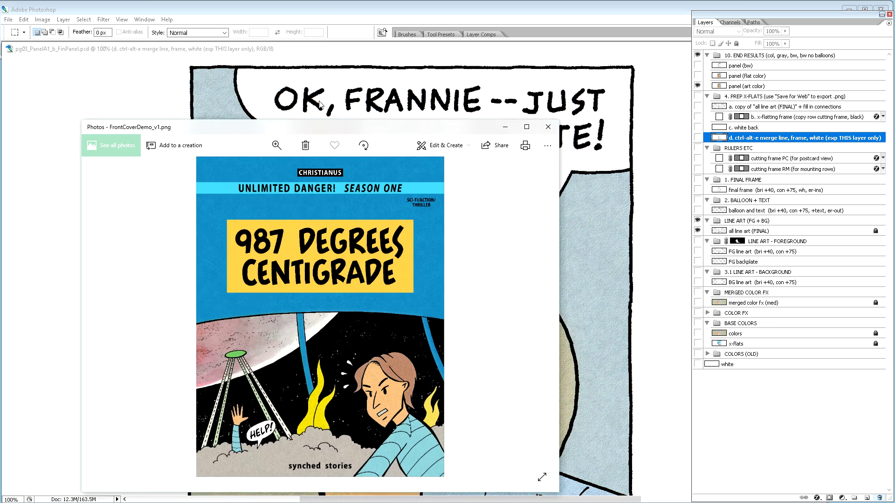
Move and enlarge the Photos view of the '987 Degrees Centigrade' cover, then minimize it.
drag(355, 80, 348, 20)
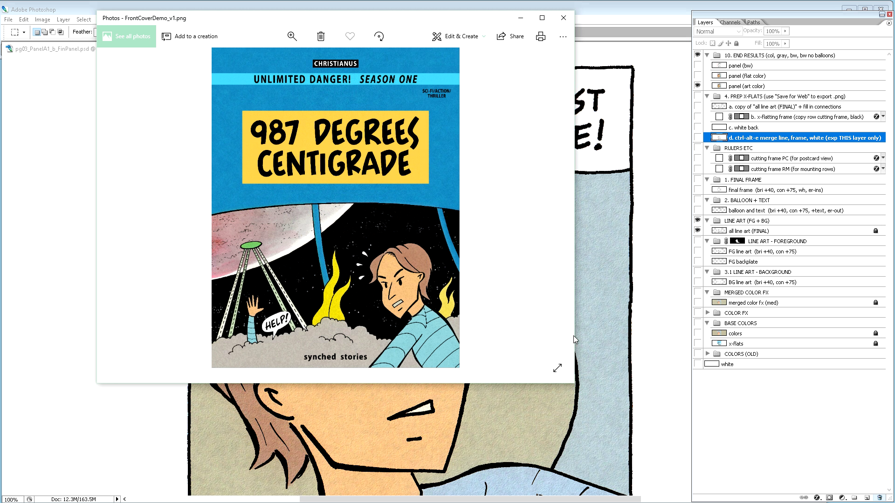
drag(494, 383, 492, 463)
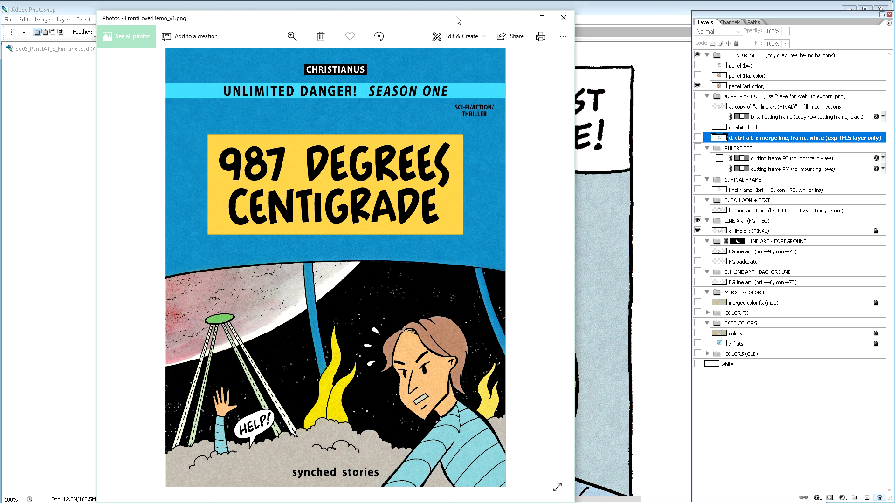
click(520, 18)
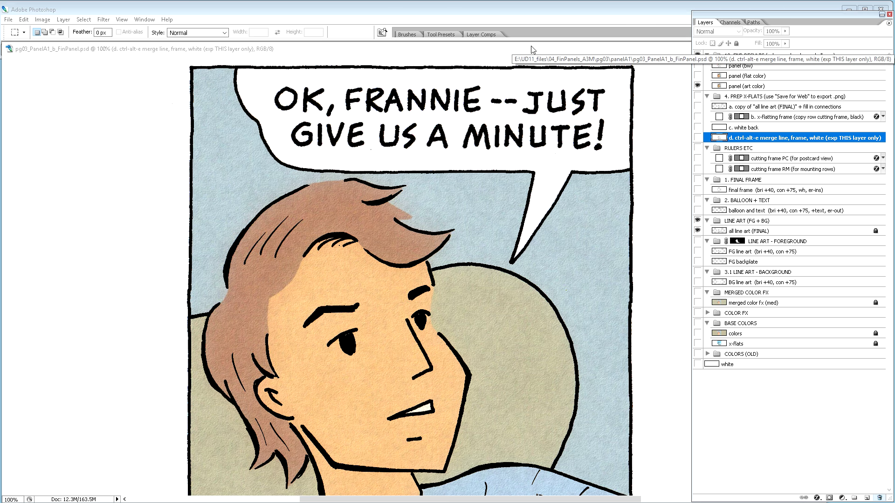
Lower the Layers panel and minimize the pg03 comic panel document.
click(147, 21)
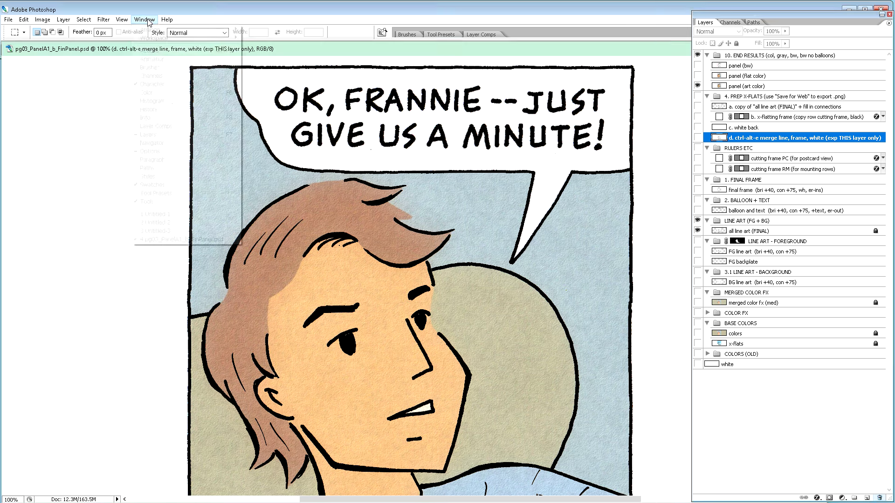
click(147, 21)
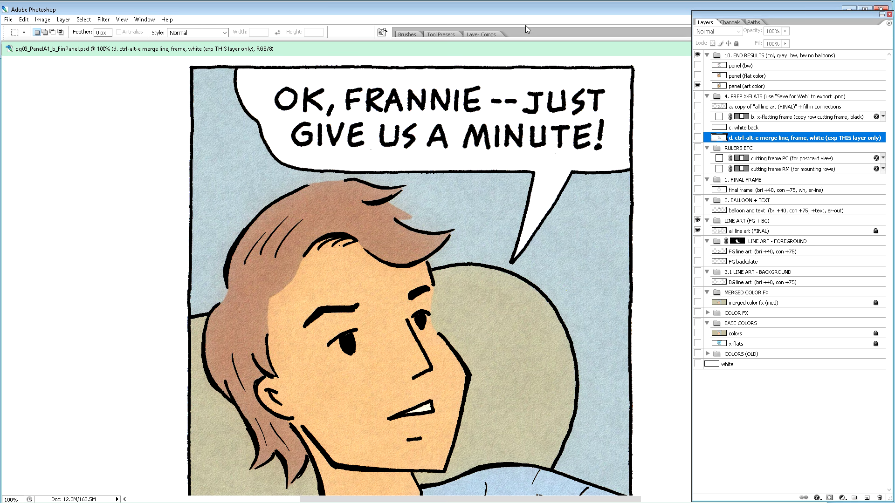
drag(804, 15, 798, 60)
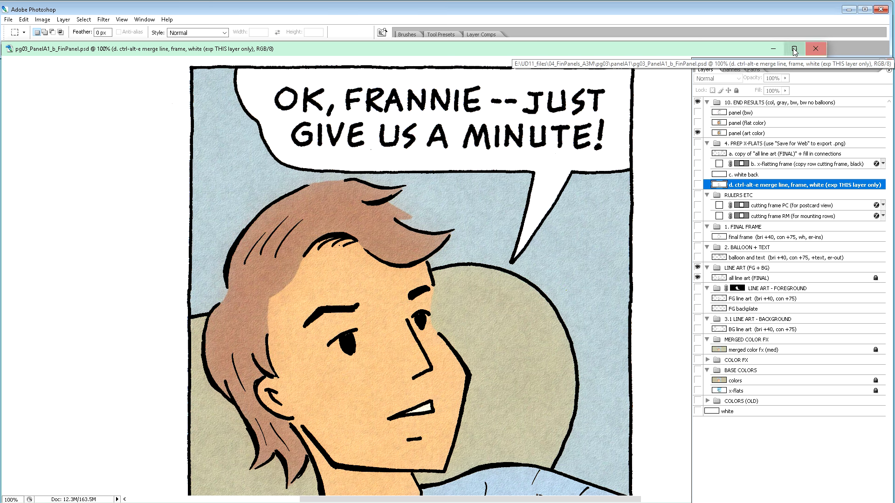
click(773, 50)
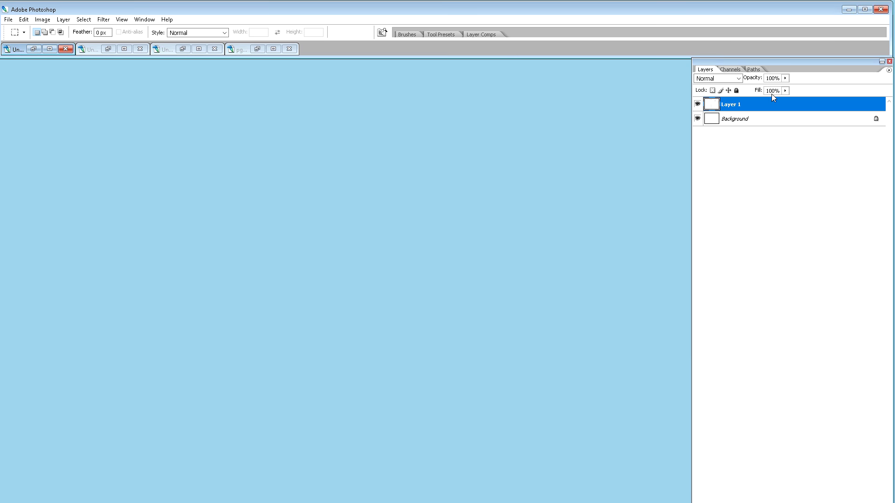
Raise the Layers panel, restore the Untitled-2 bubble page, and enlarge the Untitled-3 text page.
drag(776, 63, 771, 33)
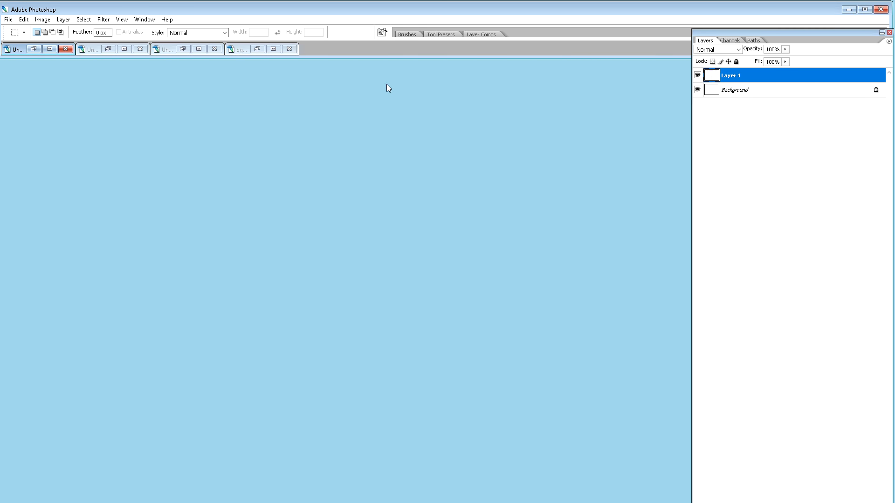
click(108, 49)
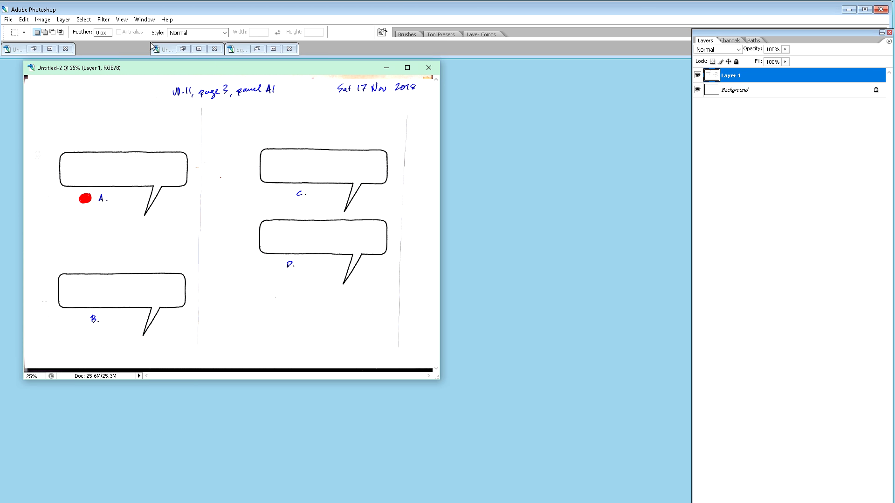
click(198, 48)
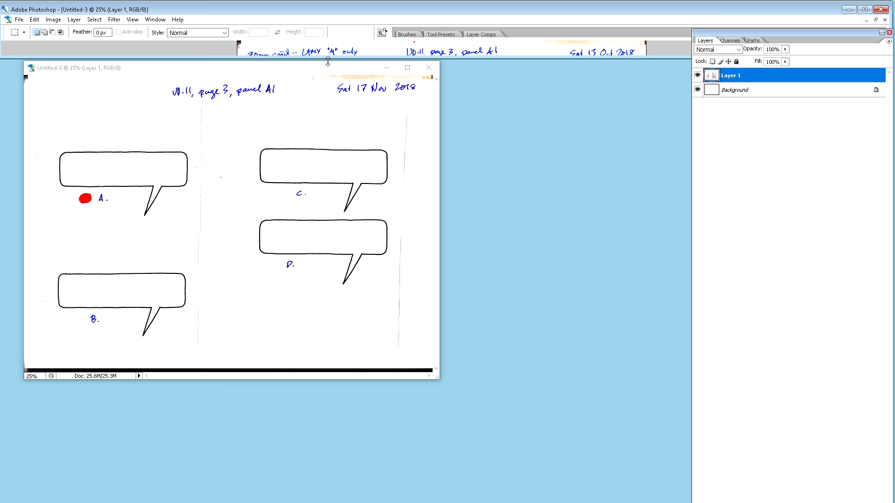
drag(329, 58, 359, 224)
Switch to Untitled-1 and stretch its window to show the whole sheet.
click(155, 19)
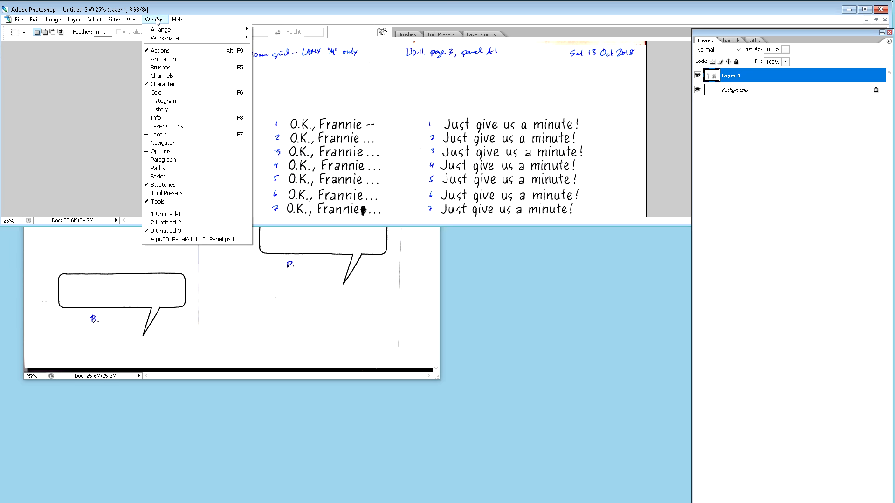
click(194, 214)
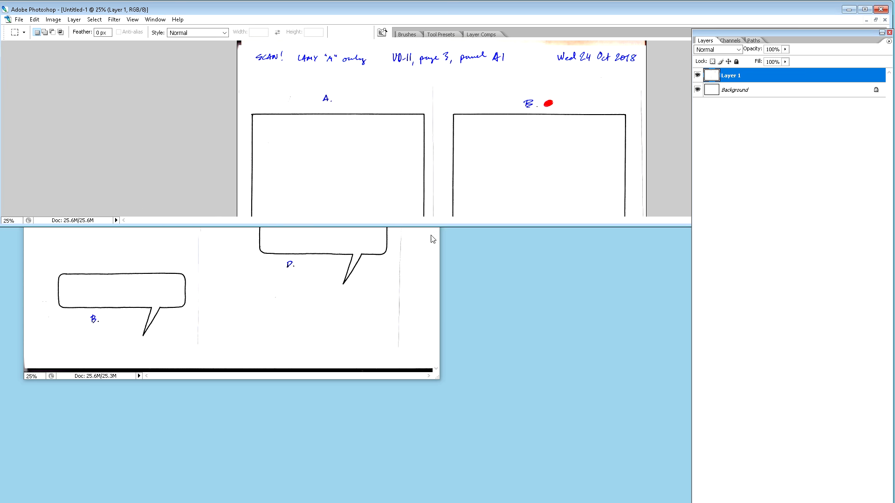
drag(438, 225, 426, 451)
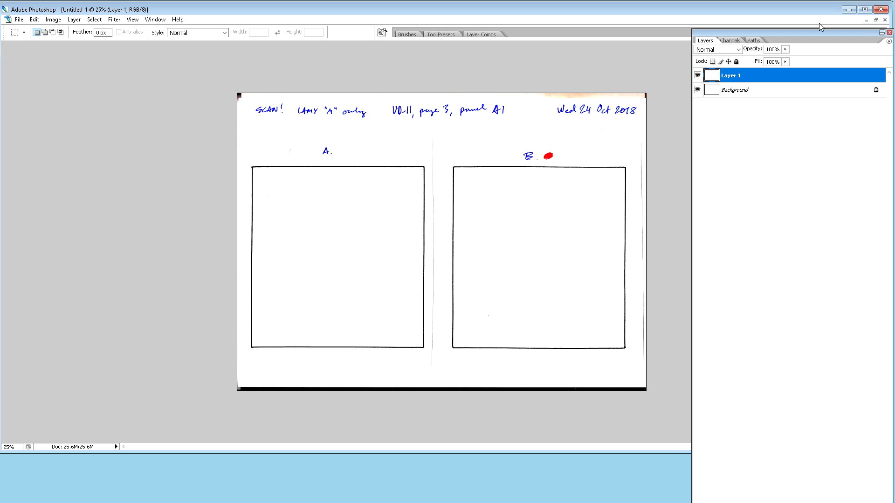
Minimize the Untitled-1 and Untitled-3 documents, shifting the minimized pg03 bar aside.
click(865, 21)
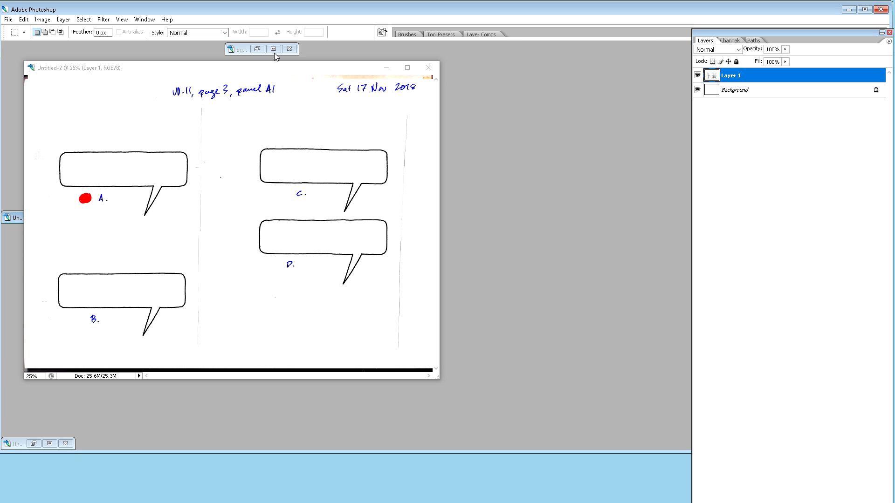
drag(241, 51, 22, 52)
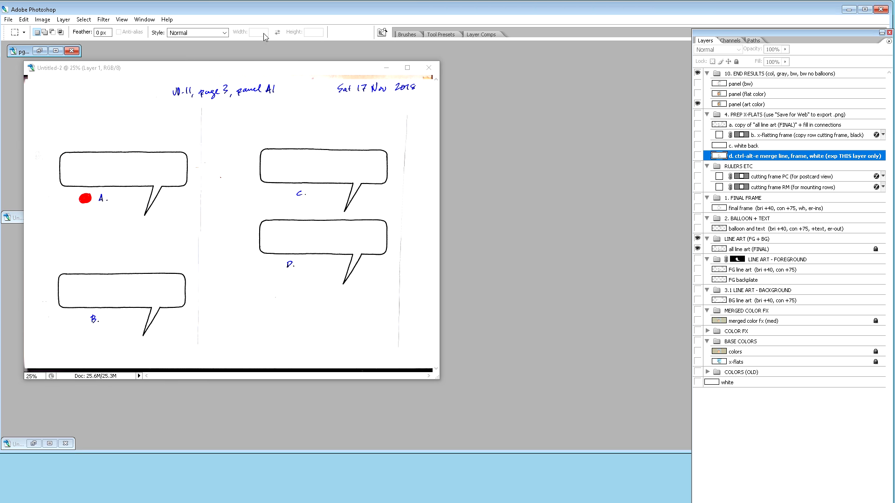
click(146, 20)
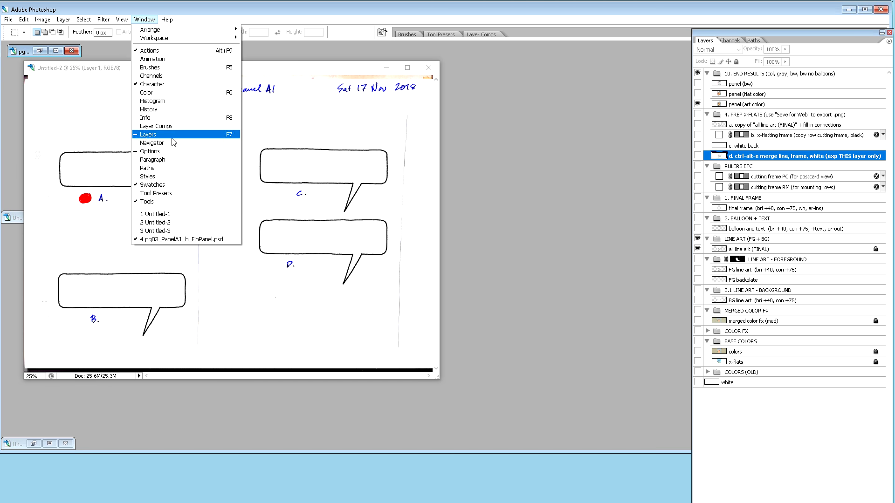
click(194, 231)
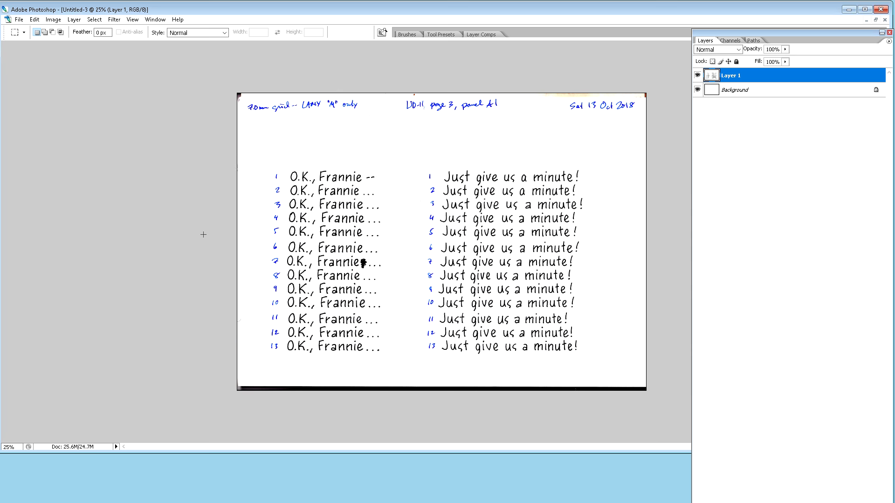
click(866, 21)
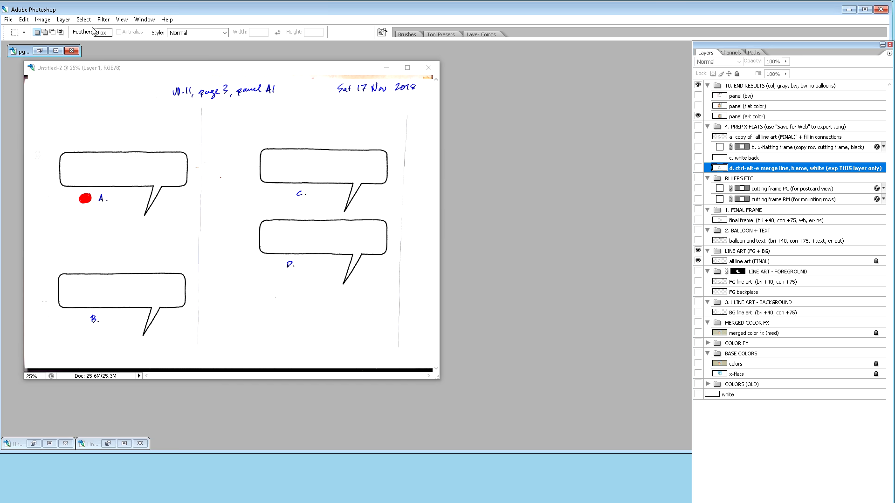
Restore Untitled-1 as a floating window and move it aside to uncover bubble D.
click(125, 22)
mouse_move(145, 20)
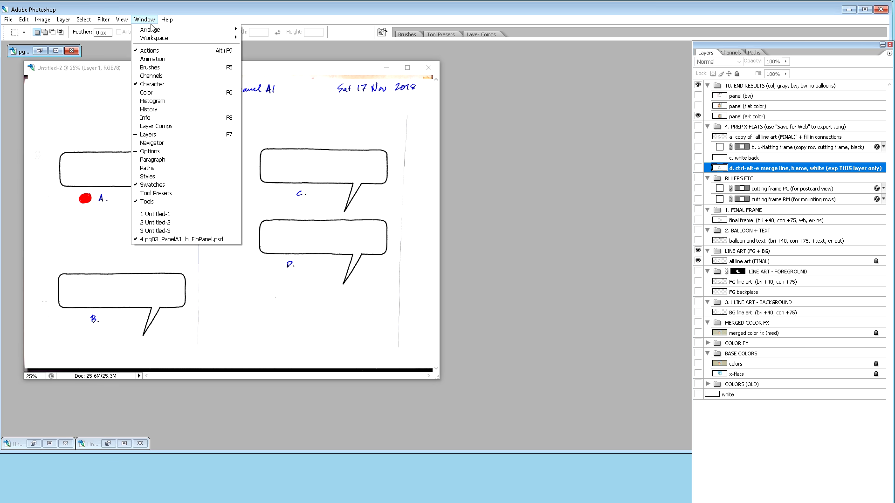
click(176, 214)
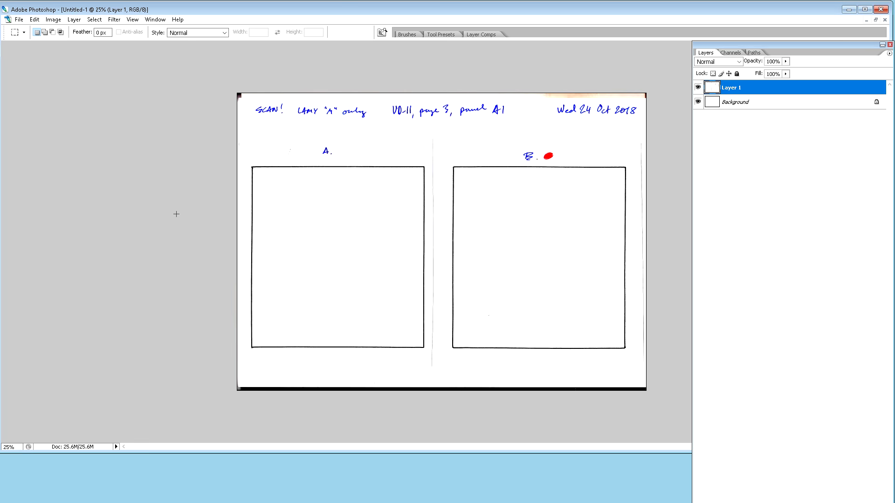
click(875, 20)
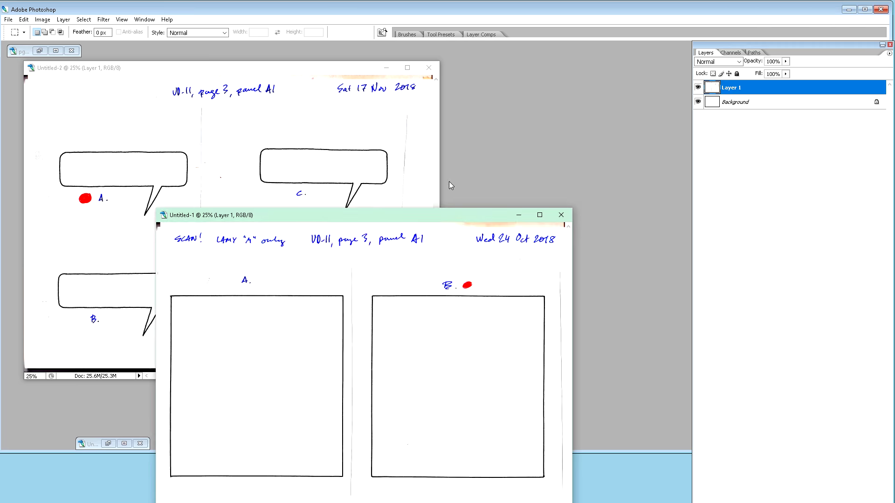
drag(422, 217, 529, 322)
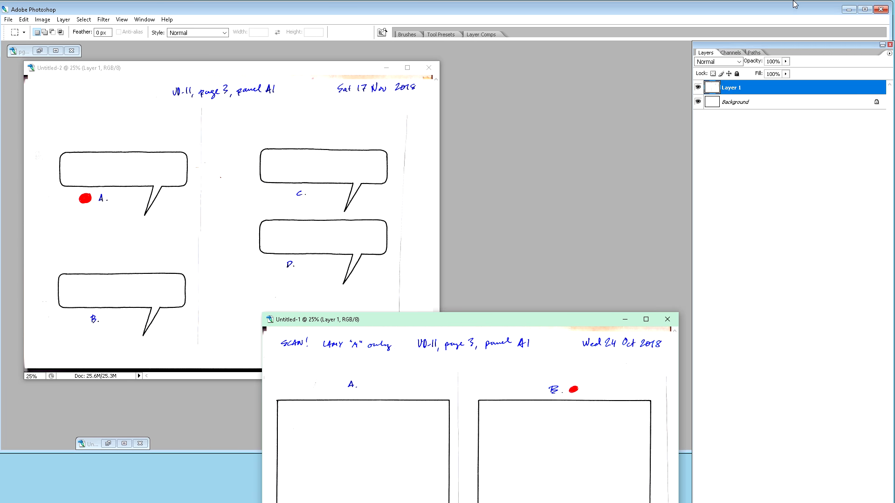
Reposition the Untitled-2 and Untitled-1 windows, then maximize pg03_PanelA1_b_FinPanel.psd.
click(322, 68)
drag(311, 73, 309, 351)
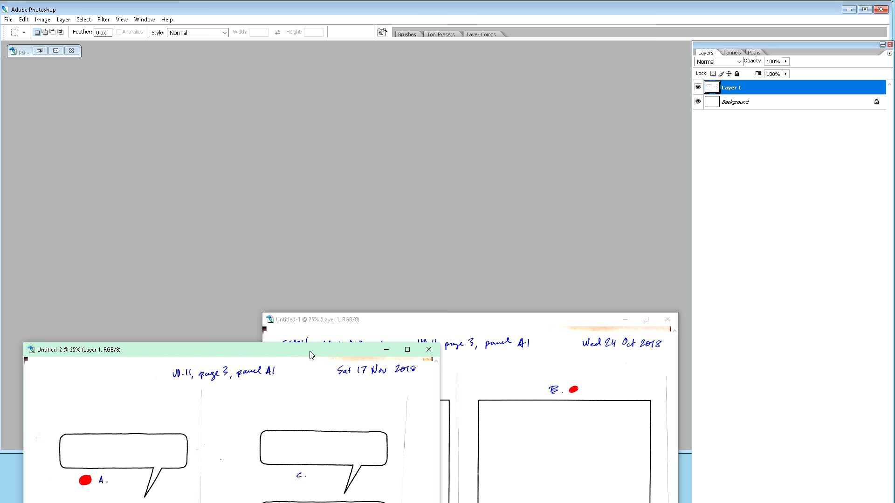
drag(401, 320, 231, 312)
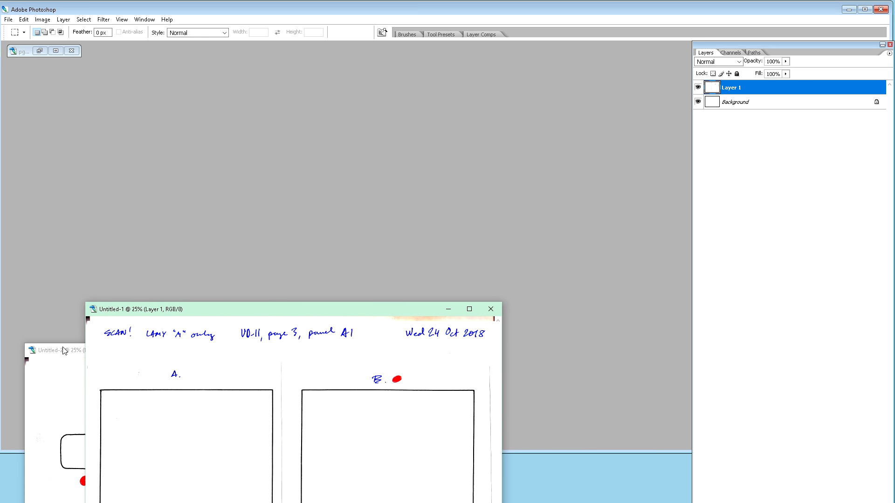
drag(63, 350, 247, 336)
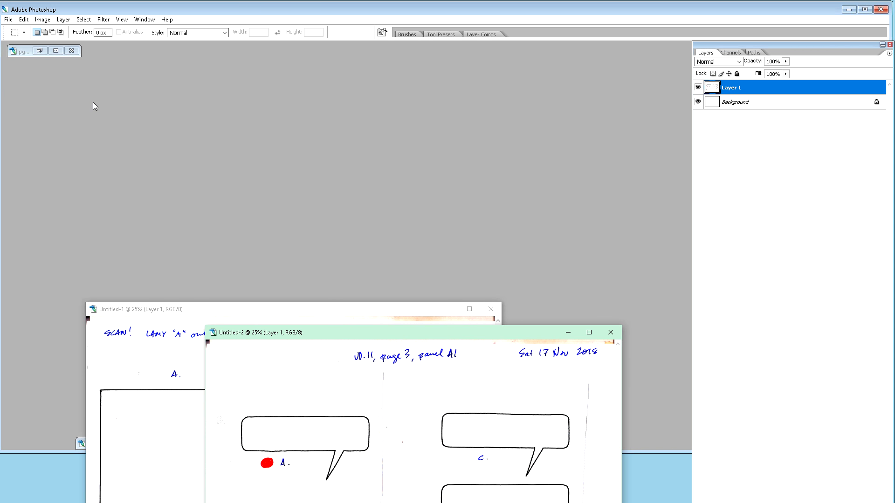
click(40, 51)
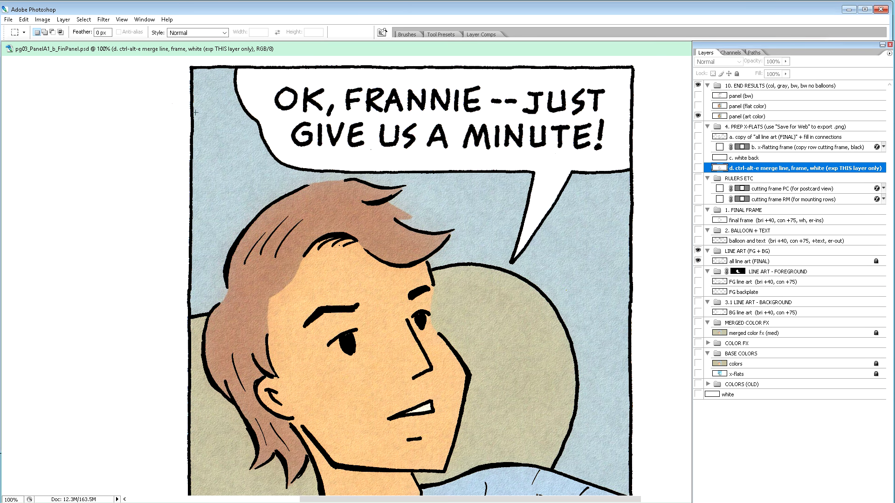
Minimize the pg03 comic panel and switch to the Untitled-3 script page.
drag(321, 51, 377, 77)
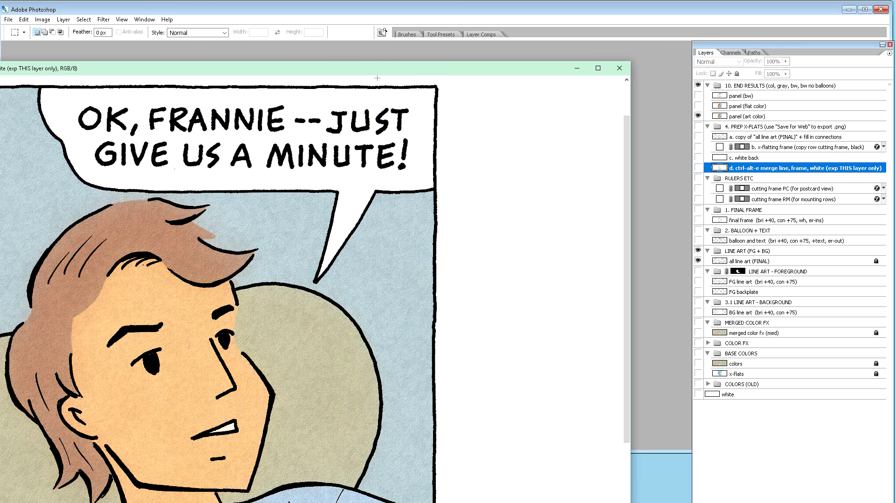
click(575, 70)
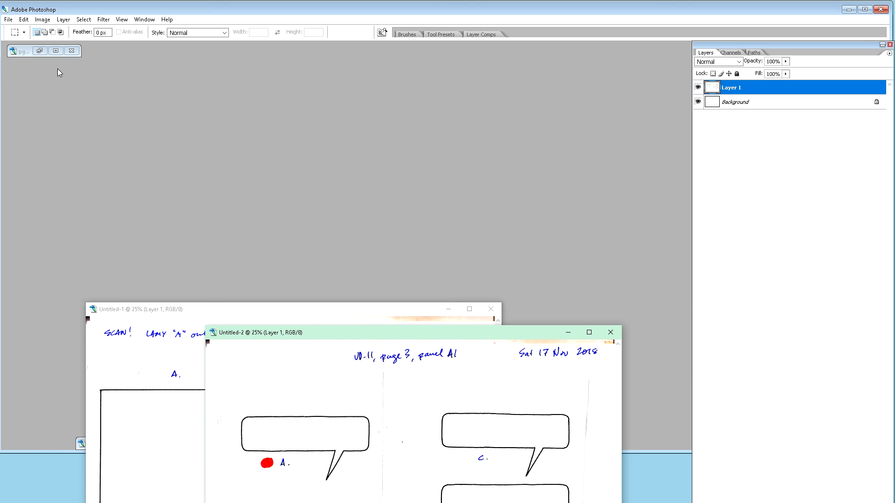
click(147, 21)
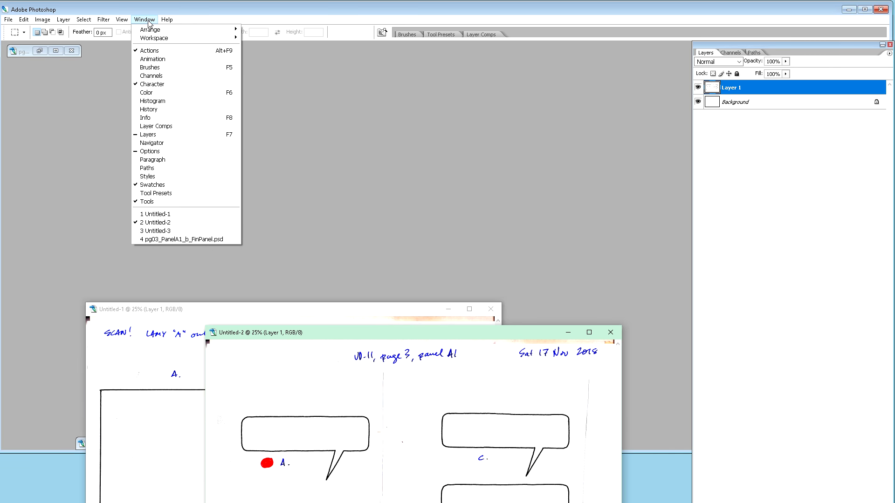
click(165, 232)
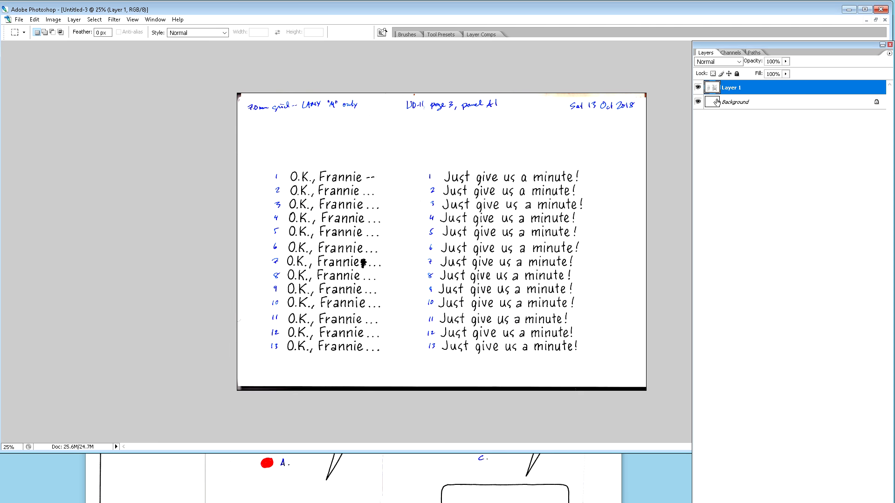
Float and move Untitled-3, then minimize Untitled-3 and Untitled-2 to reveal Untitled-1.
click(875, 20)
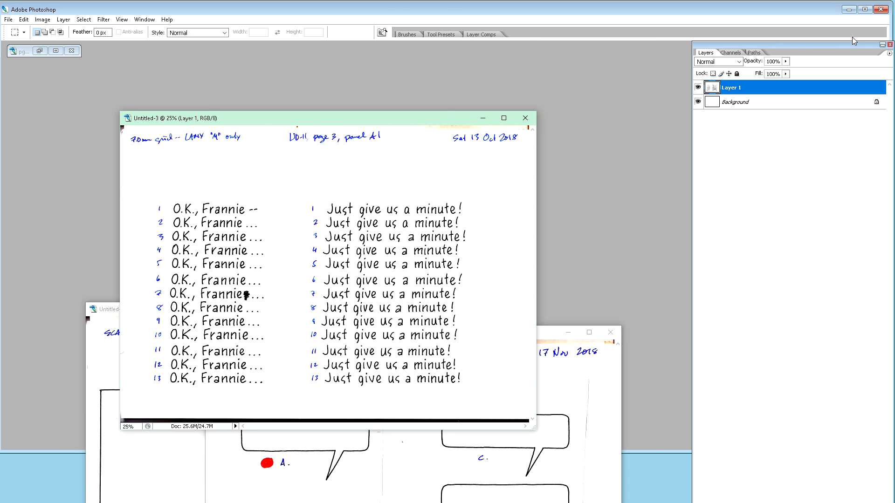
drag(312, 124, 457, 199)
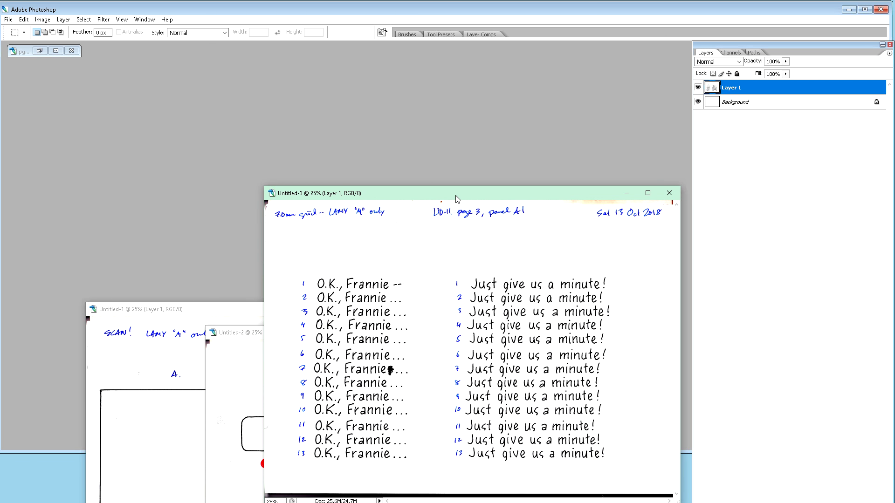
click(627, 194)
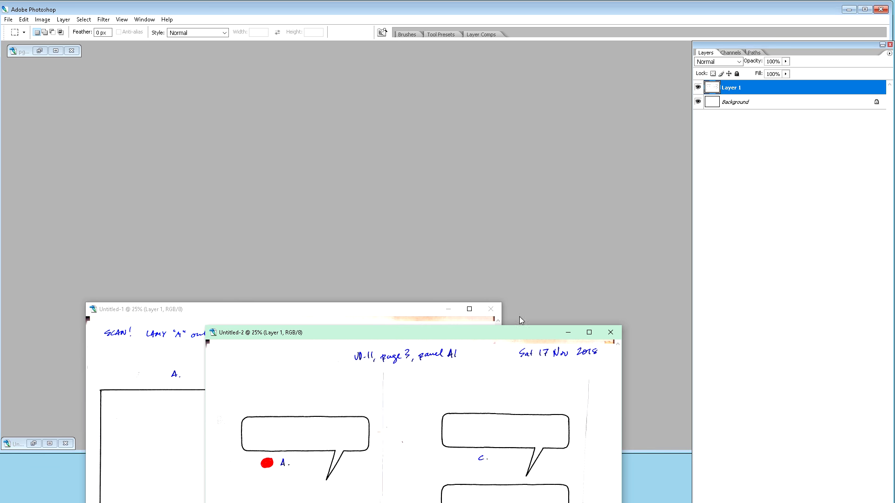
click(568, 334)
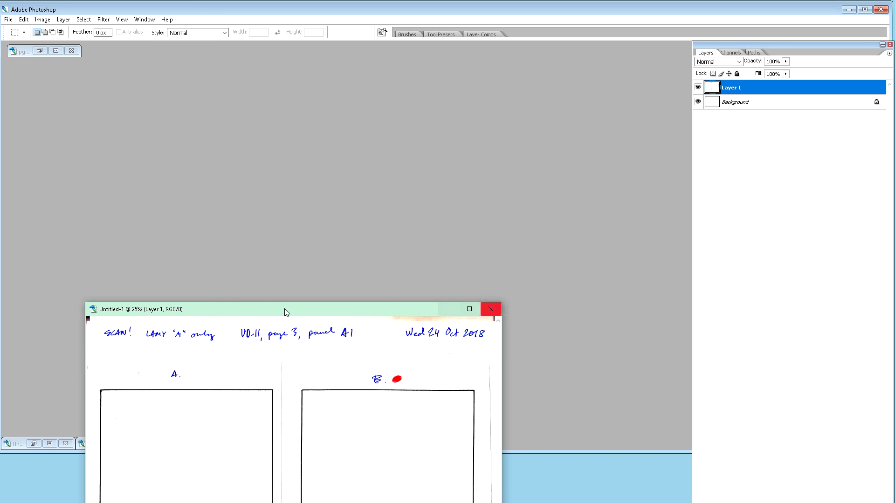
Move Untitled-1 up, enlarge its window, and zoom to 33.3%.
drag(292, 315, 342, 130)
drag(549, 434, 623, 499)
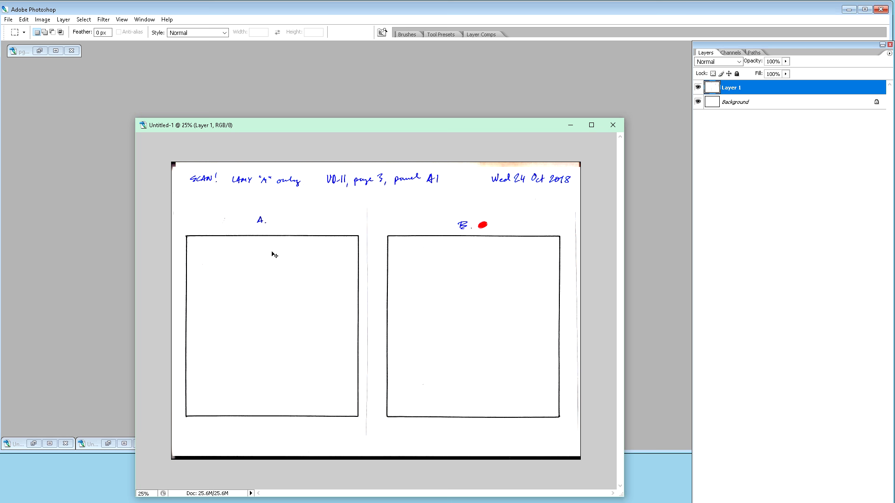
key(ctrl+plus)
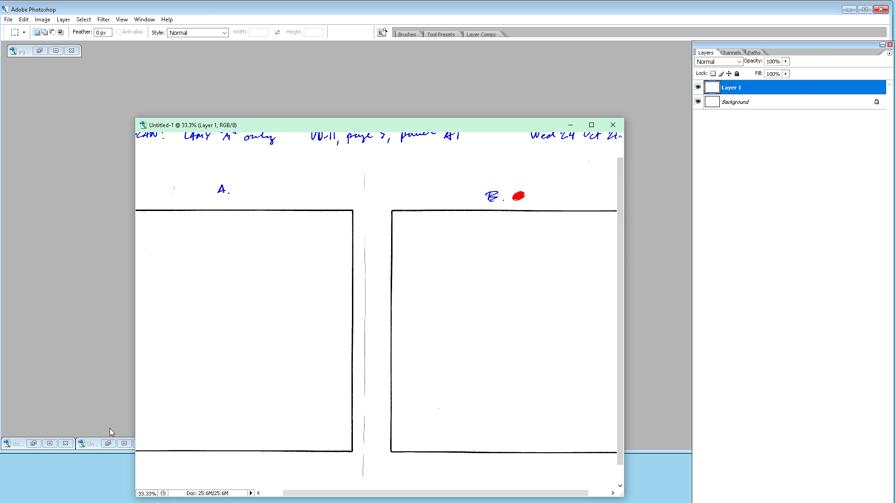
Park both minimized documents along the top, then reposition and enlarge the Untitled-1 window.
drag(90, 447, 108, 52)
drag(105, 54, 103, 54)
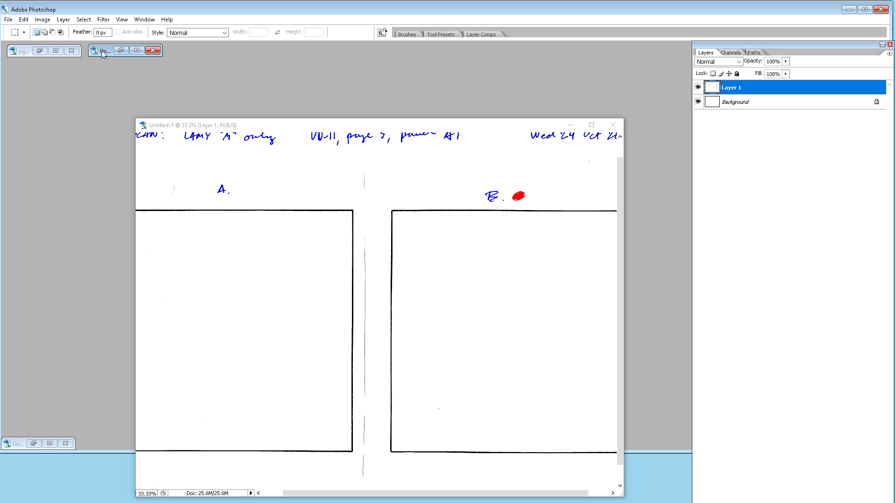
drag(16, 446, 186, 52)
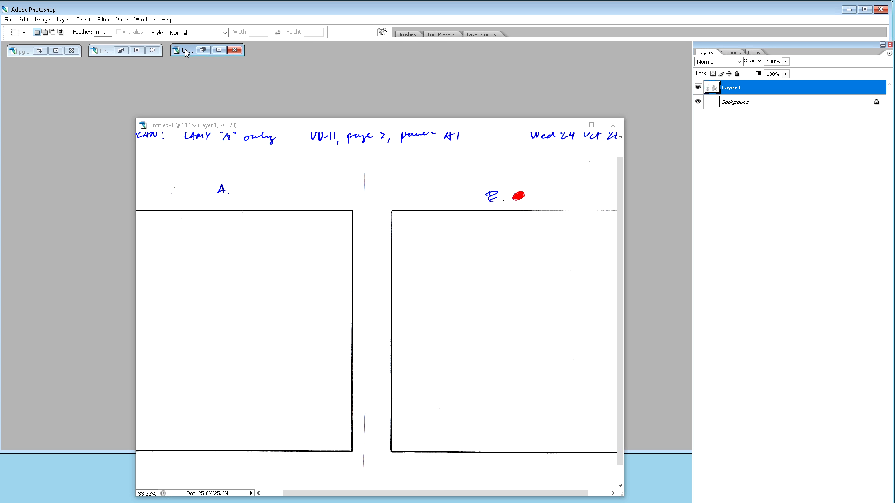
drag(103, 452, 168, 63)
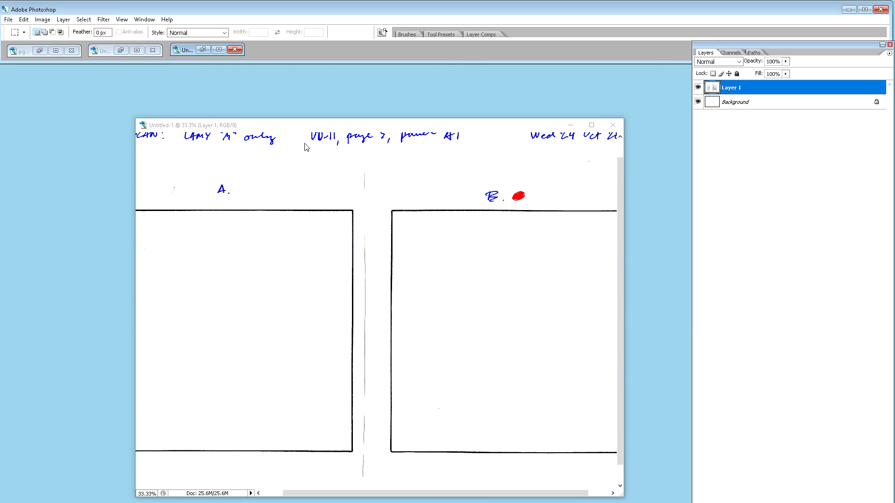
drag(313, 125, 200, 77)
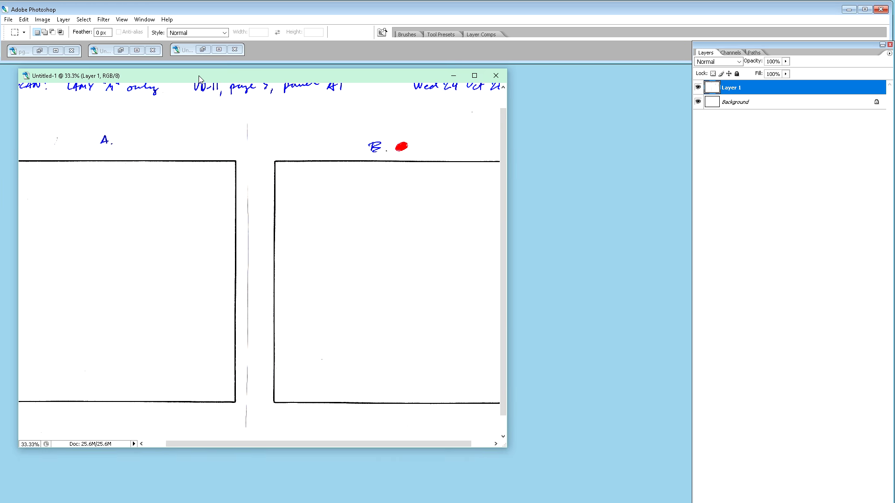
drag(502, 448, 533, 479)
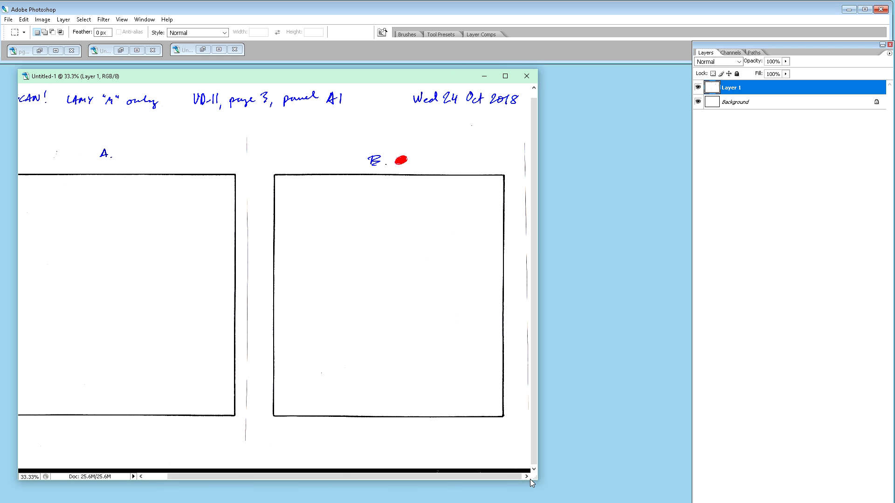
Widen the Untitled-1 window and zoom to 66.7% to inspect the frame borders.
drag(538, 463, 661, 469)
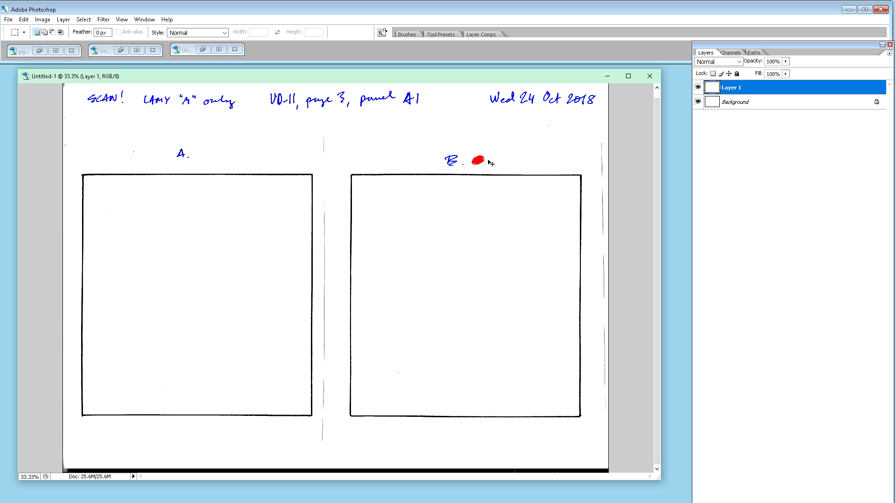
key(ctrl+plus)
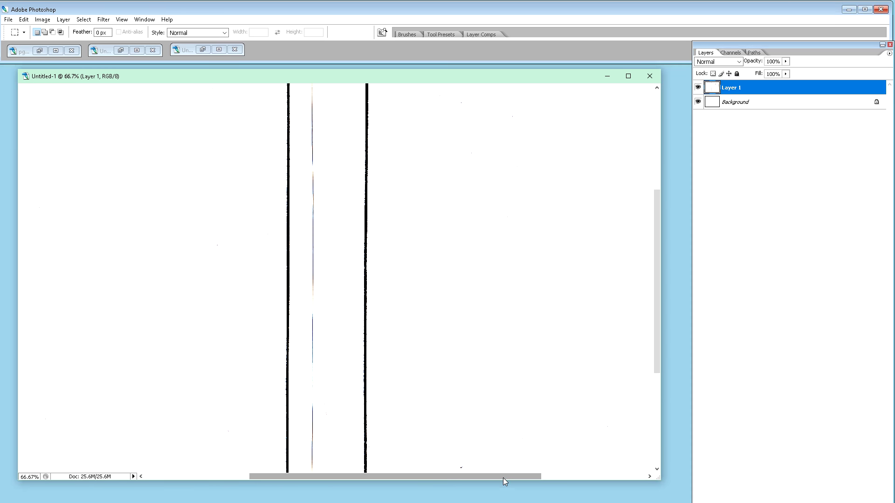
drag(501, 474, 593, 475)
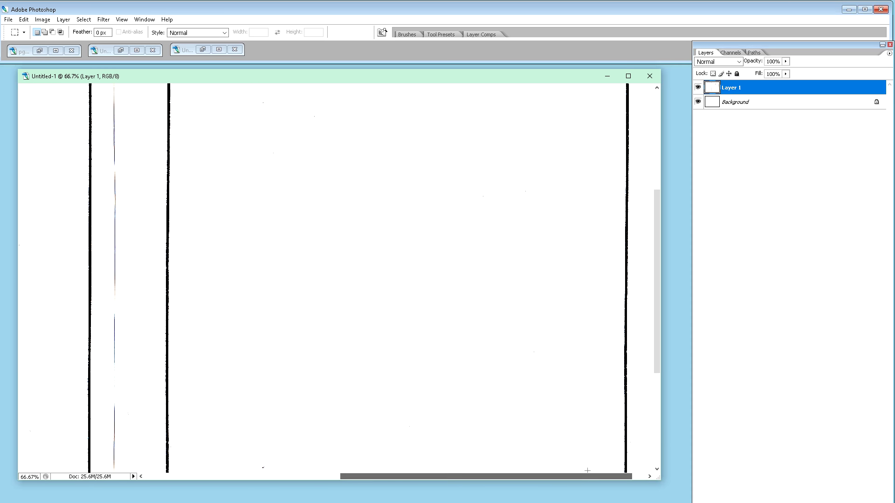
scroll(563, 347, up, 2)
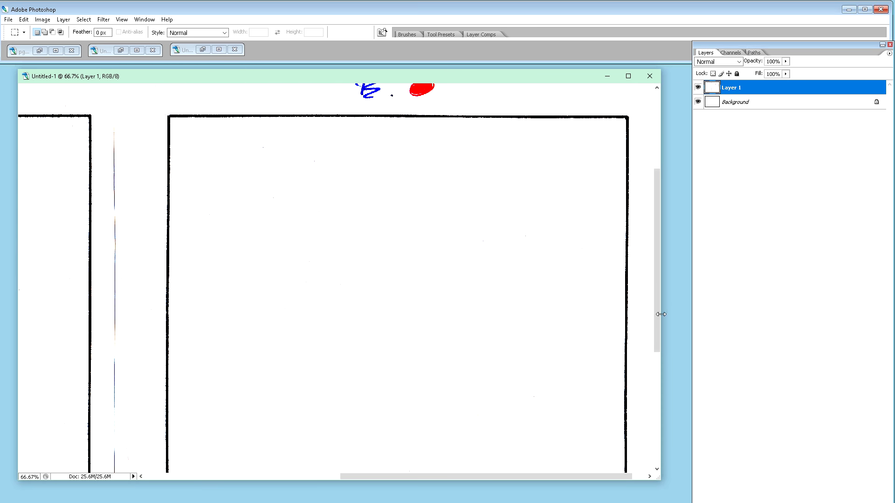
scroll(571, 306, down, 5)
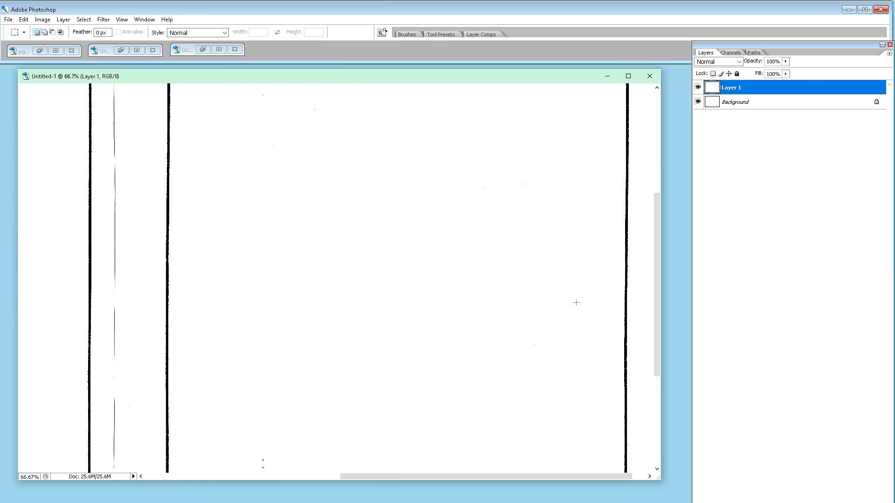
scroll(575, 303, down, 1)
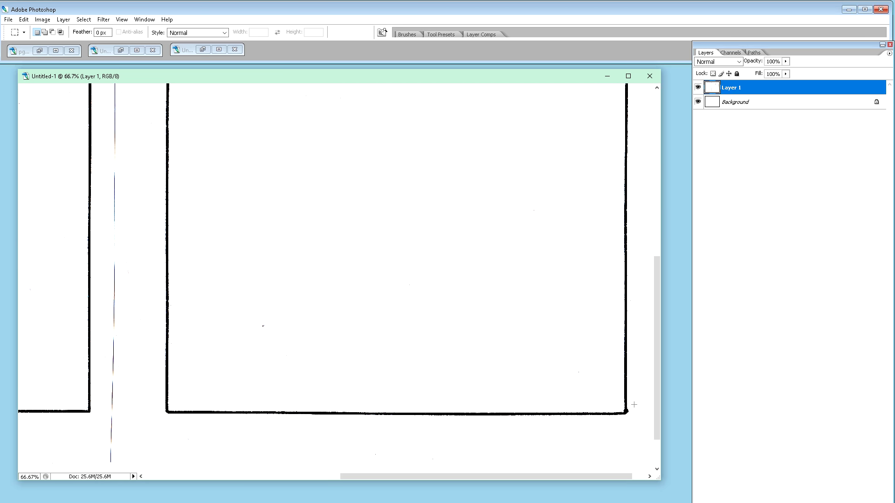
Pan across the frame borders of panels A and B, then return to 33.3% zoom.
drag(518, 476, 293, 470)
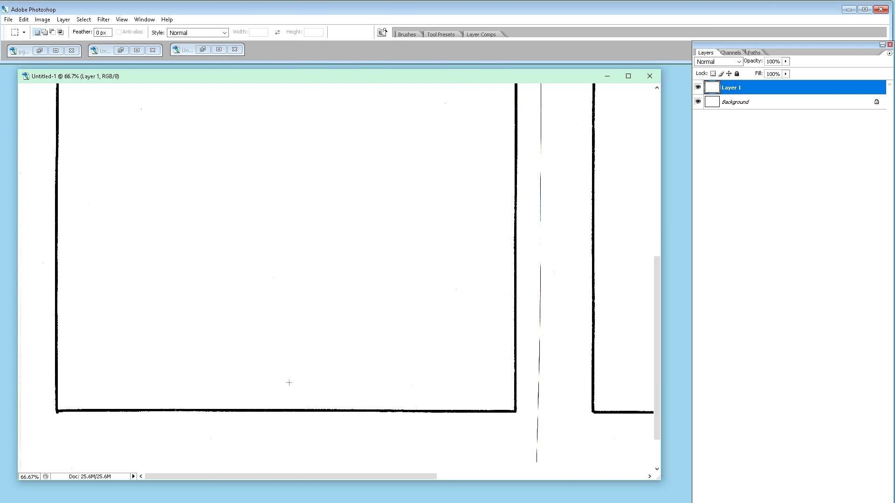
scroll(333, 359, up, 8)
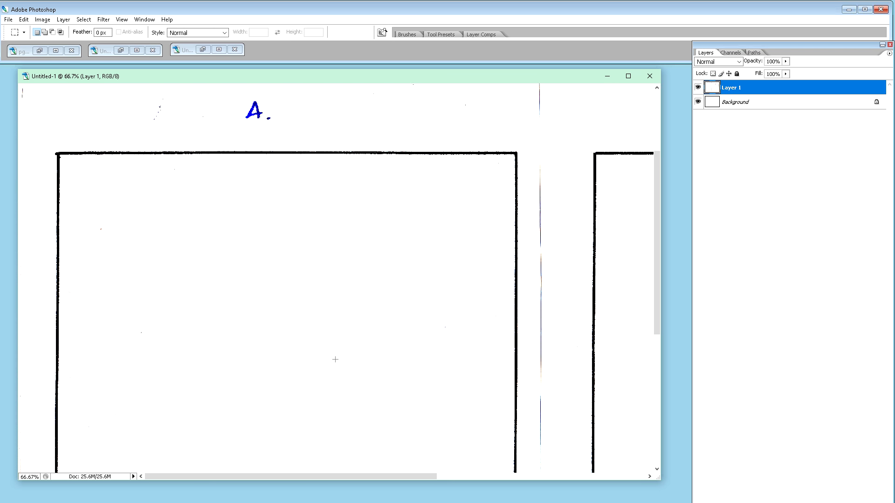
scroll(336, 360, down, 8)
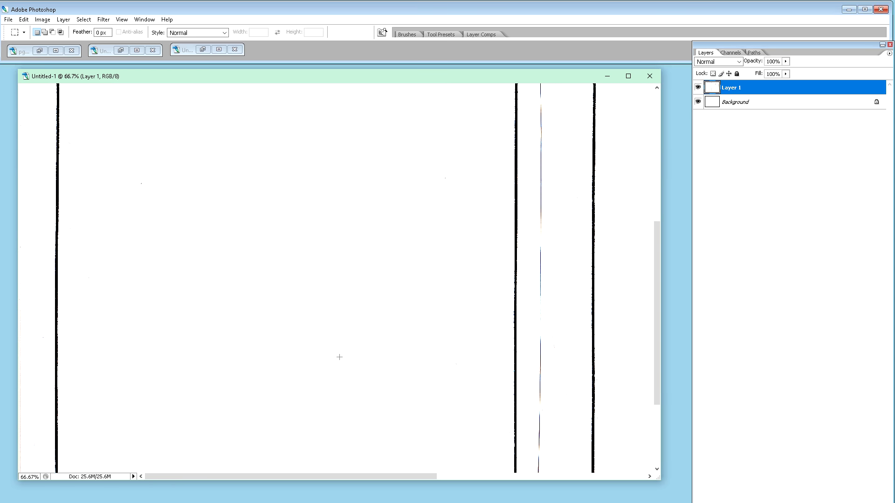
drag(409, 476, 603, 468)
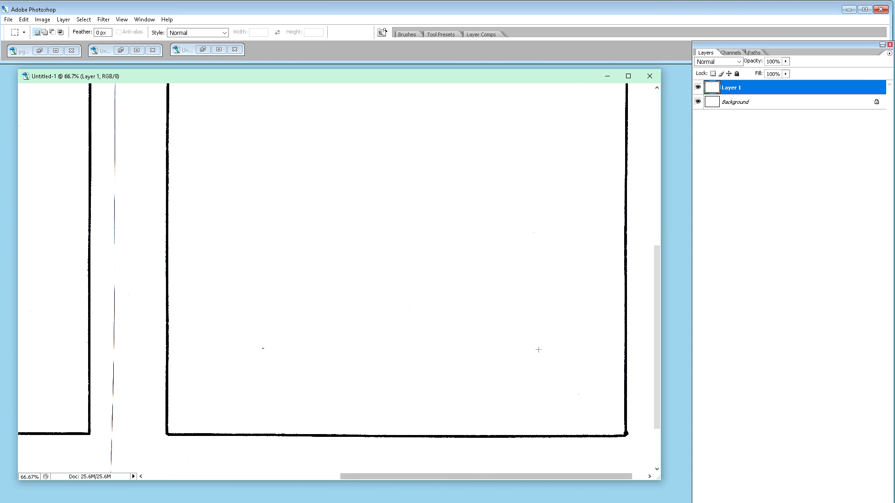
scroll(532, 359, up, 8)
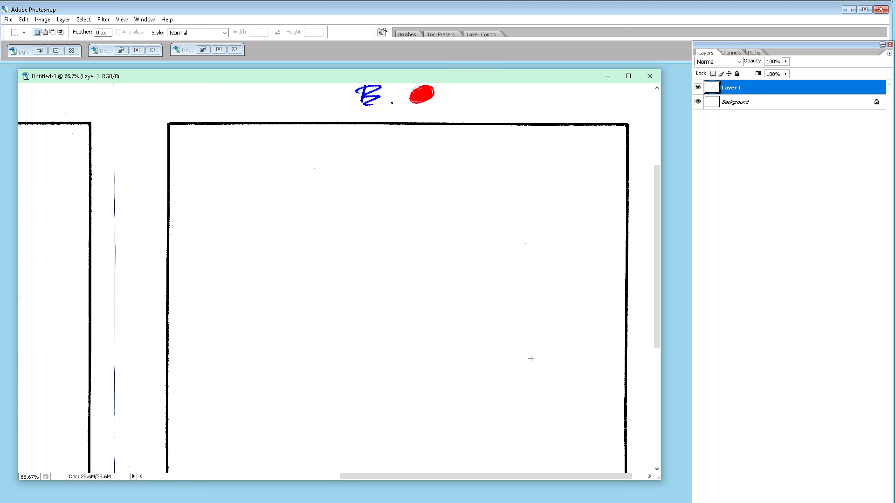
scroll(534, 361, down, 1)
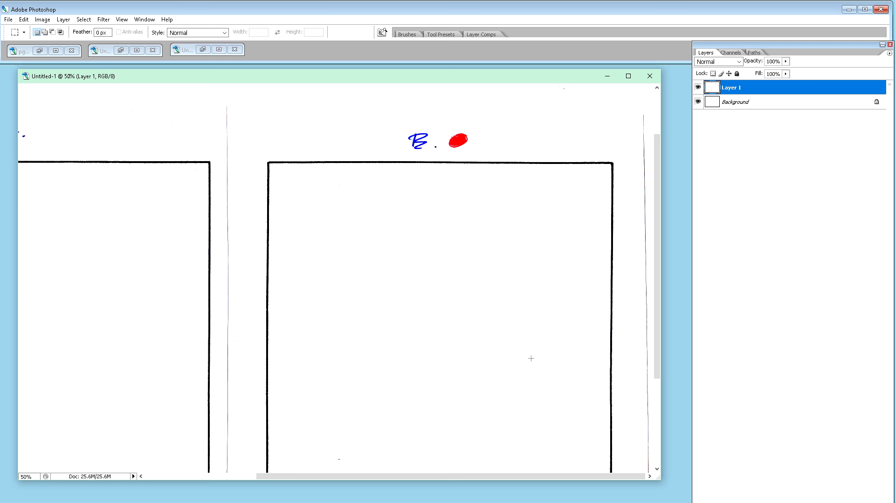
scroll(480, 343, down, 1)
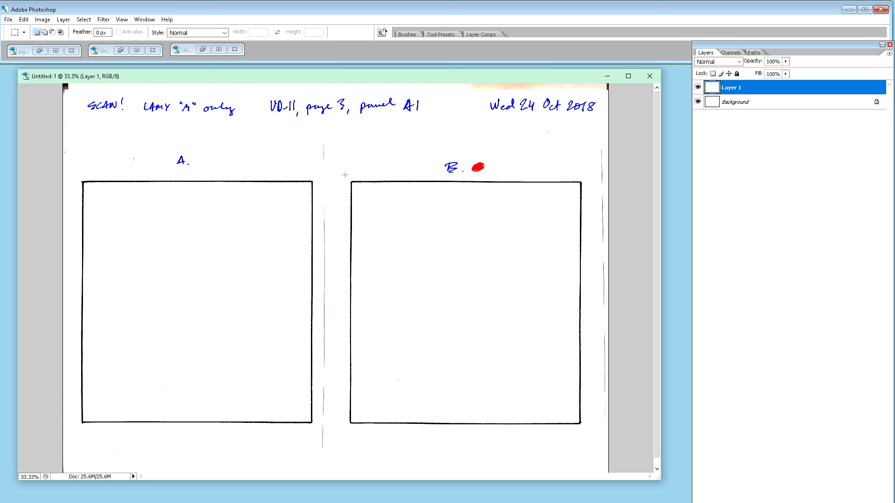
drag(346, 175, 576, 416)
drag(323, 74, 440, 145)
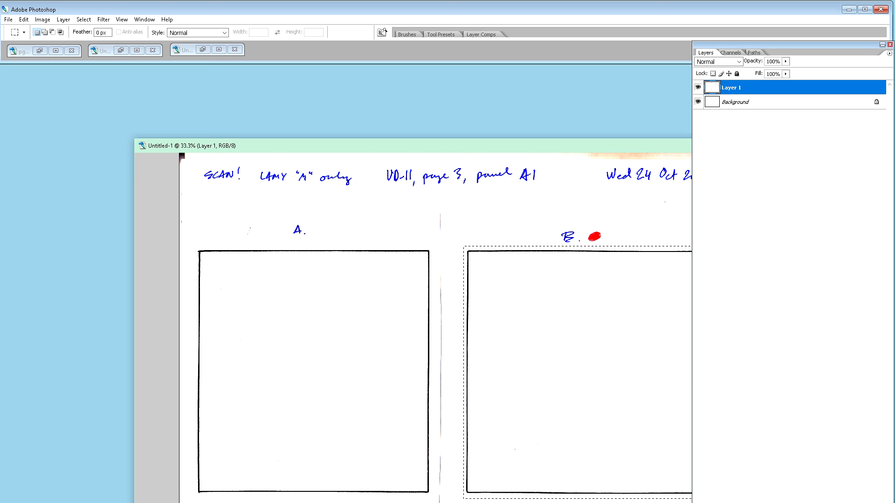
key(alt+Tab)
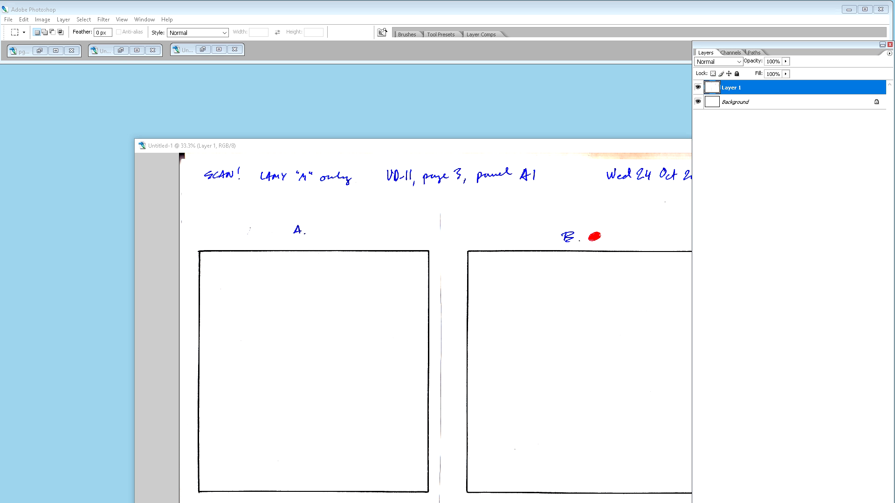
In 2_Adjusting, rename the template file, replacing placeholders XX and YY with 03 and A1.
key(alt+Tab)
drag(53, 261, 101, 84)
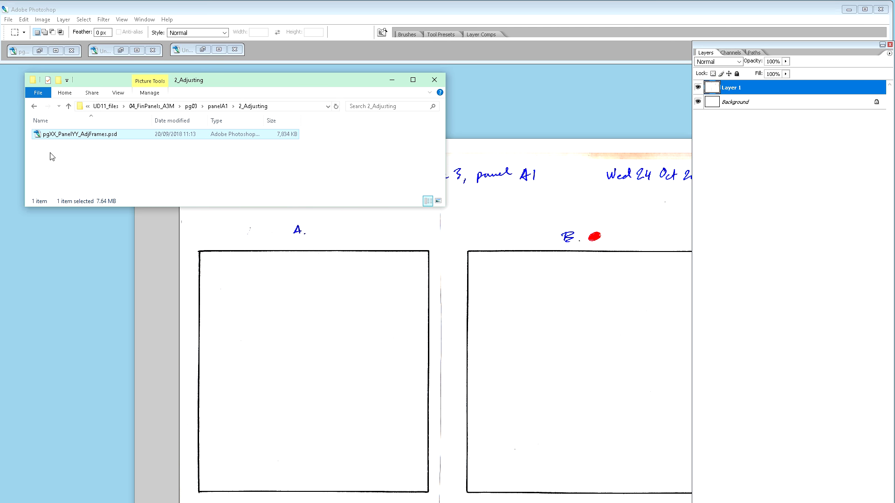
click(55, 134)
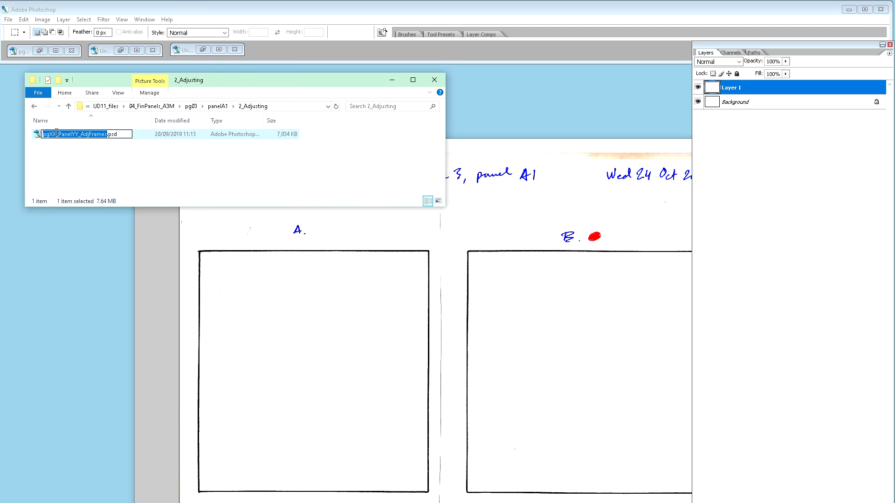
drag(56, 134, 50, 134)
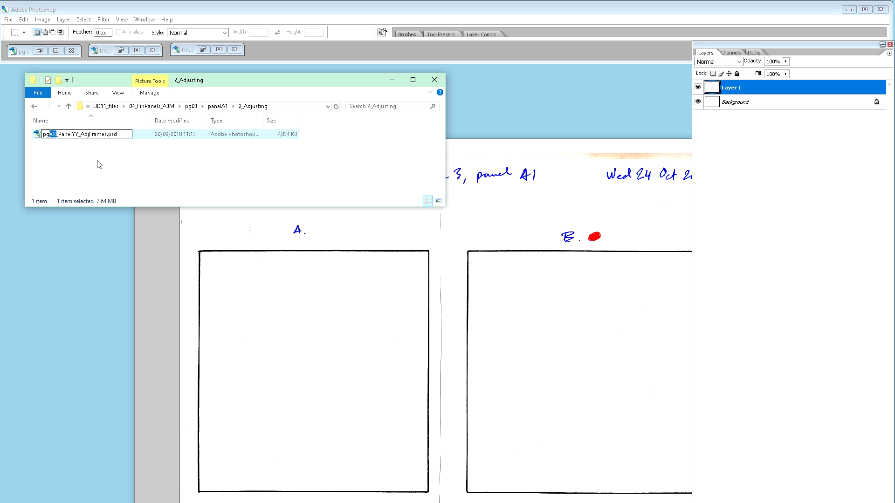
text(03)
key(shift+Right)
key(shift+Right)
text(A1)
key(Return)
click(98, 166)
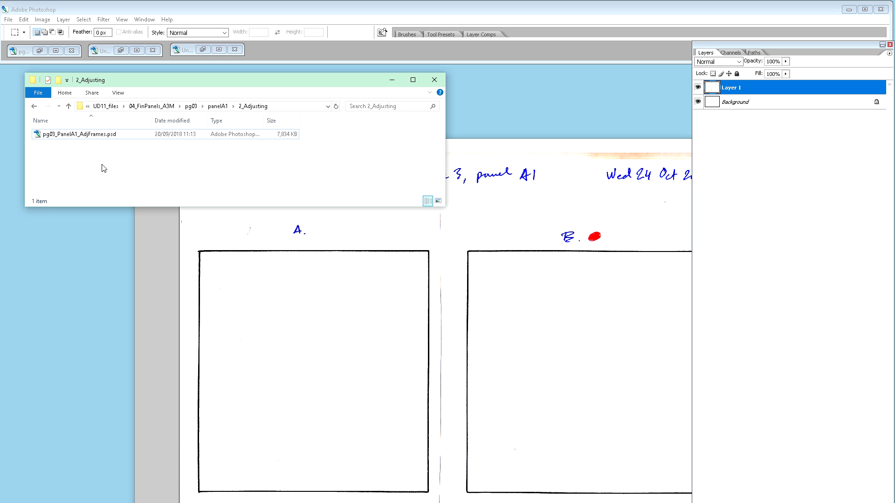
Open pg03_PanelA1_AdjFrames.psd in Photoshop and move its window lower.
double_click(80, 135)
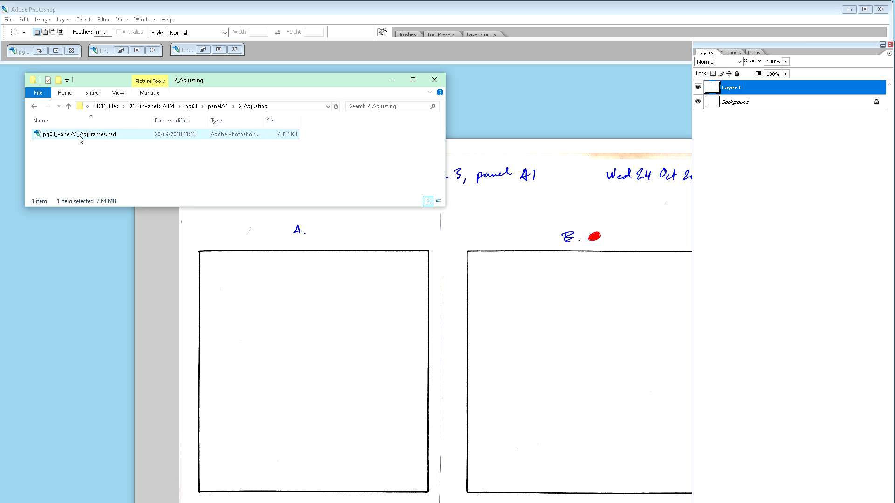
drag(157, 85, 157, 168)
click(261, 103)
Minimise the folder, then move the AdjFrames window to the top and extend it downward.
click(390, 85)
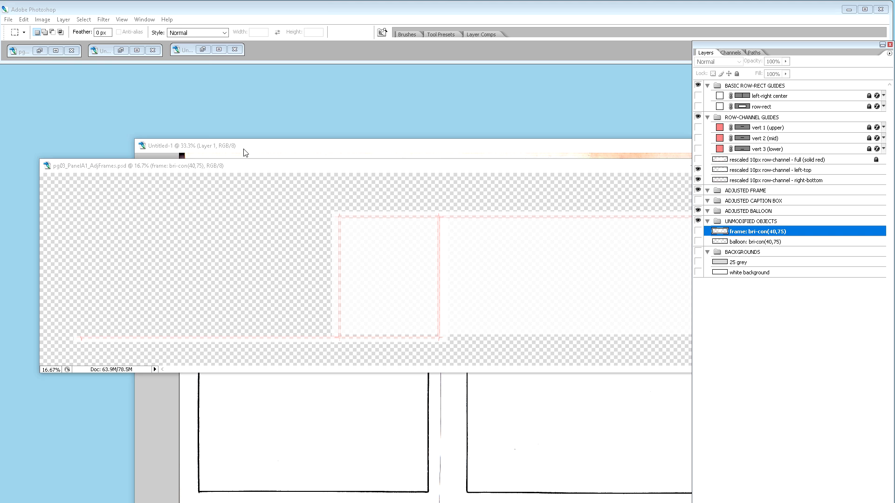
drag(257, 171, 222, 87)
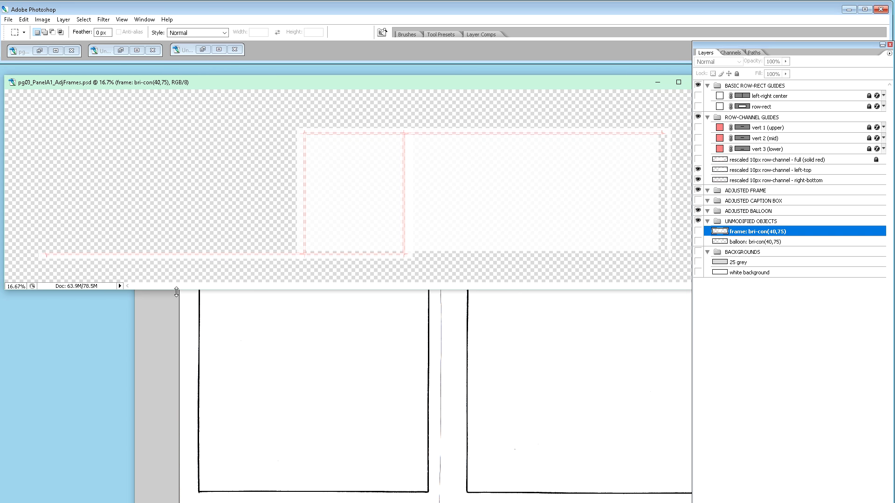
drag(166, 289, 166, 448)
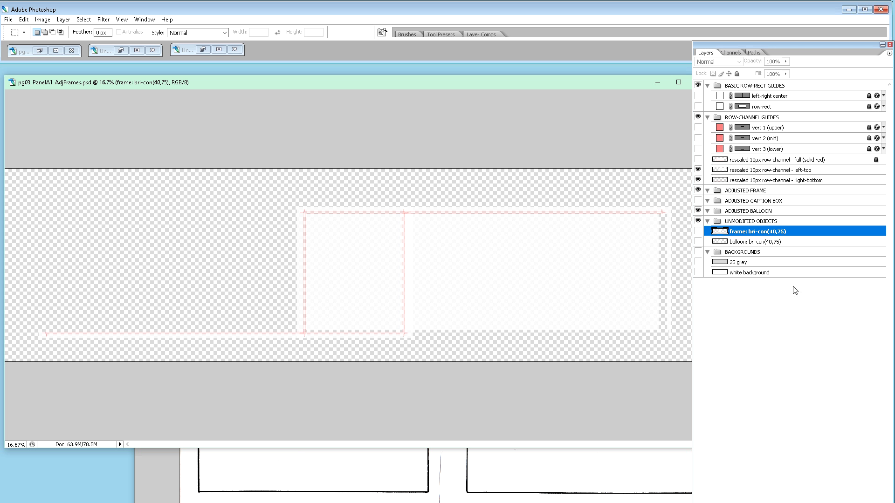
Select the balloon and frame bri-con(40,75) layers, then bring Untitled-1 to the front.
click(751, 243)
click(747, 232)
click(750, 242)
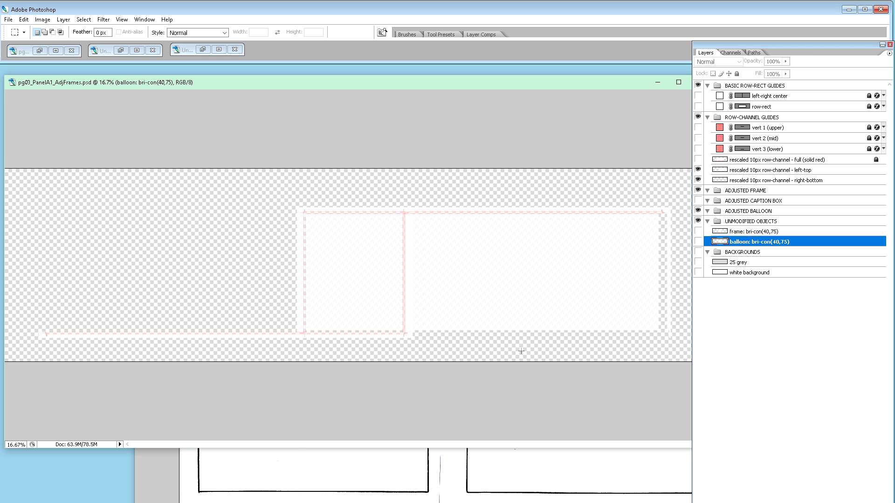
click(153, 476)
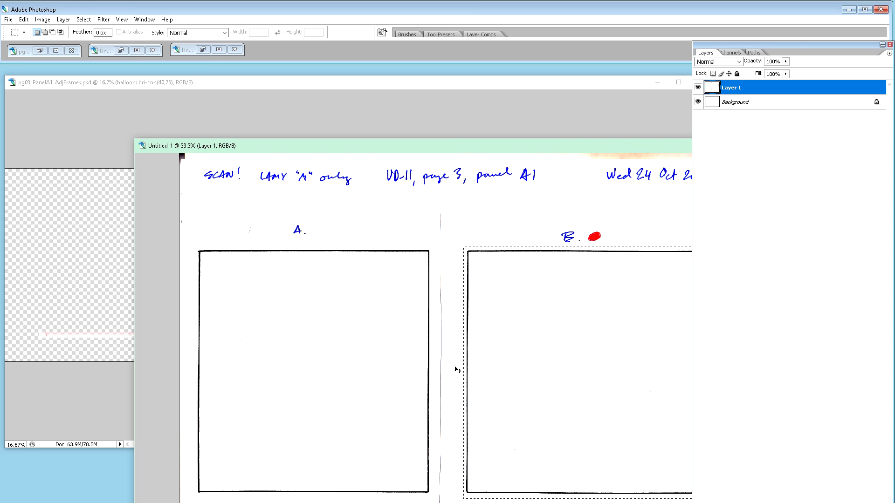
Paste the copied scanned frame into pg03_PanelA1_AdjFrames as a new layer.
drag(505, 149, 471, 139)
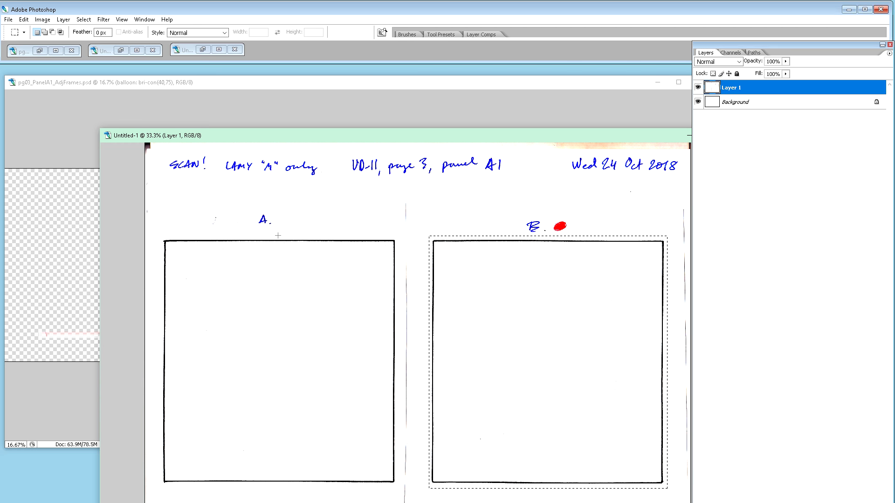
click(342, 88)
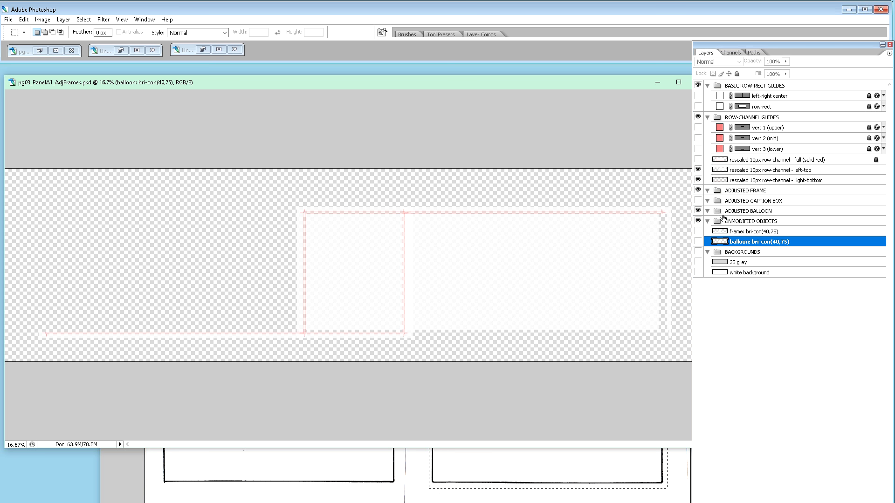
click(751, 235)
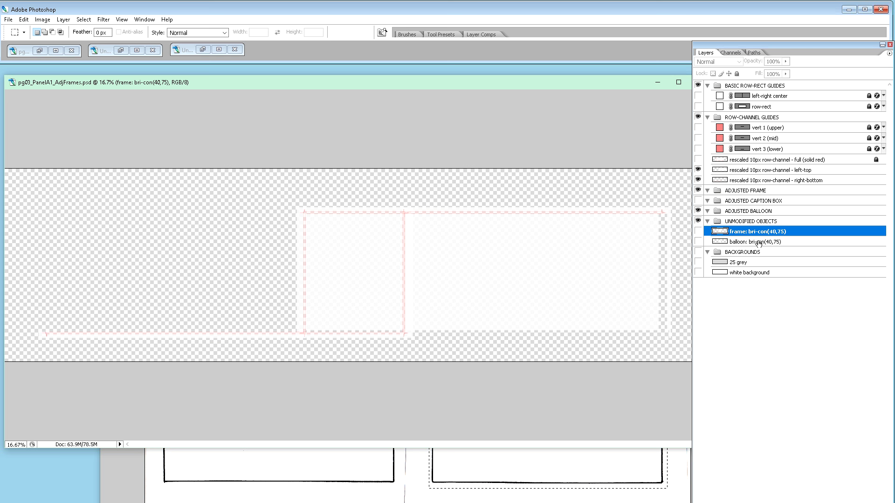
key(ctrl+v)
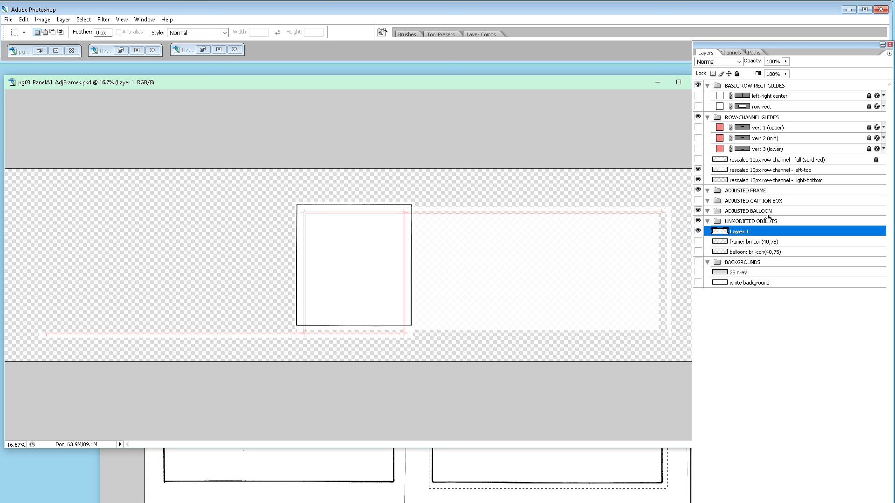
Rename the new Layer 1 to 'frame B: bri-con(40,75)' using the old layer's name.
double_click(747, 241)
key(ctrl+c)
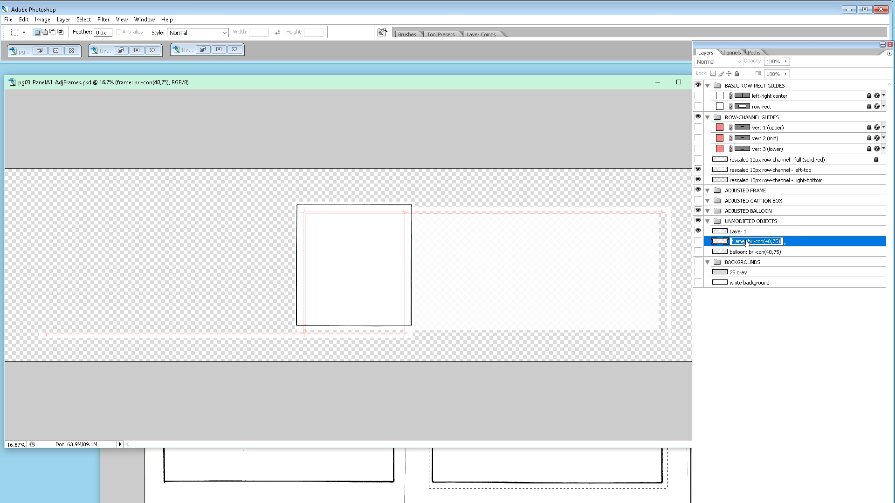
double_click(736, 232)
key(ctrl+v)
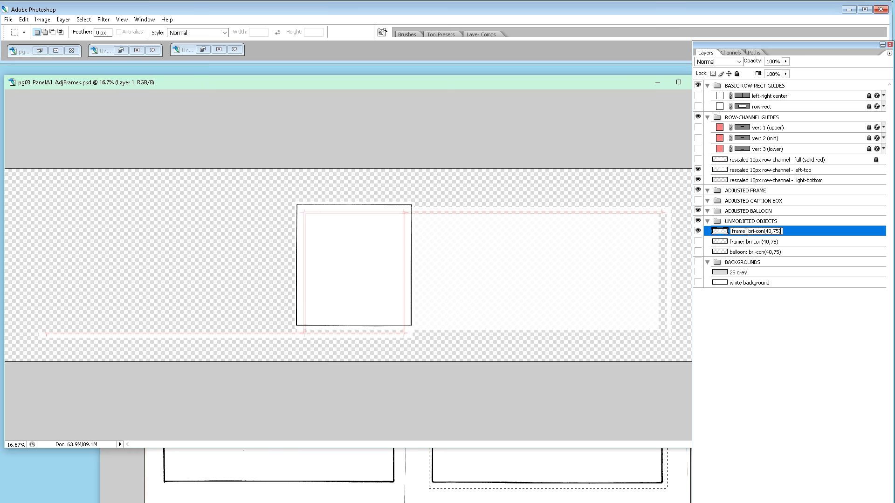
key(Left)
key(Left)
key(Left)
key(Left)
key(Left)
key(Left)
key(Left)
key(Left)
key(Left)
key(Left)
key(Left)
key(Left)
key(Left)
key(Left)
key(Left)
key(BackSpace)
text(B:)
key(Return)
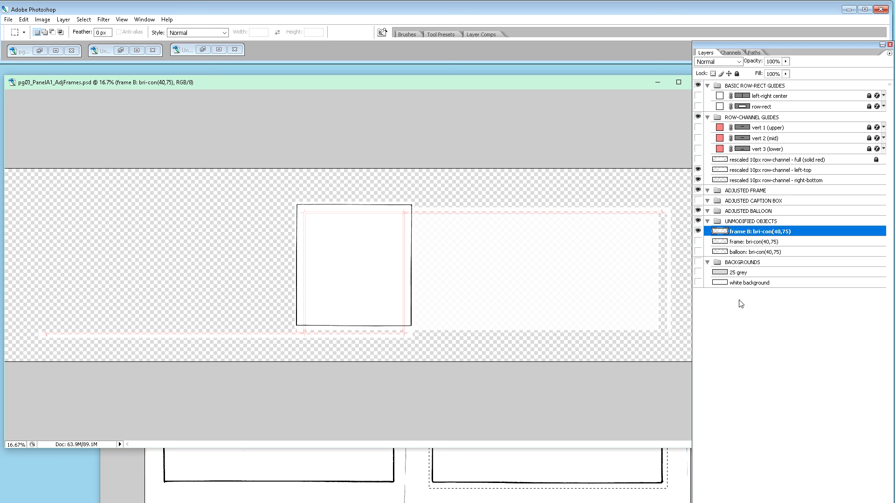
Delete the old 'frame: bri-con(40,75)' layer so frame B is the only frame layer.
click(756, 242)
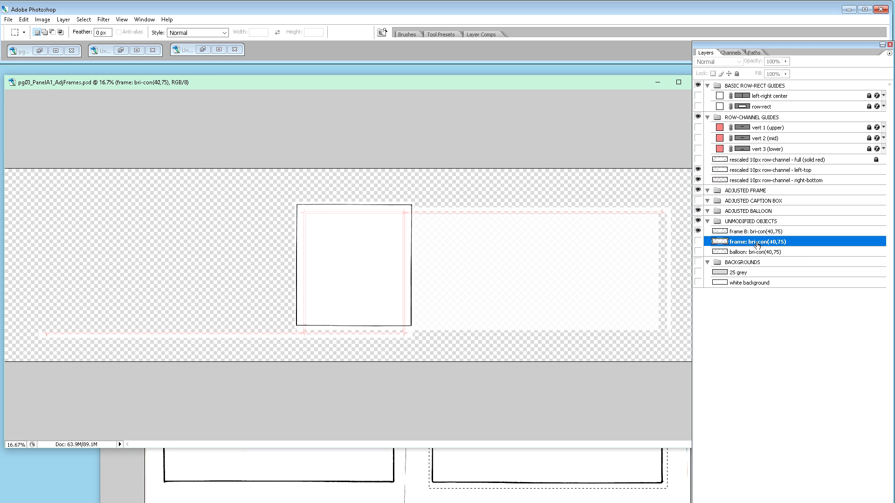
key(v)
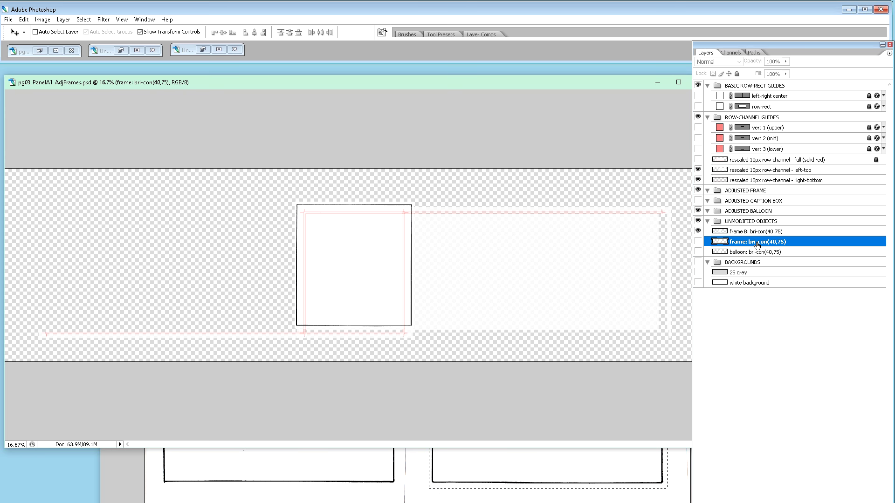
key(Delete)
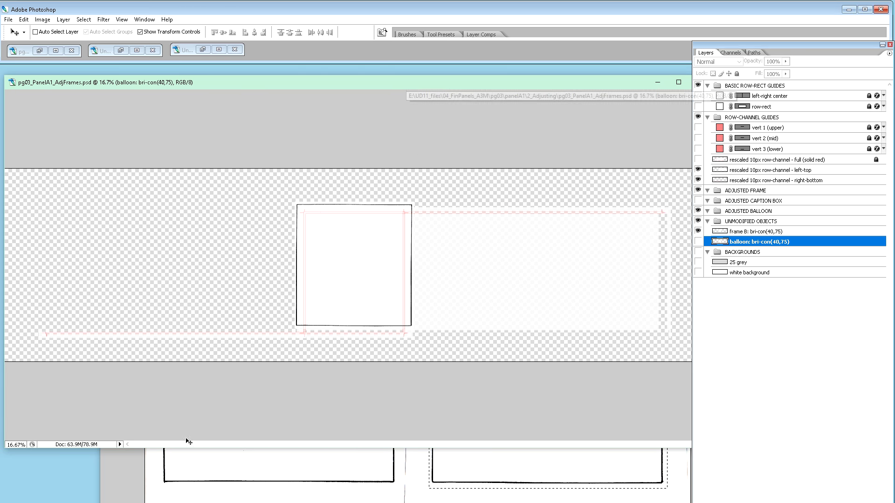
Close the Untitled-1 scan without saving and reposition the pg03 AdjFrames window.
click(140, 466)
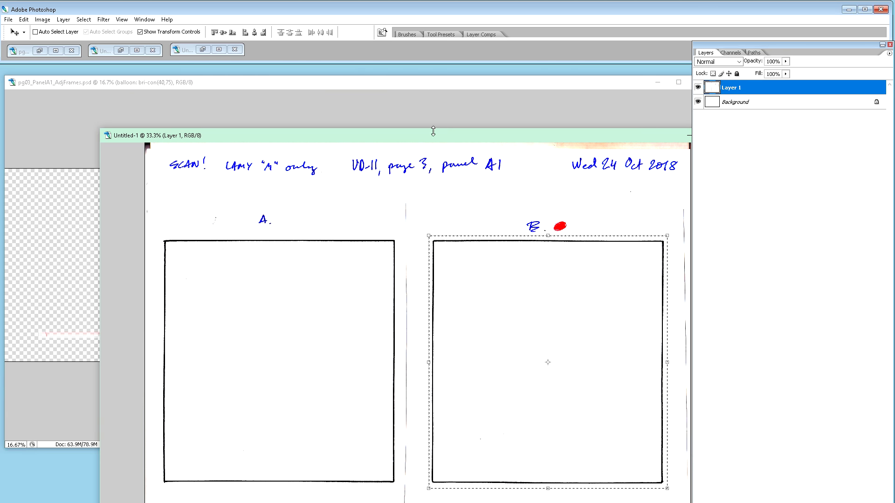
drag(489, 136, 421, 134)
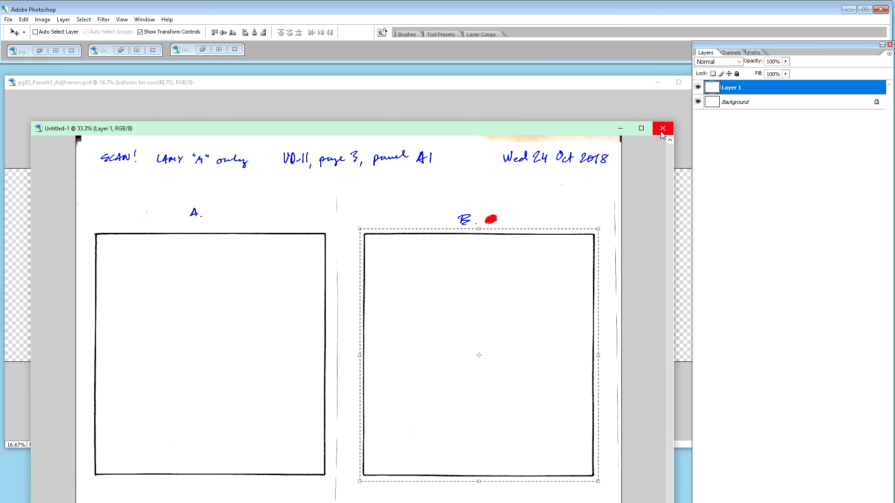
click(663, 128)
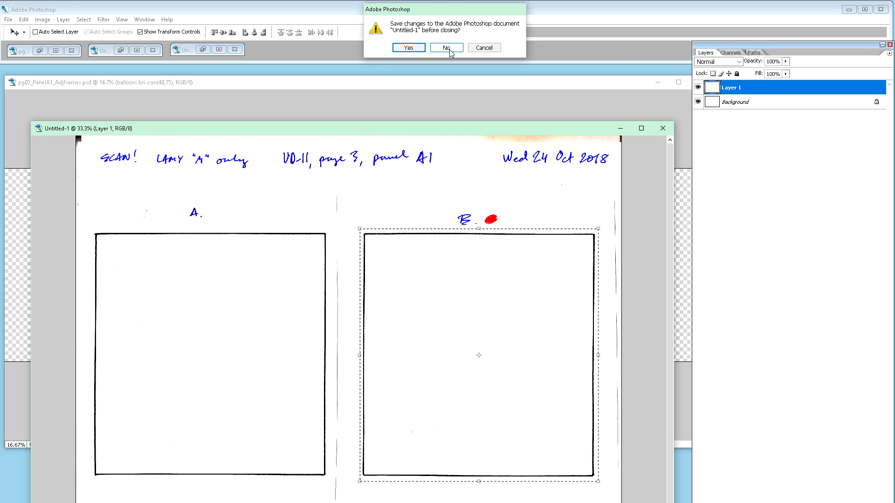
click(450, 50)
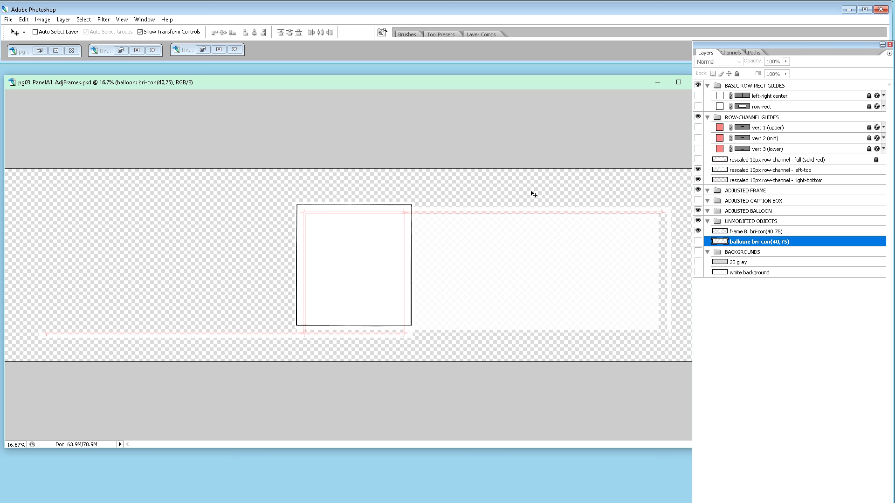
drag(353, 89, 404, 222)
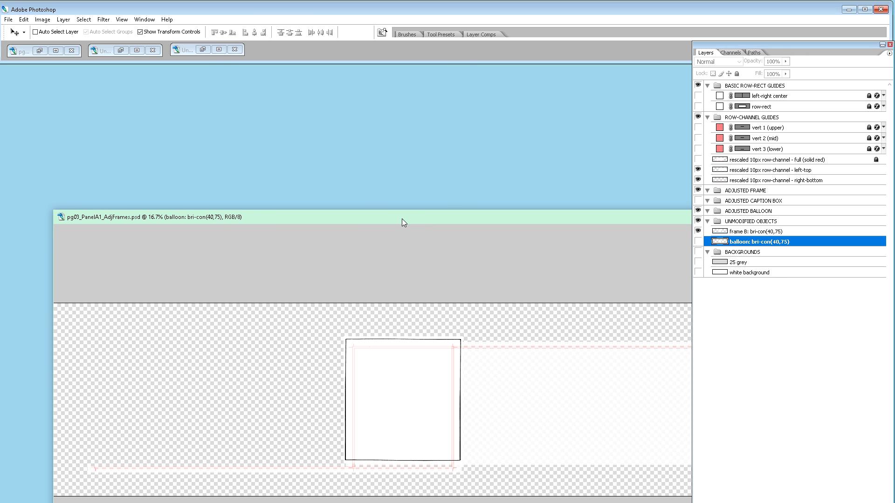
click(144, 20)
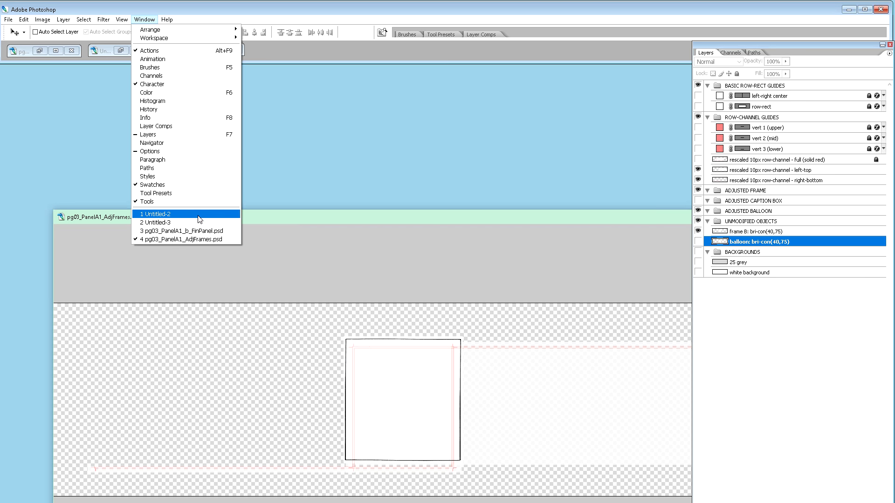
Bring up the Untitled-2 balloon sketch, zoomed in and in a larger window.
click(198, 215)
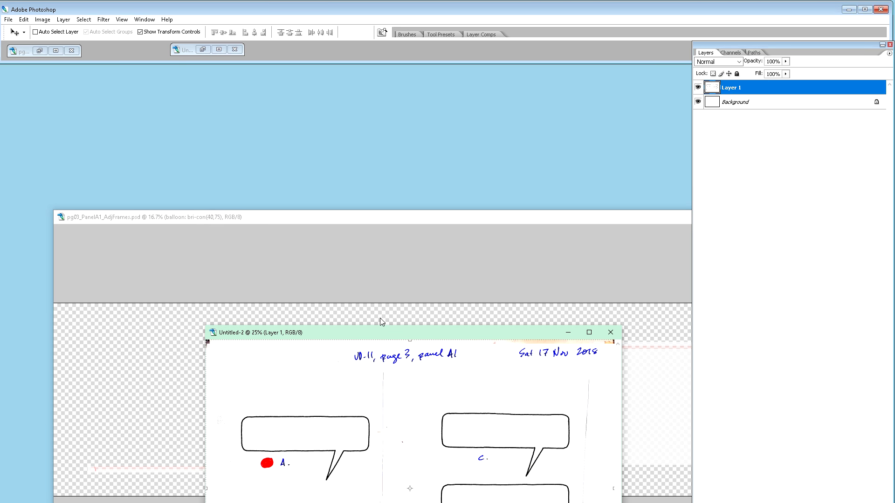
drag(399, 338, 418, 81)
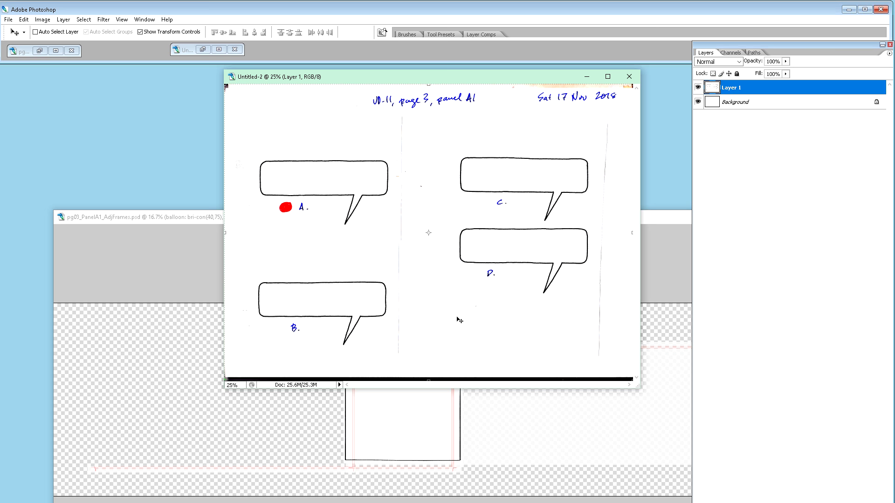
key(ctrl+plus)
key(ctrl+plus)
key(ctrl+plus)
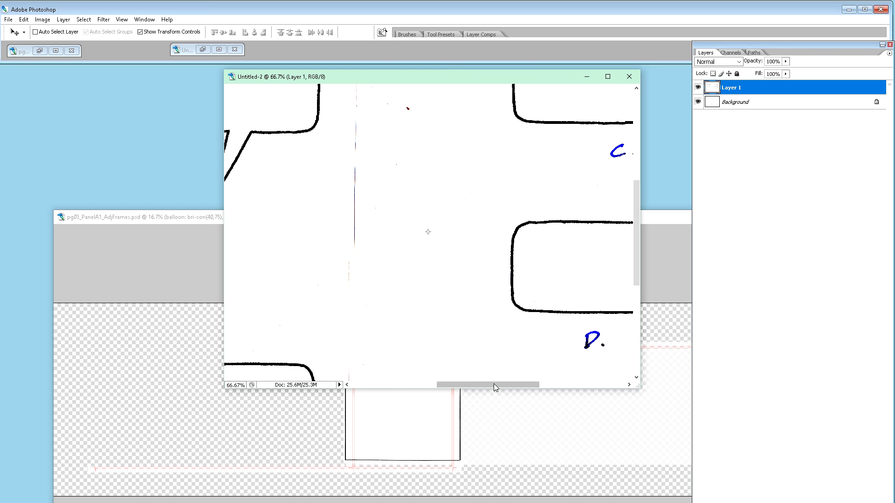
drag(381, 75, 237, 72)
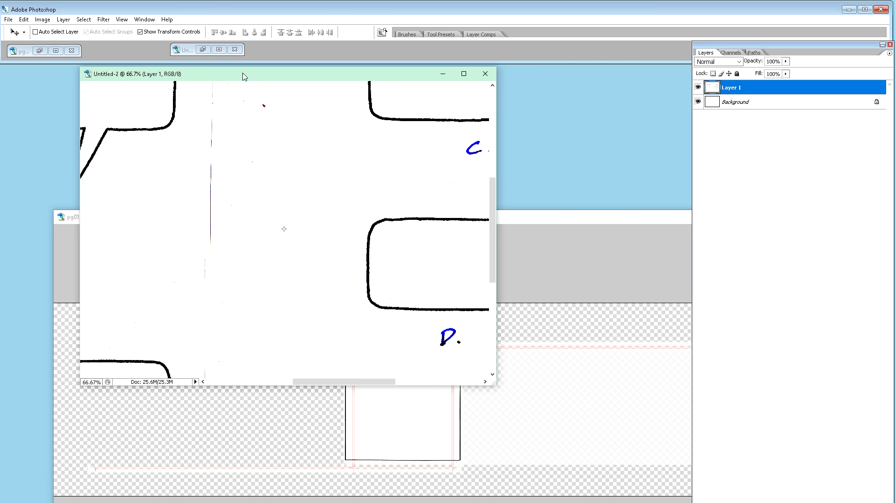
drag(493, 386, 658, 492)
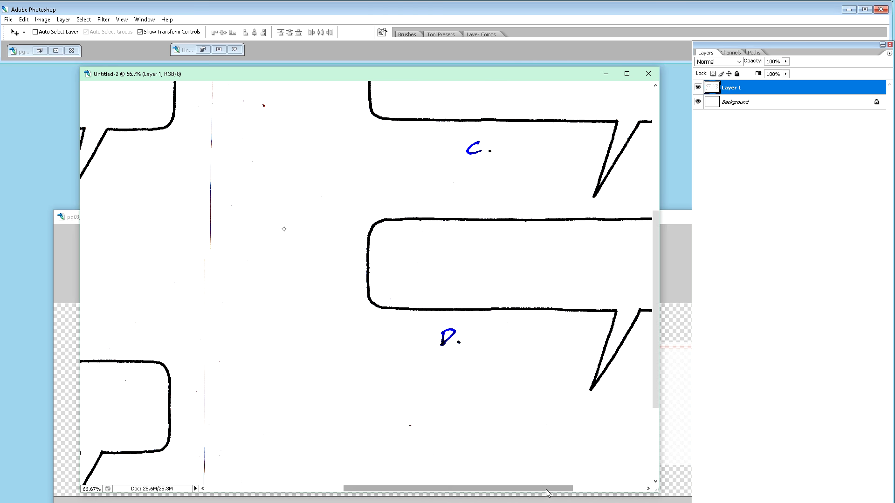
drag(552, 493, 416, 489)
Scroll to balloon A and marquee-select it with its red dot and 'A.' label.
scroll(517, 405, up, 3)
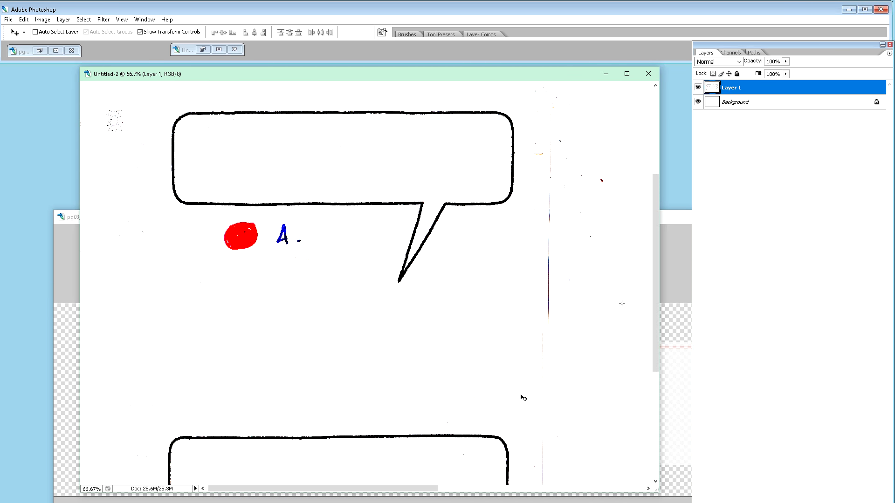
scroll(523, 398, down, 6)
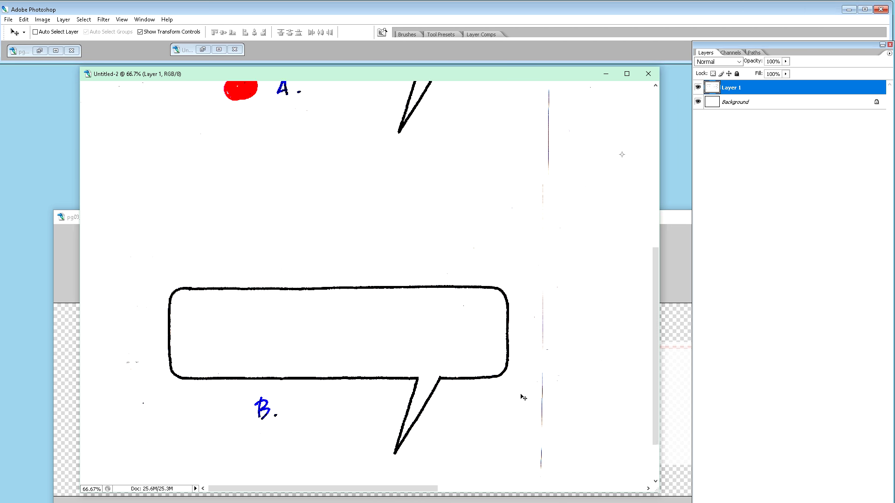
drag(429, 489, 606, 489)
scroll(609, 428, up, 6)
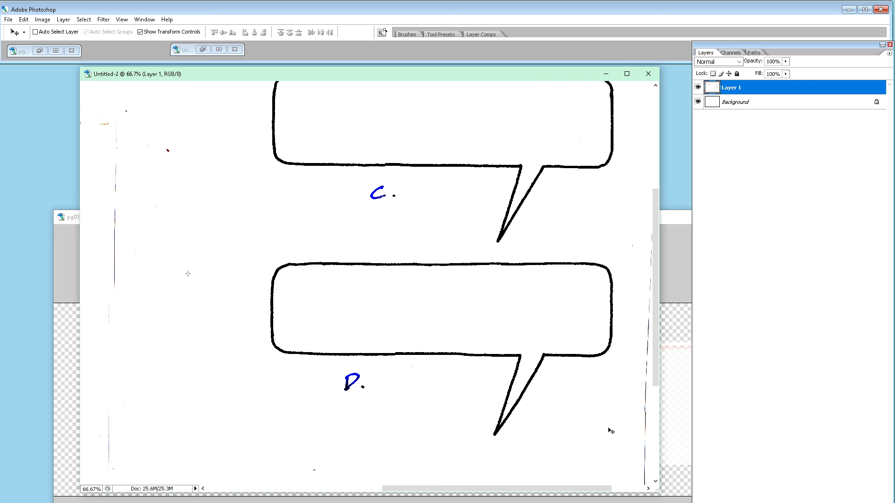
scroll(610, 428, up, 1)
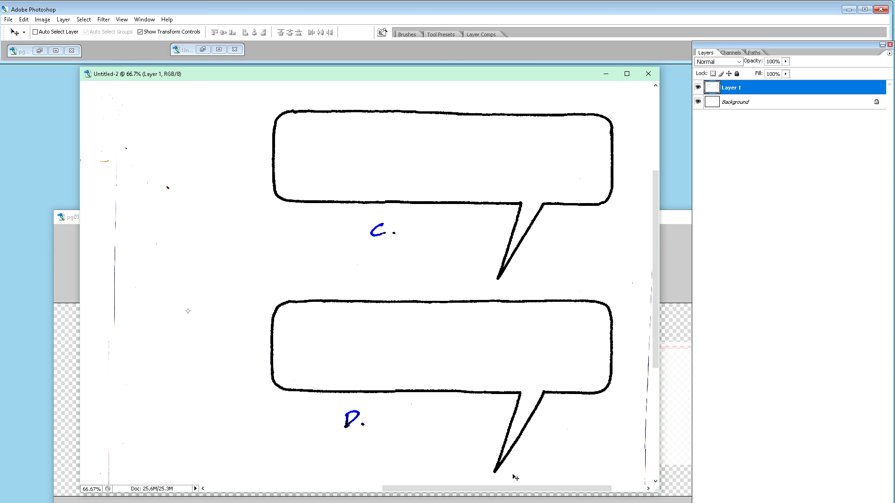
drag(519, 490, 362, 489)
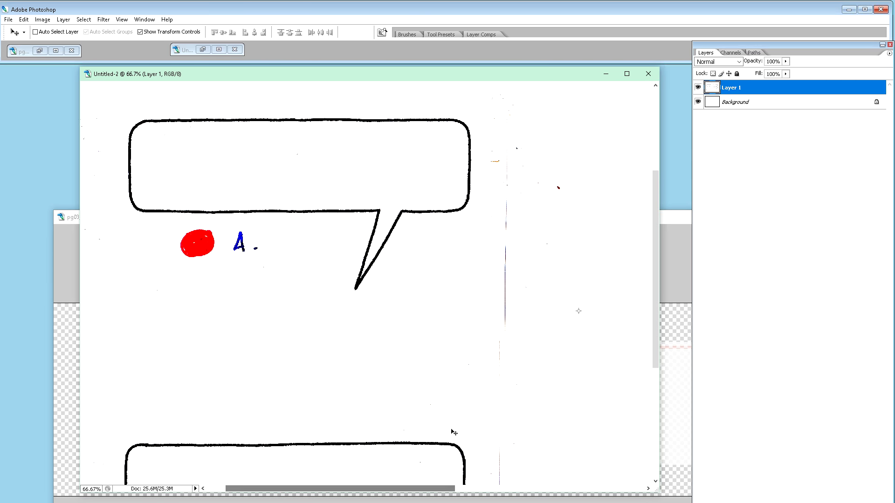
scroll(451, 434, down, 3)
scroll(451, 434, down, 3)
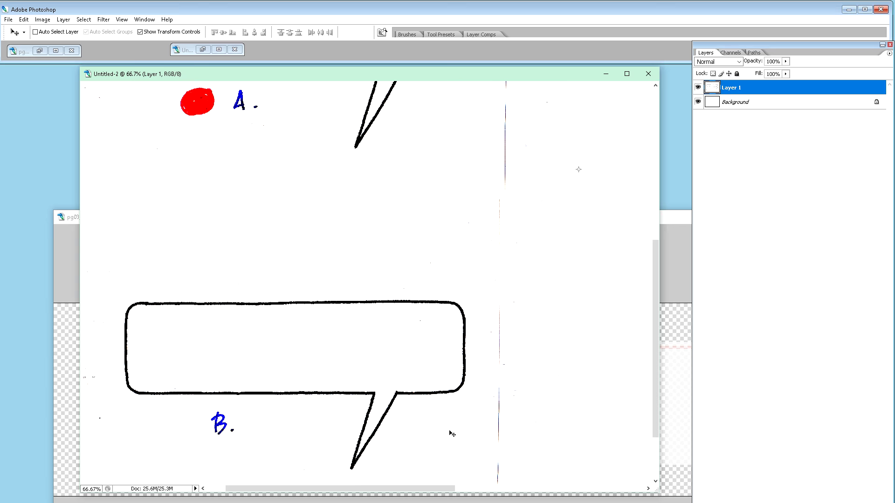
scroll(451, 433, up, 5)
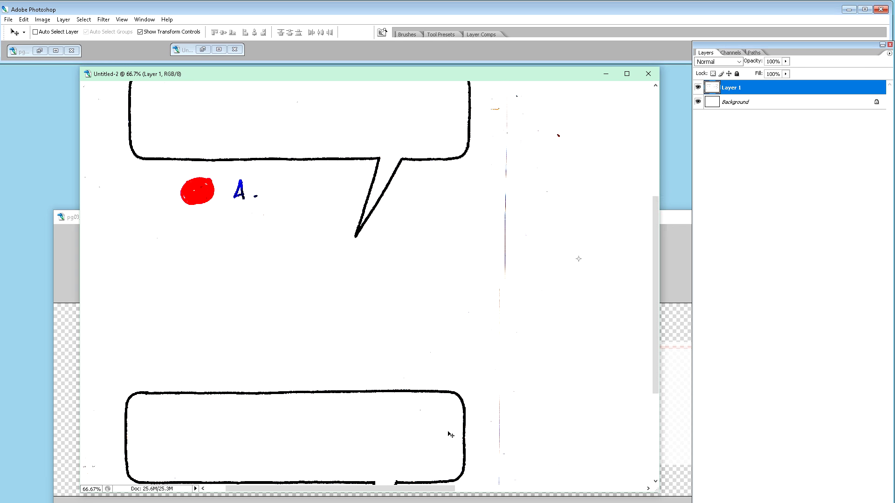
scroll(451, 435, up, 2)
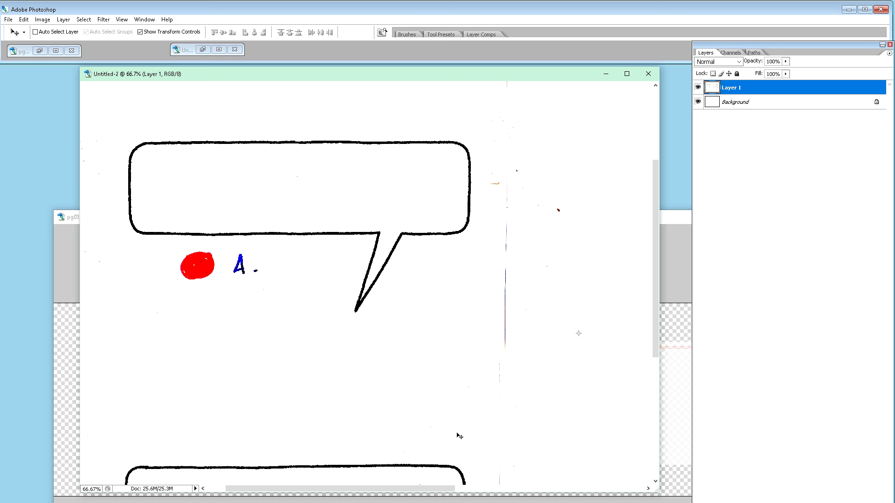
key(m)
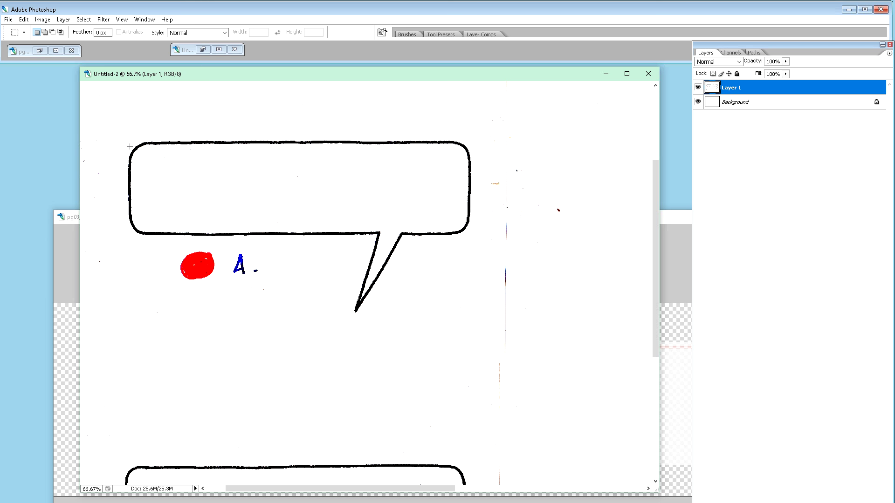
drag(394, 357, 484, 332)
Paste balloon A into pg03 as a new layer named 'balloon A: bri-con(40,75)'.
click(670, 217)
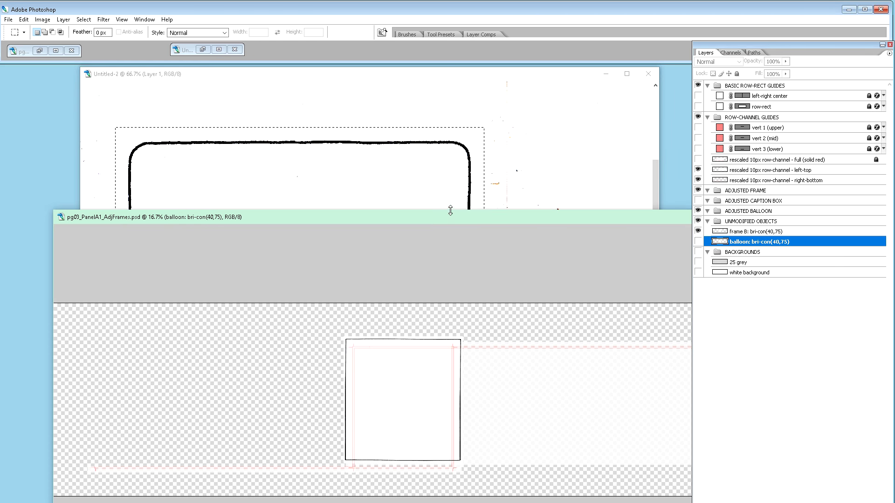
drag(453, 217, 425, 119)
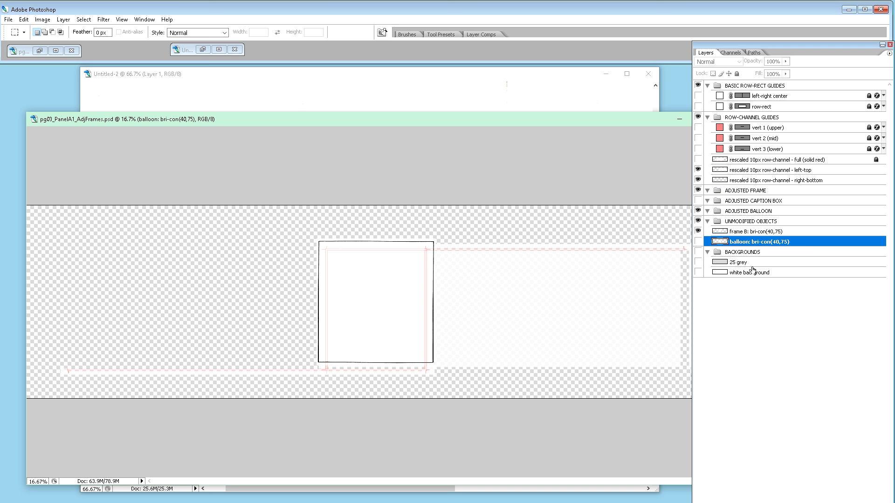
key(ctrl+alt+shift+n)
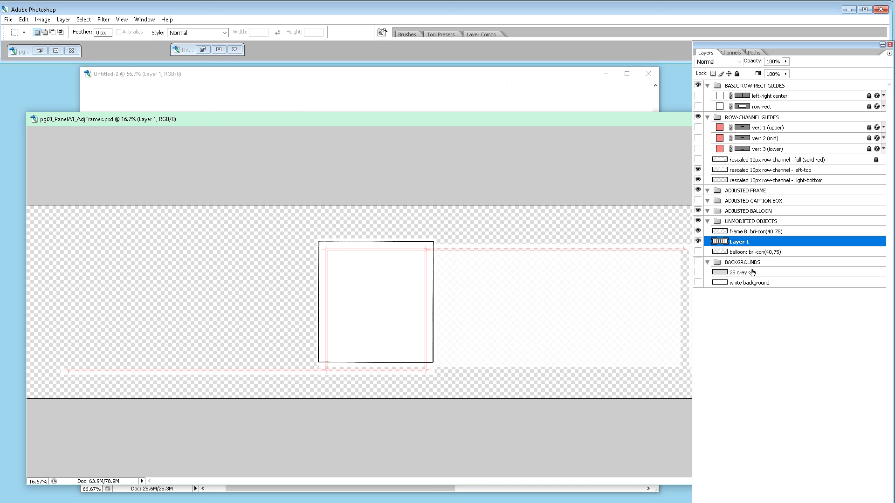
click(741, 242)
double_click(741, 242)
text(balloon: bri-con(40,75))
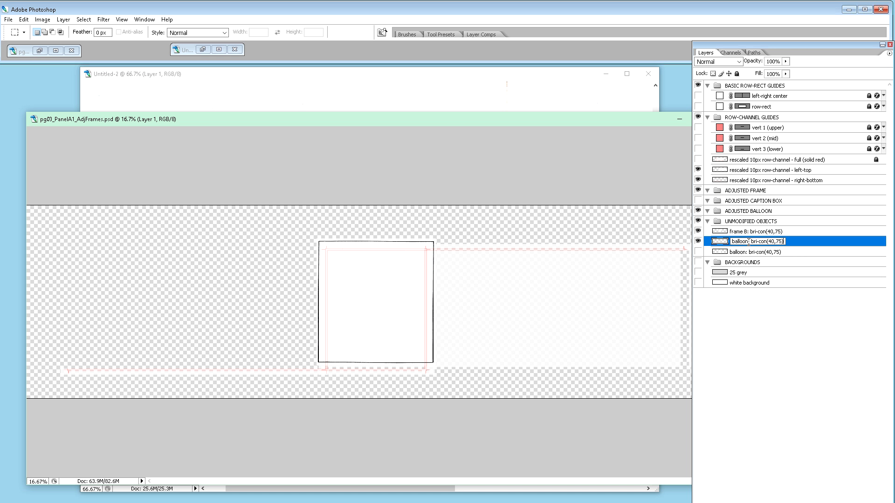
text(A)
Delete the old balloon: bri-con(40,75) layer and start closing Untitled-2.
click(761, 256)
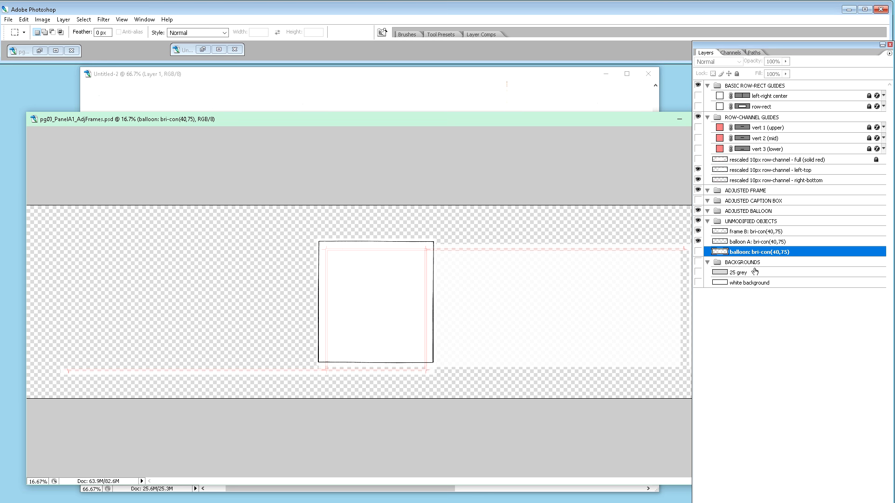
key(v)
key(Delete)
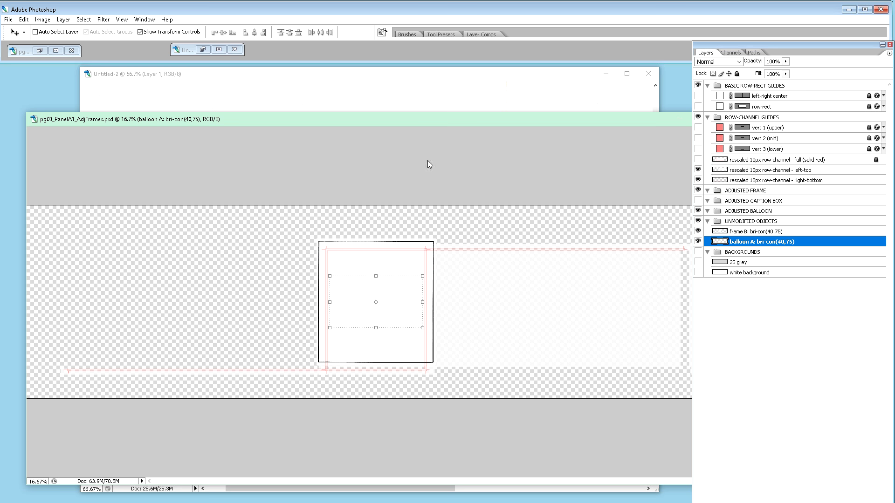
drag(434, 121, 421, 301)
click(648, 74)
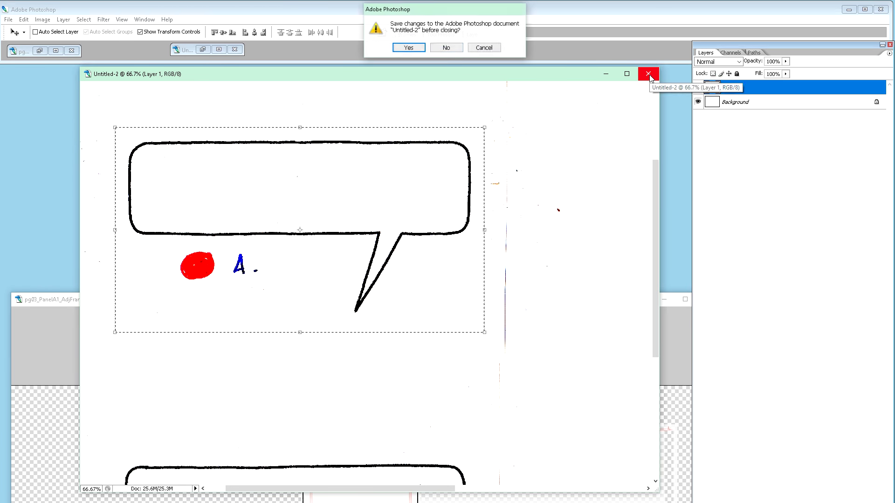
Discard Untitled-2's changes, then zoom pg03 to 50% and make its window taller.
click(447, 48)
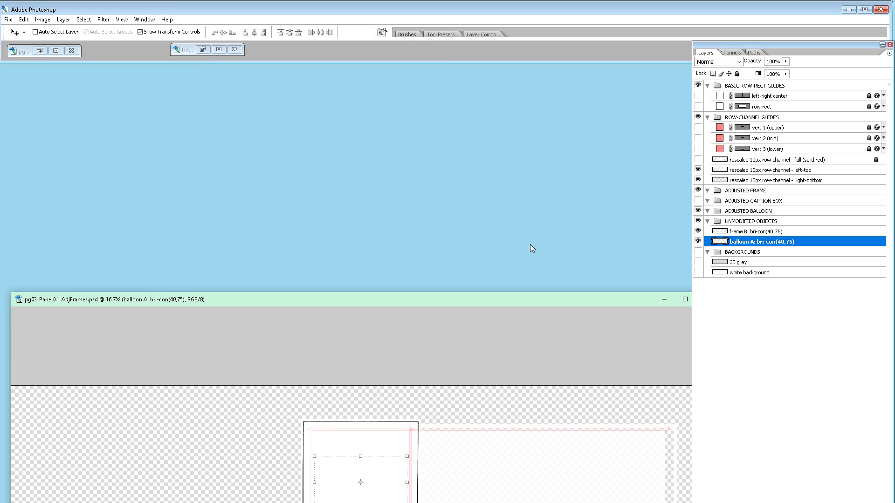
drag(538, 306, 535, 86)
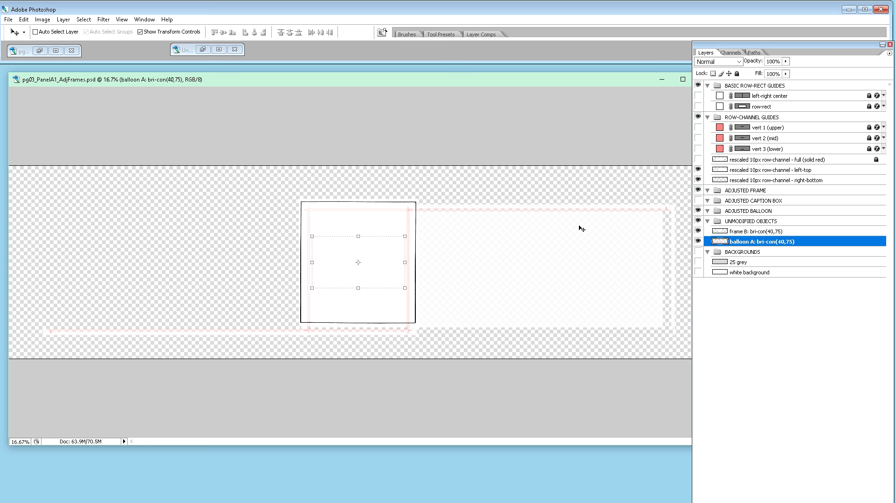
key(ctrl+plus)
key(ctrl+plus)
key(ctrl+plus)
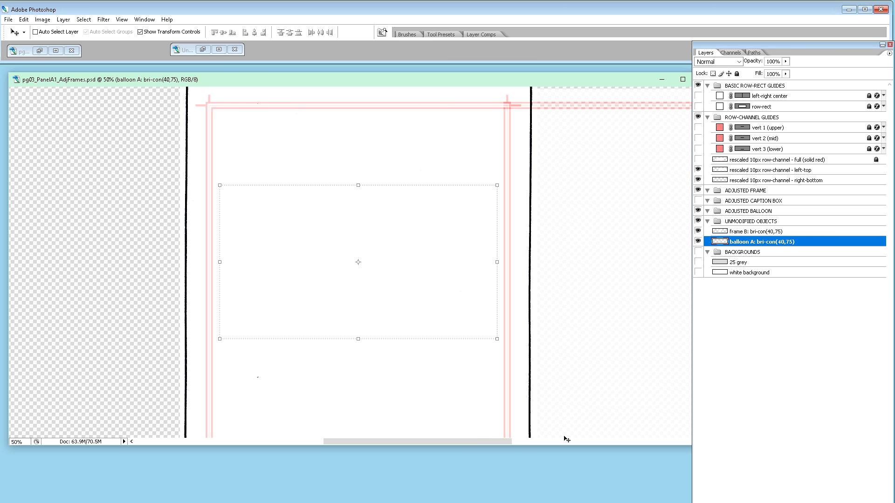
drag(557, 446, 555, 501)
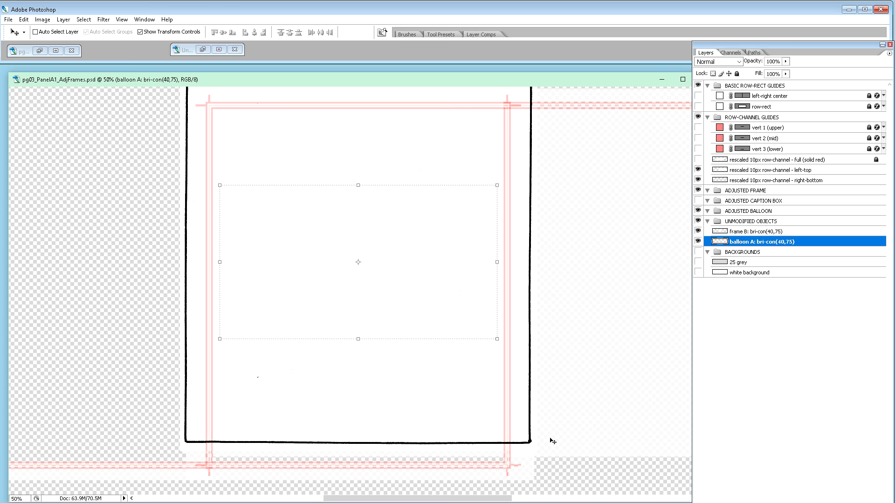
drag(545, 76, 549, 44)
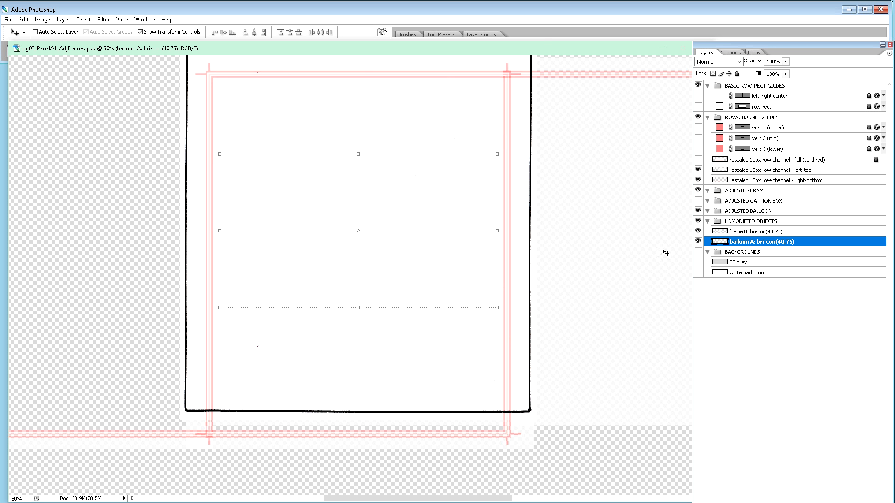
Hide the ADJUSTED groups and row-channel guide layers to check frame B on its own.
click(697, 211)
click(698, 190)
click(697, 179)
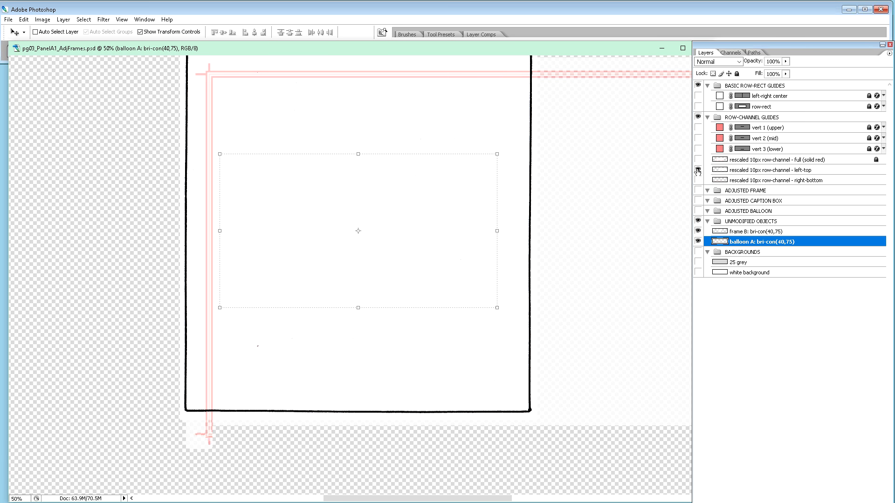
click(698, 170)
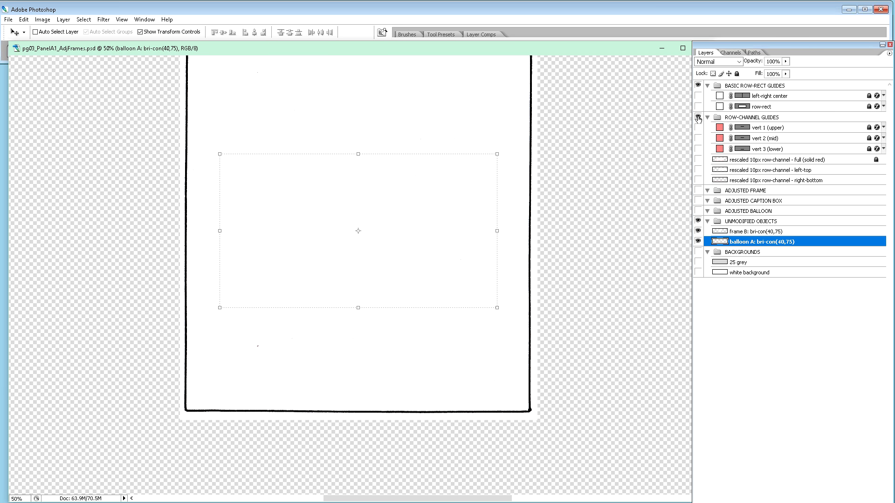
alt+click(698, 232)
click(698, 232)
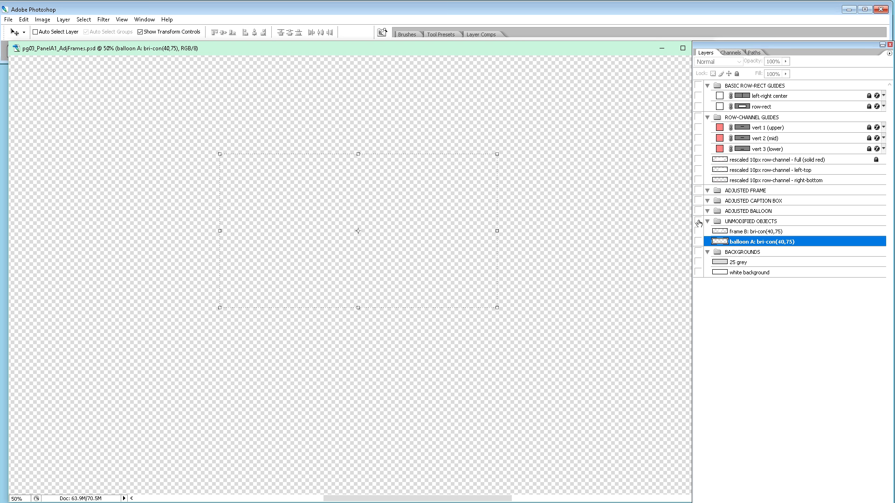
click(697, 231)
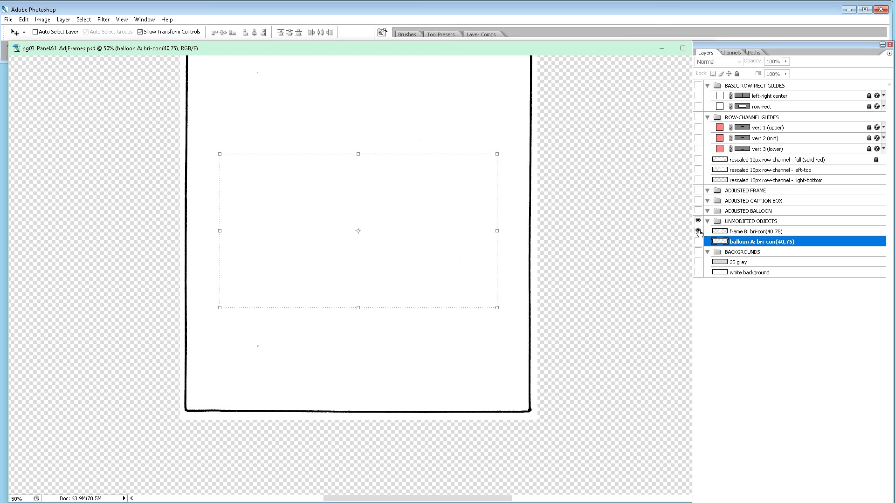
Show balloon A and frame B together on the canvas, with frame B selected.
scroll(652, 243, up, 2)
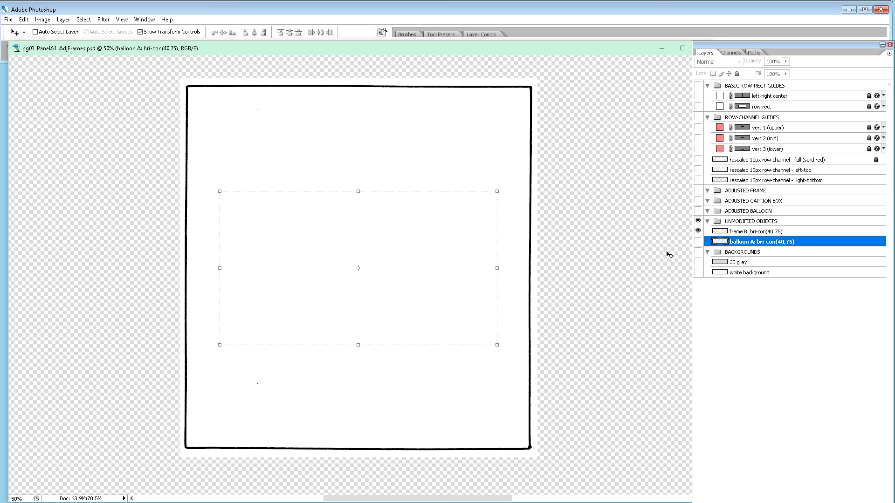
click(738, 231)
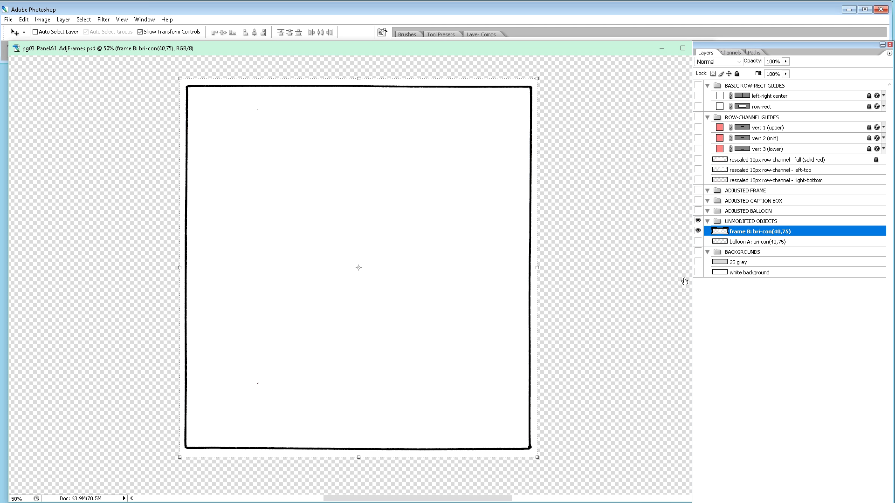
click(698, 232)
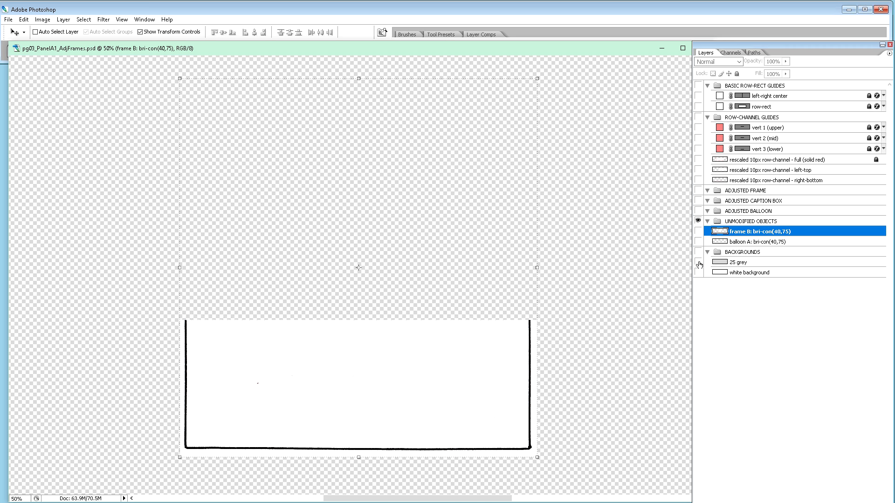
click(698, 242)
click(741, 242)
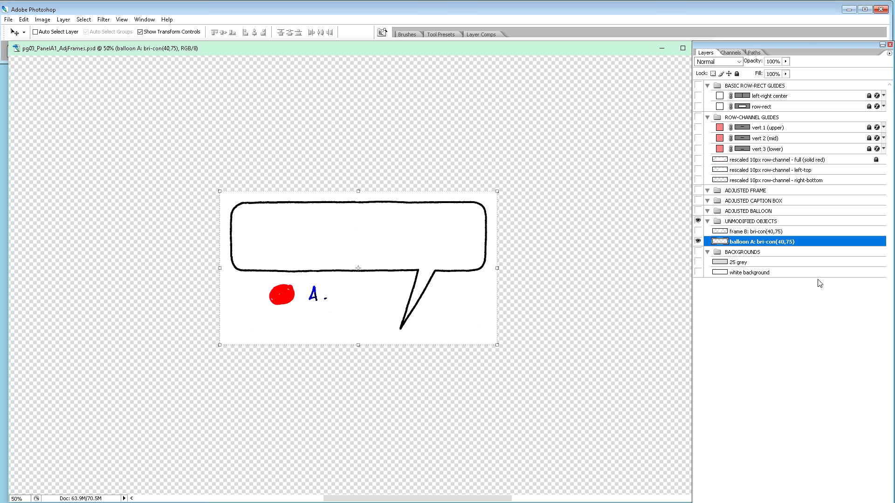
click(698, 231)
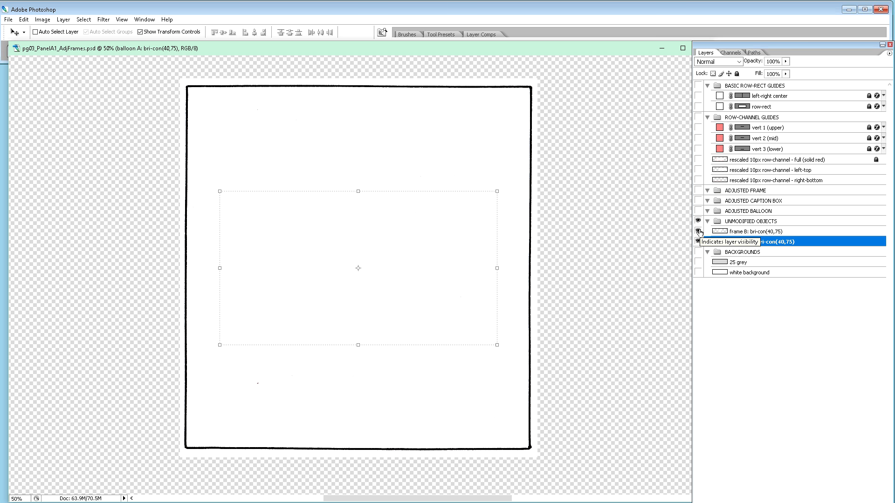
click(753, 232)
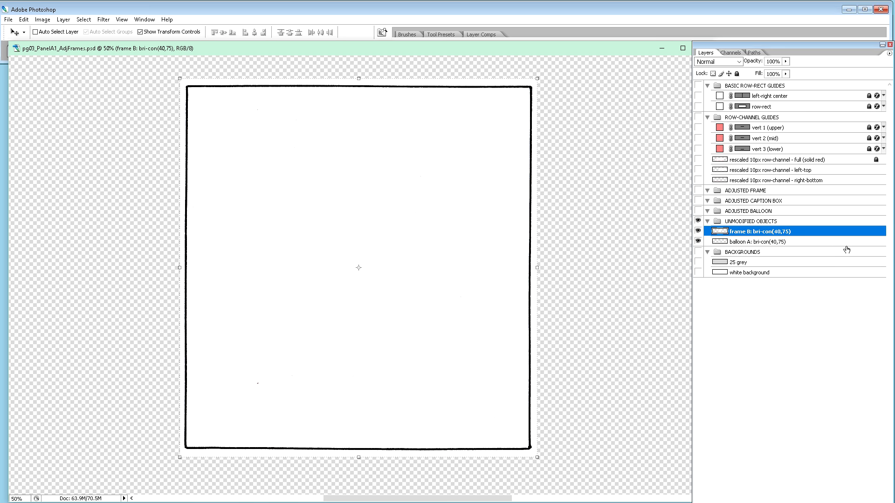
Apply Lock All to the frame B and balloon A layers, then reselect frame B.
key(slash)
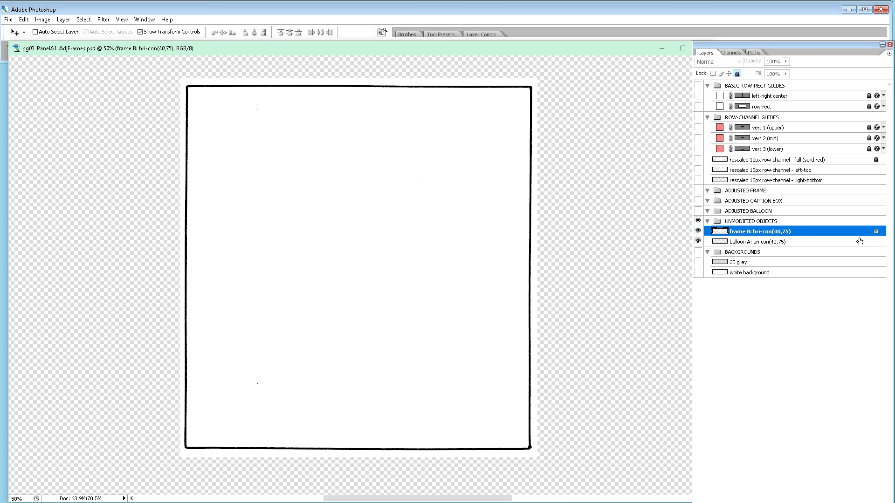
click(859, 240)
key(slash)
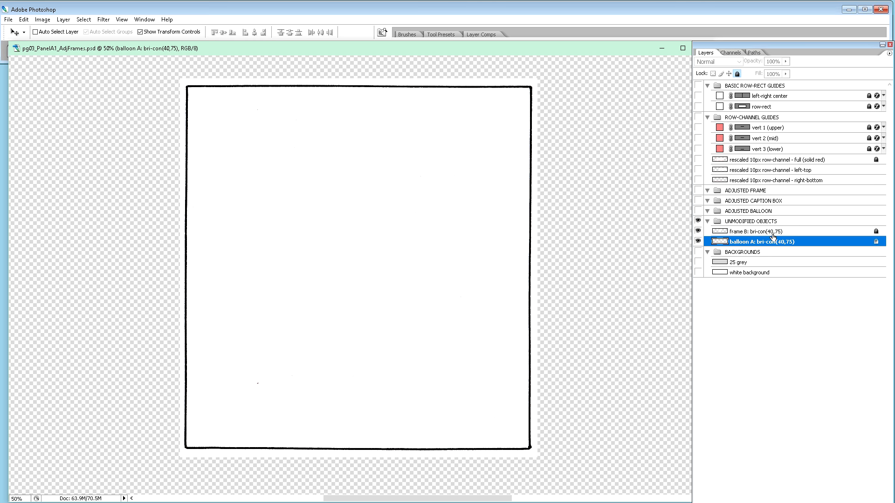
click(773, 232)
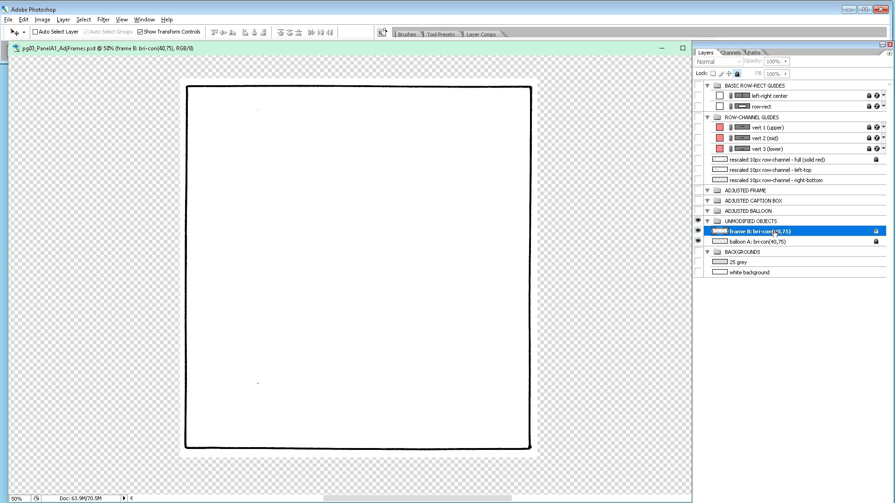
Copy frame B into the ADJUSTED FRAME group and balloon A into ADJUSTED BALLOON.
drag(776, 233, 770, 192)
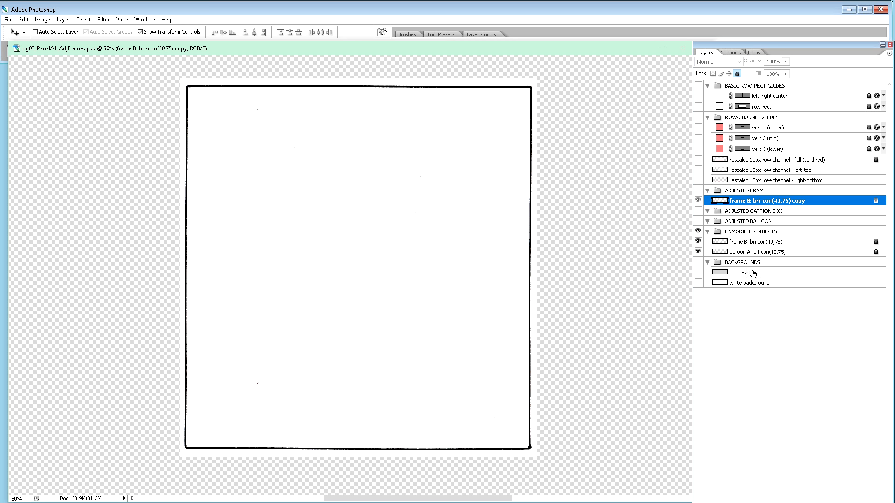
click(772, 255)
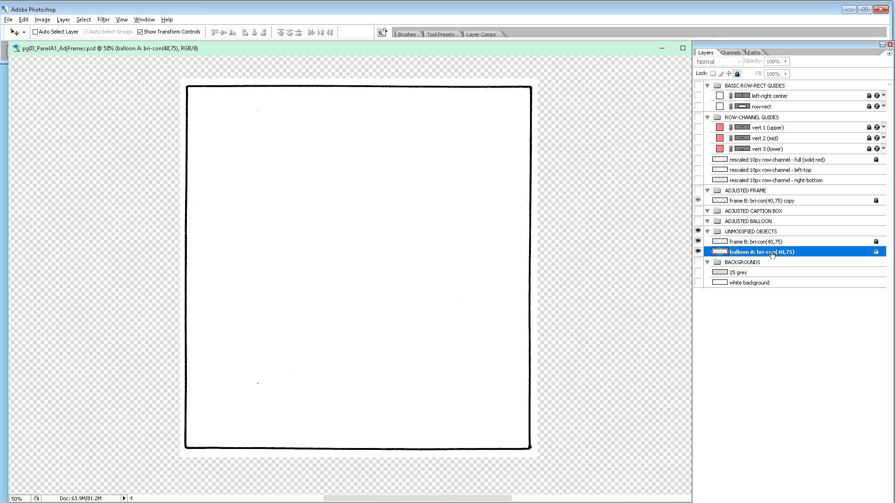
drag(772, 254, 768, 220)
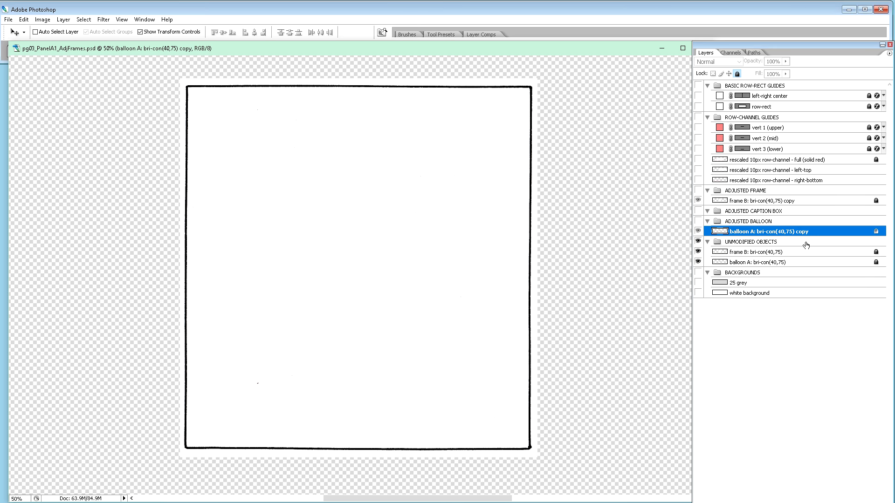
Rename the copies 'frame B: mod' and 'balloon A: mod', then unlock frame B: mod.
click(787, 203)
double_click(791, 200)
key(BackSpace)
key(BackSpace)
key(BackSpace)
key(BackSpace)
key(BackSpace)
key(BackSpace)
key(BackSpace)
key(BackSpace)
key(BackSpace)
key(BackSpace)
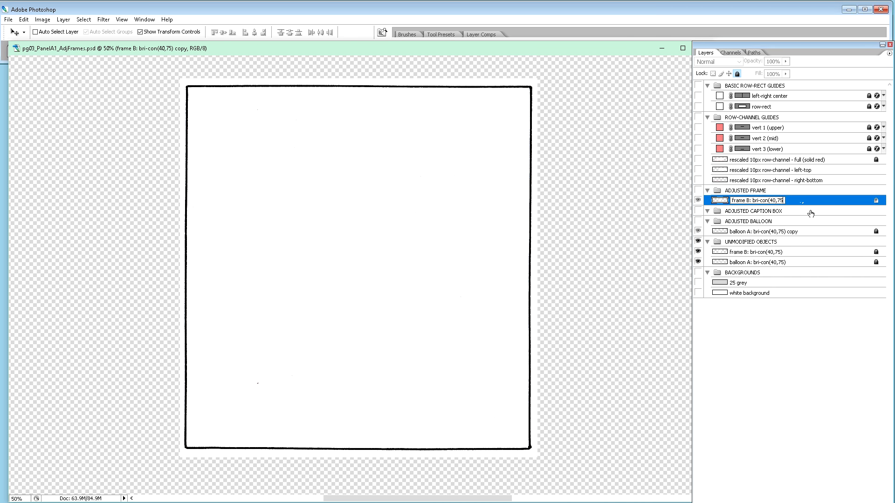
key(BackSpace)
key(BackSpace)
text(mod)
double_click(762, 232)
drag(755, 232, 813, 239)
text(m)
key(Return)
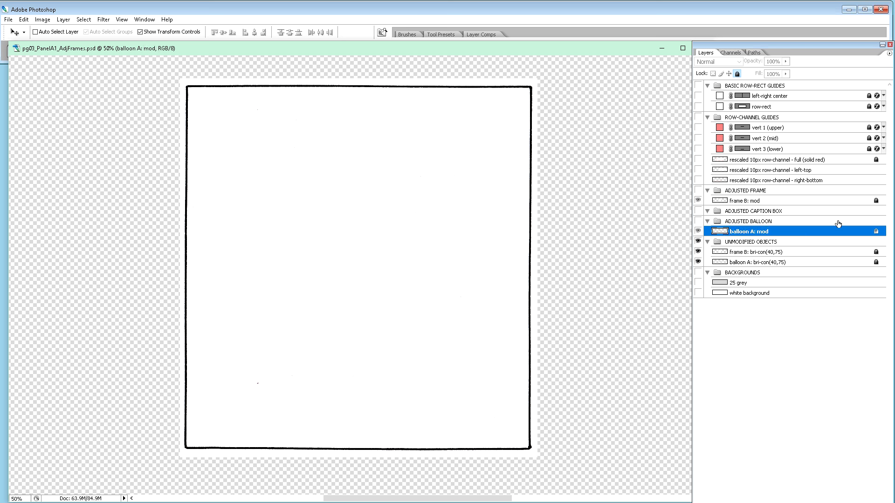
click(849, 201)
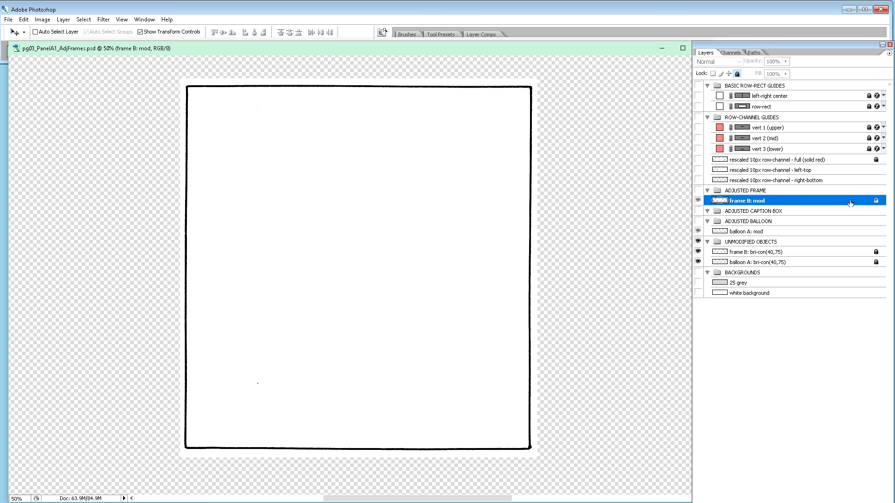
key(ctrl+slash)
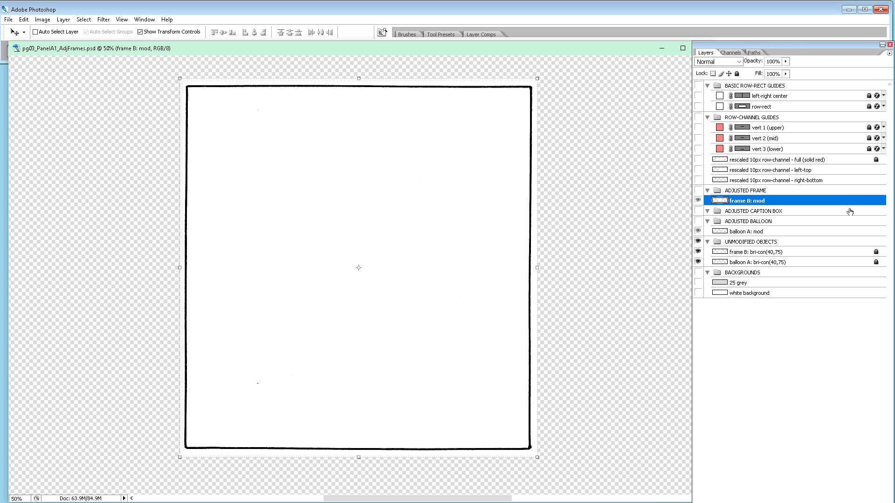
Hide the two original bri-con layers, show ADJUSTED FRAME again, and select frame B: mod.
click(793, 233)
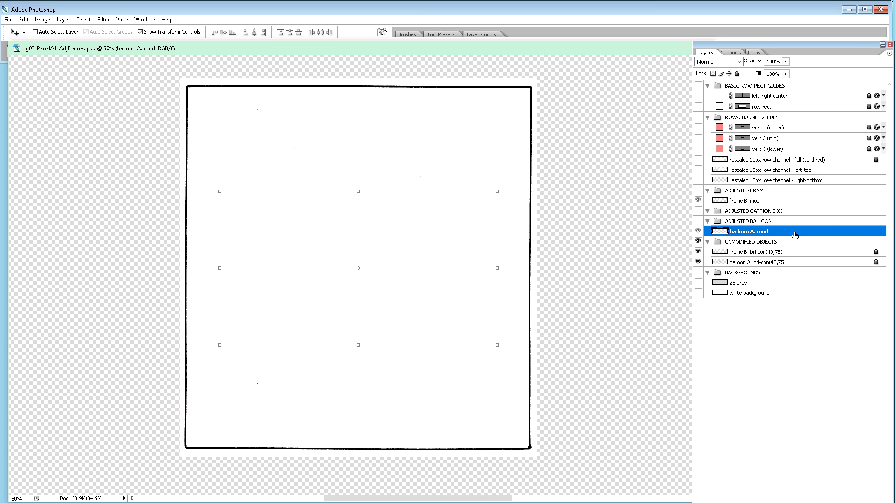
drag(698, 261, 698, 241)
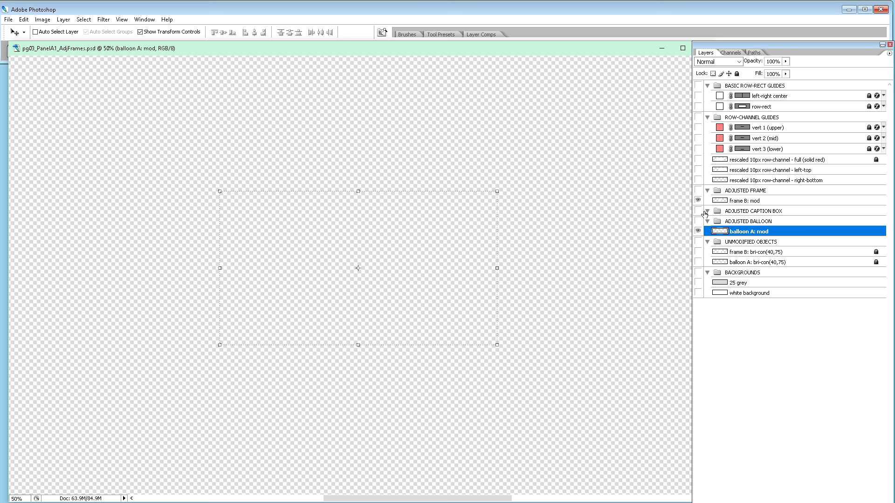
click(697, 191)
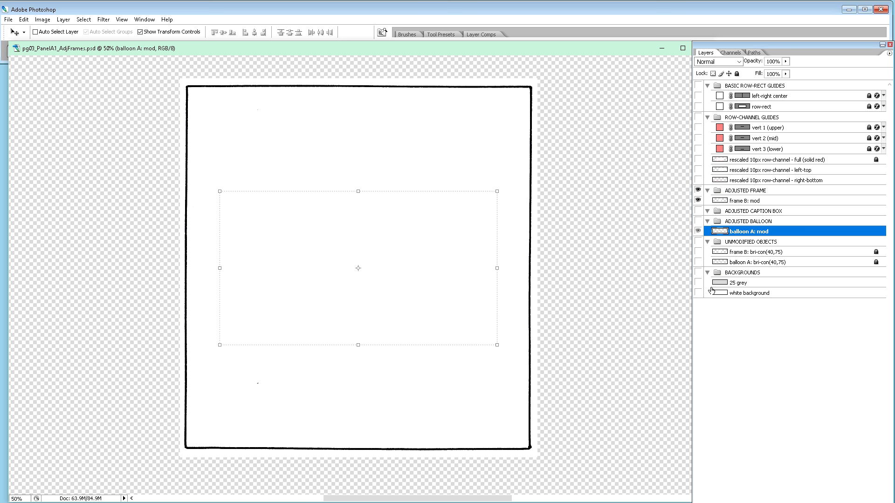
click(746, 200)
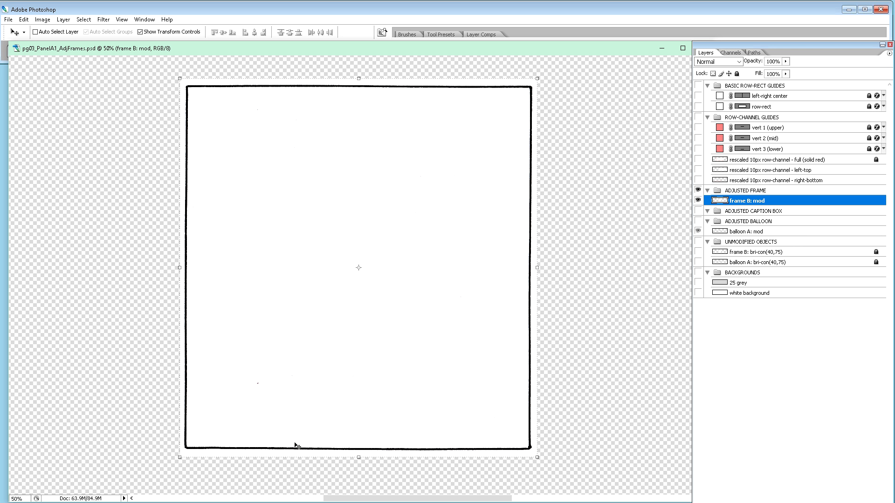
drag(543, 464, 609, 362)
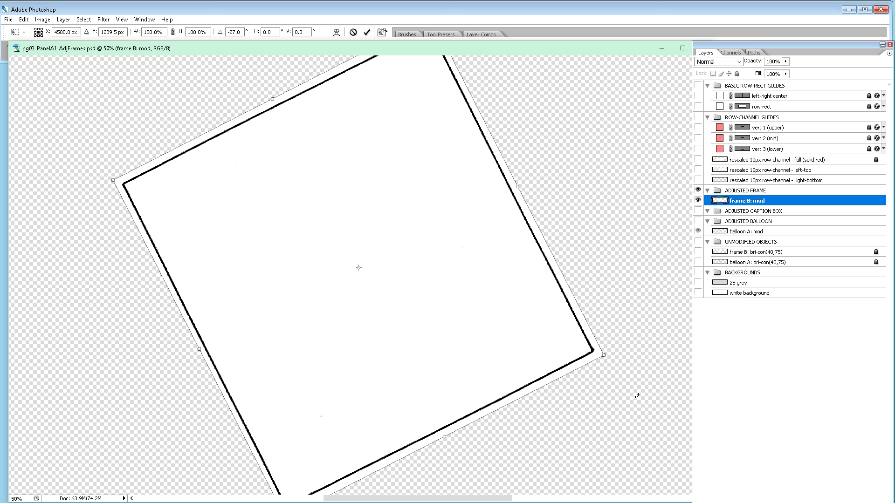
key(Return)
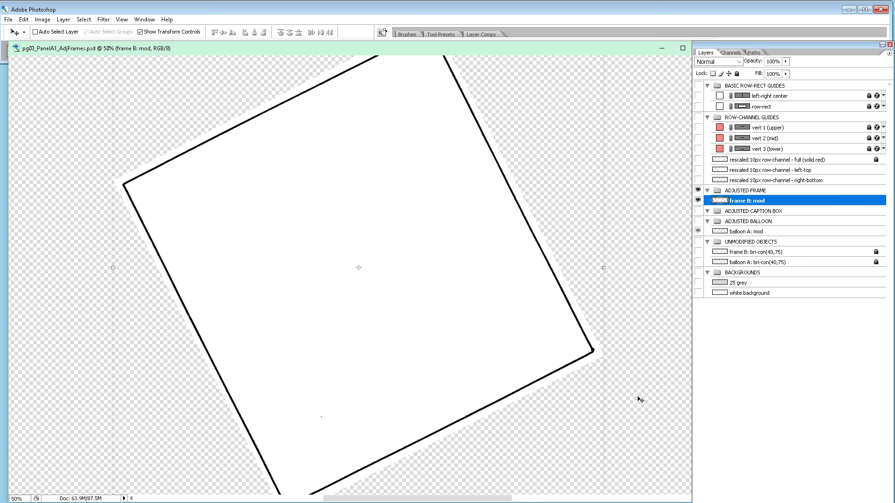
key(ctrl+z)
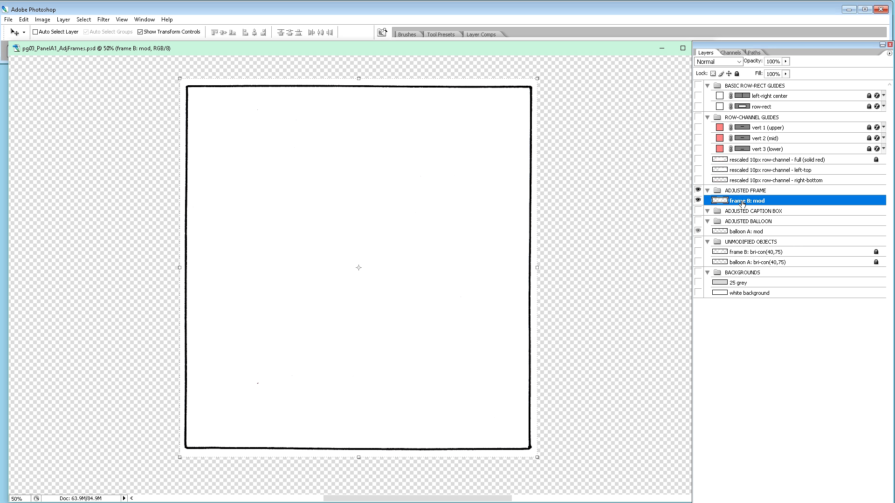
Show both red row-channel guide layers, nudging left-top left twice and right-bottom right three times.
click(697, 170)
click(697, 180)
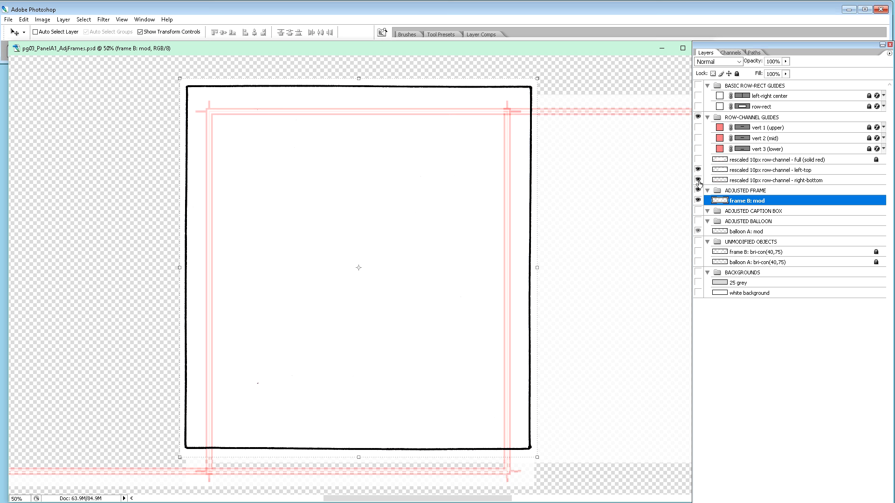
click(745, 170)
key(shift+Left)
key(shift+Left)
key(shift+Left)
key(shift+Left)
key(shift+Left)
key(shift+Left)
key(shift+Left)
key(shift+Left)
key(shift+Left)
key(shift+Left)
key(shift+Left)
key(shift+Left)
key(shift+Left)
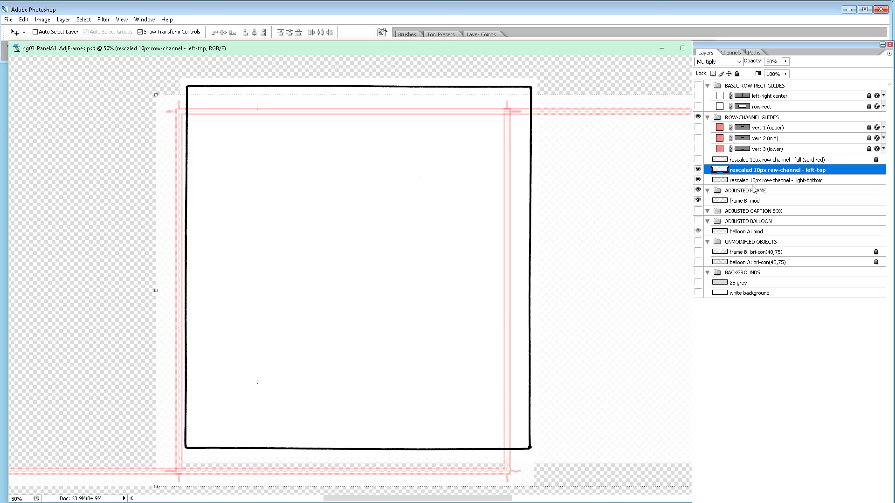
key(shift+Left)
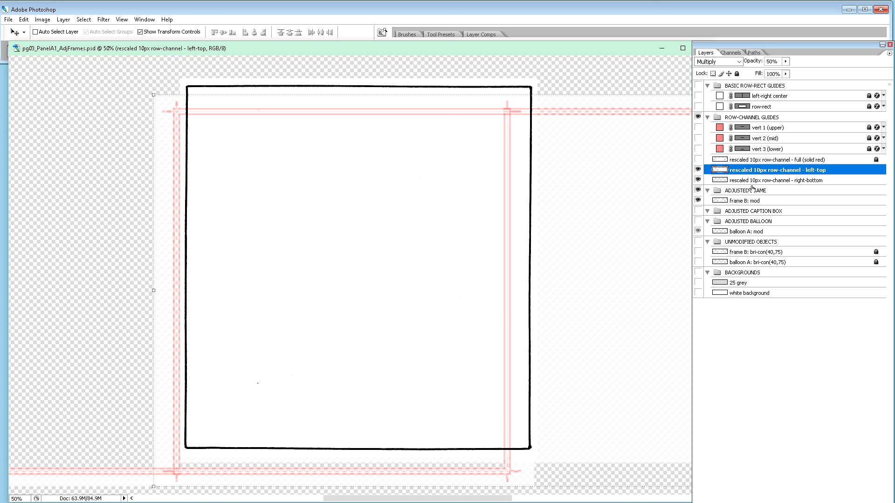
click(783, 181)
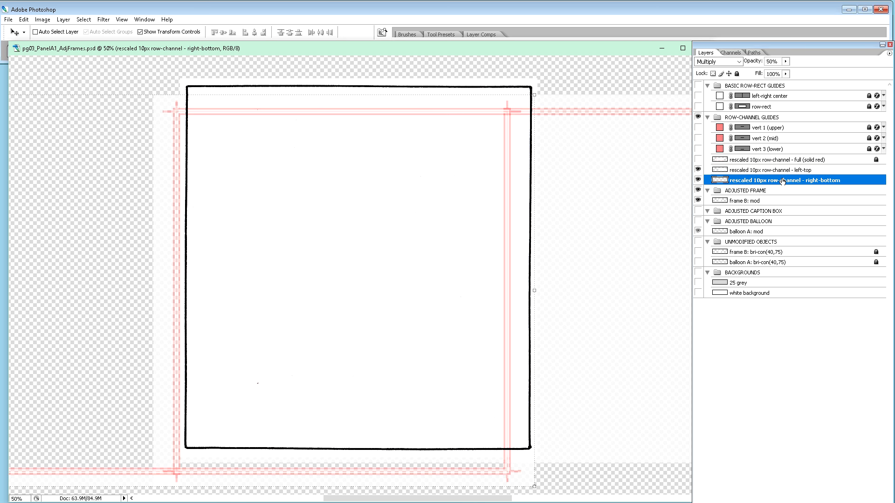
key(shift+Right)
key(shift+Right)
key(shift+Right)
key(shift+Right)
key(shift+Right)
key(shift+Right)
key(shift+Right)
key(shift+Right)
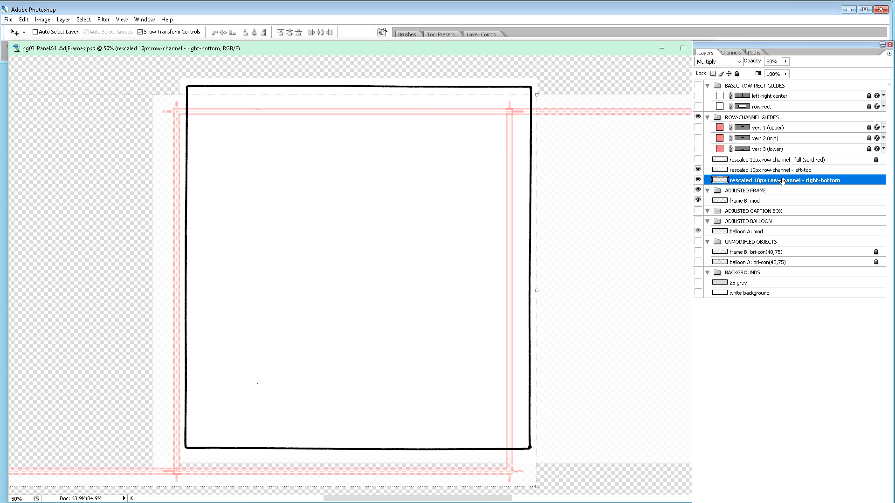
key(shift+Right)
key(shift+Right)
key(shift+Right)
key(shift+Right)
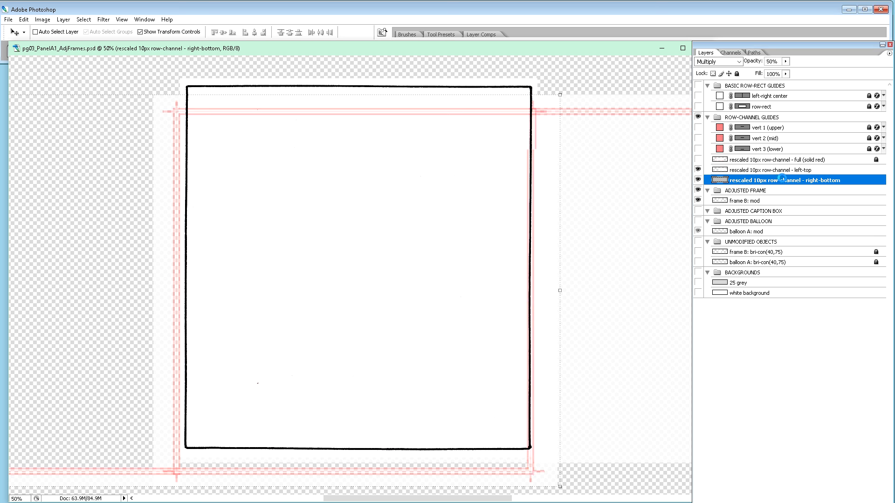
key(shift+Right)
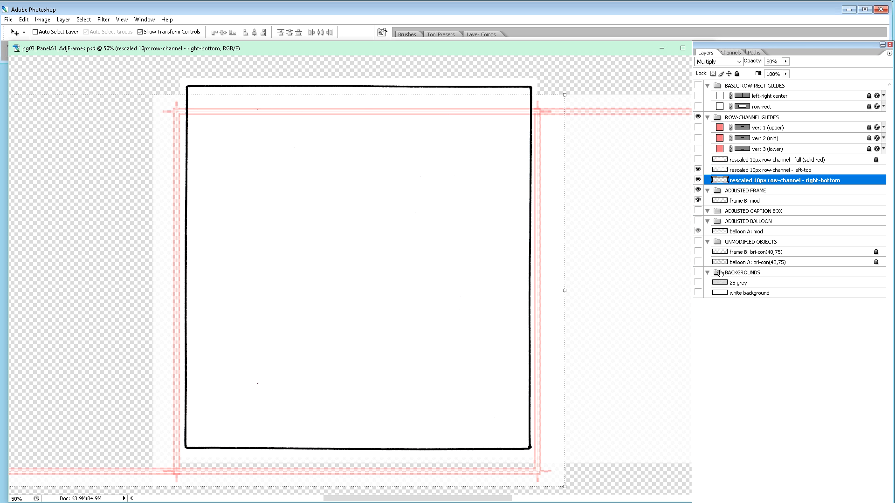
Nudge frame B: mod down twice and back up three times to fit inside the red guides.
click(771, 201)
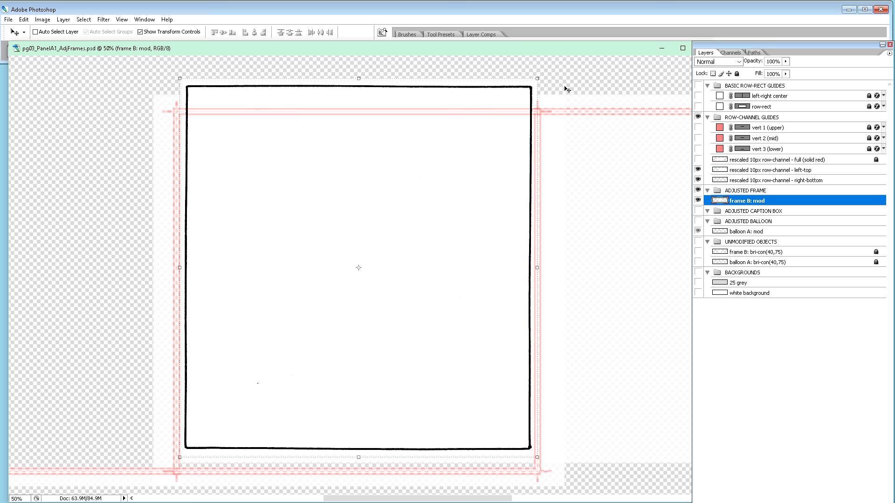
key(shift+Down)
key(shift+Down)
key(shift+Down)
key(shift+Down)
key(shift+Down)
key(shift+Down)
key(shift+Down)
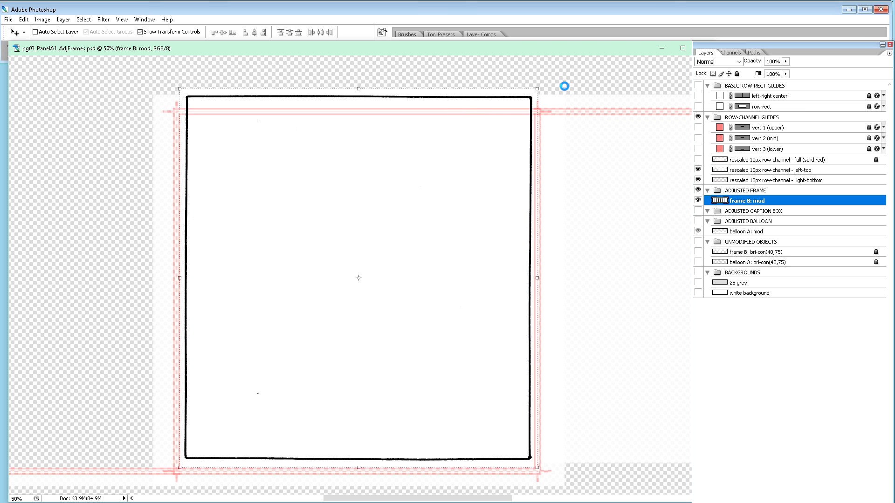
key(shift+Down)
key(shift+Down)
key(shift+Up)
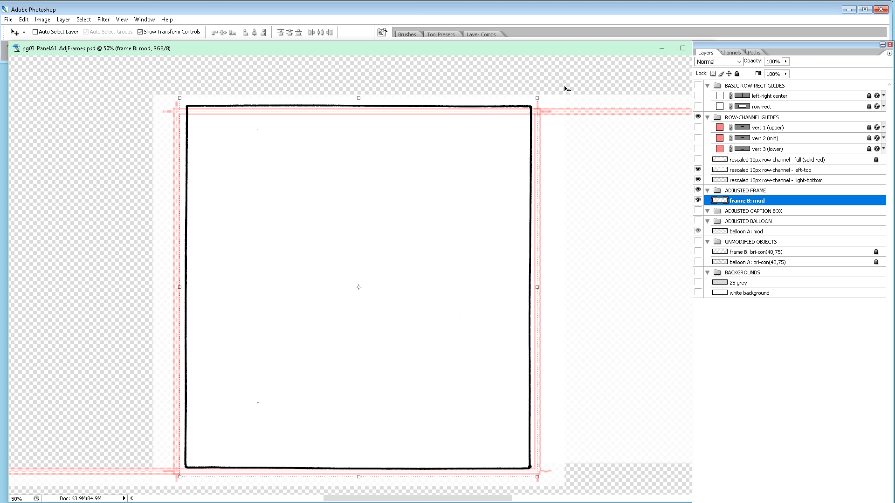
key(shift+Up)
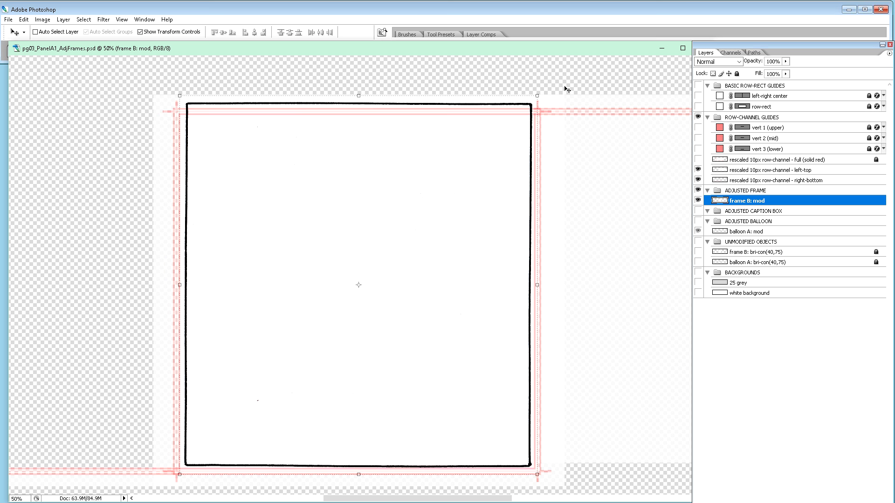
key(shift+Up)
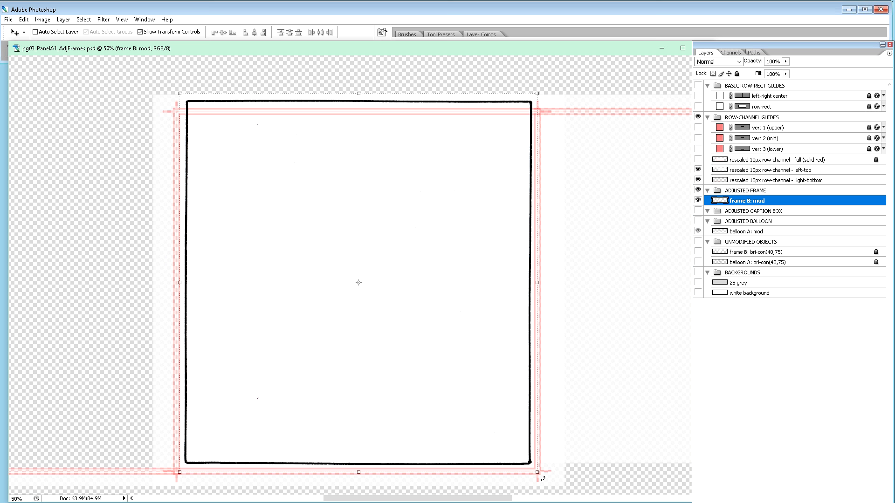
Free-transform the frame B: mod border, rotating it to -0.3° and committing.
click(543, 478)
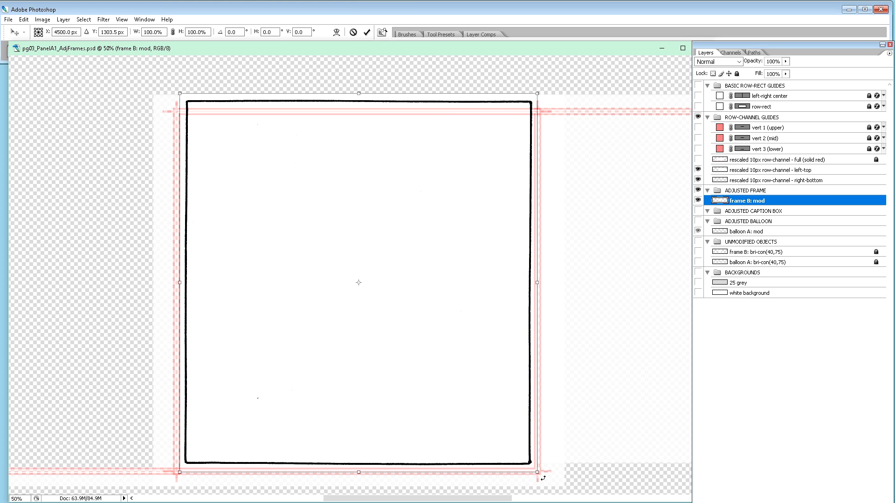
drag(543, 478, 543, 478)
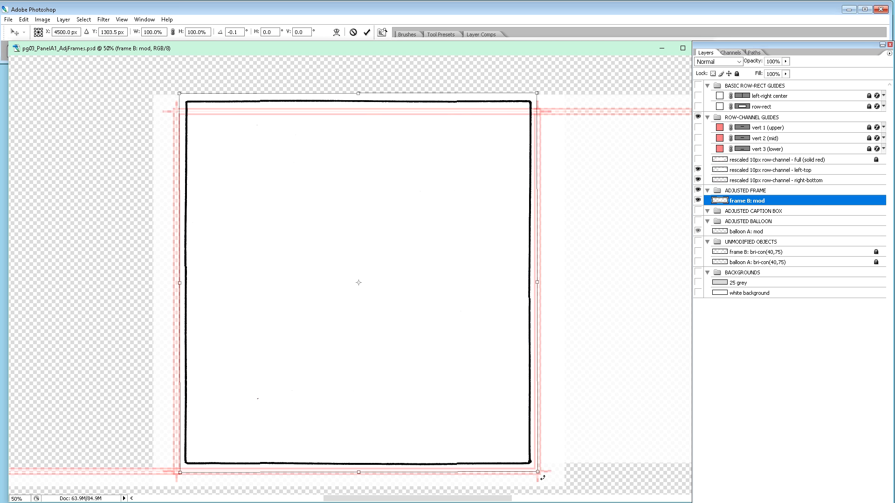
drag(543, 478, 543, 477)
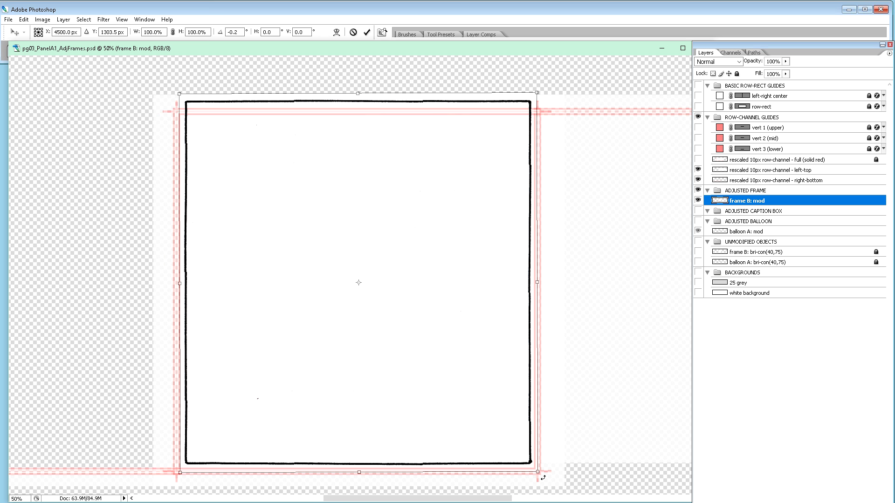
drag(543, 477, 544, 477)
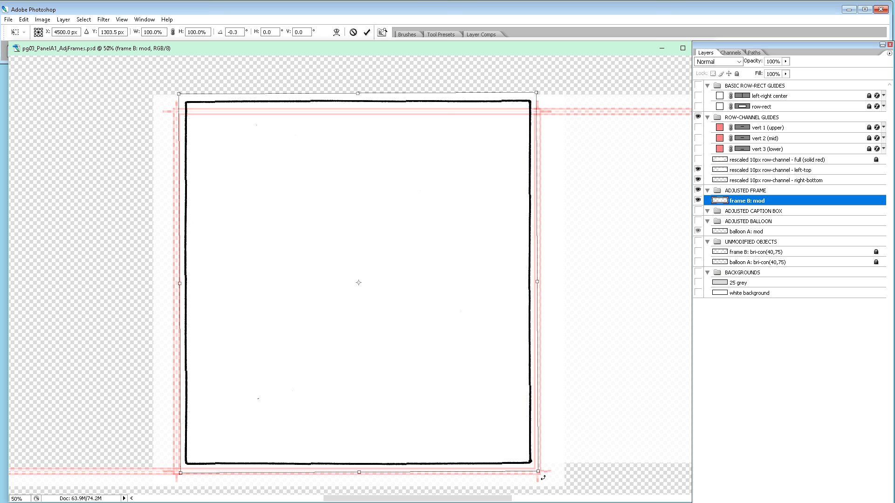
key(Return)
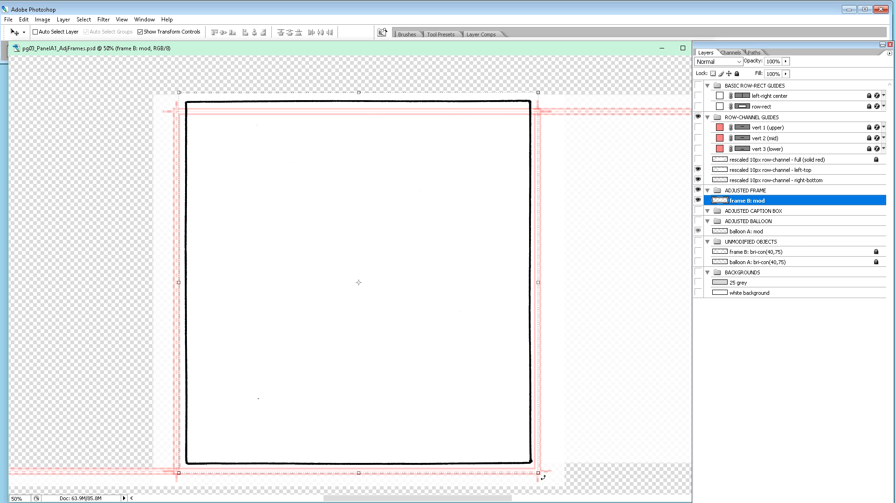
Nudge frame B: mod 2 px left and about 35 px down into the red guides.
key(Left)
key(Left)
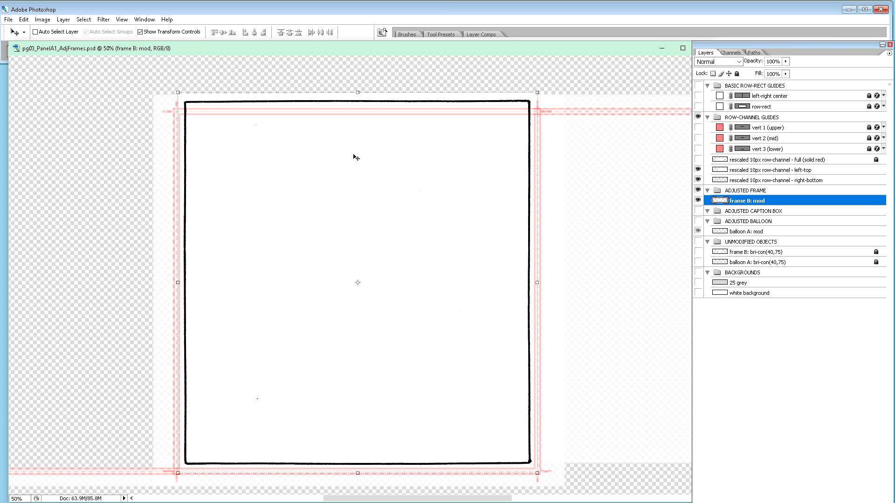
scroll(356, 157, up, 2)
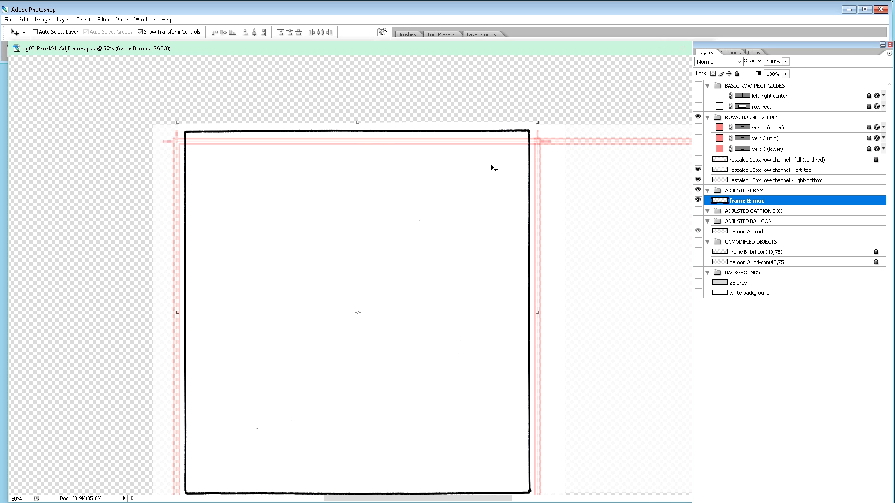
key(shift+Down)
key(shift+Down)
key(shift+Down)
key(shift+Down)
key(shift+Down)
key(shift+Down)
key(shift+Down)
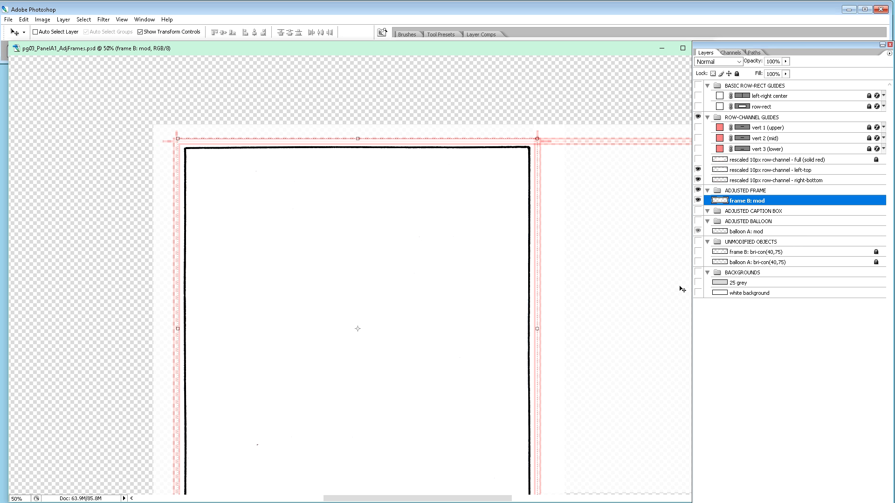
Show the white background and copy the frame's top edge to Layer 1 at 50% opacity.
click(698, 292)
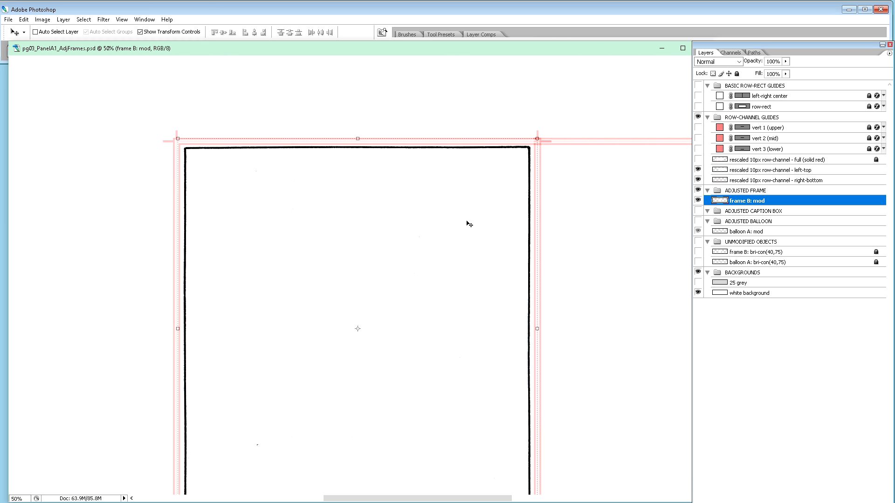
key(m)
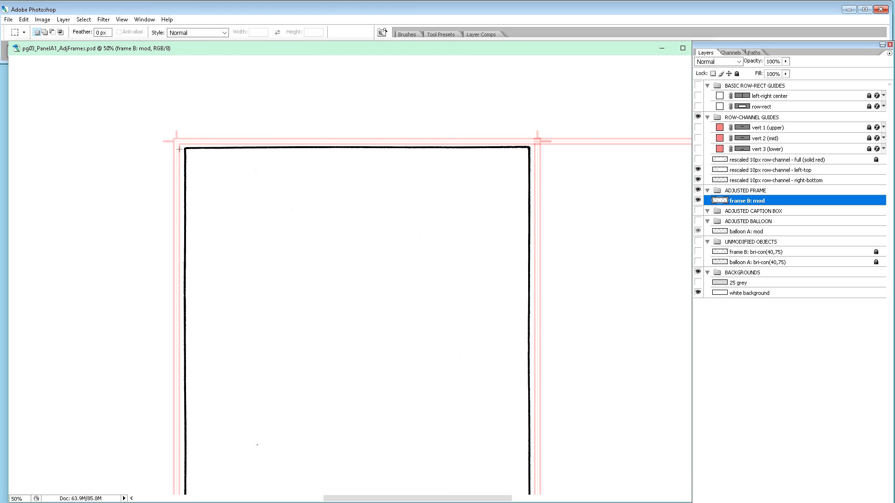
drag(164, 130, 549, 154)
key(ctrl+j)
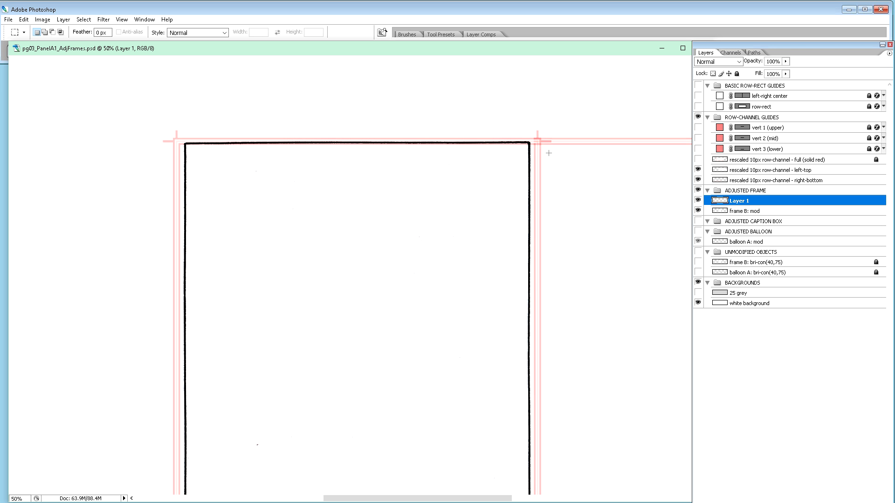
key(5)
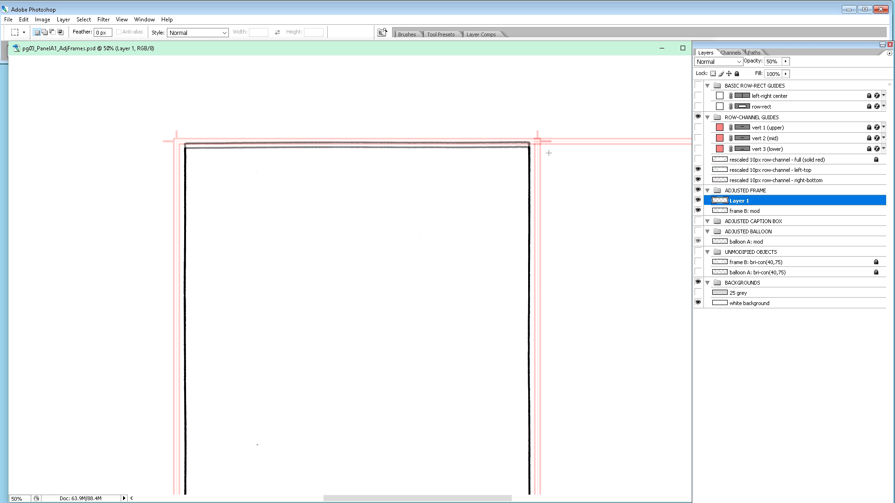
Lower the copied top edge onto the frame line, then zoom to 100% and widen the window.
key(v)
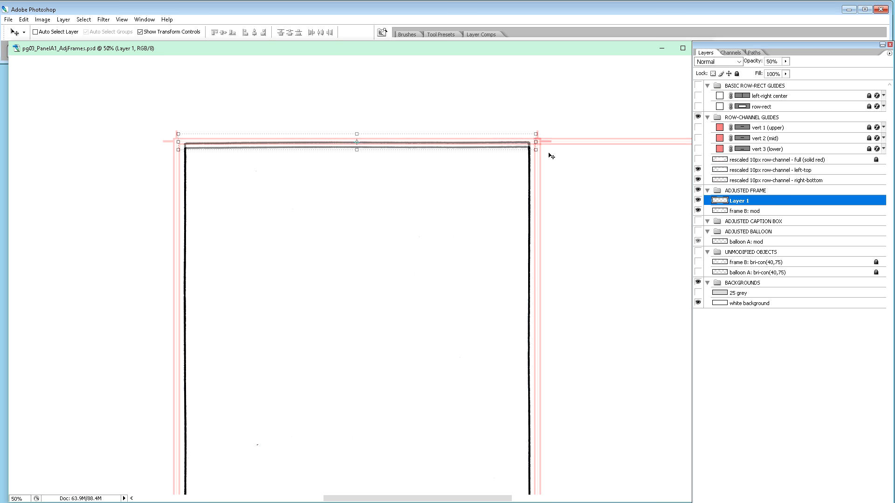
key(shift+Down)
key(shift+Down)
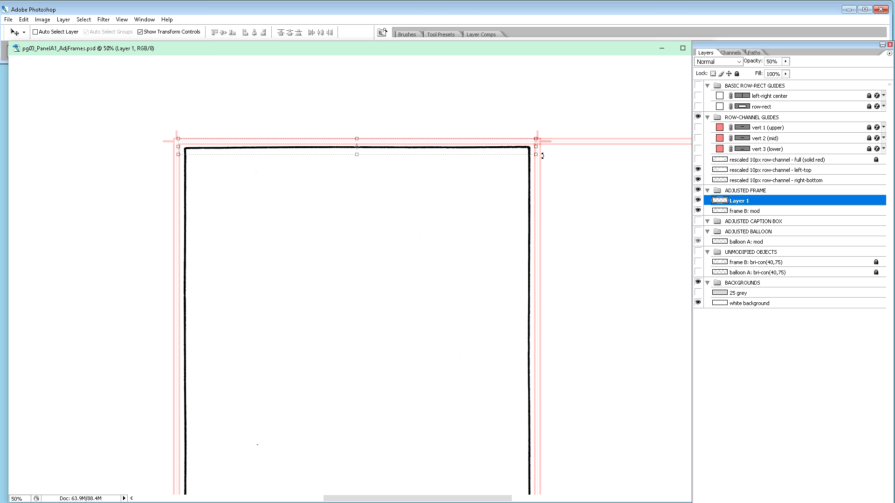
key(ctrl+plus)
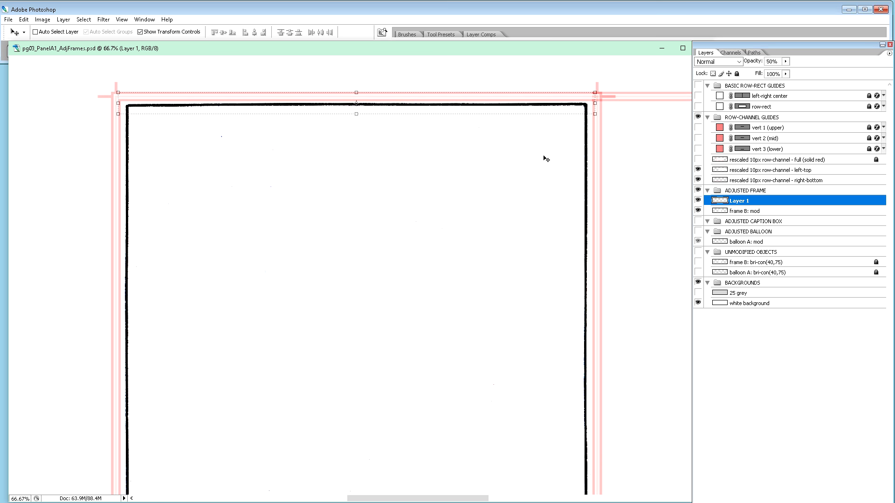
key(ctrl+plus)
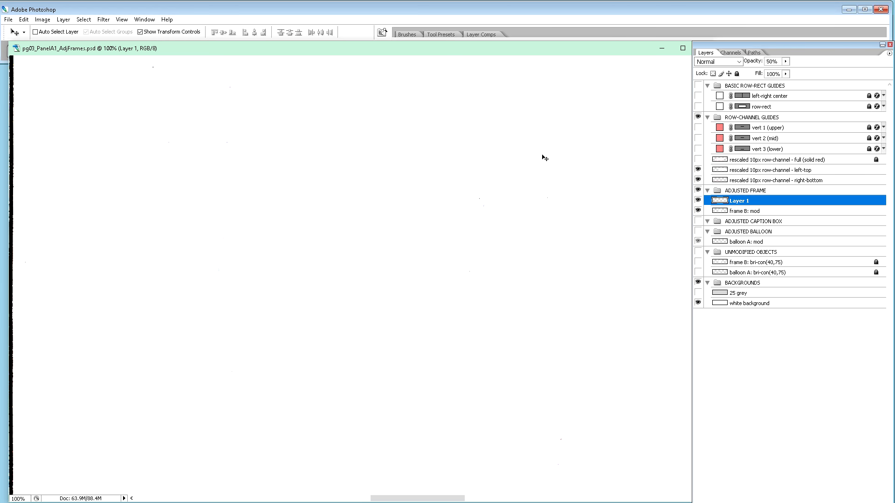
scroll(509, 207, up, 5)
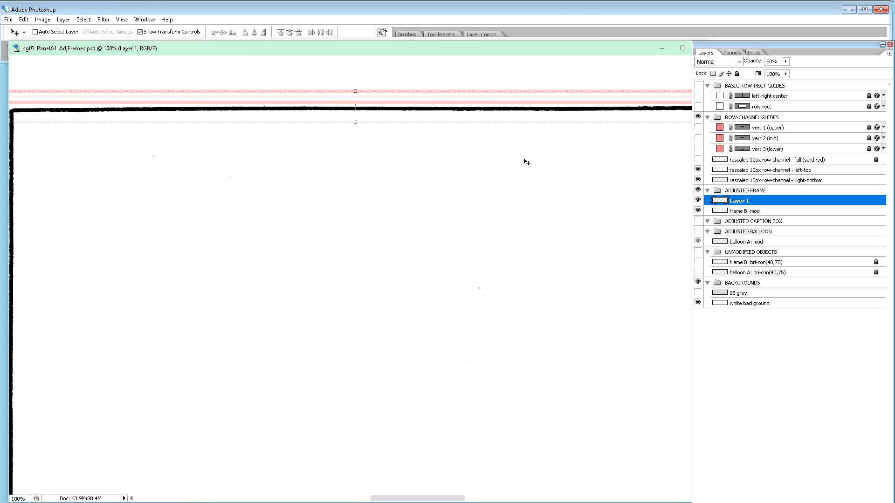
drag(796, 52, 788, 172)
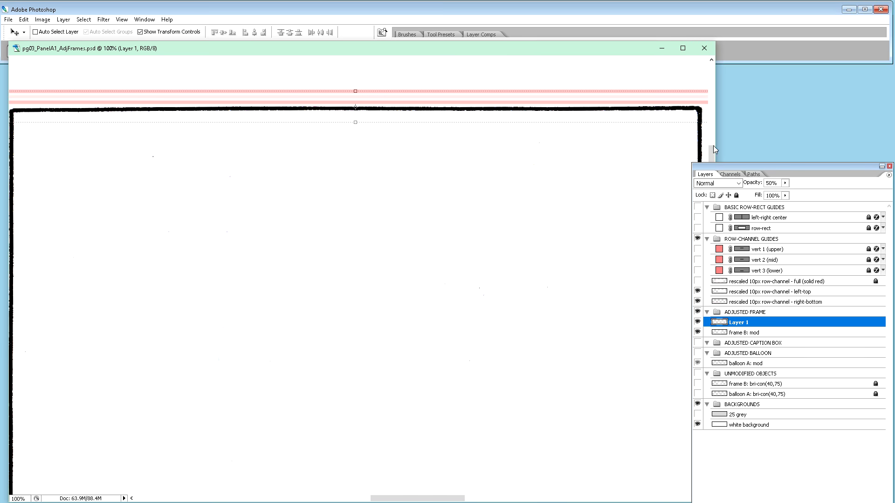
drag(716, 135, 800, 127)
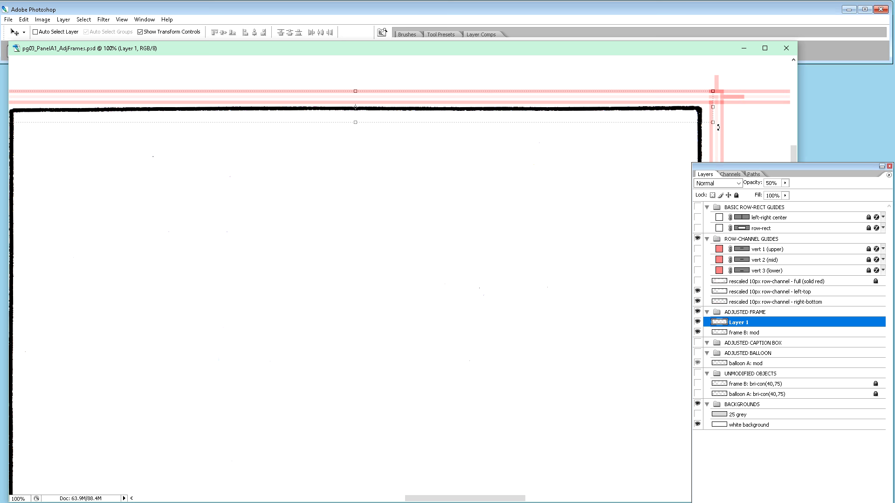
Rotate Layer 1's copied top edge by 0.3° and hide frame B: mod.
click(718, 127)
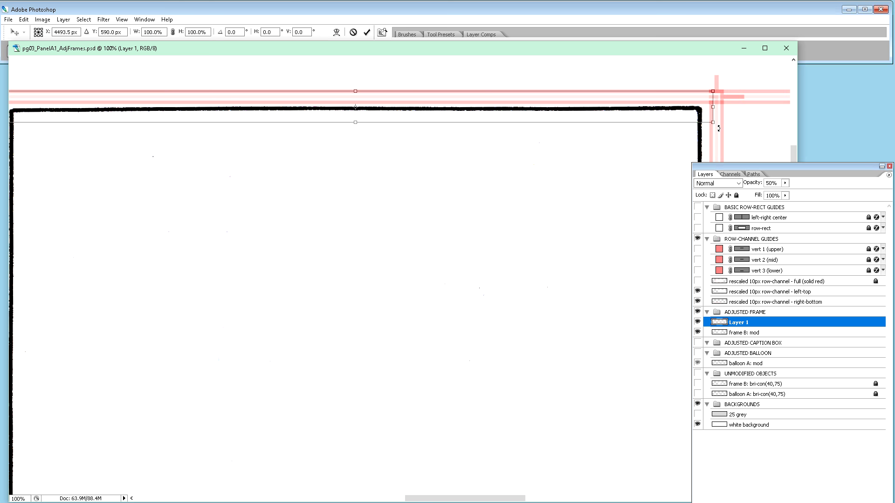
drag(718, 129, 719, 129)
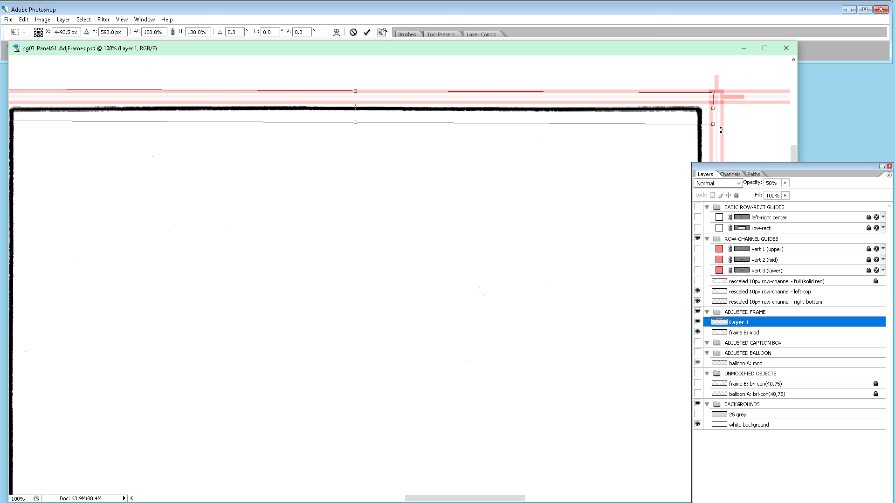
key(Return)
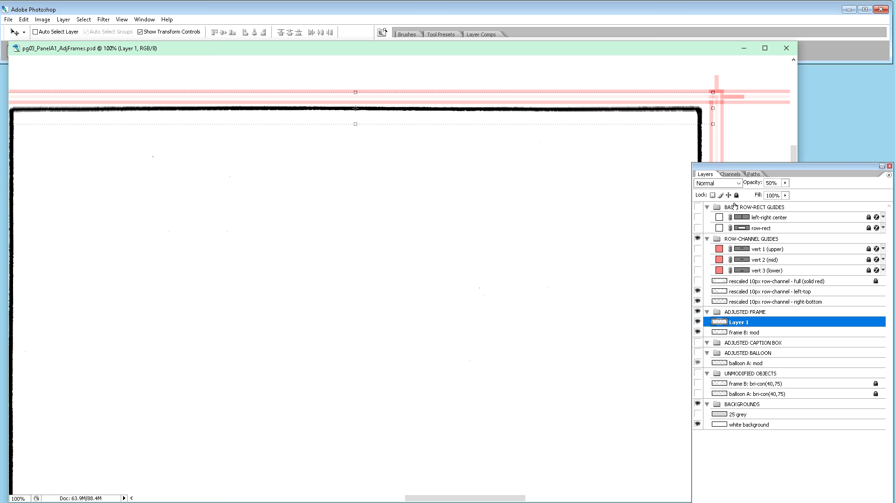
click(697, 332)
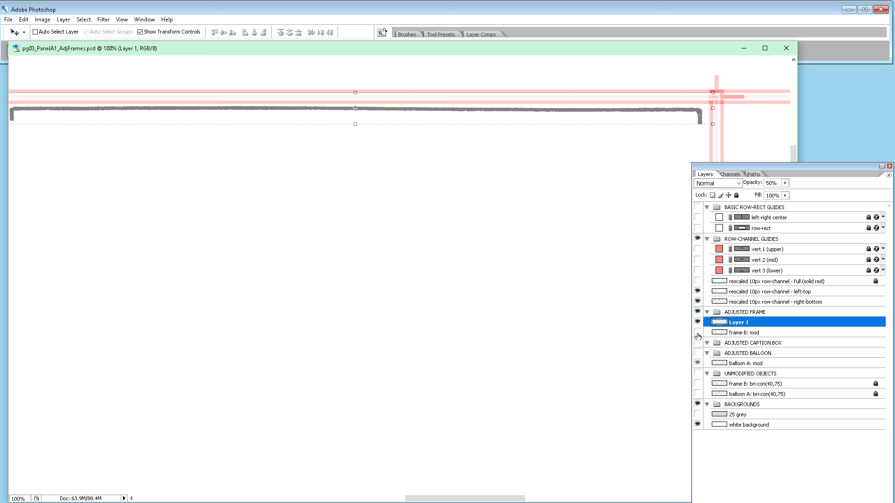
Nudge the grey strip up a few pixels and tilt it by 0.1°.
key(Up)
key(Up)
key(Up)
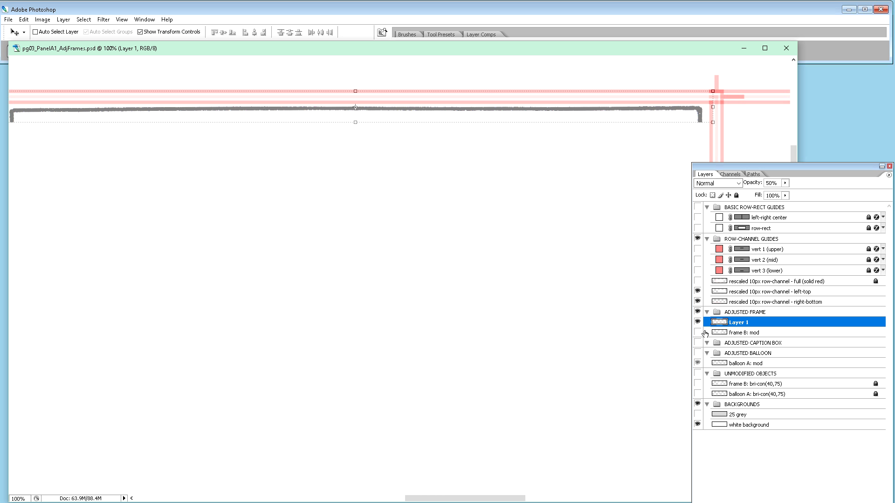
click(718, 130)
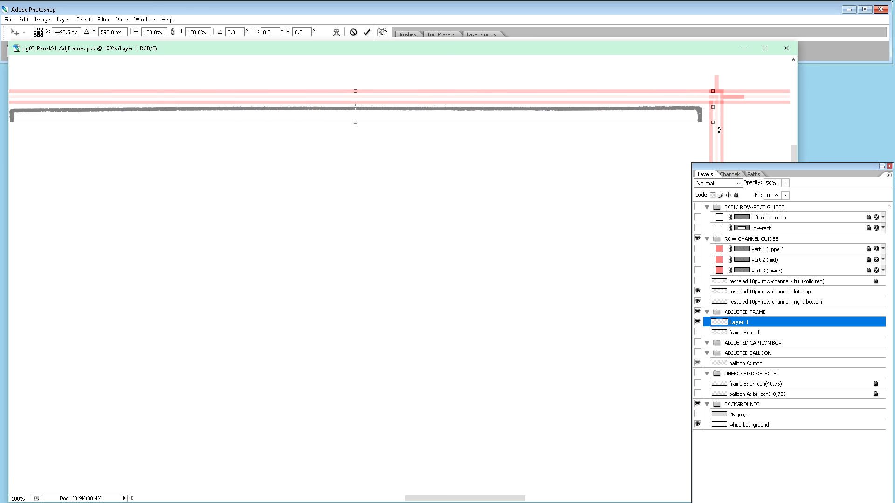
drag(719, 131, 720, 131)
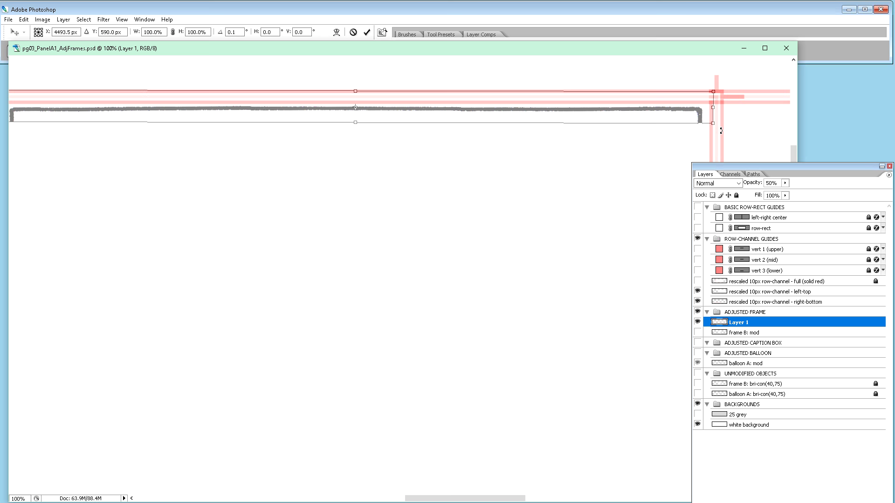
key(m)
key(Return)
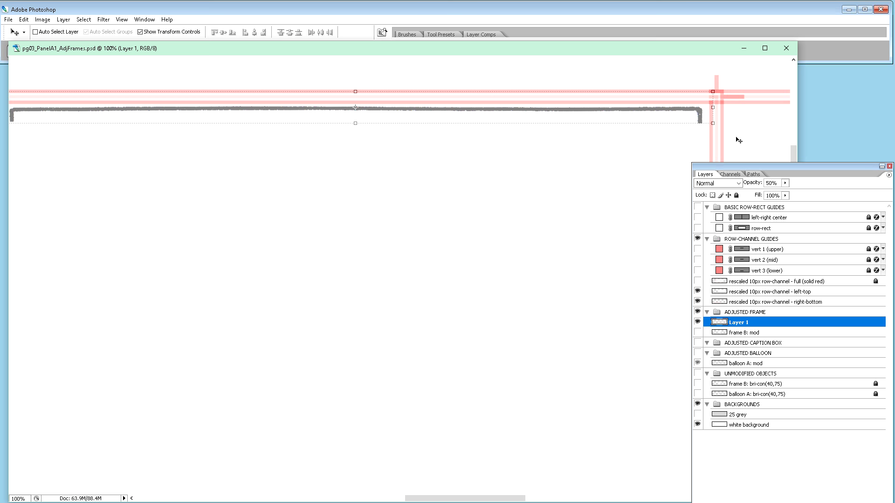
Nudge the strip up again and tilt it a further 0.3°.
key(Up)
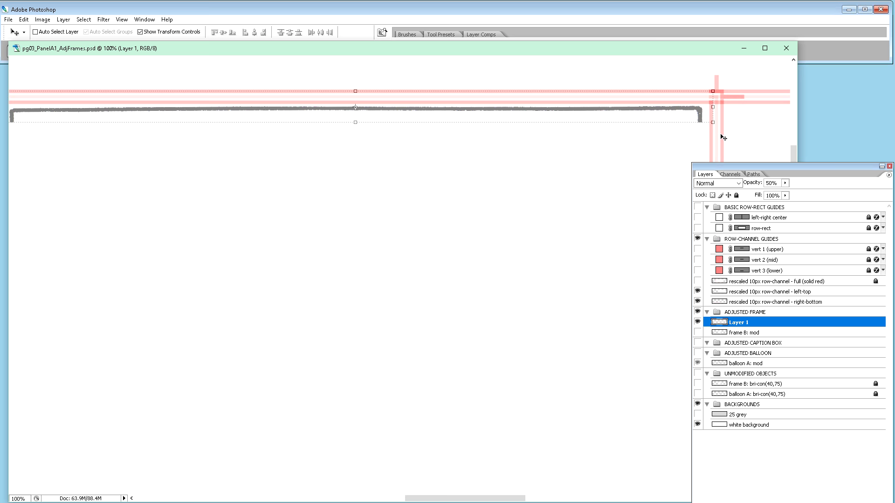
key(ctrl+t)
drag(719, 130, 719, 130)
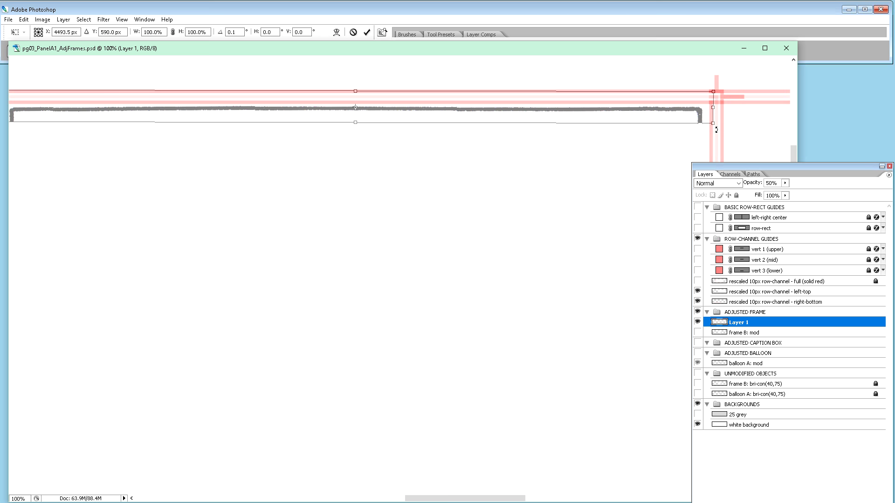
key(Return)
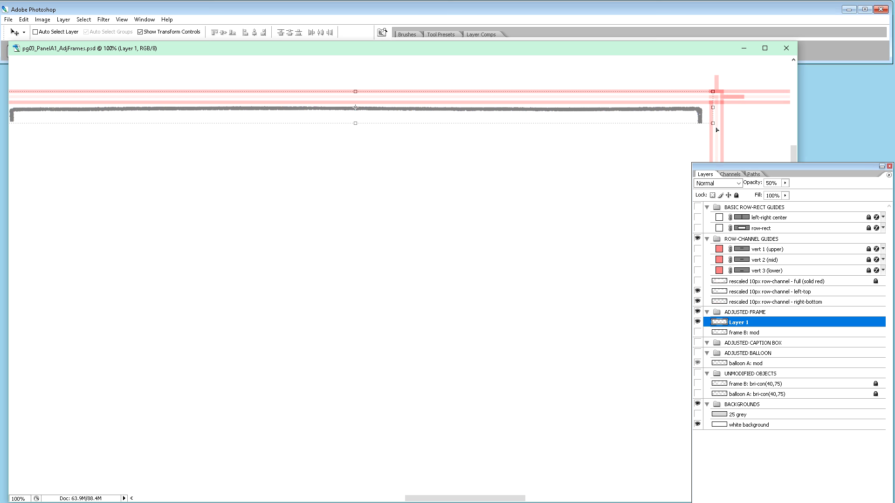
key(ctrl+t)
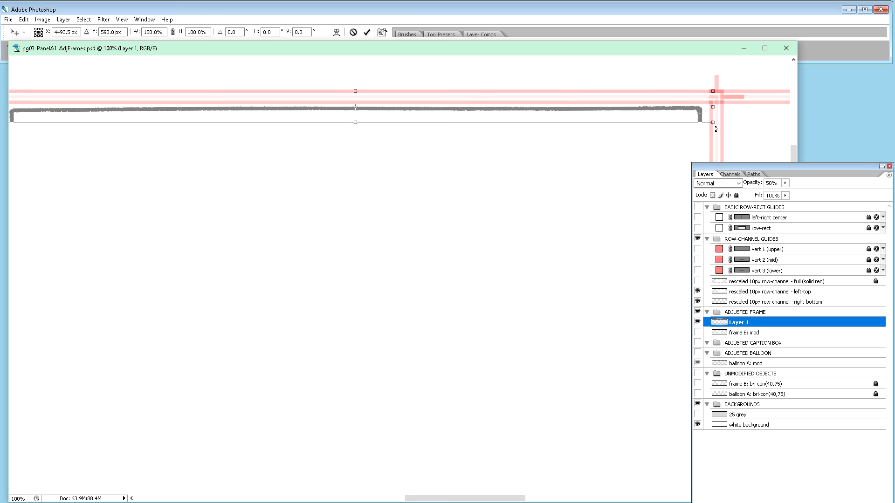
Rotate the top bar to 0.3°, then try an extra 0.2° tilt and undo it.
drag(715, 130, 715, 130)
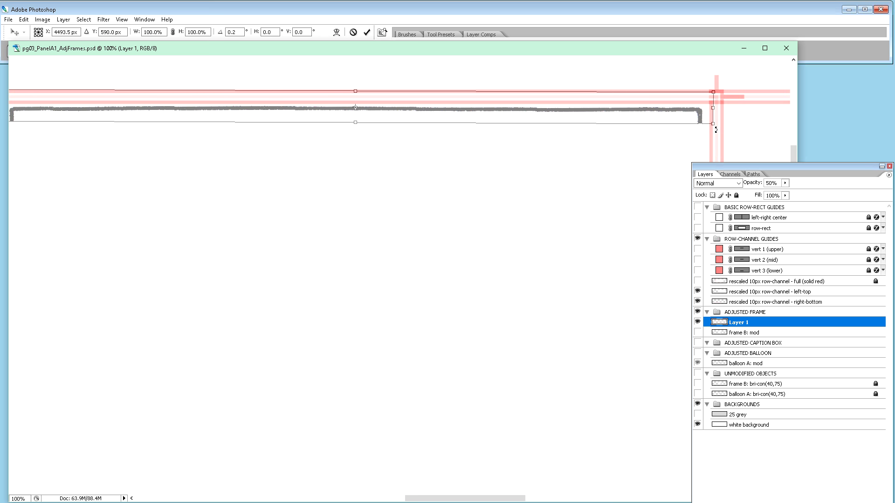
drag(716, 130, 716, 131)
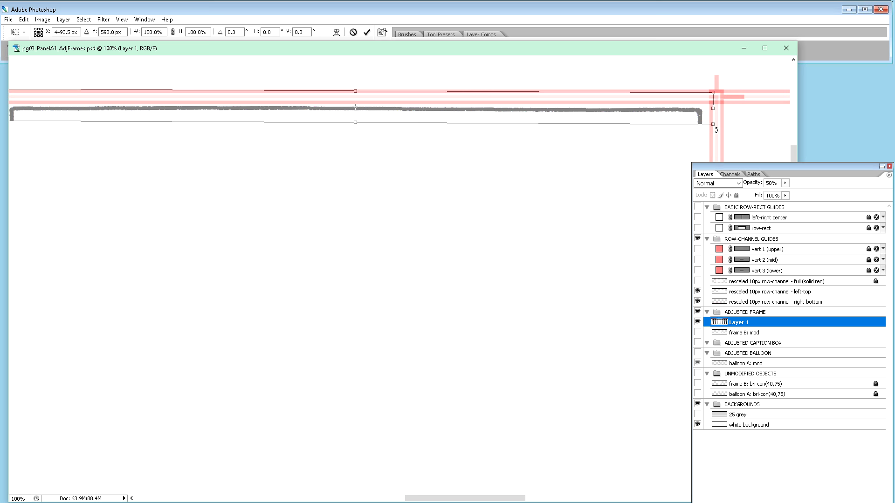
key(Return)
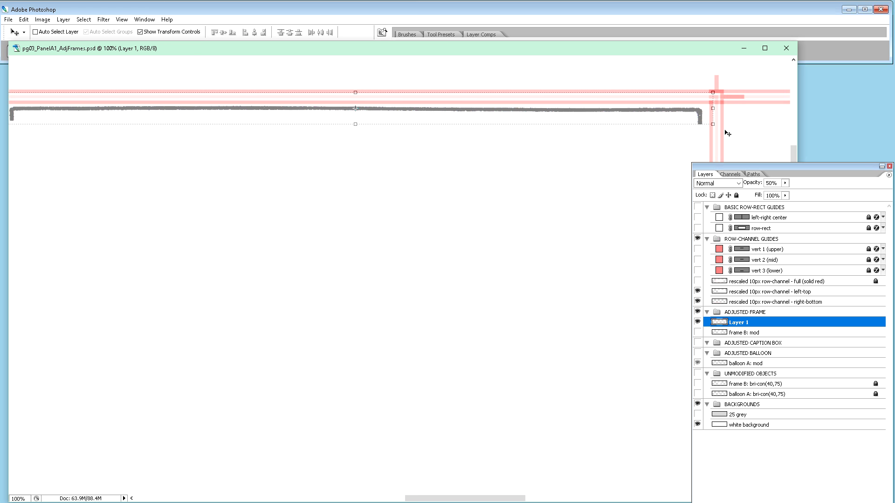
key(ctrl+t)
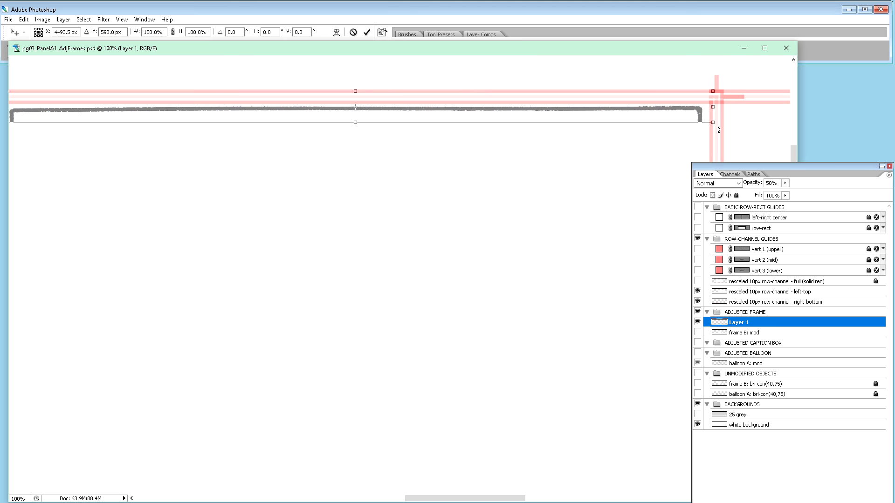
drag(718, 131, 732, 131)
key(Return)
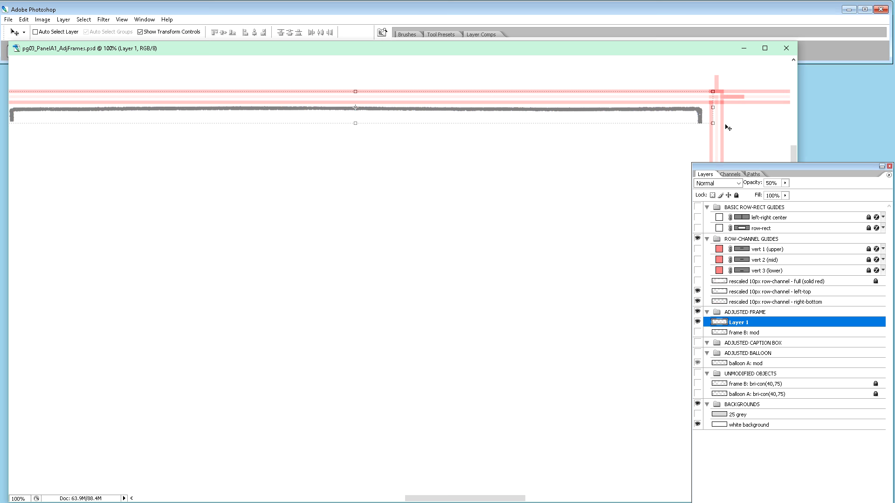
key(ctrl+z)
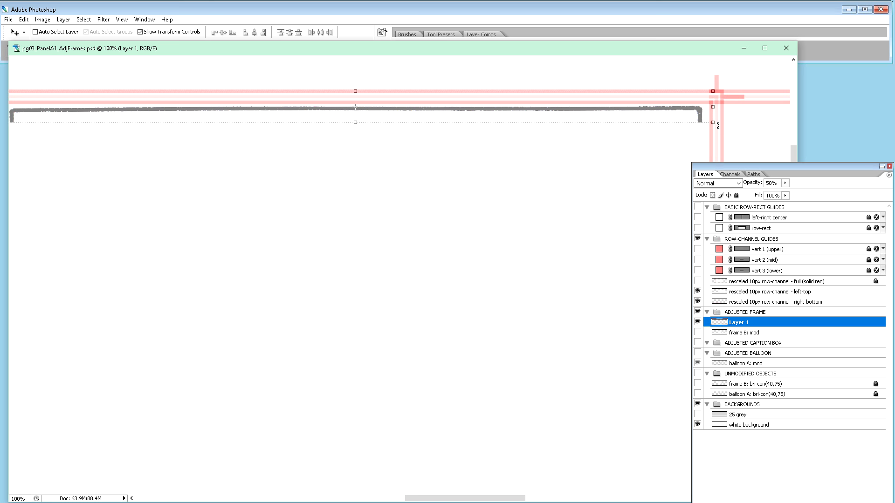
Re-tilt the top bar so its right end drops, settling on 0.2°.
click(717, 126)
drag(717, 126, 718, 127)
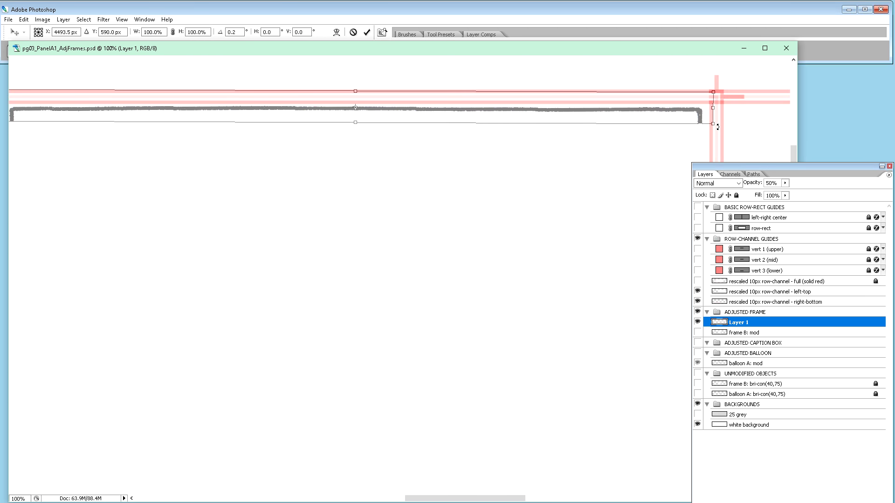
drag(718, 126, 718, 126)
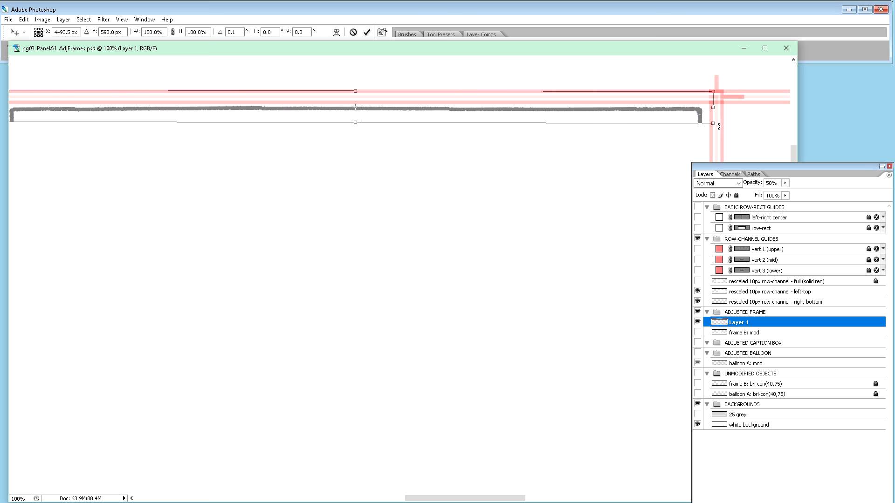
drag(718, 126, 719, 127)
key(Return)
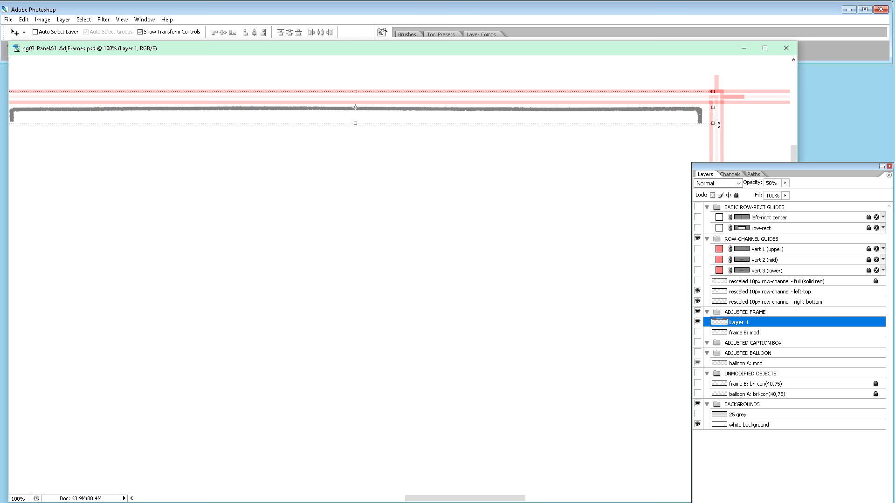
At 50% zoom, nudge the top bar onto the red guide and show frame B: mod.
key(ctrl+minus)
key(ctrl+minus)
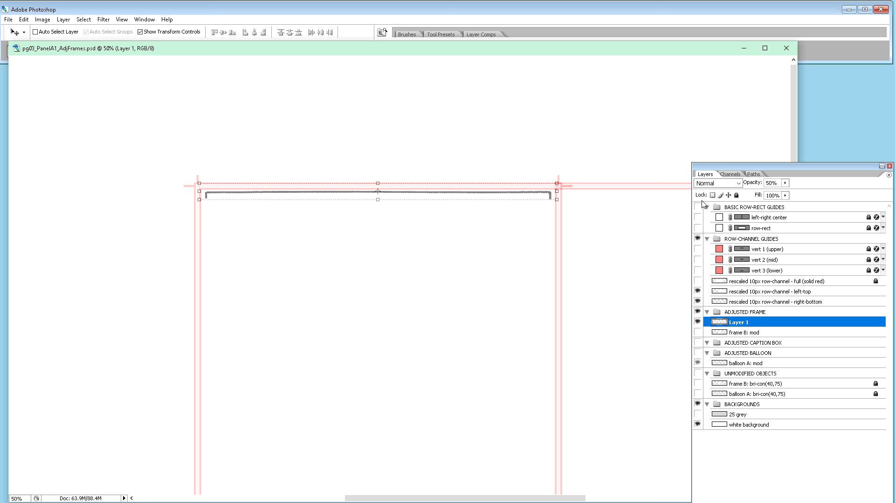
key(Up)
key(Up)
key(Up)
key(Up)
key(Up)
key(Up)
key(Up)
key(Up)
key(Up)
key(Up)
key(Up)
key(Up)
key(Up)
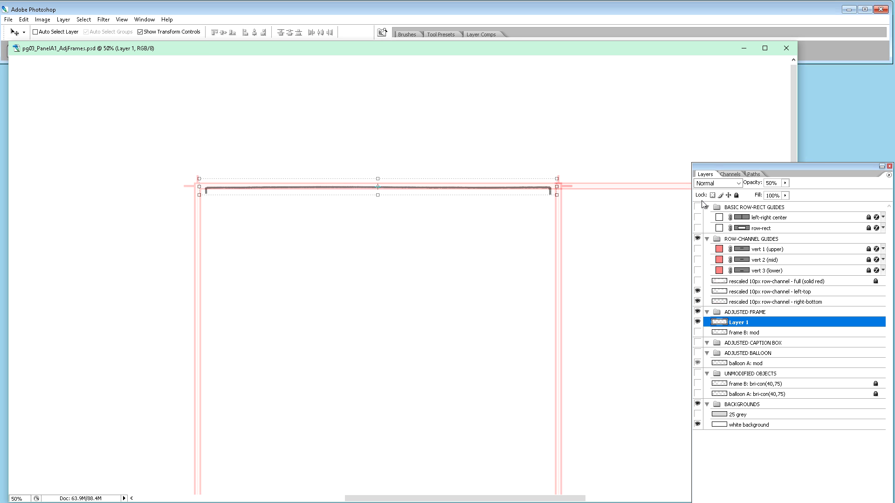
key(Up)
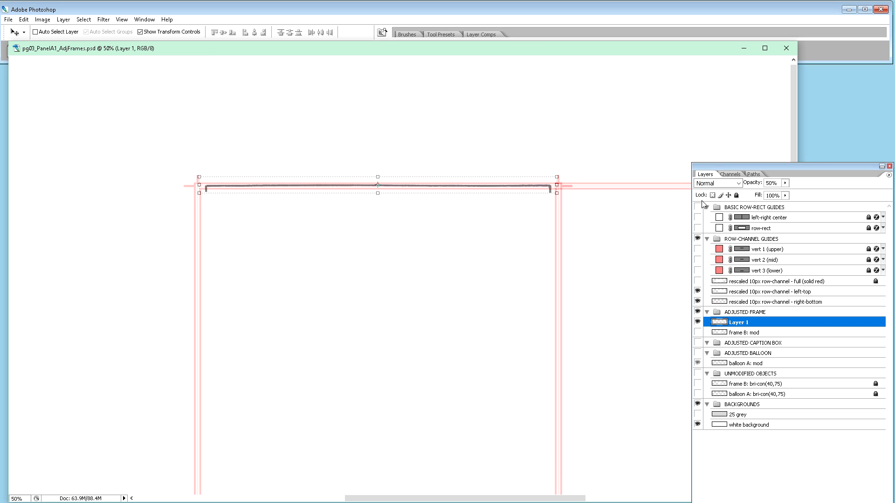
key(Down)
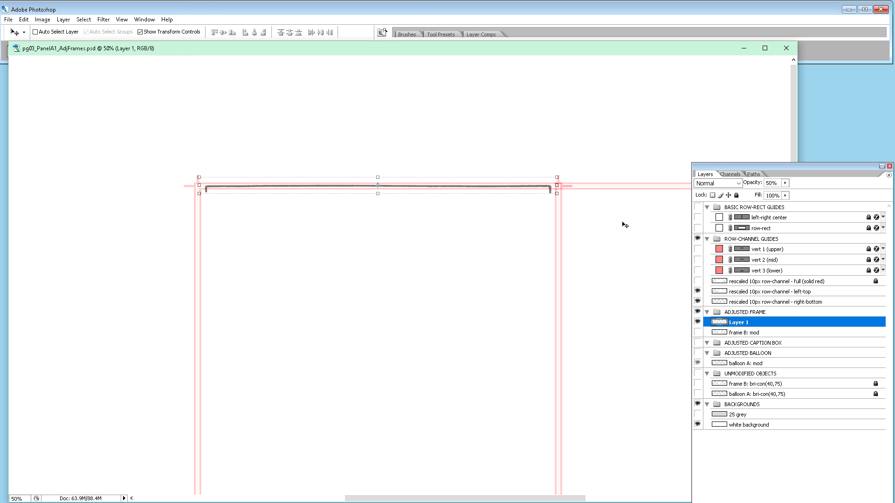
scroll(627, 221, down, 2)
click(697, 332)
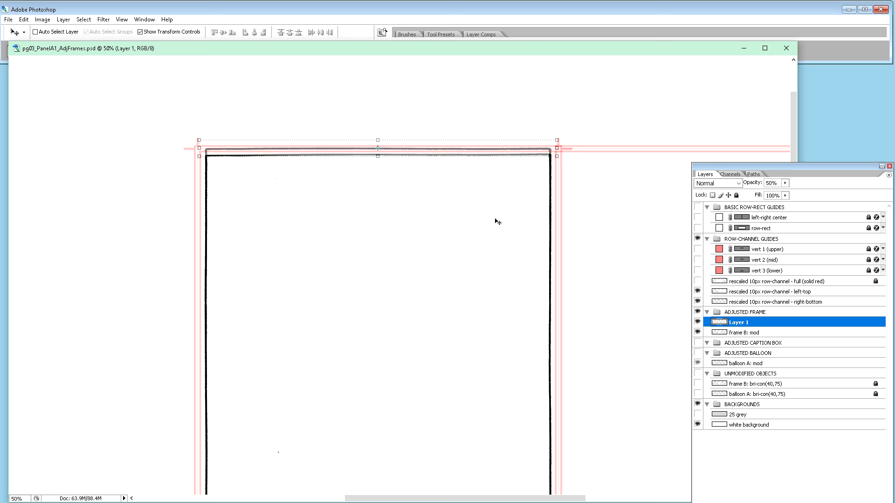
scroll(505, 179, down, 5)
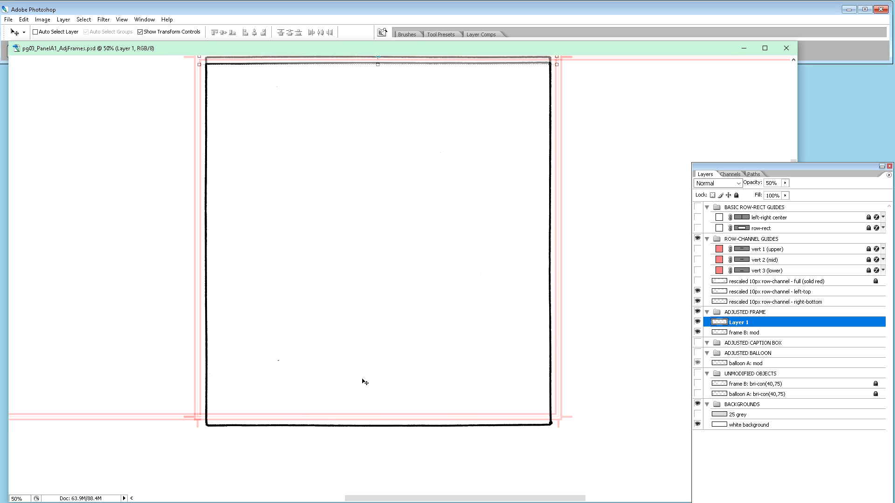
Raise frame B: mod up onto the guides and duplicate the layer.
click(737, 332)
key(shift+Up)
key(shift+Up)
key(shift+Up)
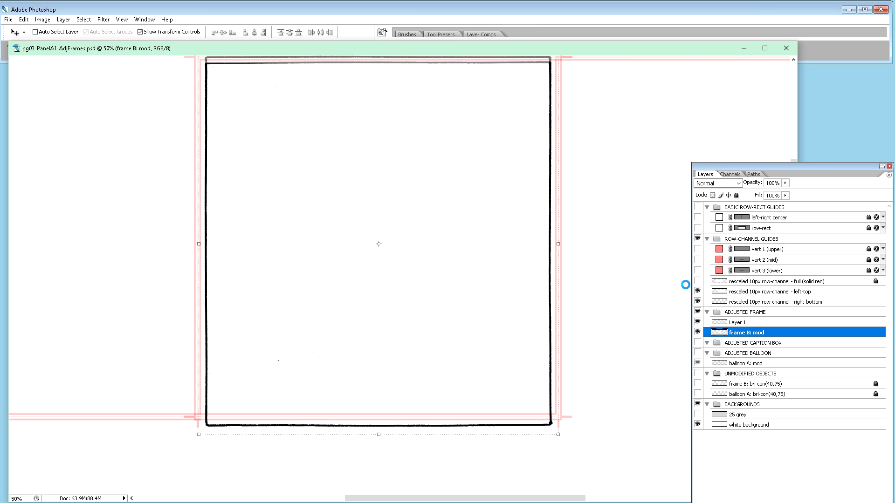
key(Up)
key(Up)
key(Up)
key(Up)
key(Up)
key(Up)
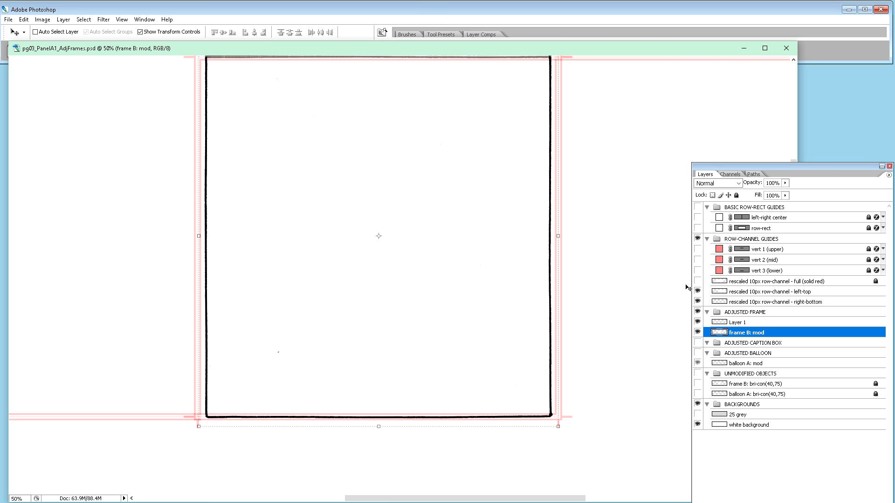
scroll(707, 252, up, 5)
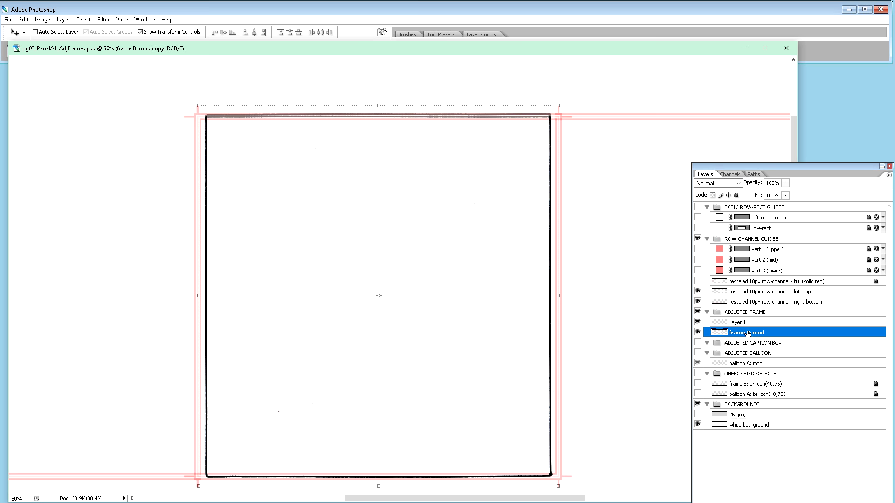
key(ctrl+j)
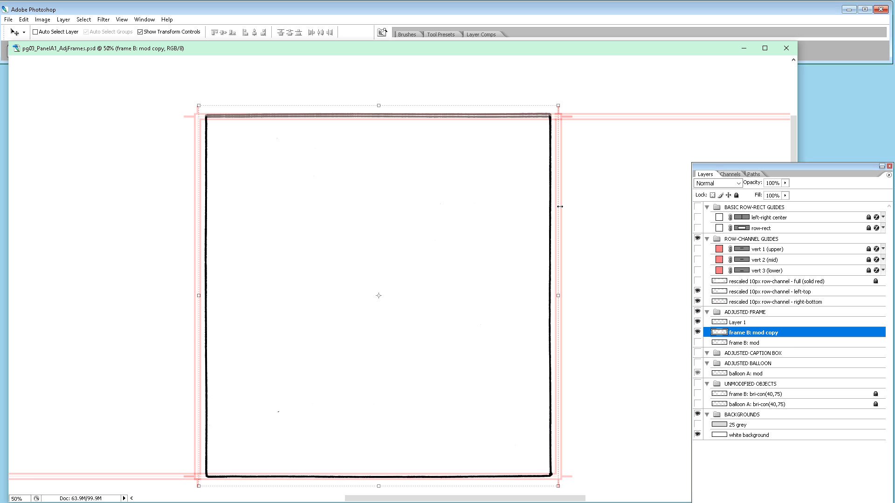
With the Rectangular Marquee ready, toggle Layer 1 off and on and zoom in to inspect the top edge.
click(698, 322)
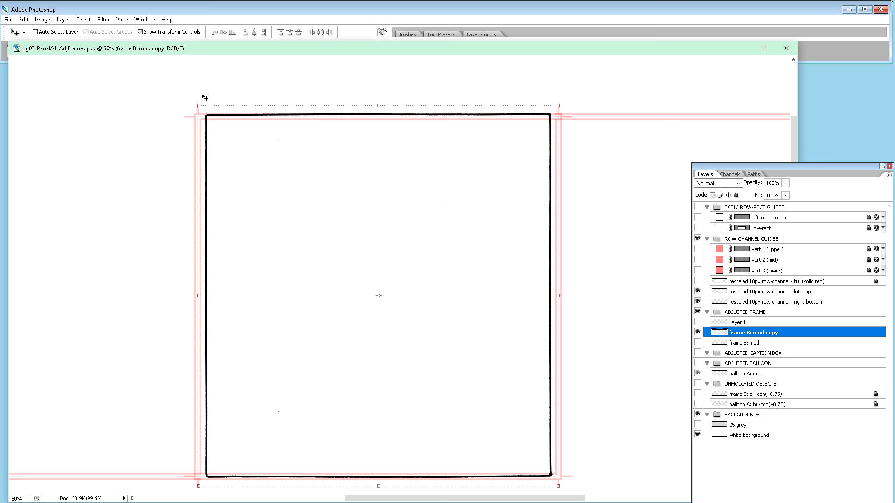
key(m)
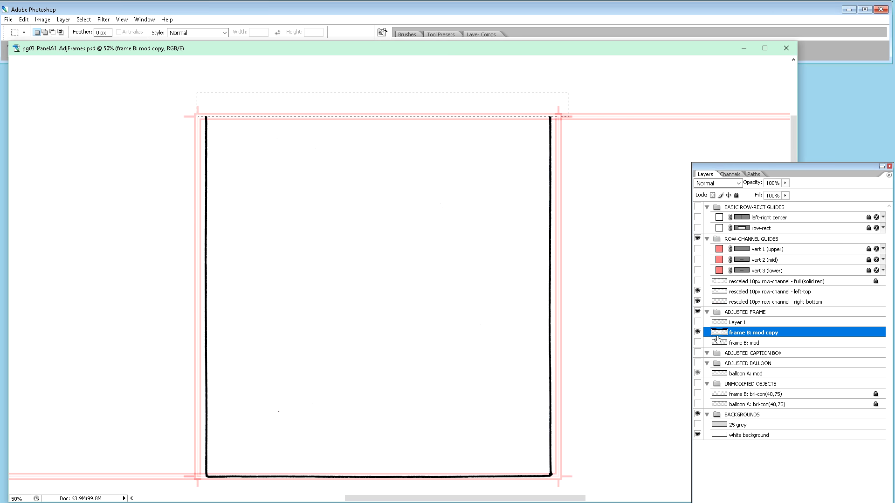
click(697, 322)
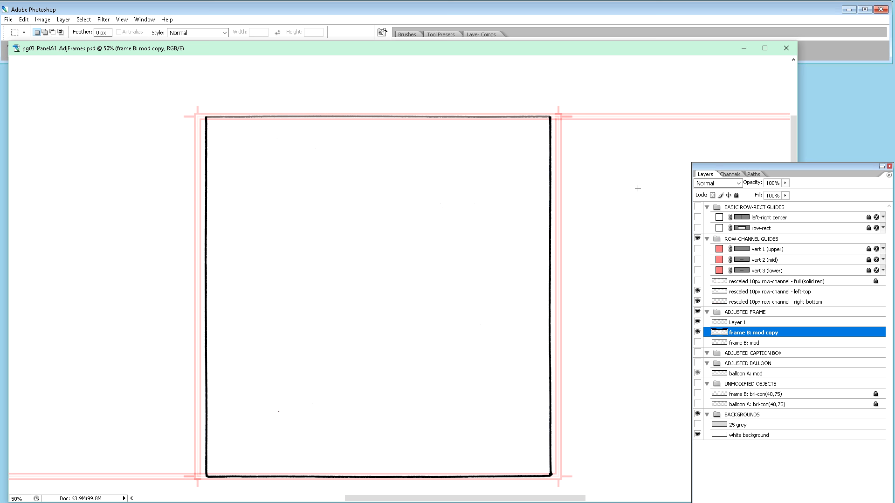
key(ctrl+equal)
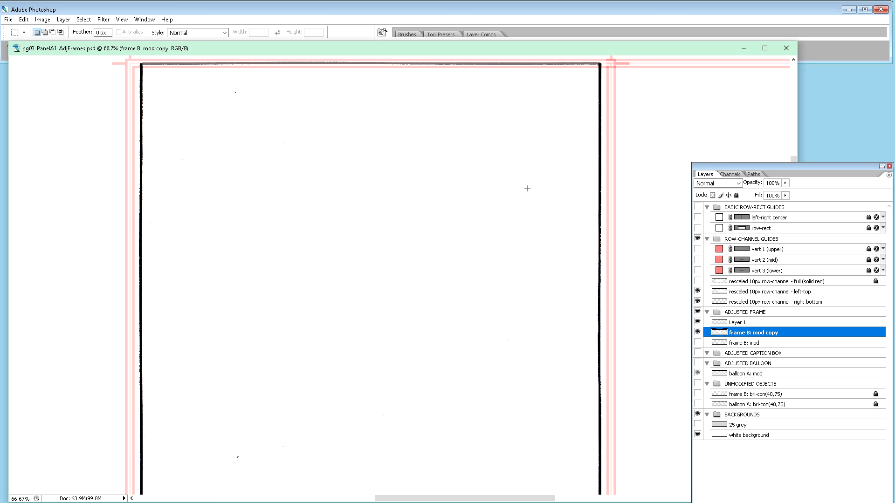
key(ctrl+minus)
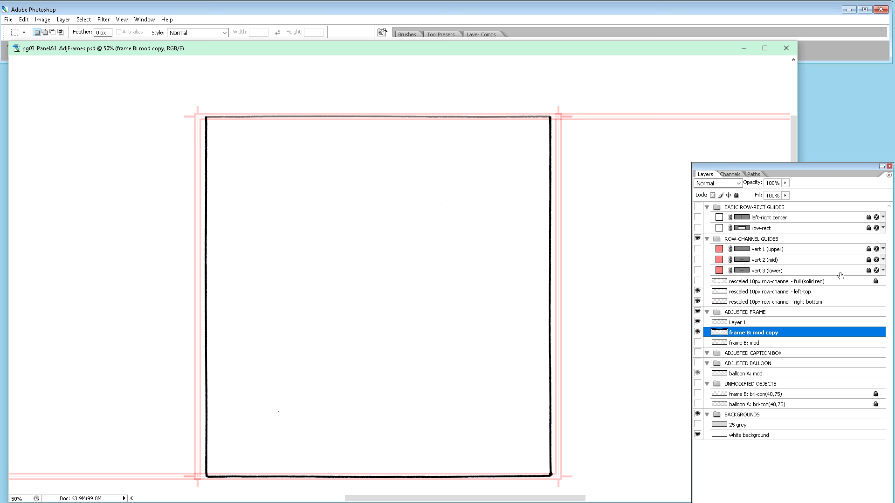
Rename Layer 1 to 'new top' and the copy to 'frame B: cut away top'.
double_click(737, 322)
text(new top)
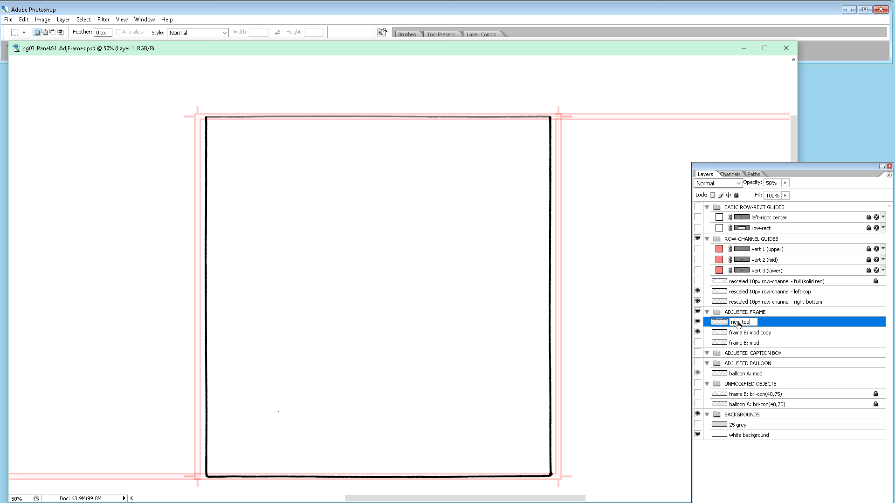
key(Return)
click(761, 335)
double_click(756, 332)
double_click(756, 332)
drag(755, 332, 775, 333)
text(c)
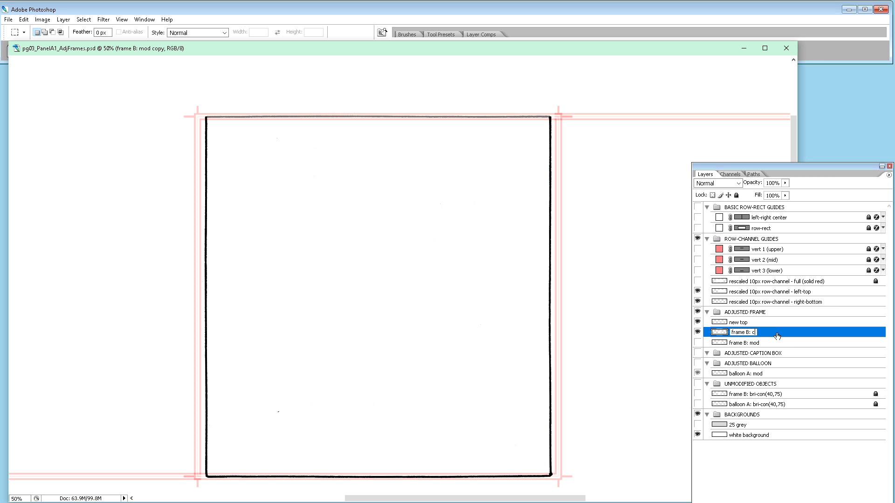
text(ut away top)
key(Return)
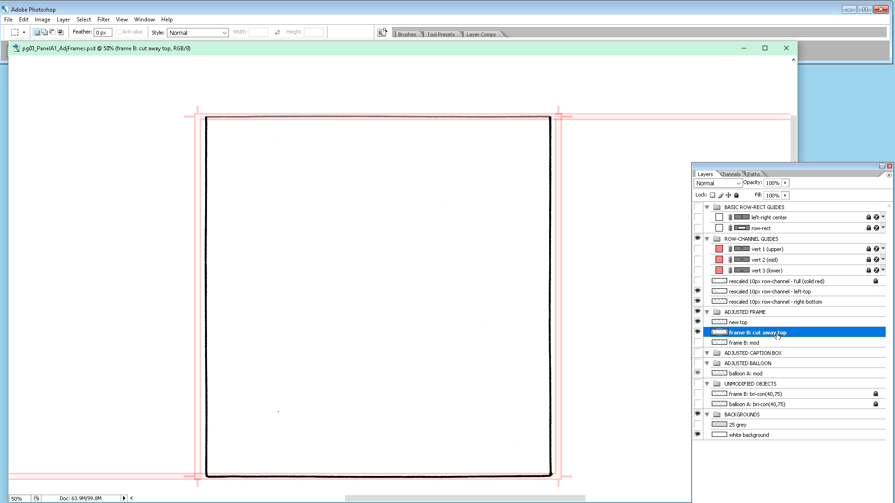
Stamp-merge both layers into a new layer and hide the two source layers.
shift+click(745, 325)
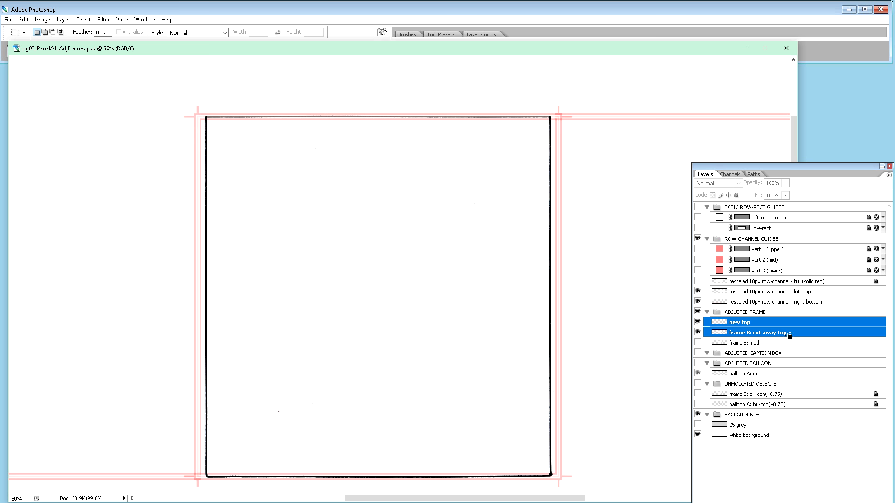
key(ctrl+alt+e)
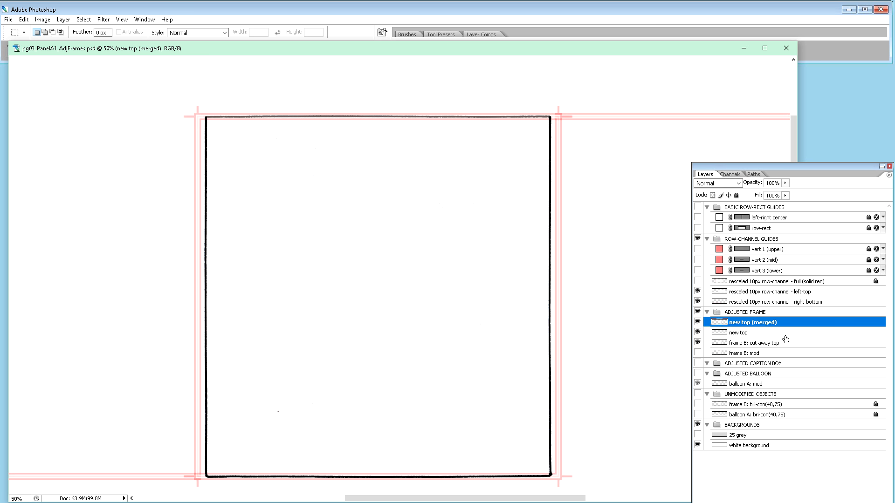
click(698, 342)
click(698, 333)
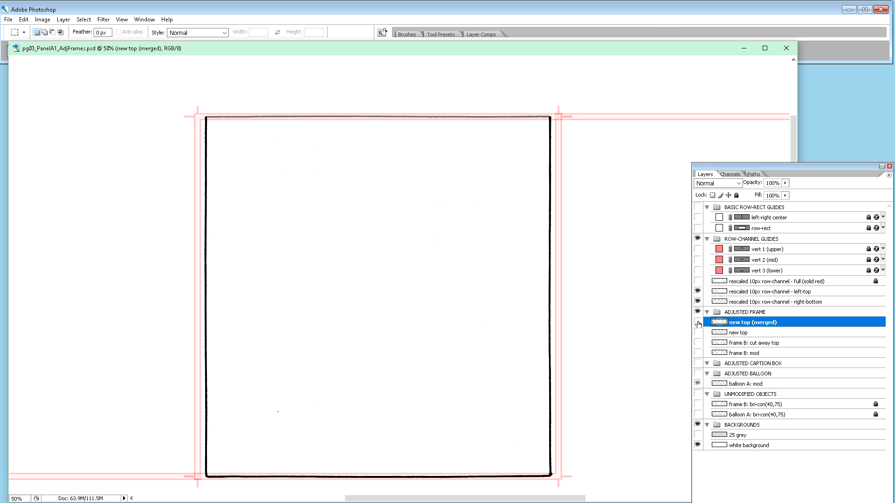
click(698, 322)
click(698, 322)
Select the left-top row-channel guide layer, check the right-bottom one, and zoom out.
click(756, 293)
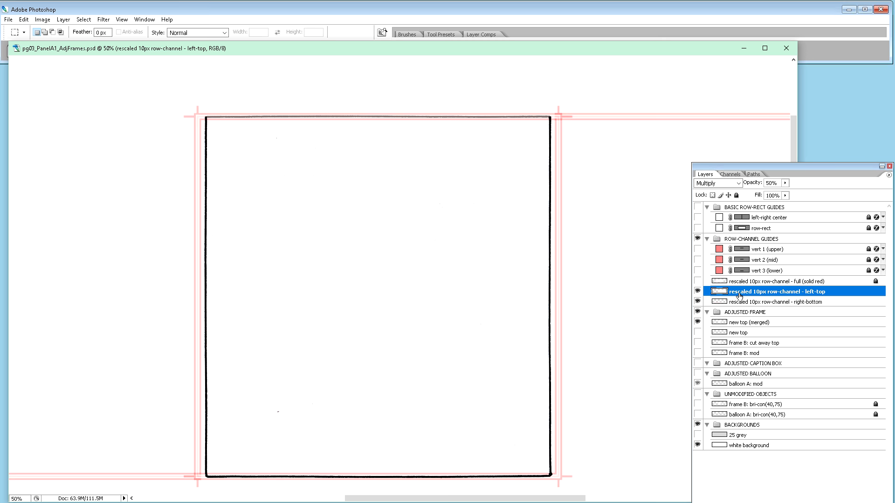
click(769, 301)
click(765, 294)
drag(417, 499, 376, 499)
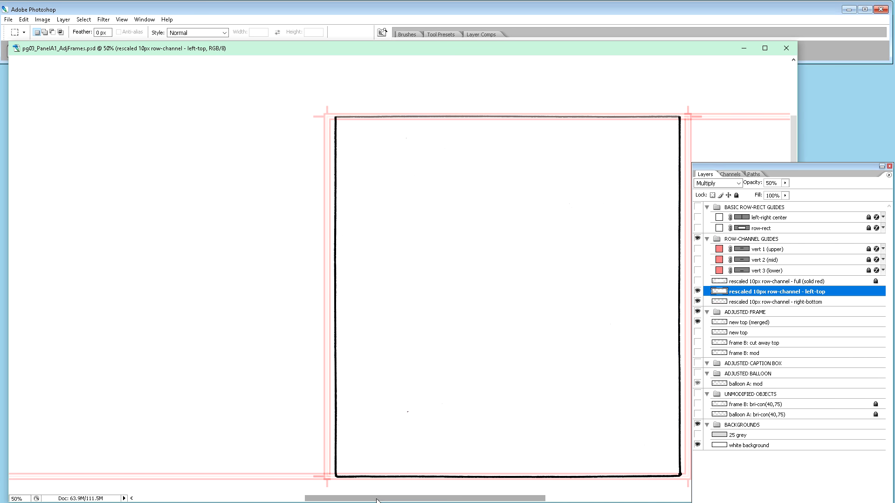
key(ctrl+minus)
key(ctrl+minus)
key(ctrl+minus)
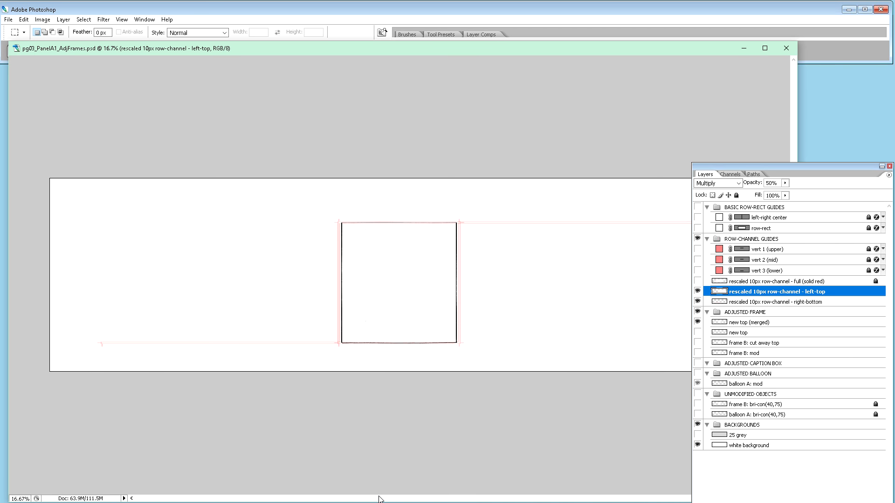
Compare the left-top and right-bottom guide layers by toggling them, then show and select frame B: mod.
click(697, 292)
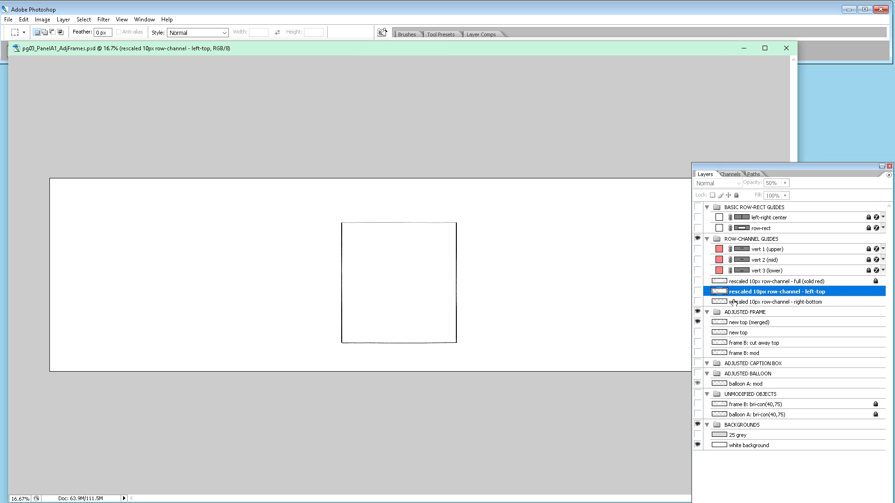
click(697, 302)
click(743, 302)
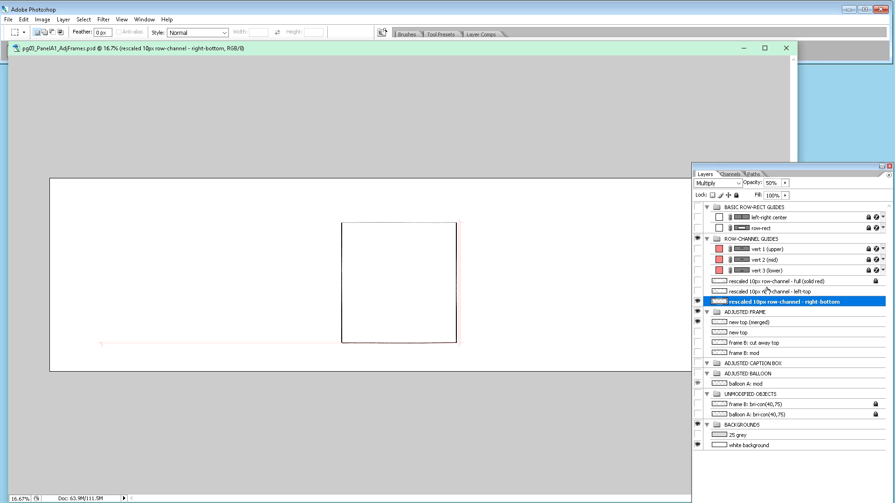
click(698, 292)
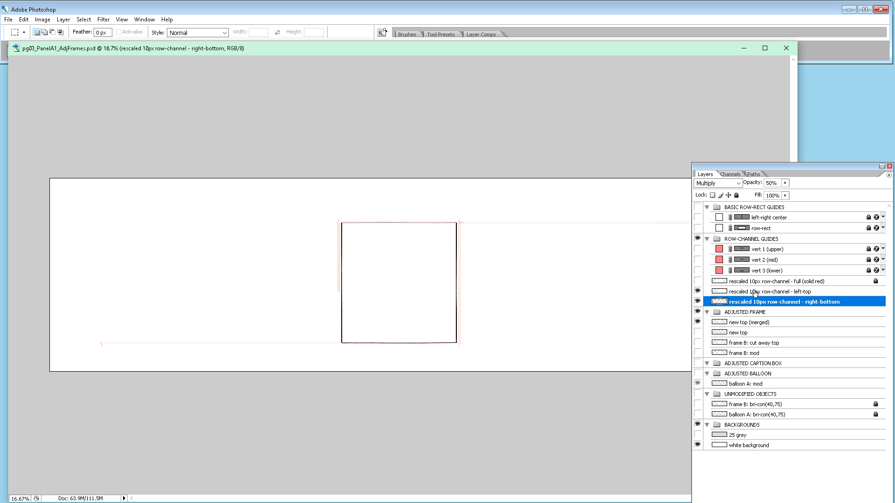
click(755, 293)
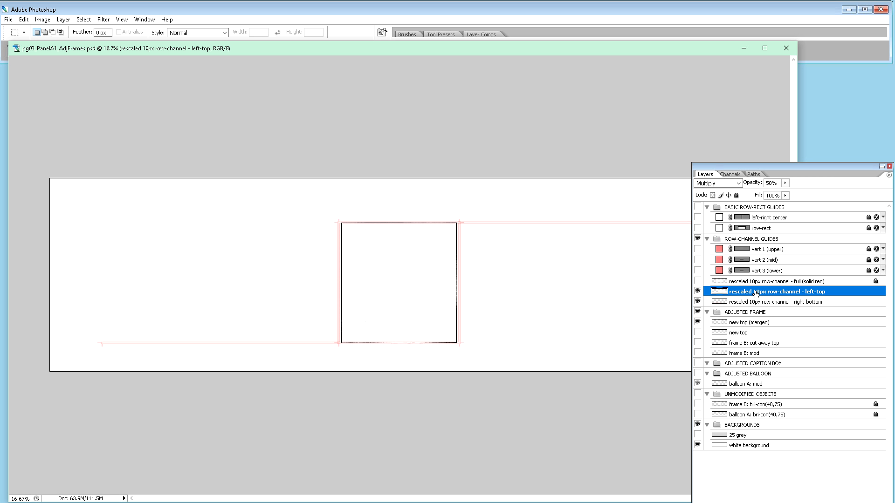
click(697, 291)
click(697, 292)
click(697, 353)
click(738, 354)
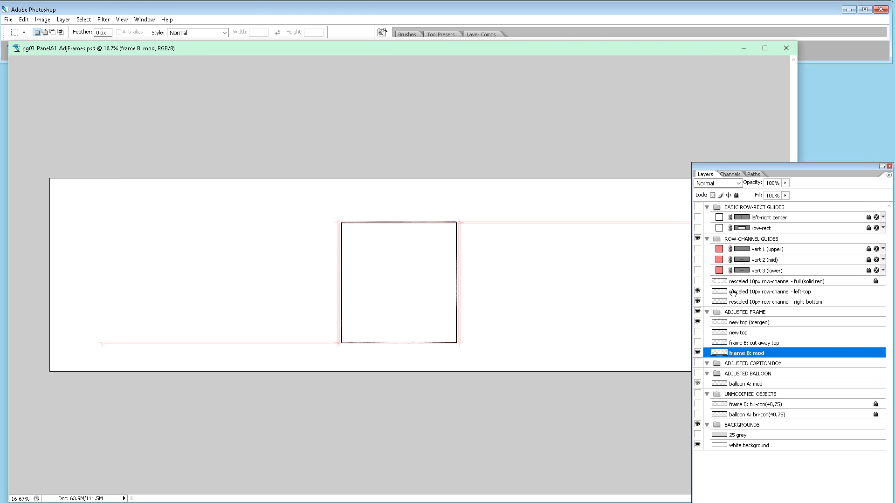
Nudge the left-top row-channel guide layer about 8 px right to meet the frame edge.
click(757, 293)
key(v)
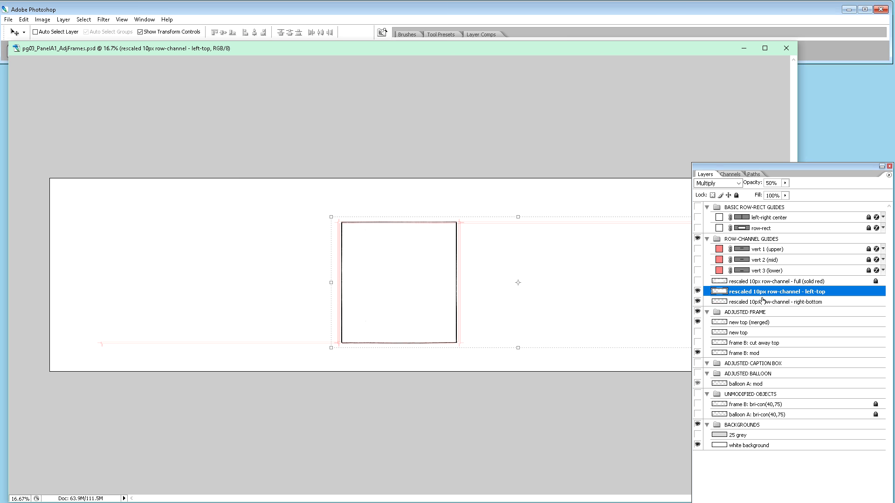
key(shift+Right)
key(shift+Right)
key(shift+Right)
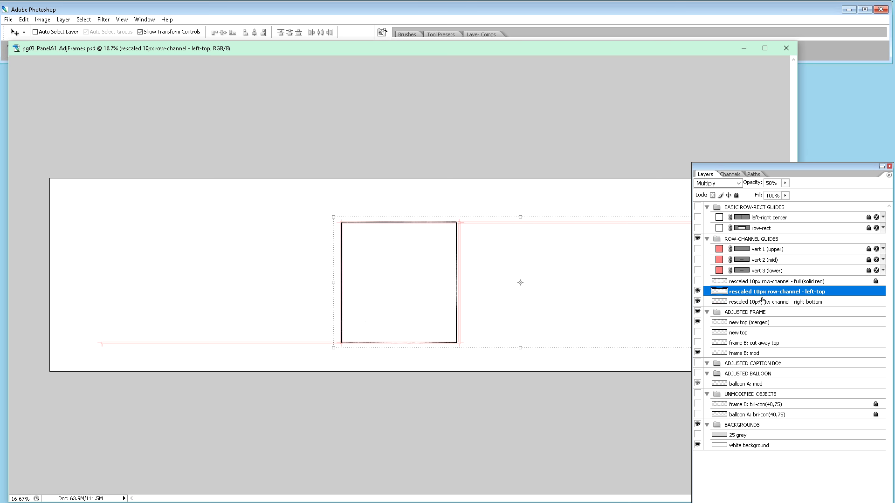
key(ctrl+plus)
key(ctrl+plus)
key(ctrl+plus)
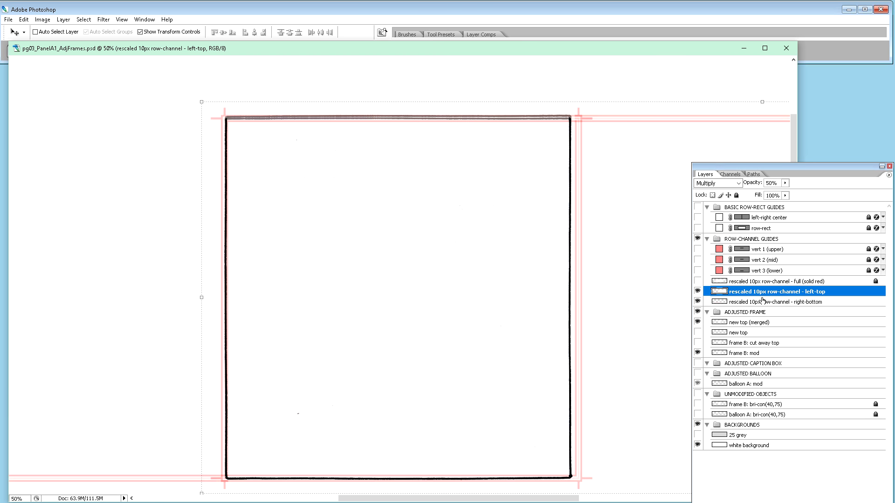
key(ctrl+plus)
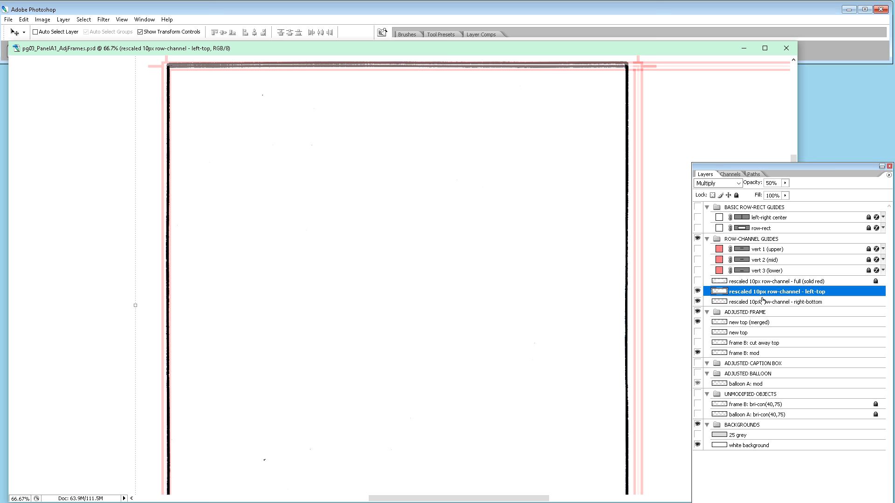
key(Right)
key(Right)
key(Right)
key(Right)
key(Right)
key(Right)
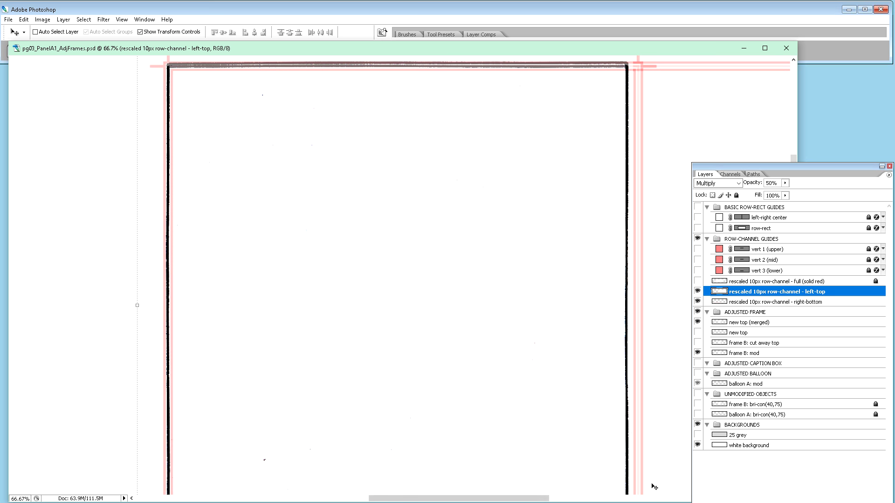
drag(549, 501, 574, 501)
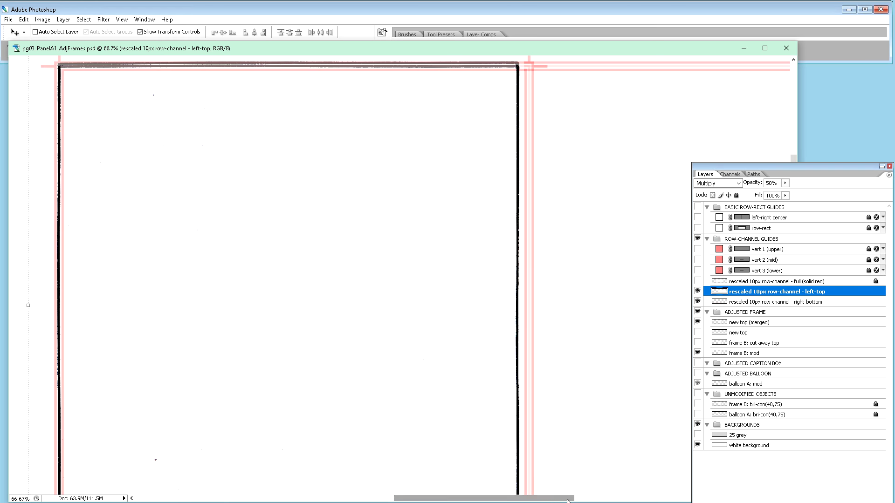
Nudge the right-bottom guide layer about 24 px left, then hide 'frame B: mod'.
click(738, 302)
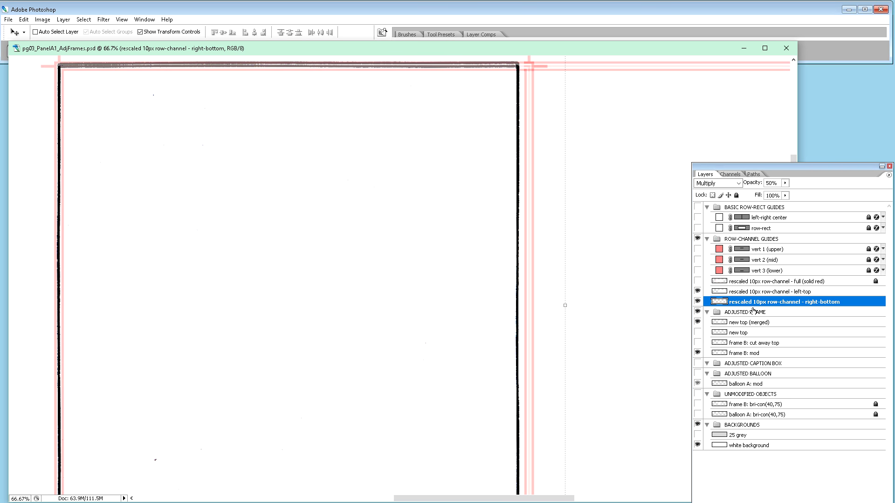
key(shift+Left)
key(shift+Left)
key(shift+Left)
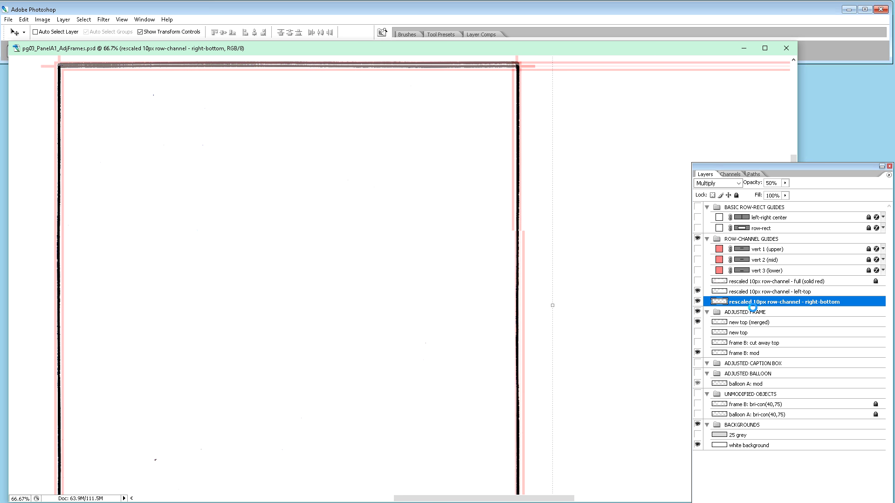
key(shift+Left)
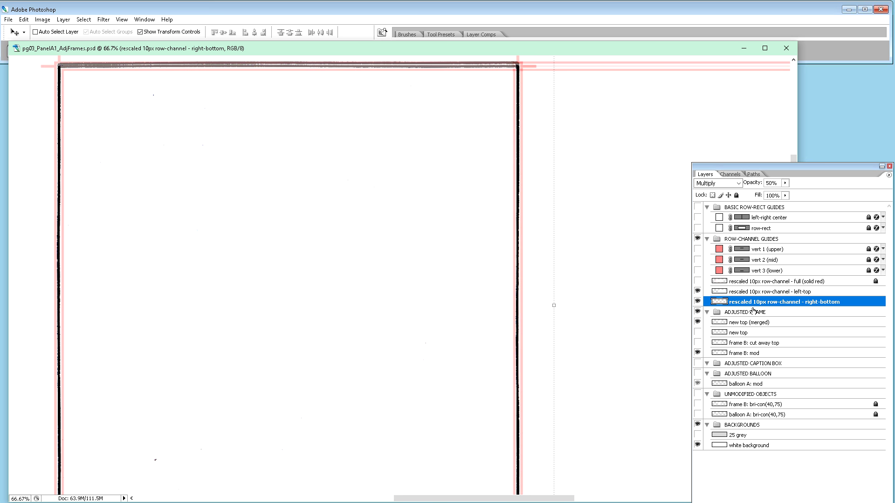
key(ctrl+minus)
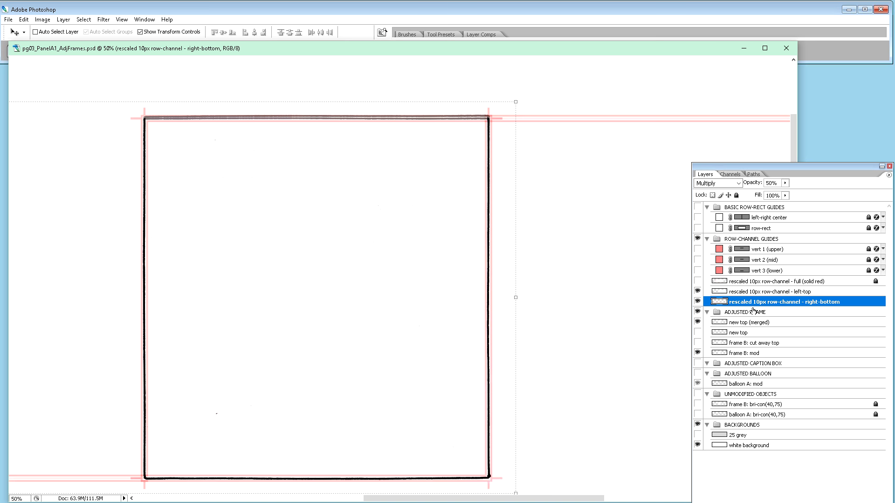
click(697, 352)
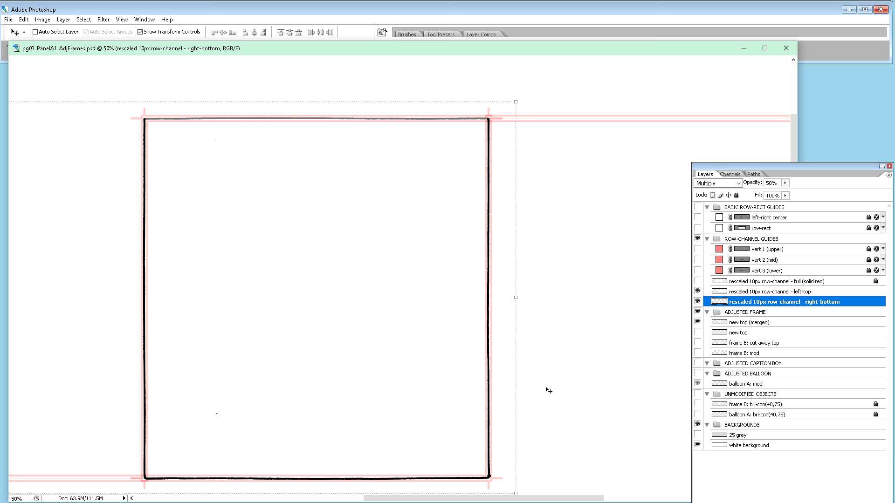
Zoom in on the merged frame's bottom-right corner.
key(z)
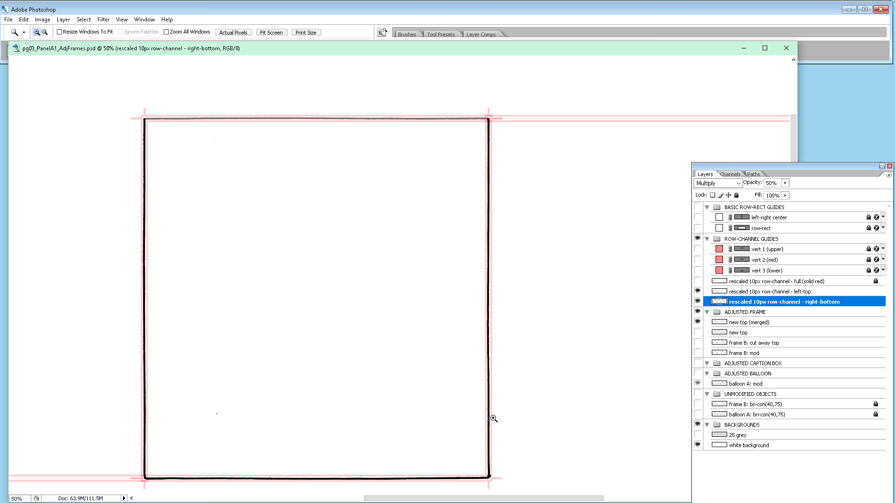
scroll(530, 450, down, 3)
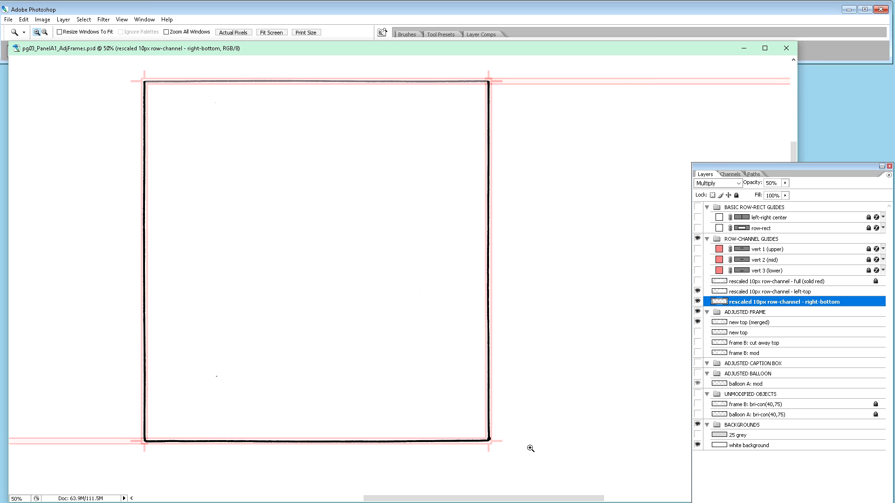
drag(517, 463, 472, 423)
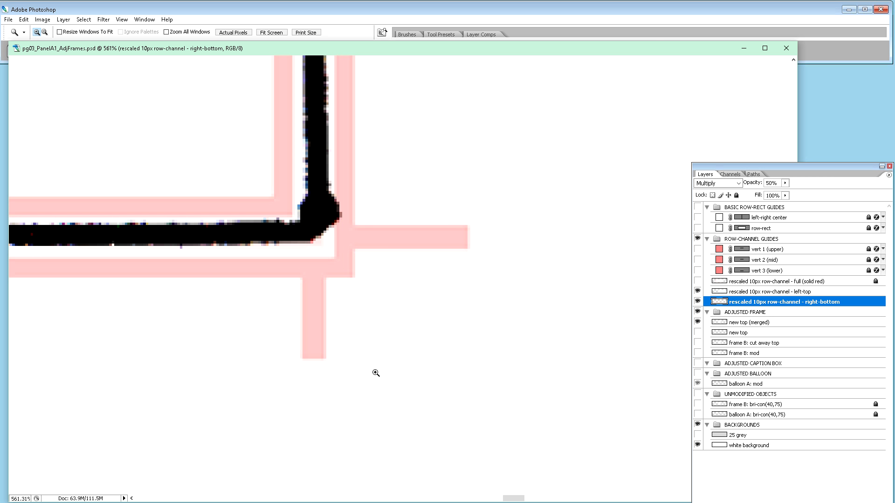
Switch to the hard 1-pixel Pencil Tool for touching up the corner.
key(p)
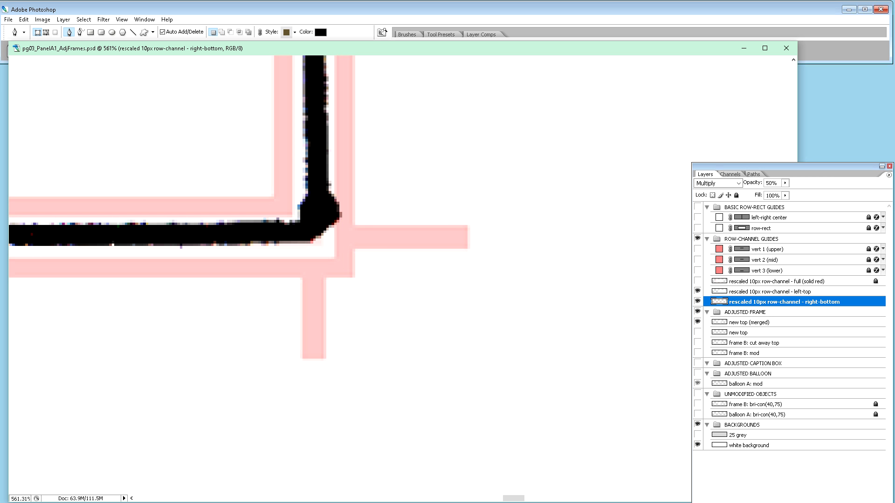
key(b)
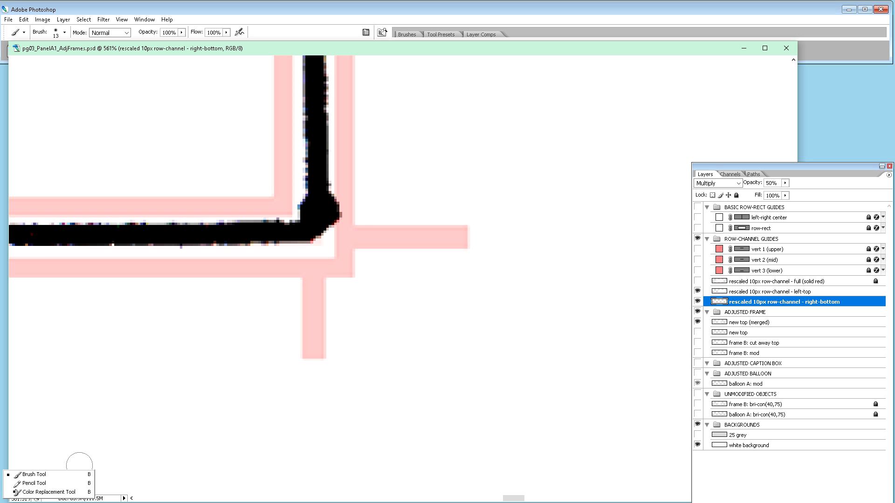
click(34, 483)
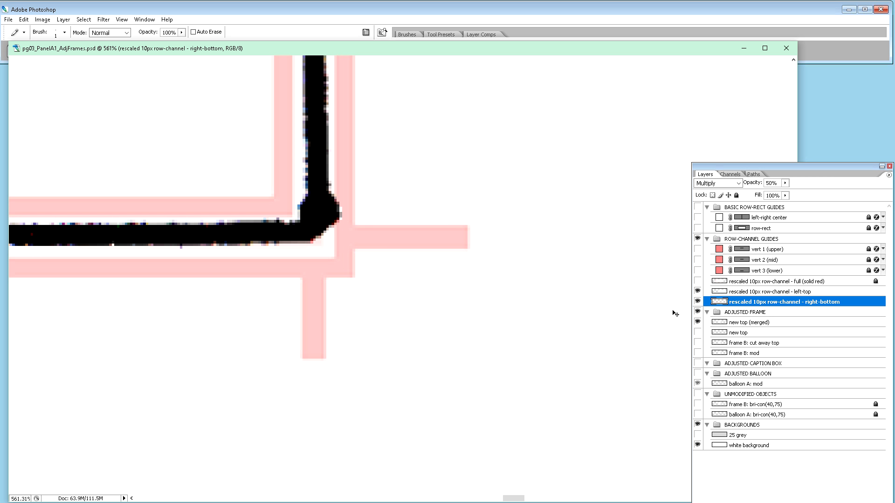
Show and select the 'new top (merged)' layer and rename it 'new frame'.
click(697, 321)
click(742, 325)
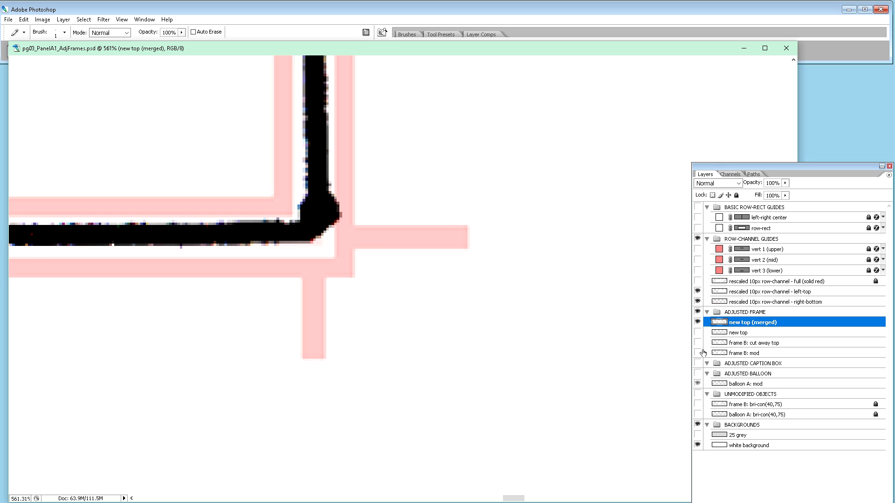
double_click(756, 325)
text(new frame)
key(Return)
Pencil-erase the outer corner of the black frame, then zoom in on that corner.
mouse_move(339, 202)
mouse_down()
mouse_move(337, 224)
mouse_move(338, 194)
mouse_move(331, 226)
mouse_move(333, 207)
mouse_up()
key(z)
drag(372, 277, 280, 173)
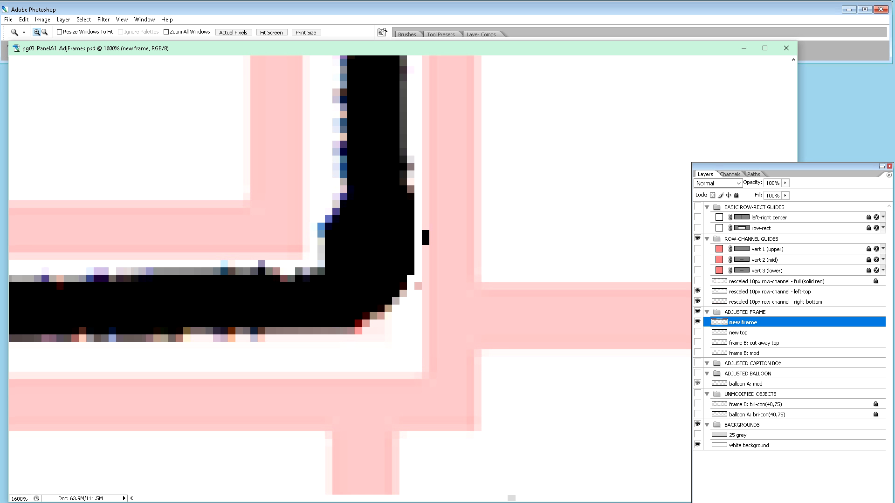
With the Auto Erase pencil, clear stray black pixels along the frame's inner corner and edge.
key(b)
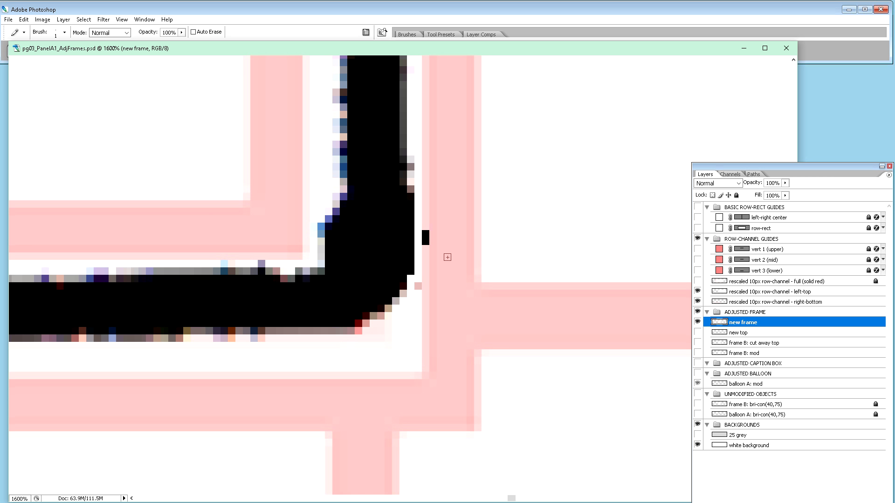
click(425, 235)
click(424, 242)
drag(410, 189, 409, 275)
mouse_move(328, 222)
mouse_down()
mouse_move(325, 263)
mouse_move(329, 218)
mouse_move(332, 256)
mouse_up()
click(332, 256)
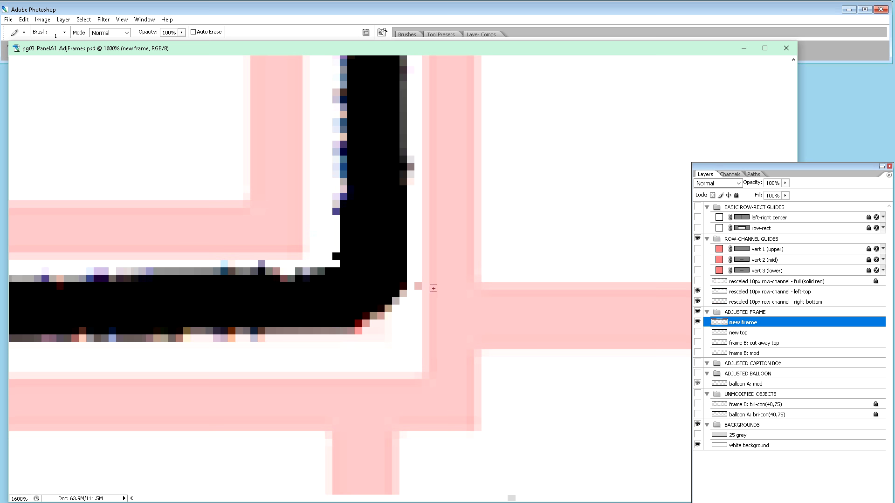
scroll(433, 289, down, 8)
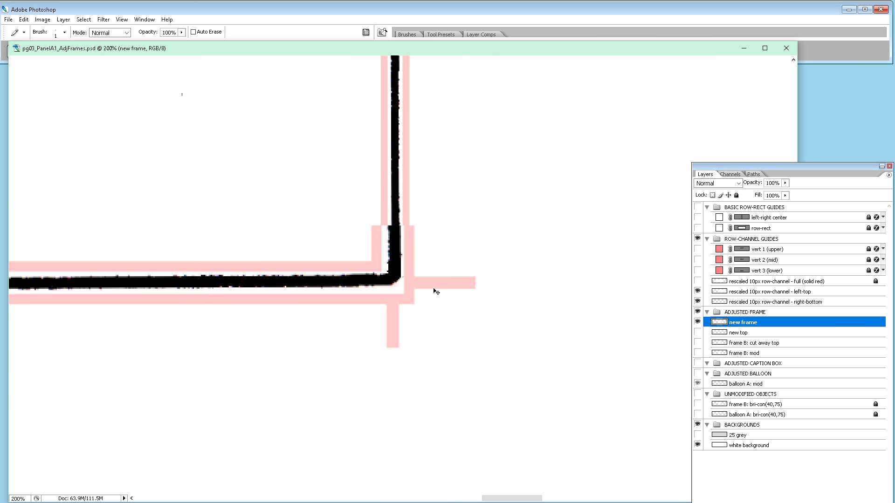
scroll(434, 289, down, 2)
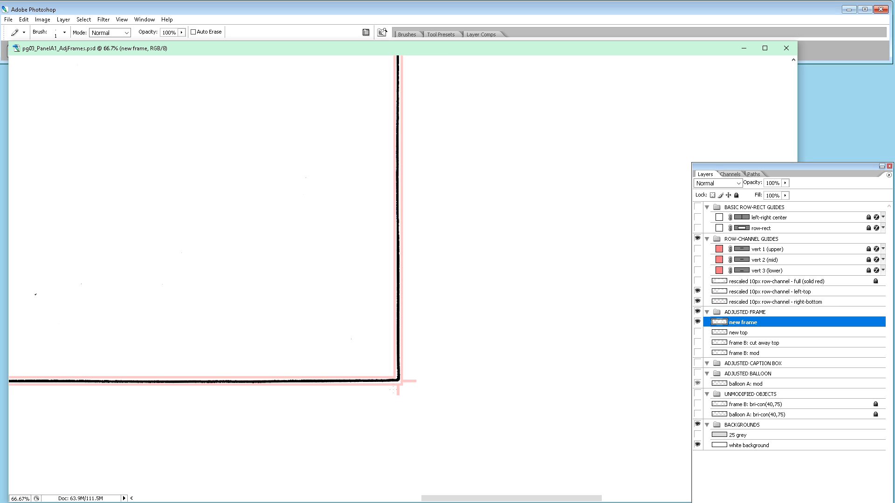
Solo the new frame layer over transparency and zoom to actual size to inspect it.
key(ctrl+minus)
key(ctrl+minus)
key(ctrl+minus)
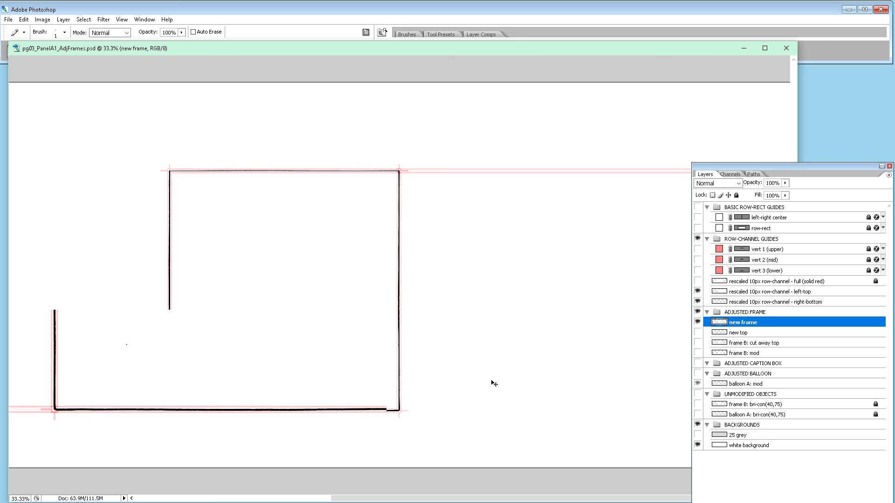
key(ctrl+plus)
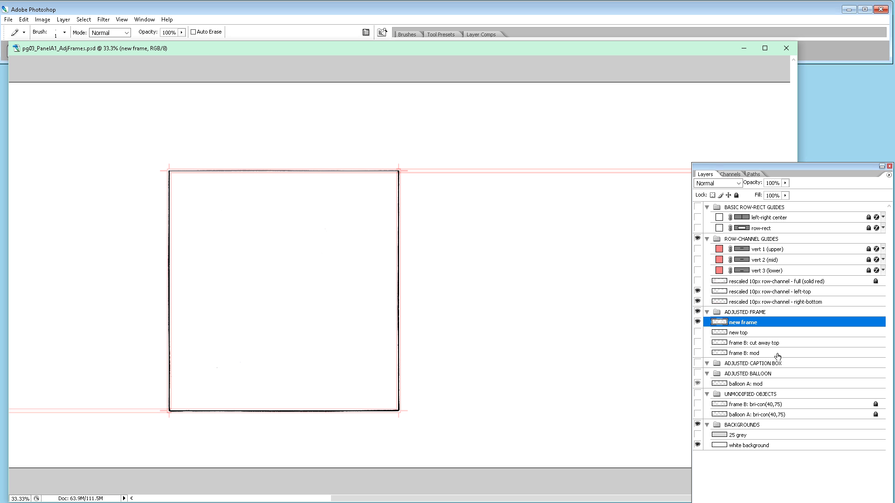
alt+click(697, 323)
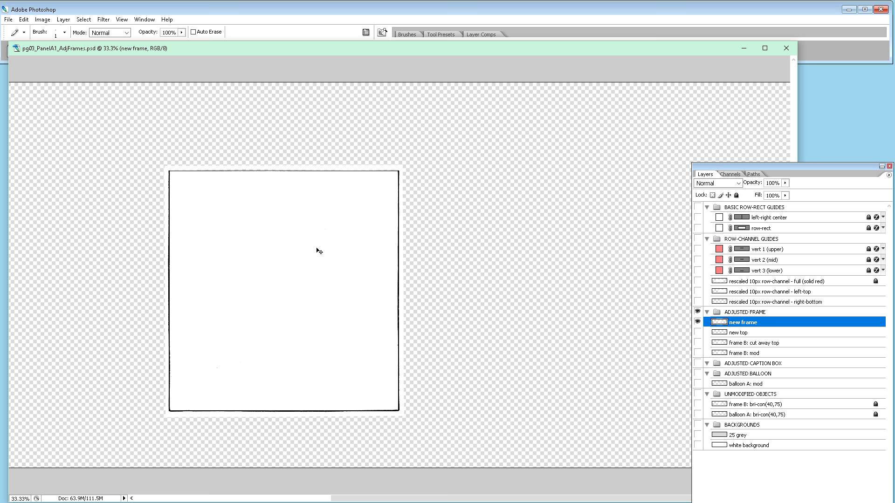
key(ctrl+plus)
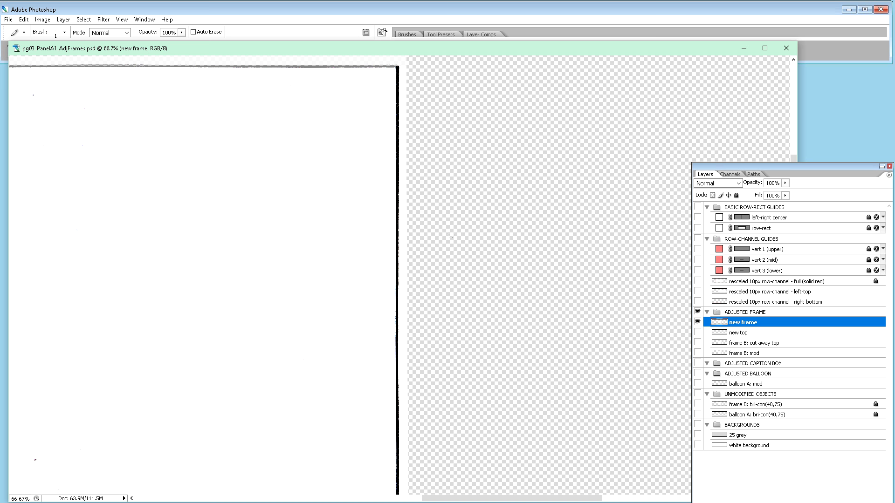
drag(572, 500, 508, 499)
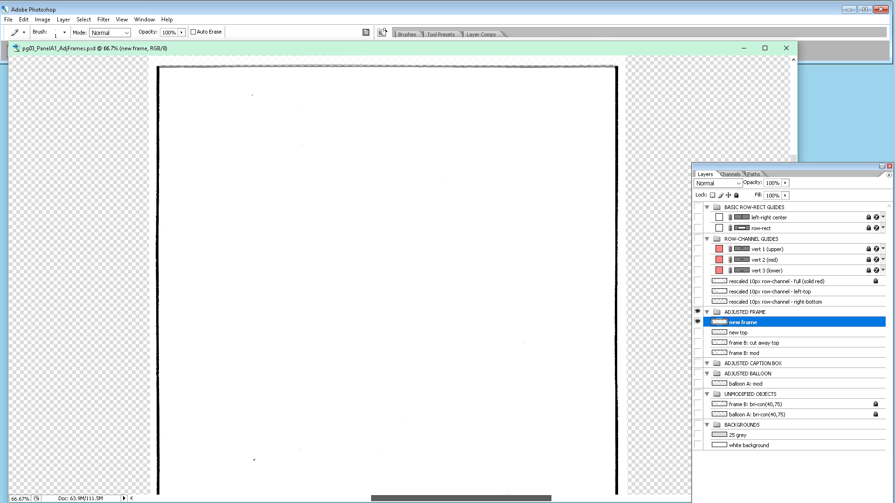
scroll(387, 279, up, 1)
scroll(387, 279, up, 3)
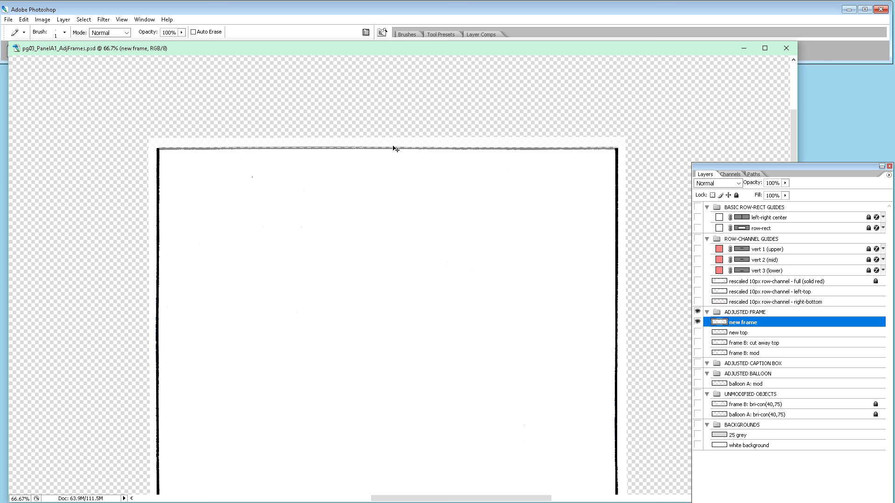
key(ctrl+plus)
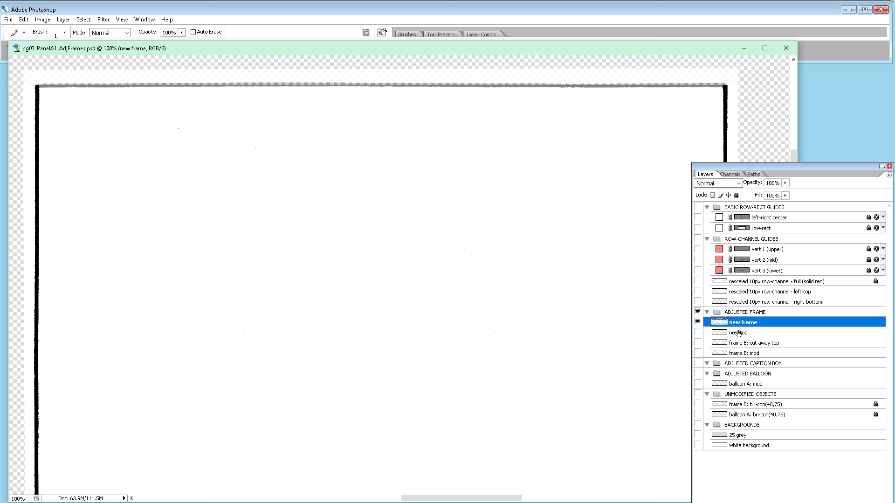
Restore all layers and toggle 'new top' and 'frame B: cut away top' to compare them.
alt+click(698, 323)
click(697, 322)
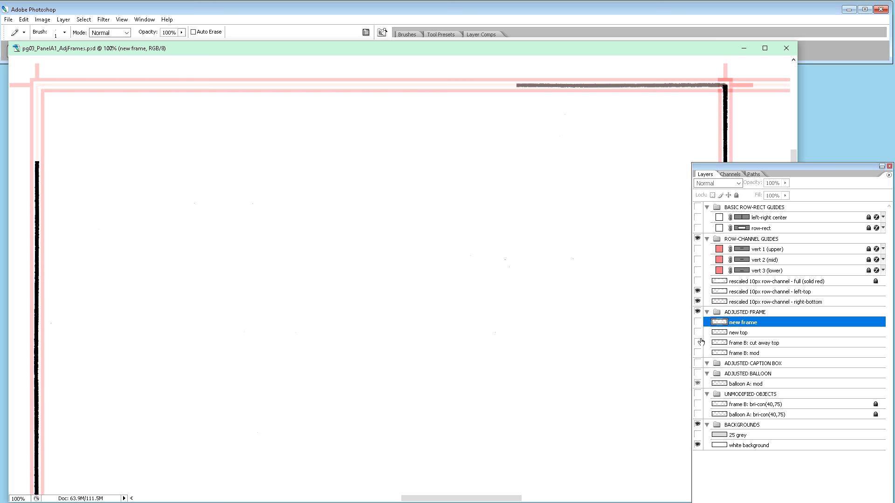
click(698, 332)
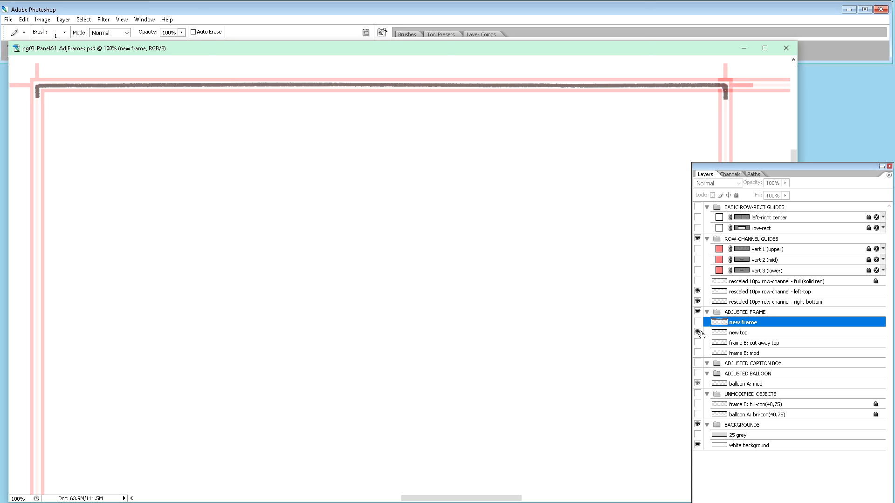
click(737, 334)
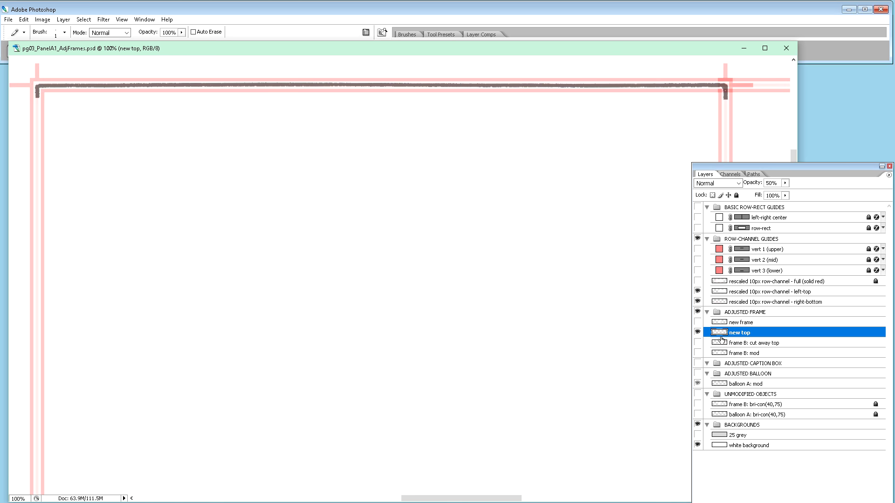
click(697, 343)
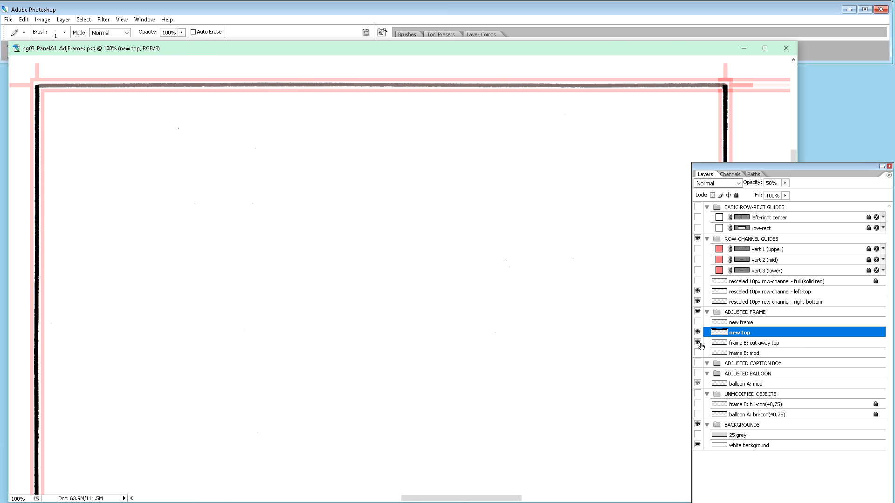
click(737, 345)
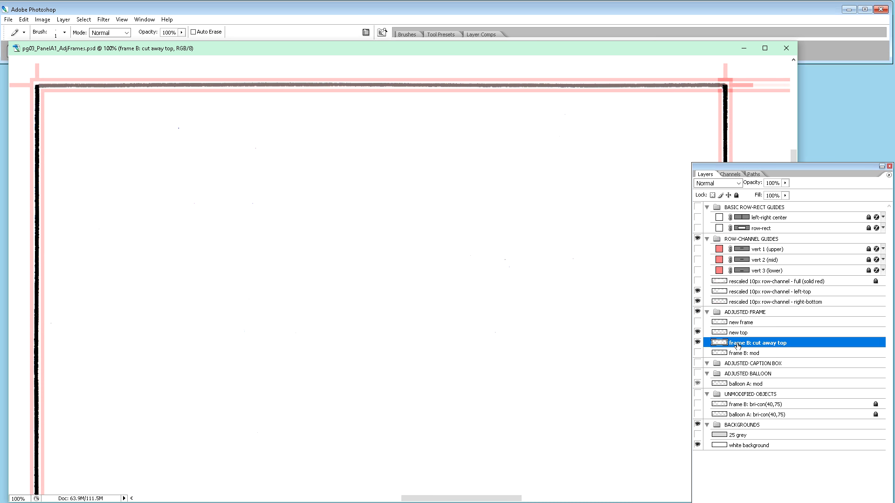
click(698, 344)
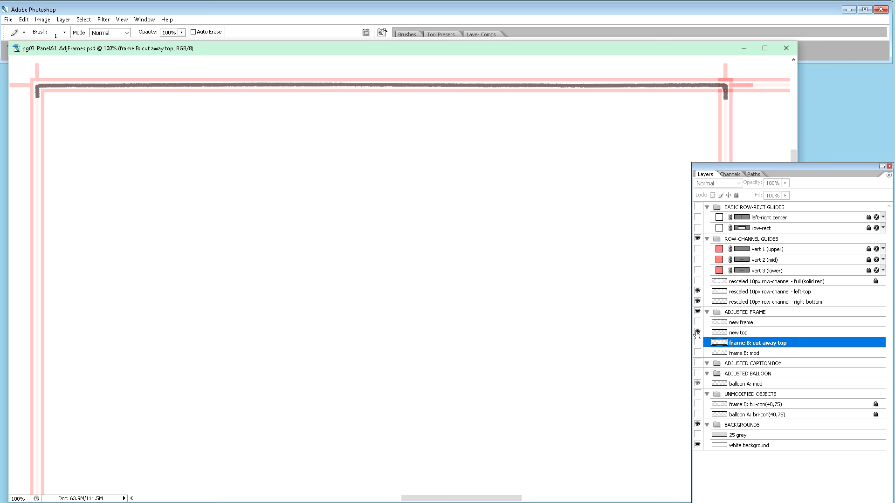
Hide the new top layer and show the new frame layer again.
click(735, 333)
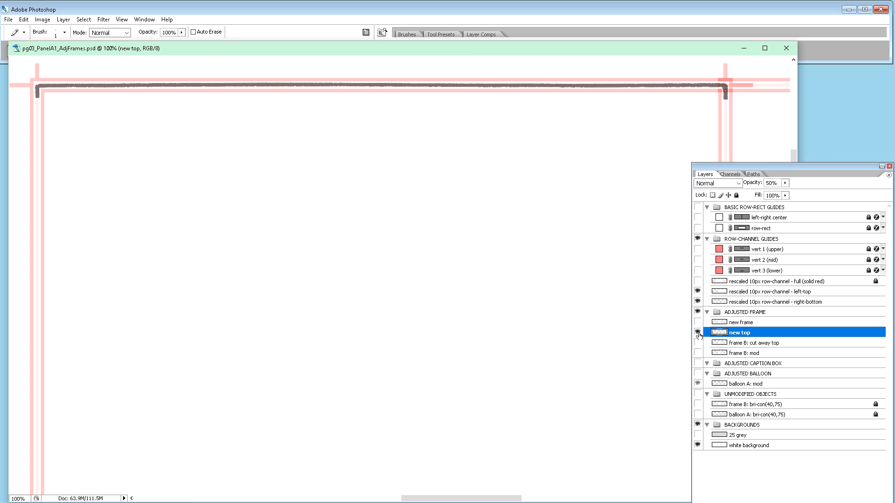
click(697, 332)
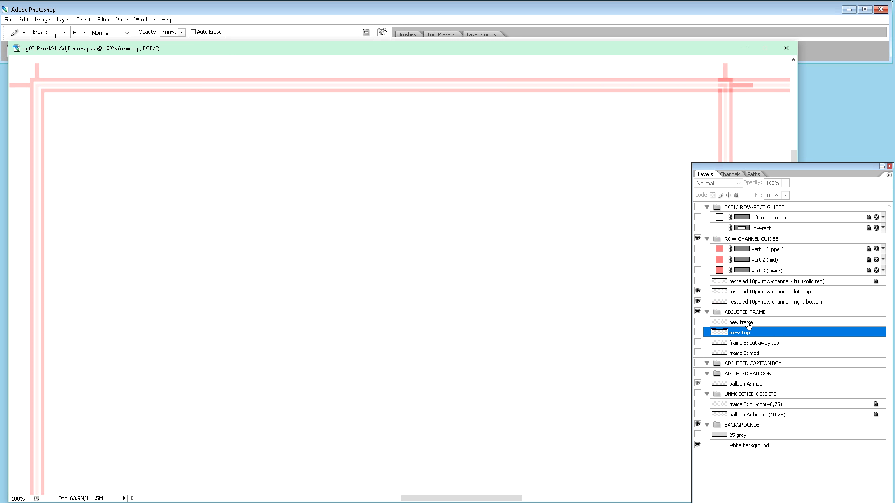
click(736, 322)
click(697, 322)
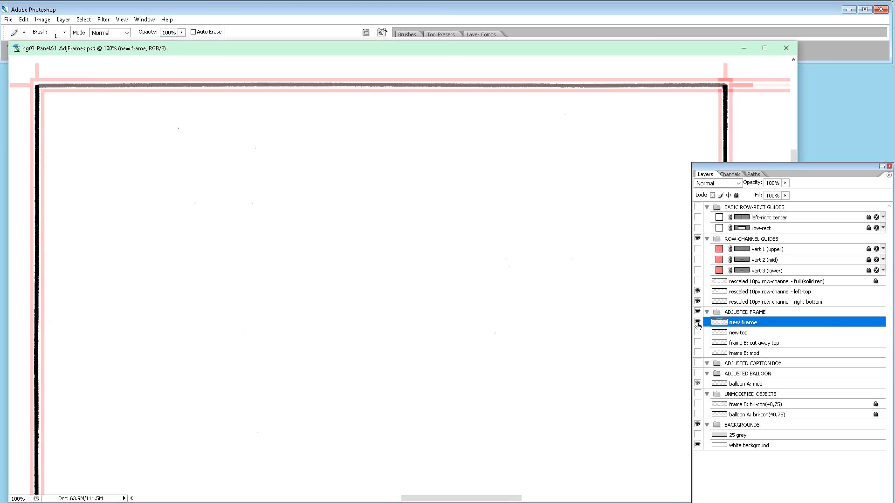
Rename the new frame layer to 'new frame: retouched'.
double_click(743, 322)
click(756, 322)
text(: retouched)
key(Return)
Move new top above 'new frame: retouched', show it at 100% opacity, and select both layers.
click(742, 333)
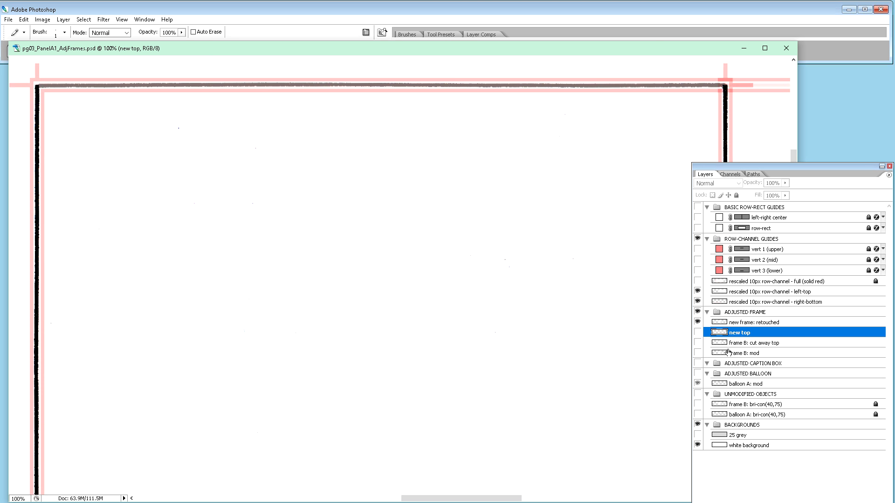
drag(738, 336, 739, 319)
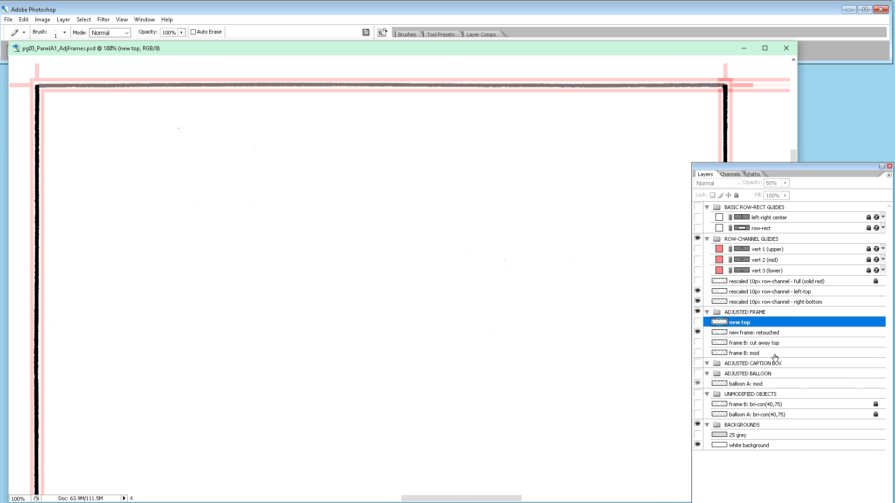
click(698, 322)
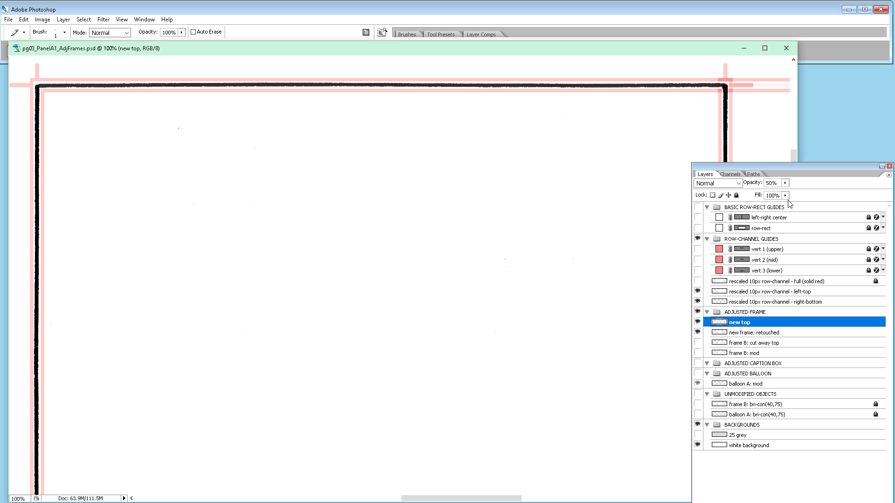
click(779, 182)
text(100)
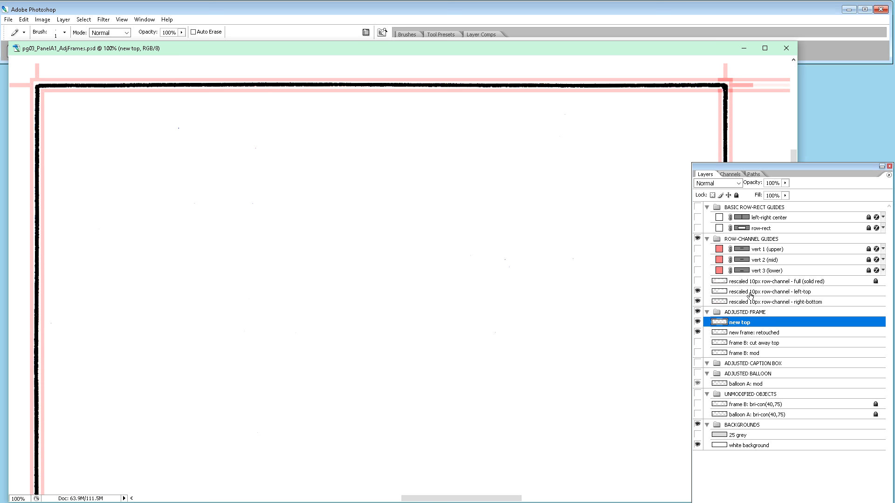
click(755, 333)
click(744, 323)
shift+click(753, 332)
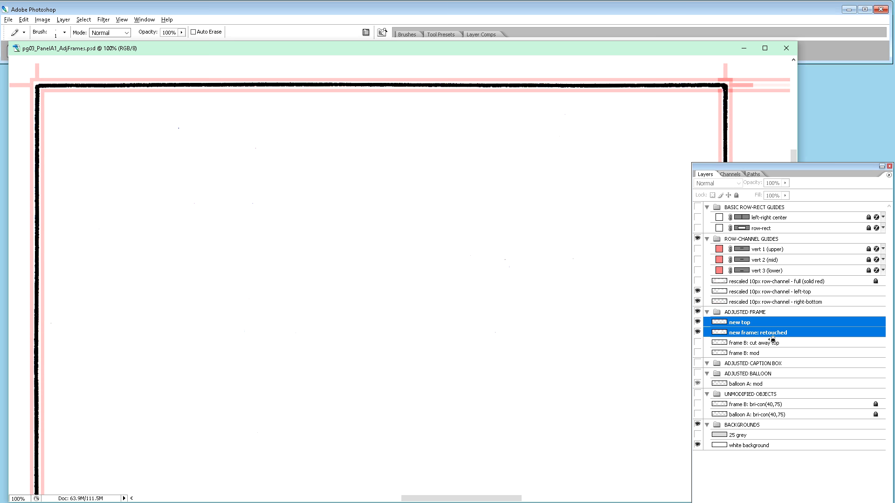
Merge both selected layers into 'new frame 2', hide the two source layers, and zoom out to 50%.
key(ctrl+alt+e)
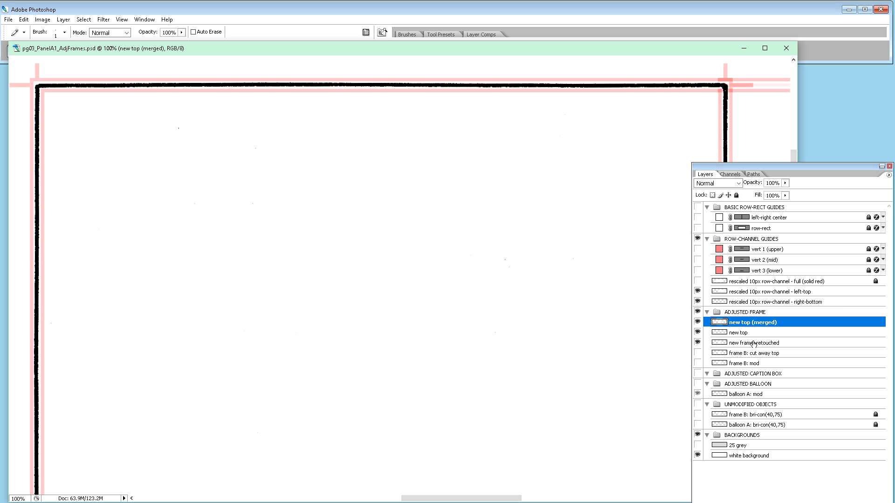
double_click(751, 325)
text(new frame 2)
key(Return)
click(697, 342)
click(698, 332)
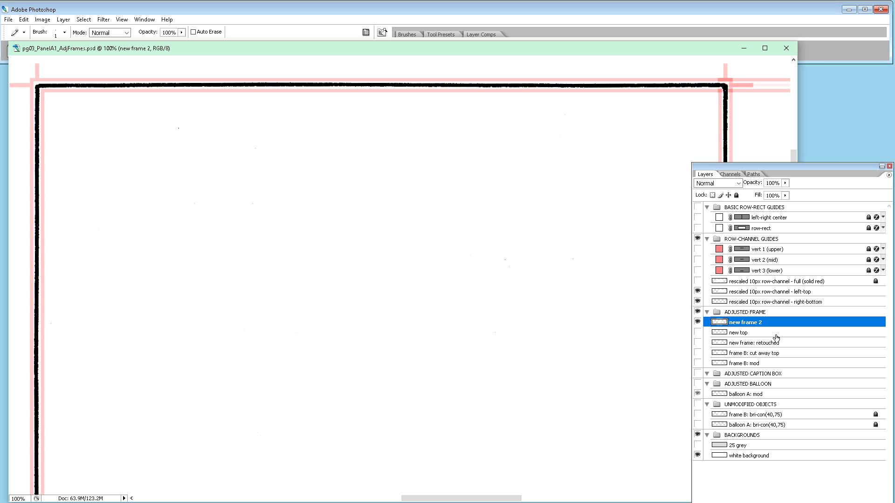
key(ctrl+minus)
key(ctrl+minus)
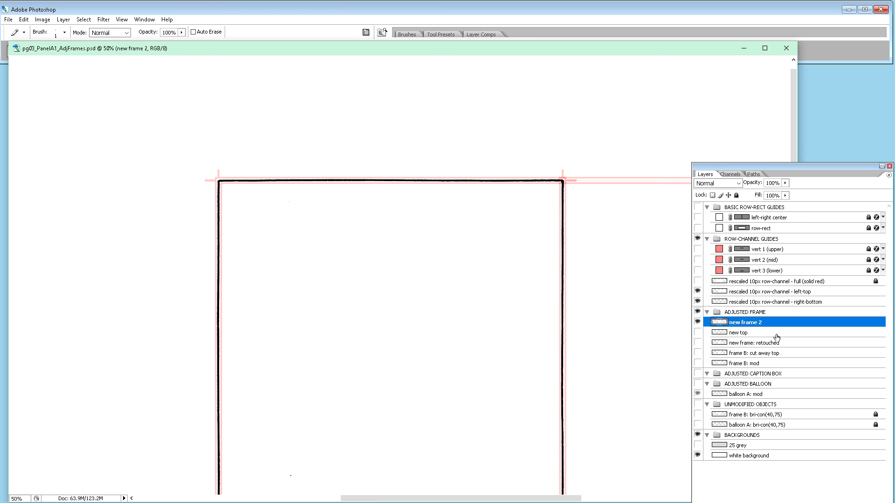
Hide the white background and both rescaled 10px row-channel guide layers, then zoom to 100%.
click(697, 455)
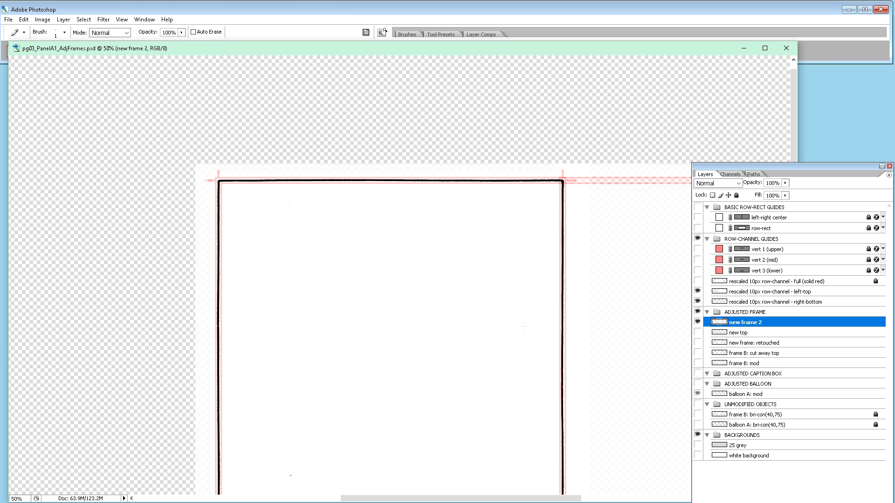
scroll(524, 326, down, 3)
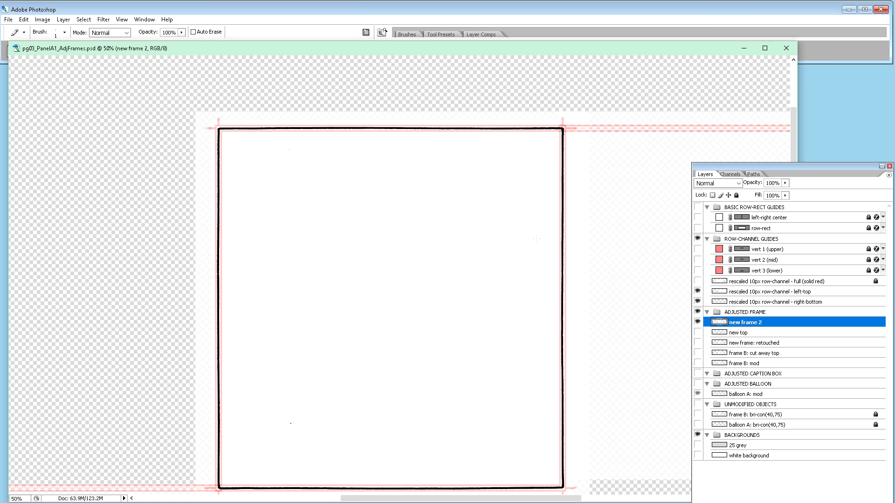
click(698, 301)
click(697, 291)
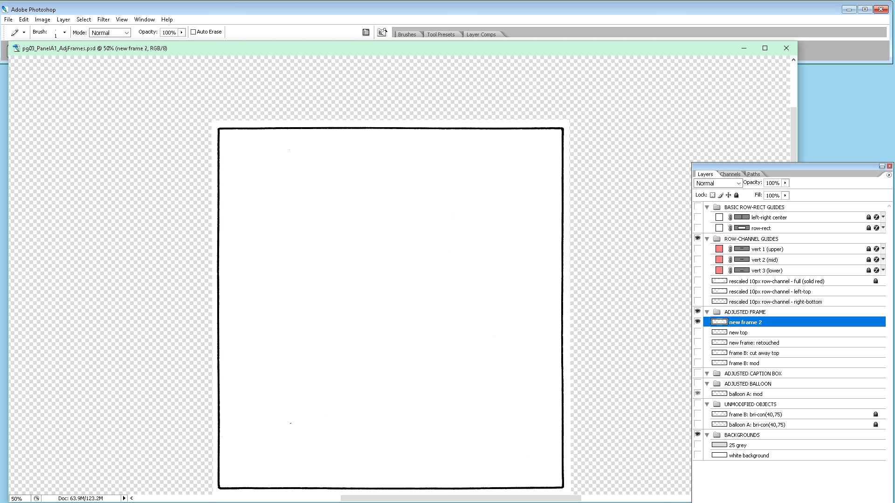
scroll(509, 293, down, 1)
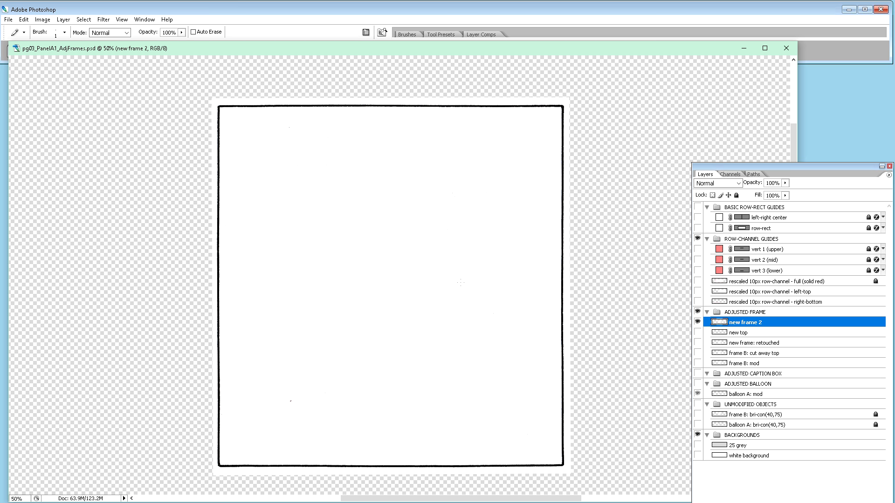
key(ctrl+plus)
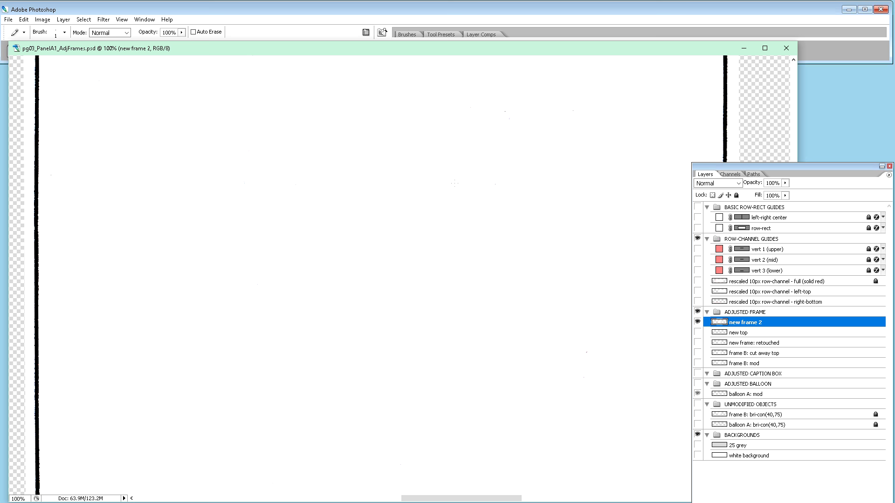
scroll(489, 114, up, 5)
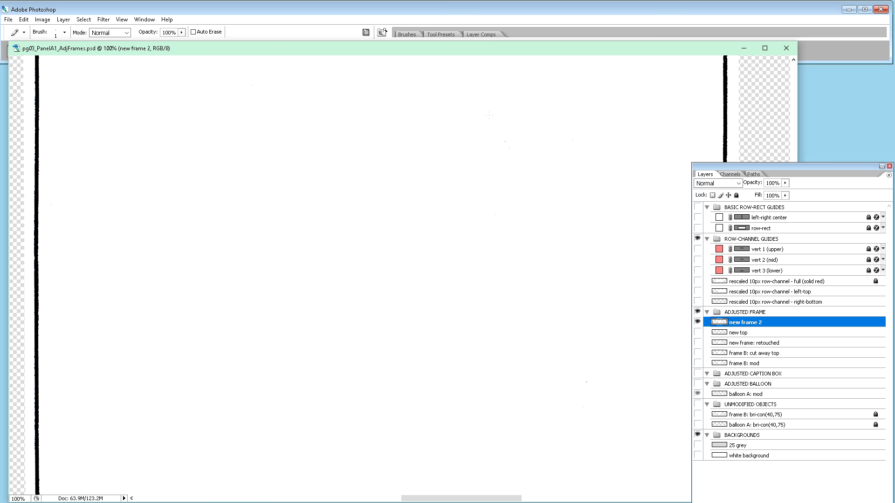
scroll(492, 113, up, 2)
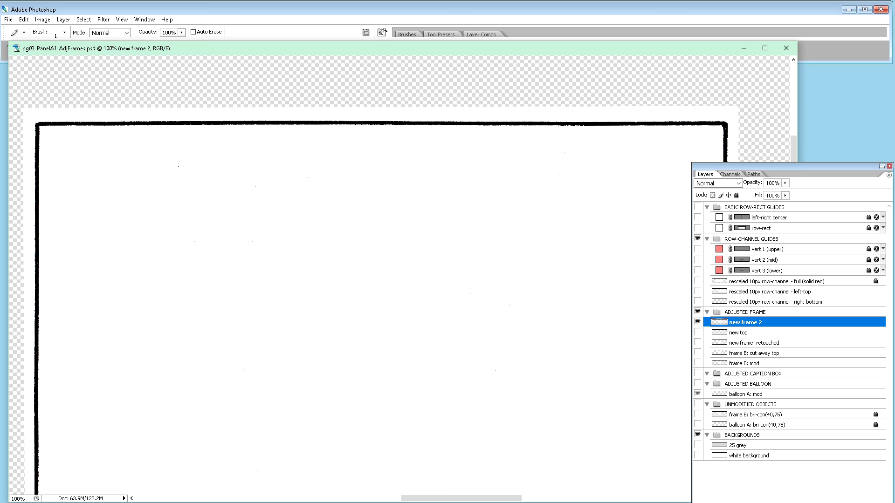
Set the pencil tip to the 100 px brush preset.
click(406, 35)
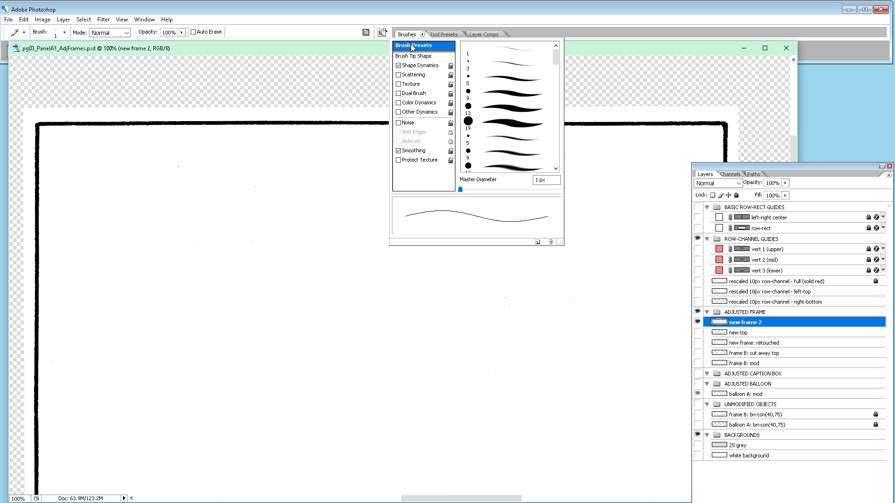
click(517, 128)
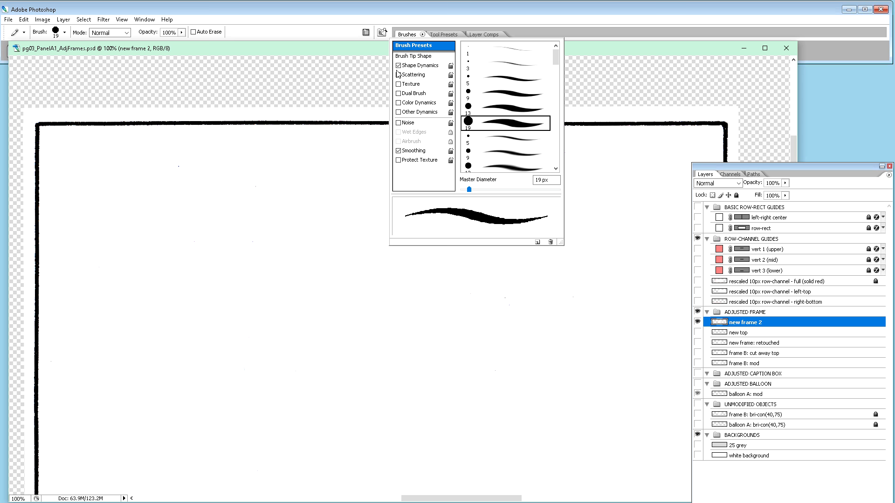
click(412, 36)
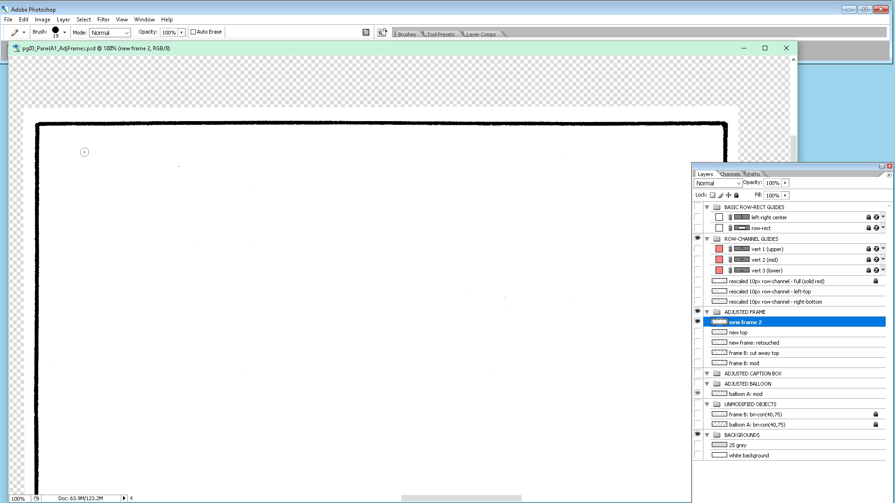
click(408, 34)
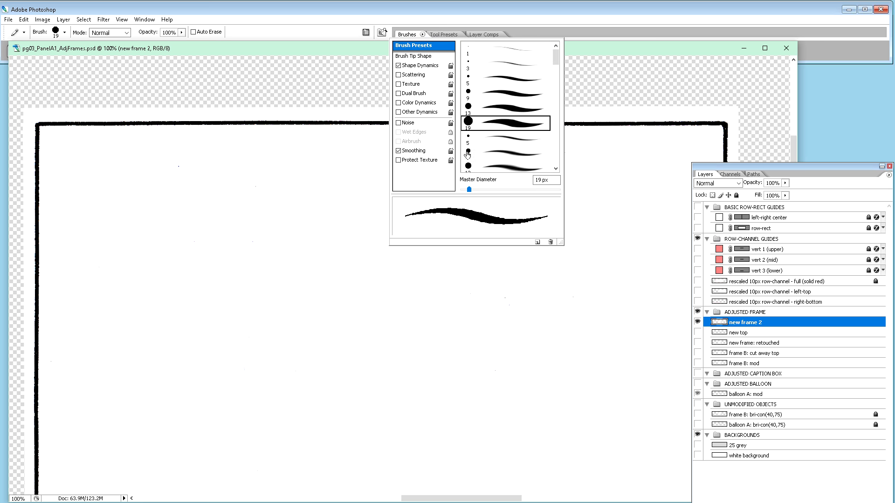
scroll(556, 160, down, 5)
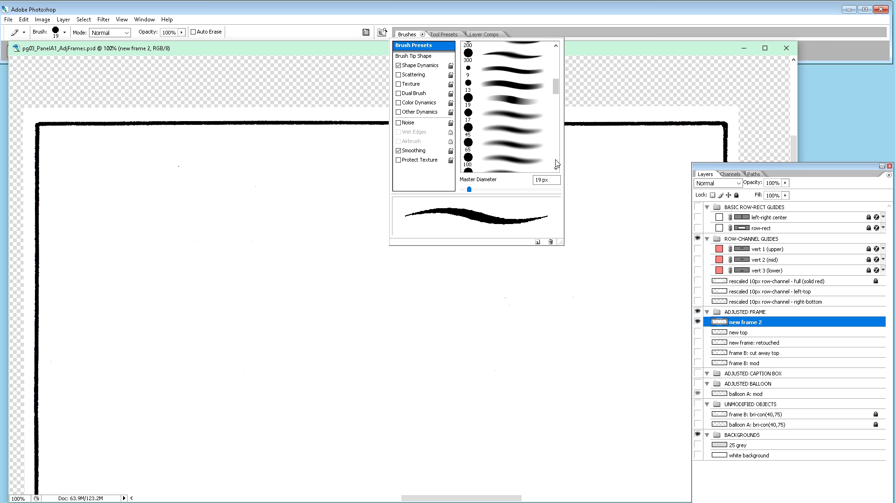
scroll(542, 134, down, 3)
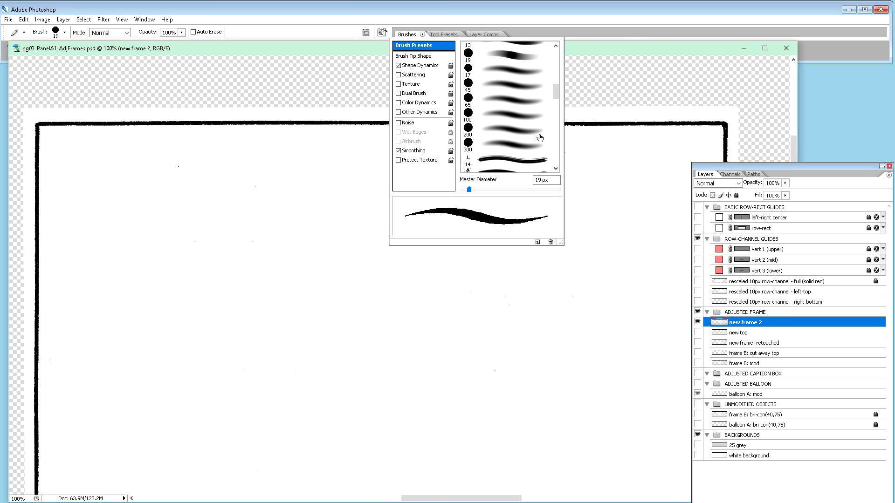
scroll(557, 80, up, 6)
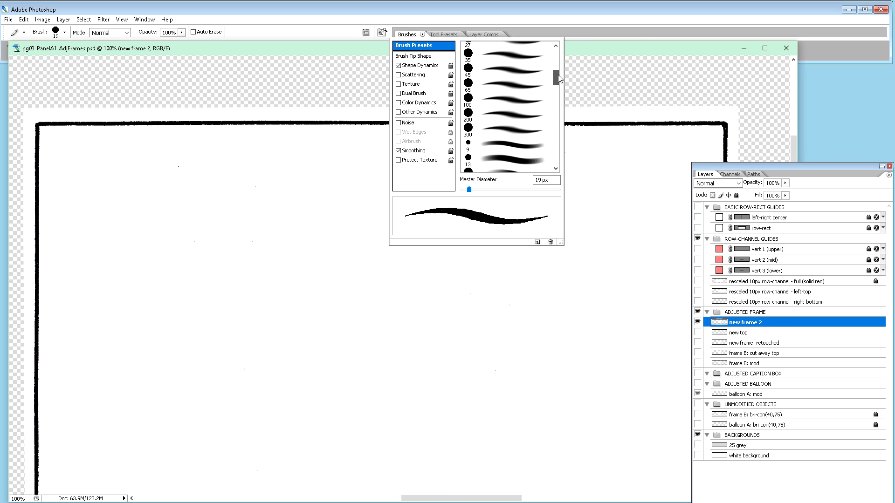
scroll(559, 61, down, 4)
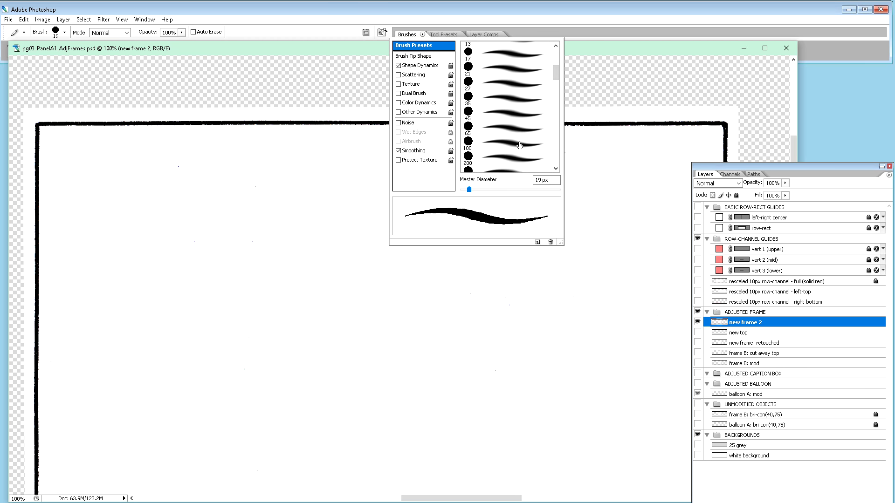
click(519, 144)
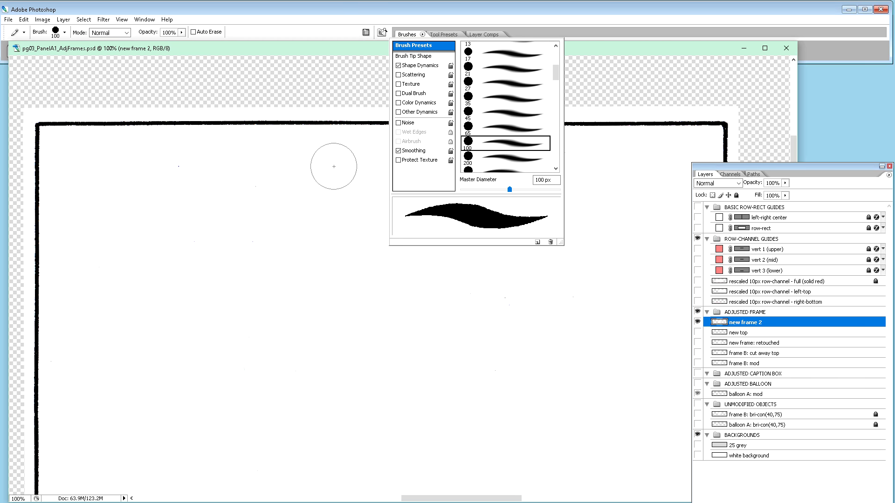
click(409, 36)
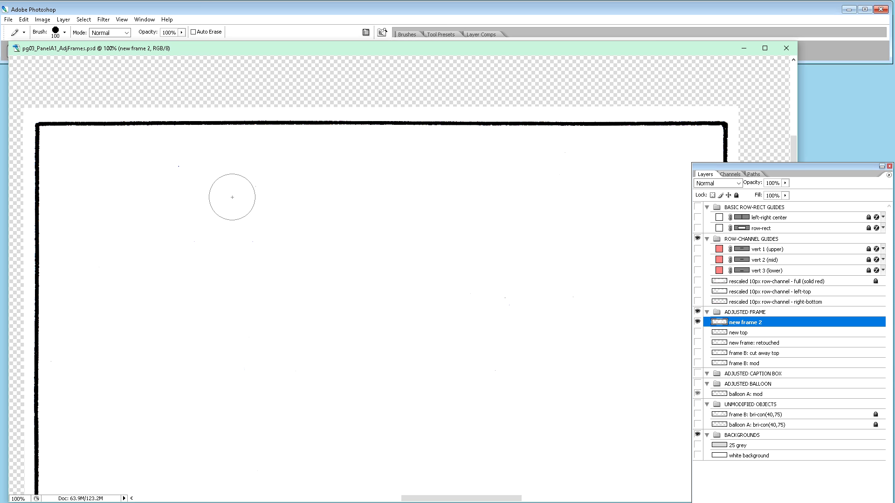
Paint out the stray speck near the frame's top and pan across the interior.
scroll(225, 199, down, 3)
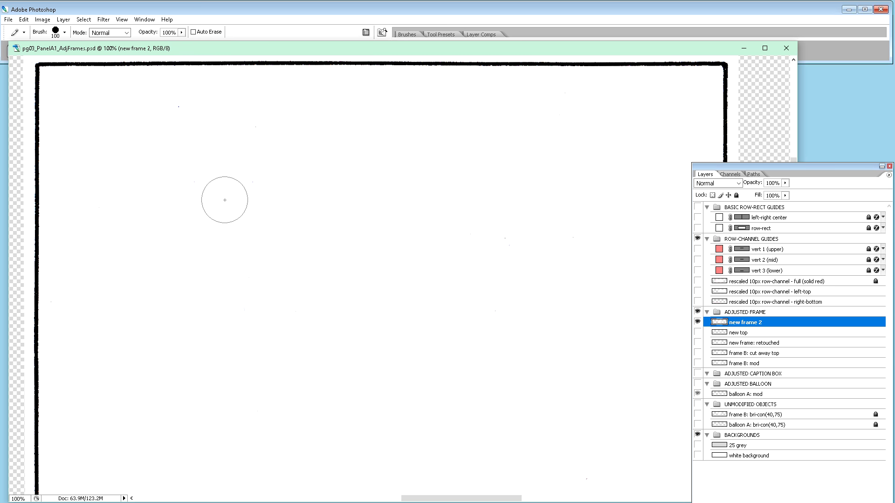
click(177, 105)
scroll(606, 149, down, 2)
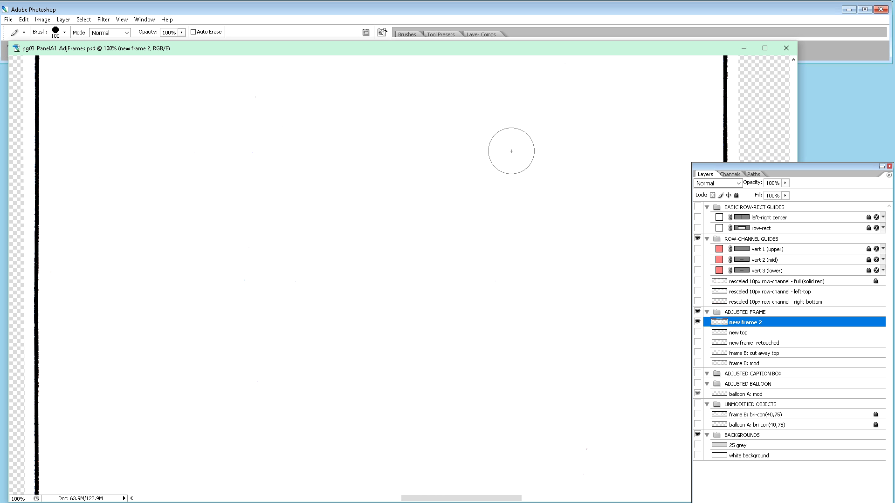
key(h)
mouse_move(511, 149)
mouse_down()
mouse_move(483, 150)
mouse_move(456, 176)
mouse_move(533, 154)
mouse_move(545, 178)
mouse_move(473, 160)
mouse_move(475, 140)
mouse_move(525, 137)
mouse_move(493, 135)
mouse_move(483, 144)
mouse_move(507, 148)
mouse_move(502, 128)
mouse_move(497, 135)
mouse_move(523, 128)
mouse_up()
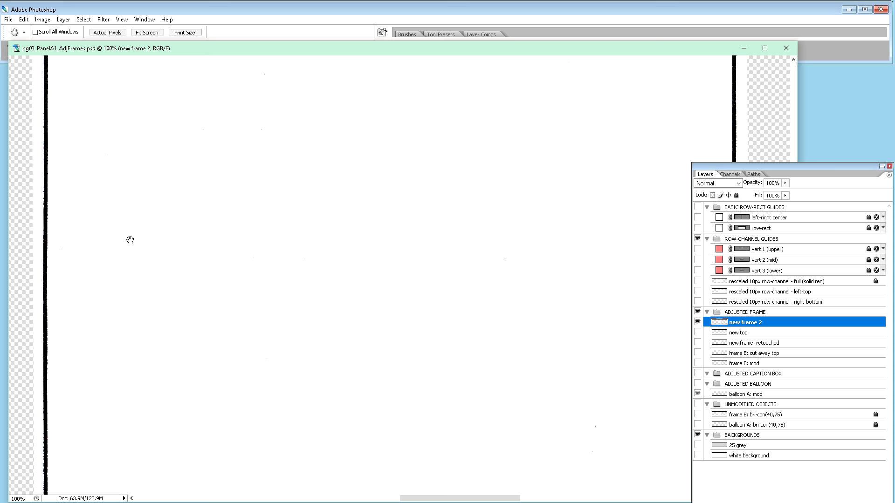
Pan and scroll down the frame interior with the 100 px pencil to reach the bottom edge.
drag(75, 250, 117, 238)
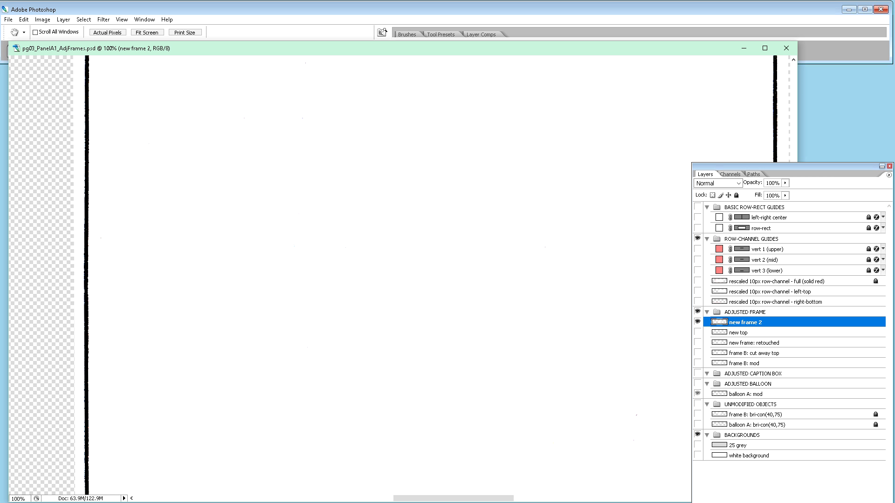
key(b)
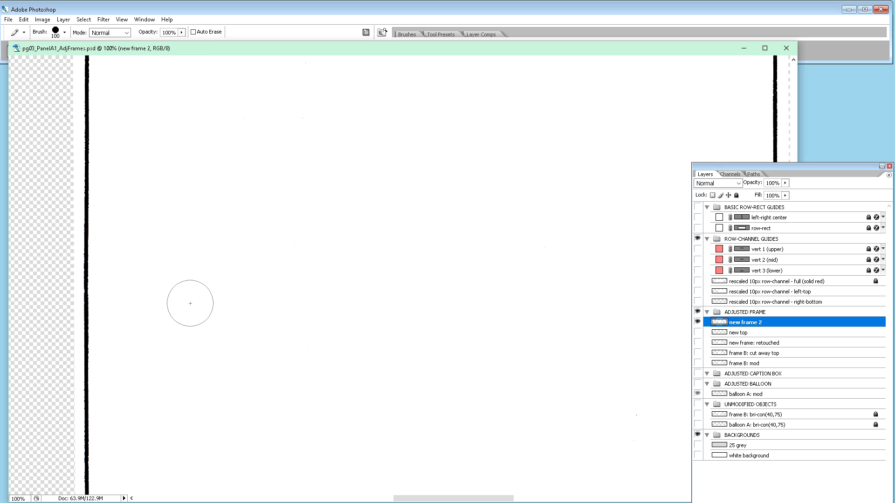
key(h)
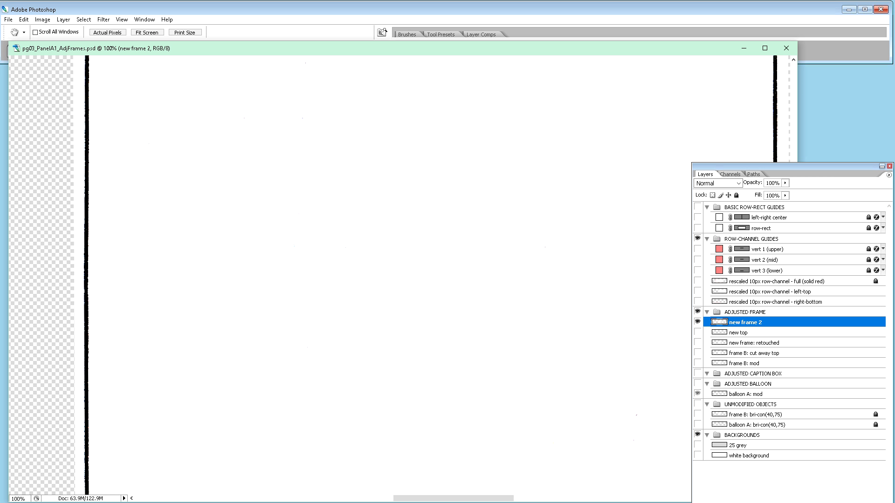
key(b)
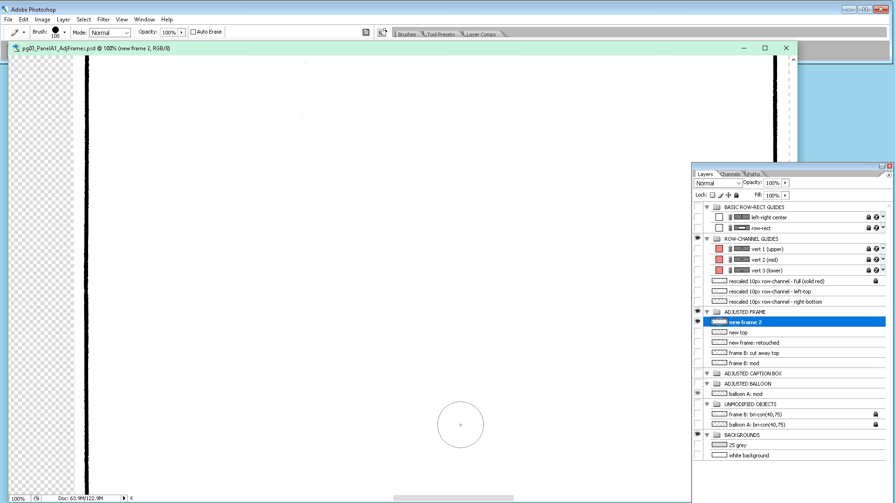
scroll(310, 396, down, 5)
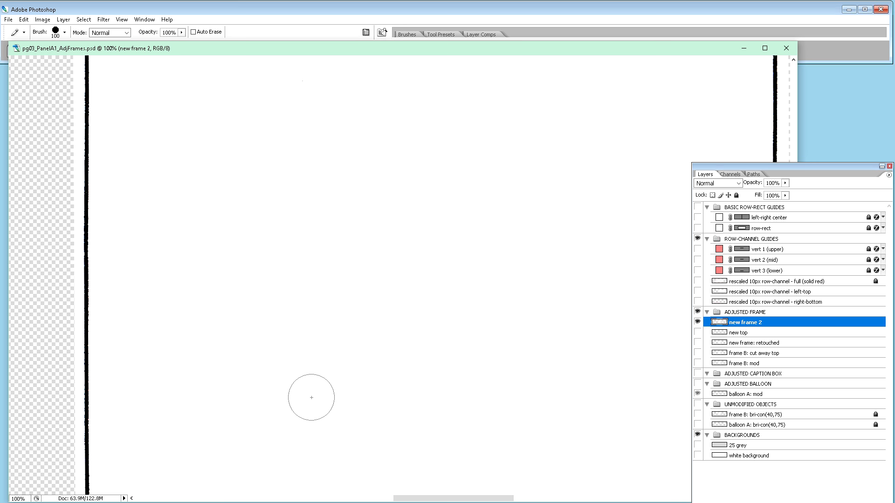
scroll(289, 382, down, 1)
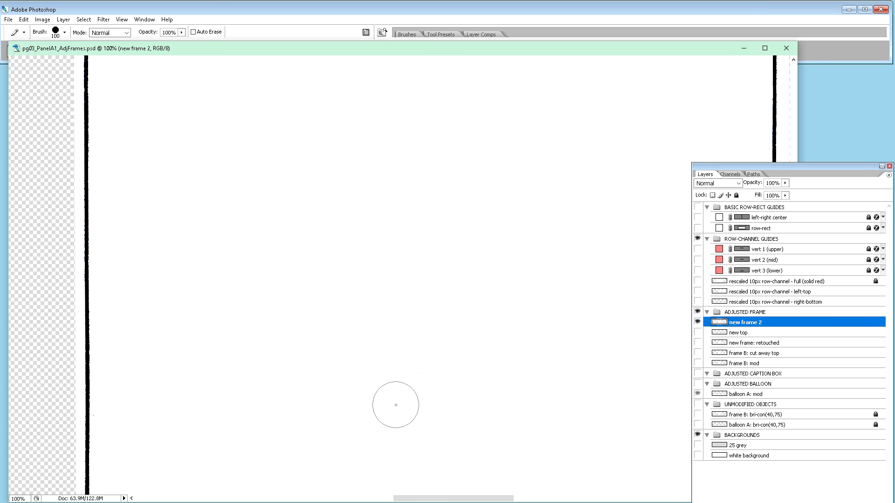
scroll(401, 392, down, 1)
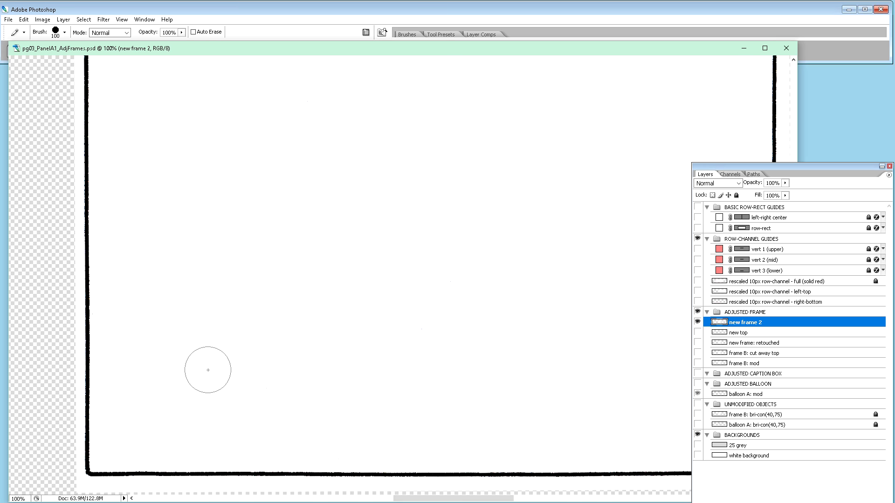
Paint white just outside the frame's lower-right corner on new frame 2, then zoom out.
scroll(208, 370, down, 3)
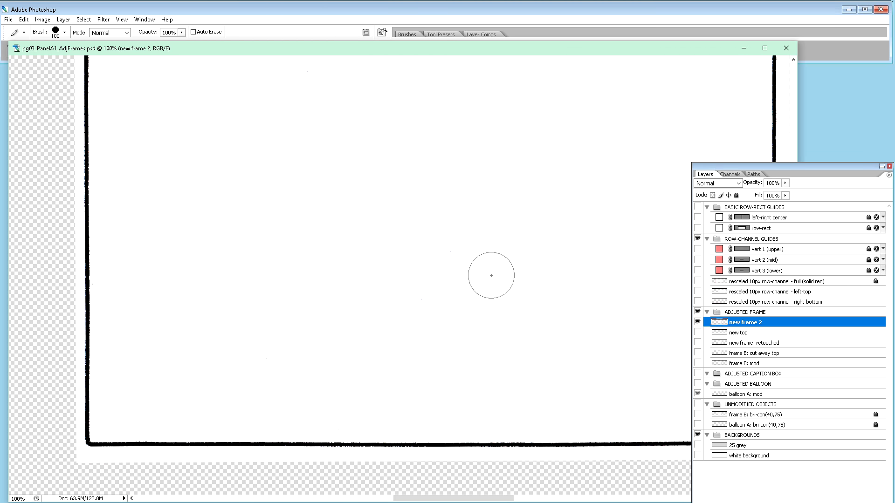
key(h)
drag(532, 252, 403, 265)
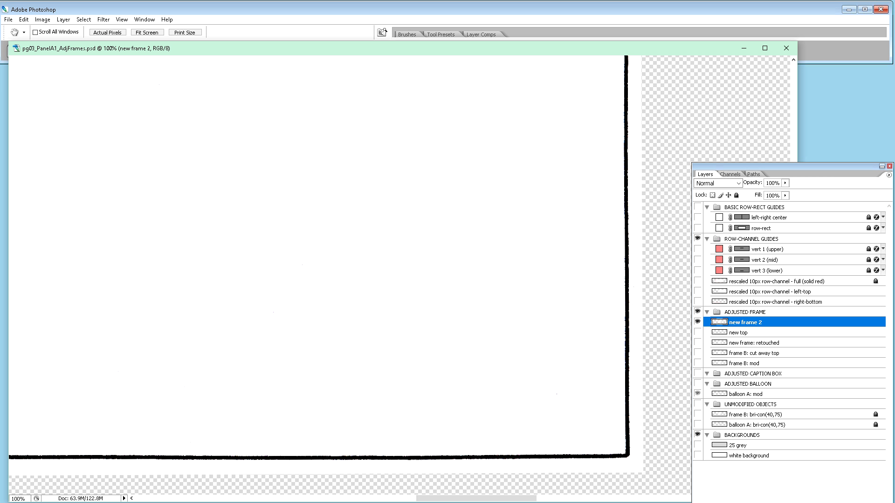
key(b)
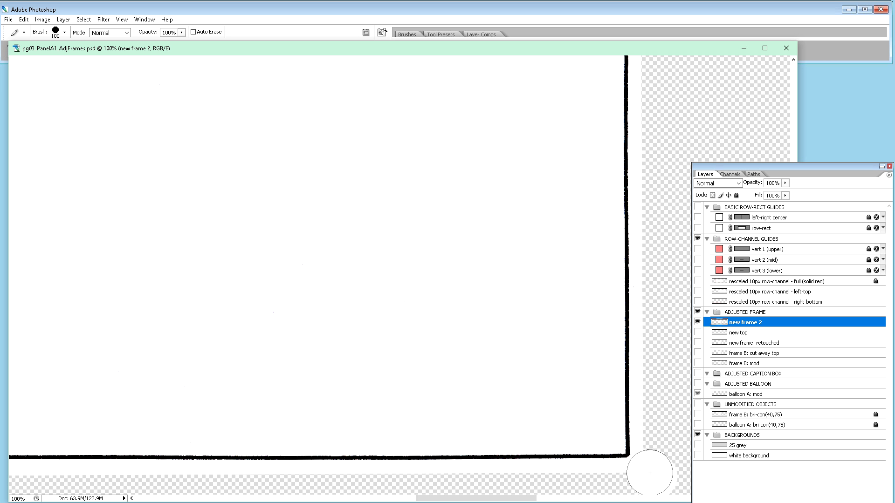
drag(653, 468, 626, 481)
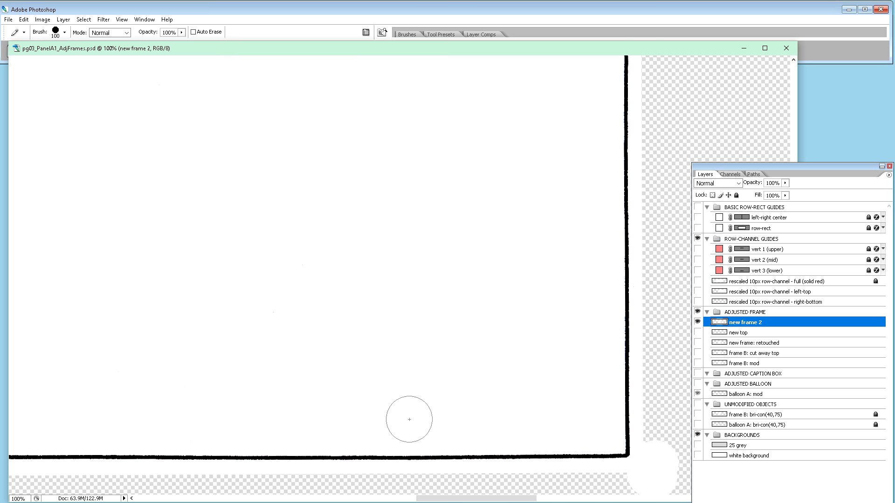
scroll(560, 242, up, 3)
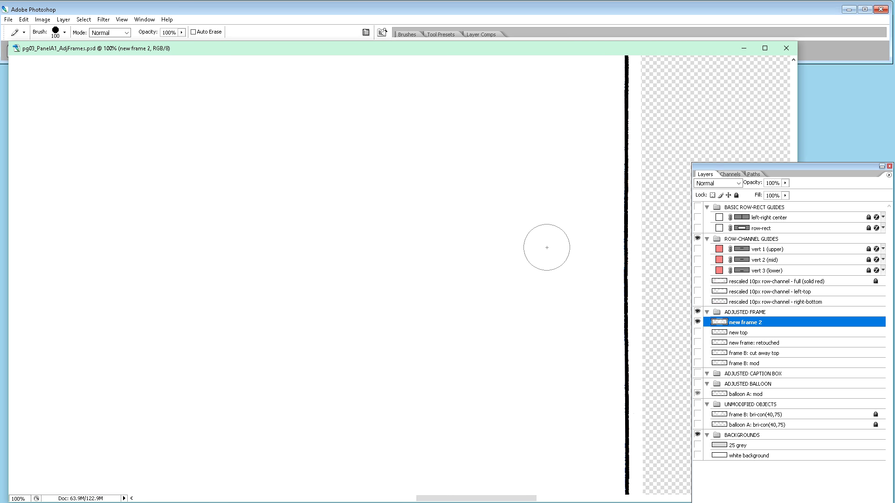
scroll(547, 248, up, 4)
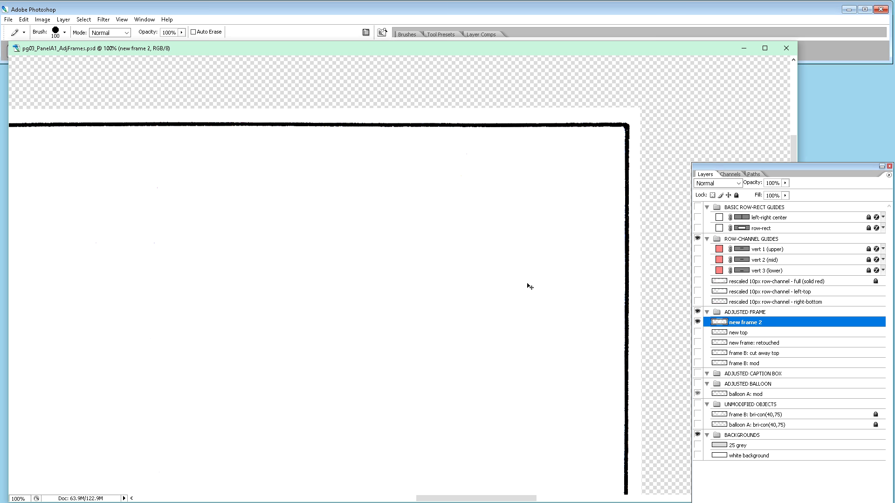
key(ctrl+minus)
key(ctrl+minus)
key(ctrl+minus)
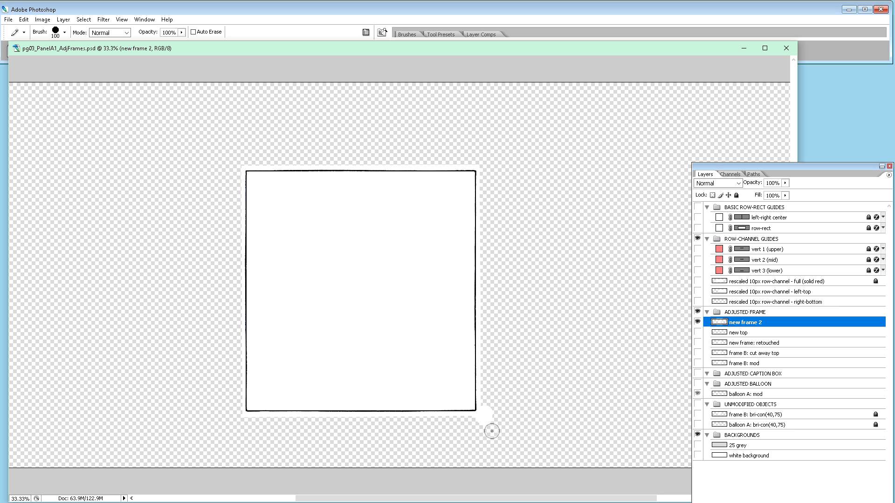
Delete the stray white blob below the frame's lower-right corner with the Rectangular Marquee.
key(m)
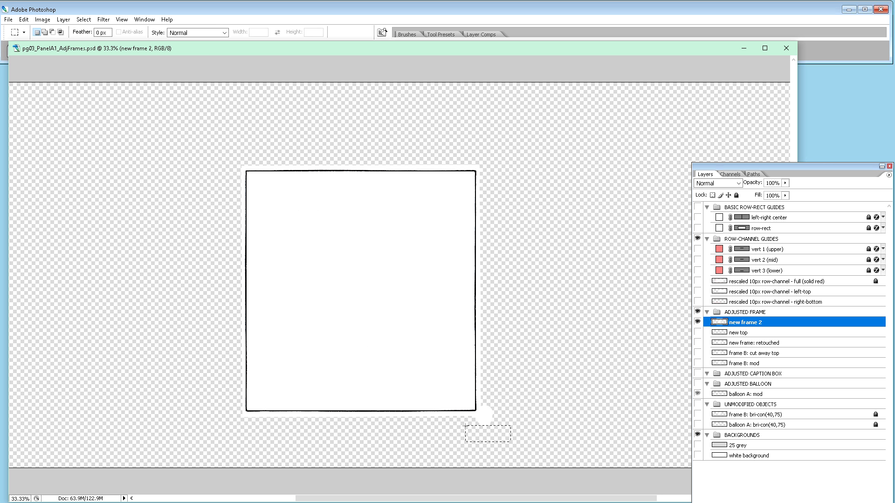
click(458, 420)
key(Delete)
drag(486, 442, 480, 447)
key(ctrl+d)
Rename the frame layer to 'new frame 2: vacuumed'.
double_click(752, 323)
click(758, 322)
text(: vacuumed)
key(Return)
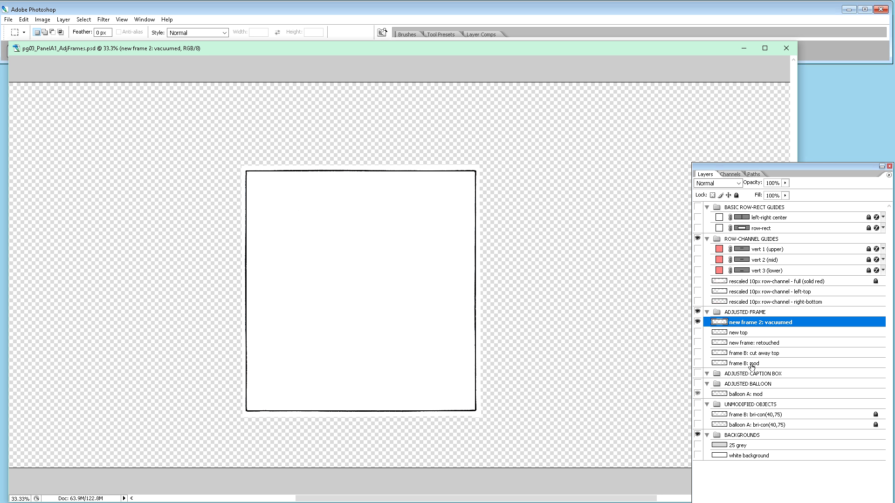
Hide the frame, show the balloon A: mod layer zoomed in, and delete its red dot and A. label.
click(697, 322)
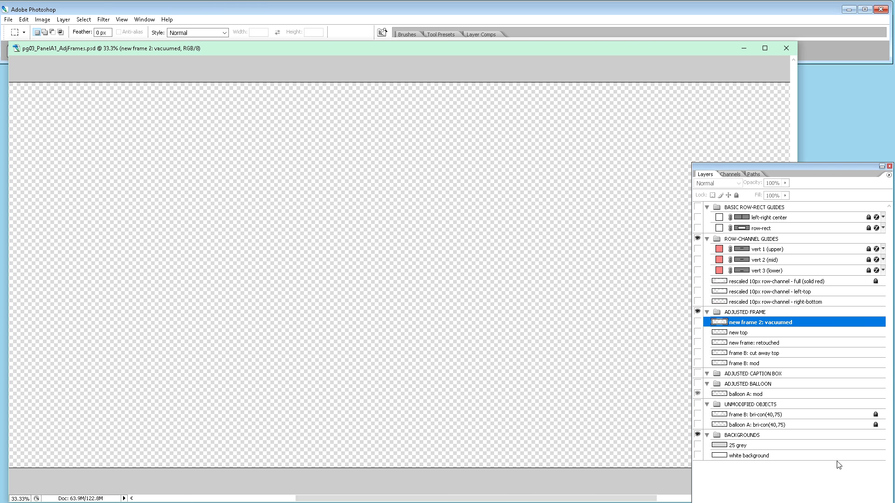
click(756, 395)
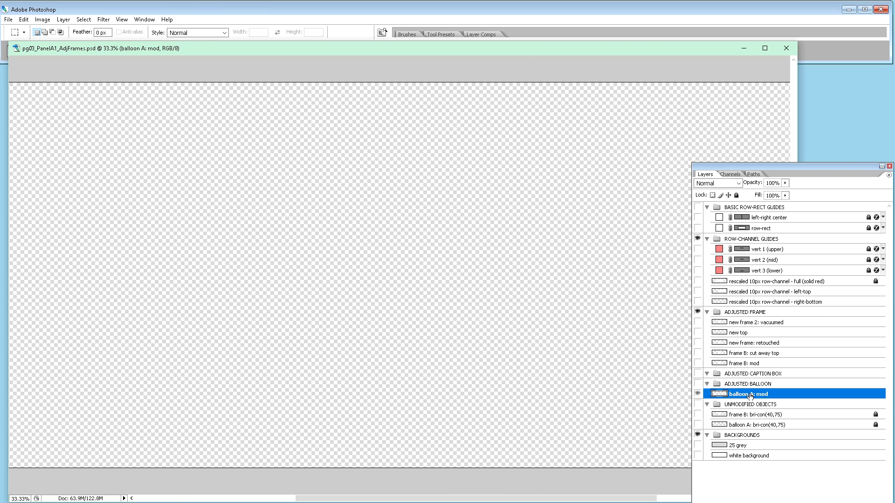
click(697, 383)
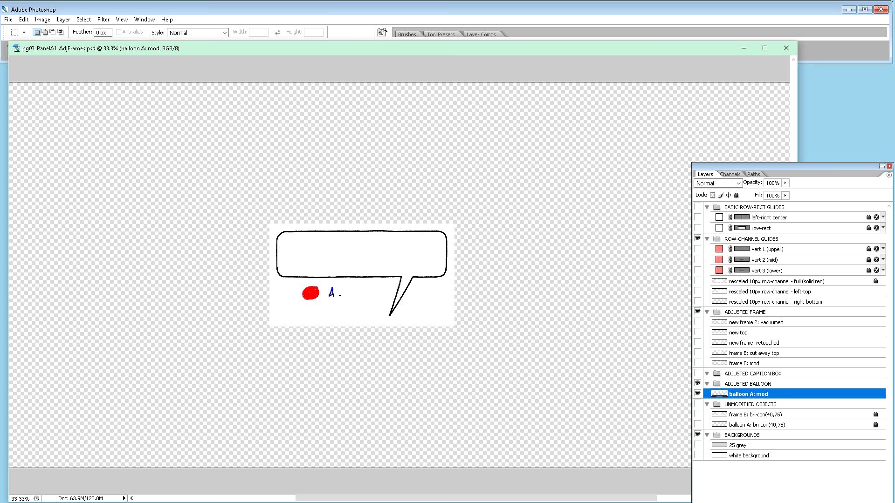
key(ctrl+plus)
key(ctrl+plus)
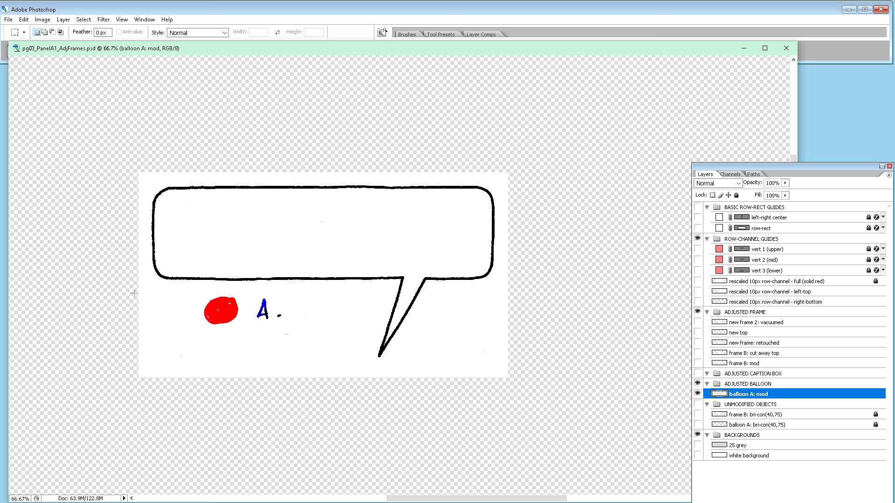
drag(135, 291, 367, 392)
key(Delete)
Delete the leftover white areas beside the balloon's tail and select the strip above it.
drag(527, 386, 432, 294)
key(Delete)
click(437, 380)
drag(444, 400, 410, 340)
key(Delete)
click(489, 400)
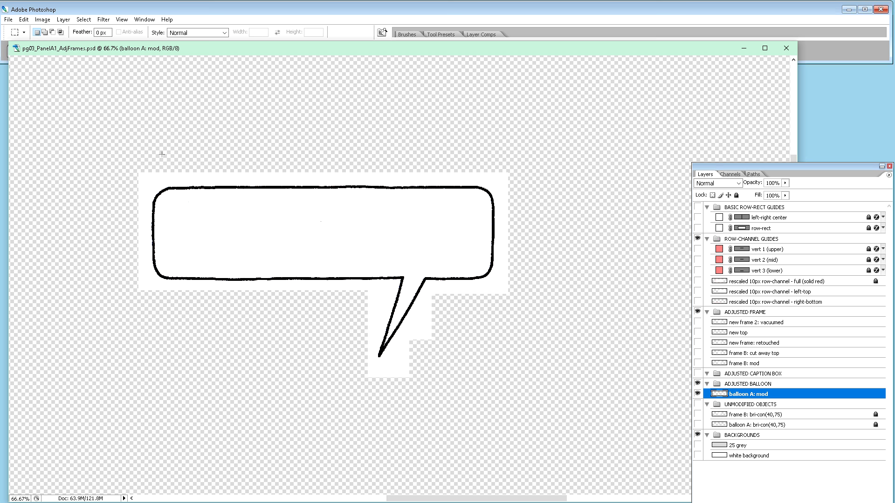
drag(119, 145, 572, 175)
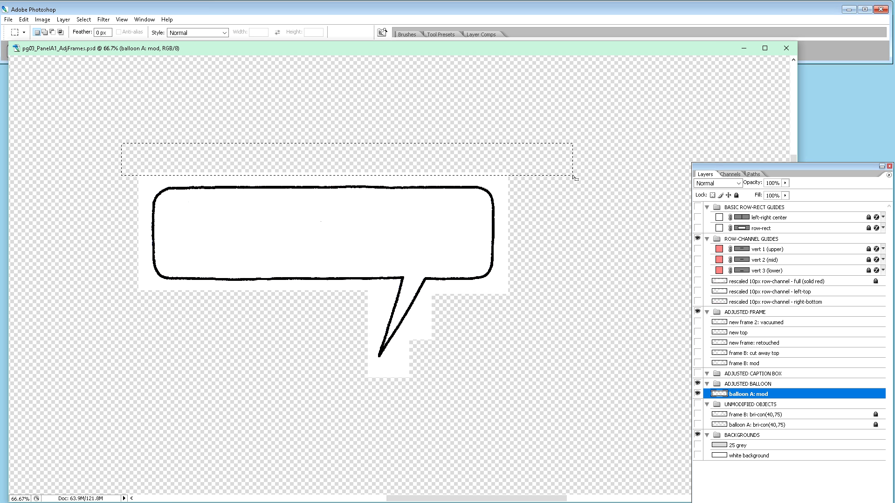
Deselect, zoom to 100%, and change the layer name from 'balloon A: mod' to 'balloon A: vacuumed'.
key(ctrl+d)
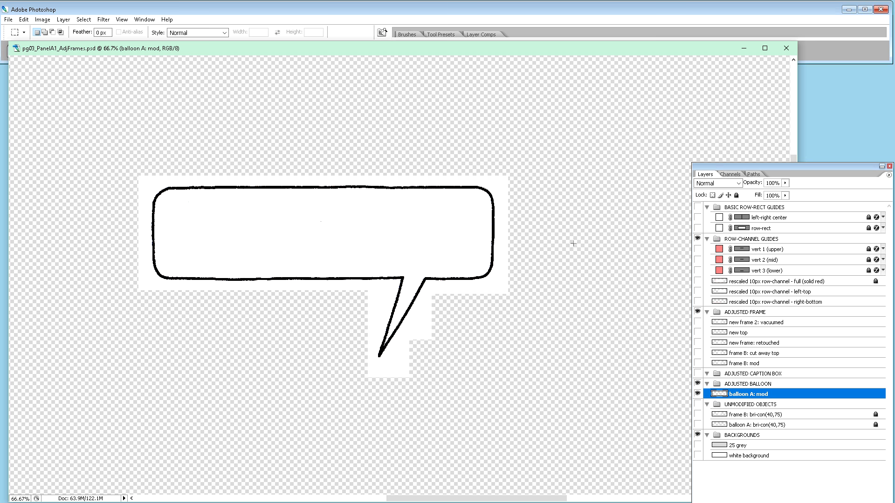
key(ctrl+plus)
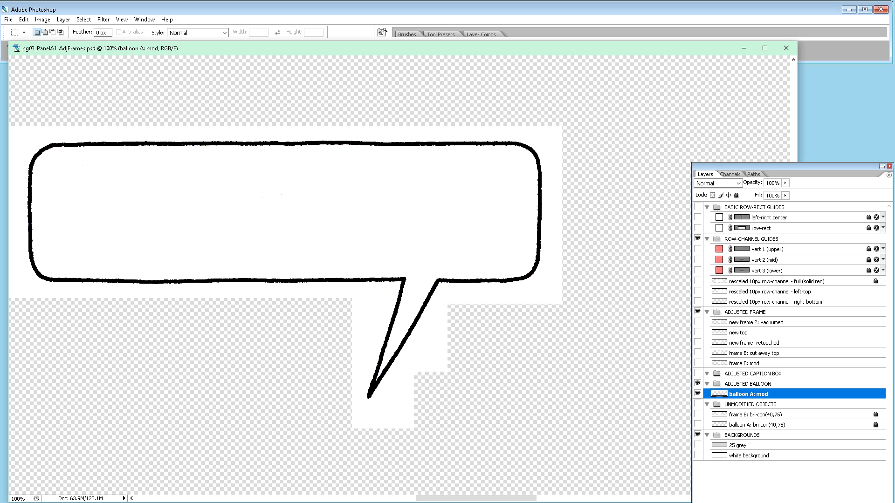
key(b)
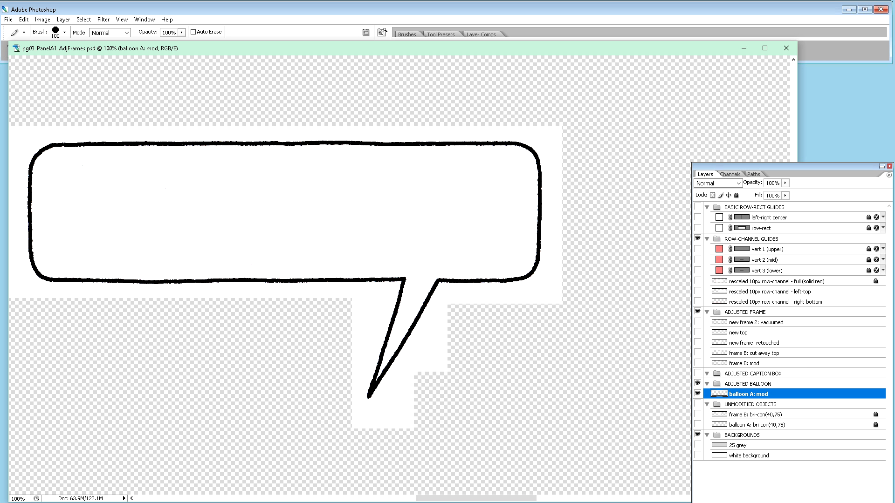
key(m)
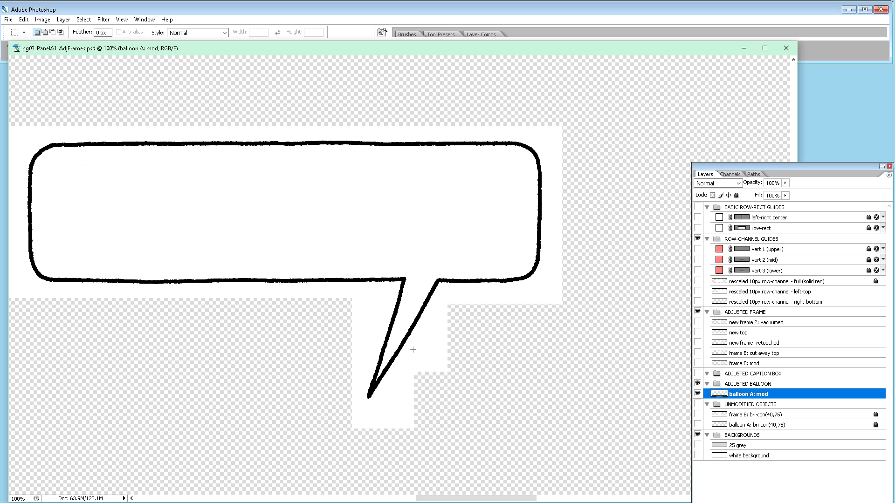
double_click(763, 394)
double_click(762, 394)
text(vacuumed)
key(Return)
Show the left-top and right-bottom row-channel guides, zoom out, and reselect balloon A: vacuumed.
click(697, 291)
click(697, 301)
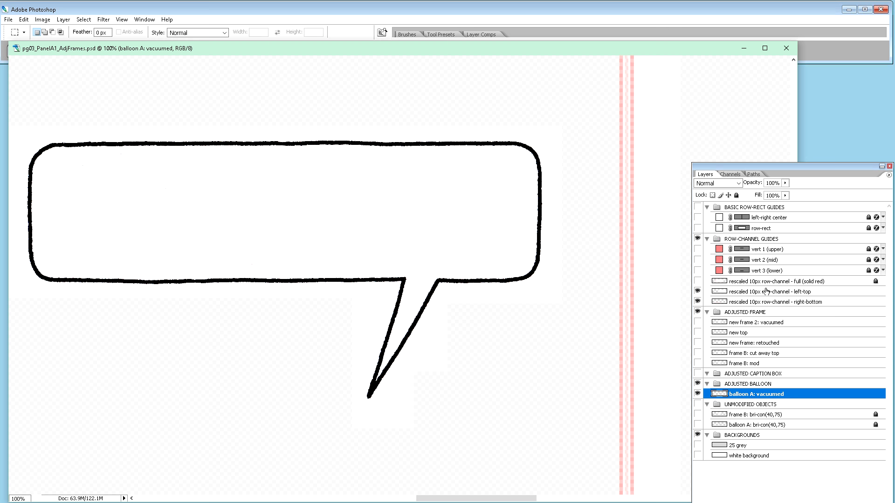
key(ctrl+minus)
key(ctrl+minus)
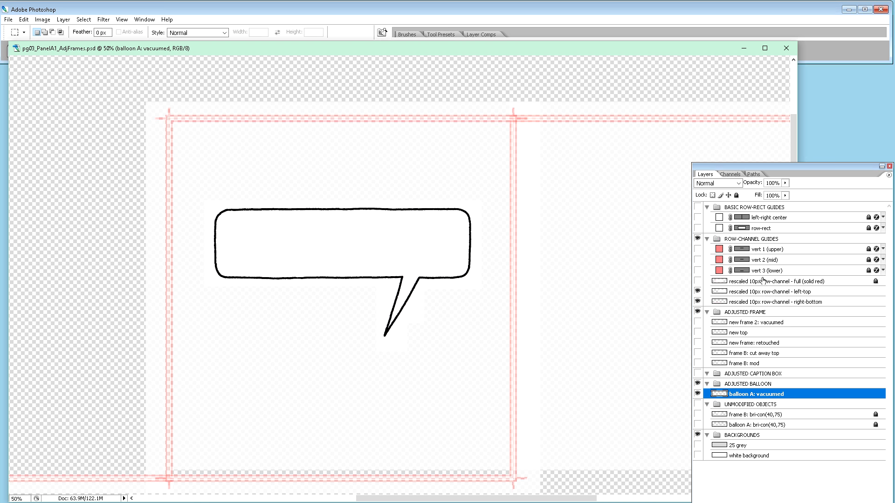
click(743, 386)
click(744, 394)
Nudge the speech balloon with Shift+arrow keys until it sits near the panel's top.
key(v)
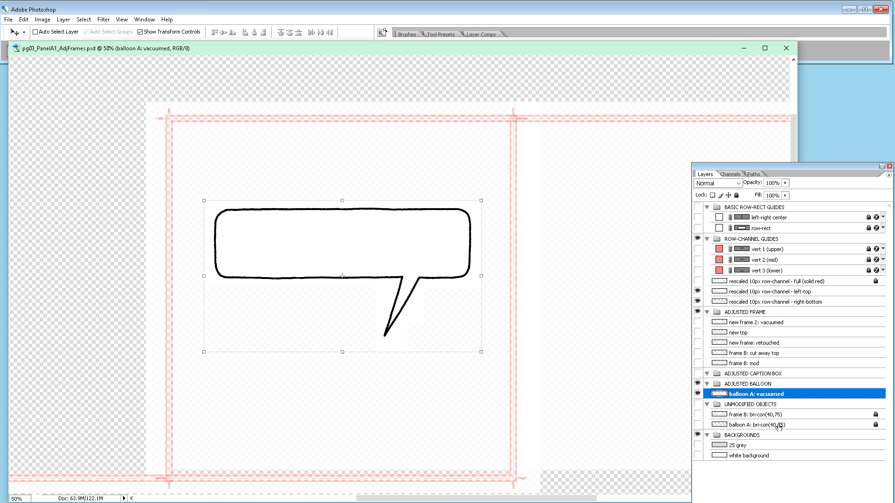
key(shift+Up)
key(shift+Up)
key(shift+Up)
key(shift+Up)
key(shift+Up)
key(shift+Up)
key(shift+Up)
key(shift+Up)
key(shift+Up)
key(shift+Up)
key(shift+Up)
key(shift+Up)
key(shift+Up)
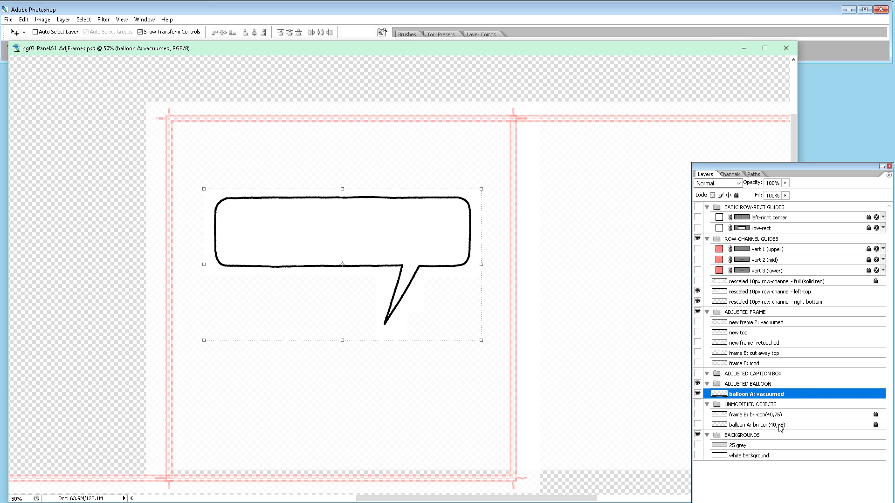
key(shift+Up)
key(shift+Up)
key(shift+Up)
key(shift+Up)
key(shift+Up)
key(shift+Up)
key(shift+Up)
key(shift+Up)
key(shift+Up)
key(shift+Up)
key(shift+Up)
key(shift+Up)
key(shift+Up)
key(shift+Up)
key(shift+Up)
key(shift+Up)
key(shift+Up)
key(shift+Up)
key(shift+Up)
key(shift+Up)
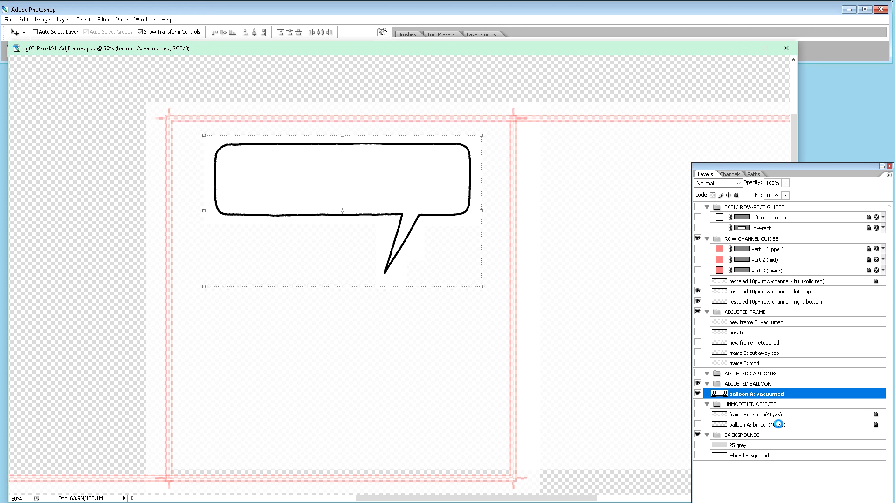
key(shift+Up)
key(shift+Up)
key(shift+Up)
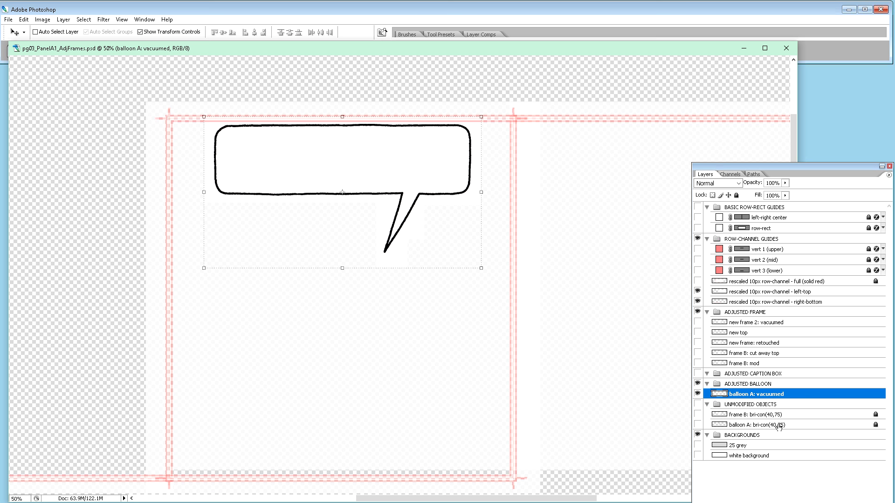
key(shift+Up)
key(shift+Up)
key(shift+Up)
key(shift+Up)
key(shift+Up)
key(shift+Up)
key(shift+Up)
key(shift+Up)
key(shift+Up)
key(shift+Up)
key(shift+Up)
key(shift+Up)
key(shift+Up)
key(shift+Up)
key(shift+Up)
key(shift+Up)
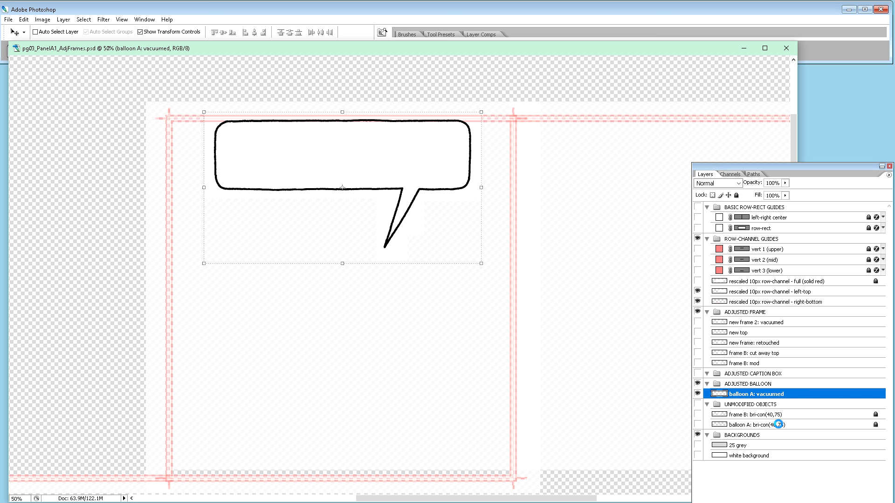
key(shift+Up)
key(shift+Up)
key(shift+Up)
key(shift+Up)
key(shift+Up)
key(shift+Up)
key(shift+Up)
key(shift+Up)
key(shift+Up)
key(shift+Up)
key(shift+Up)
key(shift+Up)
key(shift+Up)
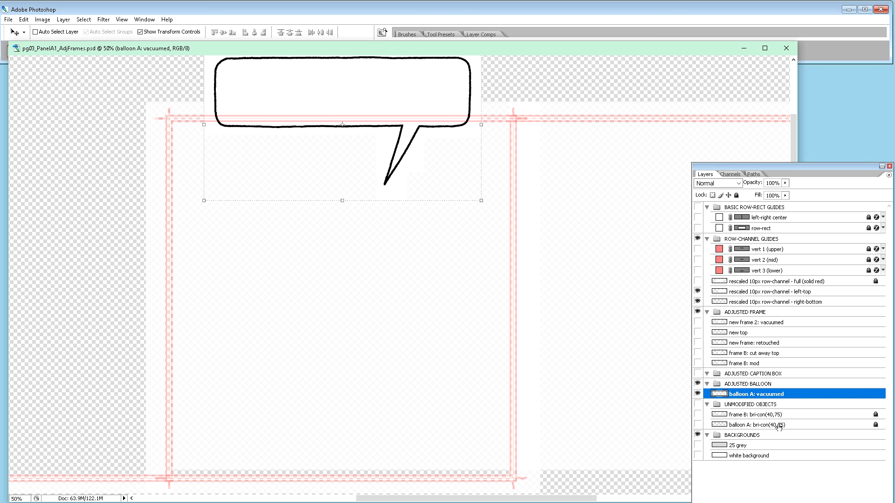
key(shift+Down)
key(shift+Down)
key(shift+Down)
key(shift+Down)
key(shift+Down)
key(shift+Down)
key(shift+Down)
key(shift+Down)
key(shift+Down)
key(shift+Down)
key(shift+Down)
key(shift+Down)
key(shift+Down)
key(shift+Down)
key(shift+Down)
key(shift+Down)
key(shift+Down)
key(shift+Down)
key(shift+Down)
key(shift+Down)
key(shift+Down)
key(shift+Down)
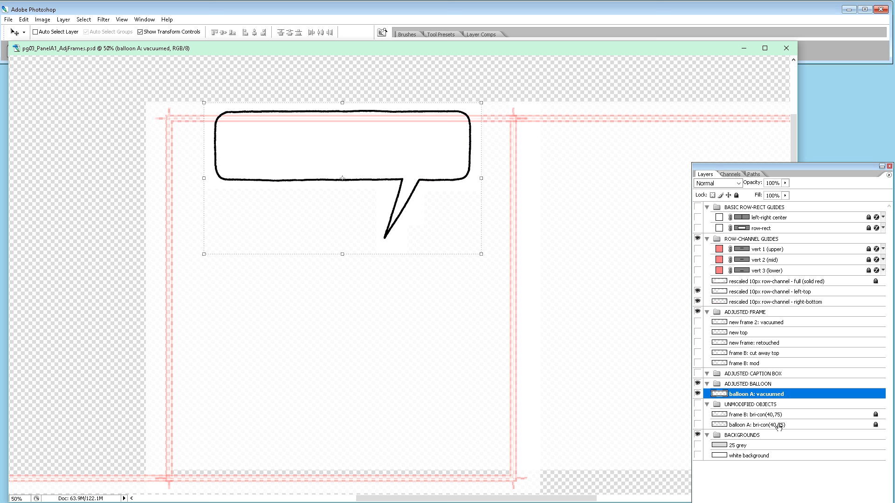
key(shift+Down)
key(shift+Down)
key(shift+Down)
key(shift+Down)
key(shift+Down)
key(shift+Down)
key(shift+Down)
key(shift+Down)
key(shift+Down)
key(shift+Down)
key(shift+Down)
key(shift+Down)
key(shift+Down)
key(shift+Down)
key(shift+Down)
key(shift+Down)
key(shift+Down)
key(shift+Down)
key(shift+Down)
key(shift+Down)
key(shift+Down)
key(shift+Down)
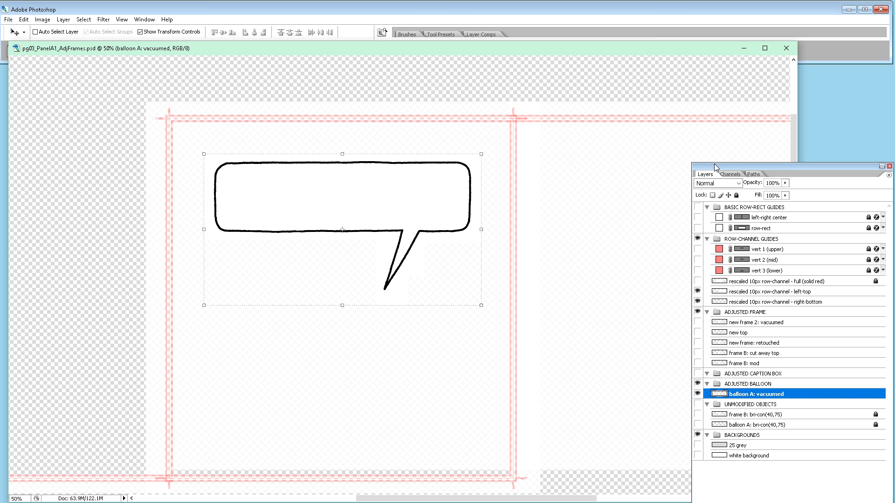
drag(606, 53, 701, 109)
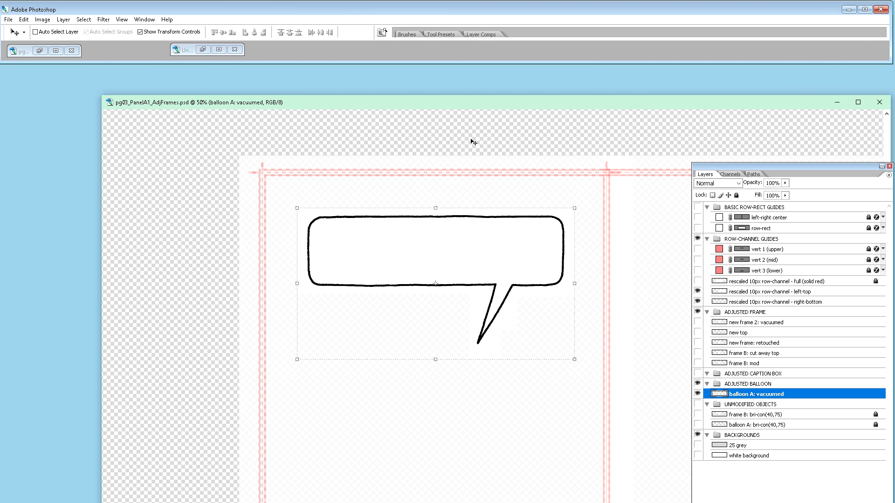
Arrange windows so the FinPanel comic panel sits behind and beside the AdjFrames document.
drag(485, 104, 549, 111)
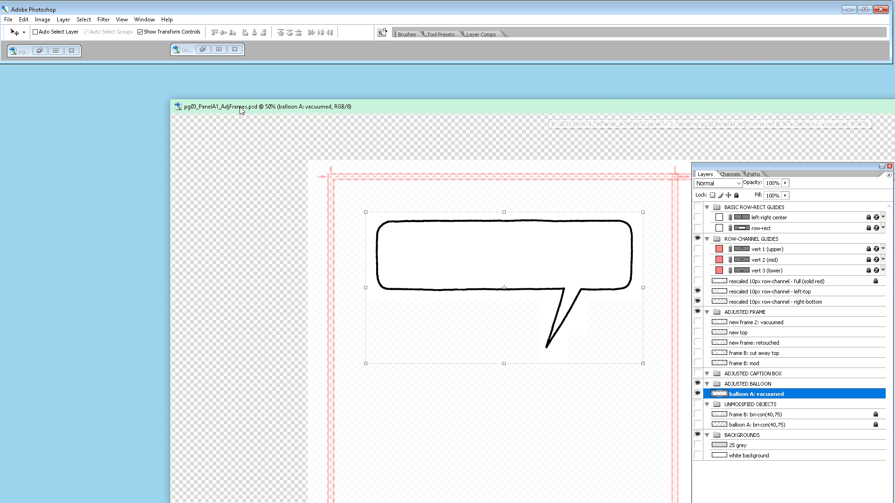
click(145, 21)
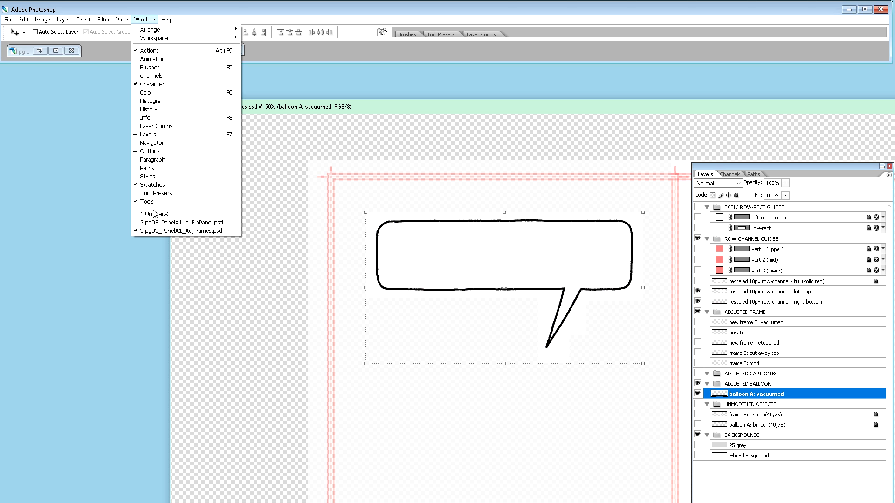
click(155, 222)
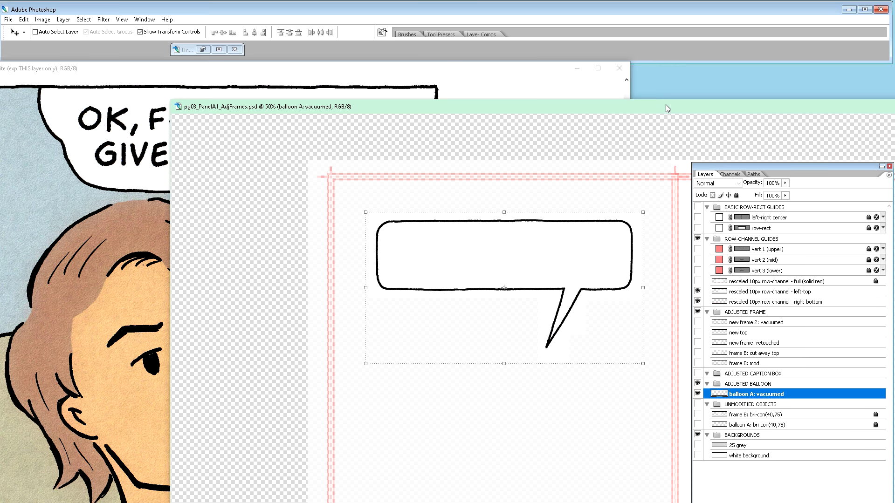
click(667, 108)
drag(446, 108, 403, 90)
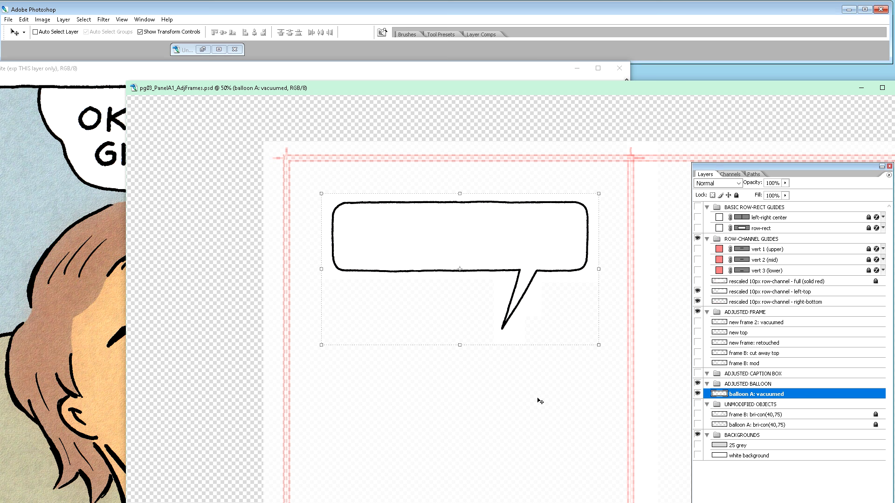
Marquee-select a box around the speech balloon and move the frames window to reveal the comic.
key(m)
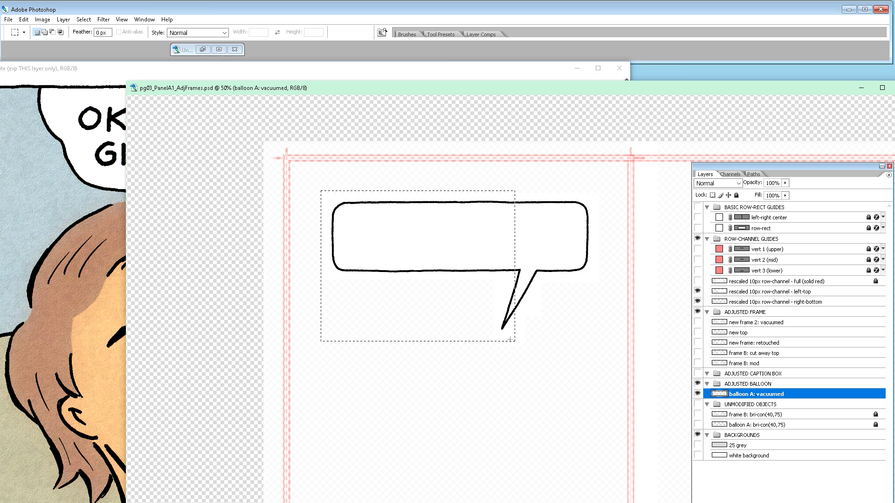
drag(579, 332, 599, 335)
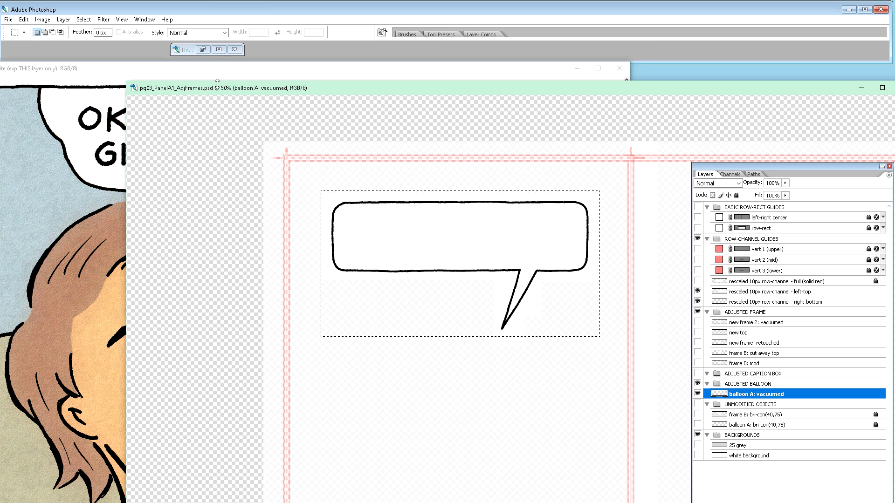
drag(219, 88, 415, 120)
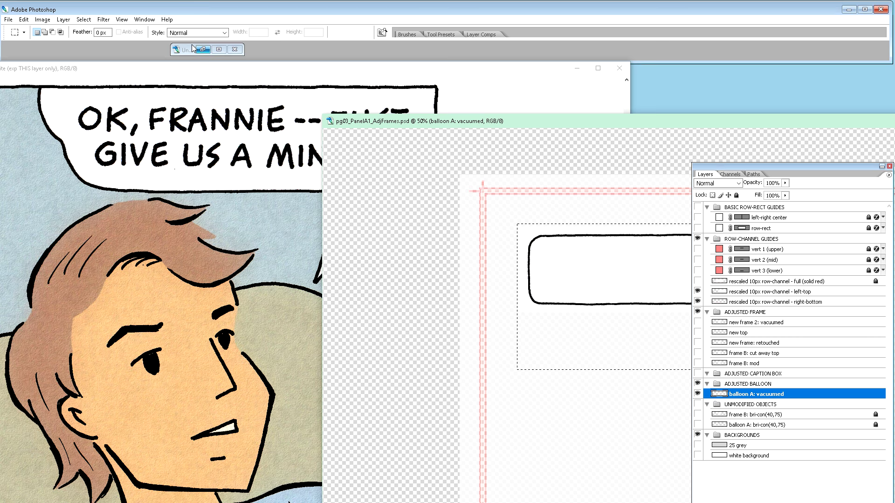
click(144, 19)
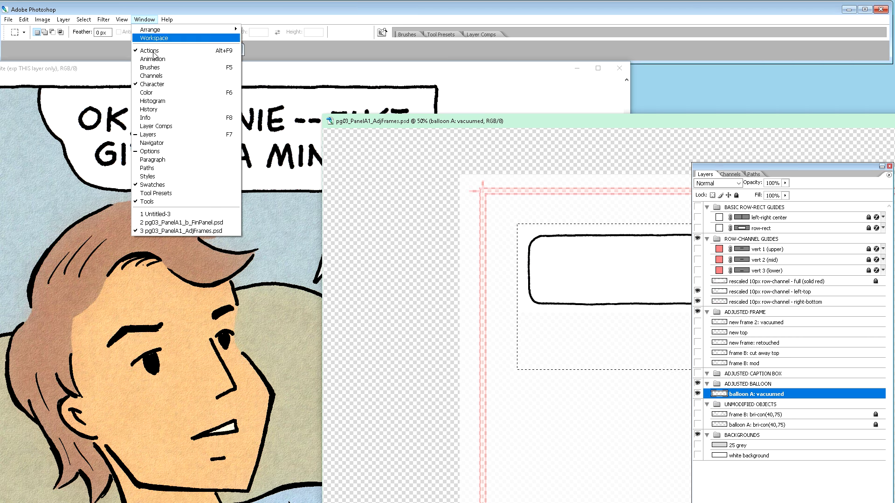
Bring the FinPanel comic panel forward, widen its window and scroll through its layers.
click(211, 225)
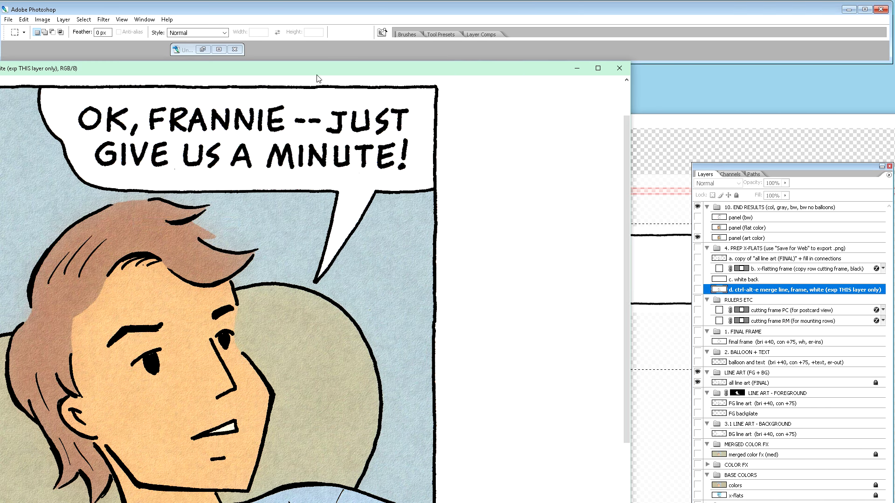
drag(306, 71, 365, 59)
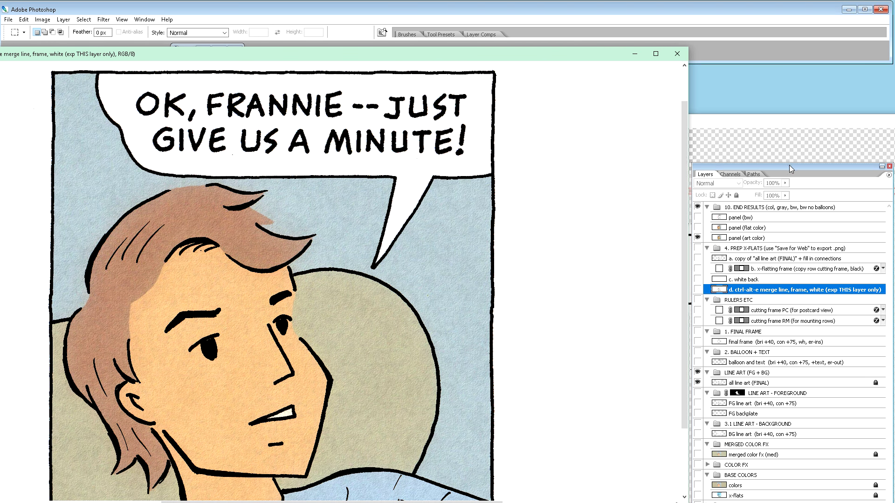
drag(767, 61, 784, 44)
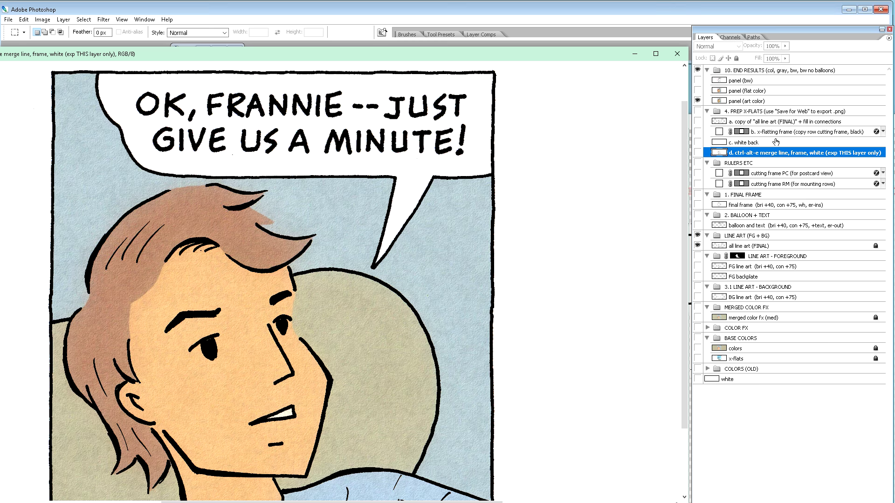
scroll(795, 229, up, 2)
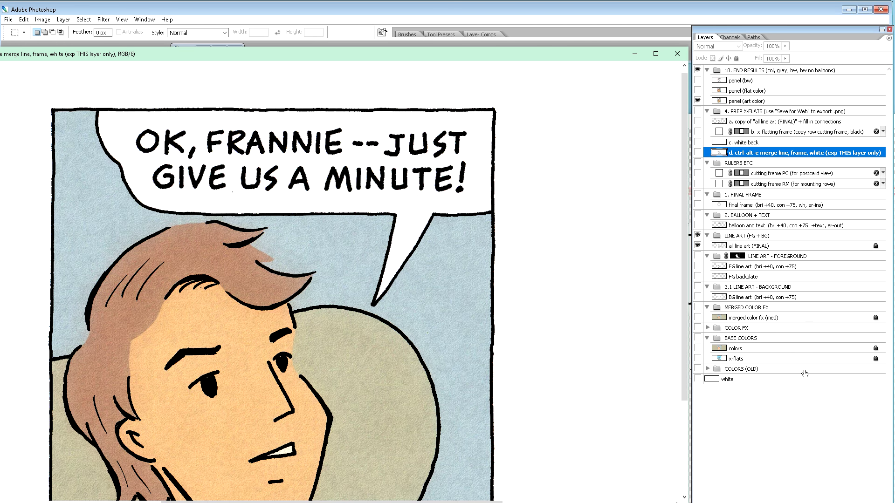
click(804, 414)
scroll(813, 390, up, 1)
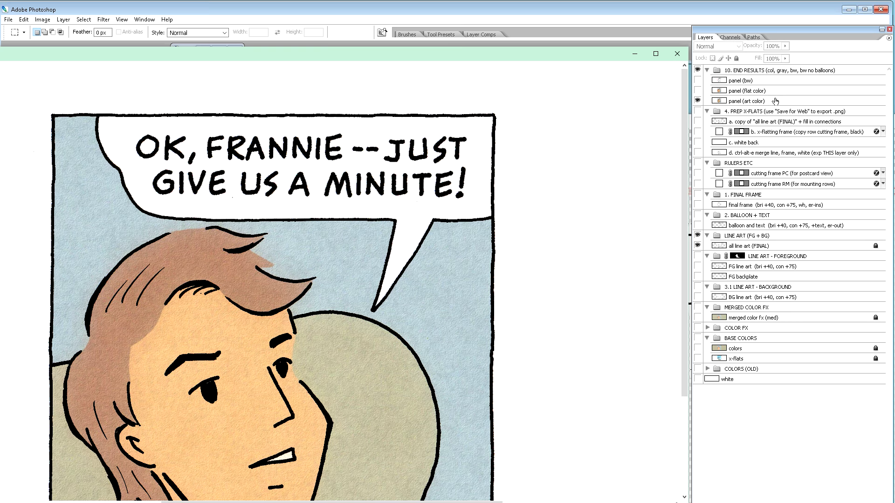
click(800, 70)
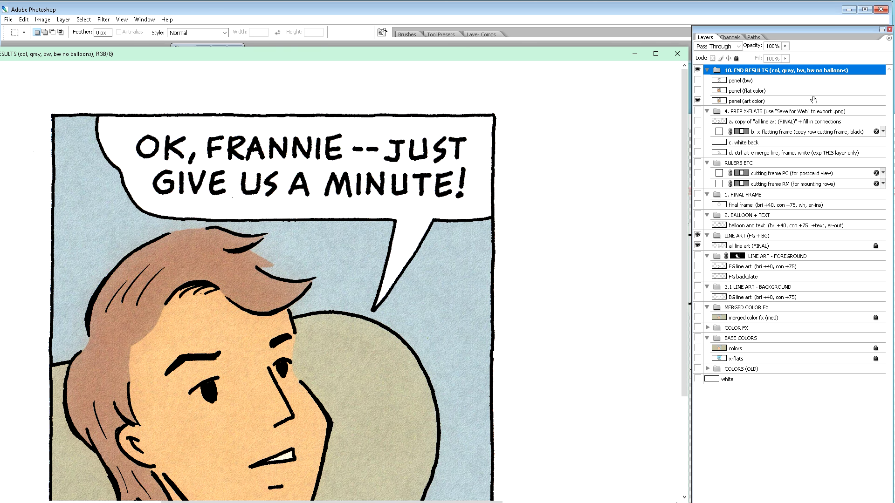
scroll(822, 97, down, 1)
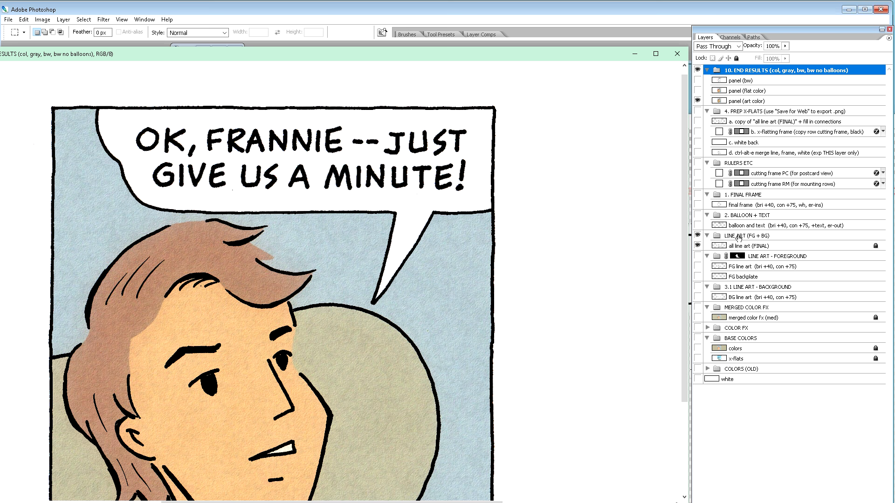
Enlarge the comic window and add a new group above LINE ART (FG + BG).
double_click(502, 55)
drag(489, 136, 527, 49)
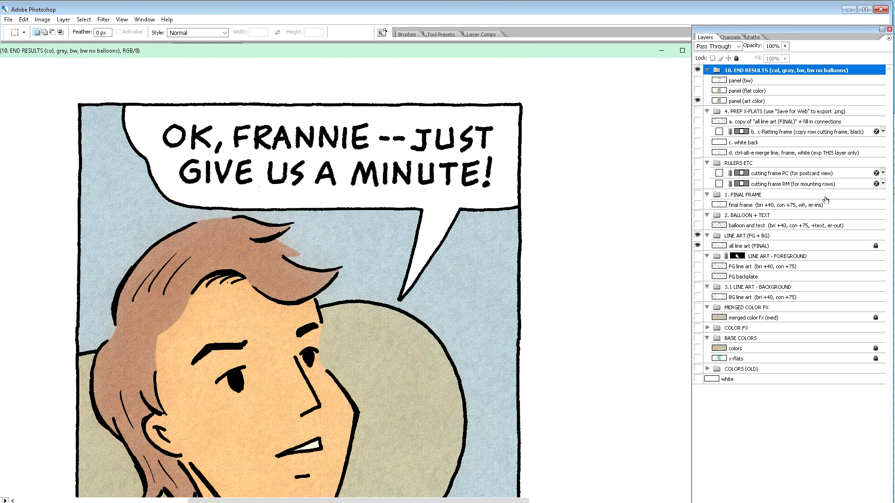
click(754, 236)
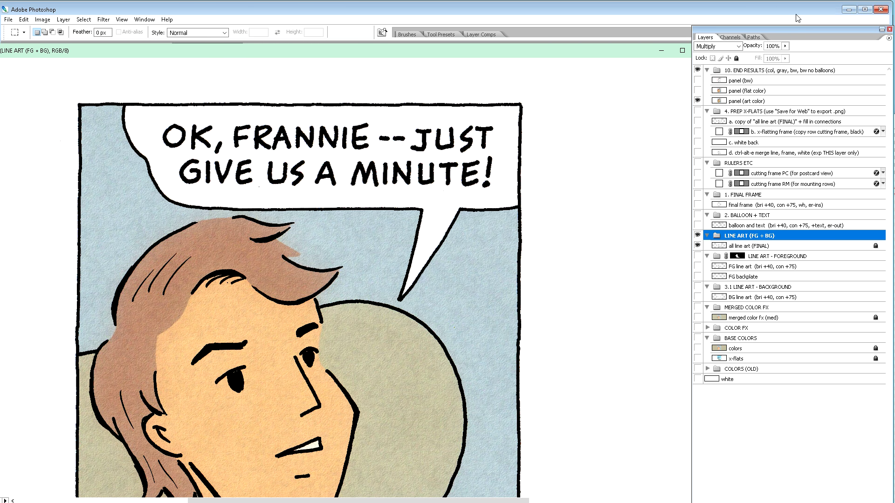
drag(798, 17, 799, 18)
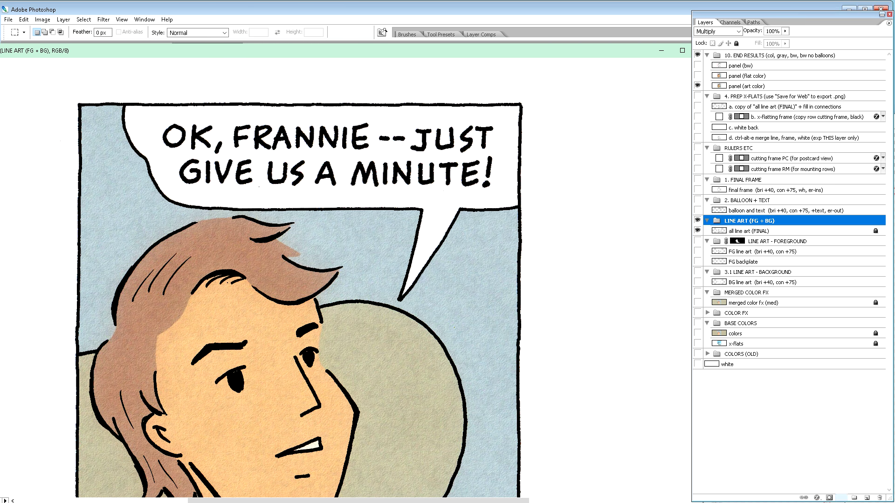
click(854, 497)
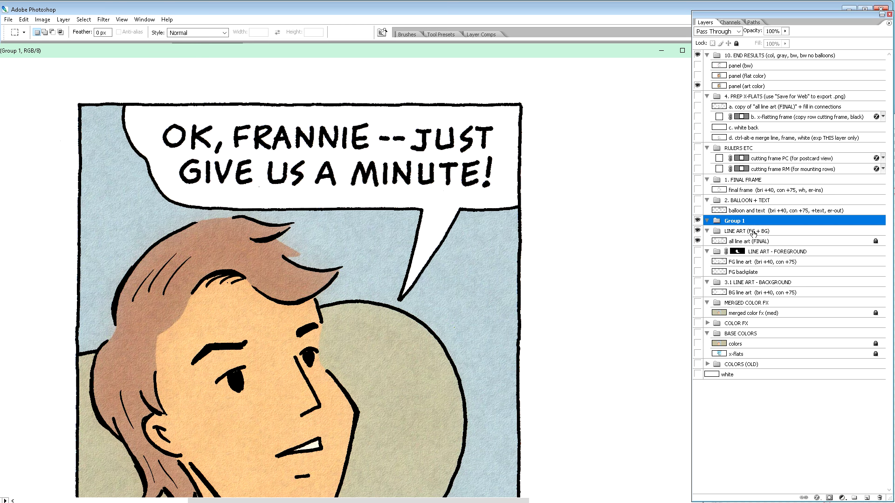
Rename Group 1 to BALLOON and add an empty Layer 1 inside it.
double_click(735, 220)
text(BALLOON)
key(Return)
key(ctrl+alt+shift+n)
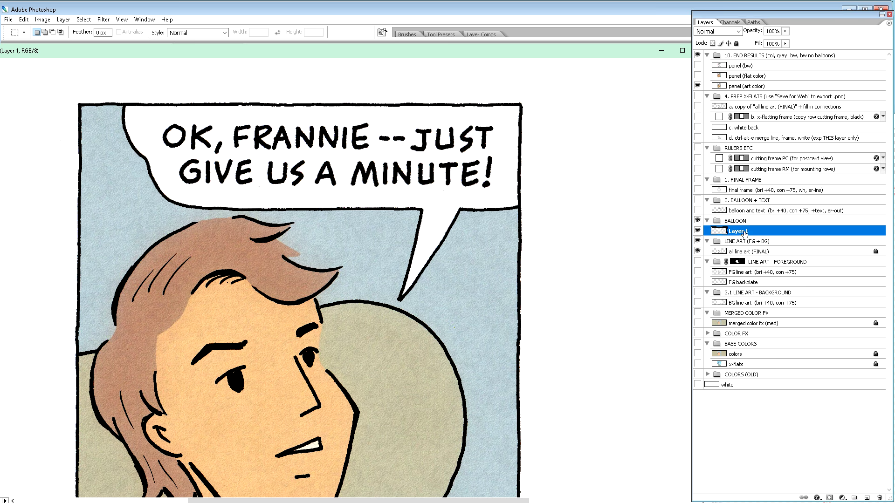
double_click(743, 232)
click(462, 63)
Restore the comic panel window to floating size and reposition it over the AdjFrames document.
drag(465, 51, 421, 207)
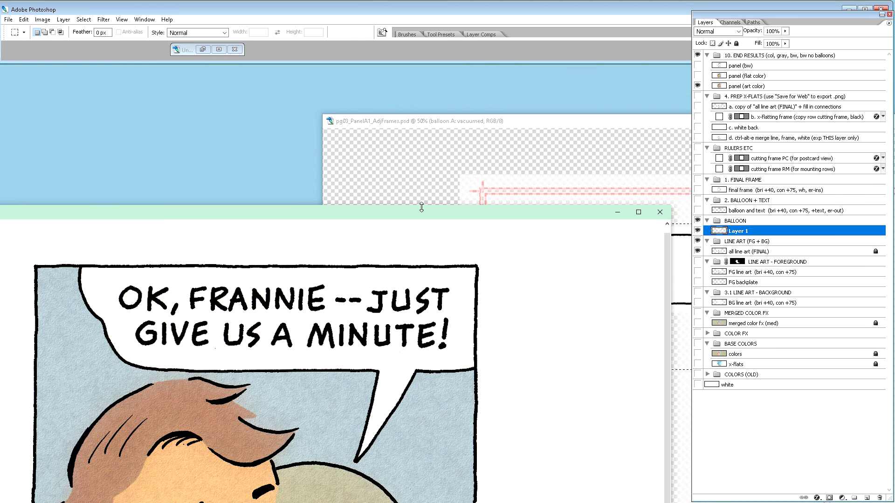
click(429, 124)
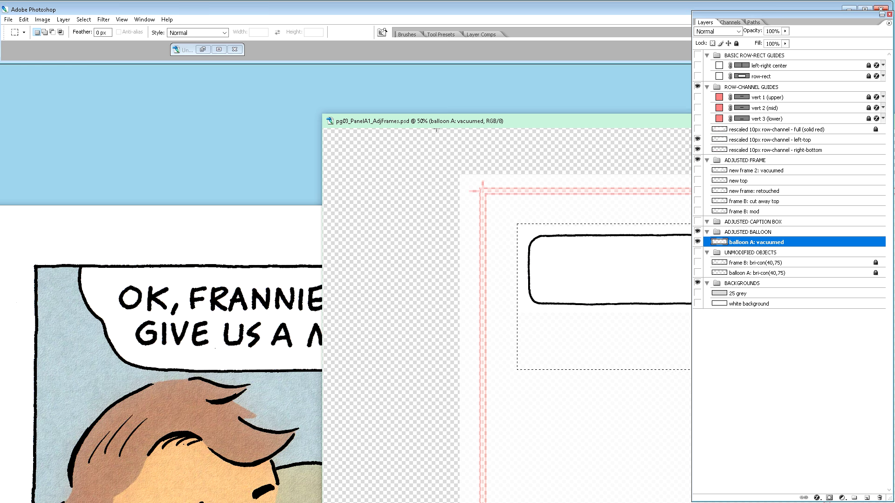
click(294, 213)
drag(294, 214, 340, 73)
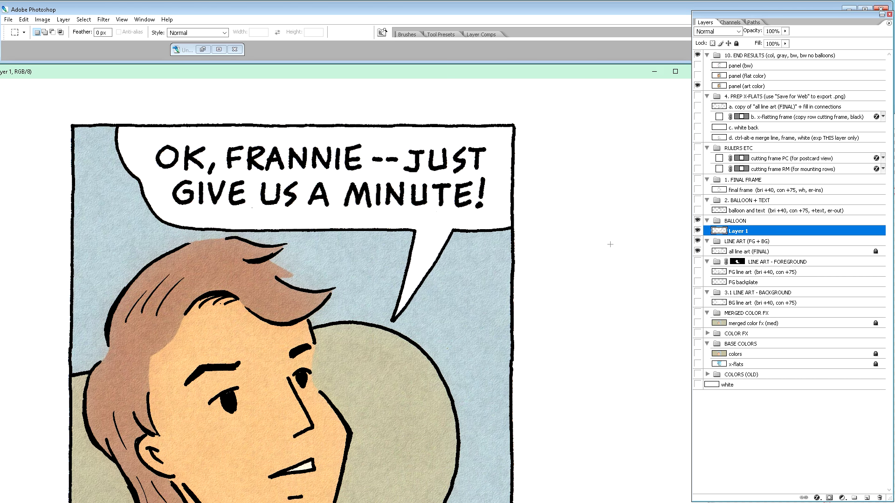
Name Layer 1 'balloon A: from "AdjFrames" (not downscaled)'.
double_click(741, 231)
text(balloon A: from "AdjFra)
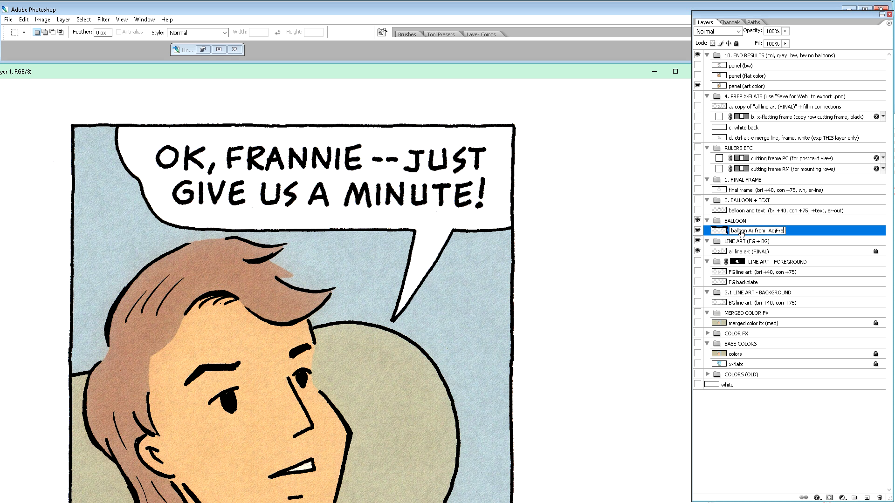
text(mes" (not downscaled))
key(Return)
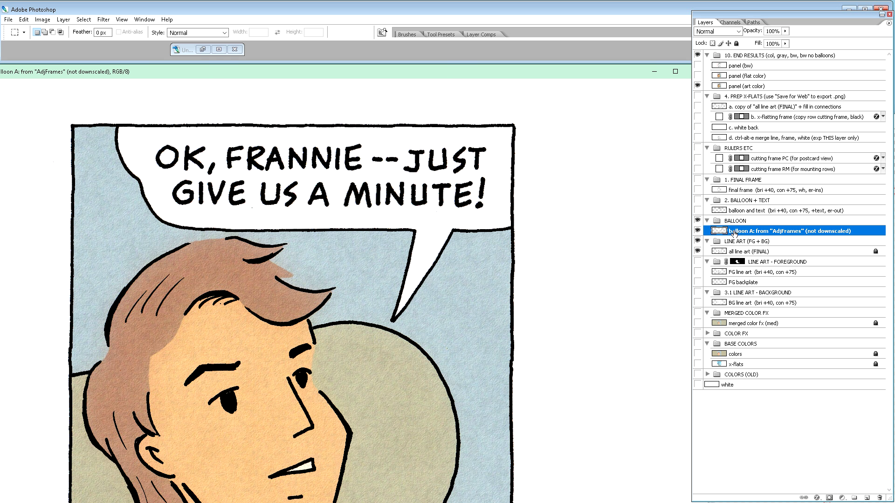
Duplicate the balloon layer and rename the copy 'balloon A: downscaled, moved'.
key(ctrl+j)
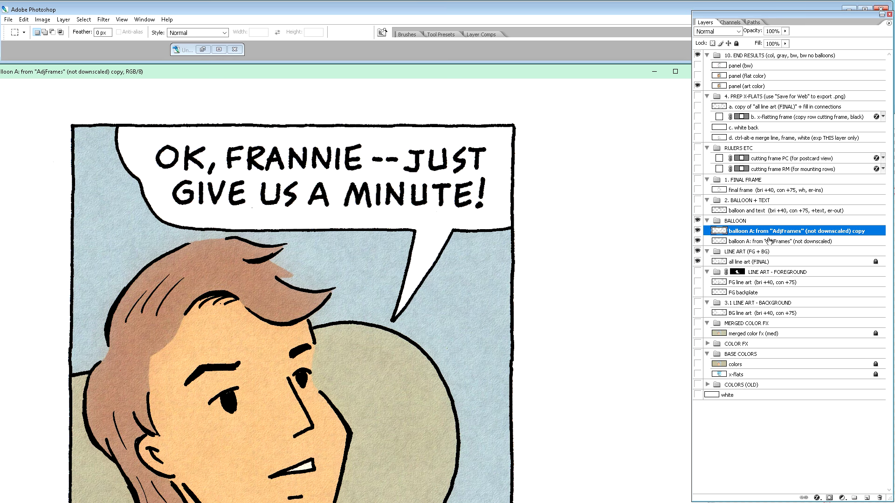
double_click(752, 232)
drag(755, 232, 800, 229)
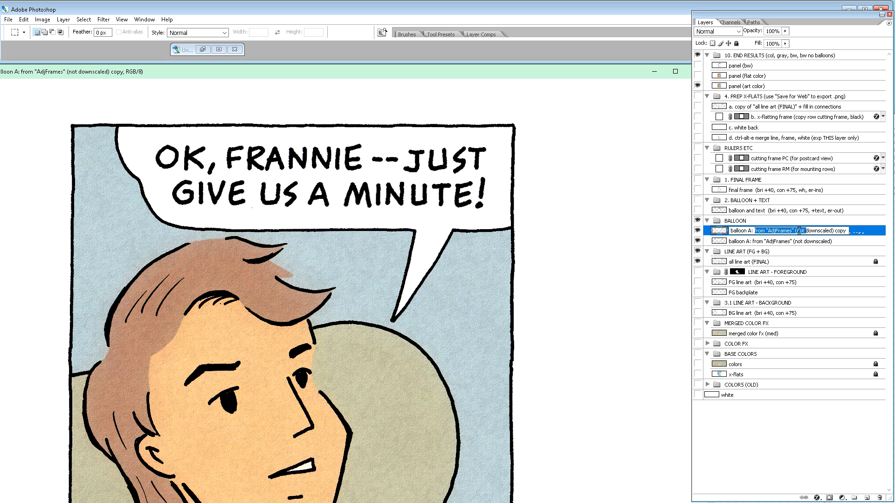
key(BackSpace)
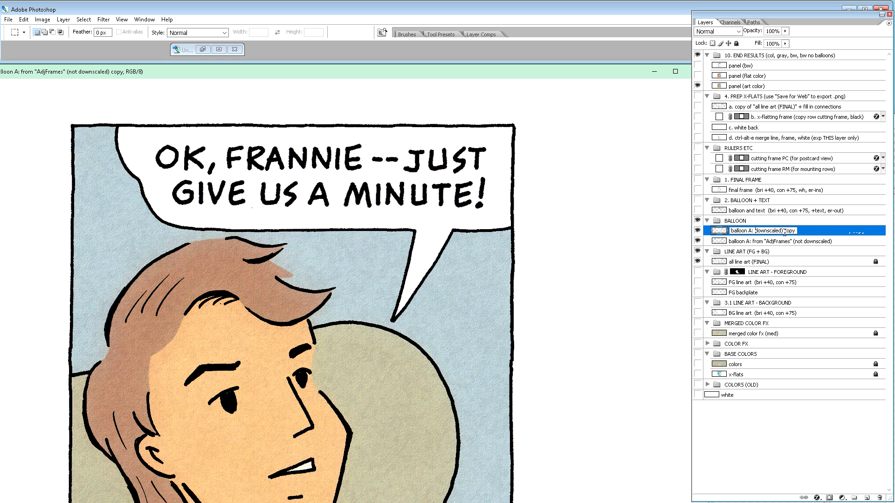
drag(781, 231, 816, 238)
text(, moved)
key(Return)
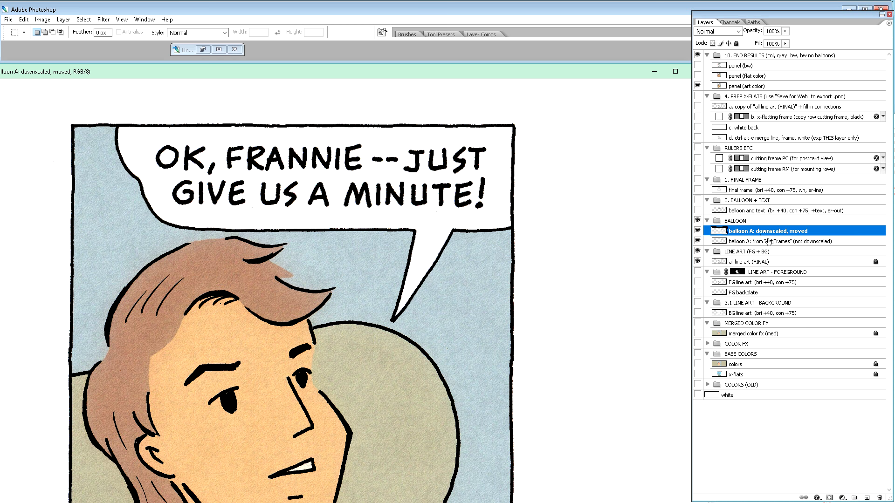
click(767, 241)
key(alt+])
Create a new layer group named FRAME above 1. FINAL FRAME.
click(747, 180)
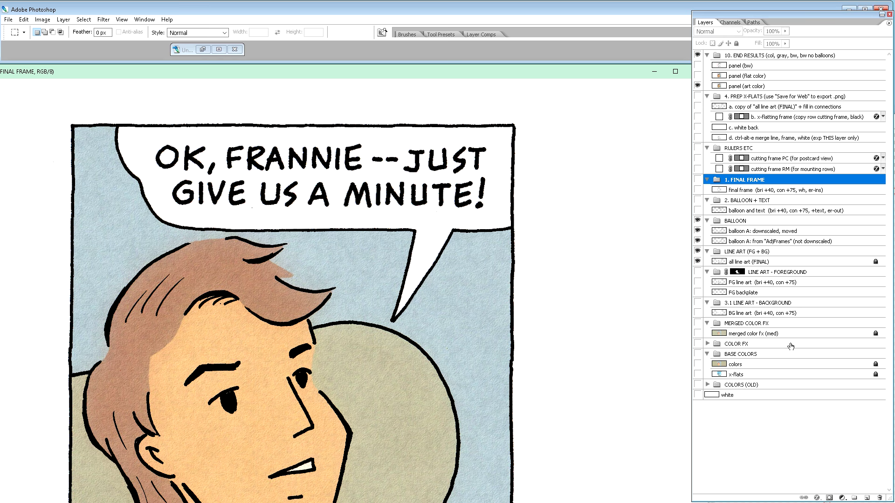
click(854, 498)
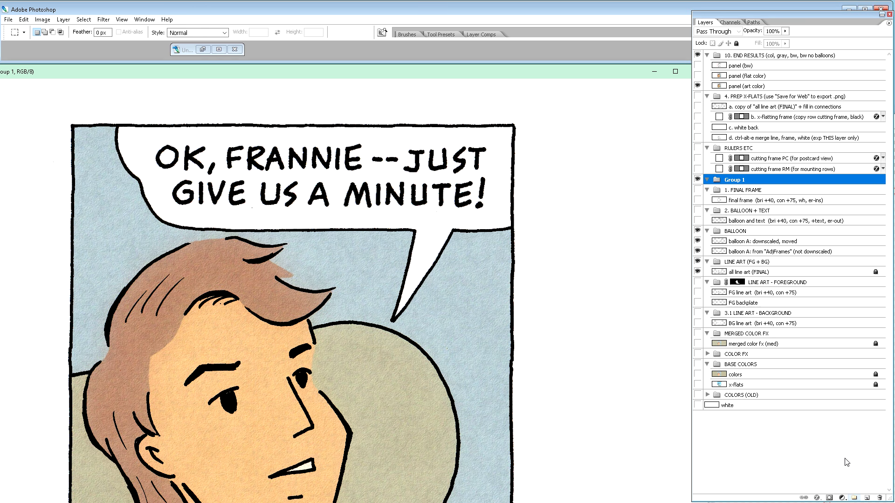
double_click(735, 179)
text(FRAME)
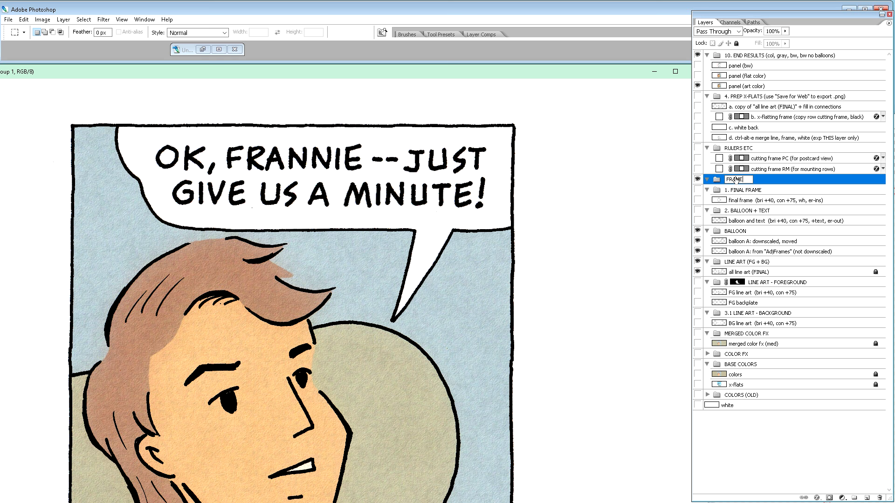
key(Return)
Move 1. FINAL FRAME through 2. BALLOON + TEXT below the balloon layers, then bring AdjFrames forward.
click(750, 191)
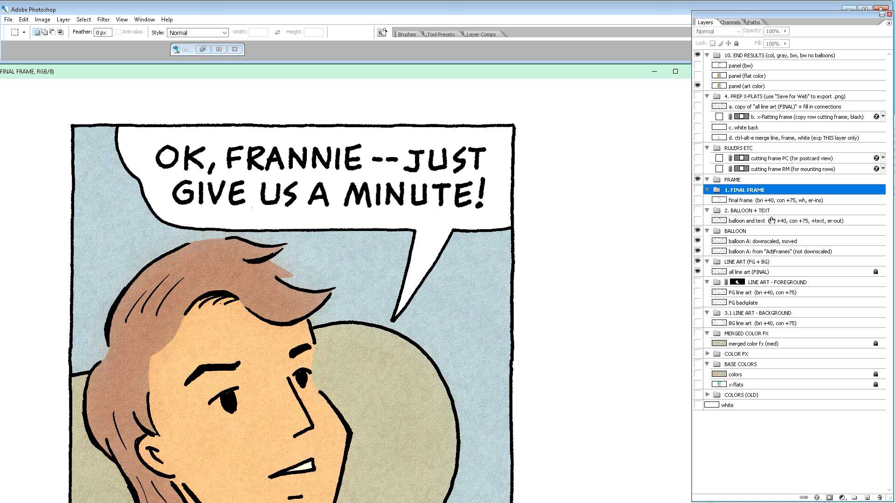
click(749, 211)
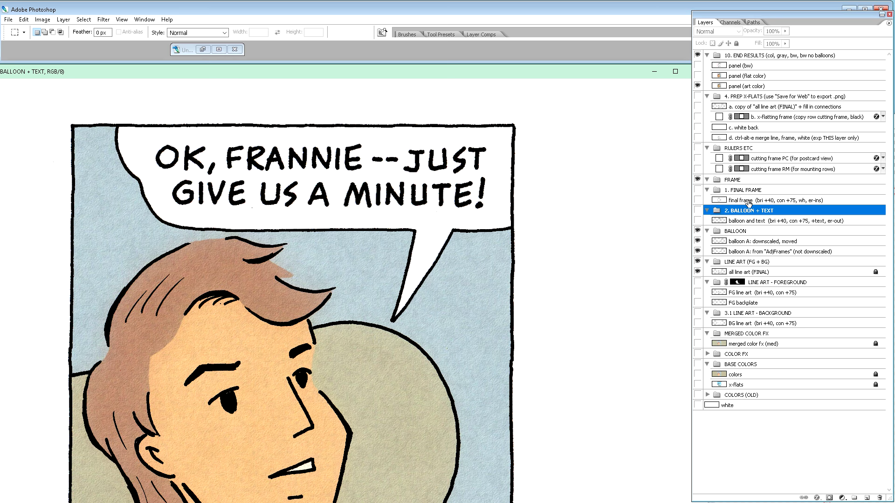
click(730, 182)
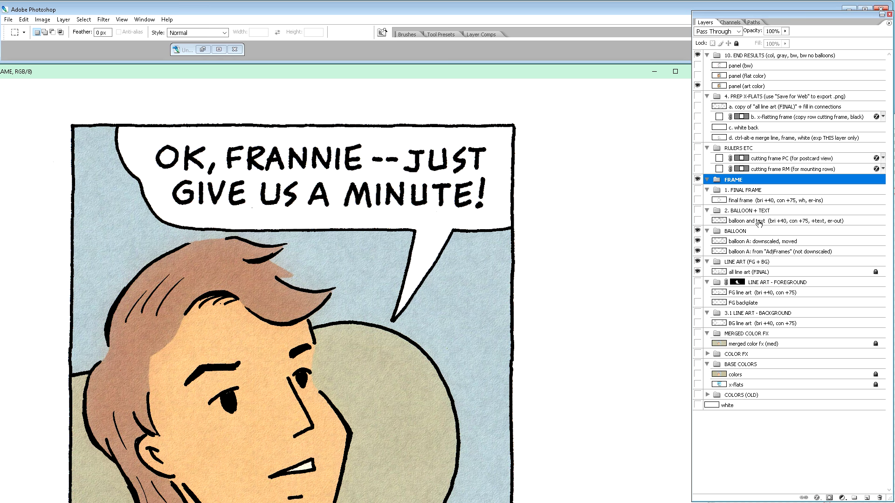
click(747, 192)
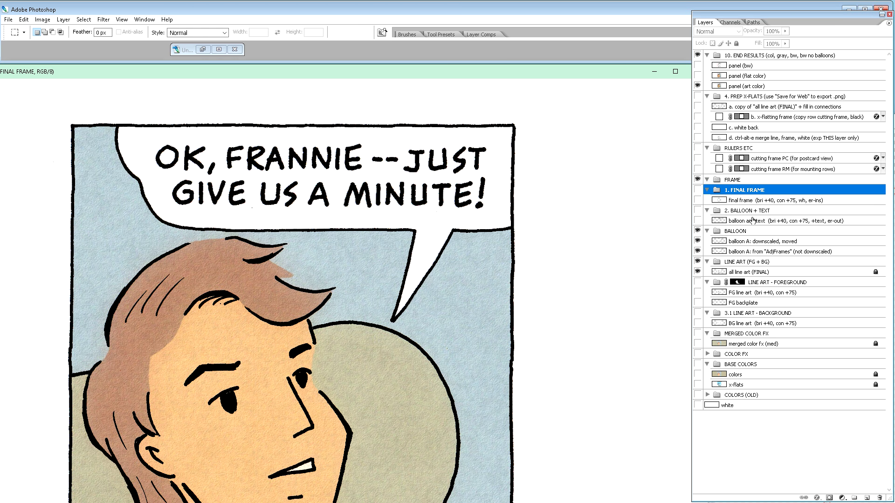
shift+click(751, 220)
drag(747, 192, 754, 257)
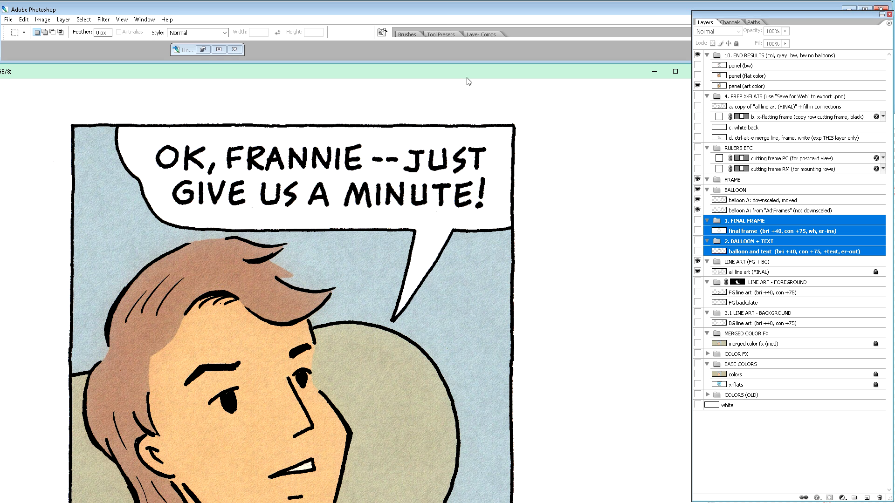
drag(471, 76, 459, 214)
drag(507, 126, 287, 60)
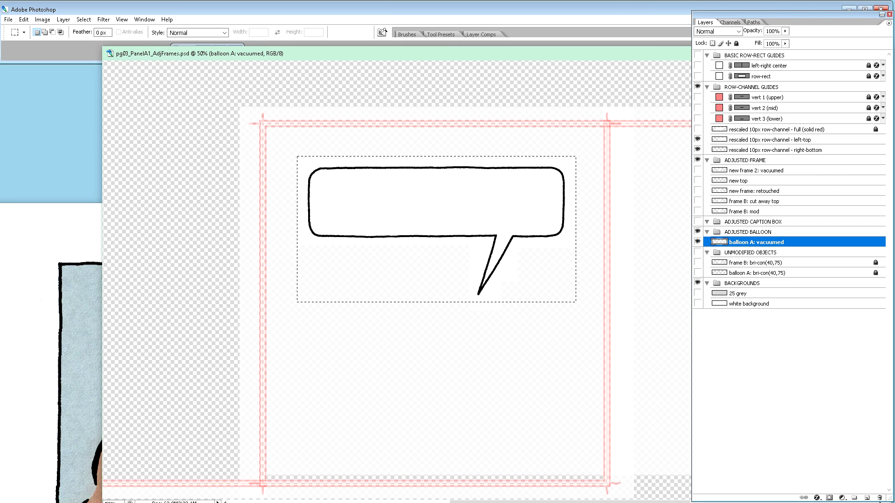
In AdjFrames, show only the 'new frame 2: vacuumed' layer, hiding the vacuumed speech balloon.
click(696, 242)
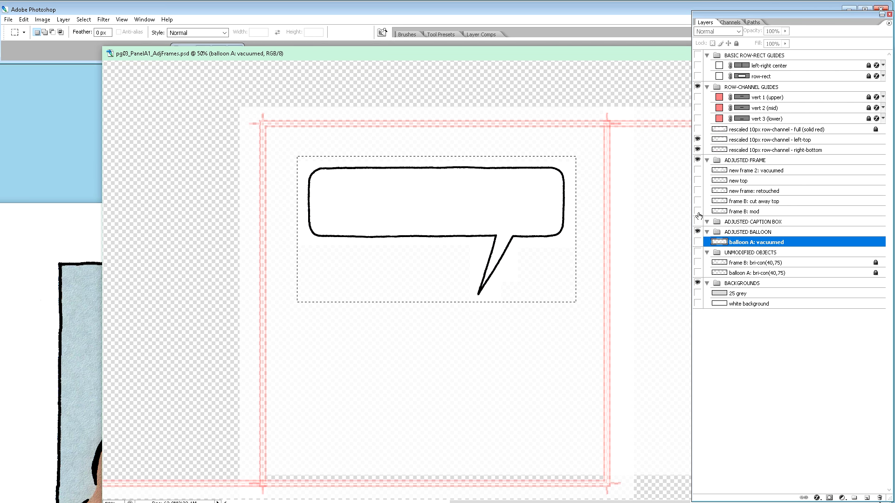
click(709, 161)
click(697, 170)
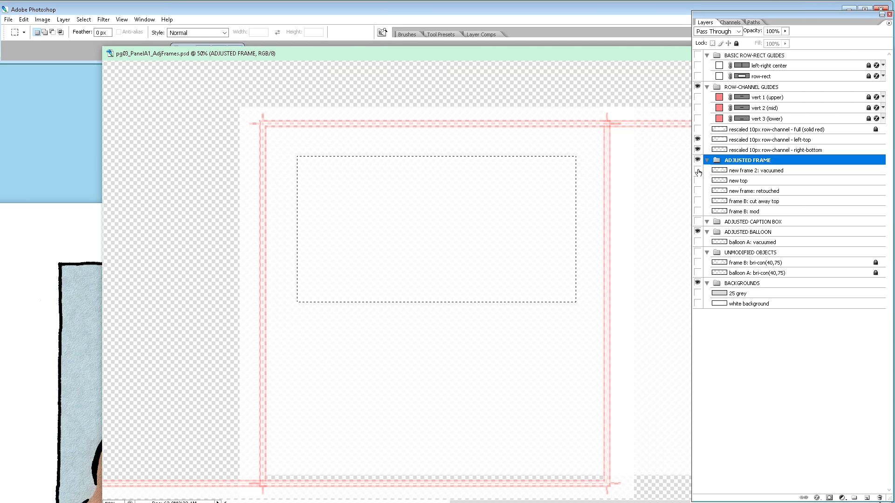
click(750, 172)
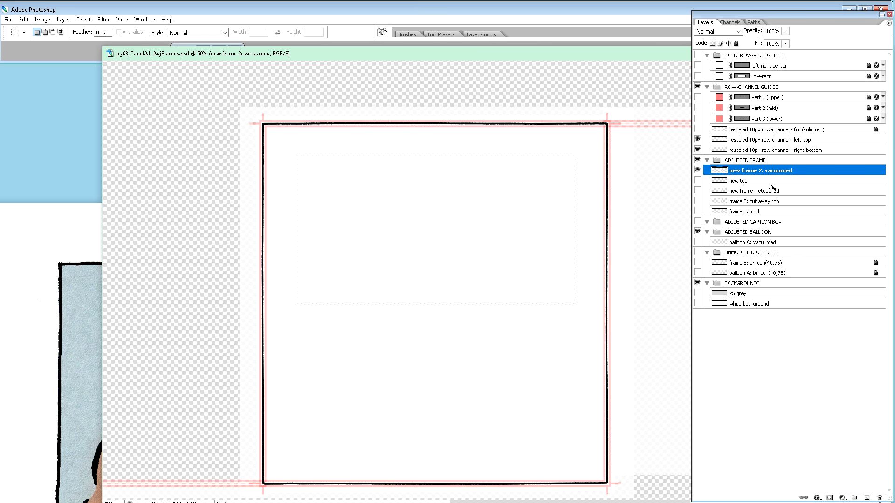
alt+click(697, 170)
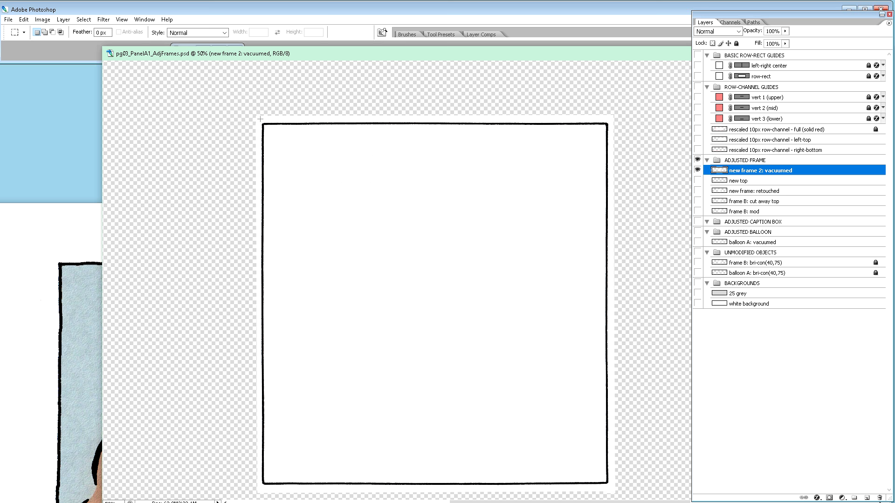
Draw a rectangular marquee around the whole vacuumed frame, then return to the comic panel.
drag(367, 248, 475, 386)
drag(602, 469, 611, 489)
click(56, 219)
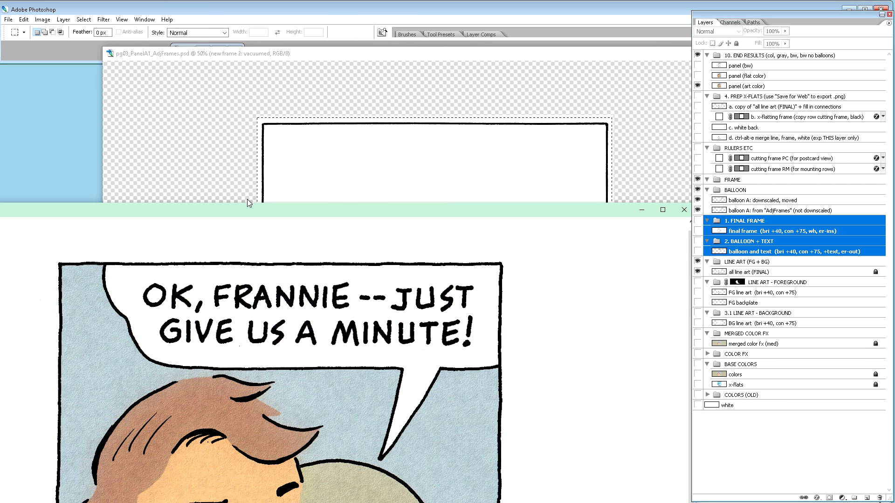
Enlarge the comic panel window and add a new layer inside the FRAME group.
drag(250, 209, 286, 49)
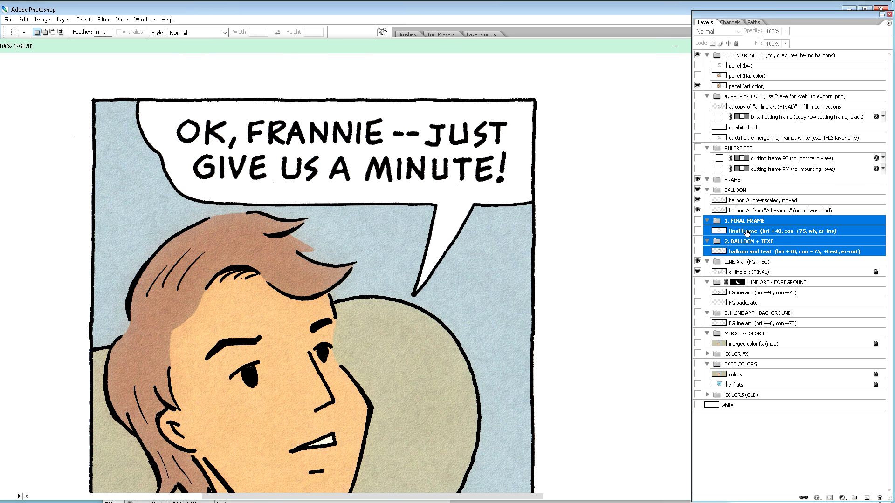
click(732, 180)
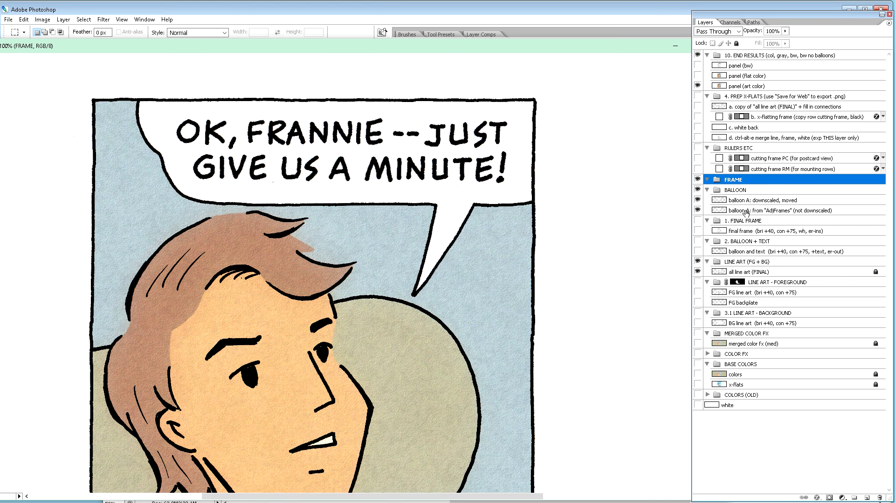
key(ctrl+shift+alt+n)
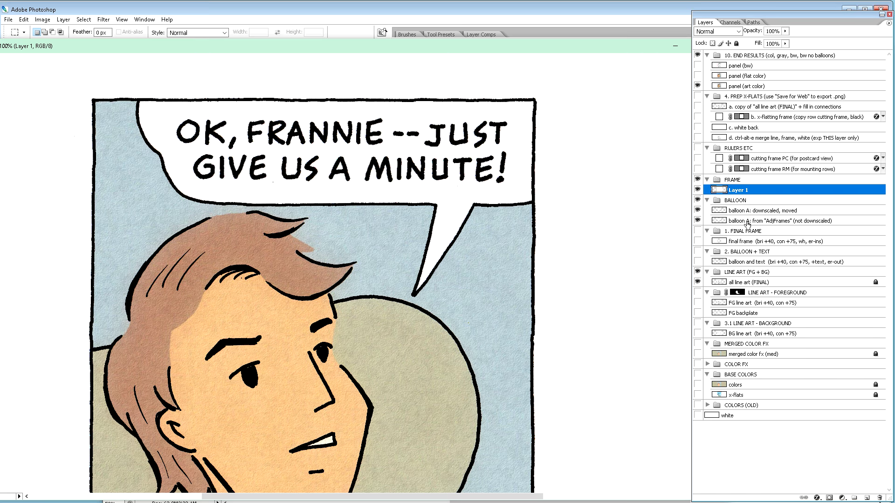
Rename the new layer 'frame B: from "AdjFrames" (not downscaled)' and bring AdjFrames forward.
double_click(746, 222)
key(ctrl+c)
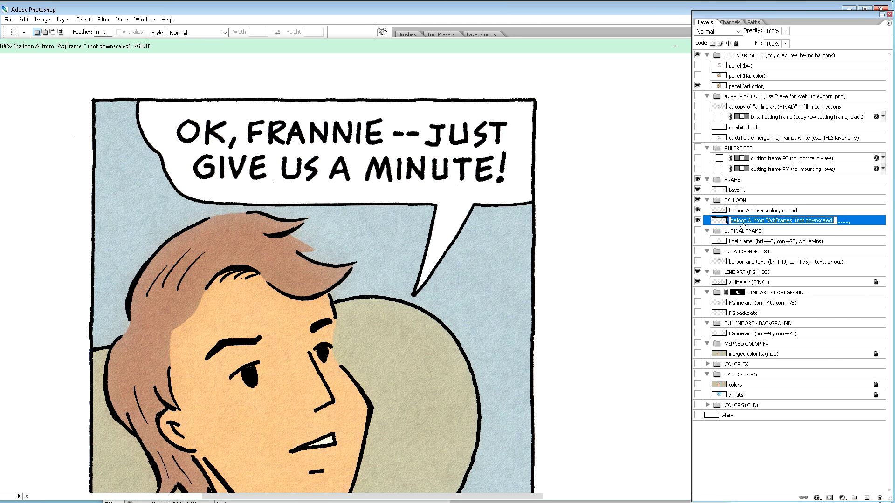
double_click(736, 190)
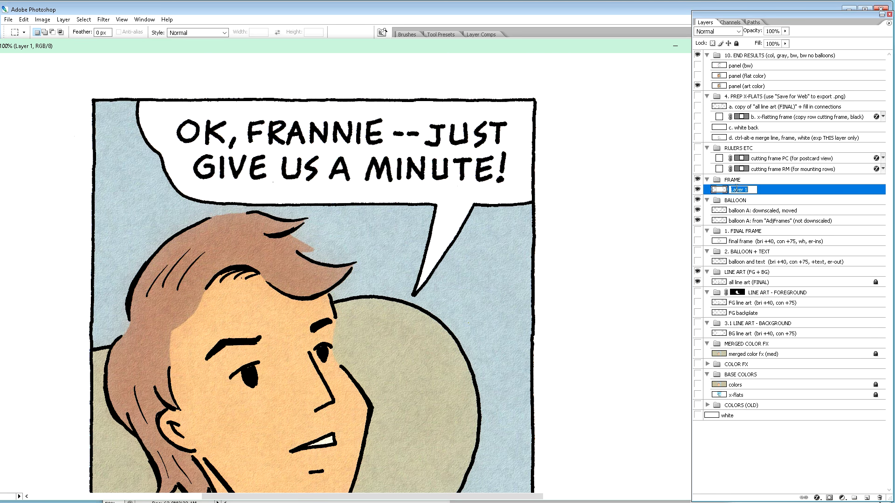
key(ctrl+v)
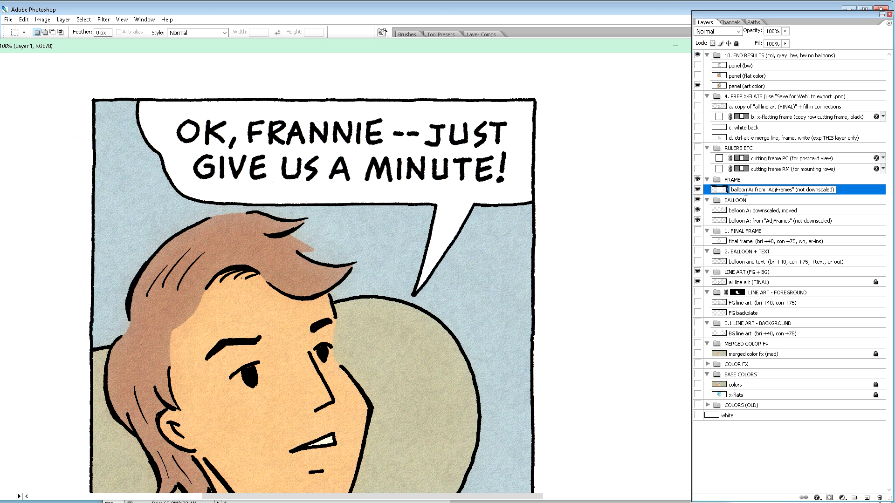
drag(752, 189, 709, 189)
text(frame B)
click(739, 200)
drag(437, 48, 506, 397)
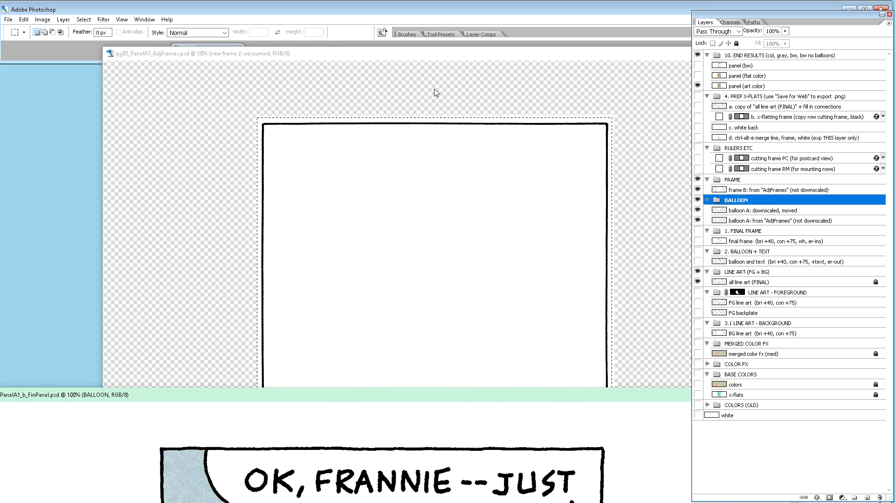
click(411, 58)
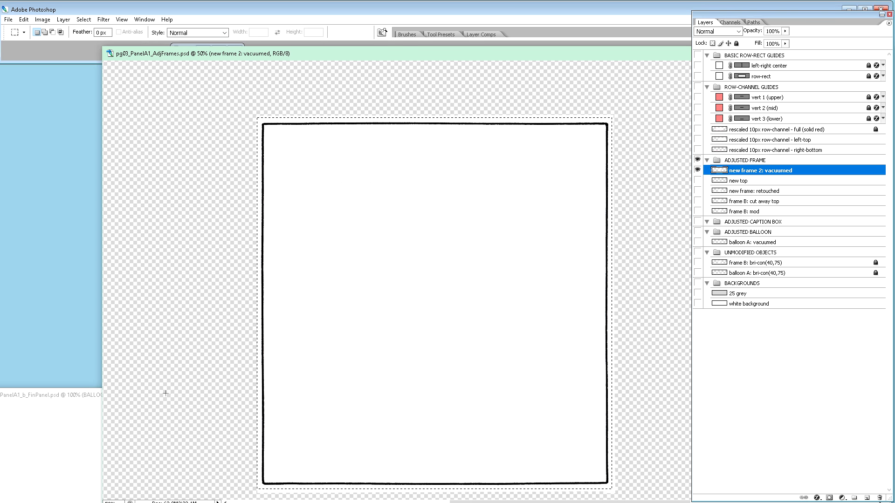
Back in the comic panel, duplicate the frame B layer.
click(76, 396)
drag(116, 400, 159, 53)
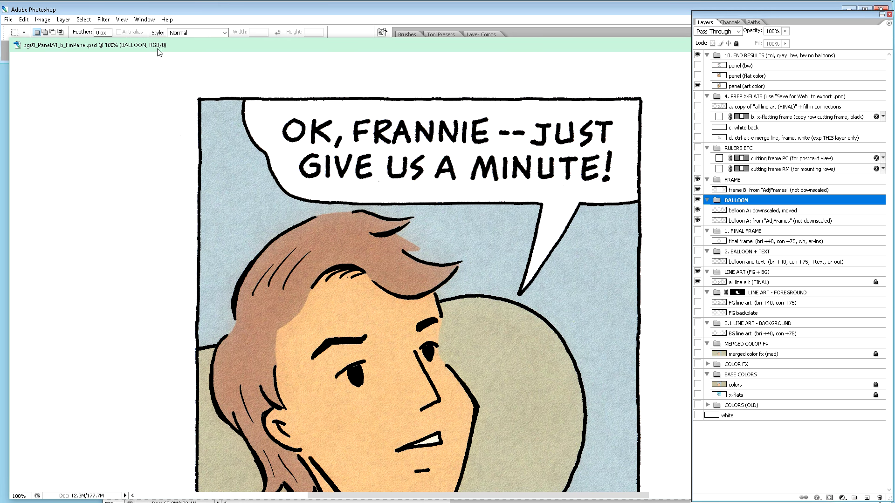
click(786, 195)
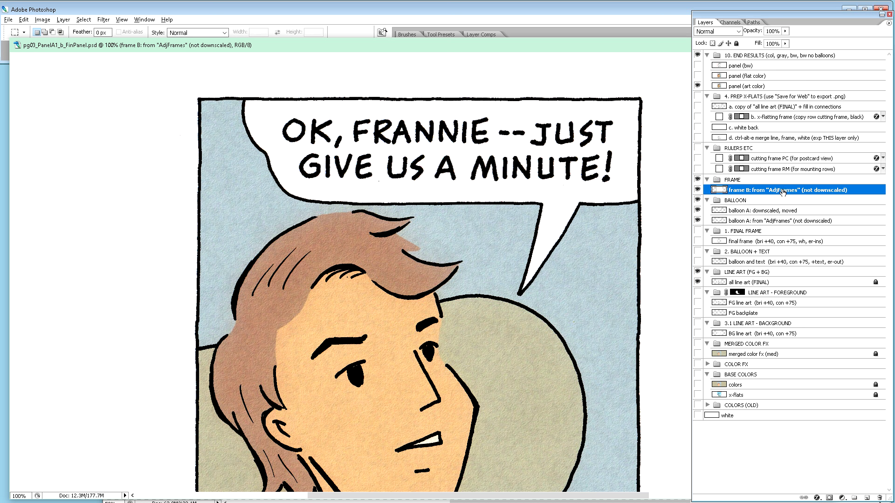
key(ctrl+j)
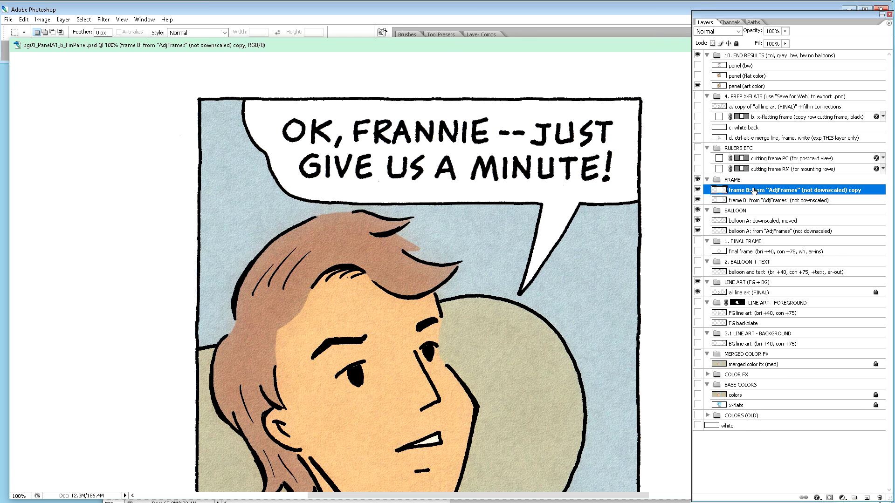
Rename the duplicate to 'frame B: downscaled, moved'.
double_click(753, 191)
drag(751, 190, 808, 195)
key(BackSpace)
text(, moved)
key(Return)
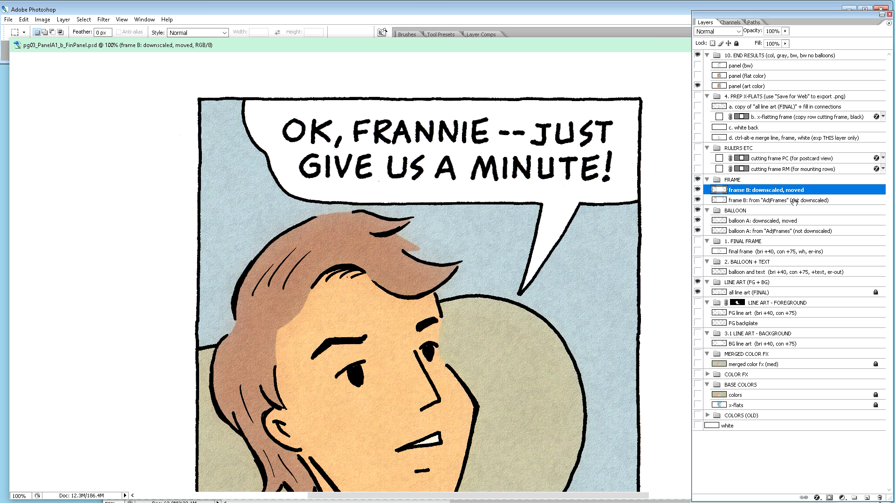
click(794, 201)
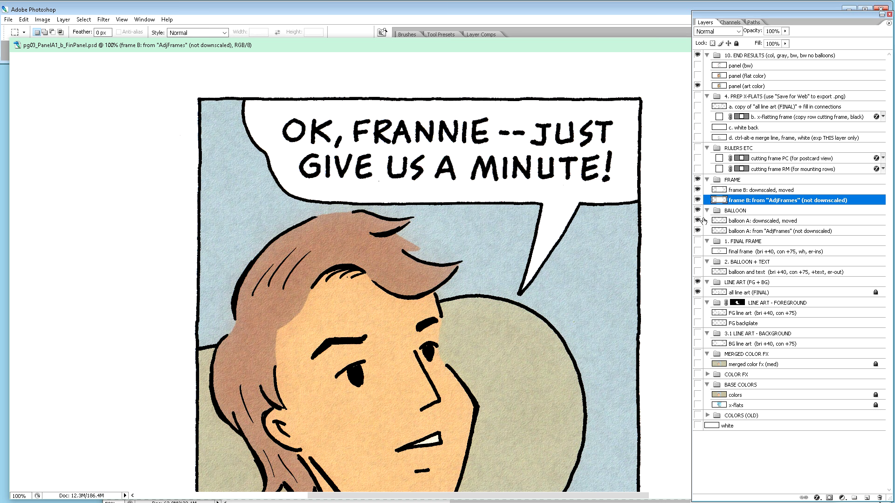
drag(346, 48, 335, 41)
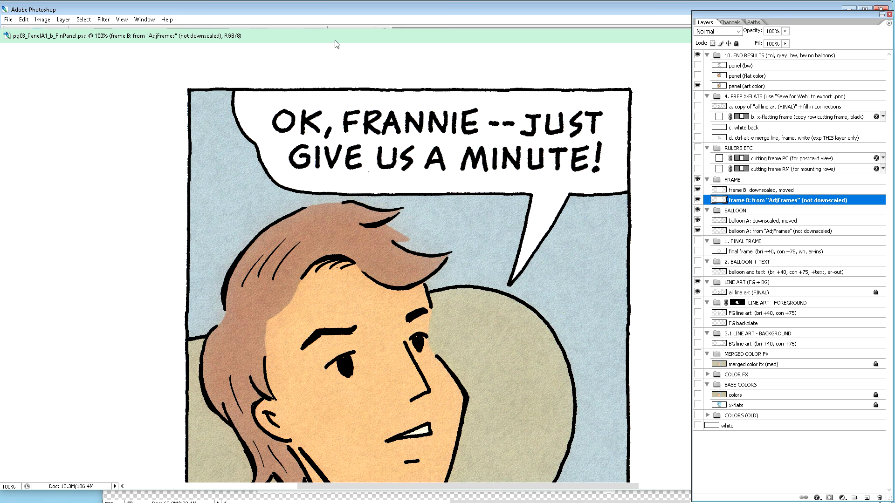
Solo the frame B layer to check it, restore all layers, and uncover AdjFrames.
alt+click(697, 200)
key(ctrl+minus)
key(ctrl+minus)
key(ctrl+minus)
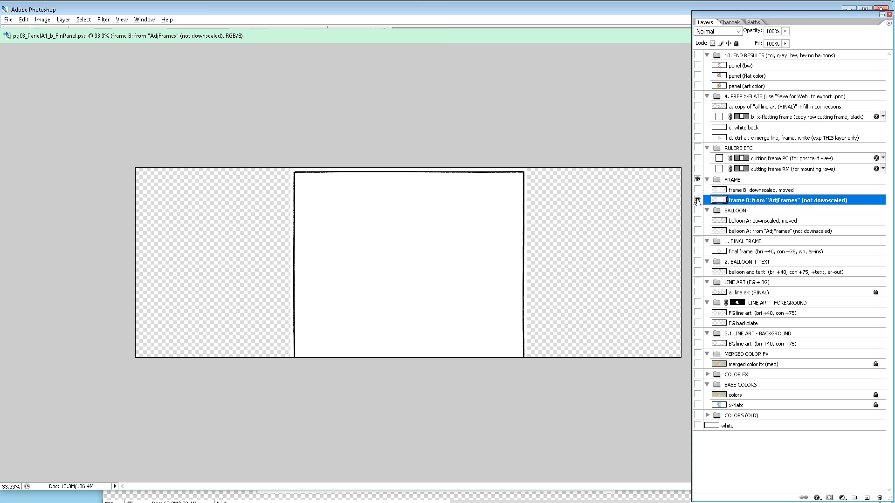
alt+click(698, 201)
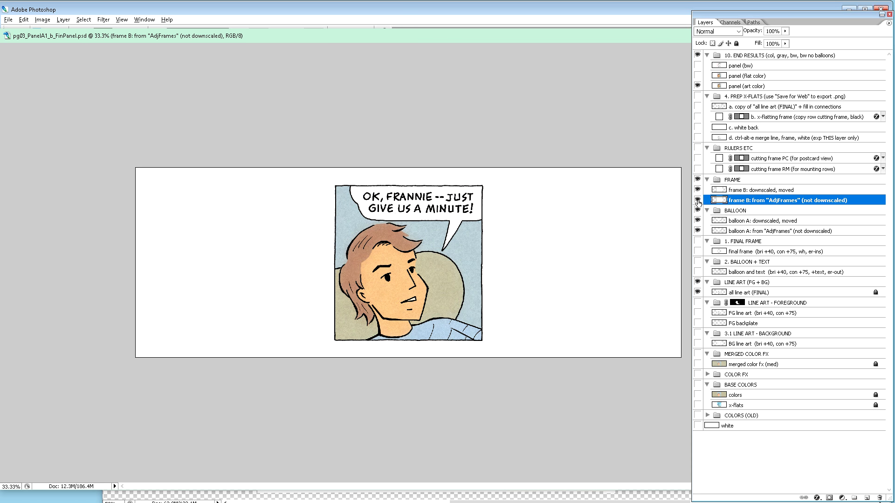
alt+click(698, 200)
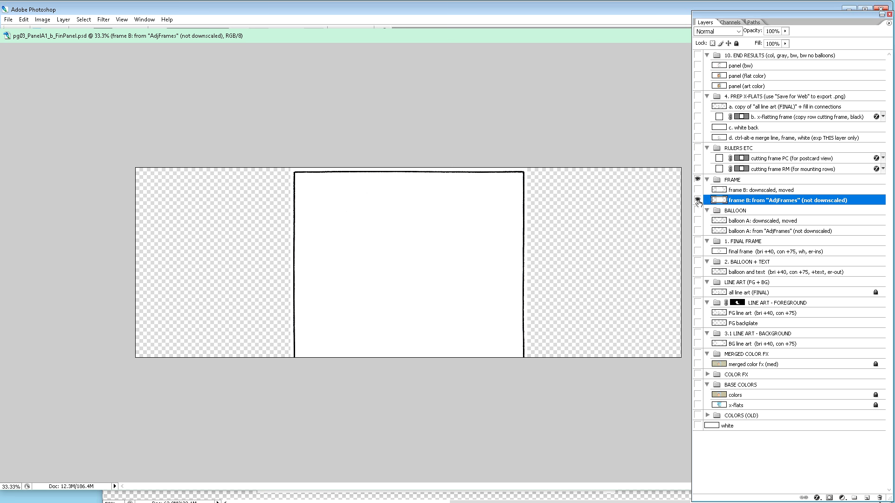
alt+click(697, 201)
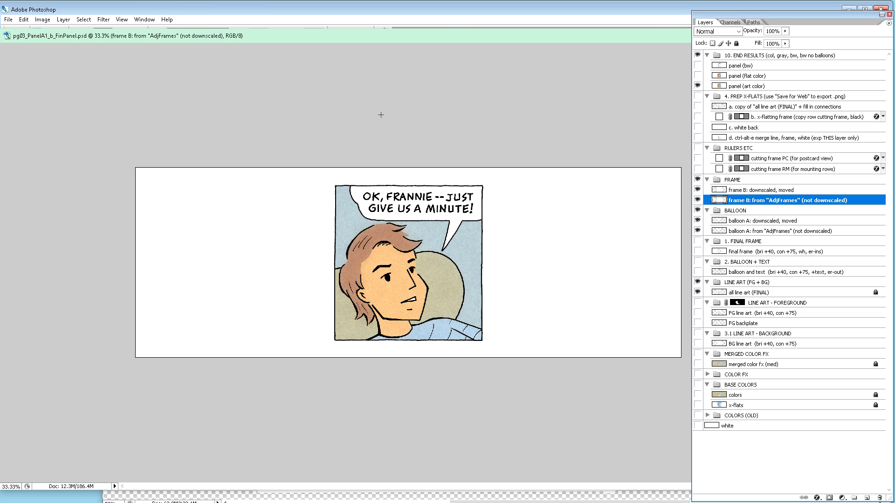
drag(429, 35, 393, 278)
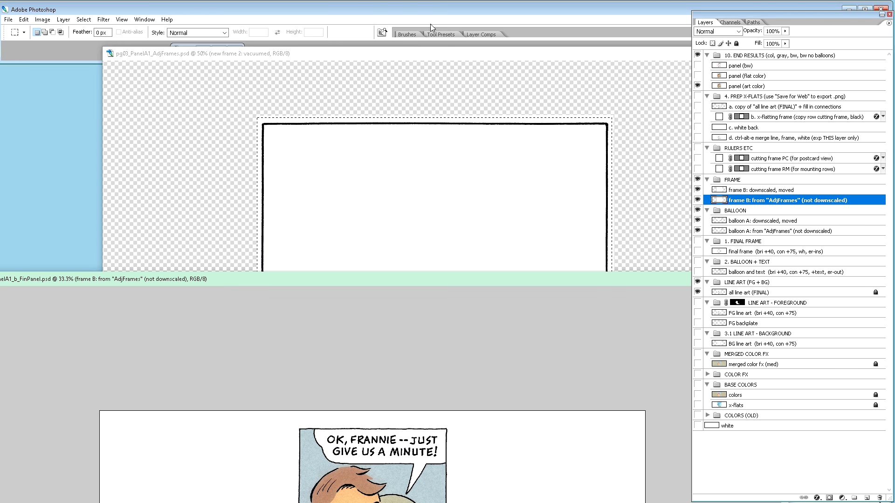
Deselect and close AdjFrames, then move the FinPanel comic panel fully into view.
drag(457, 57, 334, 52)
click(455, 118)
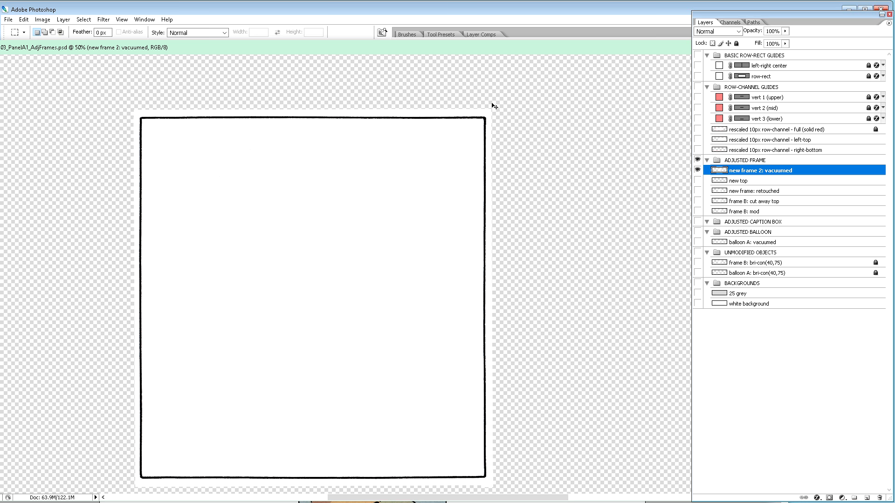
double_click(592, 47)
click(651, 58)
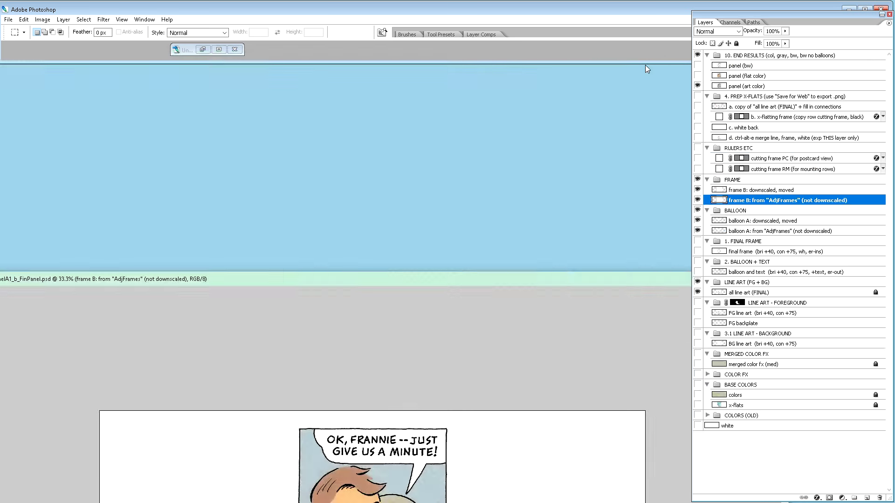
drag(476, 278, 482, 112)
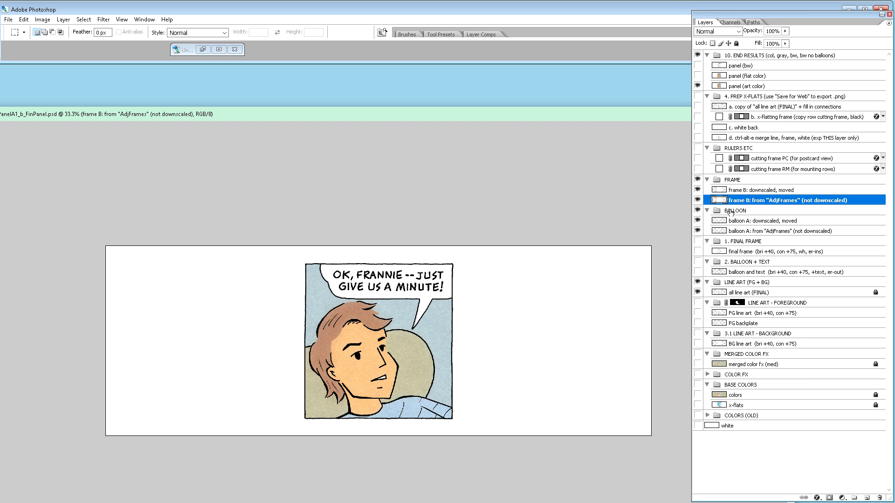
click(740, 211)
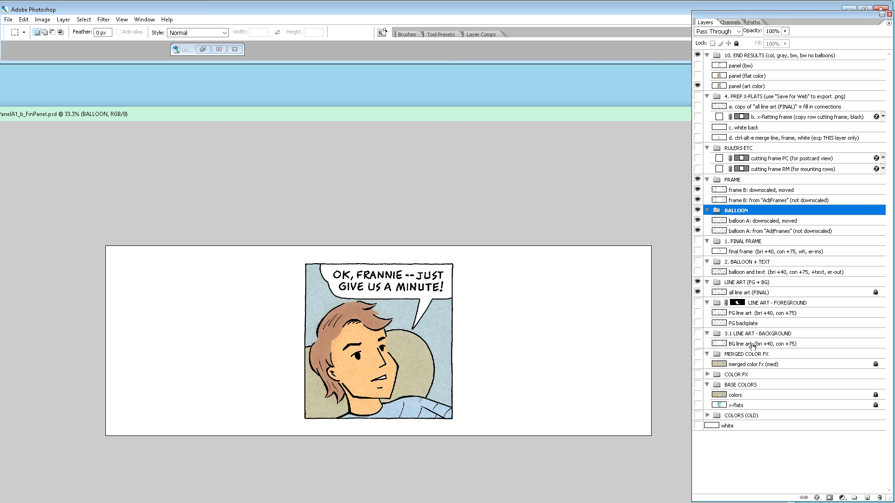
Create a new layer group above BALLOON and name it TEXT.
click(855, 497)
double_click(733, 211)
text(TEXT)
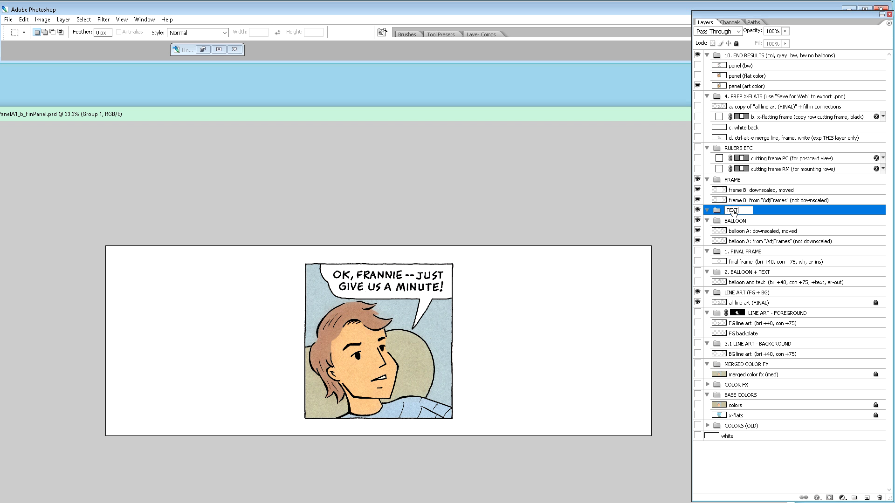
key(Return)
drag(574, 114, 527, 111)
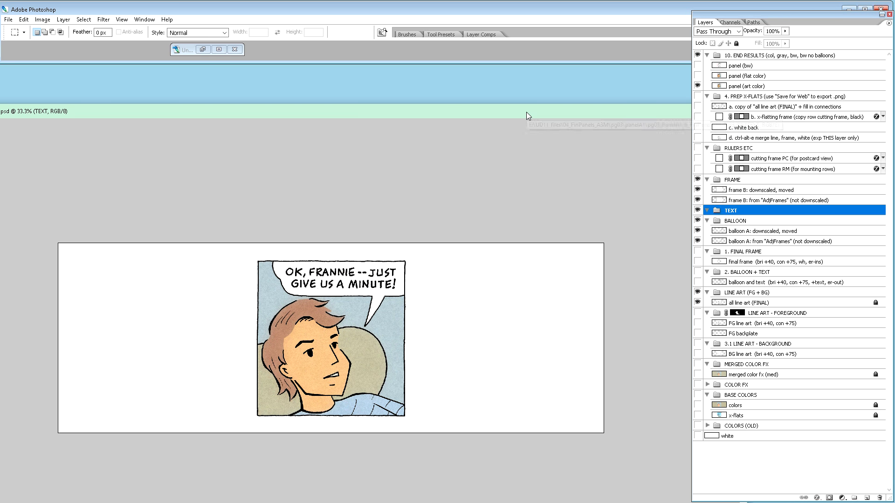
Minimize FinPanel and paste the lettering-guide template into panelA1 > 2_Adjusting.
drag(554, 111, 471, 110)
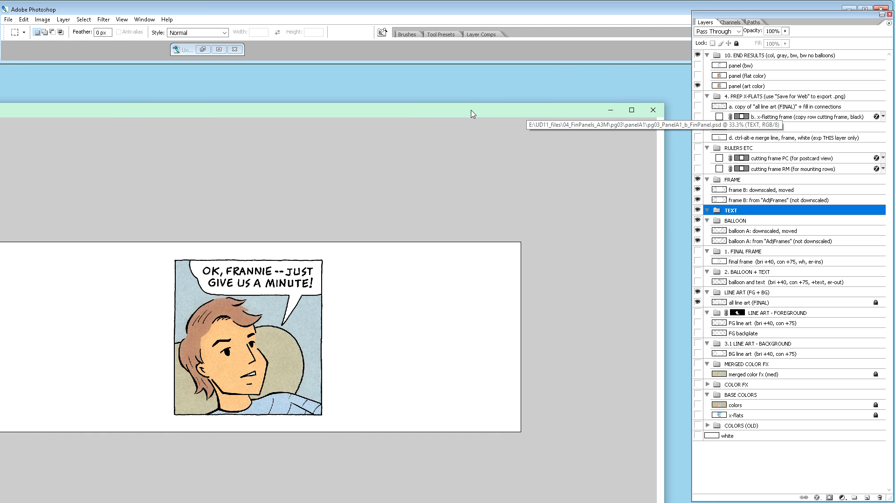
click(605, 108)
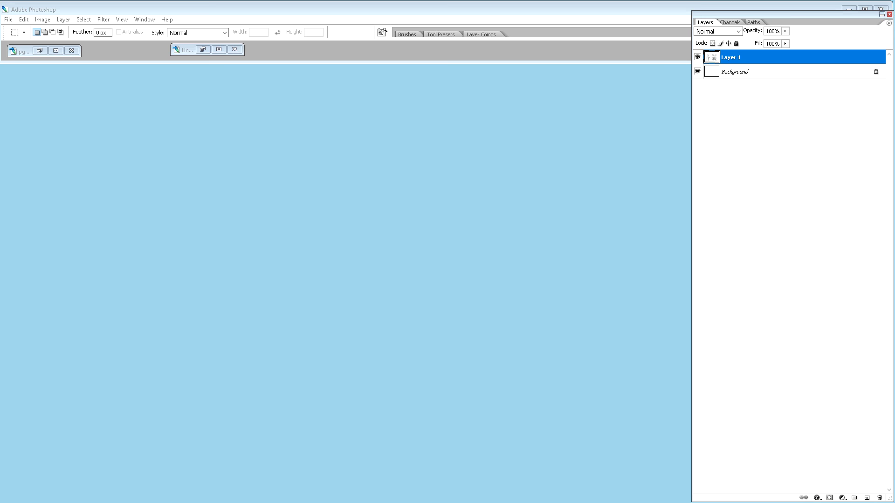
drag(228, 74, 234, 83)
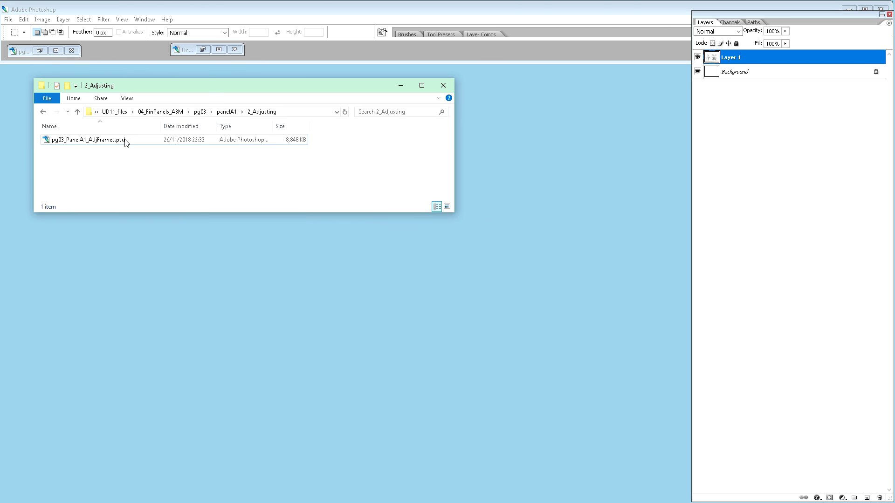
click(227, 112)
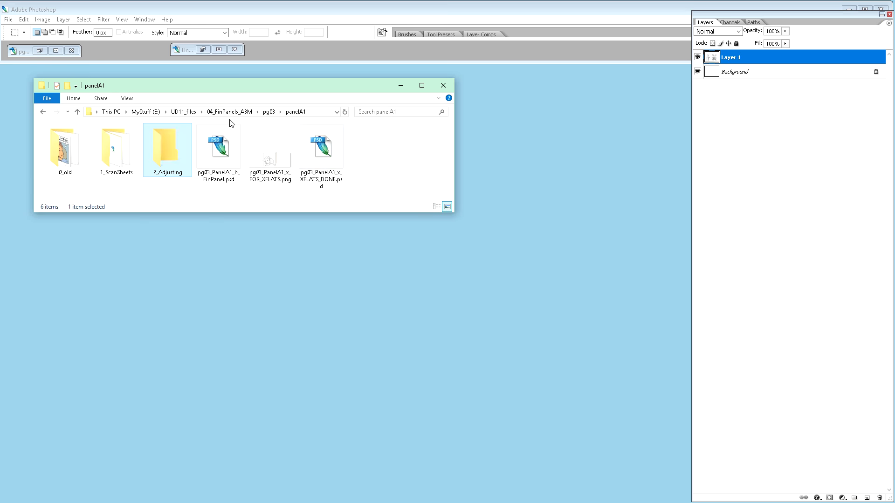
double_click(168, 161)
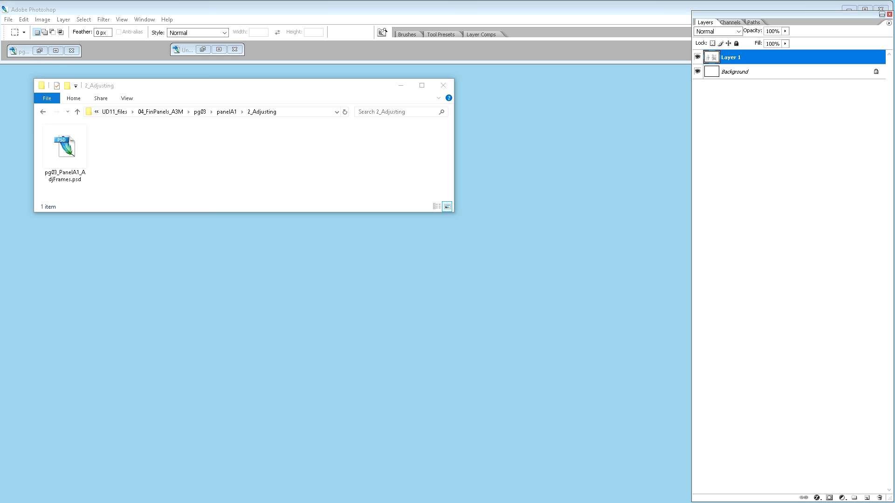
click(143, 177)
key(ctrl+v)
Rename the template to pg03_PanelA1_AssTextLines.psd and open it in Photoshop.
click(173, 182)
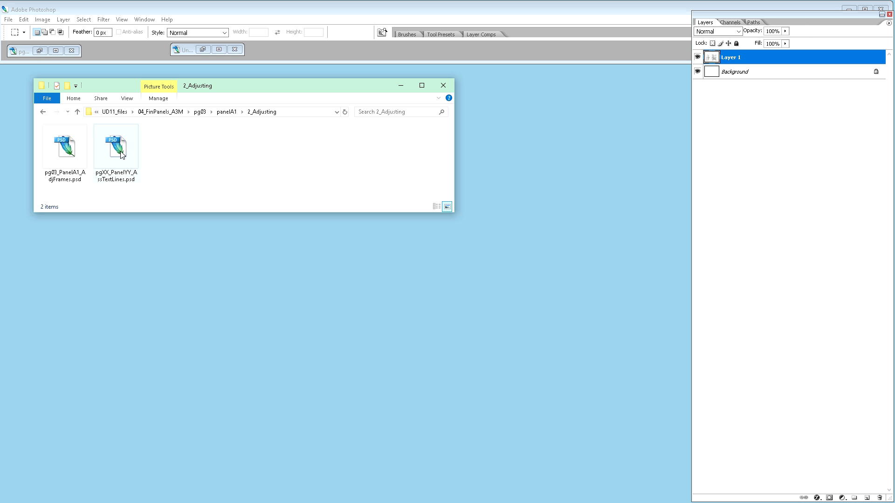
click(108, 175)
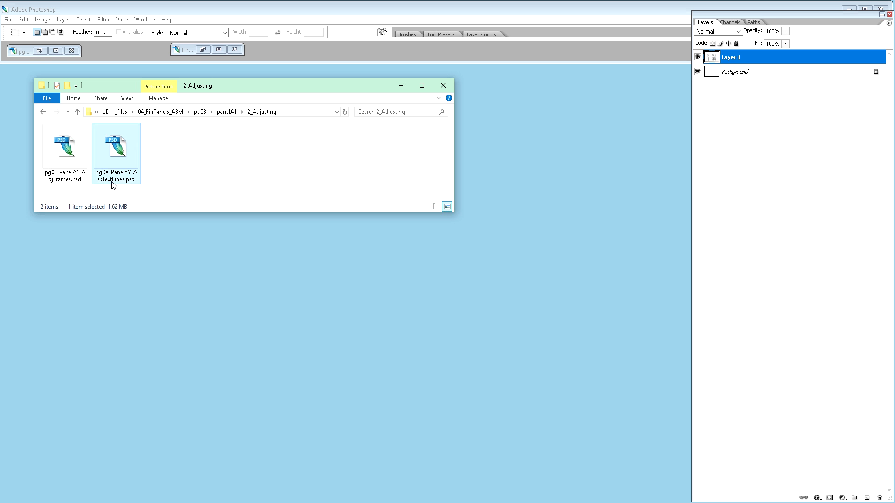
click(107, 175)
drag(109, 174, 102, 173)
text(03)
drag(122, 173, 129, 172)
text(A1)
key(Return)
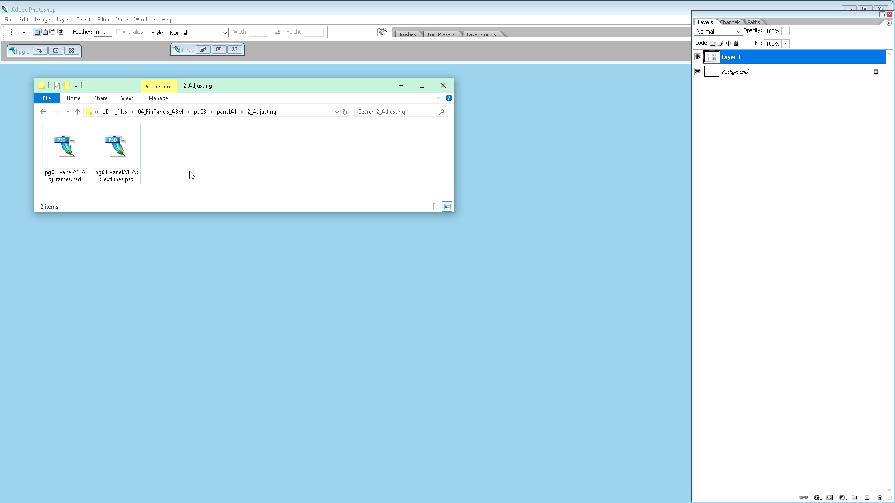
double_click(112, 153)
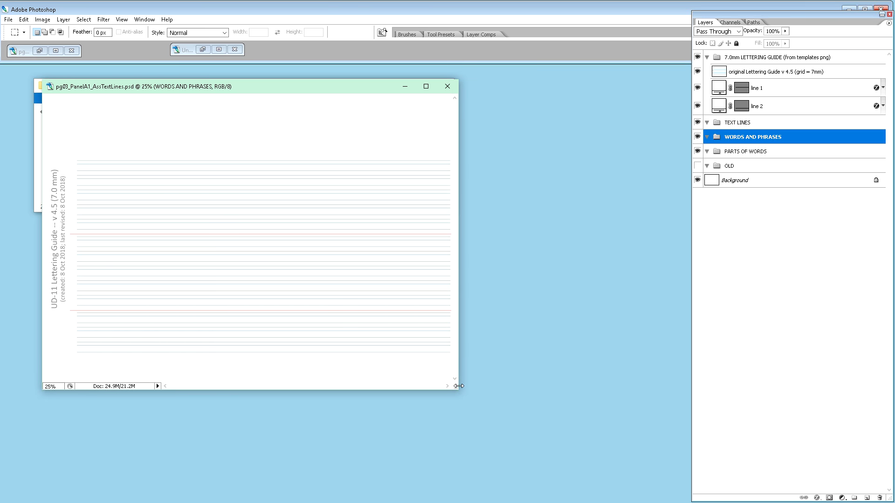
Resize and reposition the AssTextLines window to show the whole lettering-guide page.
drag(457, 389, 566, 451)
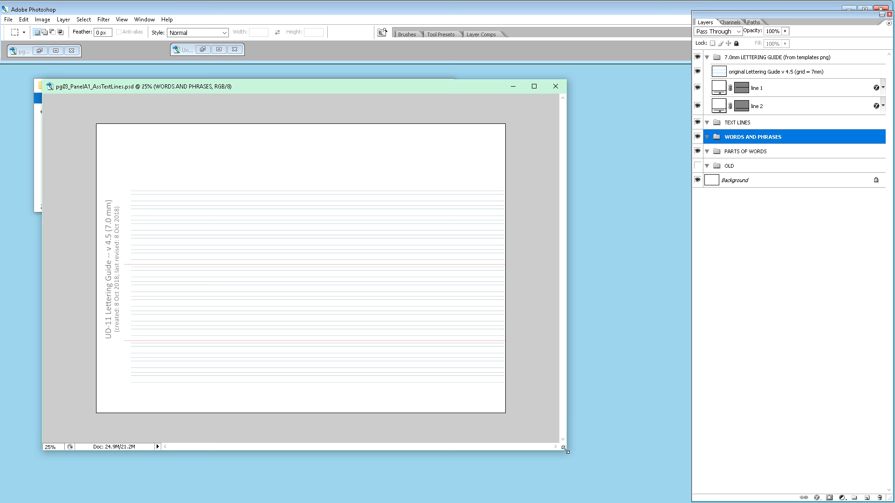
drag(564, 450, 604, 452)
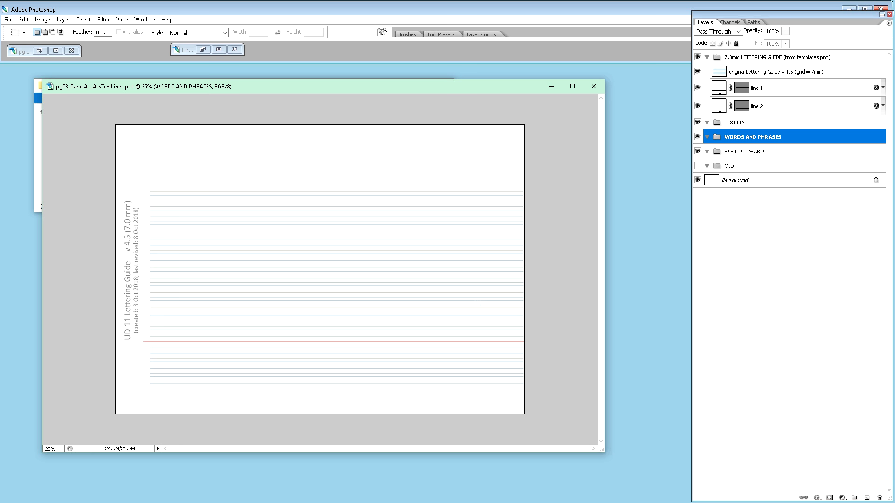
drag(334, 86, 320, 127)
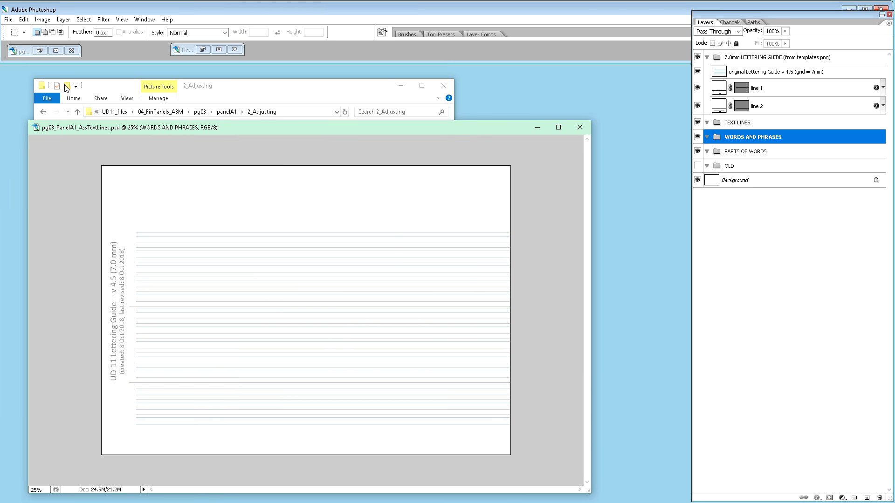
Switch to the Untitled-3 scan and move and enlarge its window.
click(144, 19)
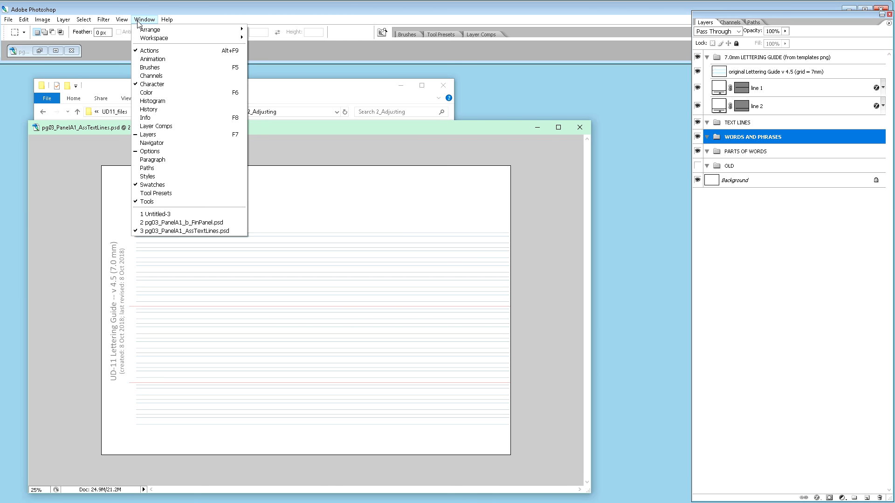
click(228, 215)
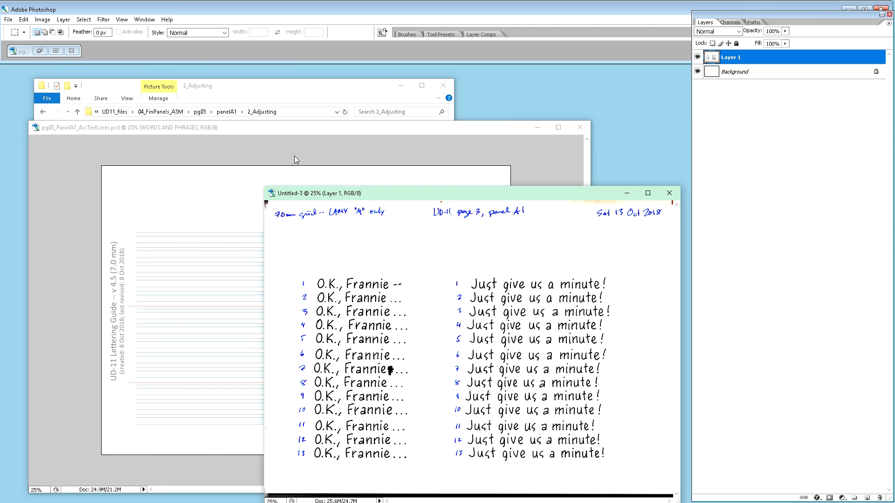
drag(409, 194, 407, 101)
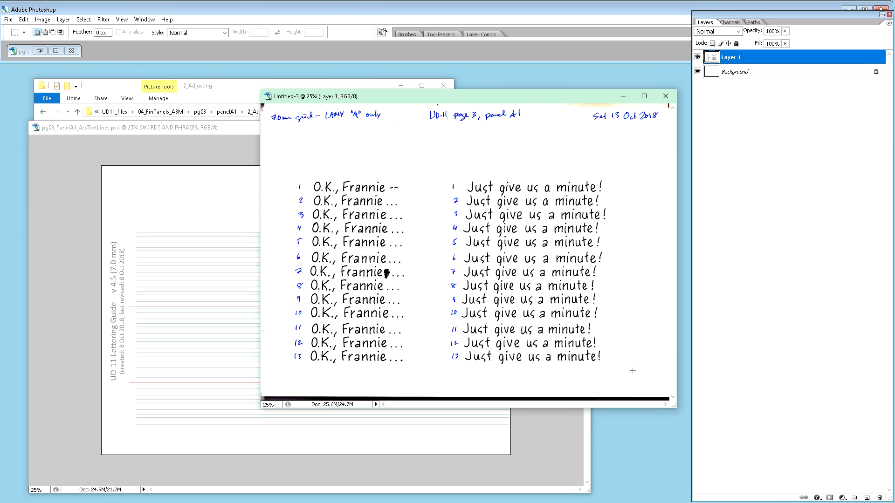
drag(684, 416, 685, 423)
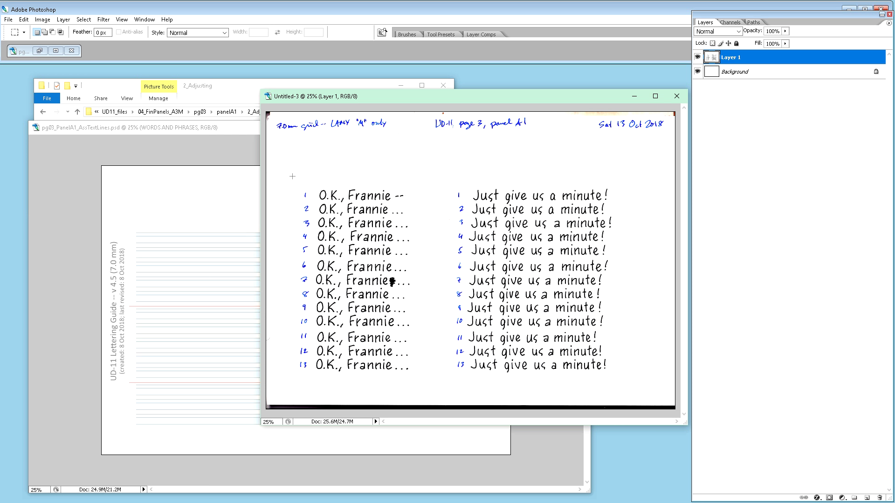
Zoom the lettering guide to 50%, then zoom in on the scanned handwriting.
click(203, 135)
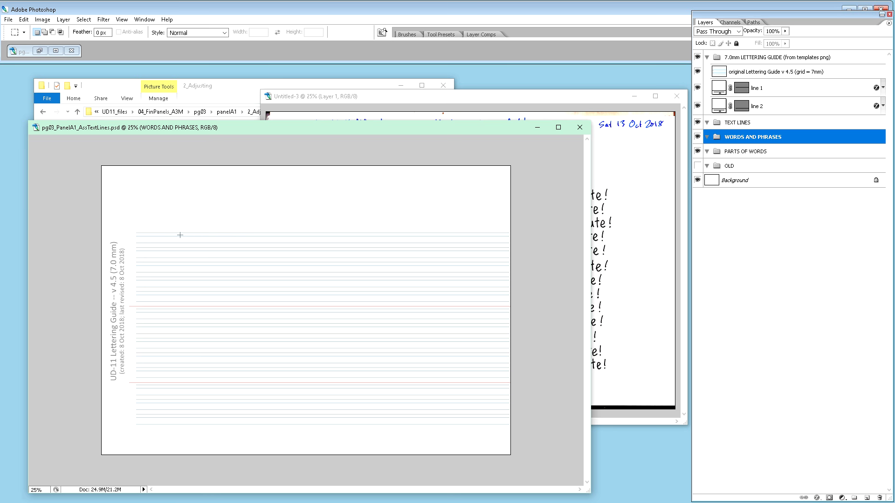
key(ctrl+plus)
key(ctrl+plus)
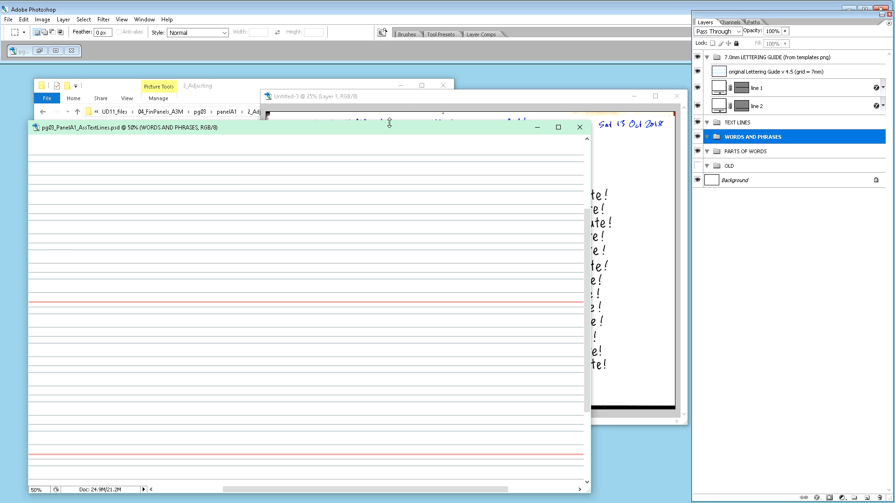
click(469, 97)
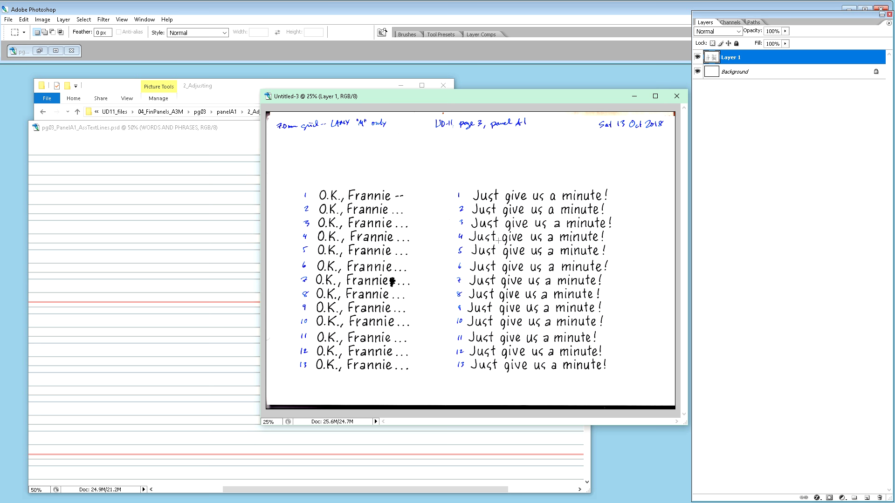
key(ctrl+plus)
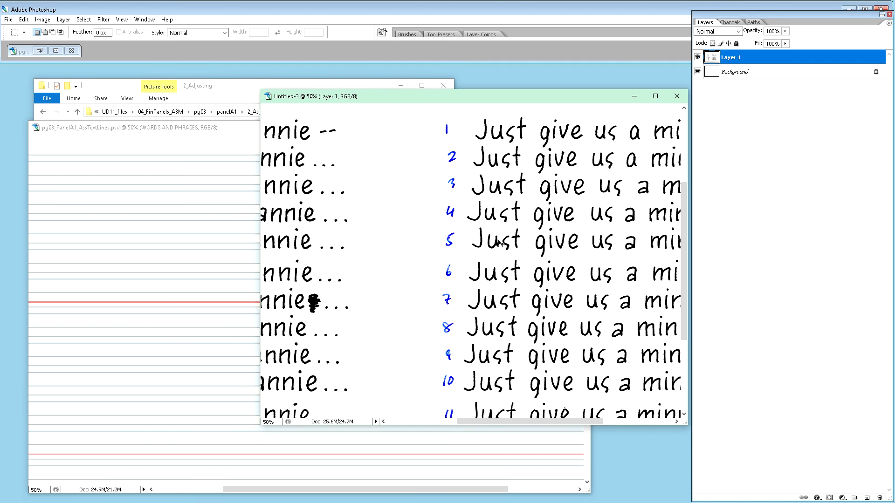
Zoom the scan to 66.7% and make the Untitled-3 window taller.
key(ctrl+plus)
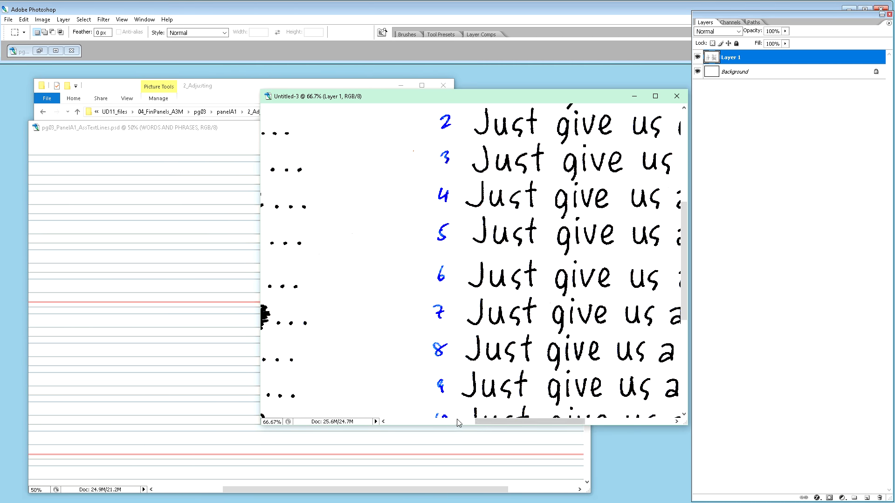
drag(462, 433, 418, 499)
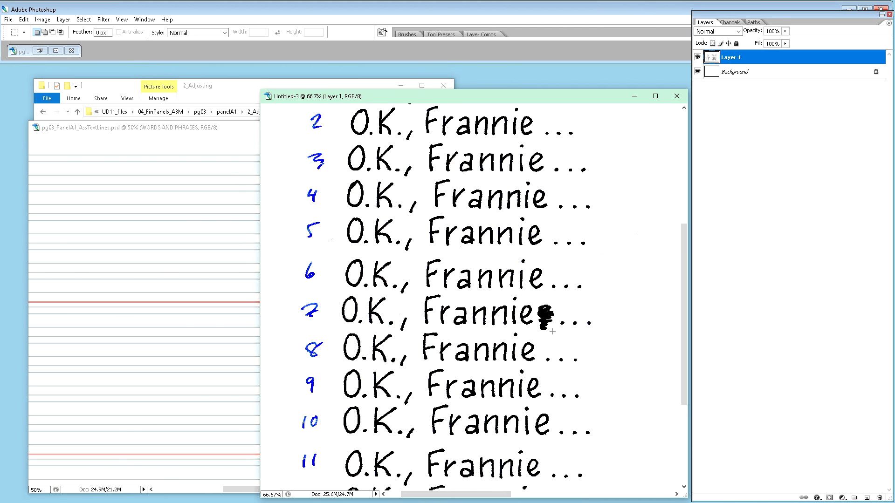
scroll(552, 332, up, 4)
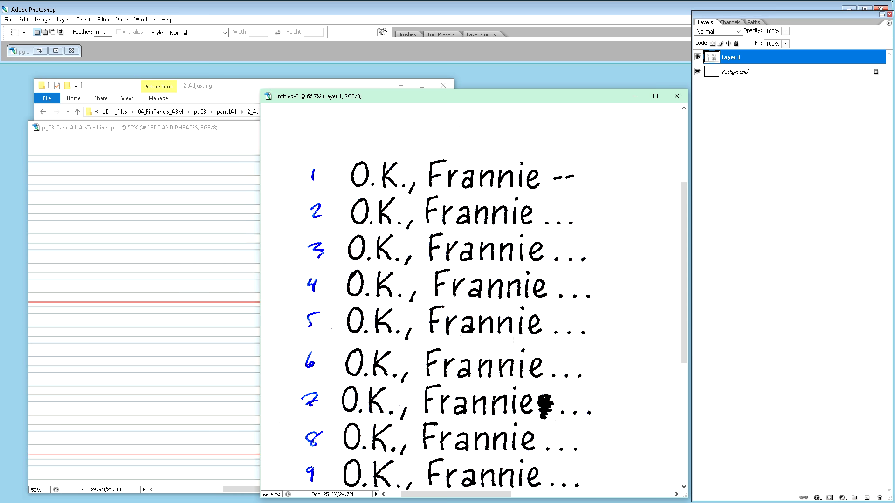
Scroll through the thirteen handwritten 'O.K., Frannie…' takes to compare them.
scroll(461, 350, down, 3)
scroll(461, 350, down, 3)
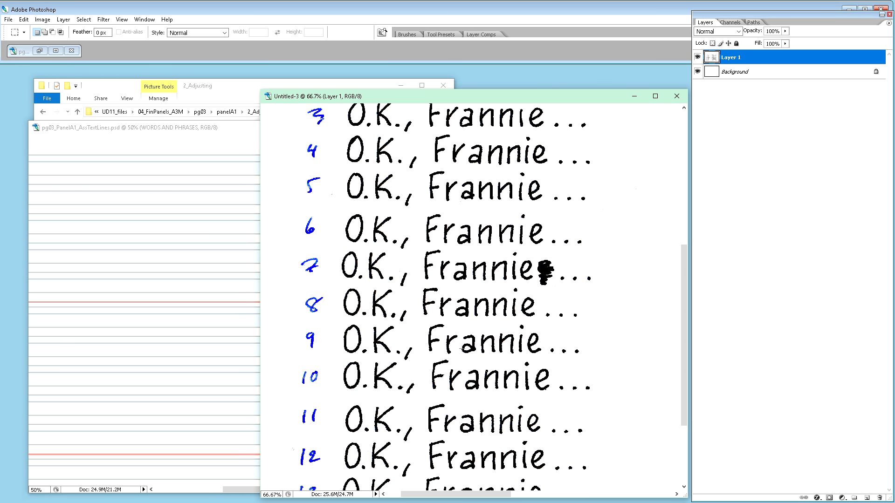
scroll(464, 349, down, 1)
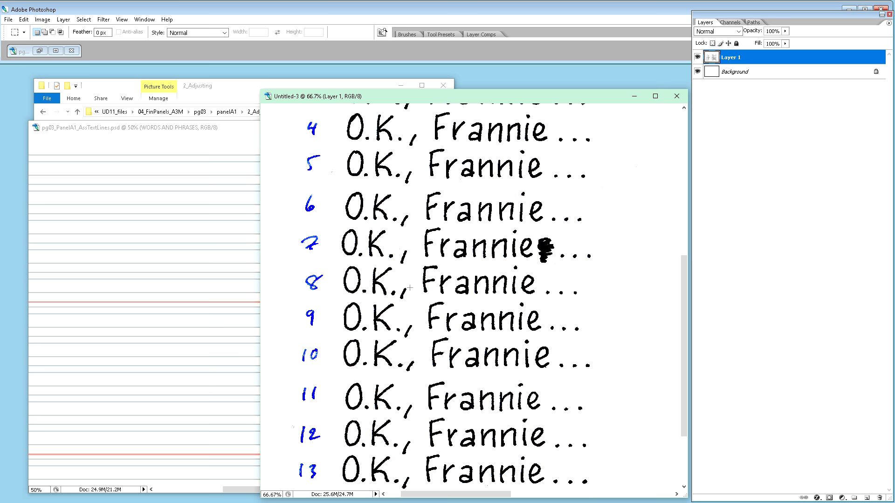
scroll(463, 349, down, 2)
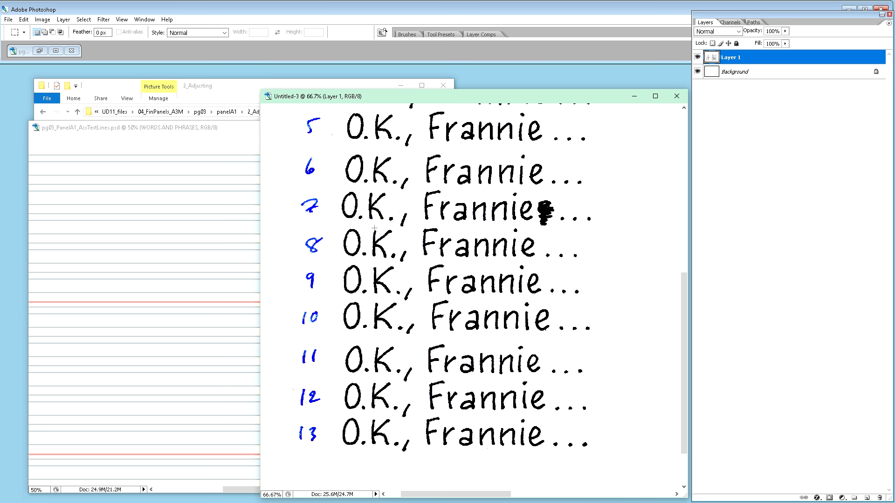
scroll(374, 228, down, 2)
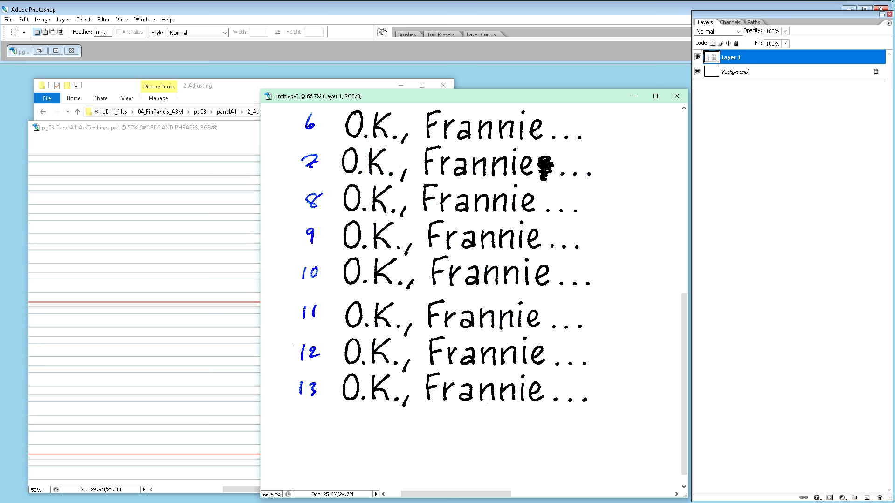
scroll(440, 399, up, 3)
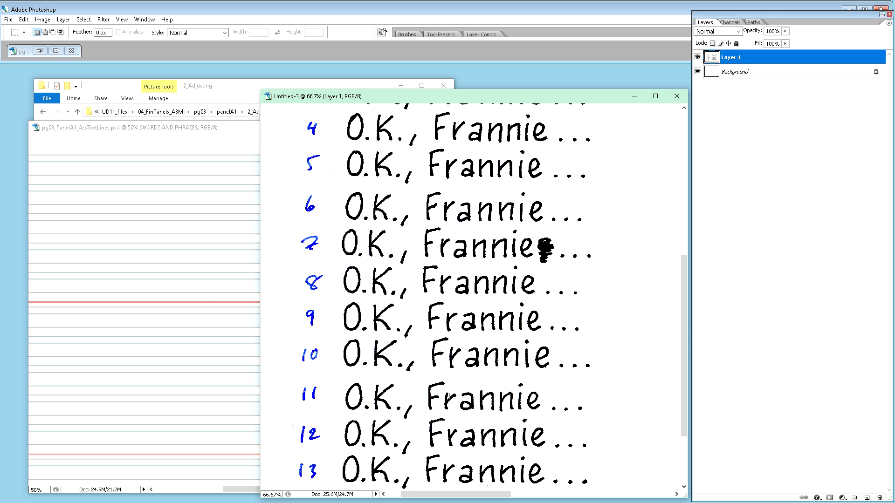
scroll(448, 396, up, 5)
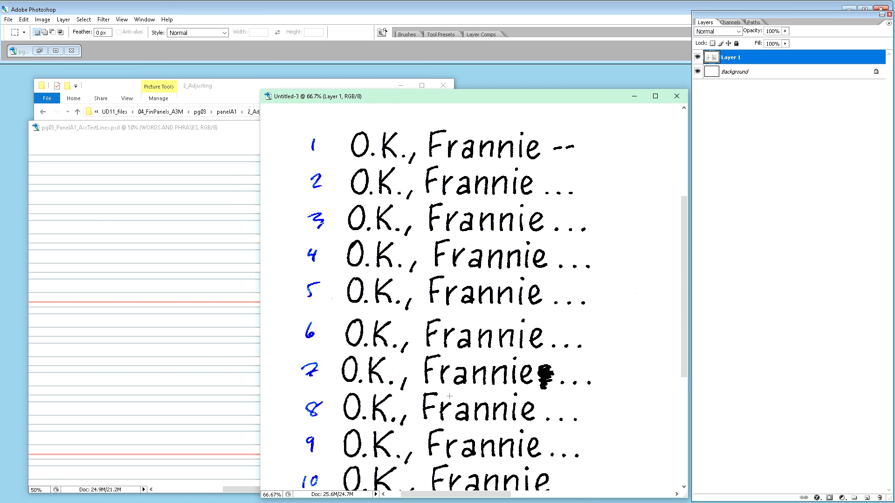
scroll(449, 396, down, 3)
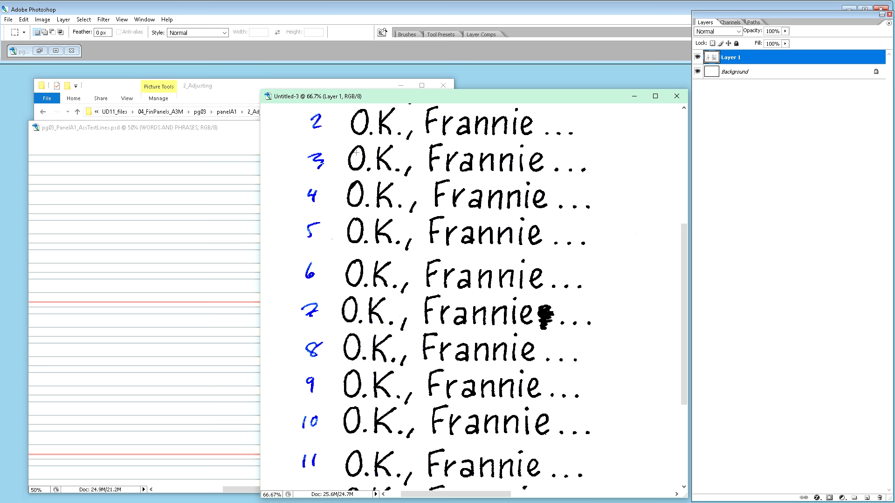
scroll(356, 152, up, 1)
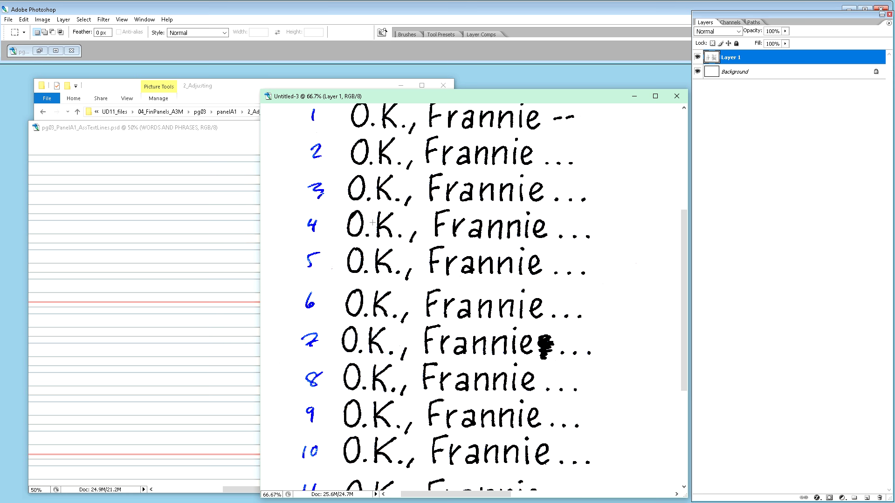
scroll(375, 222, down, 1)
scroll(375, 223, up, 2)
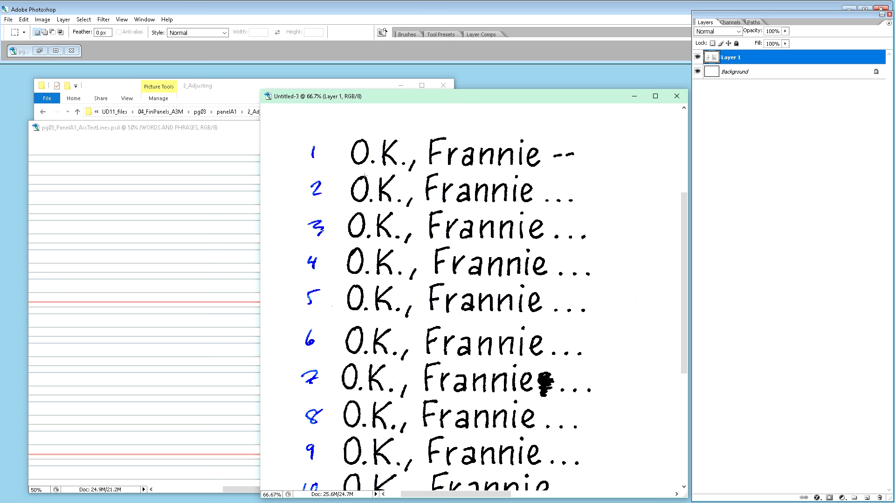
scroll(389, 206, down, 2)
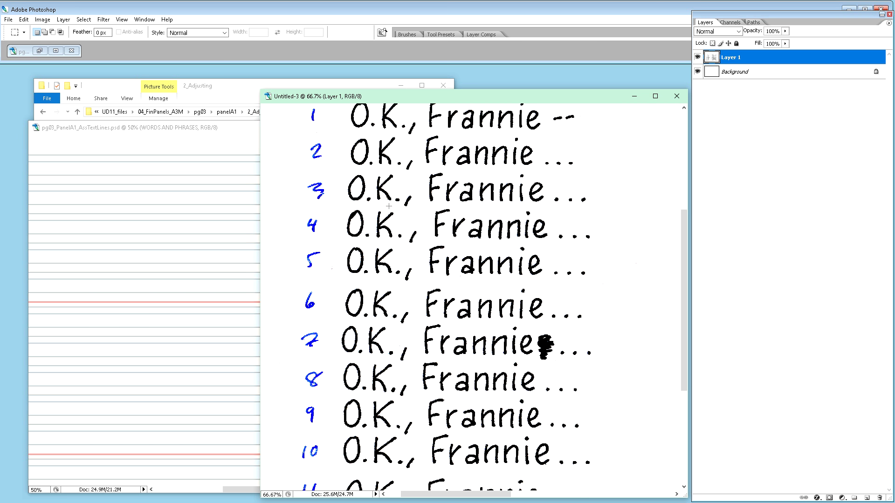
scroll(389, 219, down, 7)
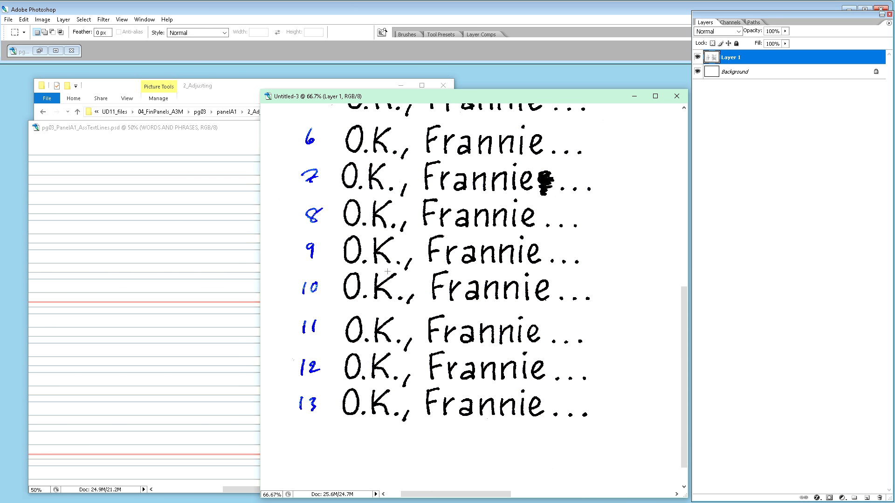
scroll(387, 267, down, 1)
scroll(387, 267, down, 1)
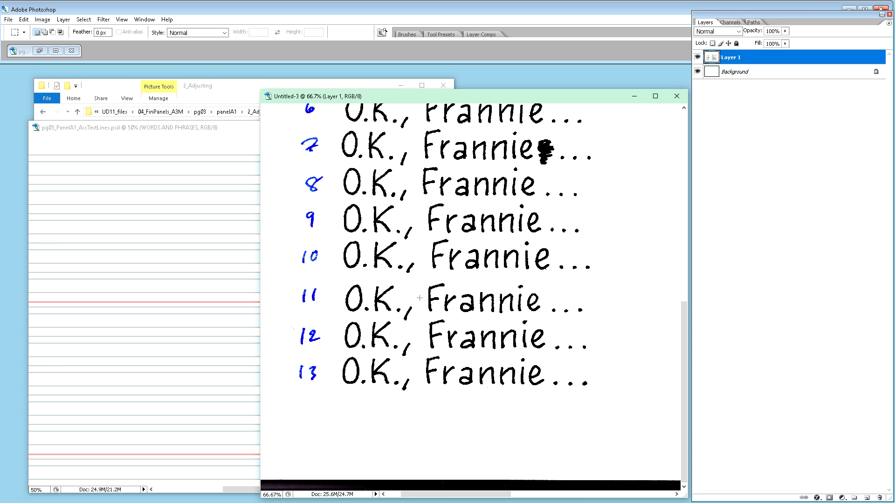
Select the handwritten O.K. on line 13, adding the trailing comma to the selection.
drag(337, 355, 399, 391)
key(shift)
drag(386, 375, 411, 395)
Paste the O.K., into pg03_PanelA1_AssTextLines.psd as Layer 1 and move it onto the top guide lines.
click(236, 132)
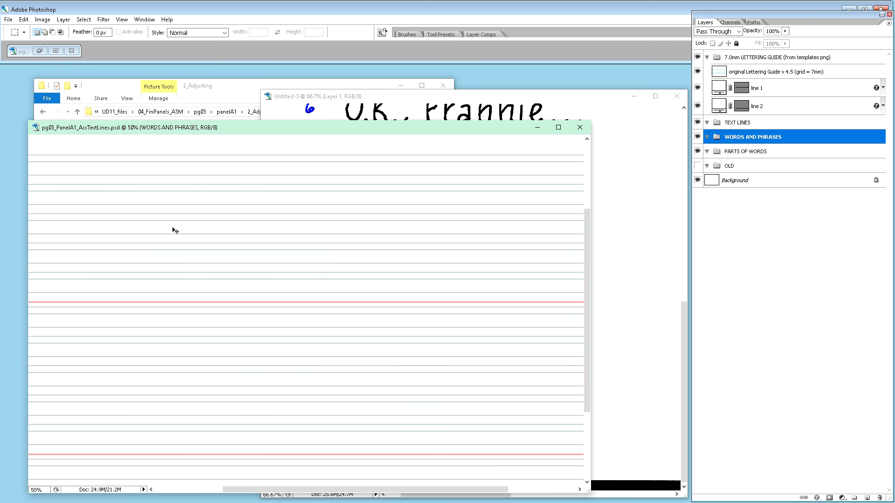
key(ctrl+v)
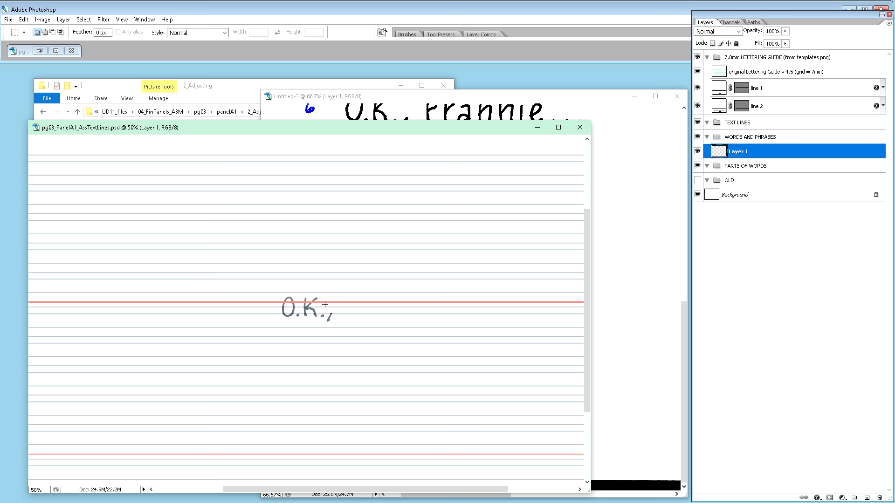
key(v)
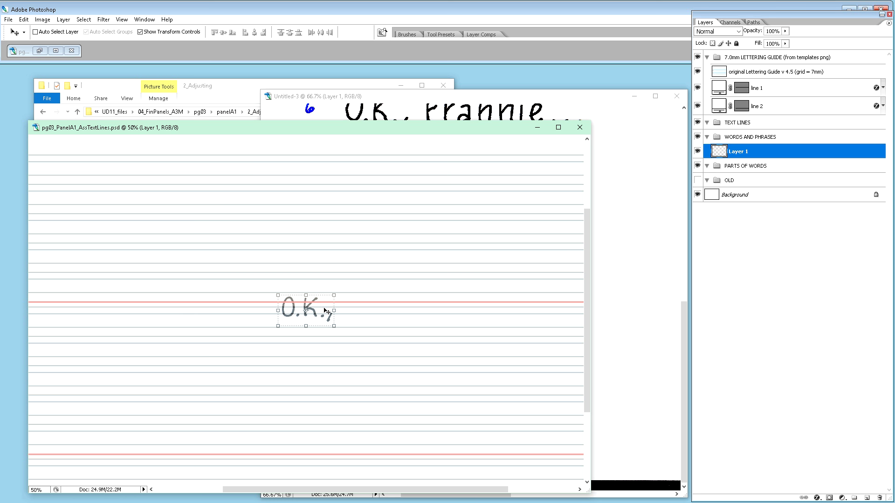
drag(326, 311, 201, 171)
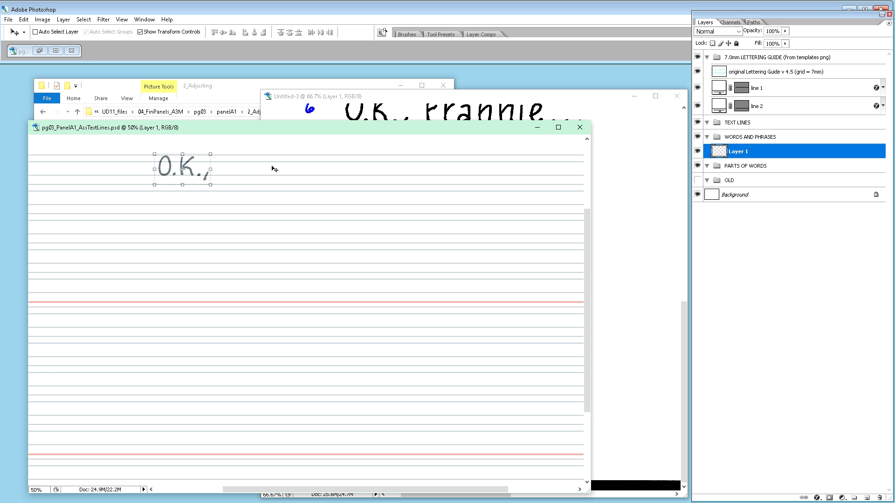
click(393, 99)
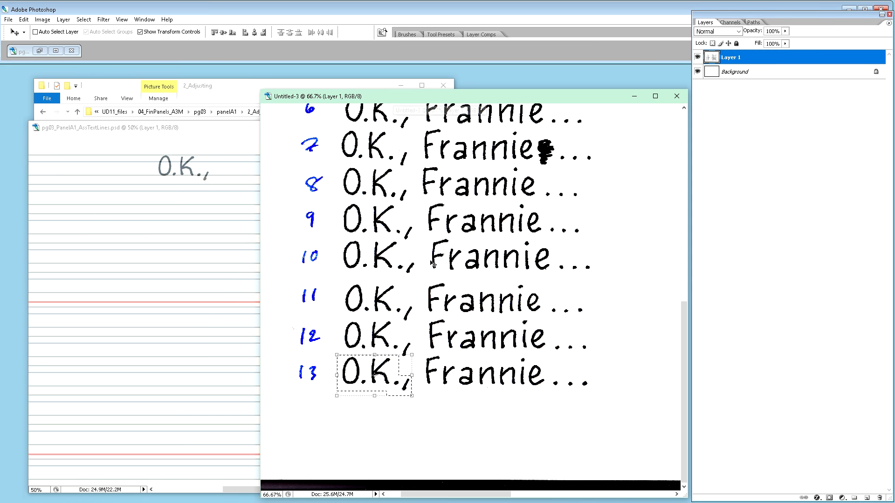
scroll(432, 262, up, 3)
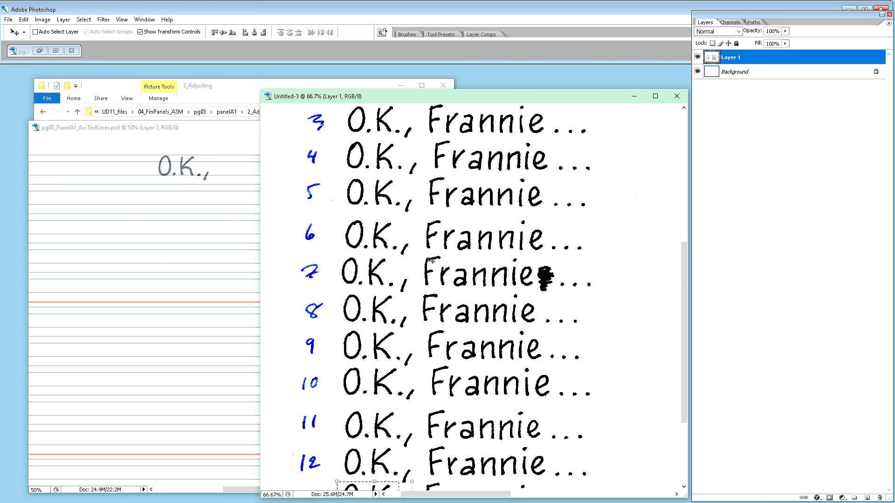
scroll(431, 262, up, 3)
scroll(431, 262, up, 1)
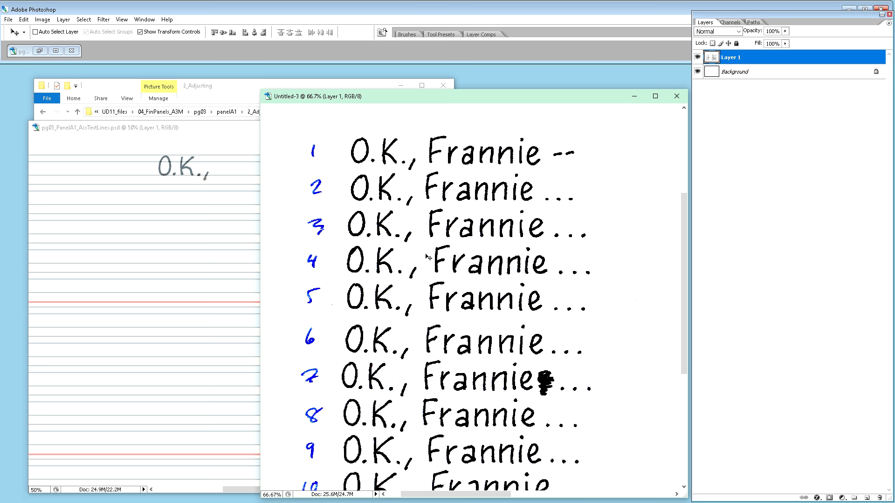
scroll(422, 257, down, 3)
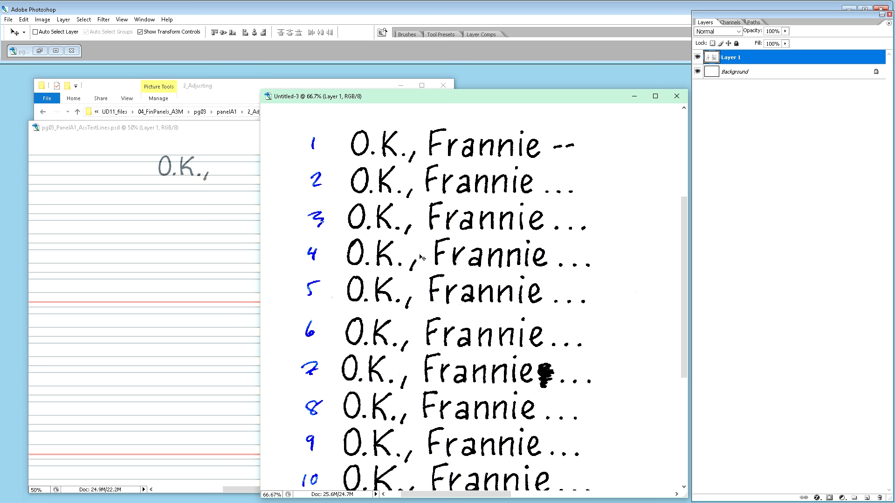
scroll(422, 257, down, 1)
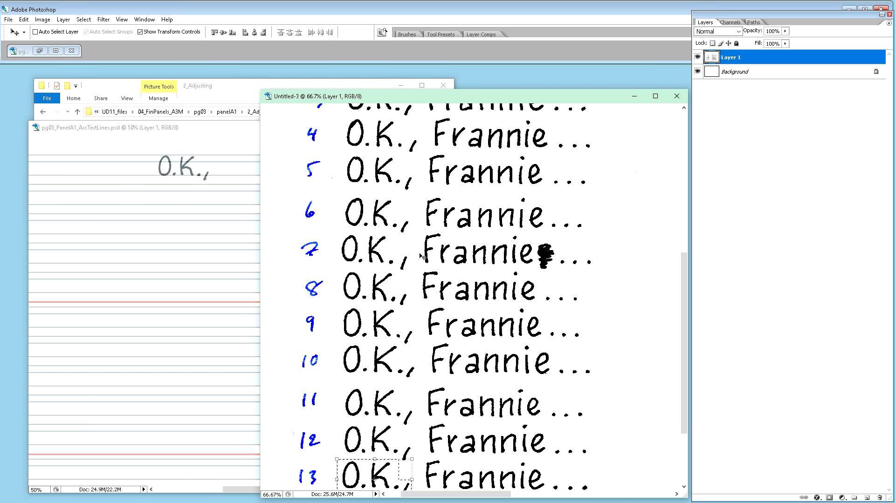
scroll(422, 257, down, 2)
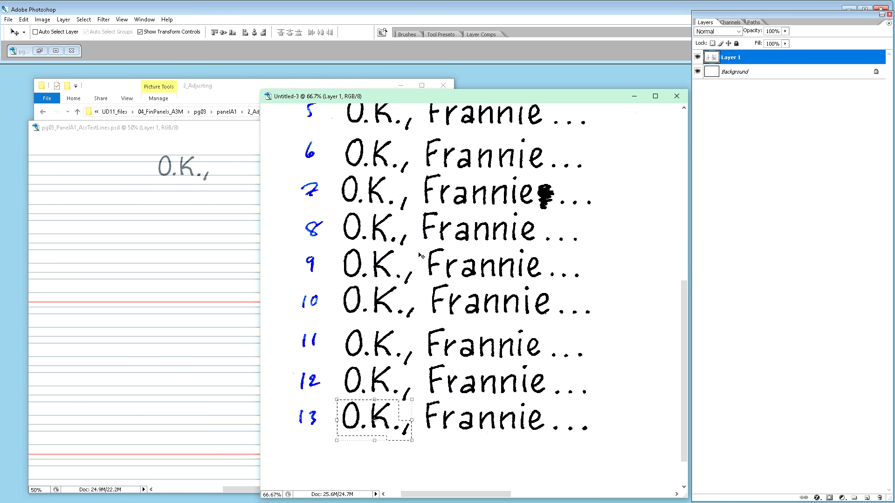
scroll(421, 256, down, 1)
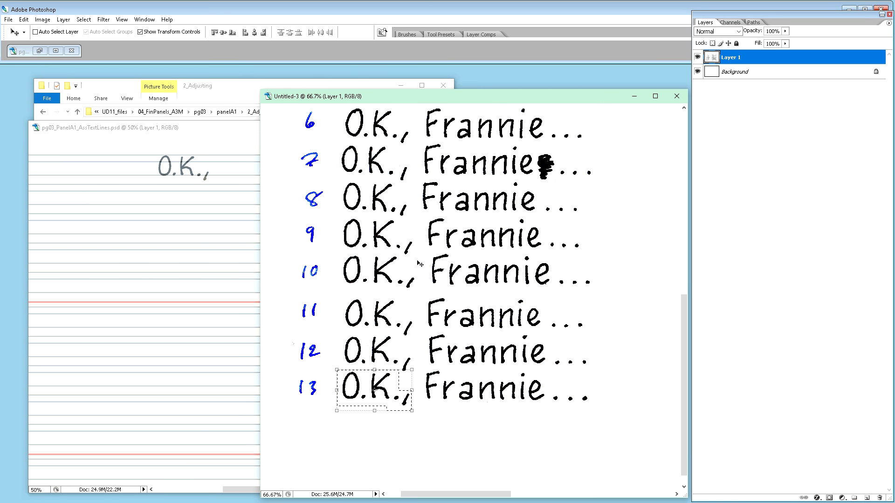
scroll(495, 315, down, 1)
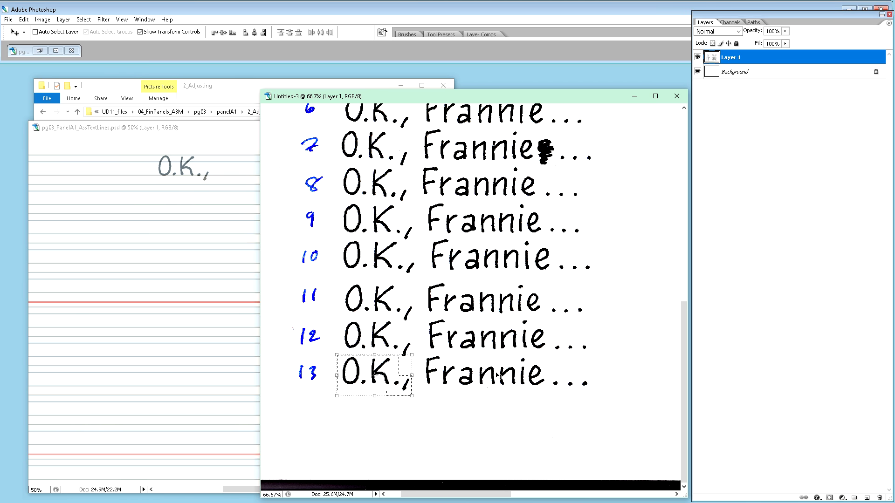
scroll(475, 363, up, 3)
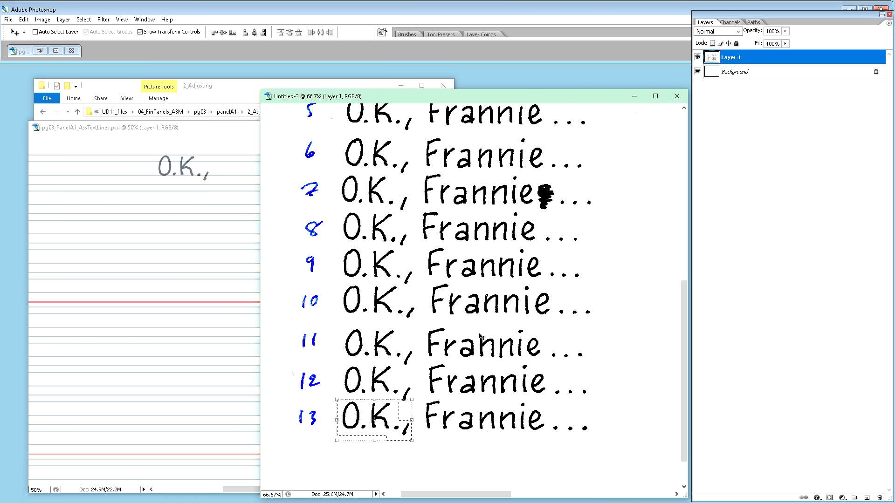
scroll(482, 336, up, 1)
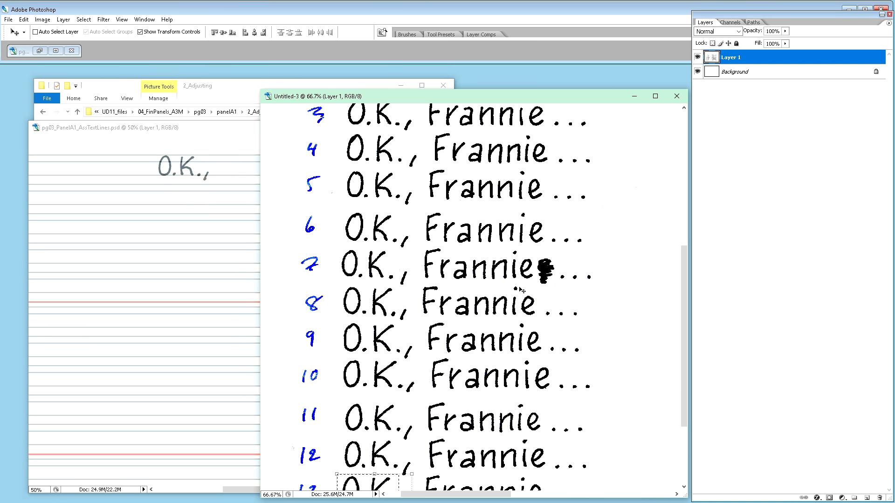
scroll(529, 309, up, 2)
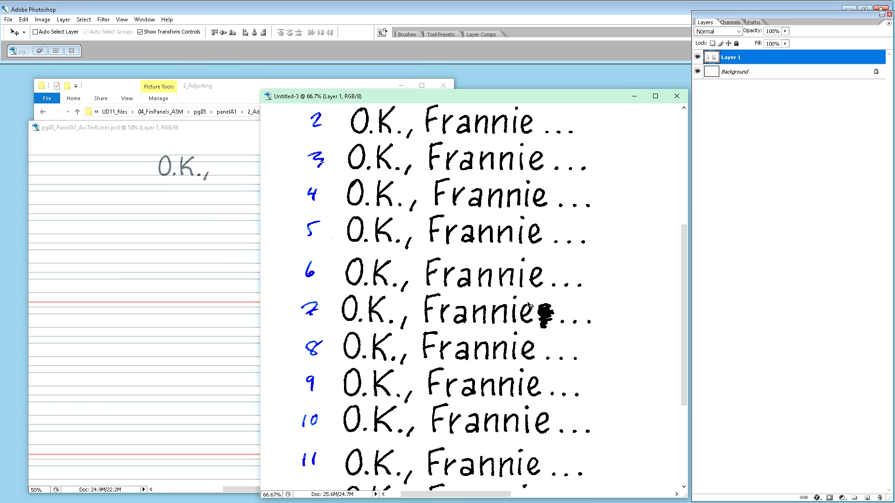
scroll(530, 306, up, 1)
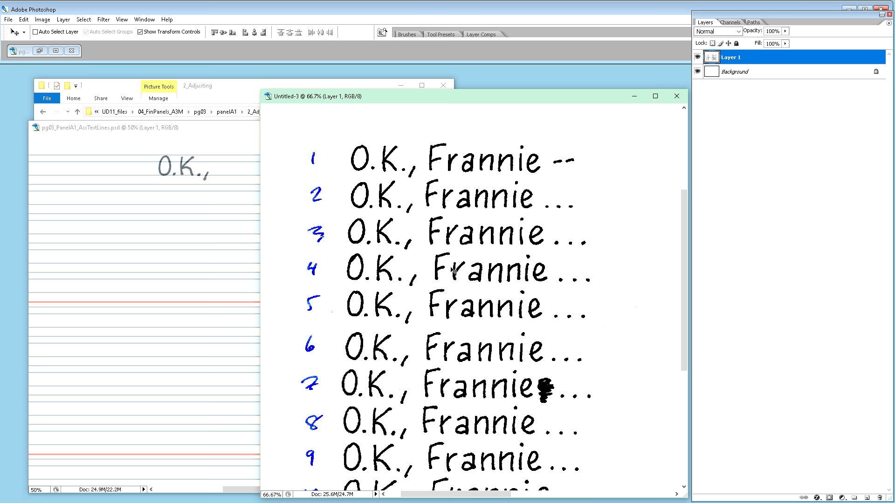
scroll(540, 271, down, 1)
scroll(541, 270, down, 7)
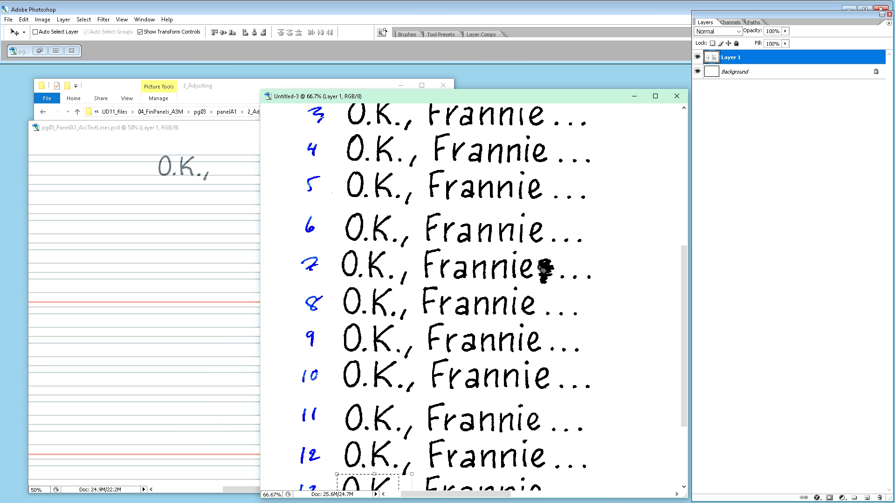
scroll(543, 269, down, 2)
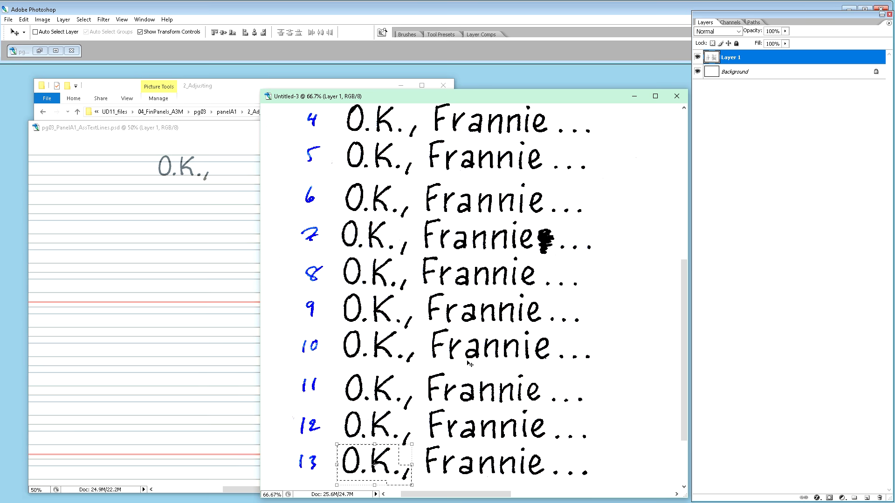
scroll(506, 356, down, 3)
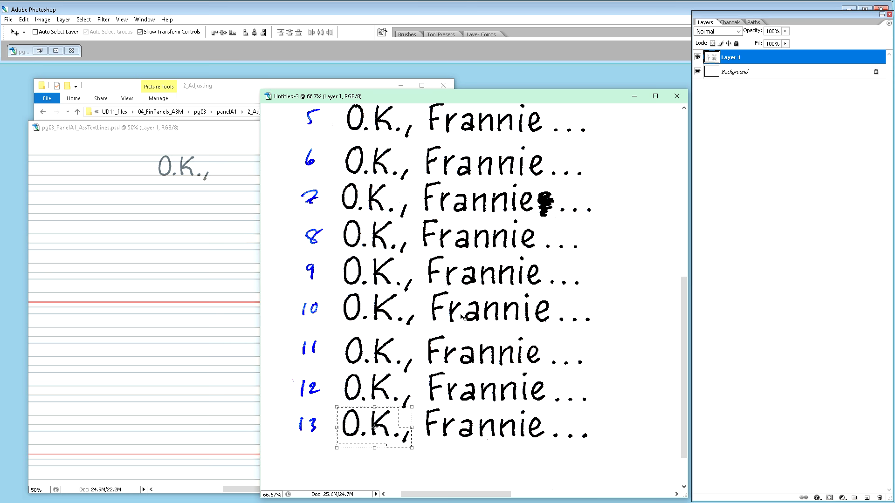
scroll(498, 330, up, 2)
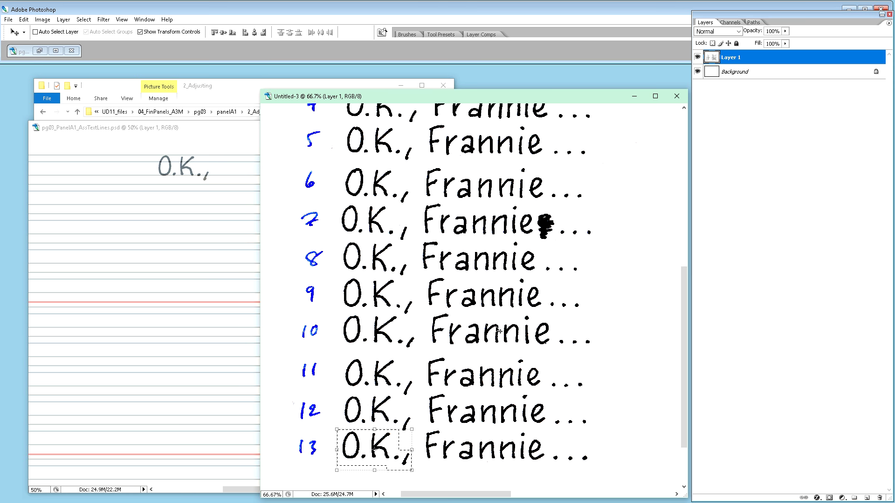
scroll(499, 330, up, 3)
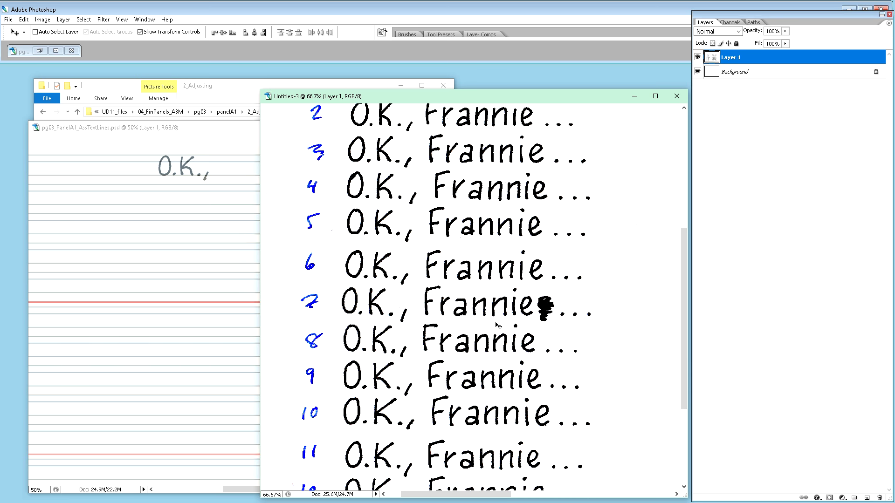
scroll(498, 326, up, 6)
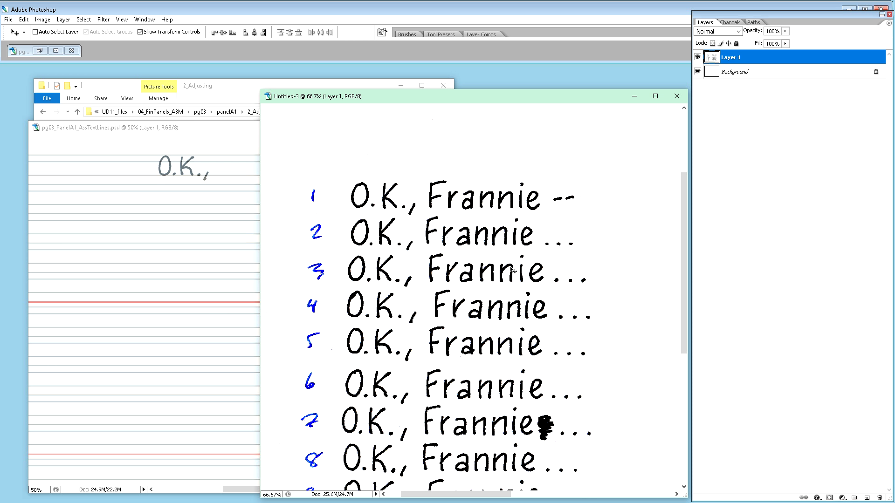
scroll(511, 321, down, 2)
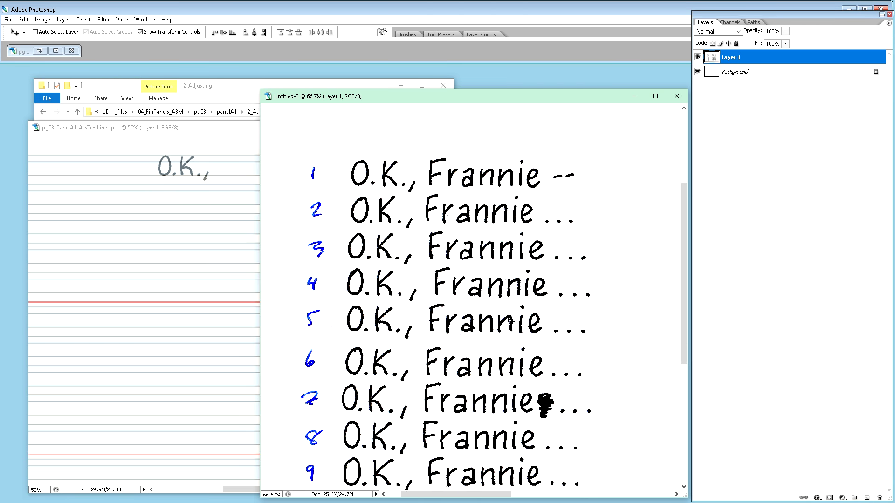
scroll(511, 320, down, 2)
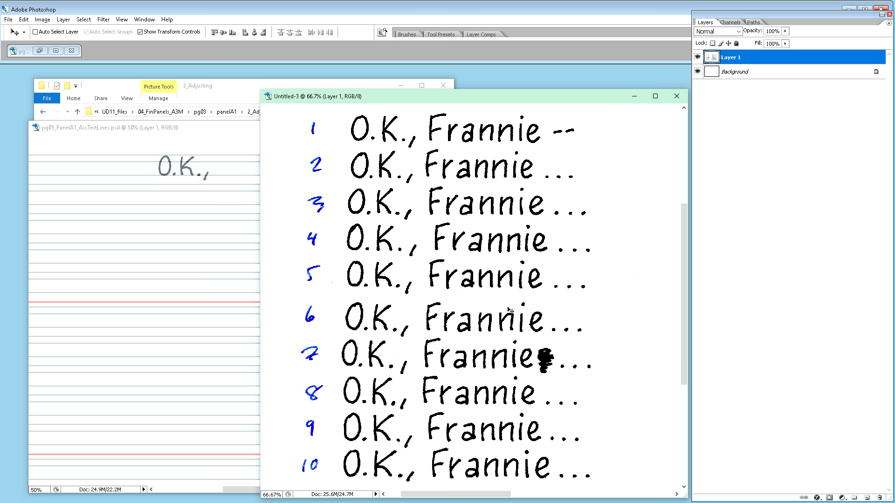
scroll(510, 310, down, 6)
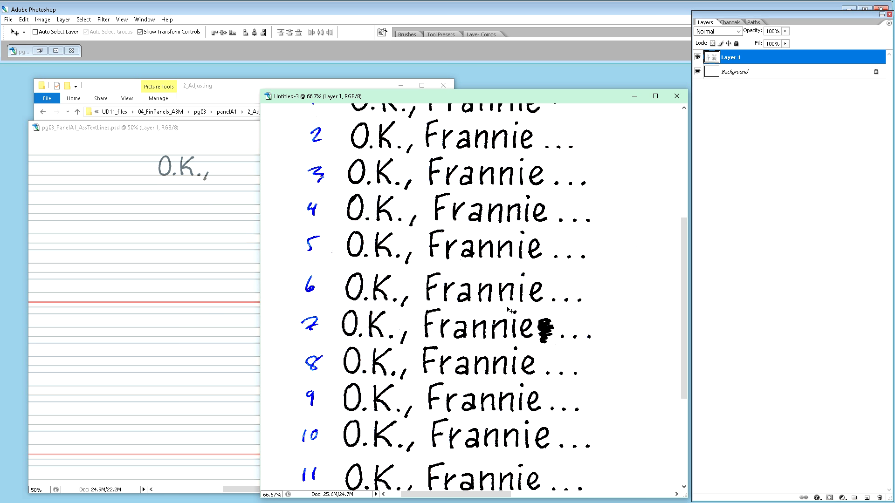
scroll(509, 310, down, 2)
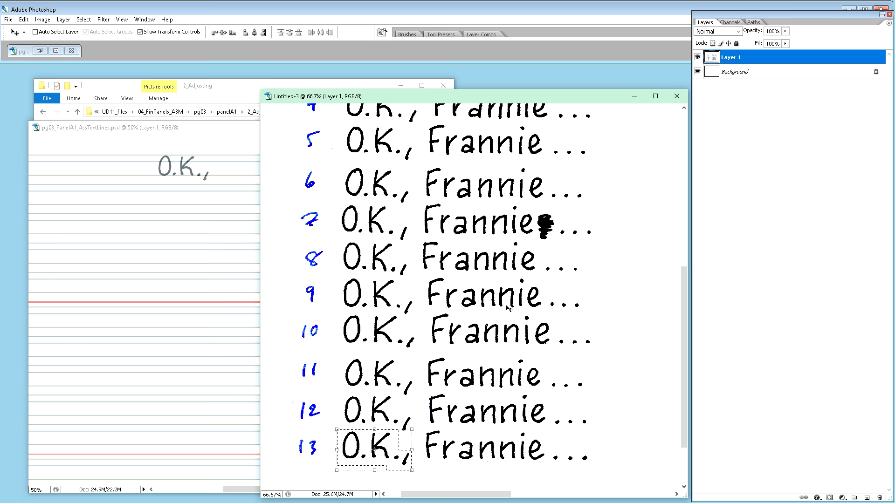
scroll(508, 309, up, 3)
scroll(509, 309, up, 3)
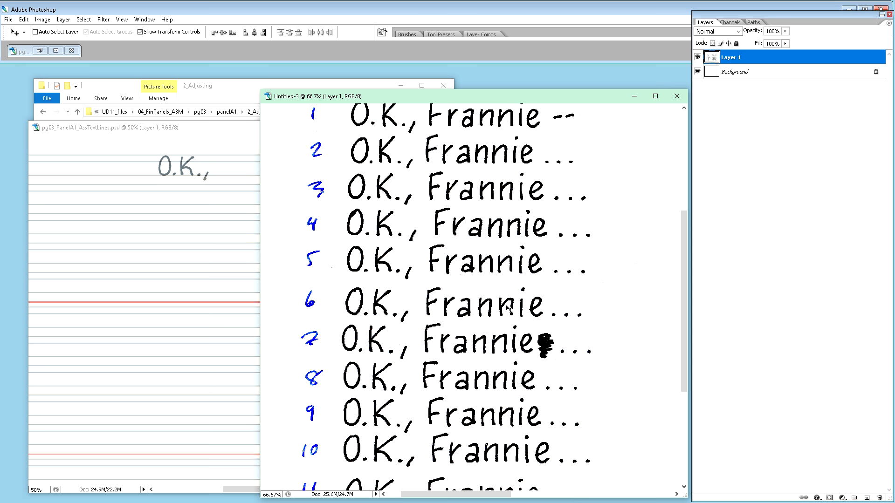
scroll(509, 309, up, 1)
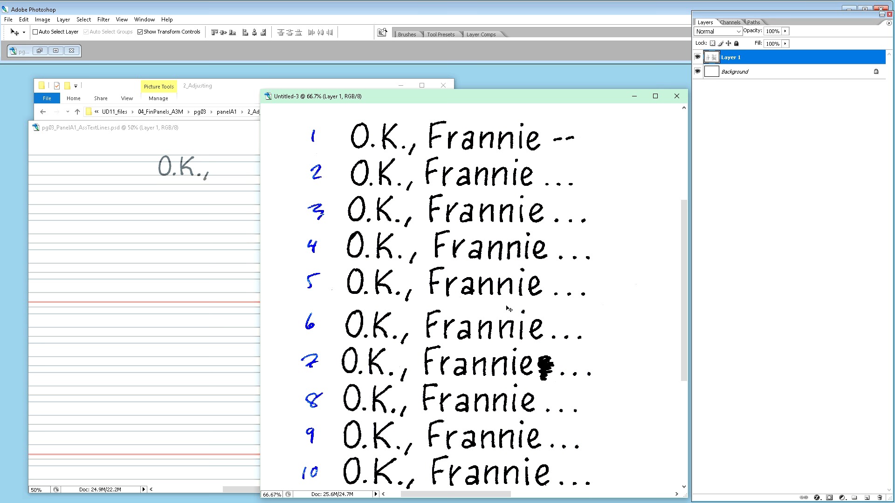
scroll(509, 309, down, 4)
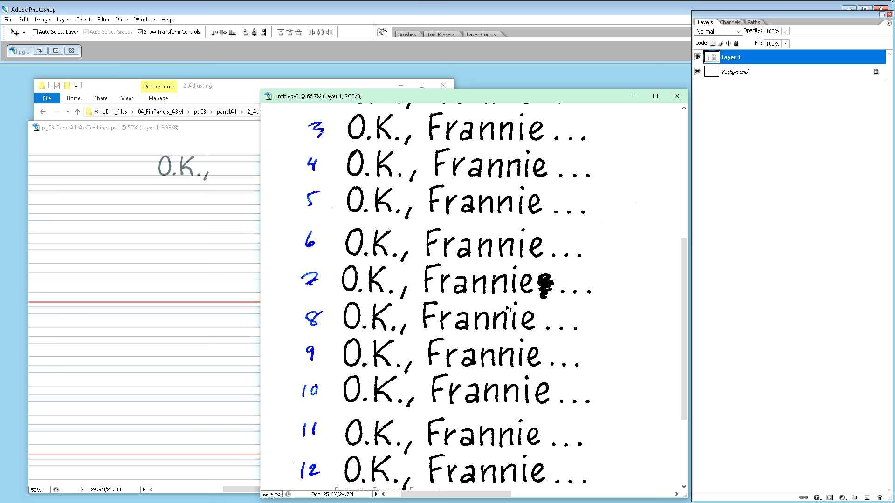
scroll(508, 309, down, 2)
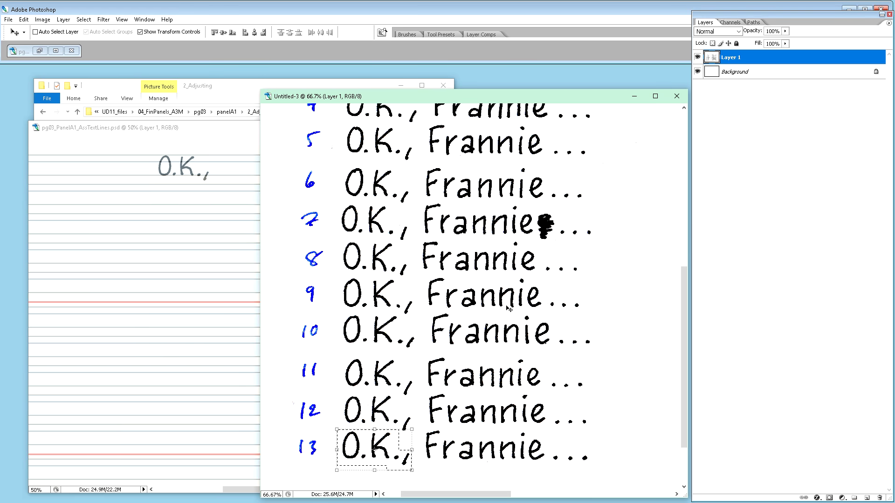
scroll(509, 308, down, 1)
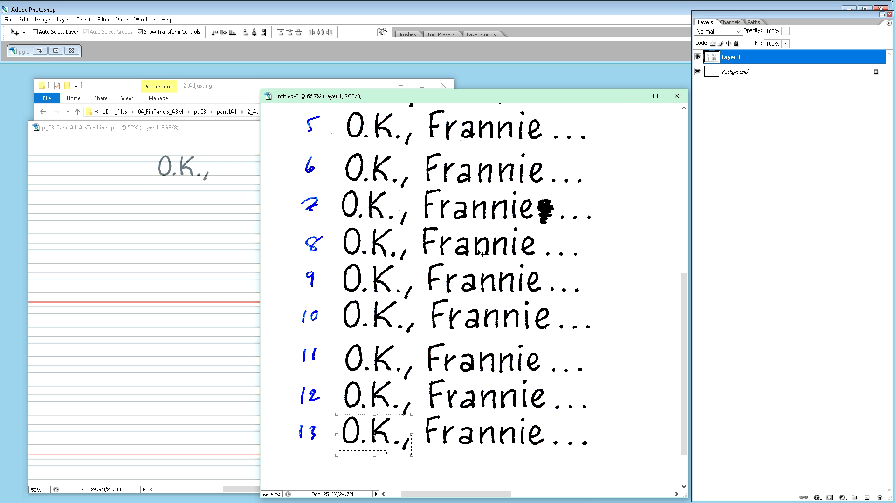
scroll(481, 253, up, 3)
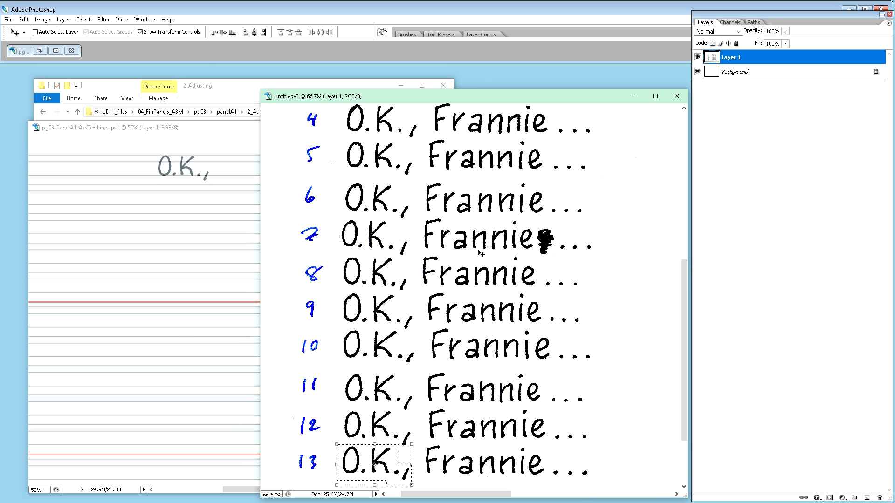
scroll(481, 253, up, 3)
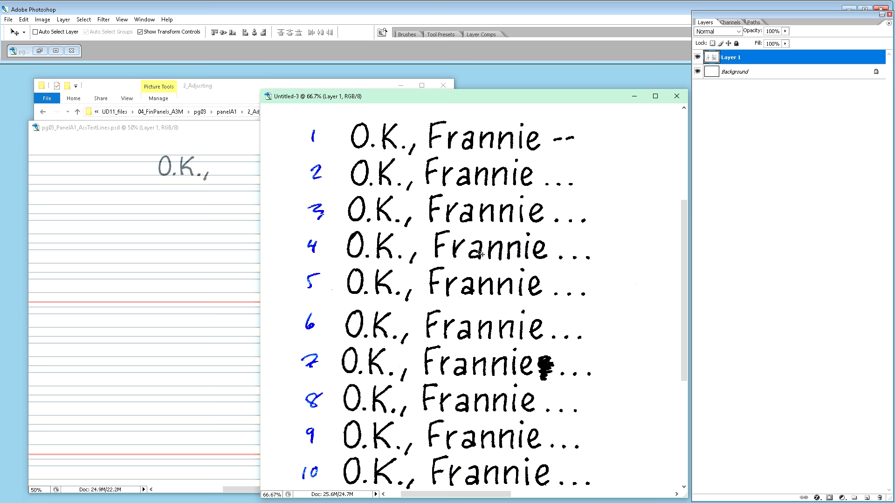
scroll(480, 253, down, 3)
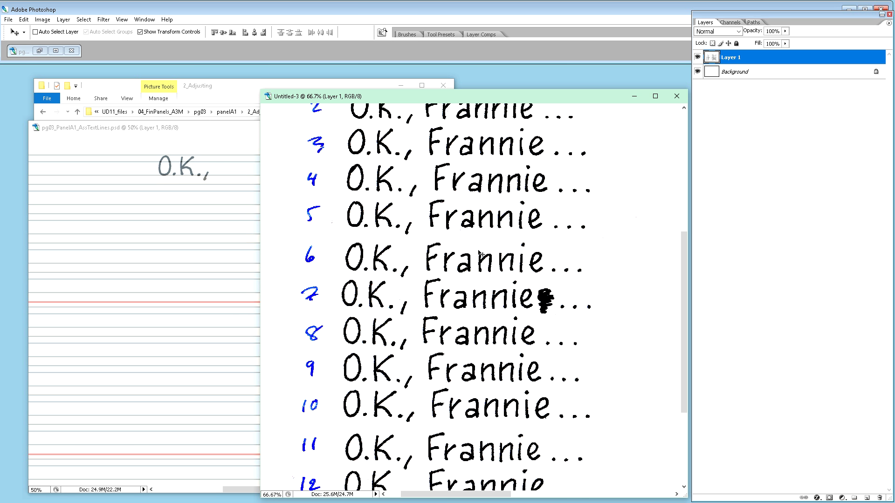
scroll(479, 253, down, 1)
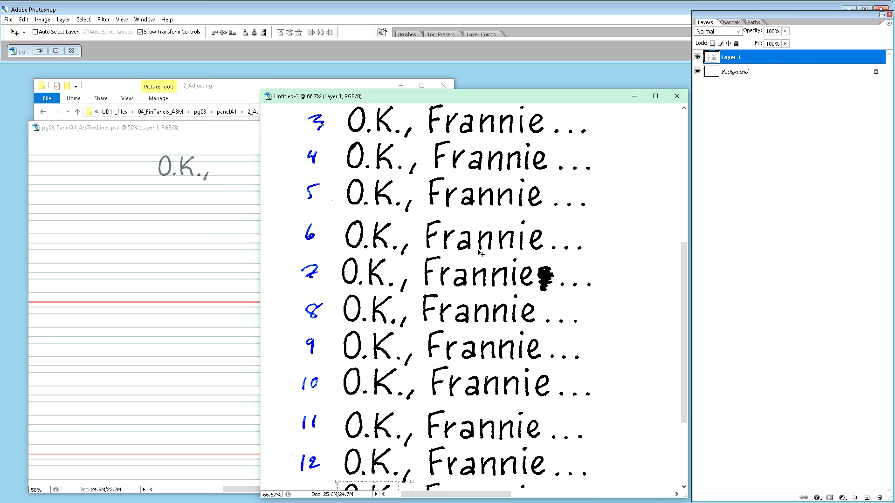
scroll(480, 253, down, 1)
scroll(480, 253, down, 1)
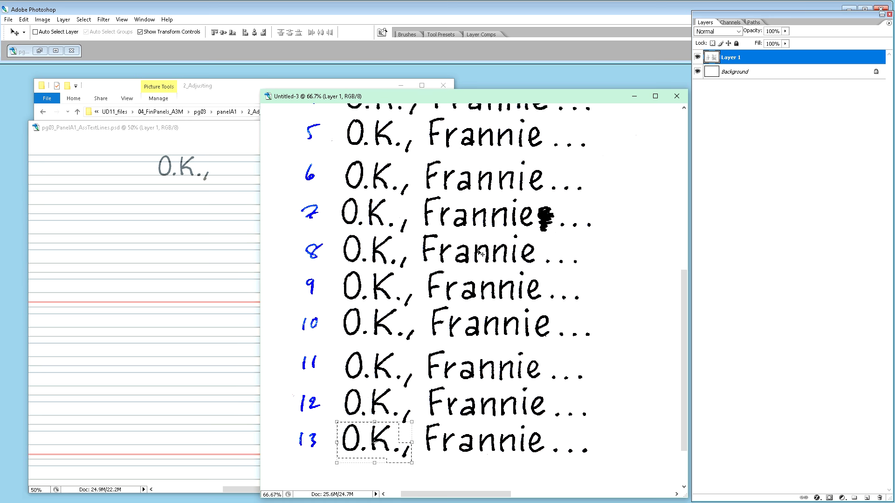
scroll(480, 253, up, 3)
scroll(480, 253, up, 4)
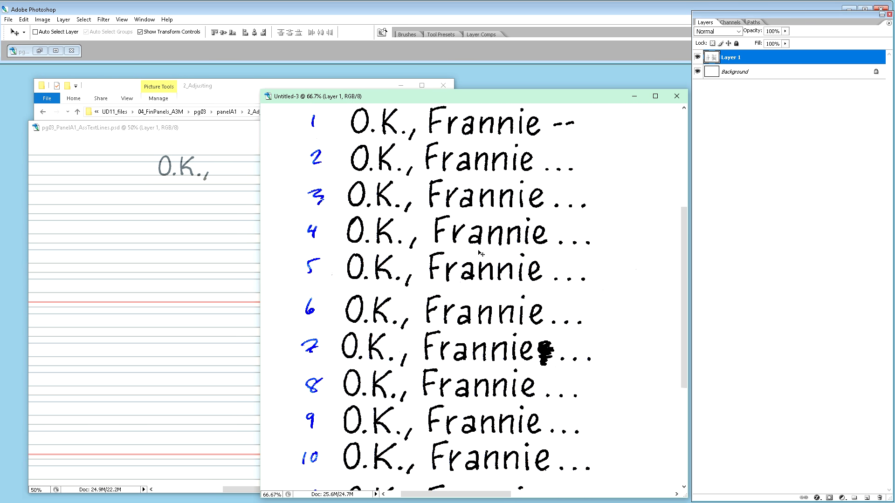
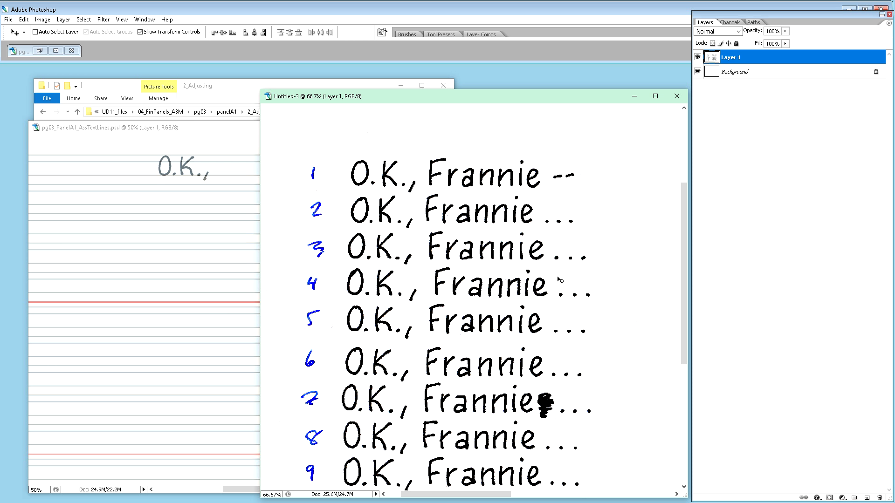
Scroll down the Untitled-3 scan and marquee-select the 'Frannie' lettering on line 11.
scroll(559, 276, down, 3)
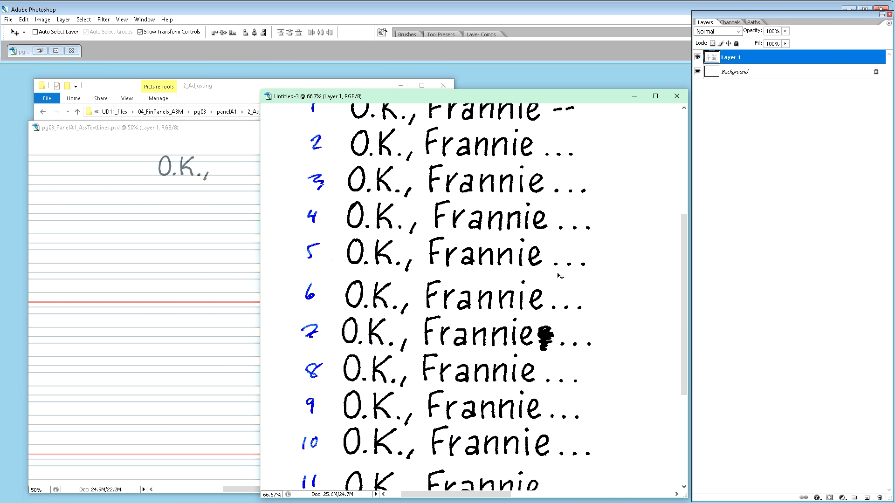
scroll(559, 275, down, 6)
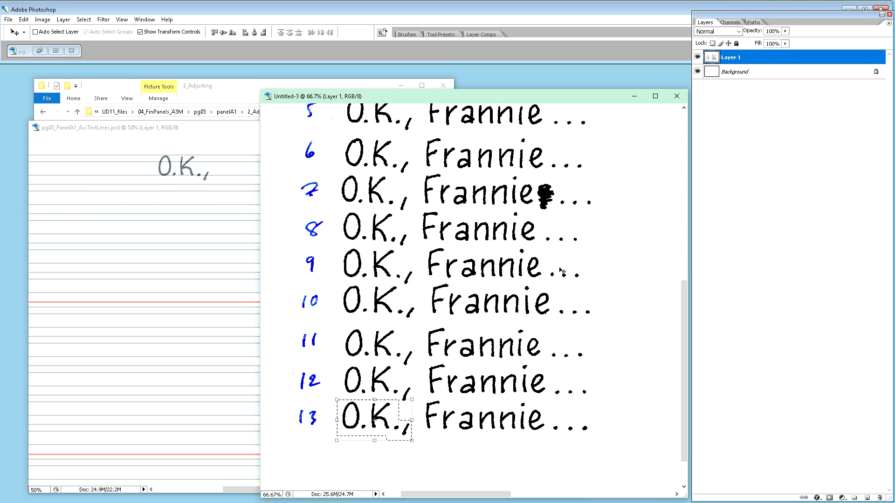
scroll(562, 272, down, 2)
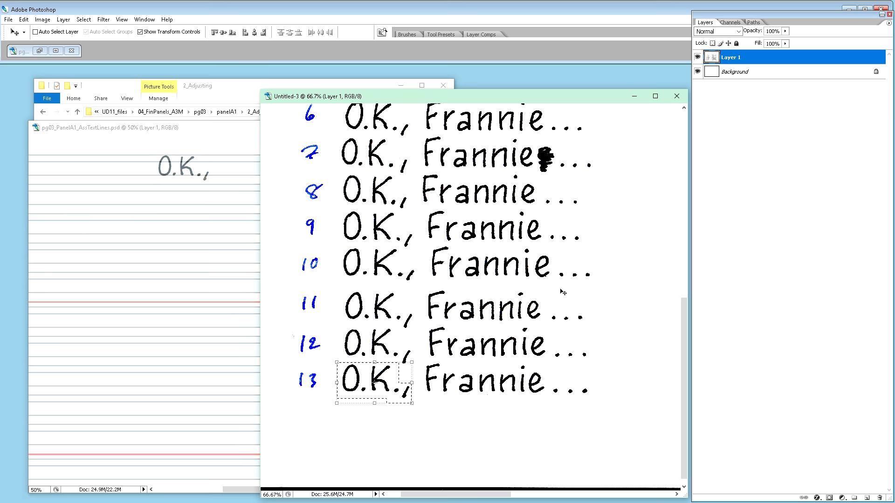
scroll(563, 292, down, 1)
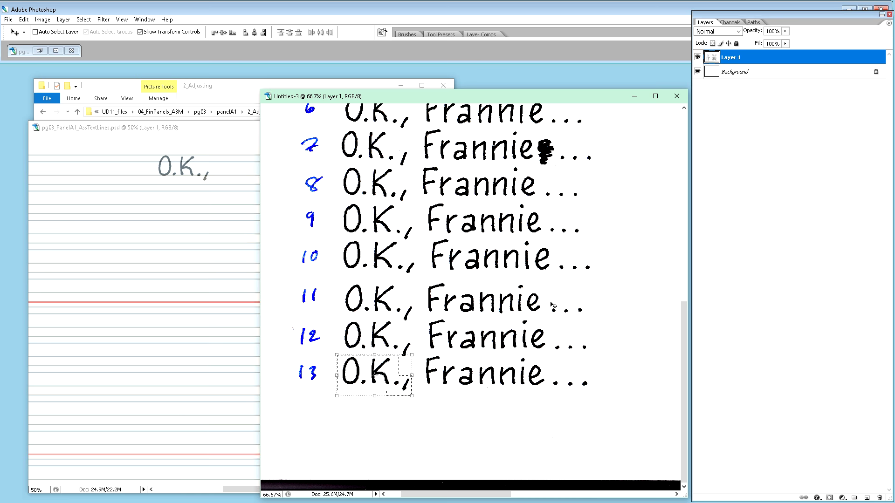
key(m)
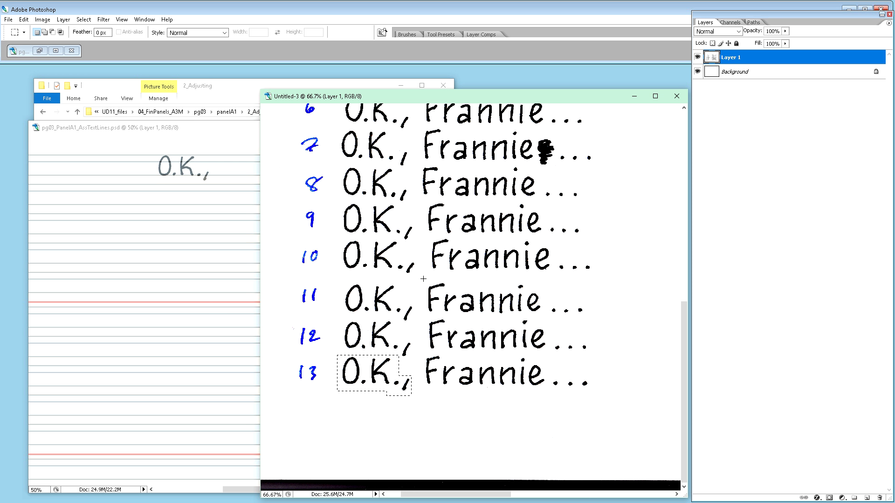
mouse_move(582, 320)
mouse_down()
mouse_move(594, 317)
mouse_move(581, 312)
mouse_up()
Move the scan aside, bring the pg03 guide forward, and rename the O.K. layer 'OK (13)'.
click(244, 93)
click(223, 230)
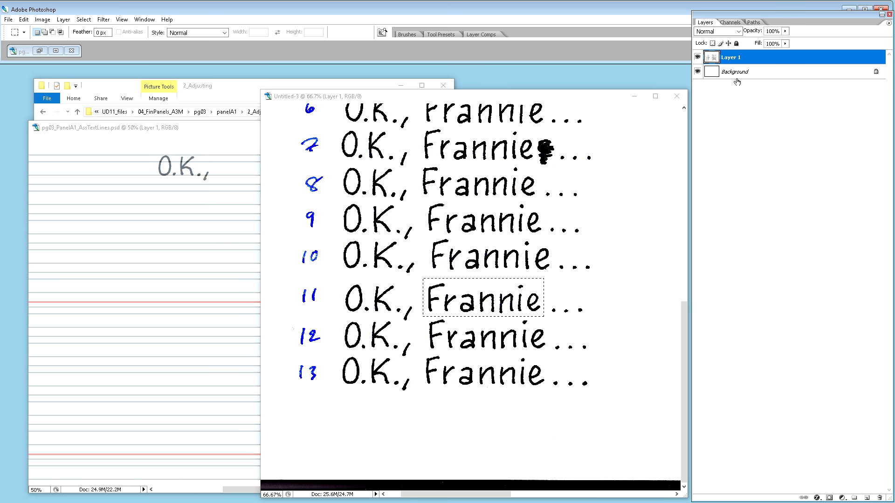
click(539, 97)
drag(545, 96, 621, 225)
click(459, 130)
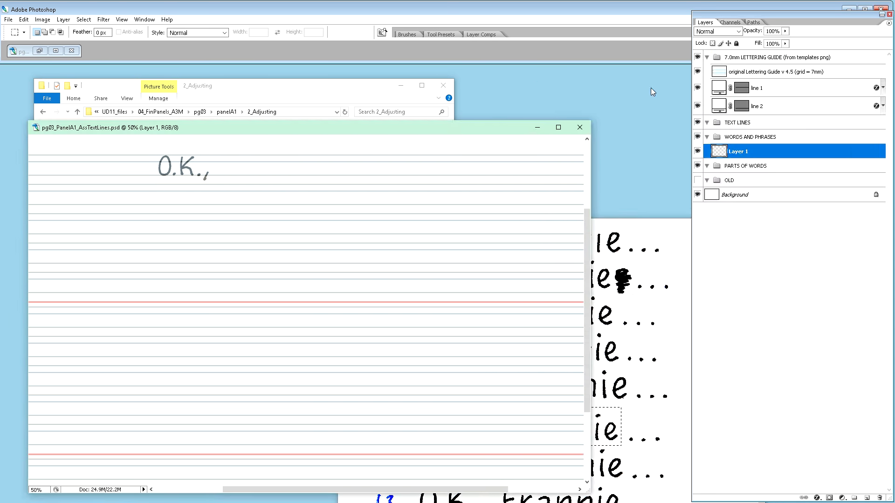
double_click(740, 152)
text(OK)
text(_(3)
text())
key(Return)
Paste Frannie as a layer named 'Frannie (11)' and place it below OK (13).
key(ctrl+v)
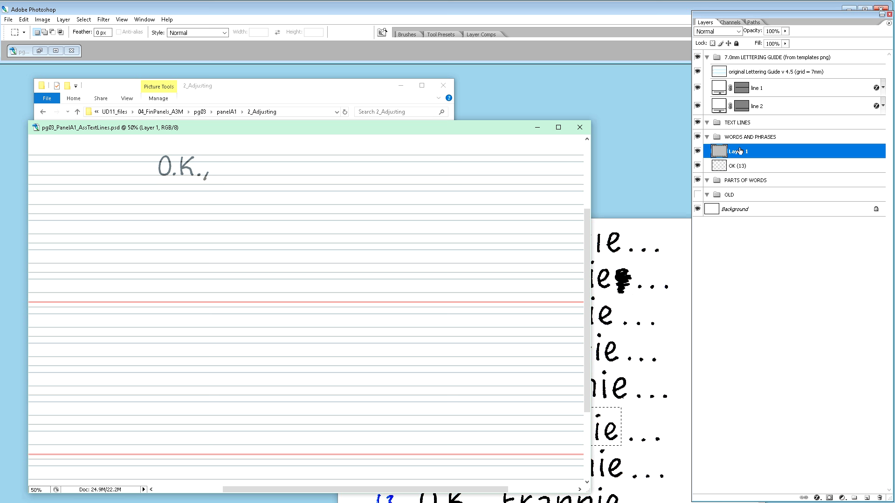
double_click(740, 151)
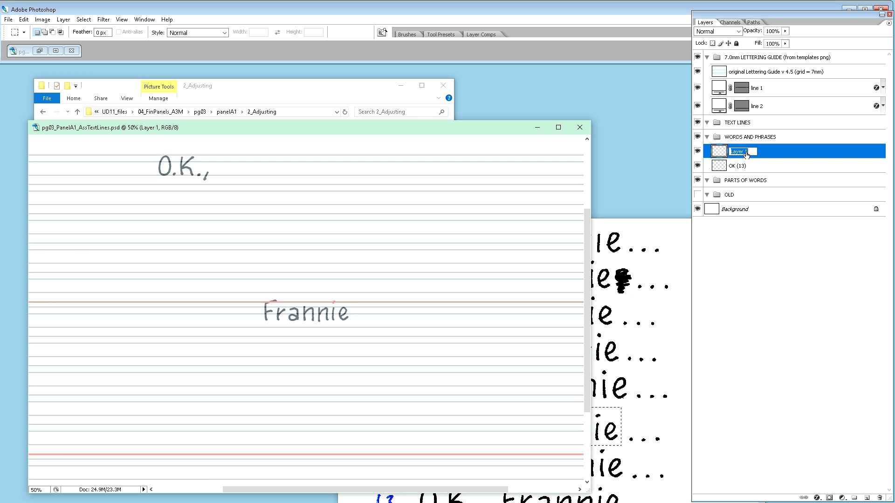
text(Frannie (11))
key(Return)
drag(746, 154, 750, 173)
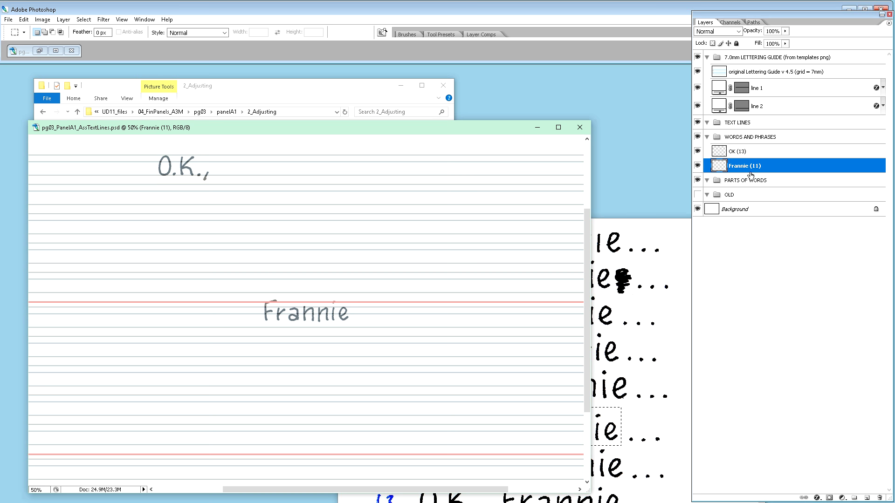
drag(659, 230, 505, 54)
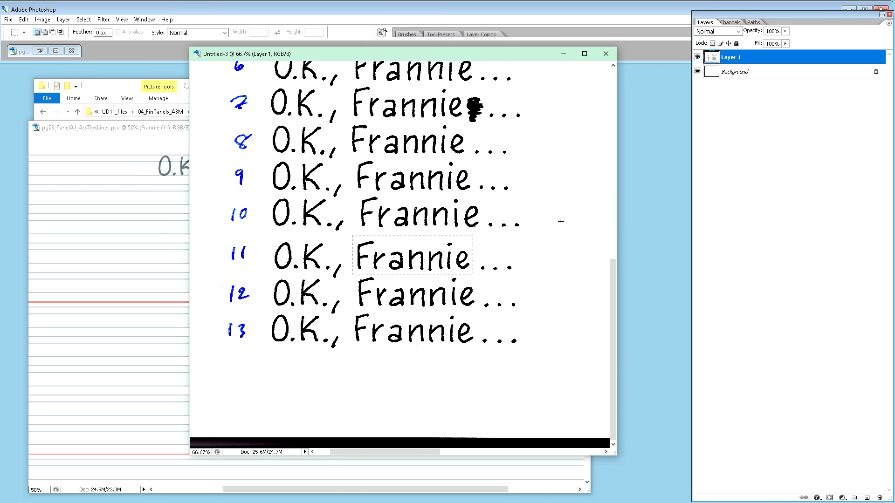
Paste the line-5 ellipsis into the guide as layer '... (5)' below Frannie (11).
scroll(562, 227, up, 3)
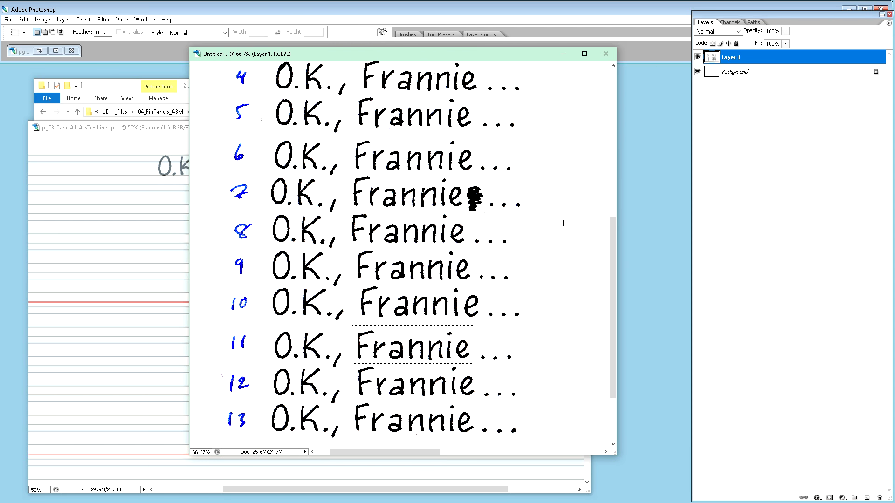
scroll(563, 222, up, 1)
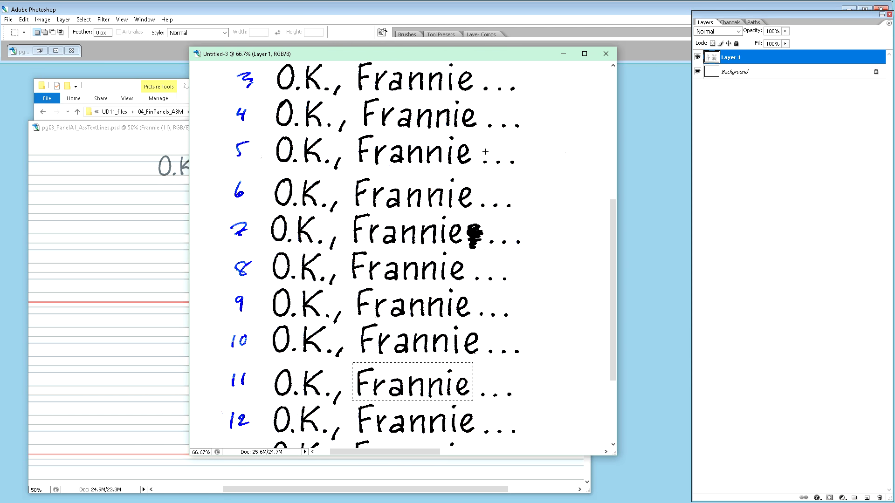
drag(477, 150, 520, 172)
click(177, 231)
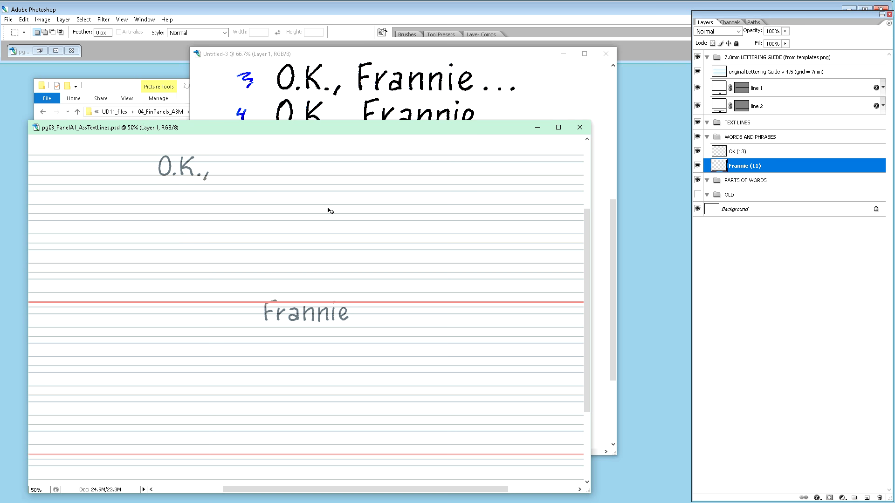
key(ctrl+j)
double_click(741, 168)
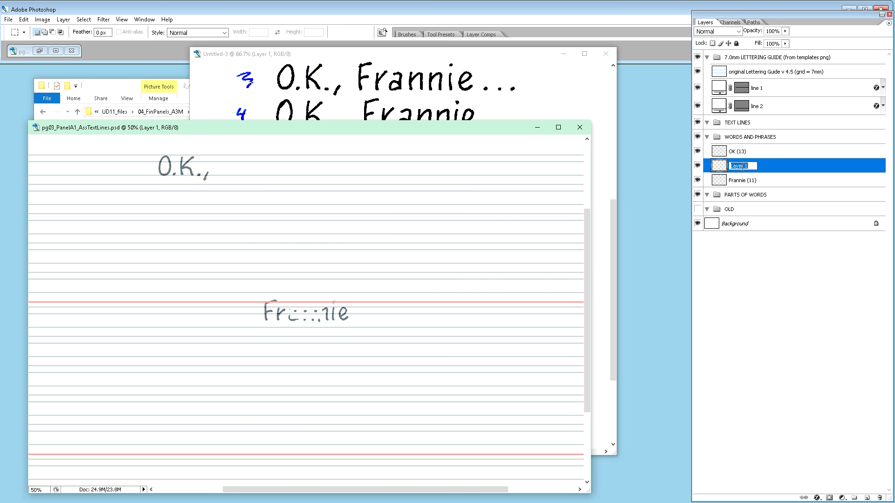
text(... (5))
key(Return)
drag(741, 168, 741, 186)
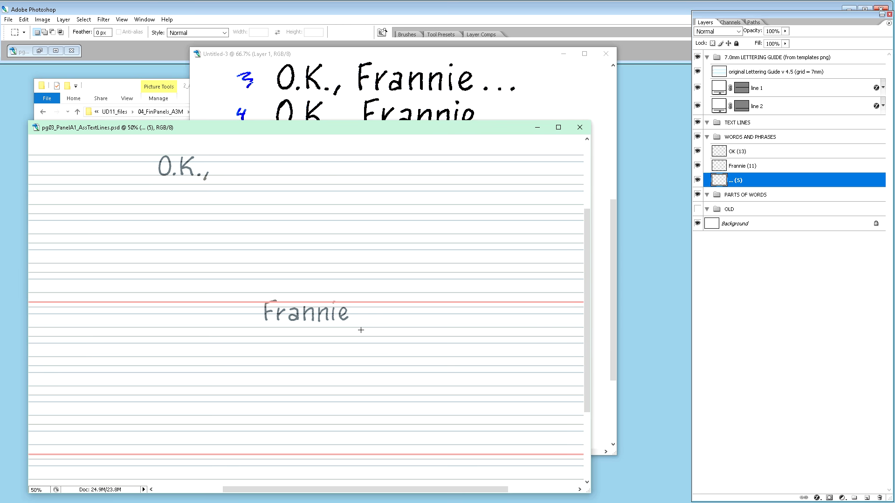
Move Frannie and the ellipsis together up beside 'O.K.,' on the top line.
shift+click(752, 166)
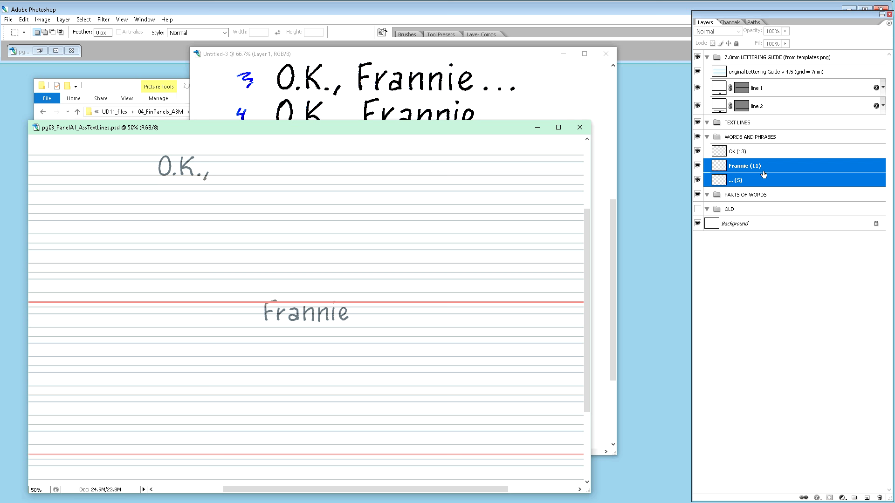
key(v)
key(shift+Up)
key(shift+Up)
key(shift+Up)
key(shift+Up)
key(shift+Up)
key(shift+Up)
key(shift+Up)
key(shift+Up)
key(shift+Up)
key(shift+Up)
key(shift+Up)
key(shift+Up)
key(shift+Up)
key(shift+Up)
key(shift+Up)
key(shift+Up)
key(shift+Up)
key(shift+Up)
key(shift+Up)
key(shift+Up)
key(shift+Up)
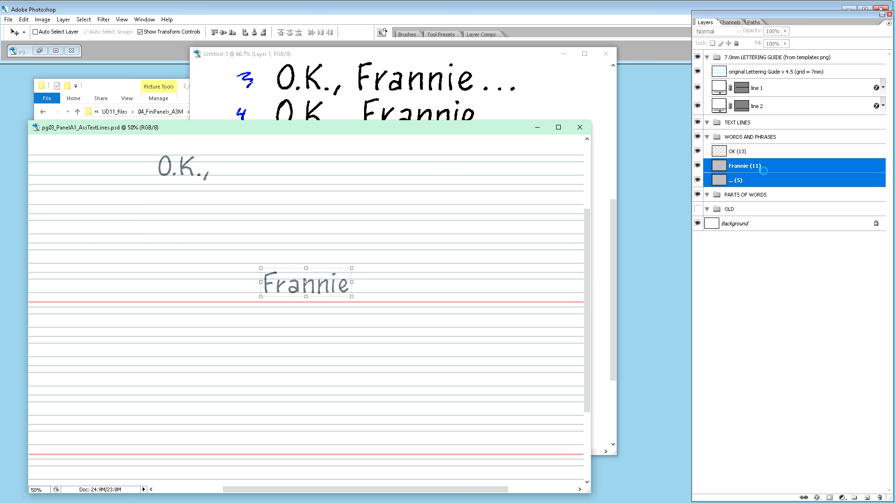
key(shift+Up)
key(shift+Up)
key(shift+Up)
key(shift+Up)
key(shift+Up)
key(shift+Up)
key(shift+Up)
key(shift+Up)
key(shift+Up)
key(shift+Up)
key(shift+Up)
key(shift+Up)
key(shift+Up)
key(shift+Up)
key(shift+Up)
key(shift+Up)
key(shift+Up)
key(shift+Up)
key(shift+Up)
key(shift+Up)
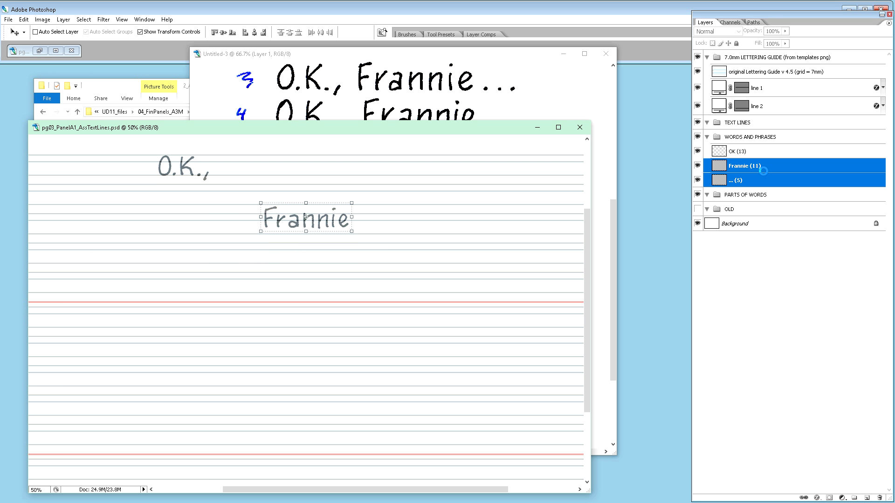
drag(305, 171, 261, 164)
Nudge the ellipsis right and down so it sits on the baseline after Frannie.
click(761, 181)
key(shift+Right)
key(shift+Right)
key(shift+Right)
key(shift+Right)
key(shift+Right)
key(shift+Right)
key(shift+Right)
key(shift+Right)
key(shift+Right)
key(shift+Right)
key(shift+Right)
key(shift+Right)
key(shift+Right)
key(shift+Right)
key(shift+Right)
key(shift+Right)
key(shift+Right)
key(shift+Right)
key(shift+Right)
key(shift+Right)
key(shift+Right)
key(shift+Right)
key(shift+Right)
key(shift+Right)
key(shift+Right)
key(shift+Right)
key(shift+Right)
key(shift+Down)
key(shift+Down)
key(shift+Down)
key(shift+Down)
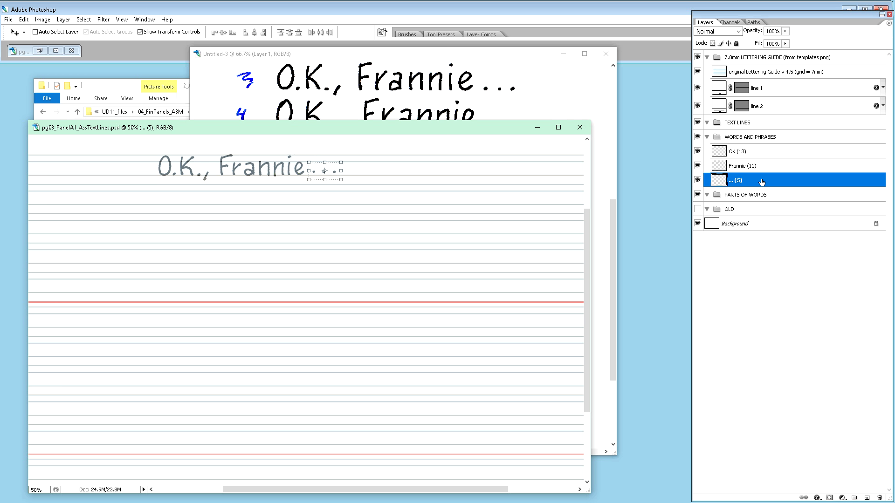
key(Down)
key(Down)
key(Left)
Shift Frannie and the ellipsis three pixels right to space them after the comma.
click(765, 155)
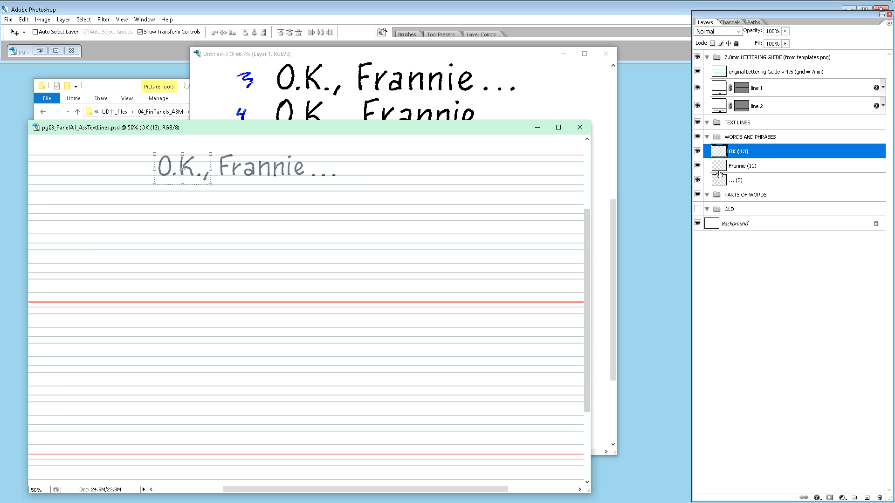
click(742, 169)
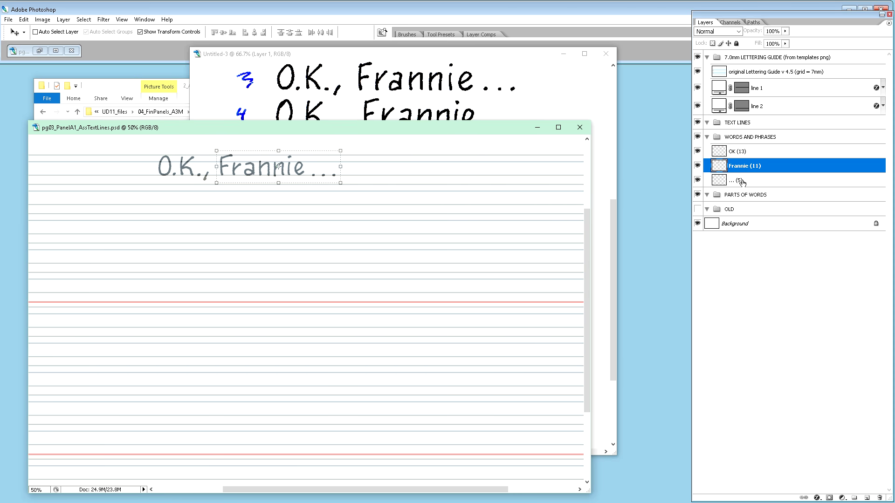
shift+click(742, 182)
key(Right)
key(Right)
key(Right)
key(Right)
key(Right)
key(Right)
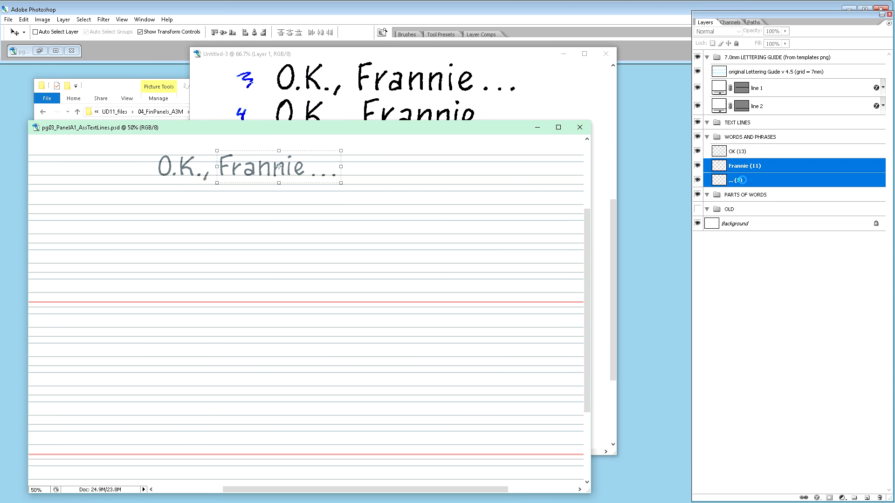
key(Right)
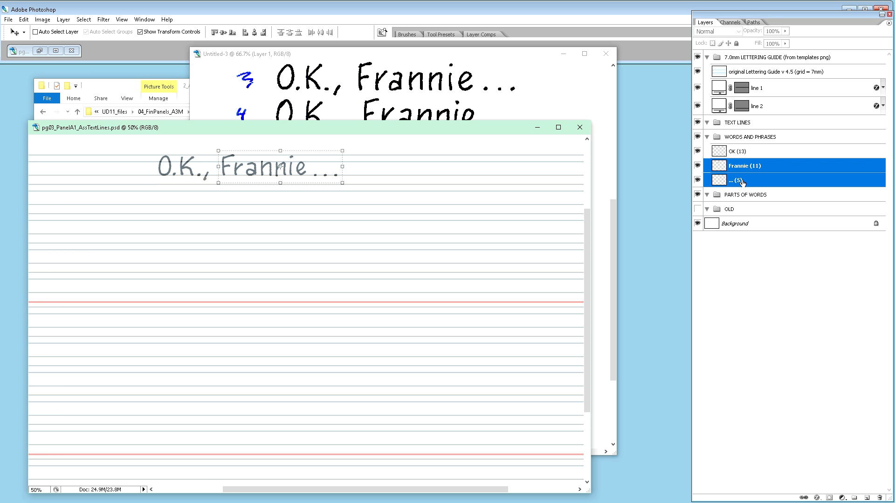
key(Right)
key(Right)
key(Right)
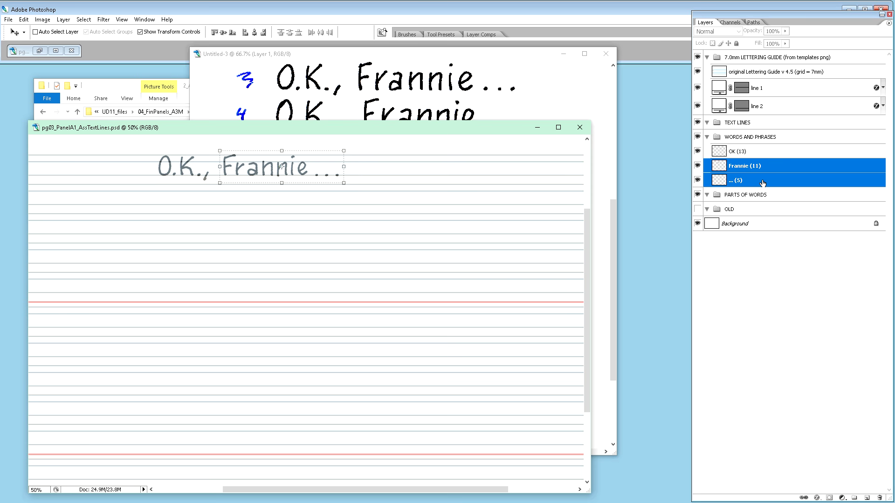
click(741, 181)
Bring the scanned sheet forward, widen its window, and scroll it to the top.
click(393, 53)
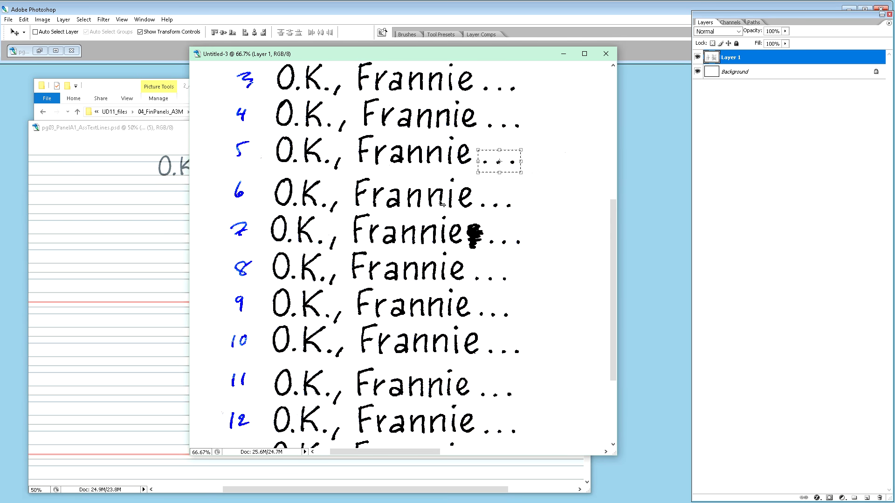
drag(419, 452, 539, 452)
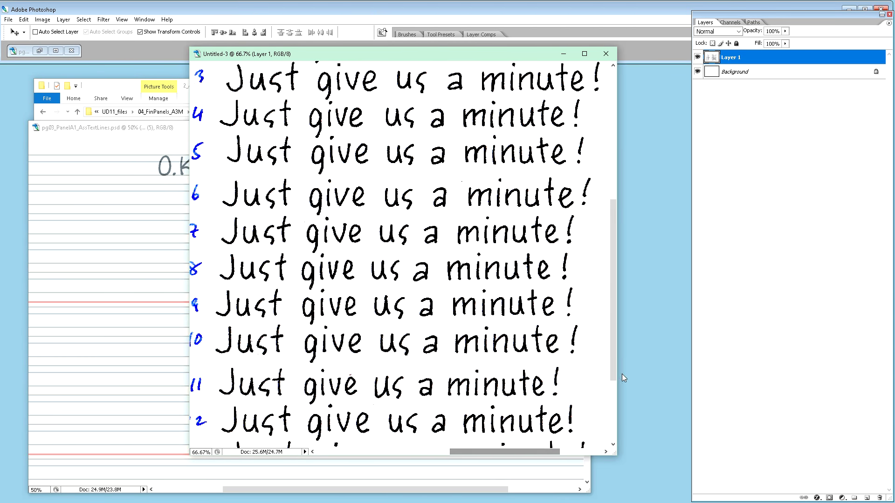
drag(619, 382, 684, 388)
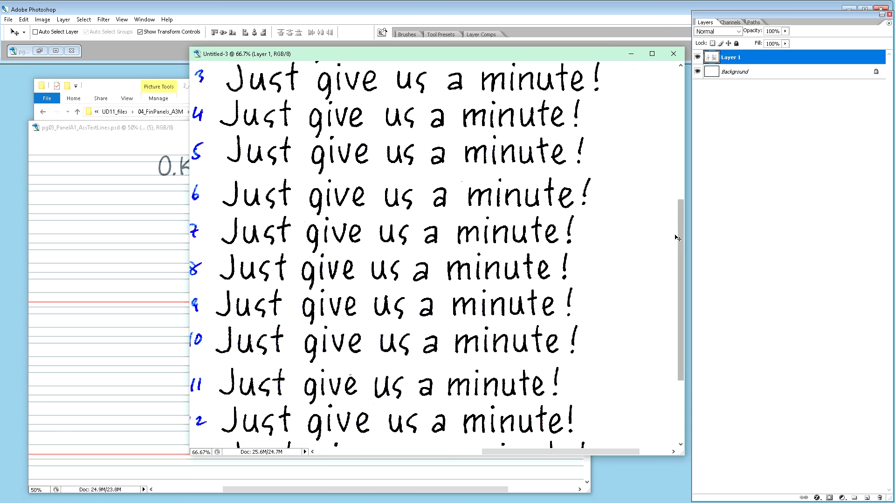
scroll(670, 215, up, 5)
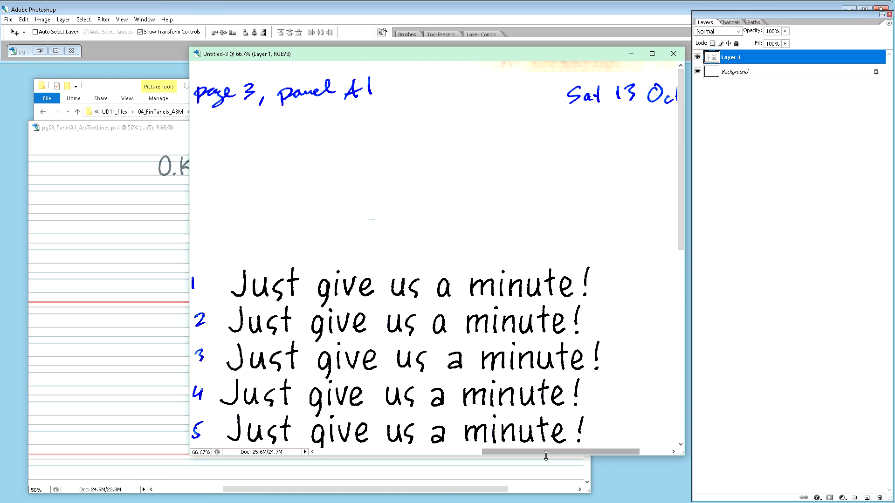
mouse_move(549, 452)
mouse_down()
mouse_move(516, 455)
mouse_move(541, 456)
mouse_up()
Cancel the save prompt for the scan and drag its window aside to uncover the guide.
key(ctrl+s)
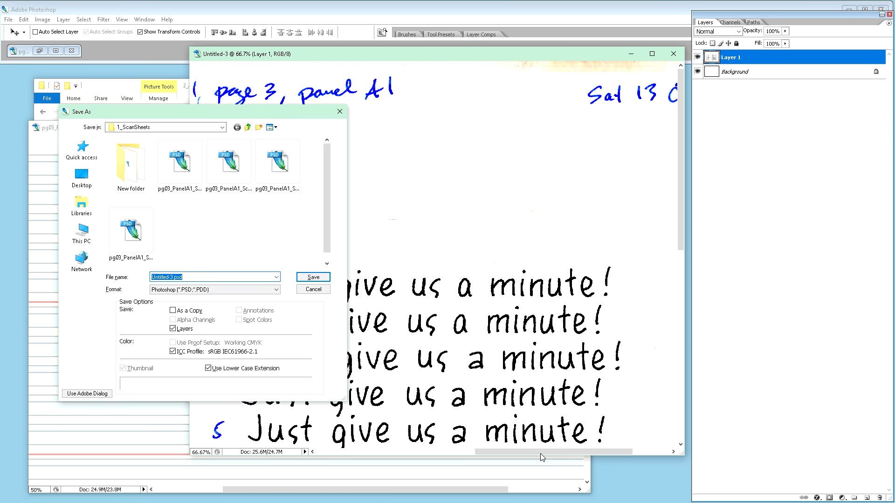
click(304, 291)
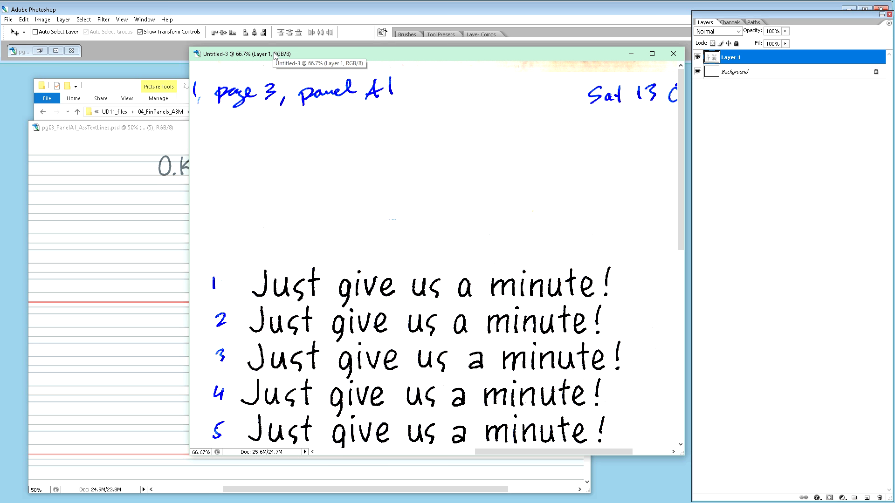
drag(275, 54, 449, 116)
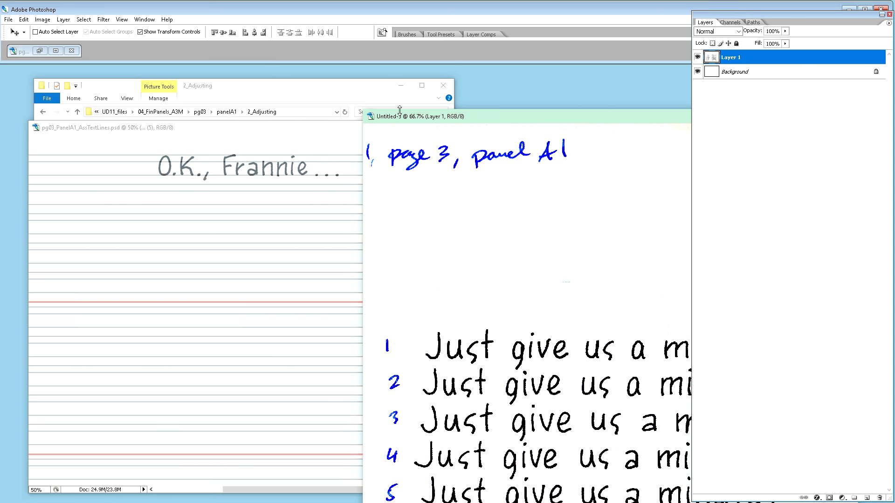
Bring the pg03_PanelA1_AssTextLines guide forward, then drag the Photos row reference over the workspace.
click(142, 132)
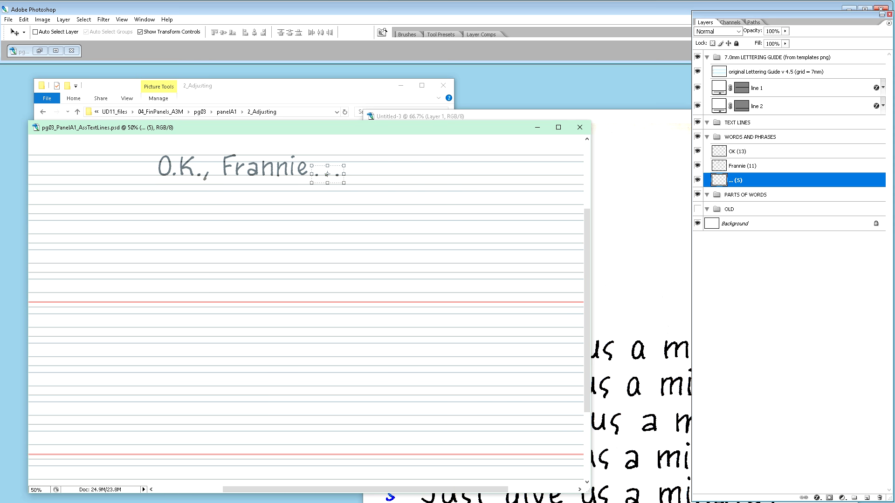
key(super+e)
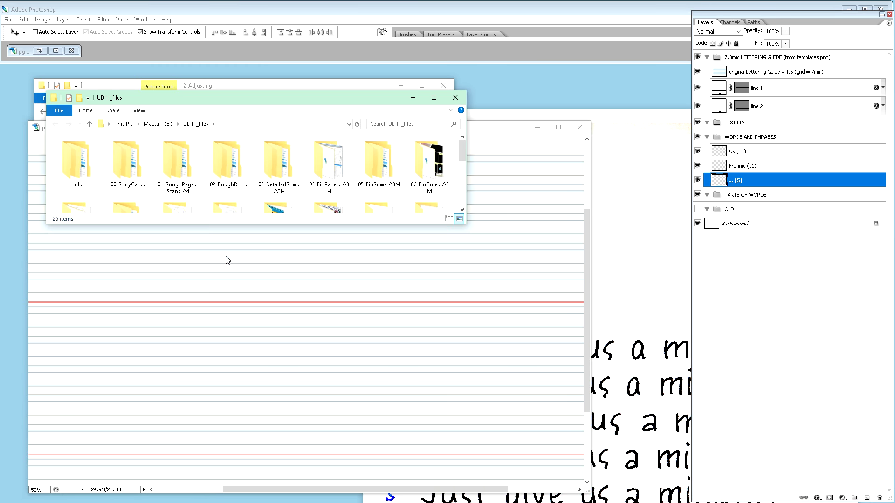
drag(224, 101, 0, 29)
key(alt+F4)
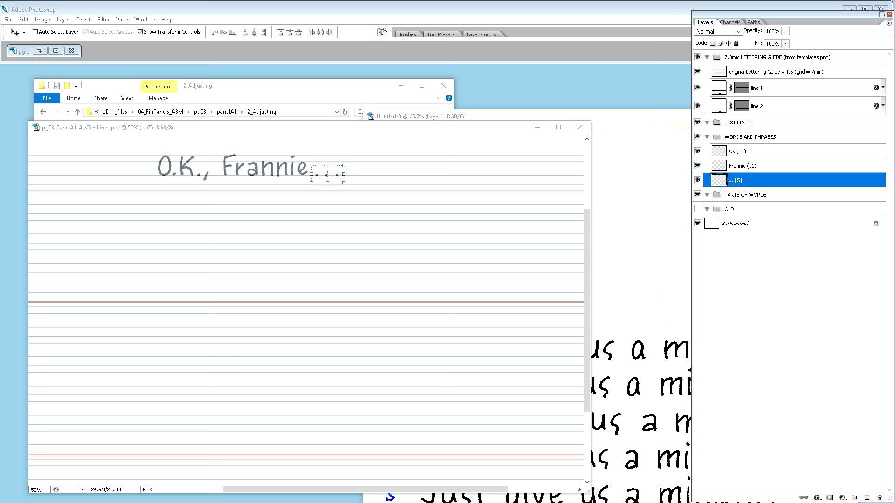
drag(0, 289, 414, 81)
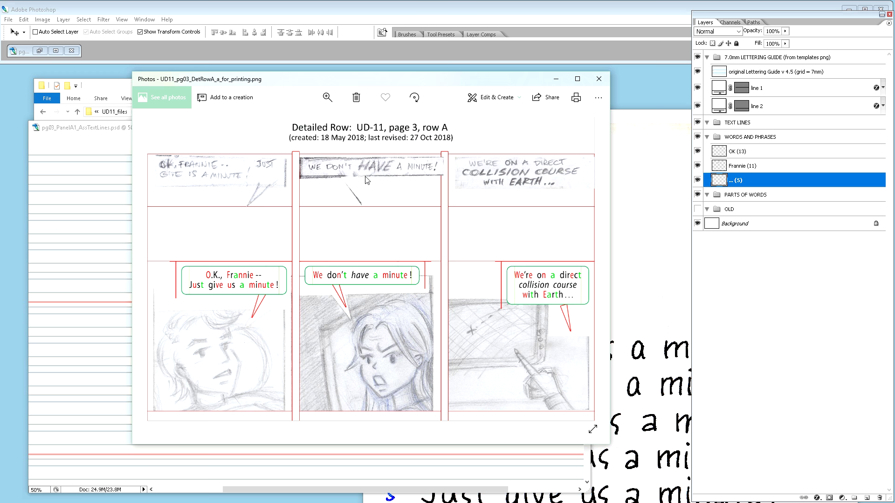
Enlarge and reposition the Photos window so the row A 'O.K., Frannie' balloon is readable.
drag(301, 83, 229, 78)
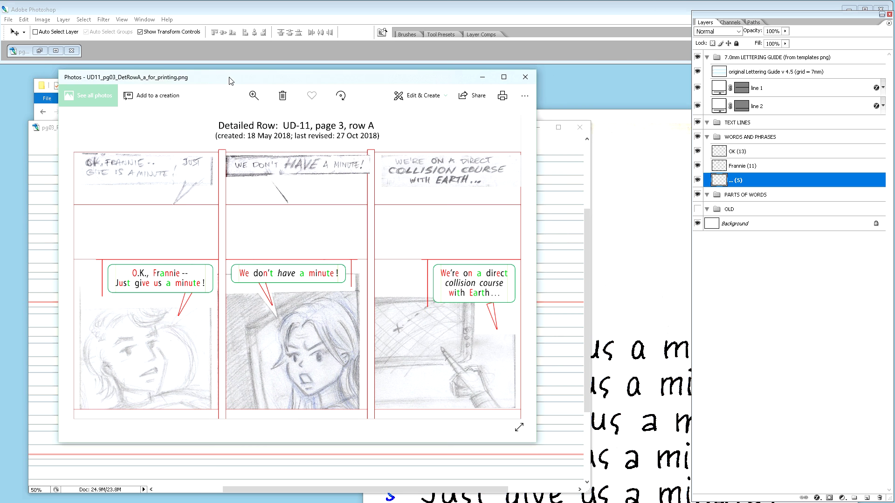
drag(537, 444, 640, 453)
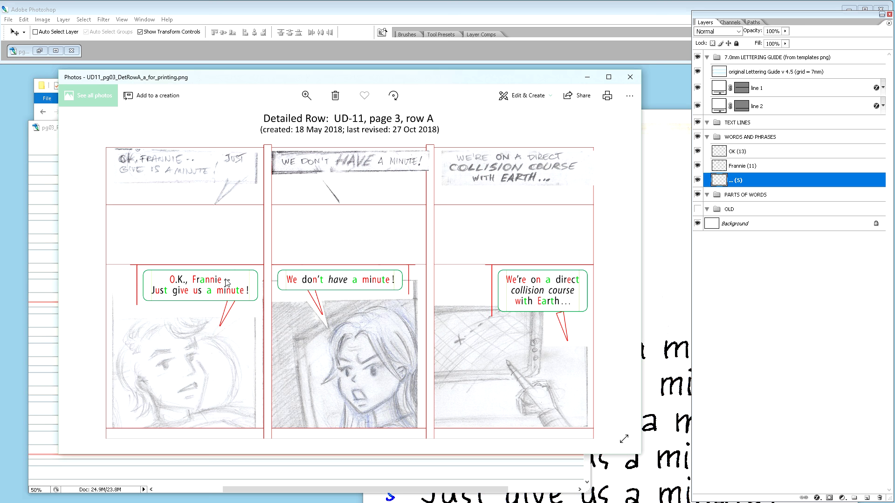
scroll(227, 283, up, 1)
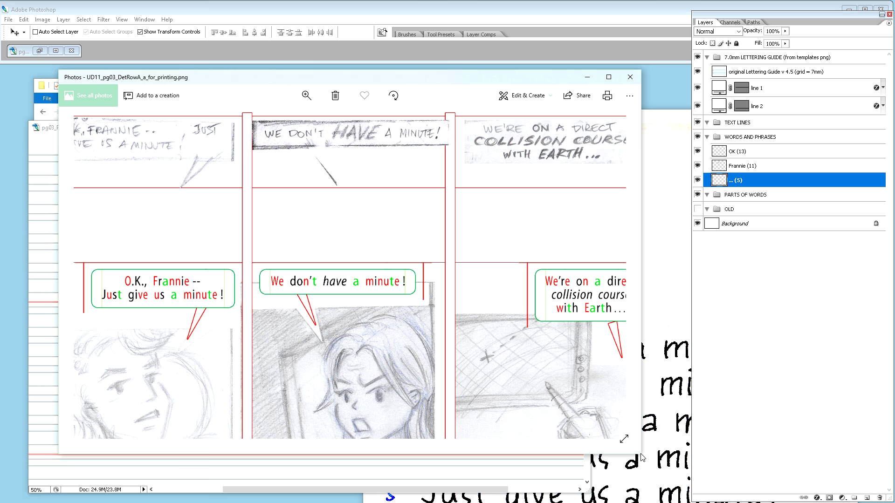
drag(641, 456, 711, 462)
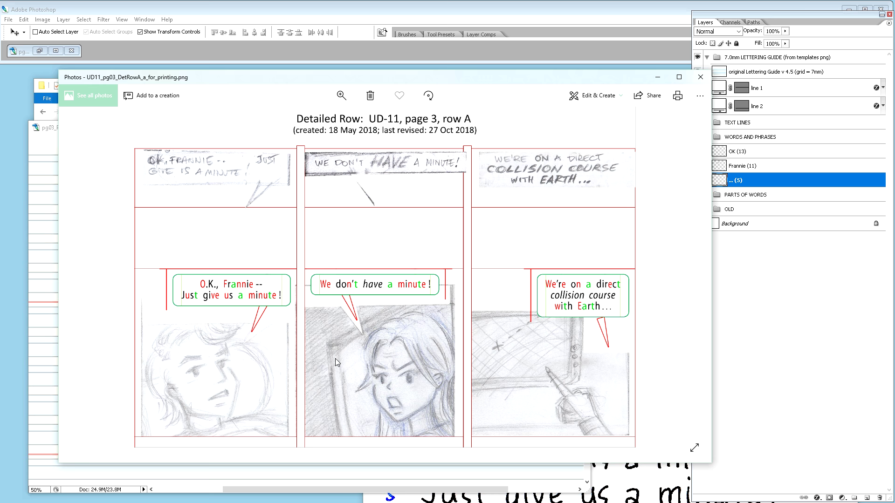
drag(327, 82, 290, 244)
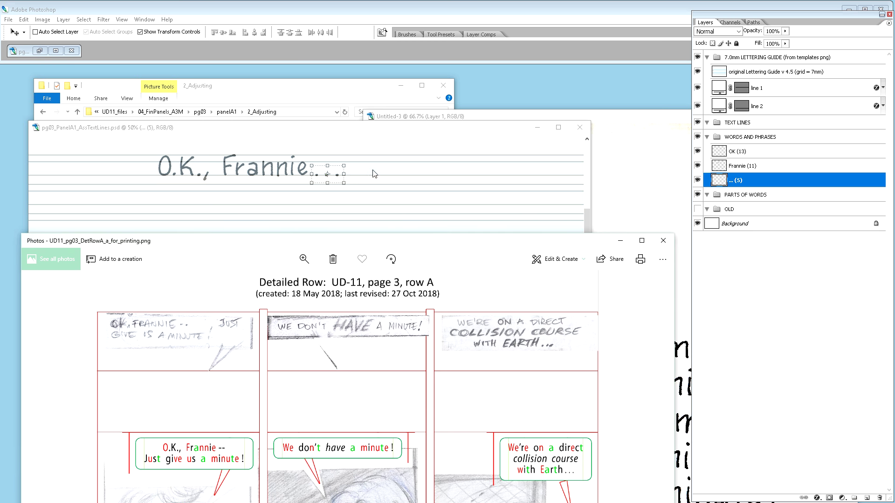
Bring the pg03_PanelA1_AssTextLines guide in front of the Photos reference and reposition its window.
click(378, 129)
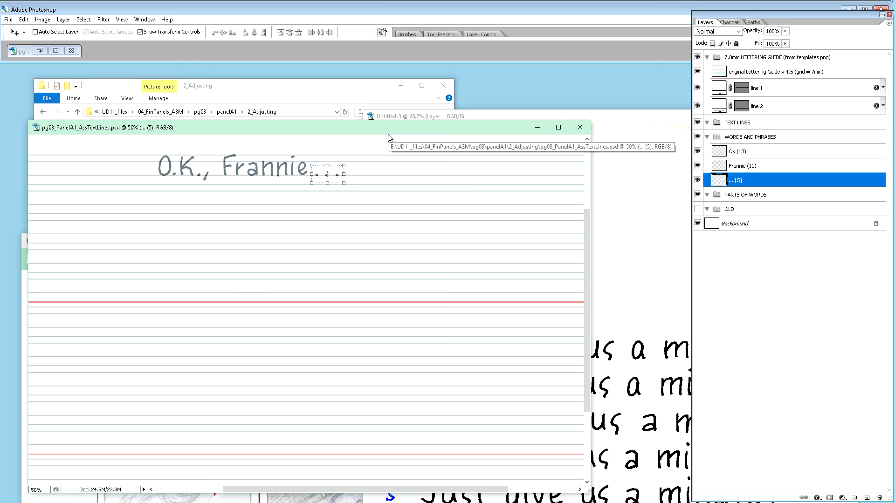
drag(397, 128, 388, 86)
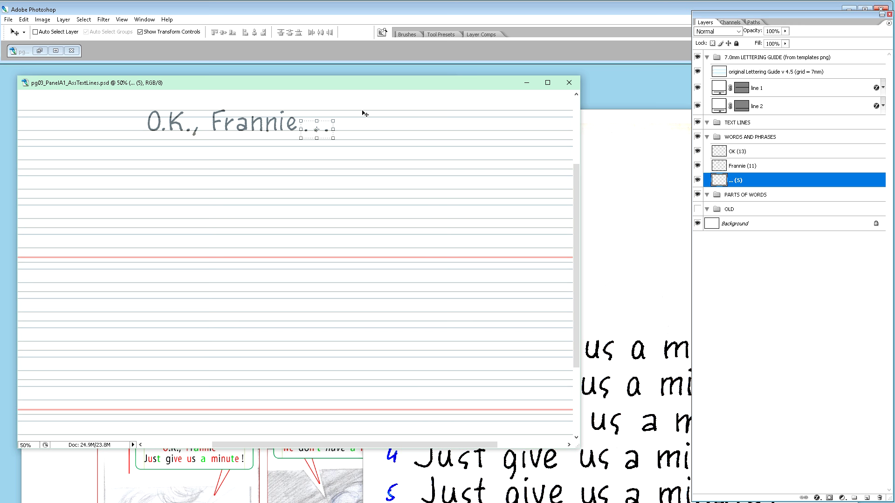
drag(334, 91, 397, 79)
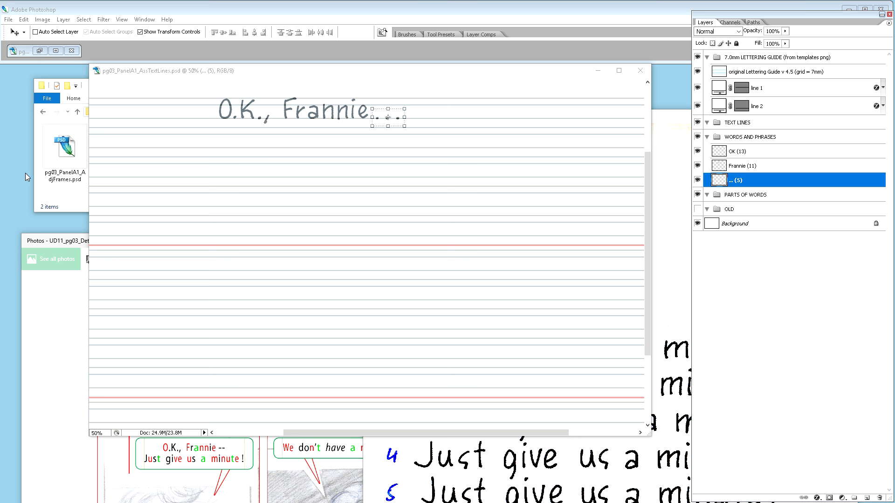
Import a scan from the CanoScan LiDE 220 through ScanGear into Photoshop.
click(8, 20)
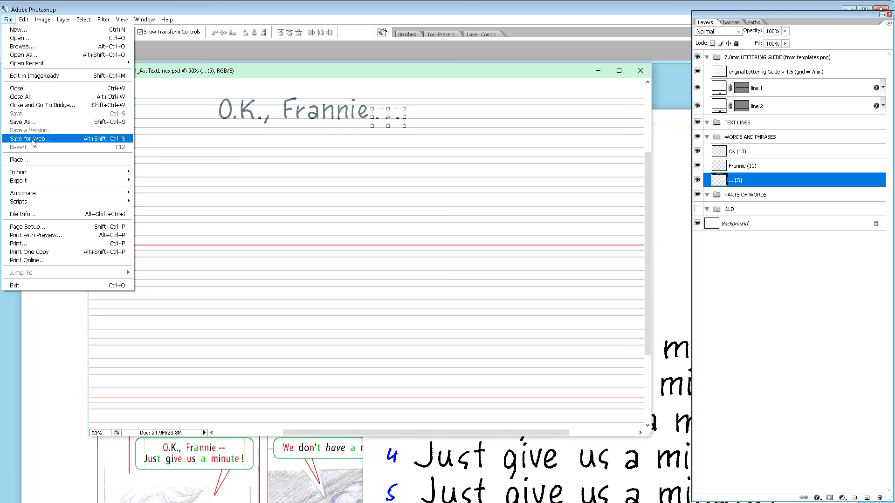
mouse_move(56, 172)
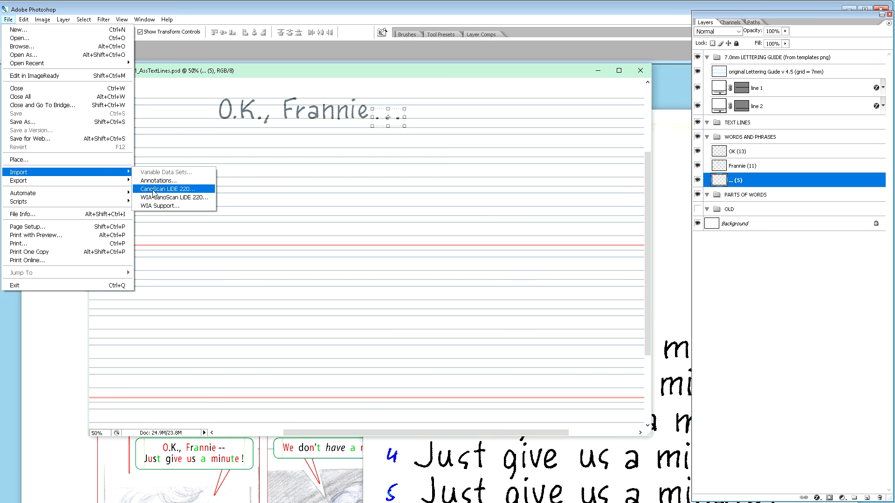
click(154, 190)
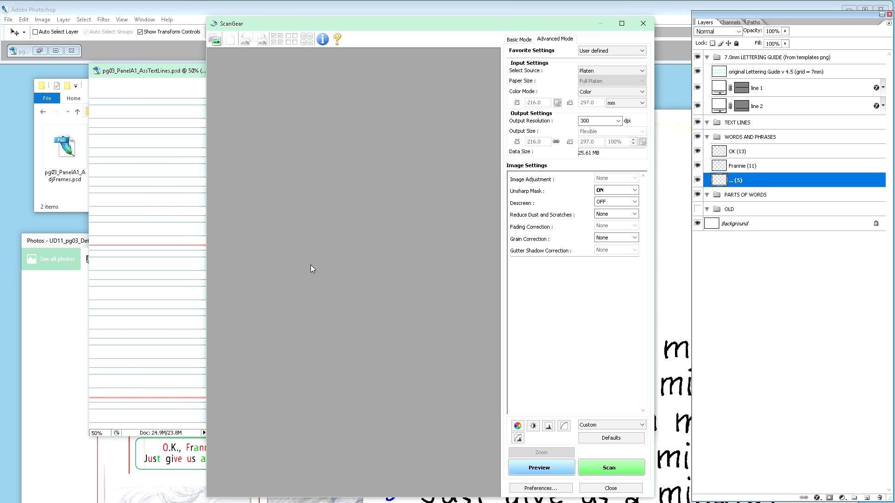
click(612, 467)
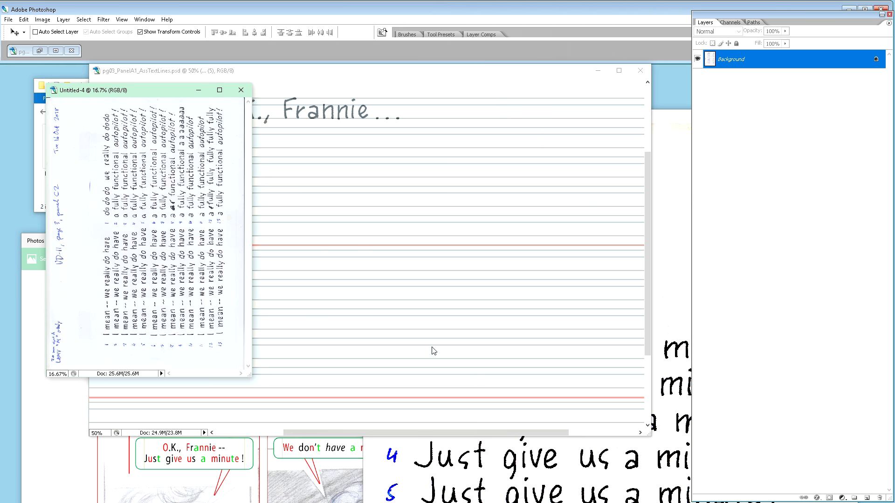
Rotate Untitled-4 90° clockwise, zoom to 50%, and move its window to the left edge.
key(ctrl+alt+shift+r)
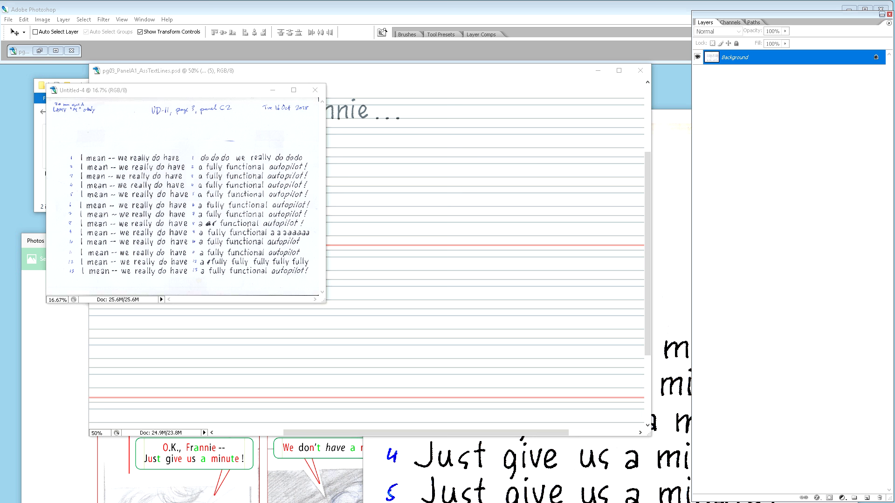
click(175, 91)
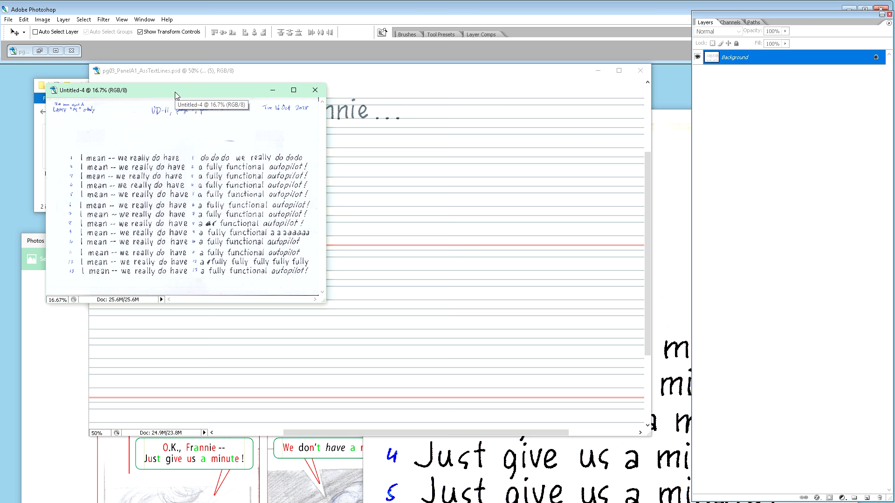
key(ctrl+plus)
key(ctrl+plus)
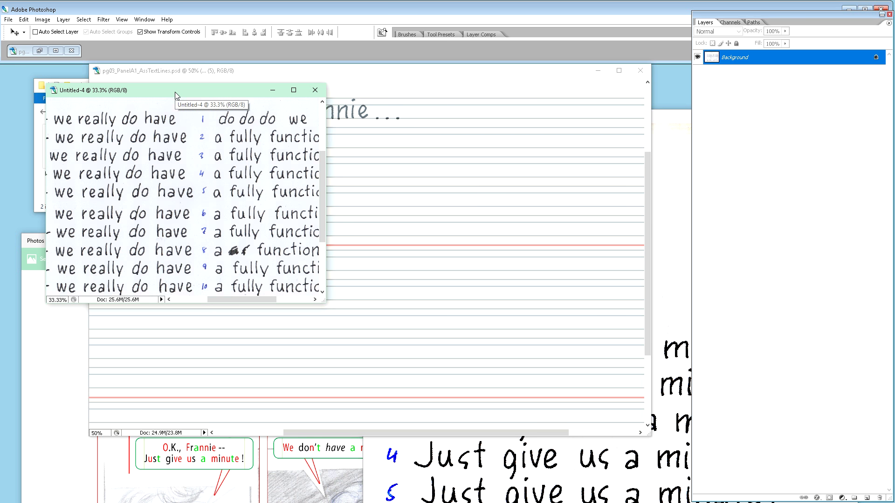
key(ctrl+plus)
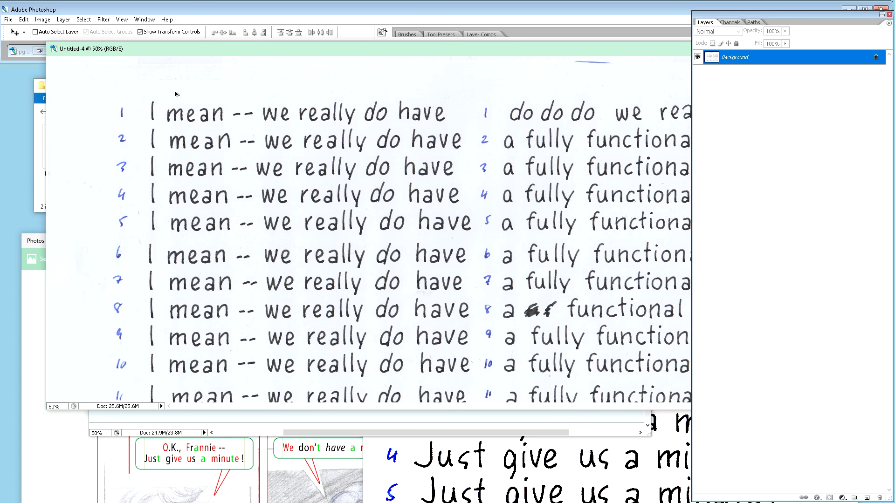
drag(192, 48, 148, 59)
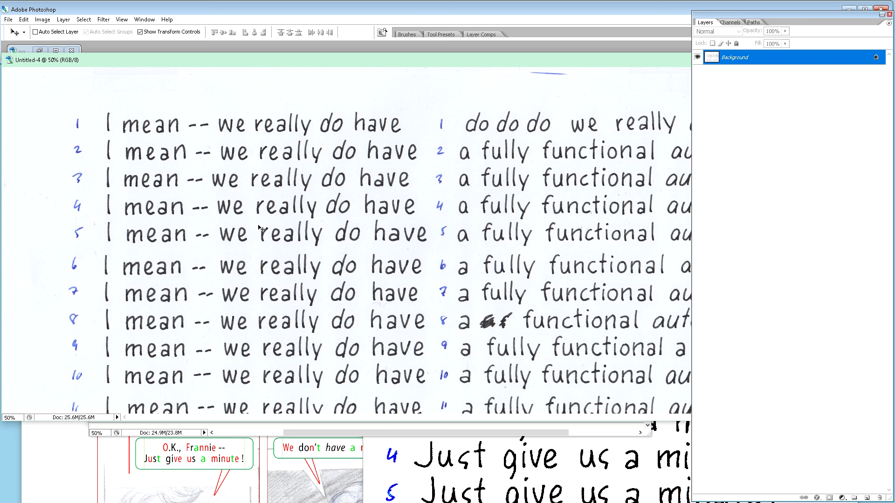
In Save As, rename the existing pg03_PanelC2_ScanSheet_c_lett file in panelC2 to end in _old.
key(ctrl+s)
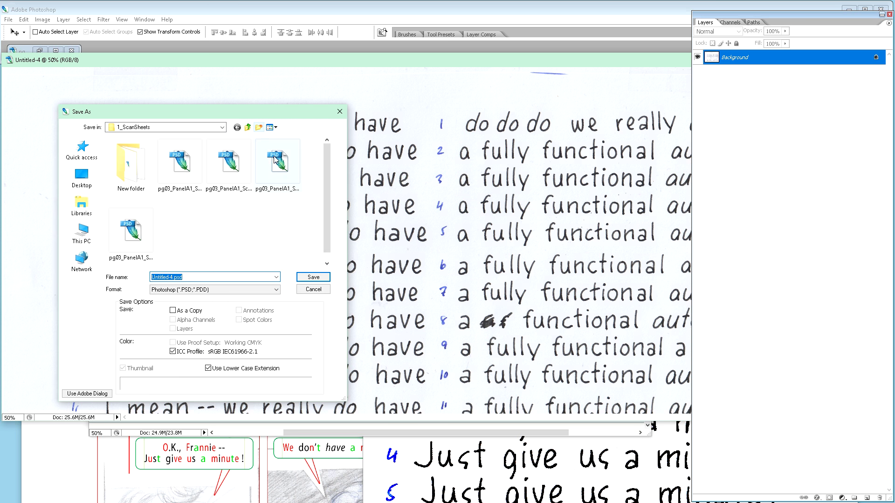
click(248, 127)
click(247, 127)
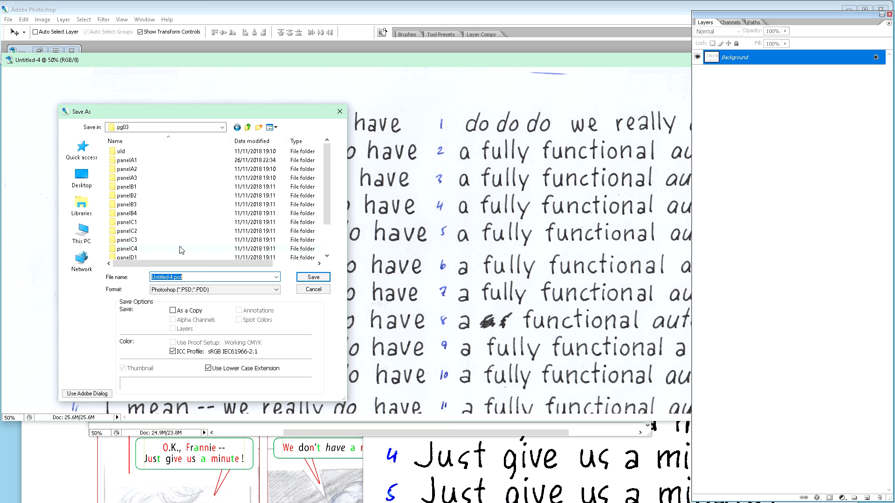
double_click(168, 232)
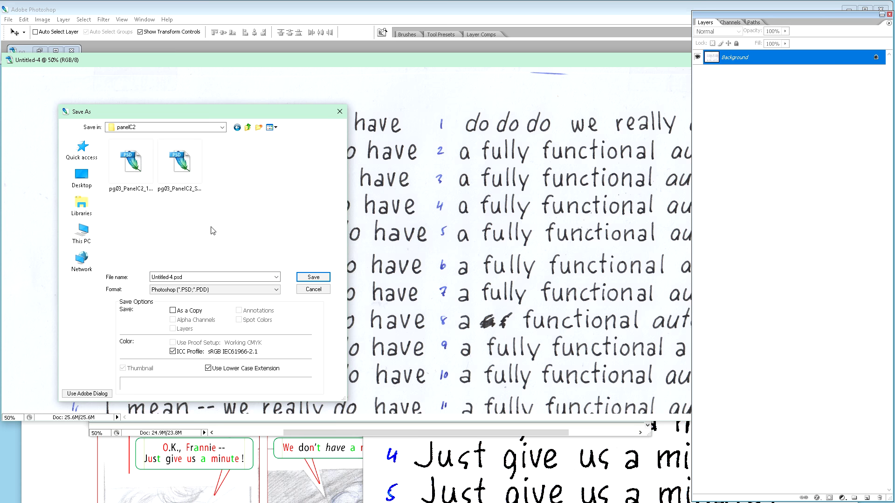
click(188, 191)
click(191, 200)
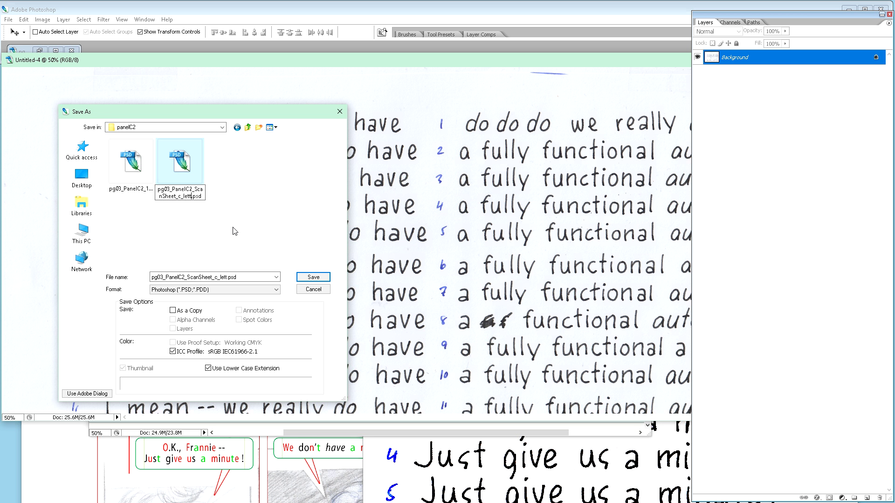
text(_old)
click(235, 231)
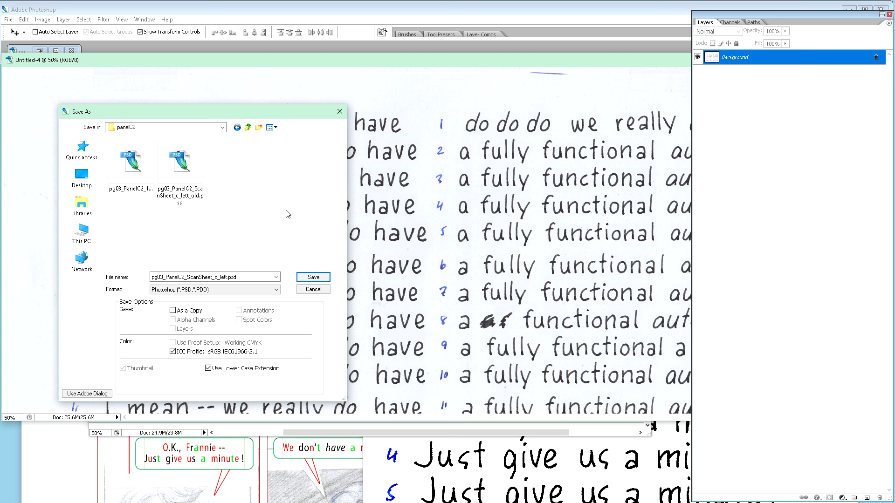
Save the scan into panelC2 as pg03_PanelC2_ScanSheet_c_lett.psd.
double_click(228, 277)
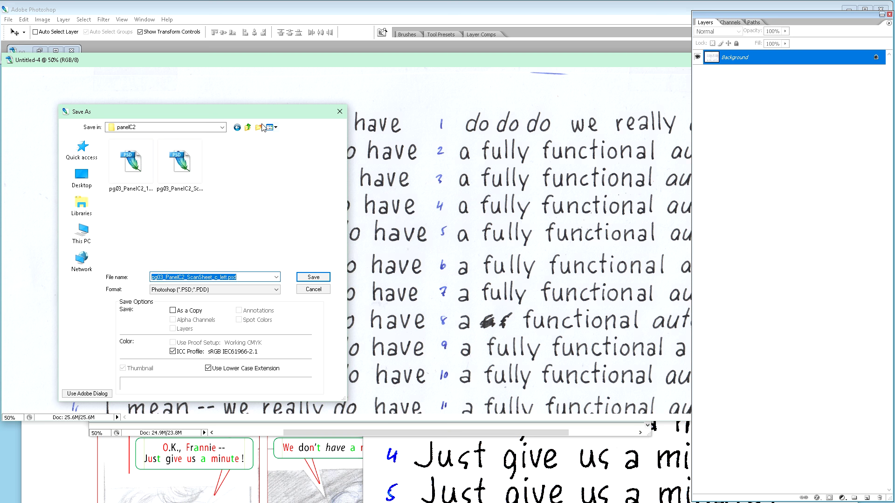
click(247, 127)
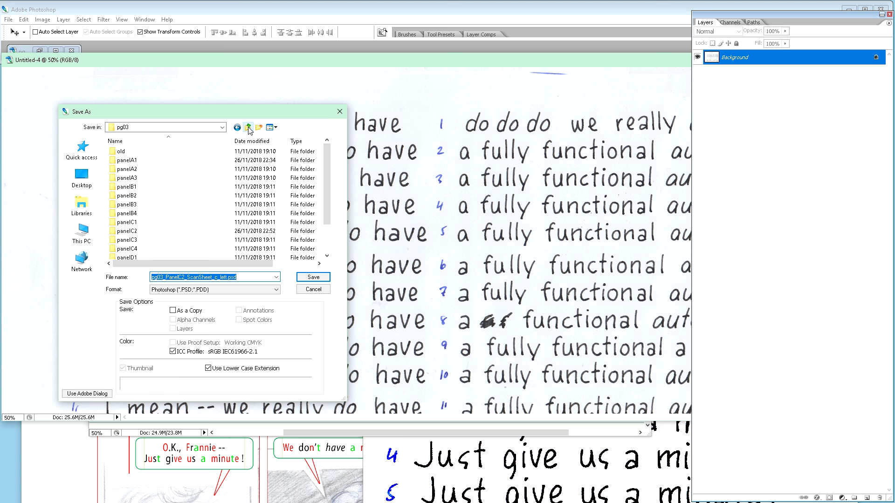
double_click(192, 231)
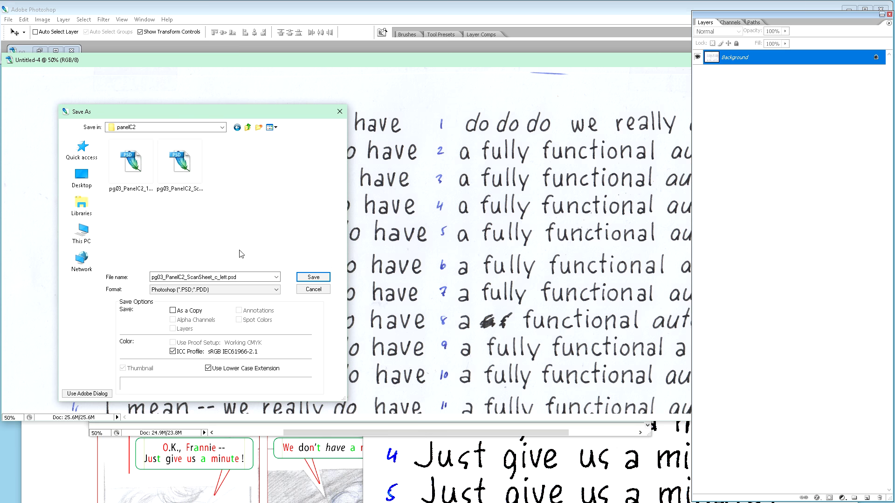
click(313, 277)
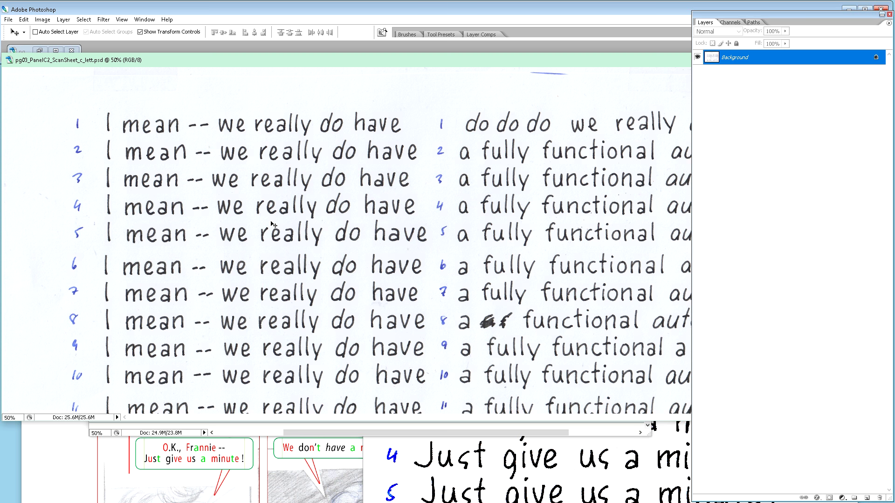
Paste the whole scanned sheet into a new document and close the saved scan window.
key(ctrl+n)
key(Return)
key(ctrl+v)
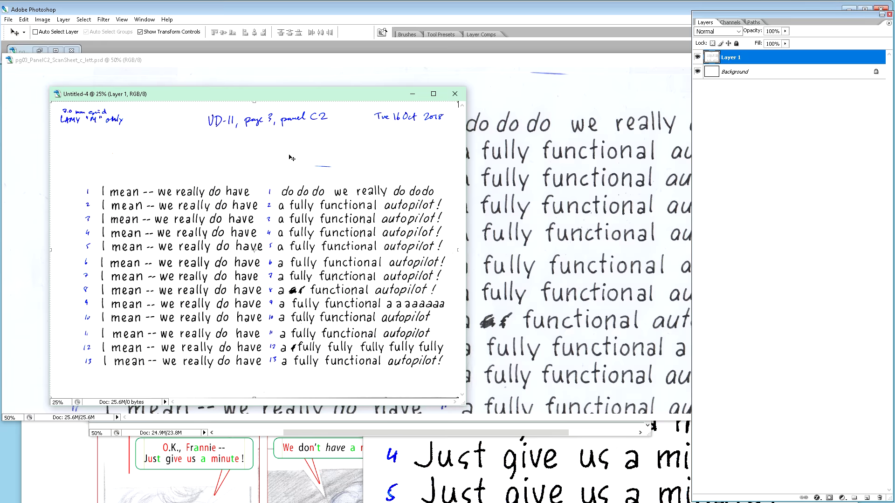
drag(285, 102, 390, 62)
drag(607, 63, 433, 161)
click(633, 158)
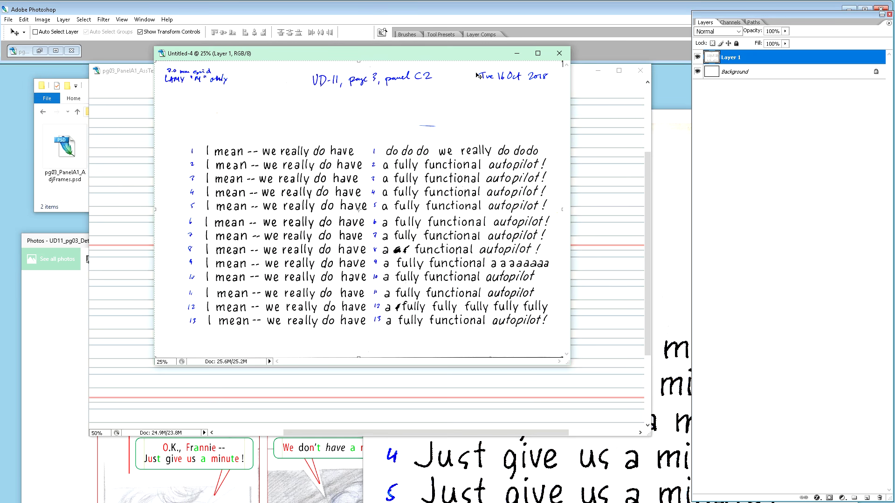
drag(368, 58, 323, 66)
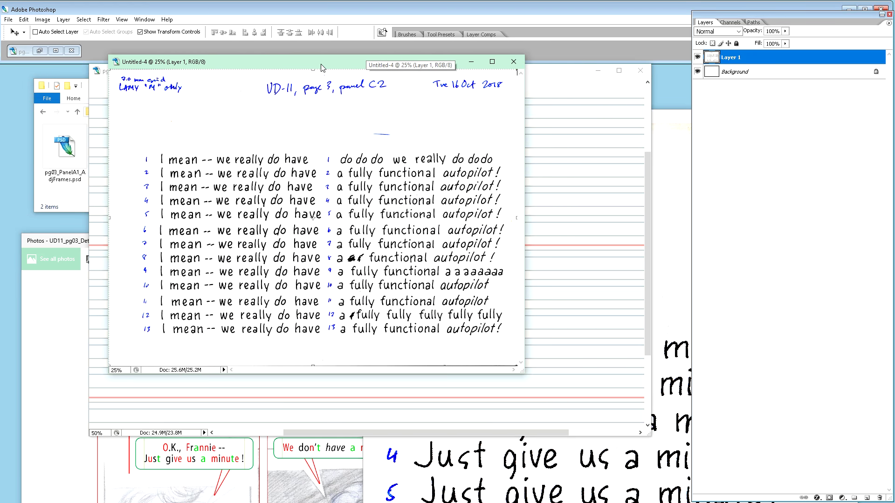
Zoom in on the pasted lettering and scroll down to line 13.
key(ctrl+plus)
key(ctrl+plus)
key(ctrl+plus)
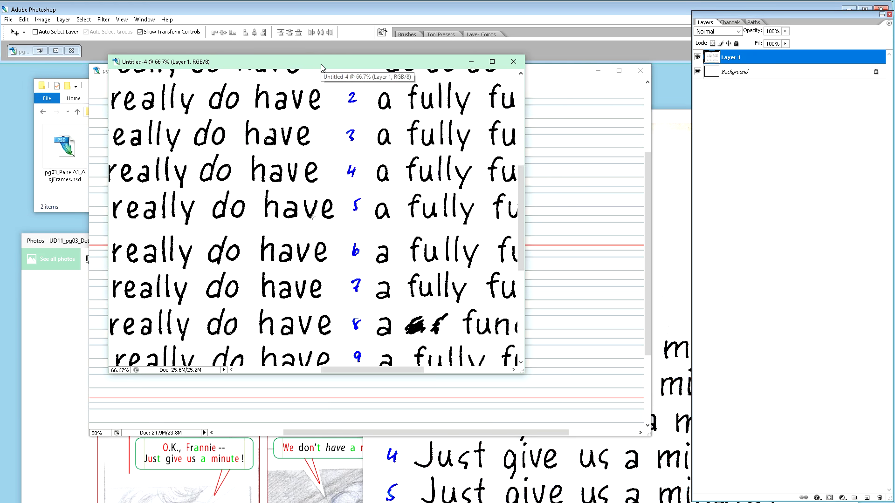
drag(358, 371, 280, 371)
scroll(422, 176, up, 3)
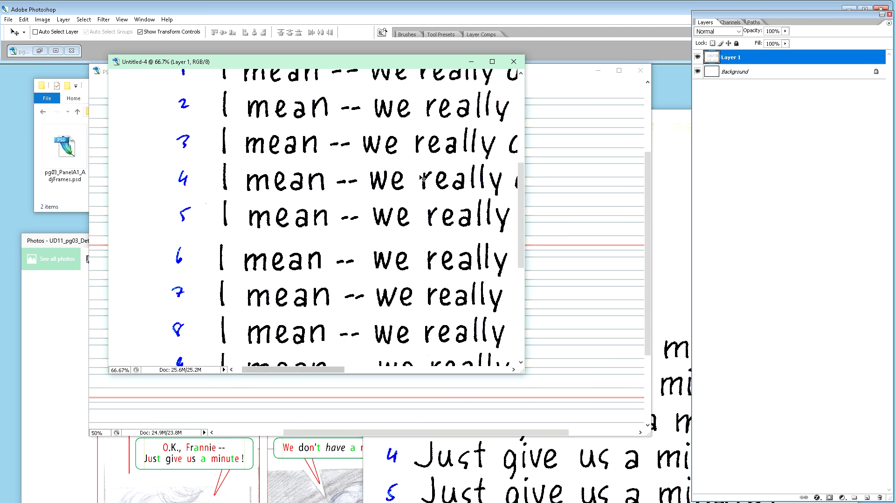
scroll(422, 176, down, 6)
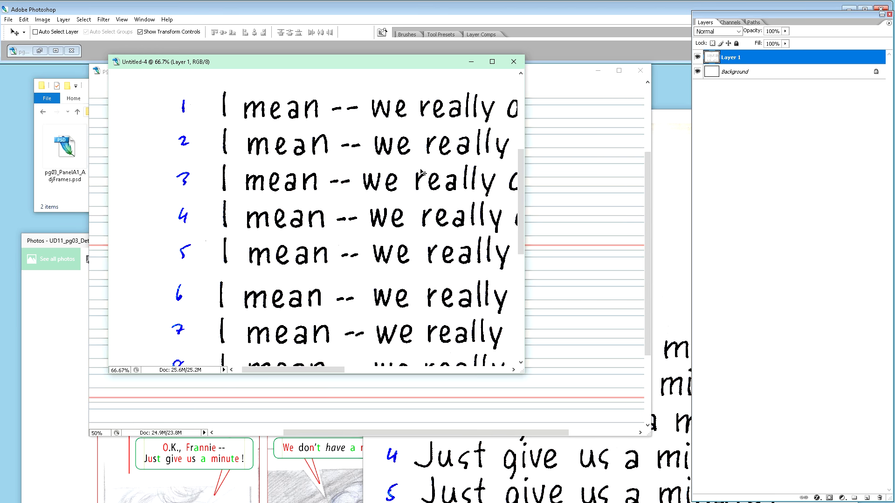
scroll(421, 171, down, 4)
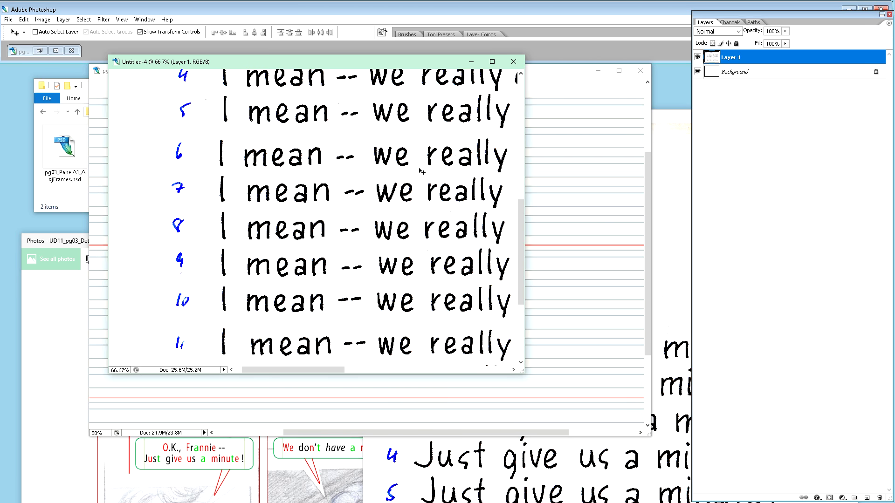
scroll(422, 171, down, 1)
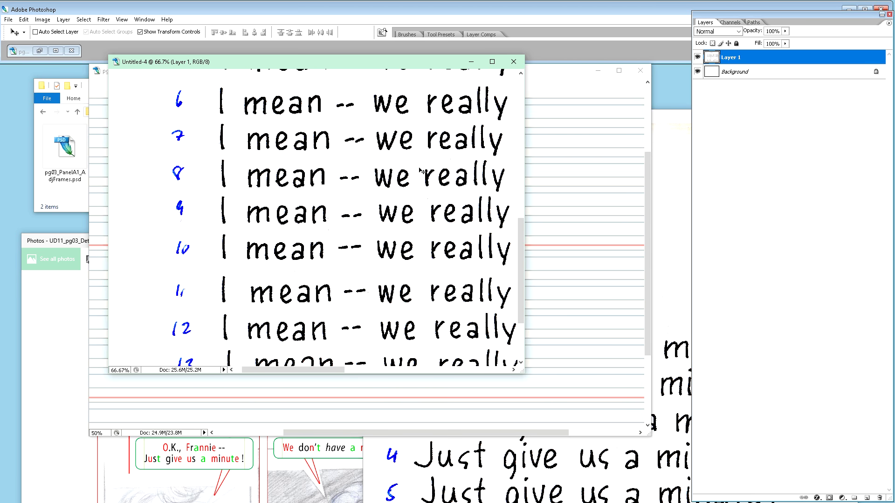
scroll(422, 171, down, 3)
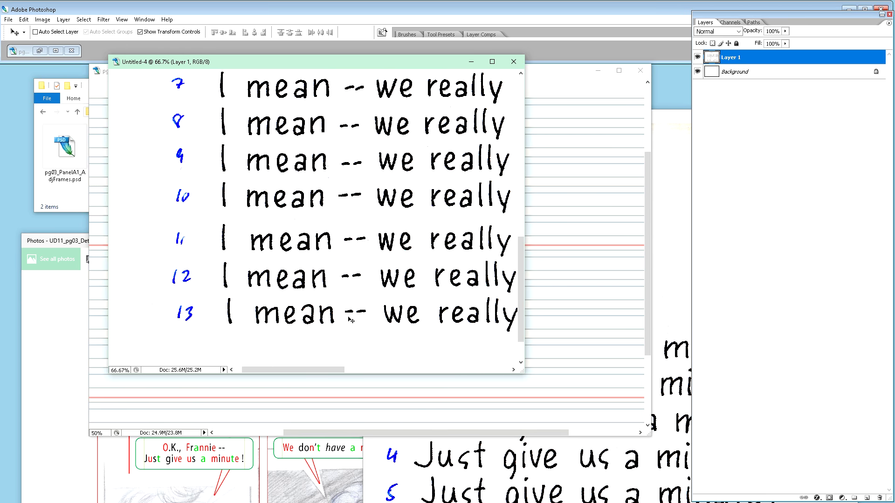
Marquee the double dash on line 13 and bring the pg03_PanelA1_AssTextLines document forward.
key(m)
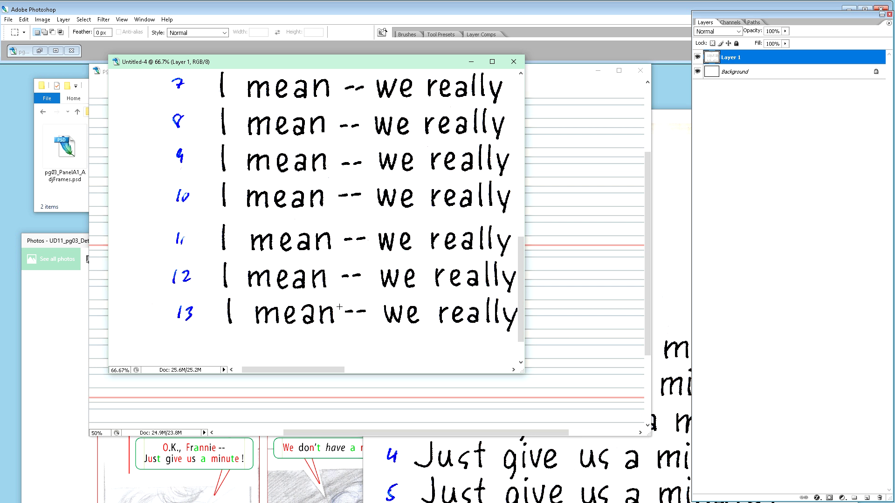
drag(339, 308, 371, 319)
drag(250, 60, 560, 91)
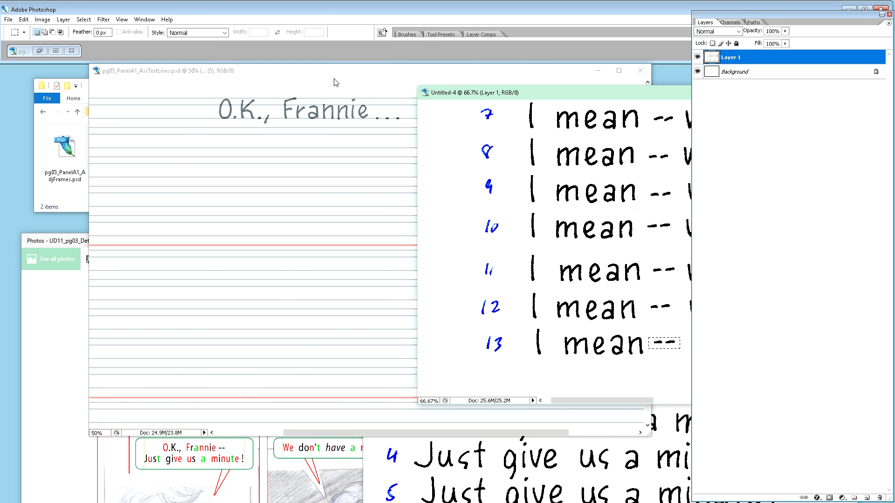
click(336, 81)
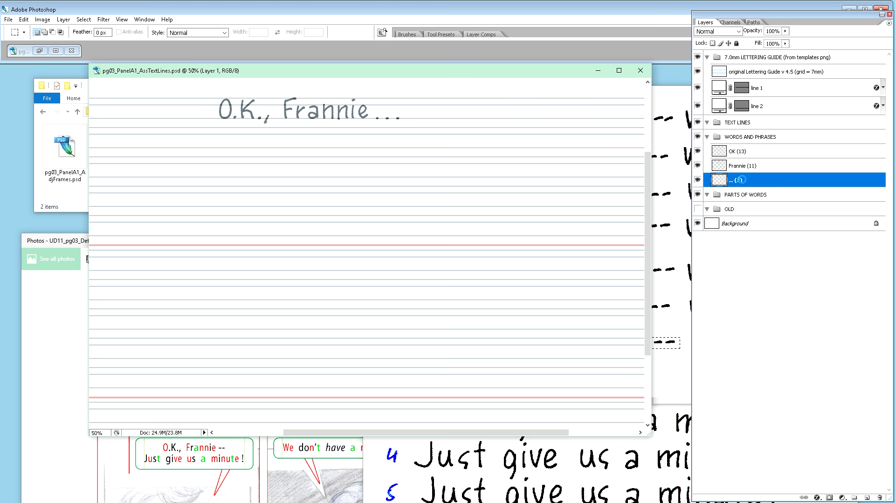
Paste the double dash as a layer named '-- (13, from page 3, panel C2)'.
key(ctrl+v)
double_click(739, 181)
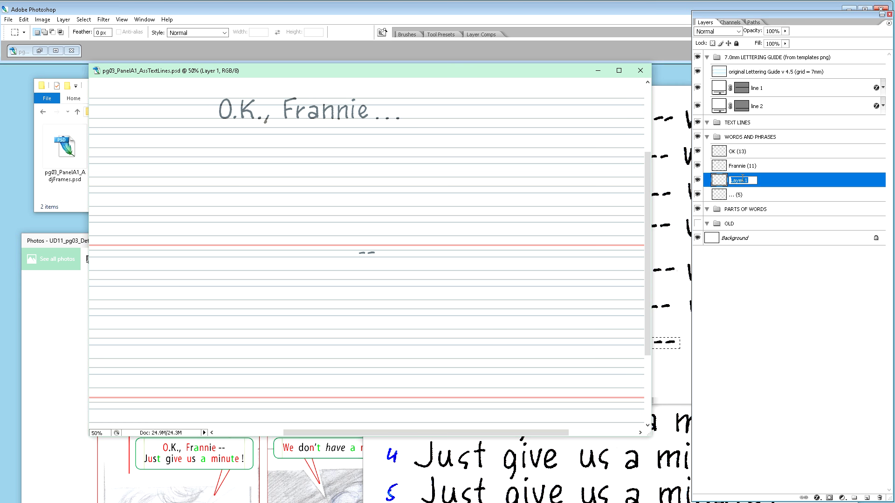
text(-- (1, from page 3, panel)
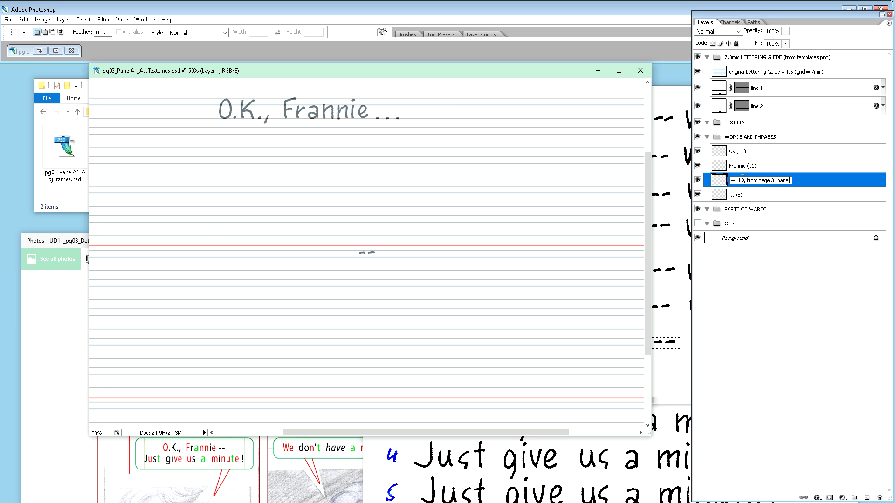
text( C2)
key(Return)
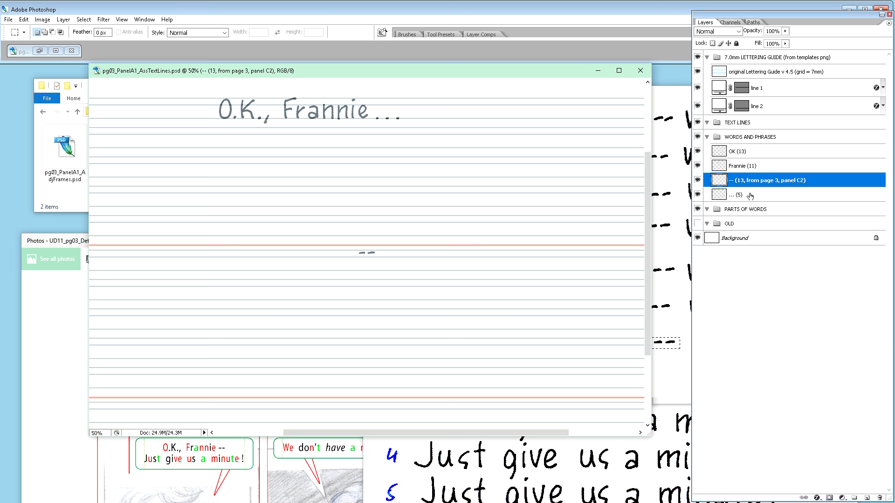
click(745, 195)
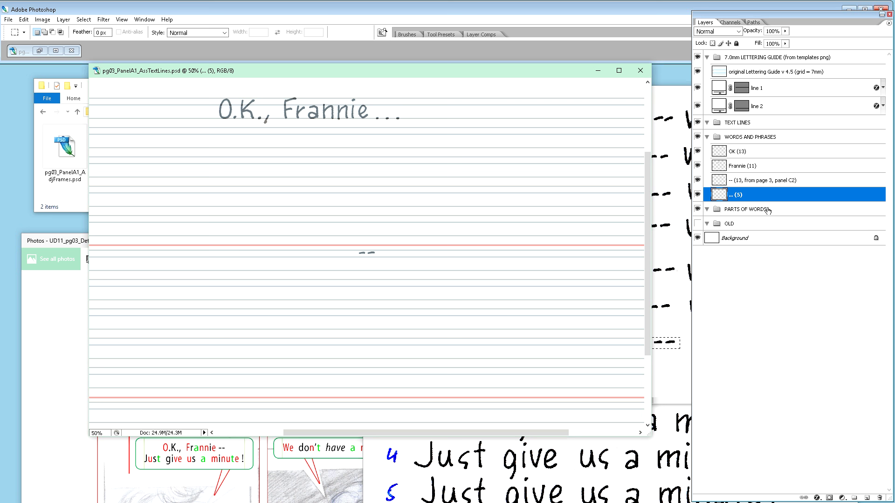
Delete the '... (5)' ellipsis layer and nudge the double dash to sit after 'Frannie'.
key(v)
key(Delete)
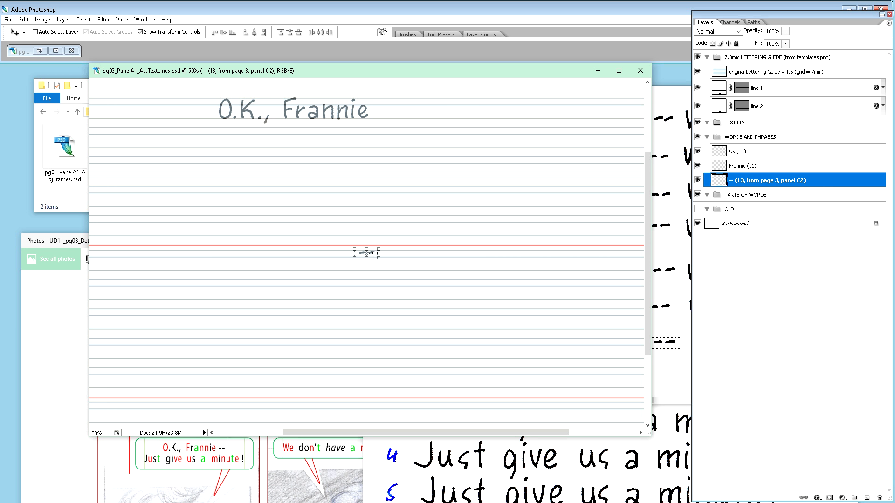
key(shift+Up)
key(shift+Up)
key(shift+Up)
key(shift+Up)
key(shift+Up)
key(shift+Up)
key(shift+Up)
key(shift+Up)
key(shift+Up)
key(shift+Up)
key(shift+Up)
key(shift+Up)
key(shift+Up)
key(shift+Up)
key(shift+Up)
key(shift+Up)
key(shift+Up)
key(shift+Up)
key(shift+Up)
key(shift+Up)
key(shift+Up)
key(shift+Up)
key(shift+Up)
key(shift+Up)
key(shift+Up)
key(shift+Up)
key(shift+Up)
key(shift+Up)
key(shift+Up)
key(shift+Up)
key(shift+Up)
key(shift+Up)
key(shift+Up)
key(shift+Up)
key(shift+Up)
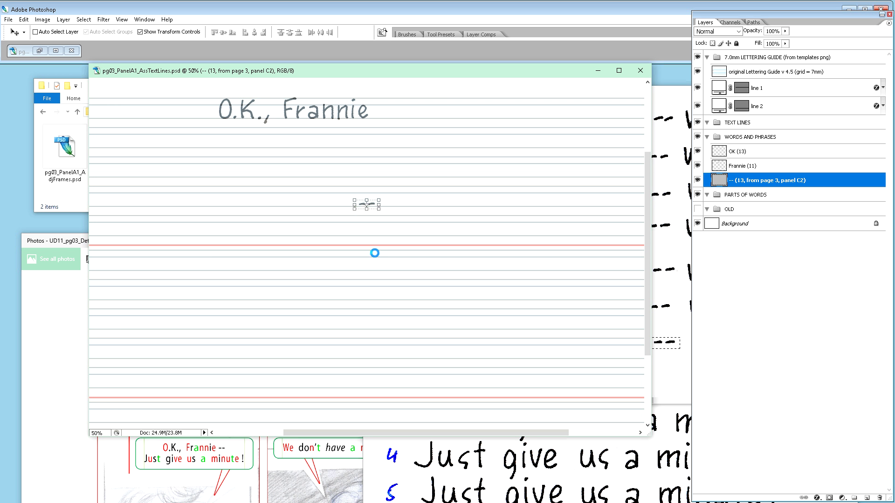
key(shift+Up)
key(shift+Up)
key(shift+Up)
key(shift+Up)
key(shift+Up)
key(shift+Up)
key(shift+Up)
key(shift+Up)
key(shift+Up)
key(shift+Up)
key(shift+Up)
key(shift+Up)
key(shift+Up)
key(shift+Up)
key(shift+Up)
key(shift+Up)
key(shift+Up)
key(shift+Up)
key(shift+Up)
key(shift+Up)
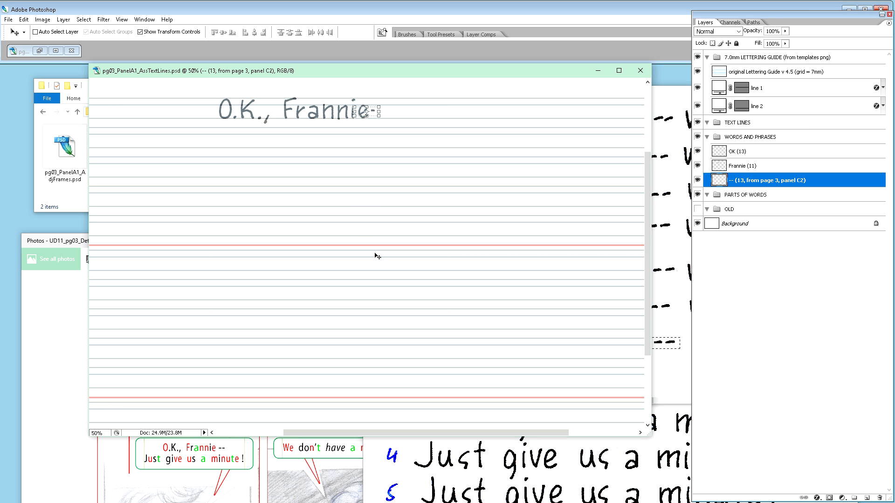
key(Up)
key(shift+Right)
key(shift+Right)
key(shift+Right)
key(shift+Right)
key(shift+Right)
key(shift+Right)
key(shift+Right)
key(shift+Right)
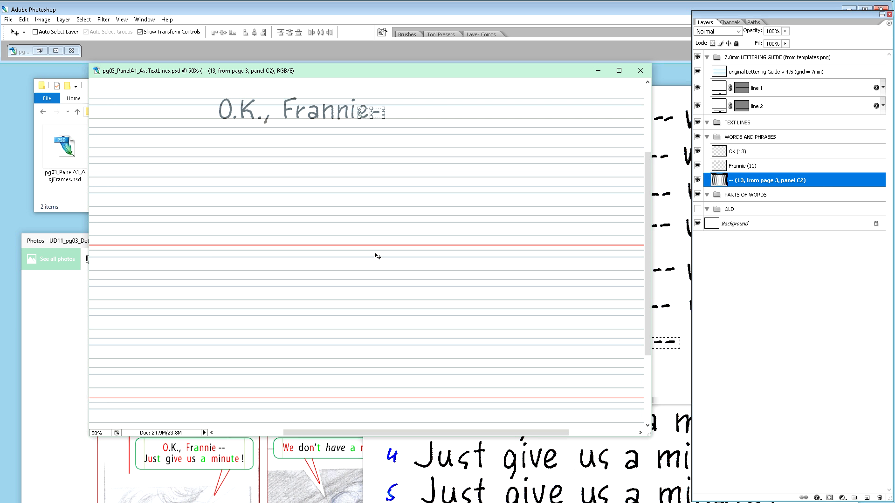
key(shift+Right)
key(shift+Right)
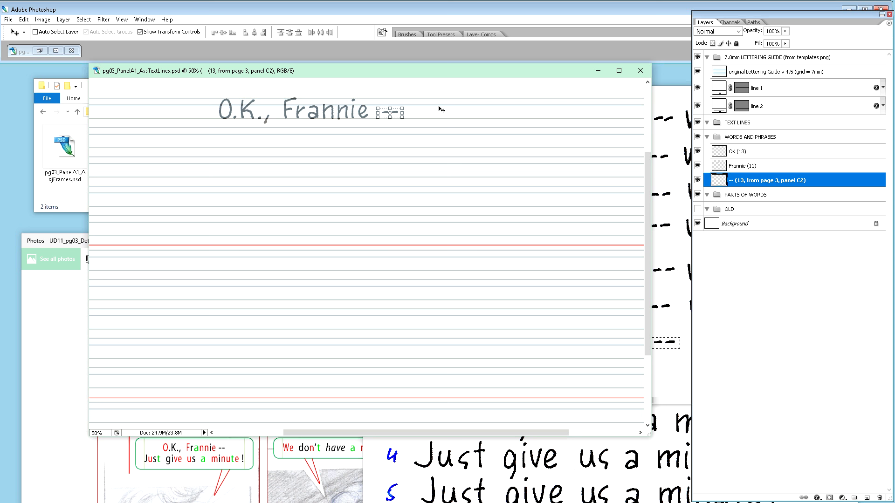
drag(475, 73, 390, 74)
Close Untitled-4 without saving and move the Untitled-3 'Just give us a minute!' scan into view.
click(635, 90)
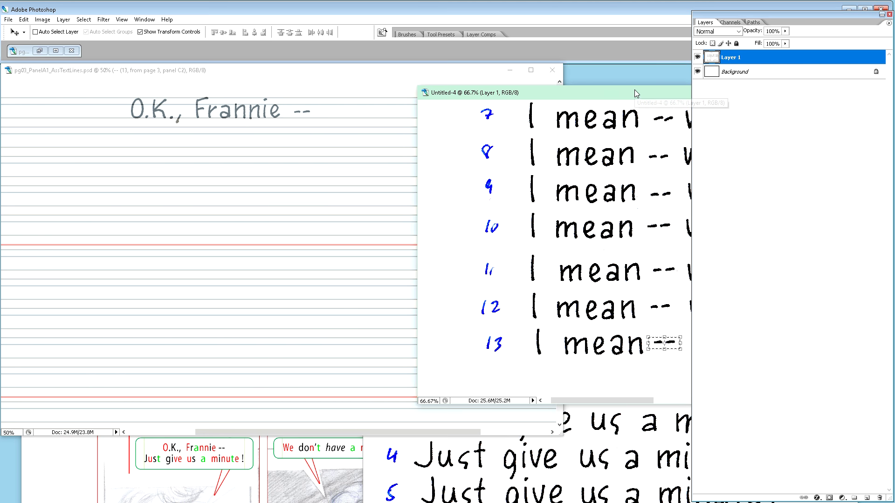
drag(634, 89, 432, 134)
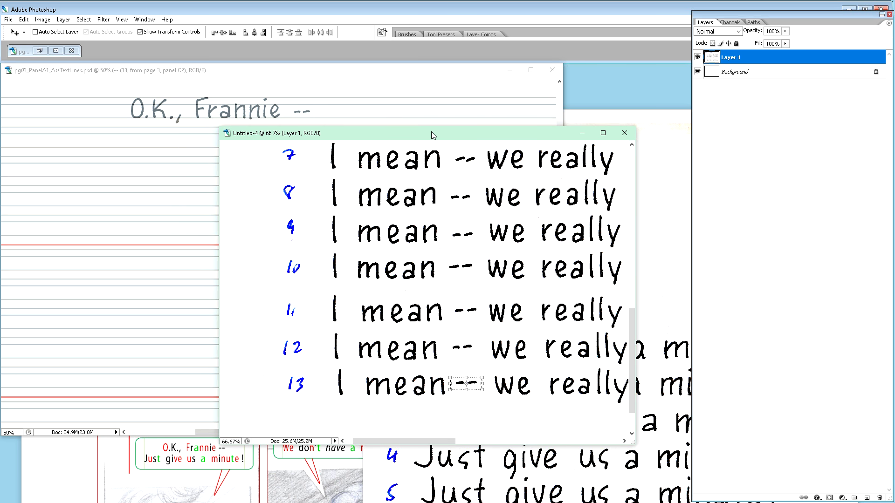
click(619, 136)
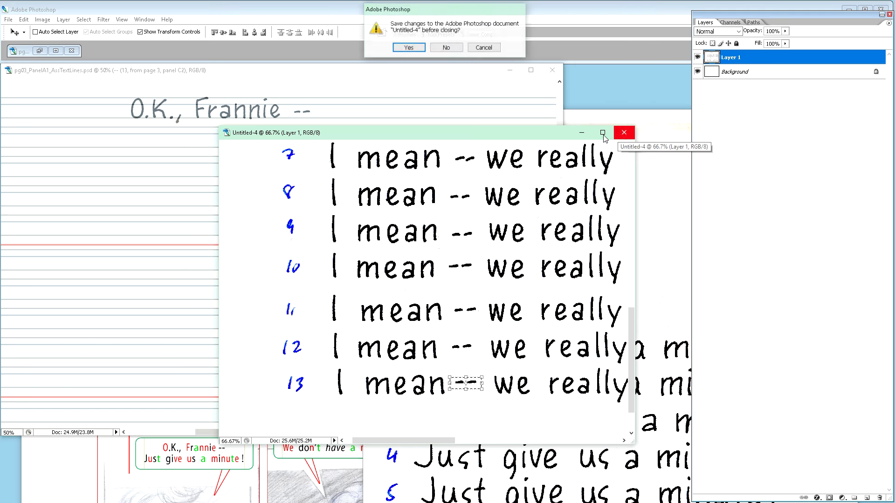
click(450, 48)
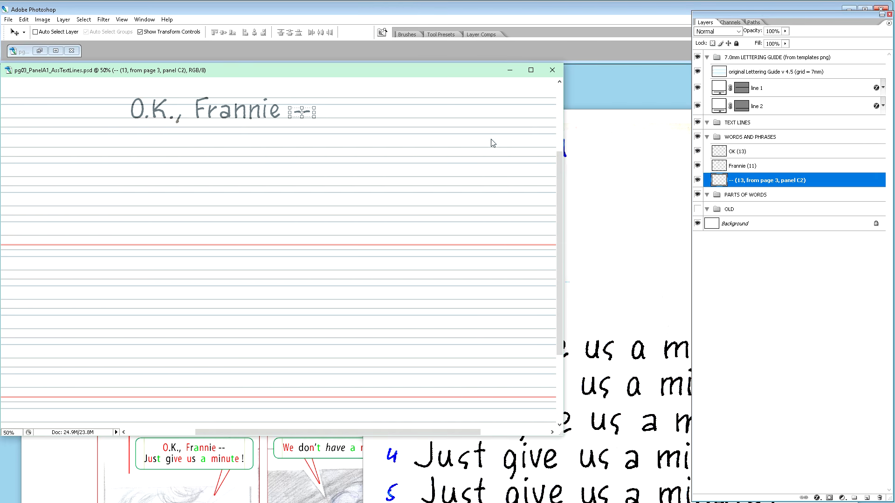
click(591, 116)
drag(583, 115, 407, 62)
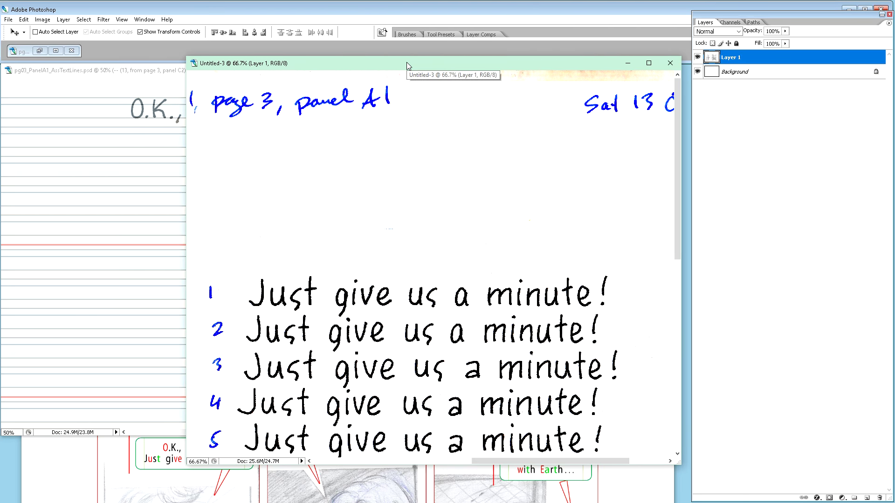
key(ctrl+minus)
key(ctrl+minus)
key(ctrl+minus)
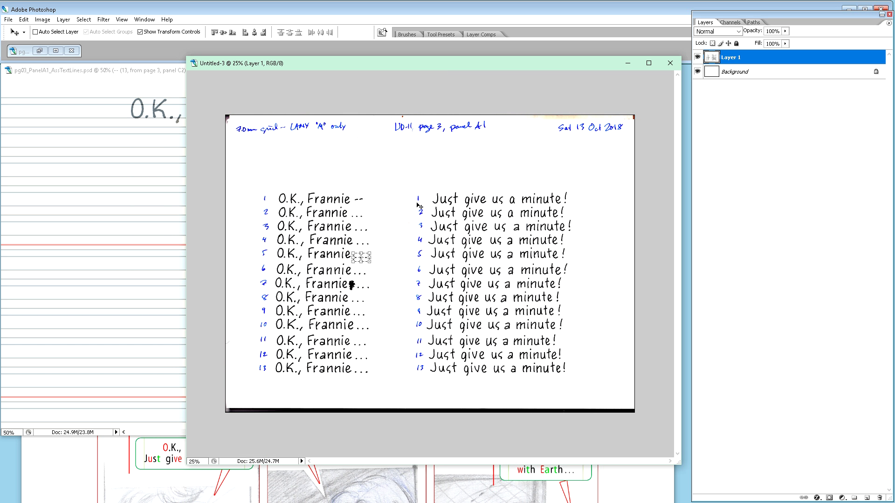
key(ctrl+plus)
key(ctrl+plus)
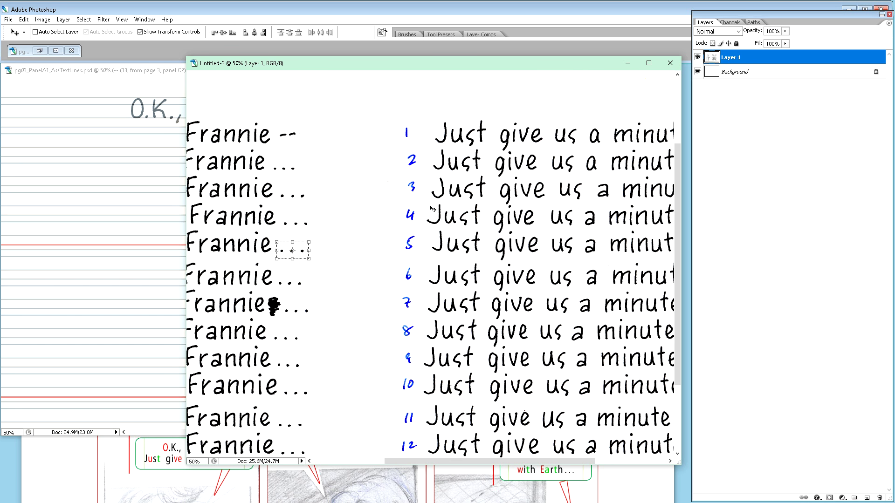
key(ctrl+plus)
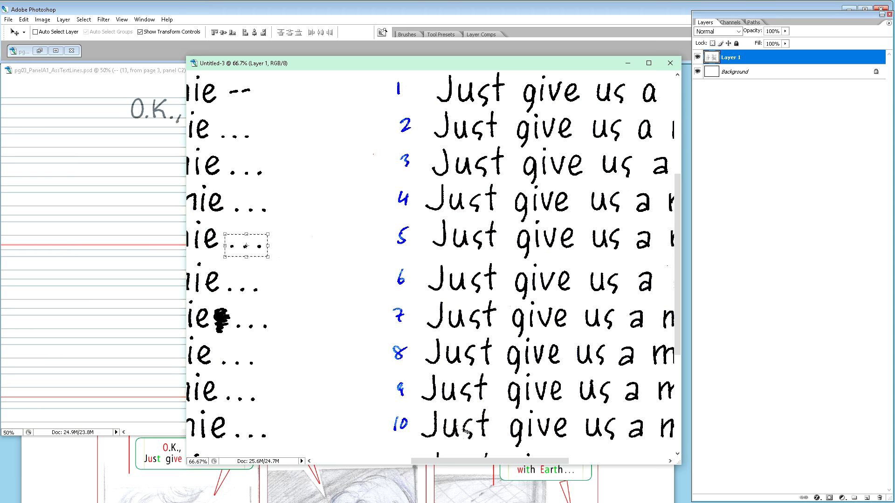
drag(462, 460, 518, 467)
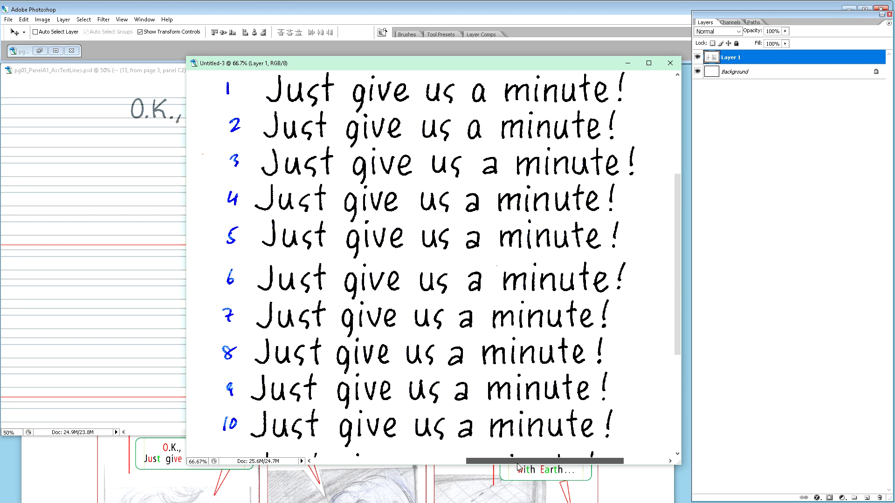
scroll(566, 249, up, 3)
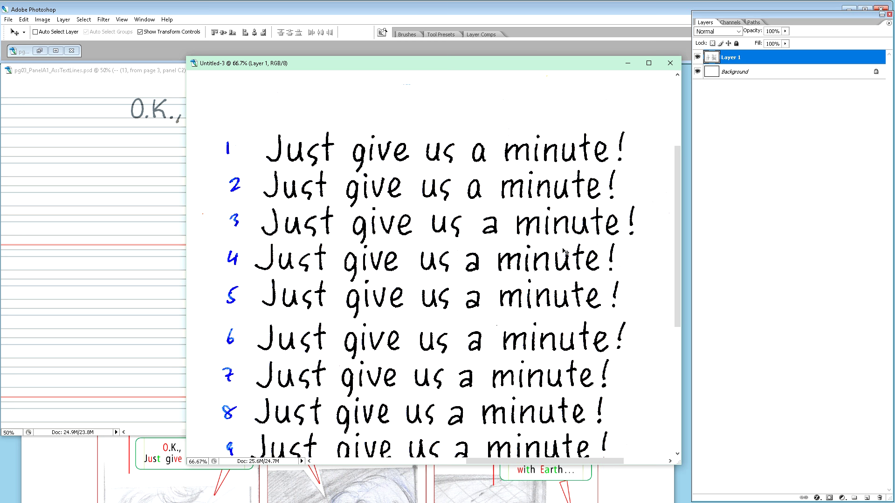
scroll(564, 252, down, 4)
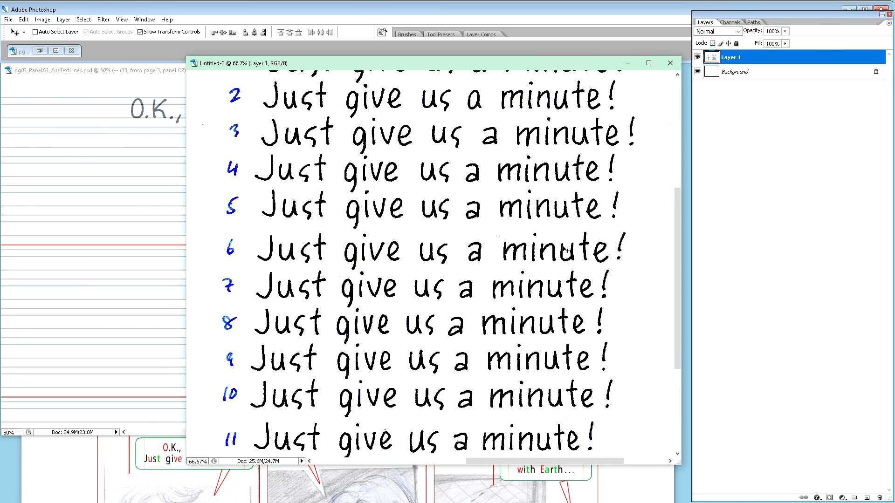
scroll(566, 250, down, 1)
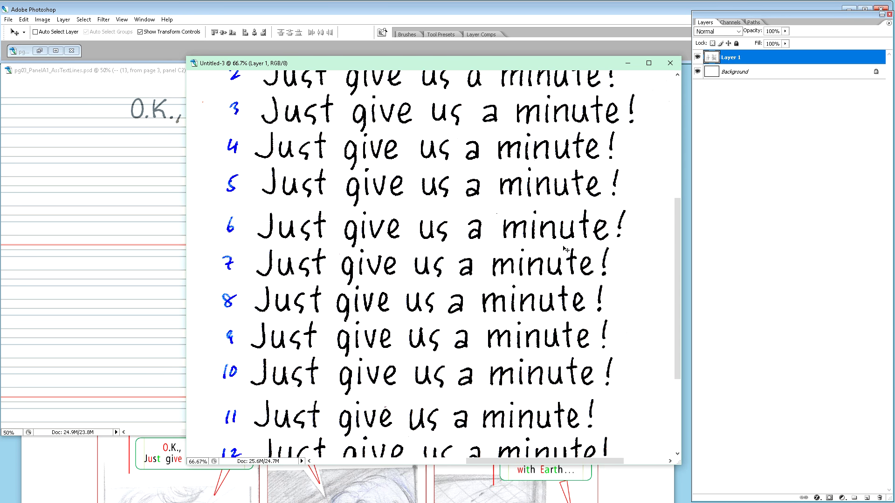
scroll(566, 249, down, 2)
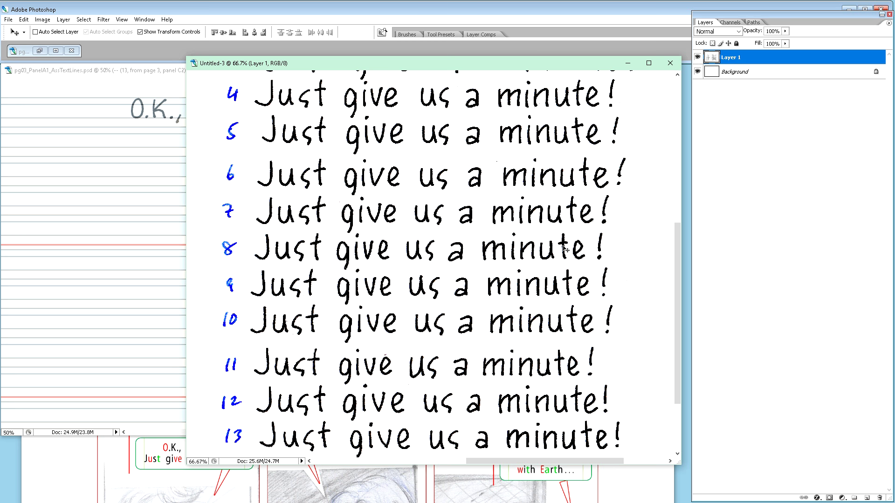
scroll(566, 250, down, 2)
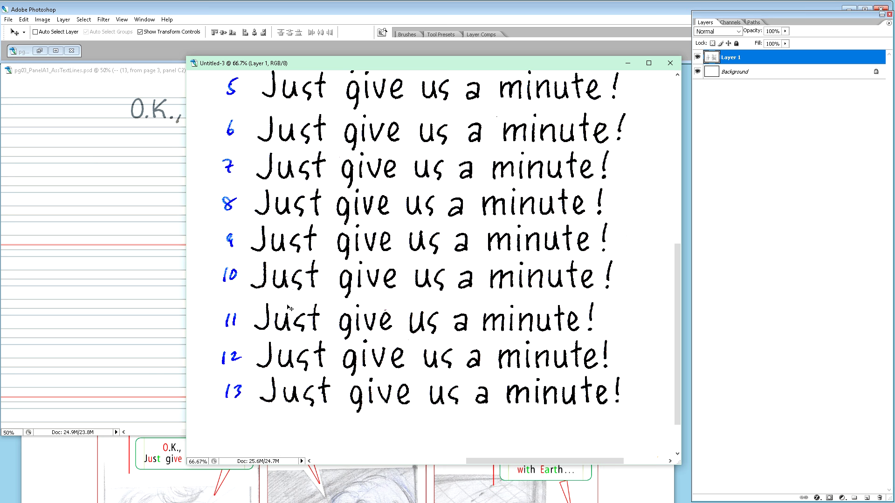
scroll(289, 308, up, 3)
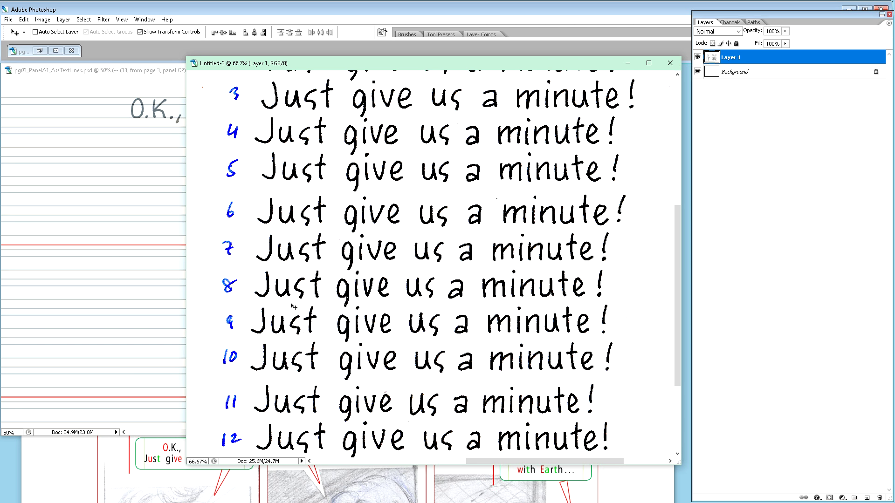
scroll(300, 316, up, 1)
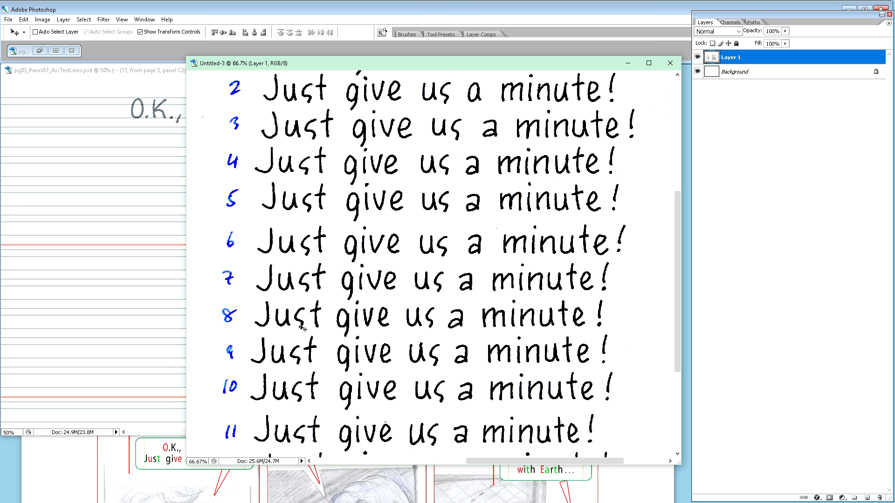
scroll(303, 328, up, 5)
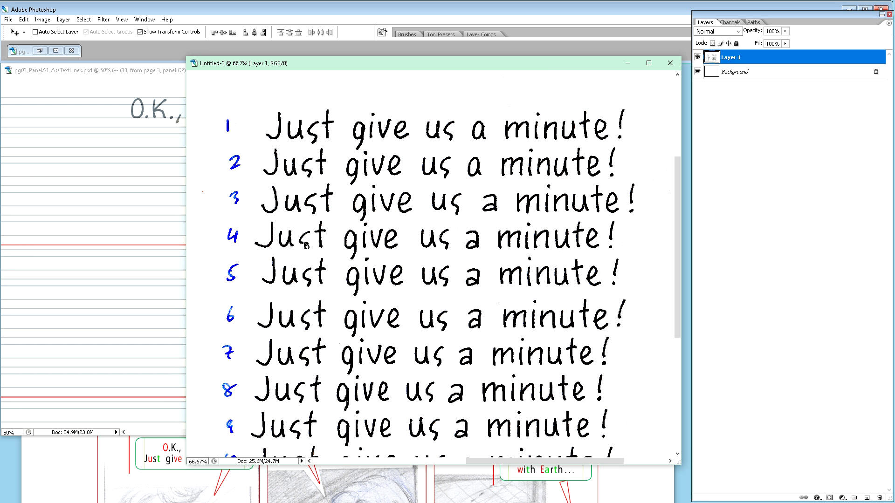
Zoom Untitled-3 to 200% and scroll through lines 2–9 to compare the 'Just' takes.
key(ctrl+plus)
key(ctrl+plus)
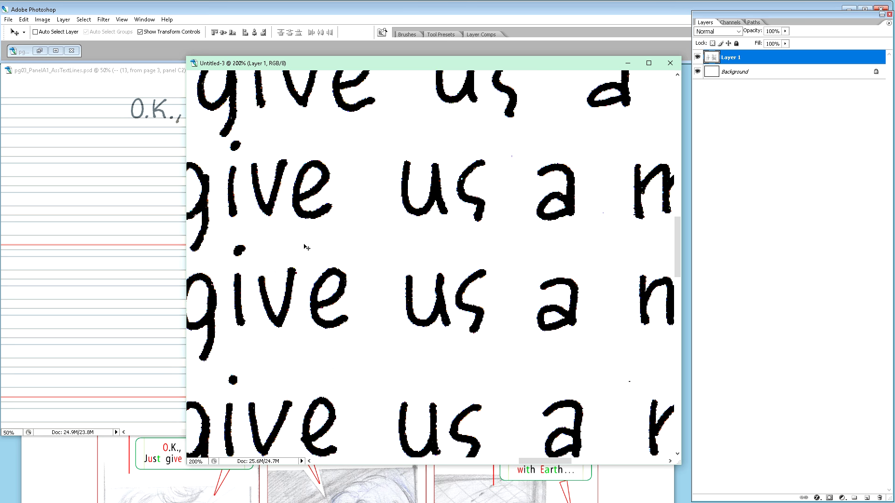
drag(538, 460, 497, 461)
scroll(515, 292, up, 3)
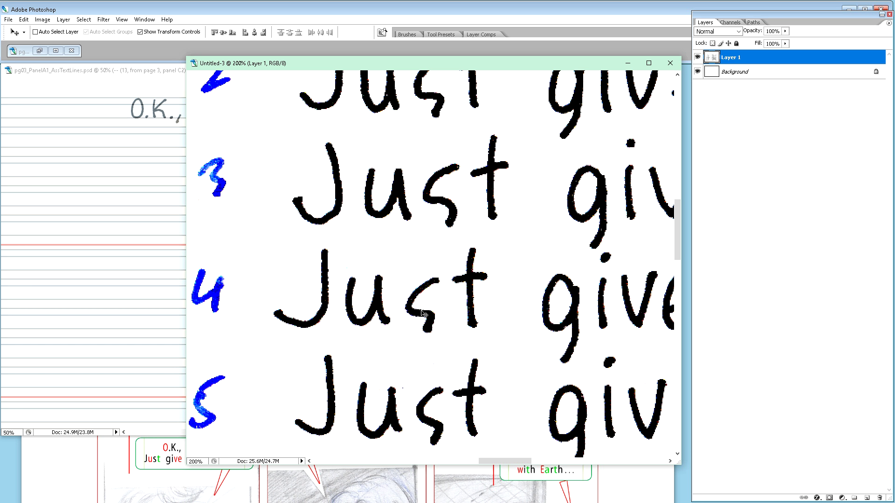
scroll(423, 311, down, 1)
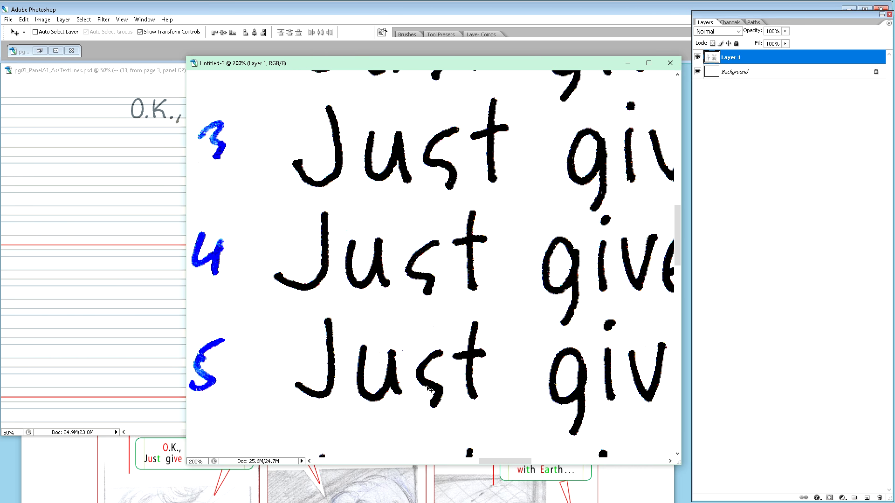
scroll(438, 390, down, 5)
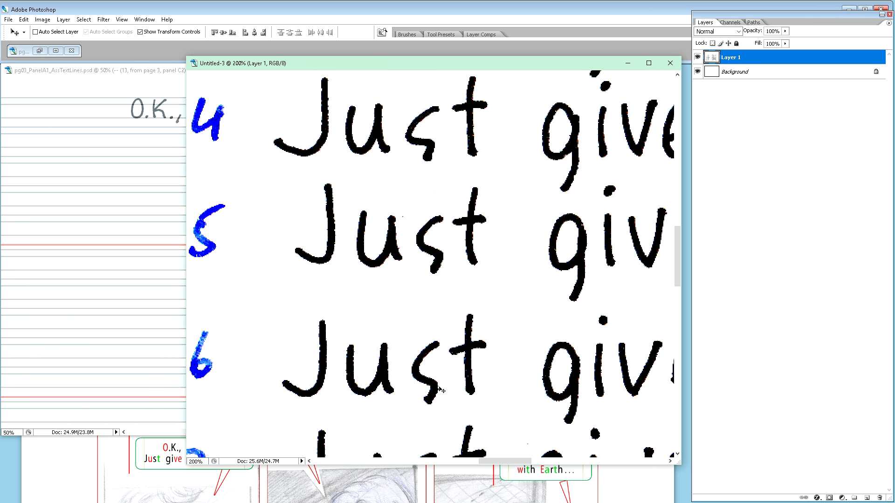
scroll(442, 388, down, 4)
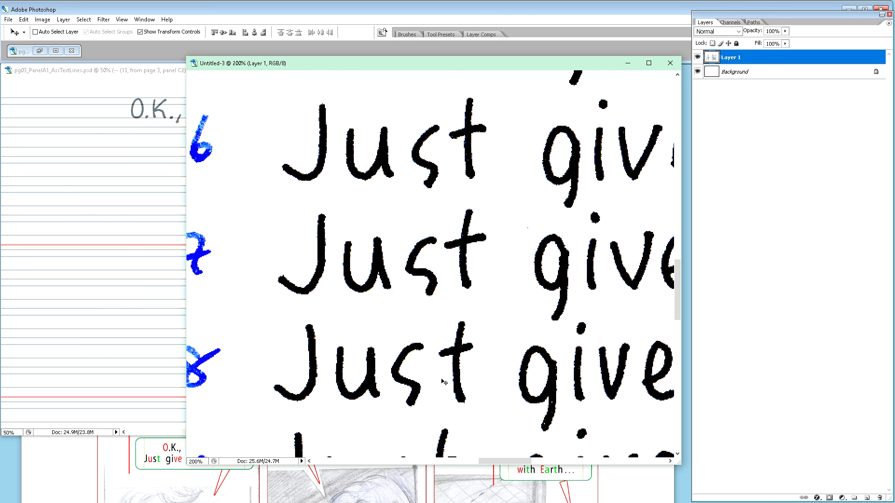
scroll(444, 382, down, 1)
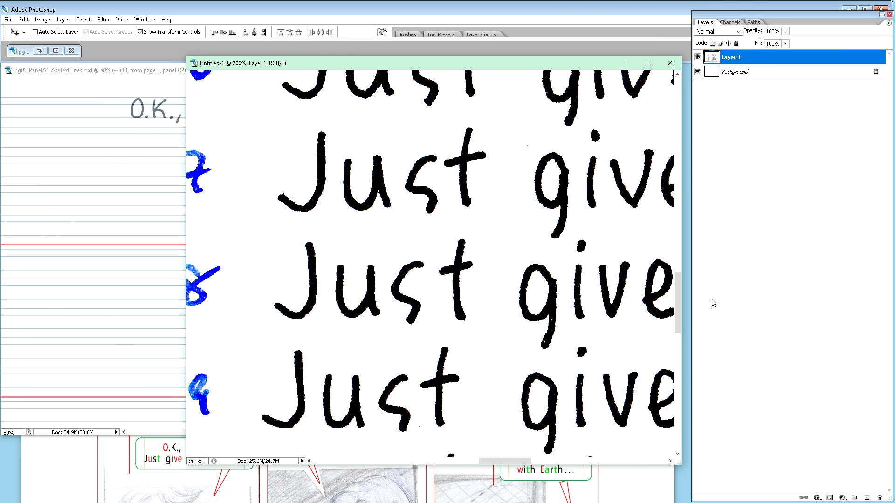
drag(677, 289, 695, 245)
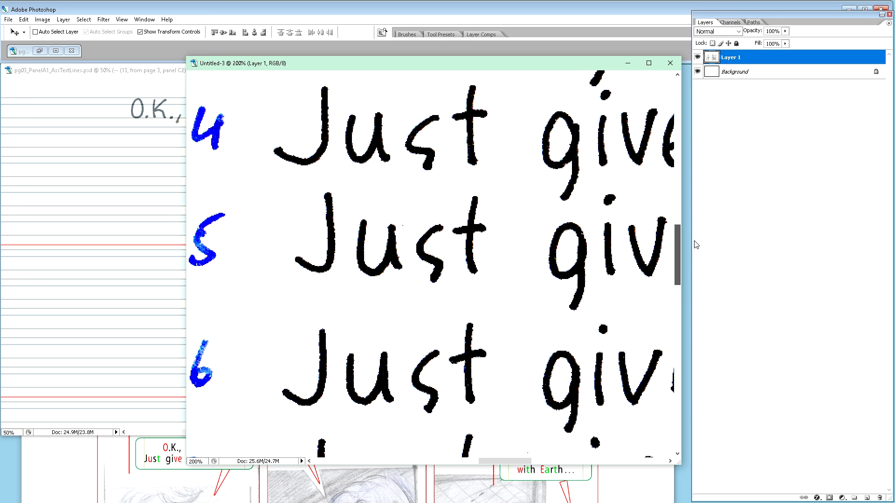
mouse_move(695, 245)
mouse_down()
mouse_move(697, 228)
mouse_move(702, 249)
mouse_up()
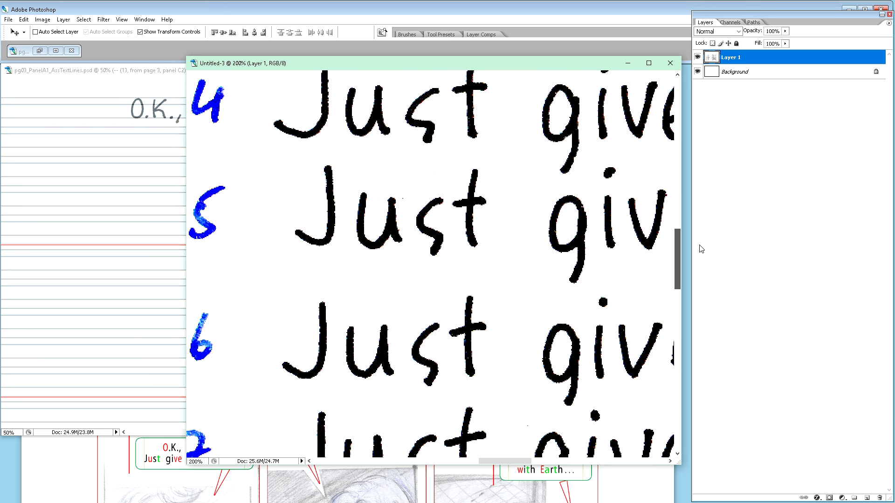
mouse_move(701, 250)
mouse_down()
mouse_move(701, 182)
mouse_move(712, 371)
mouse_move(705, 250)
mouse_up()
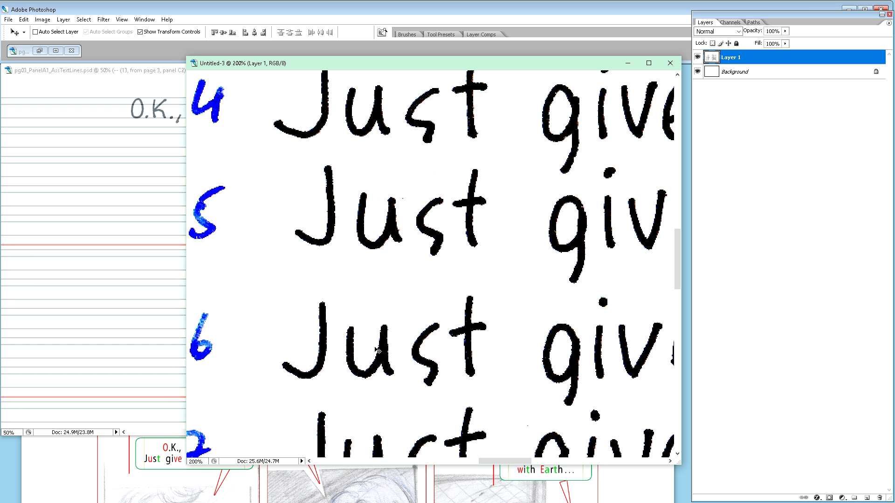
Clear a trial marquee on the scan and bring the lettering guide forward.
key(m)
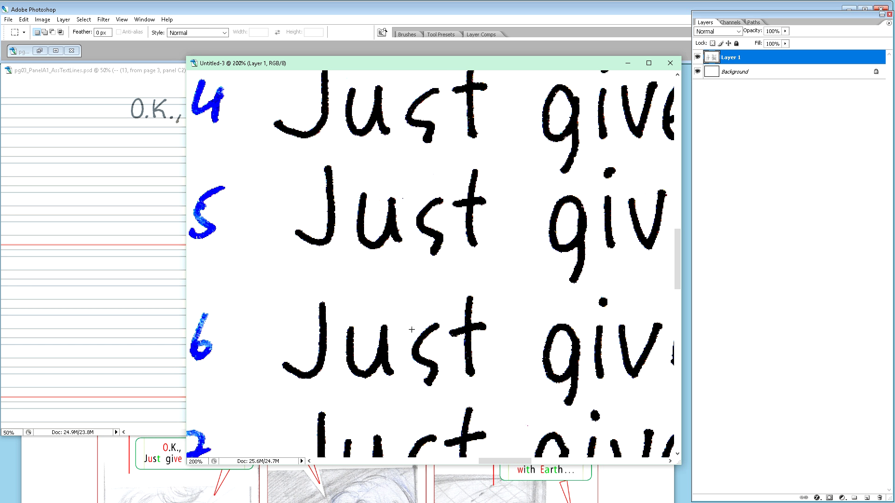
mouse_move(409, 314)
mouse_down()
mouse_move(427, 375)
mouse_move(447, 394)
mouse_move(426, 332)
mouse_move(406, 313)
mouse_up()
click(449, 396)
click(139, 290)
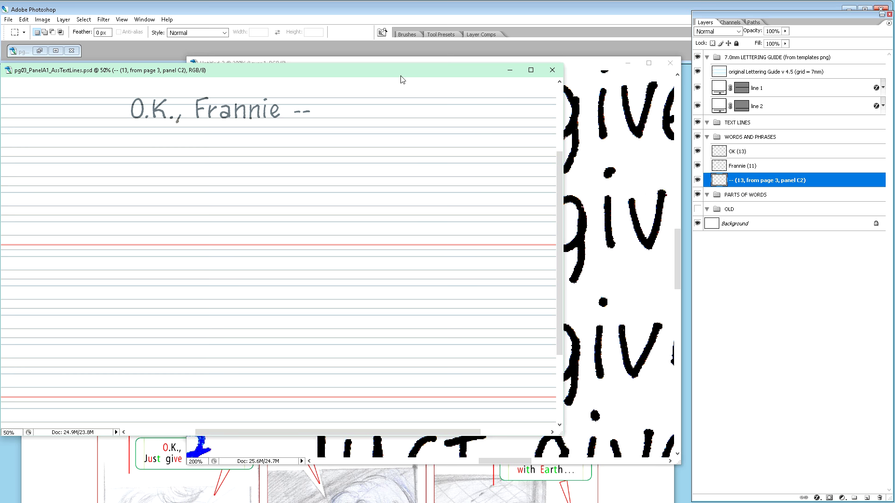
drag(401, 76, 427, 76)
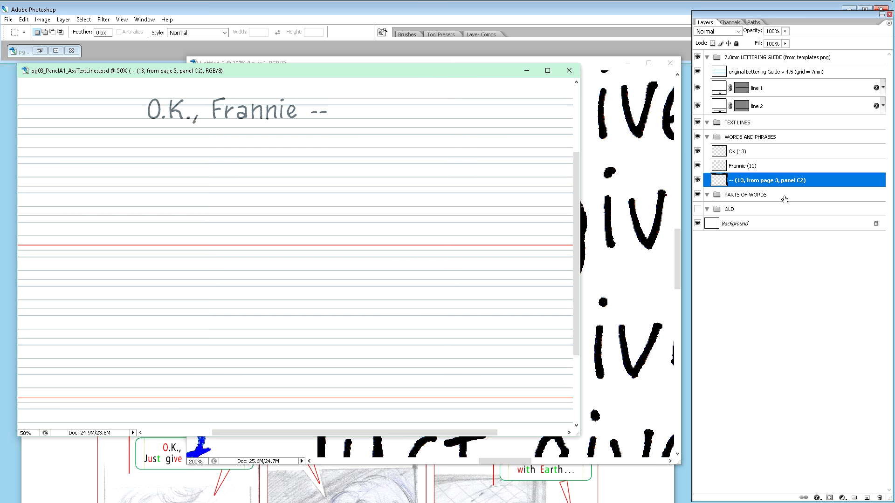
Add the copied letter s as a new layer named 's (6)'.
key(ctrl+shift+alt+n)
key(ctrl+bracketleft)
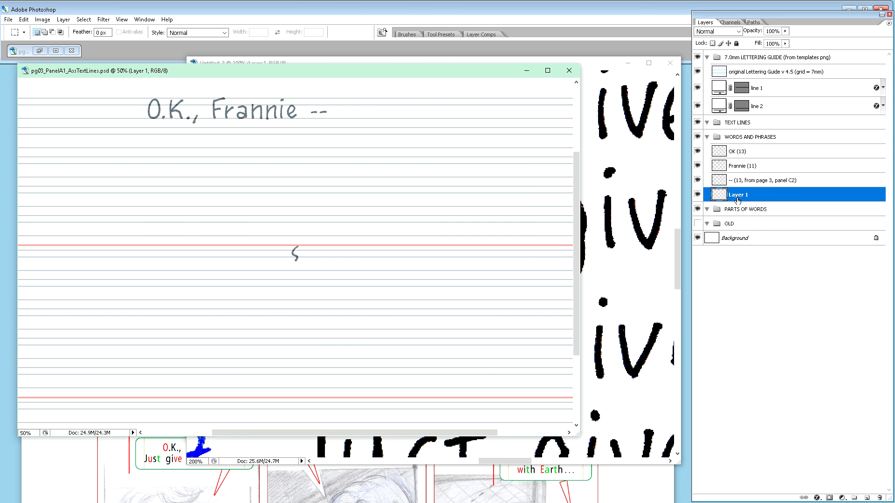
double_click(737, 196)
text(s (6))
click(726, 211)
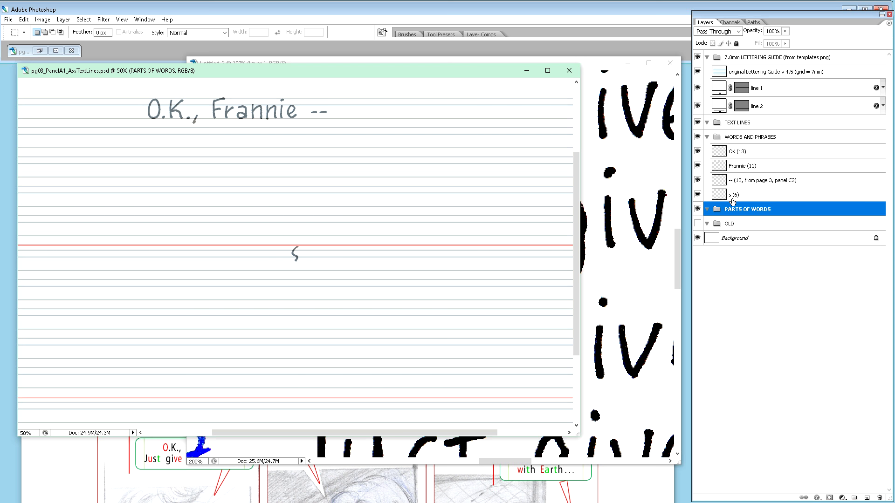
click(732, 198)
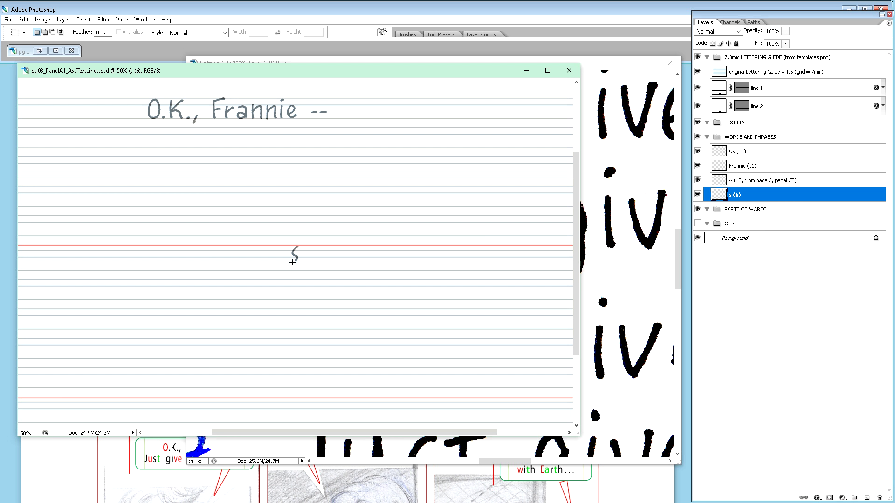
Nudge the s up and left to start the line under 'O.K.,'.
key(v)
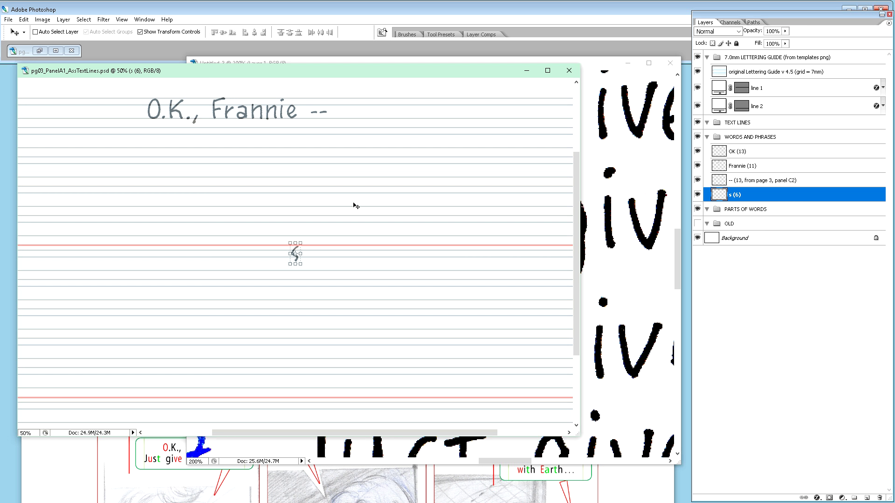
key(shift+Up)
key(shift+Up)
key(shift+Up)
key(shift+Up)
key(shift+Up)
key(shift+Up)
key(shift+Up)
key(shift+Up)
key(shift+Up)
key(shift+Up)
key(shift+Up)
key(shift+Up)
key(shift+Up)
key(shift+Up)
key(shift+Up)
key(shift+Up)
key(shift+Up)
key(shift+Up)
key(shift+Up)
key(shift+Up)
key(shift+Up)
key(shift+Up)
key(shift+Up)
key(shift+Up)
key(shift+Up)
key(shift+Up)
key(shift+Up)
key(shift+Up)
key(shift+Up)
key(shift+Up)
key(shift+Up)
key(shift+Up)
key(shift+Up)
key(shift+Up)
key(shift+Up)
key(shift+Up)
key(shift+Up)
key(shift+Up)
key(shift+Up)
key(shift+Up)
key(shift+Up)
key(shift+Left)
key(shift+Left)
key(shift+Left)
key(shift+Left)
key(shift+Left)
key(shift+Left)
key(shift+Left)
key(shift+Left)
key(shift+Left)
key(shift+Left)
key(shift+Left)
key(shift+Left)
key(shift+Left)
key(shift+Left)
key(shift+Left)
key(shift+Left)
key(shift+Left)
key(shift+Left)
key(shift+Left)
key(shift+Left)
key(shift+Left)
key(shift+Left)
key(shift+Left)
key(shift+Left)
key(shift+Left)
key(shift+Left)
key(shift+Left)
key(shift+Left)
key(shift+Left)
key(shift+Left)
key(shift+Left)
key(shift+Left)
key(shift+Left)
key(shift+Left)
key(shift+Left)
key(shift+Left)
key(shift+Left)
key(shift+Left)
key(shift+Left)
key(shift+Left)
key(shift+Left)
key(shift+Left)
key(shift+Up)
key(shift+Up)
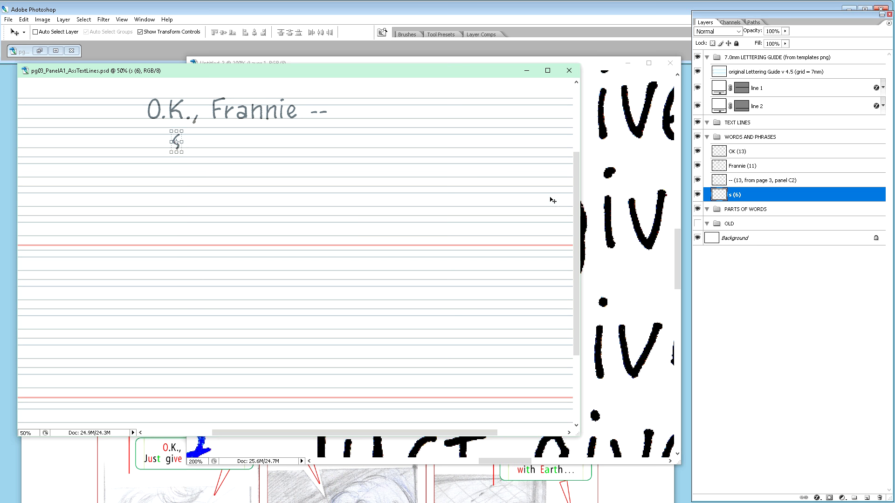
click(654, 285)
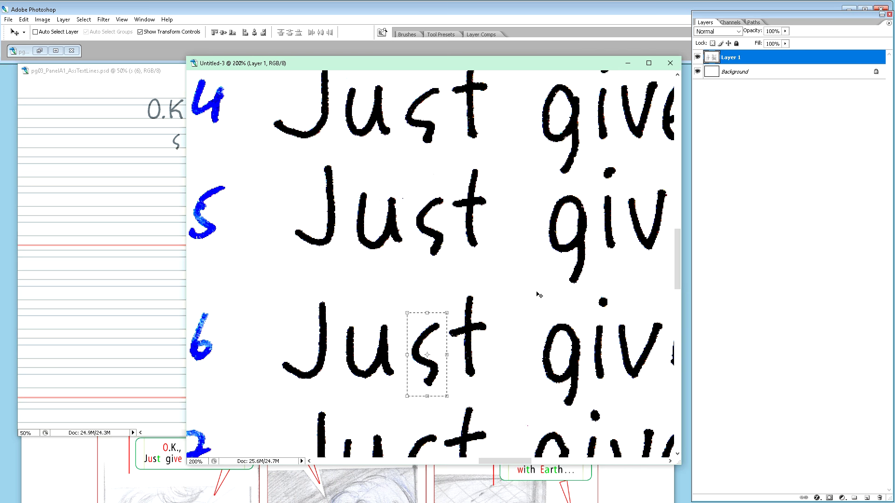
key(ctrl+minus)
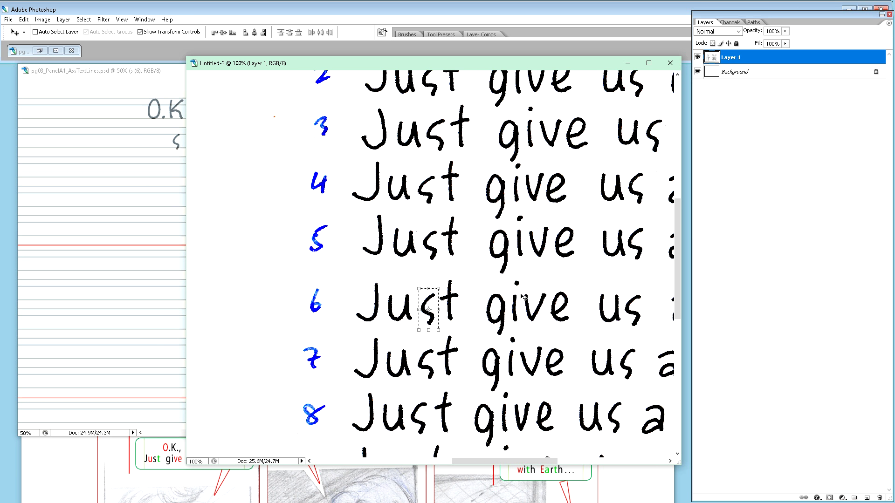
scroll(521, 297, down, 3)
scroll(522, 296, down, 3)
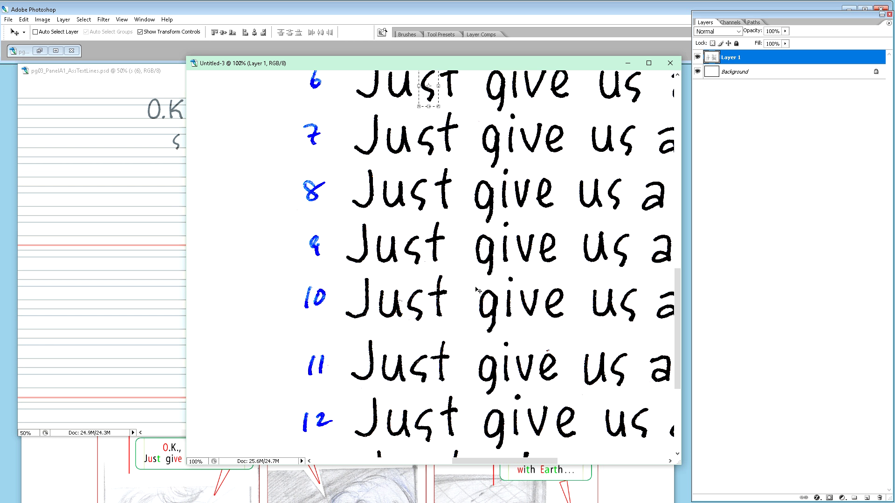
scroll(478, 293, down, 2)
scroll(478, 296, down, 2)
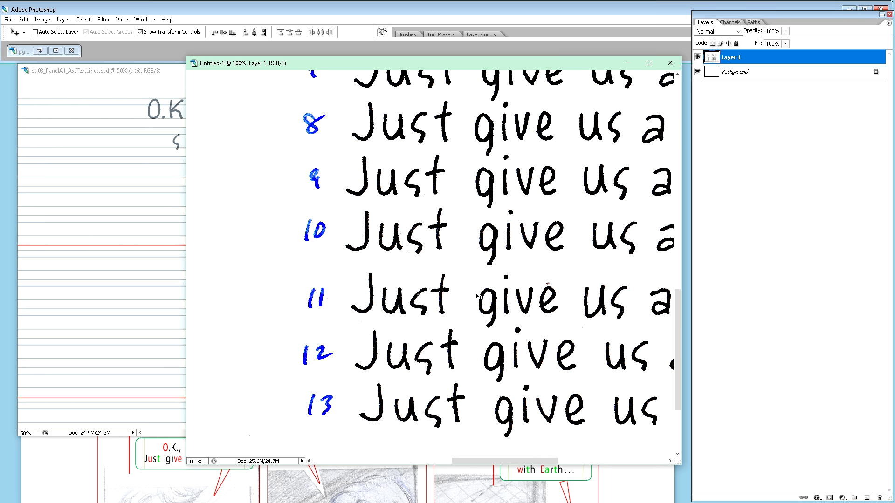
scroll(478, 296, up, 9)
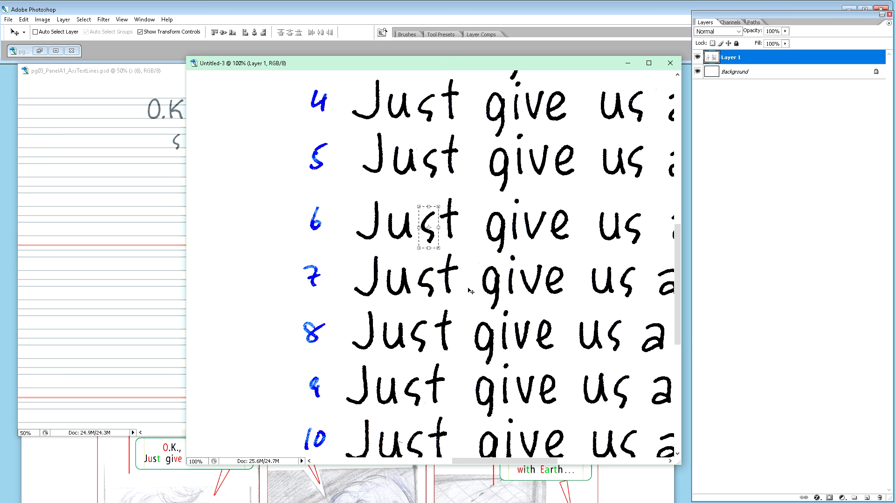
scroll(470, 291, up, 2)
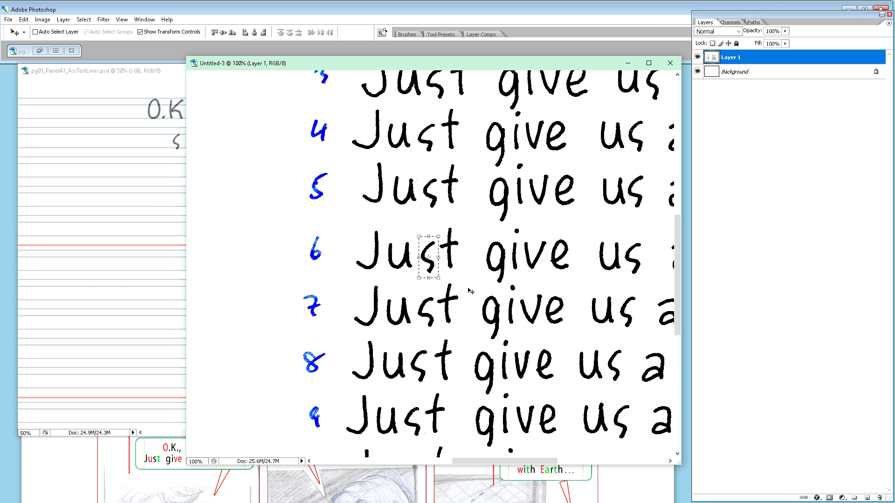
scroll(464, 300, up, 5)
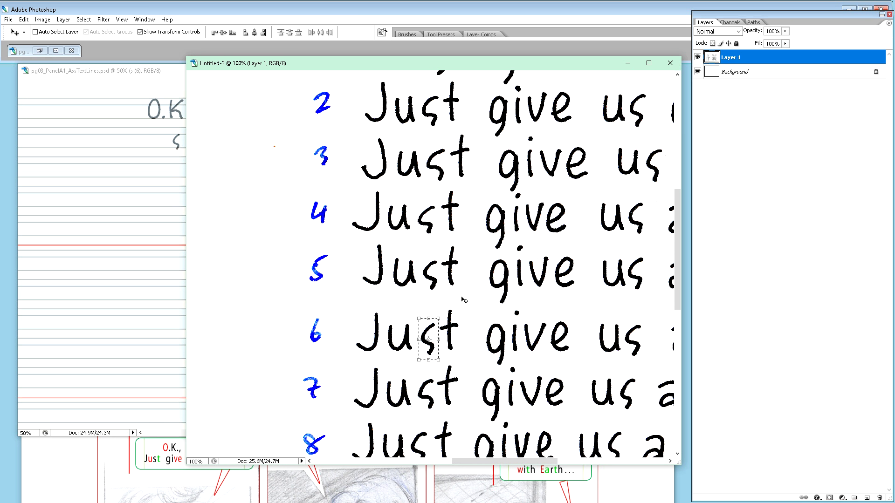
scroll(464, 301, up, 6)
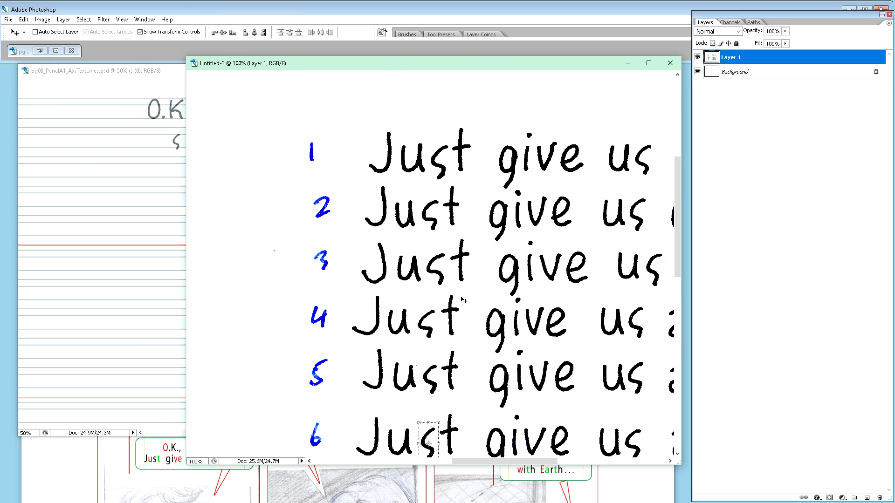
scroll(464, 300, down, 5)
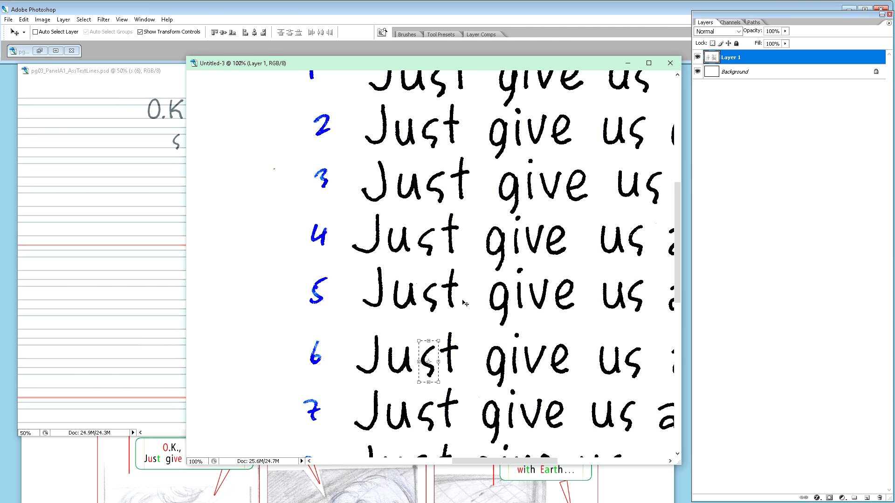
scroll(465, 303, down, 5)
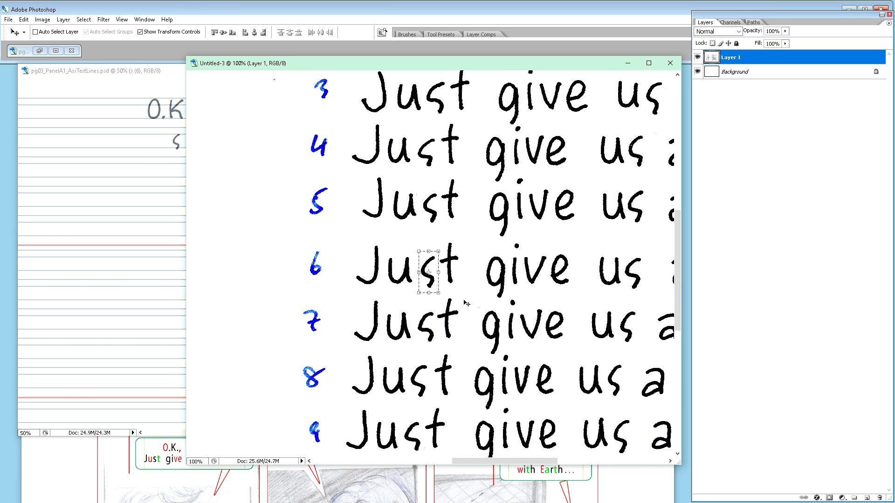
scroll(467, 304, down, 4)
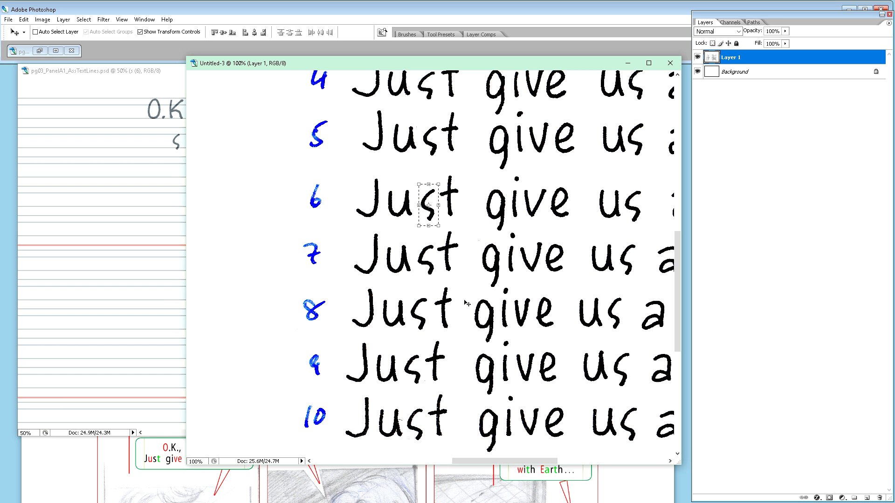
scroll(467, 303, down, 1)
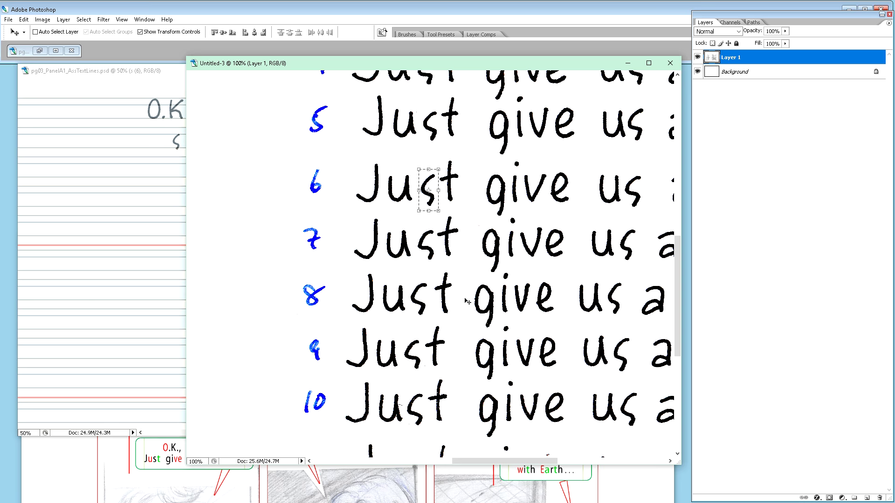
scroll(467, 301, up, 3)
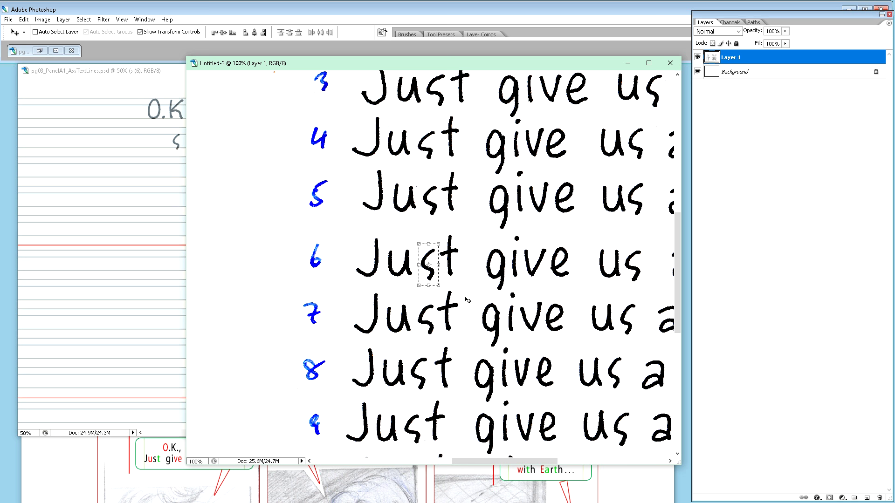
scroll(466, 299, up, 5)
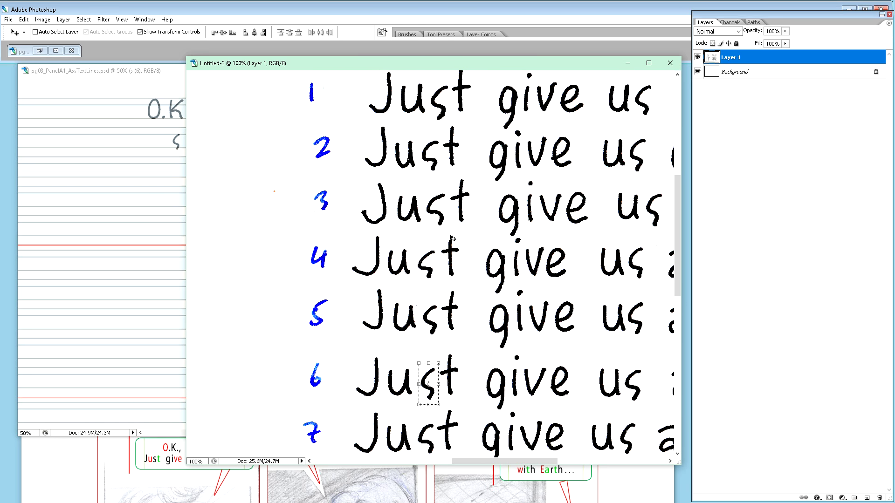
Scroll down to line 12 and marquee the t of its 'Just'.
key(m)
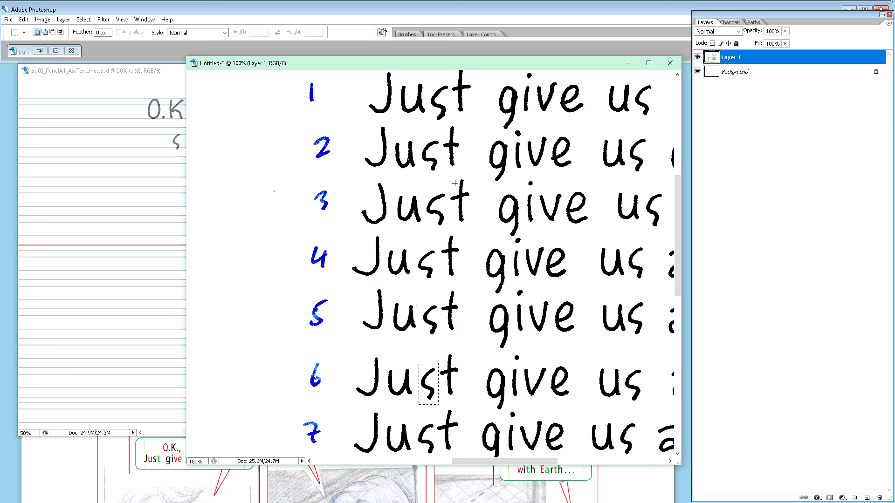
scroll(441, 236, down, 1)
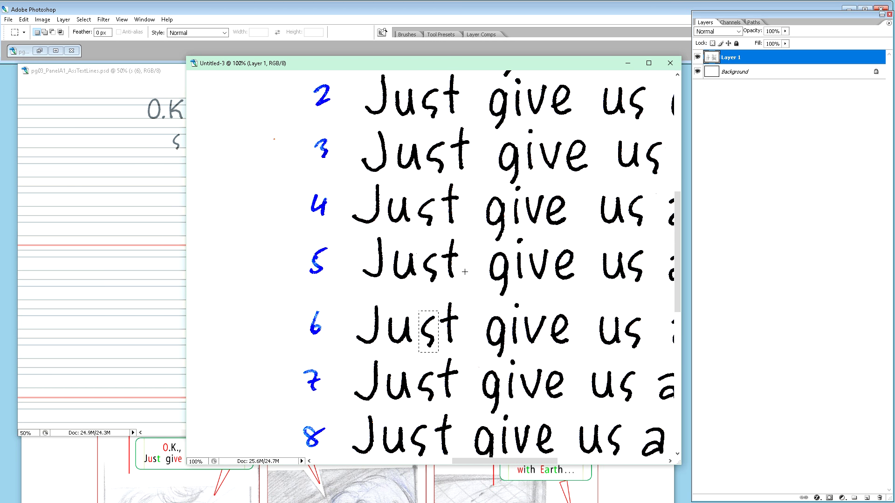
scroll(464, 271, down, 1)
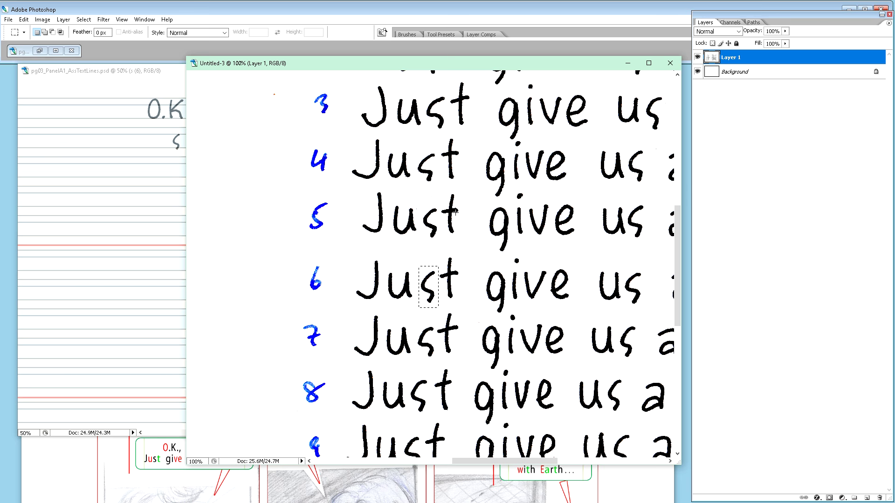
scroll(484, 277, down, 3)
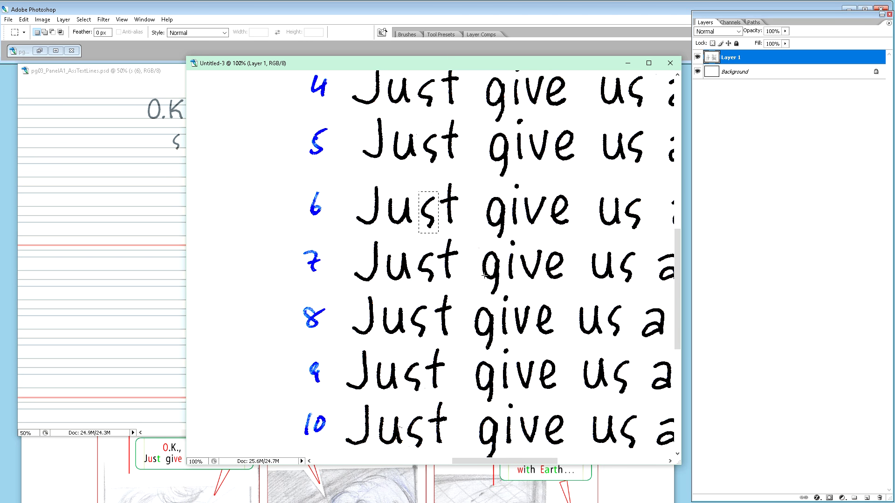
scroll(485, 276, down, 1)
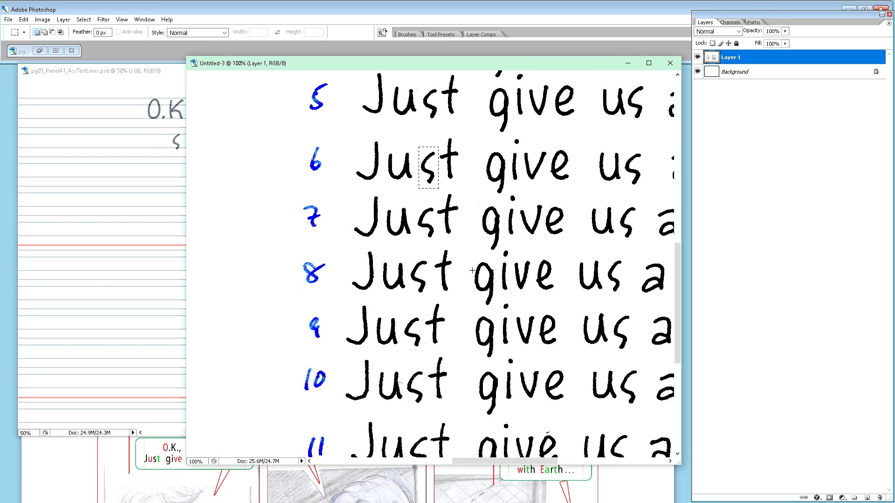
scroll(461, 257, down, 1)
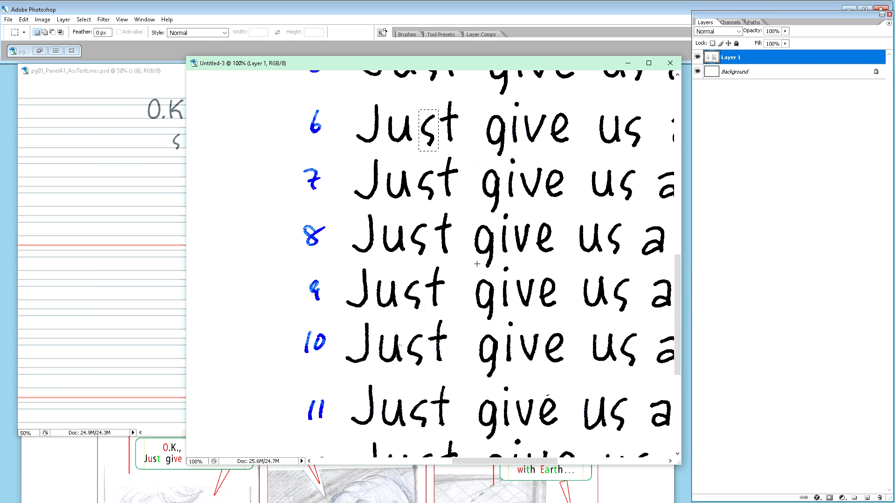
scroll(475, 264, down, 1)
scroll(475, 263, down, 2)
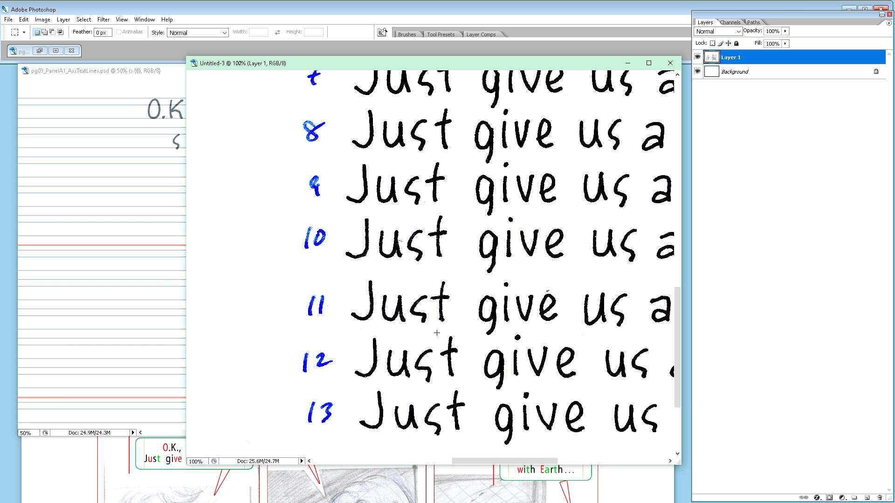
drag(443, 358, 462, 383)
Paste the t into the lettering guide and place it right after the s, spelling 'st'.
click(152, 286)
key(ctrl+v)
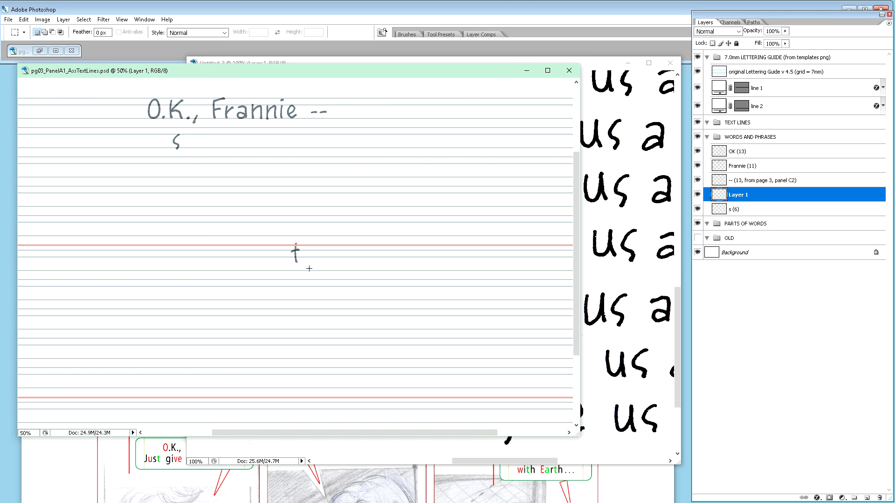
key(v)
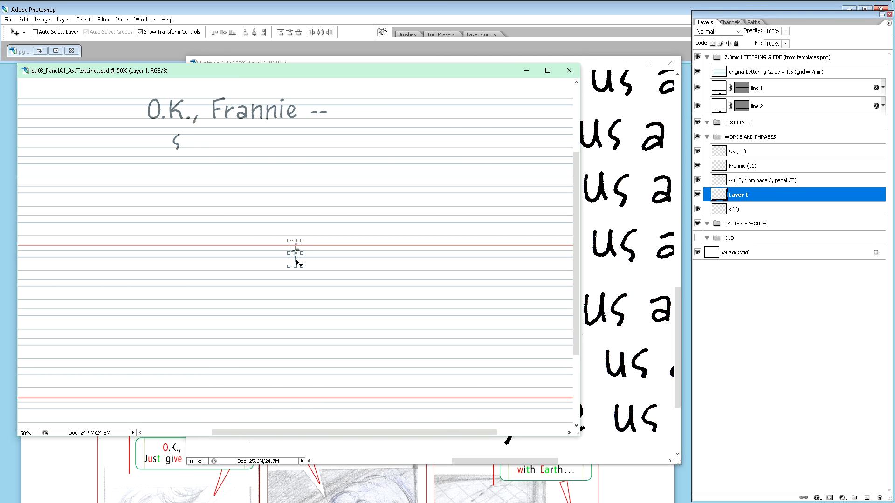
drag(296, 262, 189, 149)
click(618, 185)
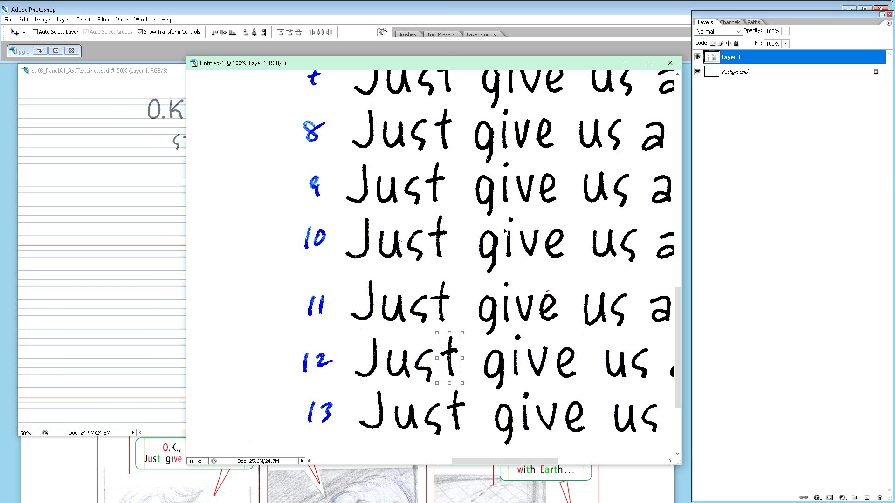
scroll(506, 233, up, 3)
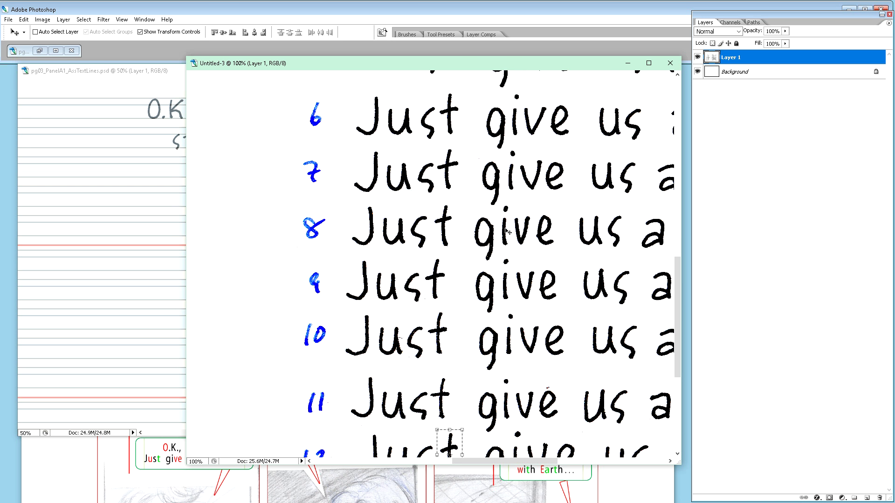
scroll(507, 232, down, 4)
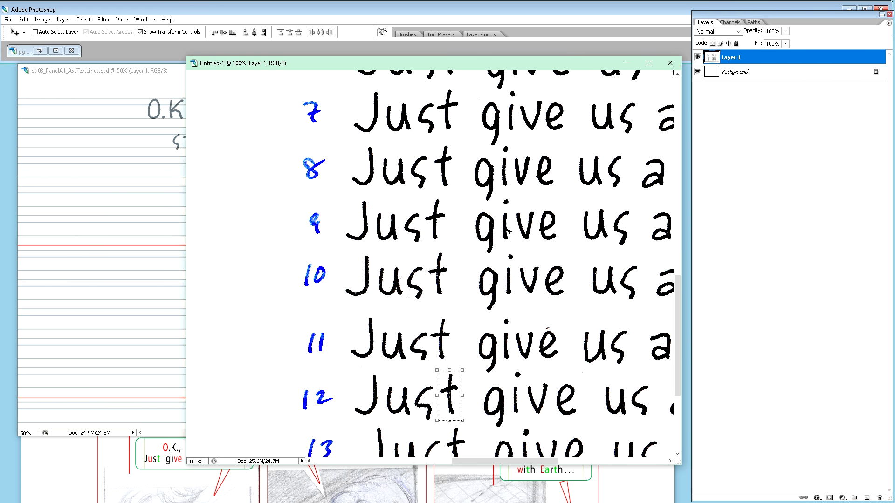
scroll(510, 231, down, 1)
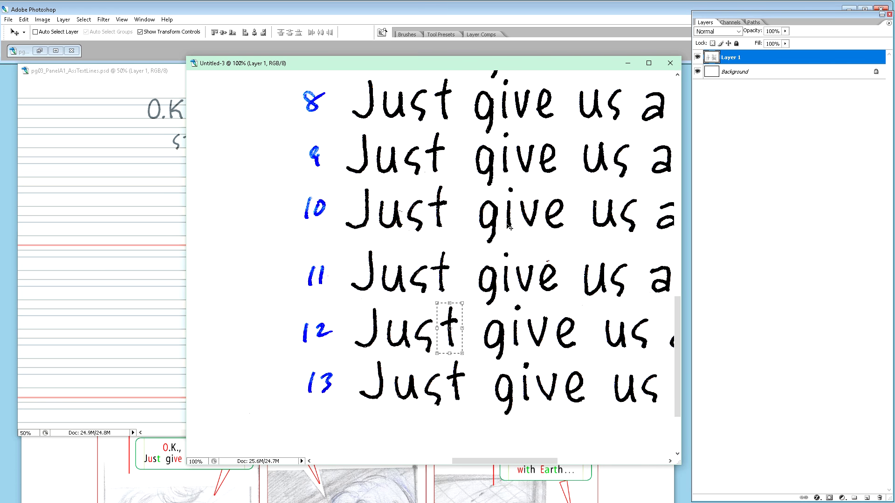
scroll(510, 228, up, 1)
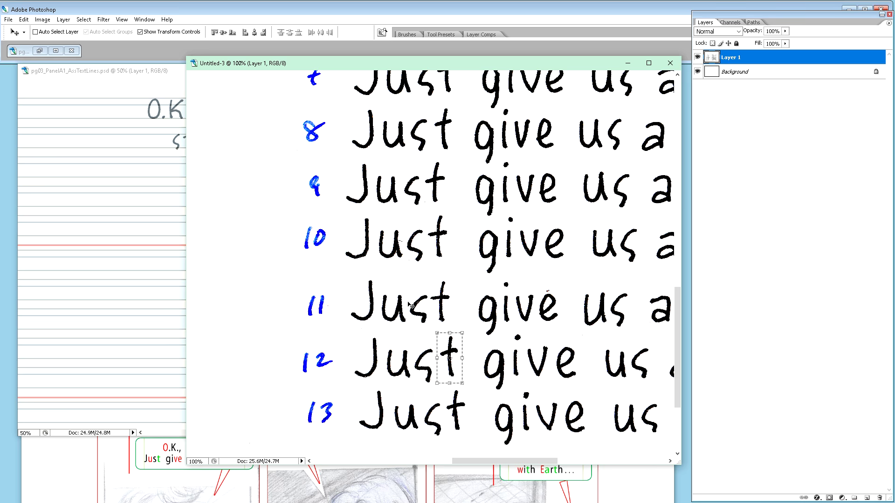
scroll(409, 305, up, 6)
scroll(407, 308, up, 7)
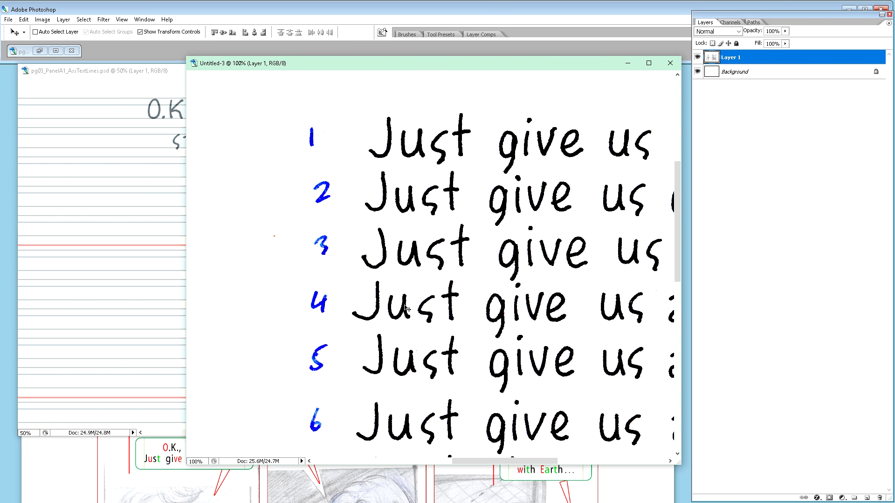
scroll(407, 309, up, 1)
scroll(407, 309, down, 3)
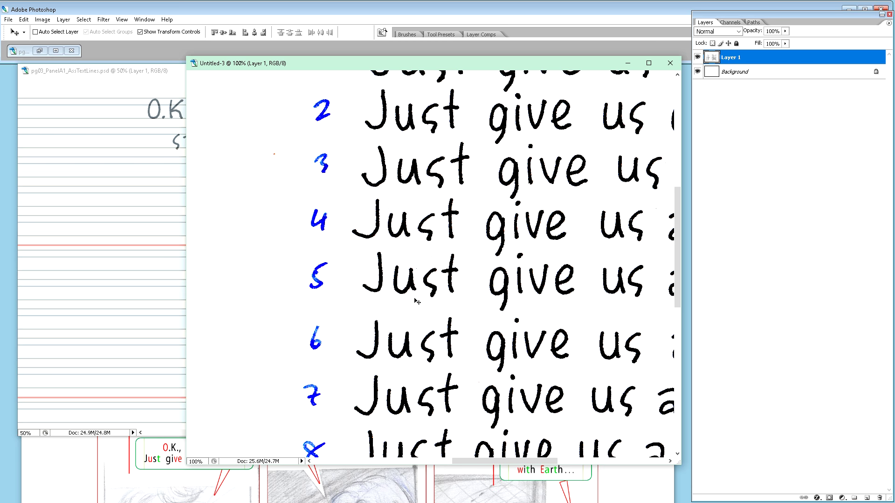
scroll(423, 297, down, 1)
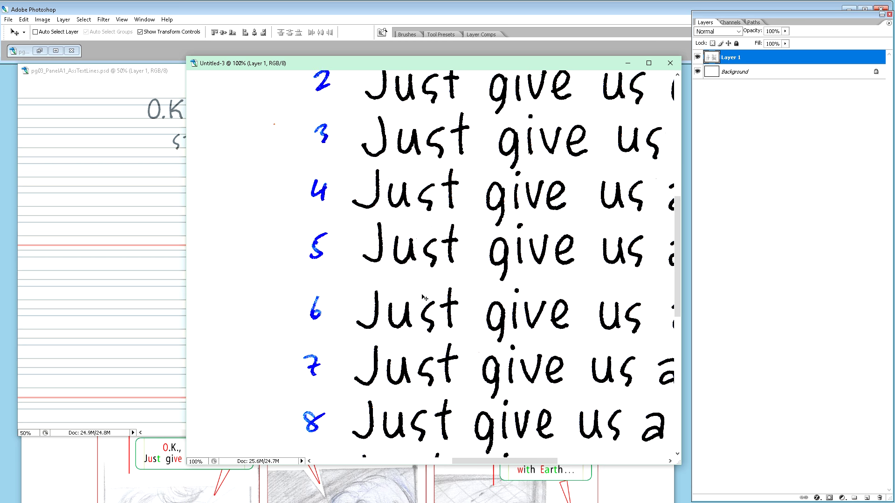
scroll(423, 297, down, 1)
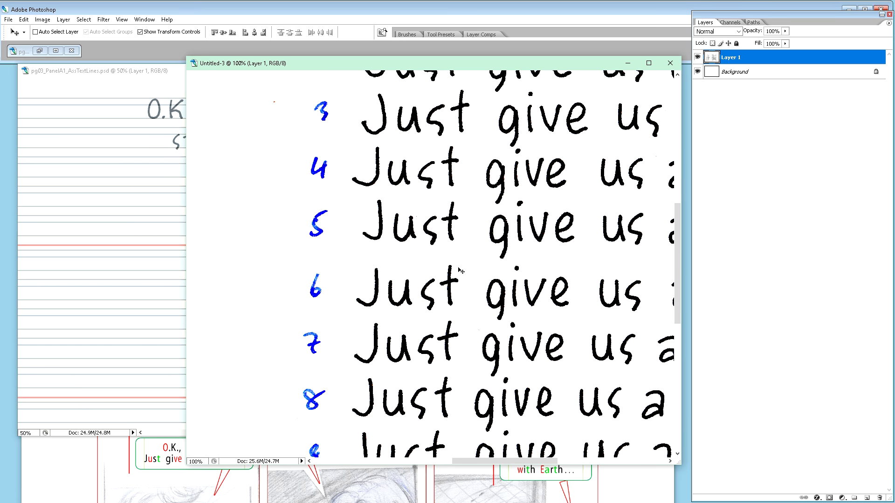
key(m)
Copy line 4's u into the guide as layer 'u (4)' and rename the t layer 't ()'.
drag(382, 152, 414, 196)
key(ctrl+c)
click(172, 226)
key(ctrl+v)
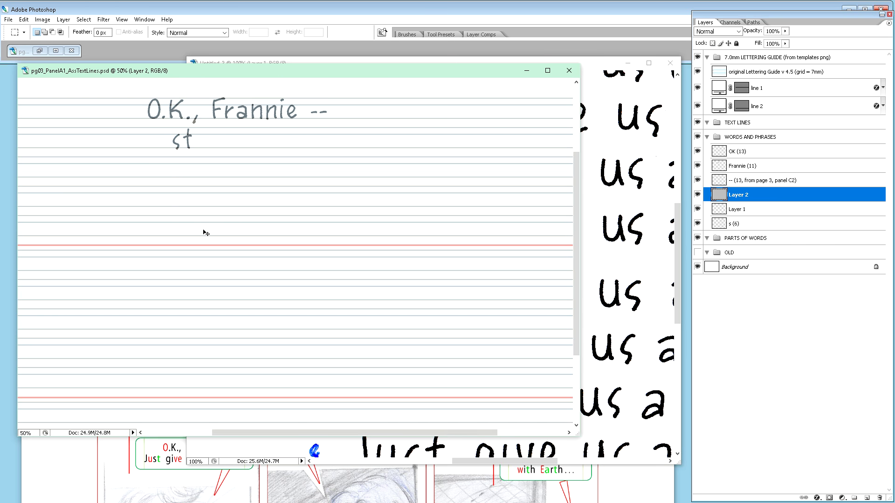
double_click(743, 195)
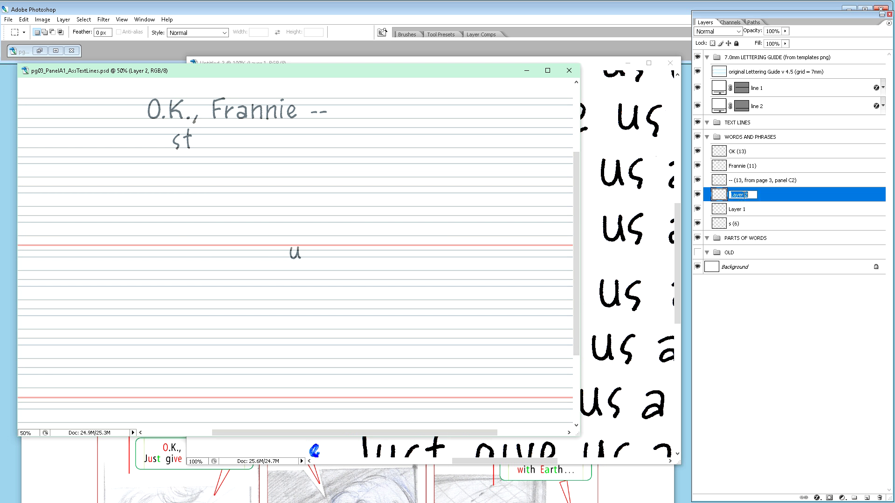
text(u (4)
double_click(738, 210)
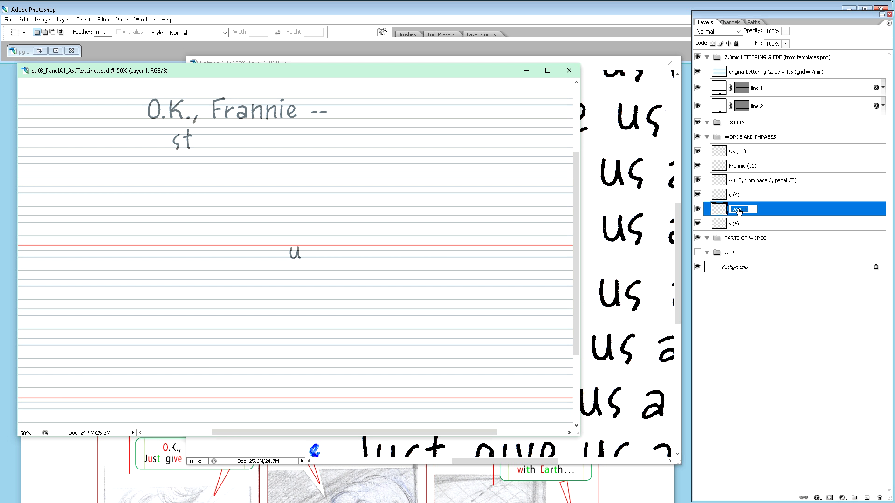
text(t ())
Restack the letter layers in the words group into the order u (4), s (6), t () from the top.
click(735, 226)
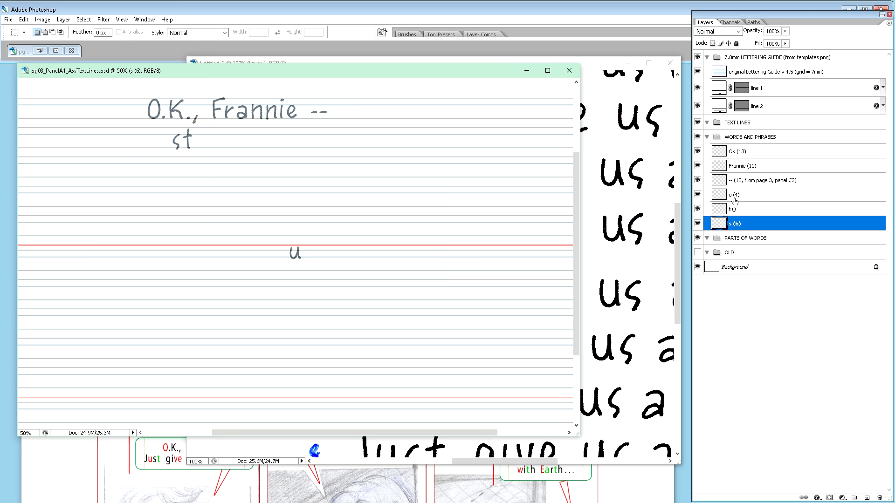
drag(743, 208, 743, 230)
click(742, 196)
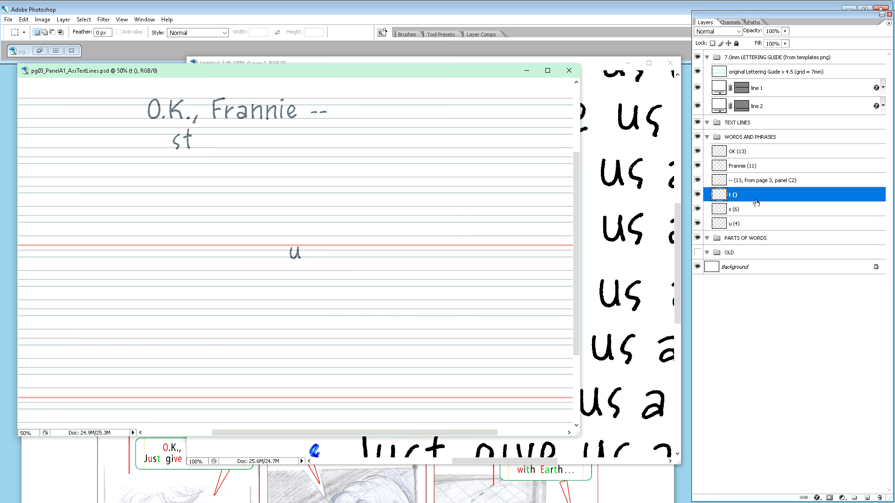
mouse_move(744, 221)
mouse_down()
mouse_move(742, 199)
mouse_move(743, 232)
mouse_up()
click(742, 196)
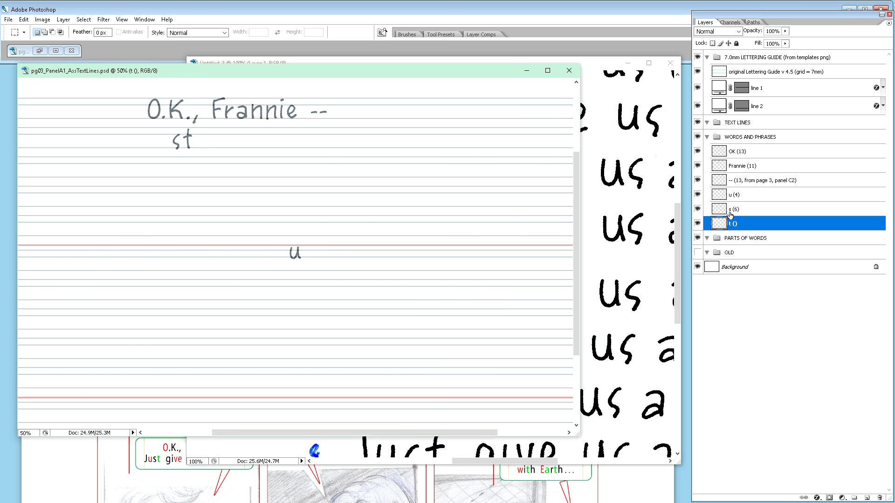
Nudge the u (4) letter up, left and back down so it sits on the baseline before 'st'.
click(739, 199)
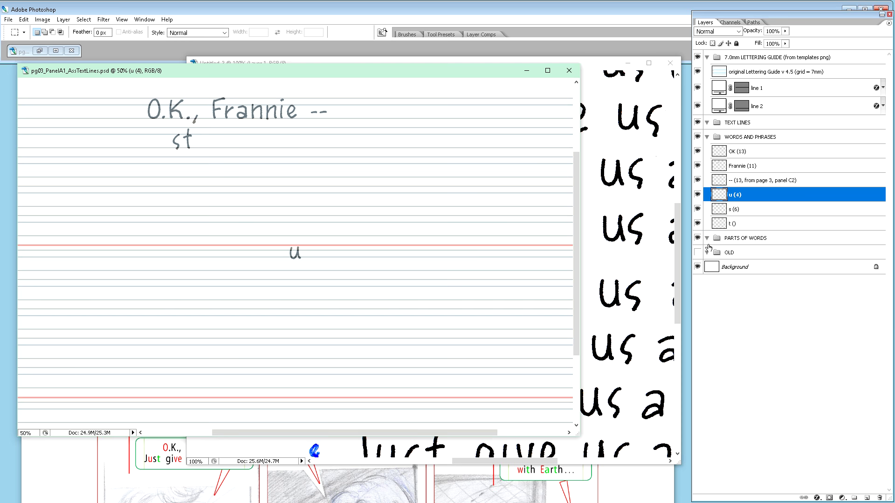
key(v)
key(shift+Up)
key(shift+Up)
key(shift+Up)
key(shift+Up)
key(shift+Up)
key(shift+Up)
key(shift+Up)
key(shift+Up)
key(shift+Up)
key(shift+Up)
key(shift+Up)
key(shift+Up)
key(shift+Up)
key(shift+Up)
key(shift+Up)
key(shift+Up)
key(shift+Up)
key(shift+Up)
key(shift+Up)
key(shift+Up)
key(shift+Up)
key(shift+Up)
key(shift+Up)
key(shift+Up)
key(shift+Up)
key(shift+Up)
key(shift+Up)
key(shift+Up)
key(shift+Up)
key(shift+Up)
key(shift+Up)
key(shift+Up)
key(shift+Up)
key(shift+Up)
key(shift+Up)
key(shift+Up)
key(shift+Up)
key(shift+Up)
key(shift+Up)
key(shift+Up)
key(shift+Up)
key(shift+Up)
key(shift+Up)
key(shift+Left)
key(shift+Left)
key(shift+Left)
key(shift+Left)
key(shift+Left)
key(shift+Left)
key(shift+Left)
key(shift+Left)
key(shift+Left)
key(shift+Left)
key(shift+Left)
key(shift+Left)
key(shift+Left)
key(shift+Left)
key(shift+Left)
key(shift+Left)
key(shift+Left)
key(shift+Left)
key(shift+Left)
key(shift+Left)
key(shift+Left)
key(shift+Left)
key(shift+Left)
key(shift+Left)
key(shift+Left)
key(shift+Left)
key(shift+Left)
key(shift+Left)
key(shift+Left)
key(shift+Left)
key(shift+Left)
key(shift+Left)
key(shift+Left)
key(shift+Left)
key(shift+Left)
key(shift+Left)
key(shift+Left)
key(shift+Left)
key(shift+Left)
key(shift+Left)
key(shift+Left)
key(shift+Left)
key(shift+Left)
key(shift+Left)
key(shift+Left)
key(shift+Down)
key(shift+Down)
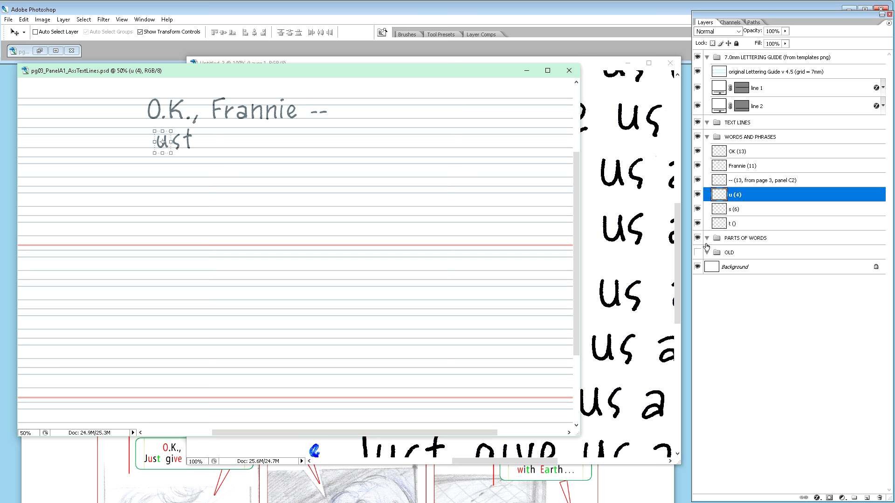
Select the J on line 6 of the scanned sheet and paste it into the lettering guide as a new layer.
click(657, 295)
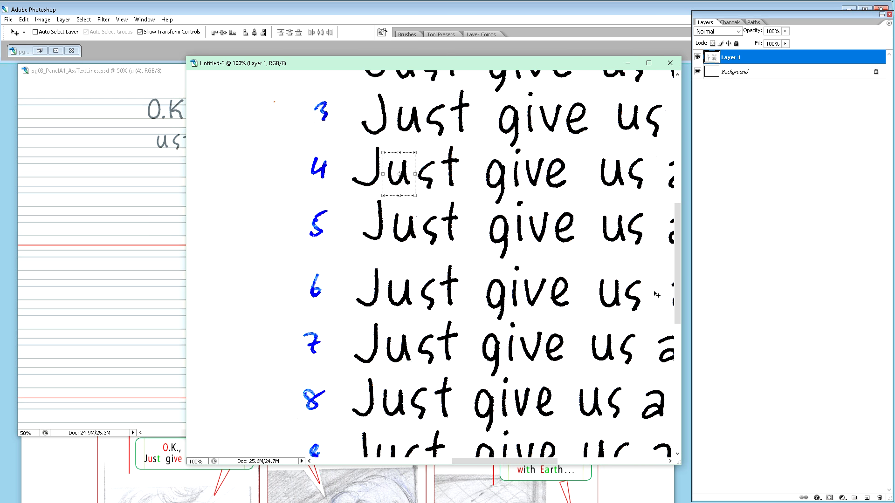
scroll(492, 243, down, 2)
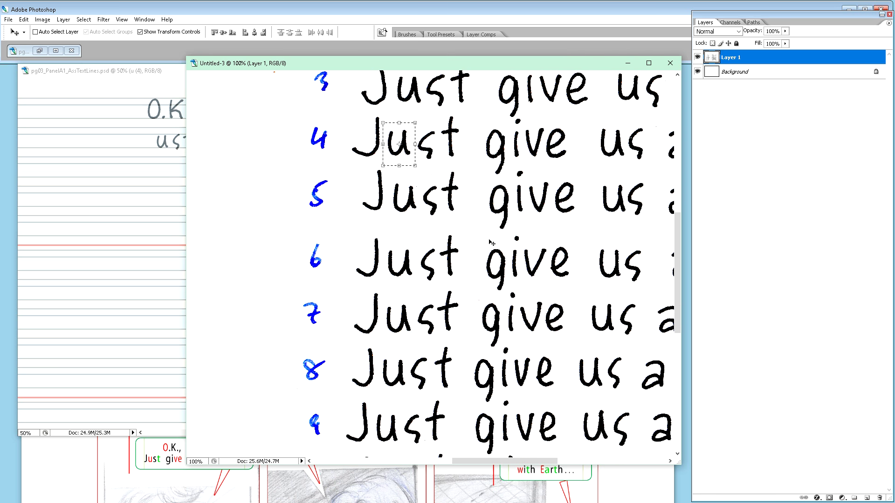
scroll(491, 243, down, 2)
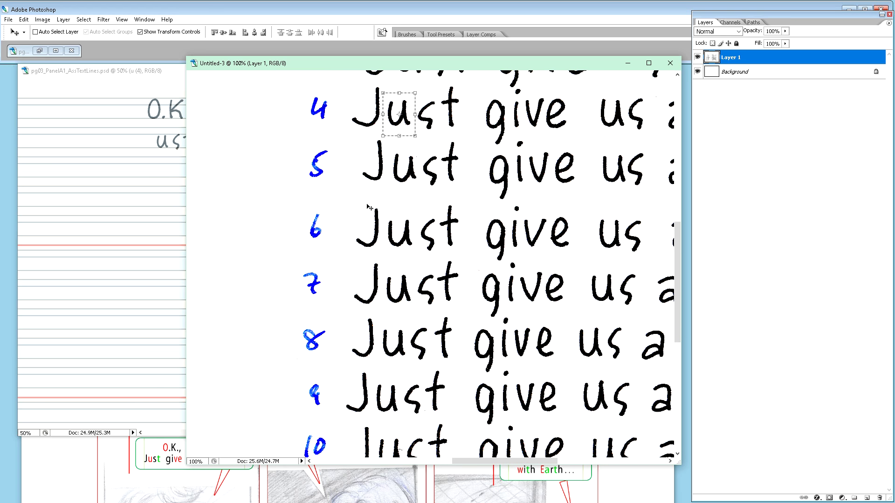
key(m)
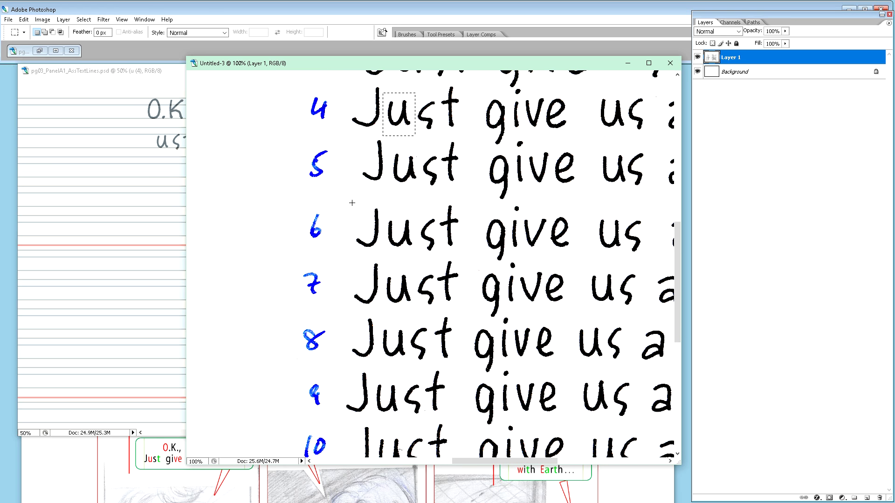
drag(362, 239, 383, 252)
click(159, 235)
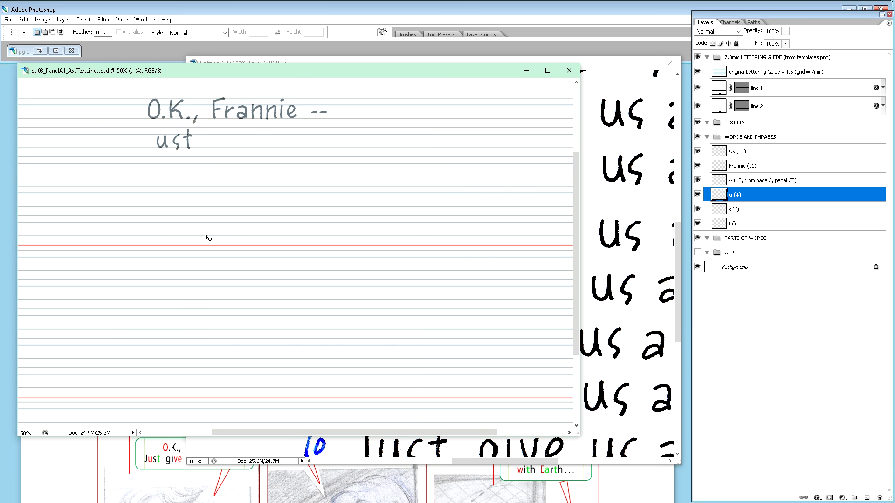
key(ctrl+v)
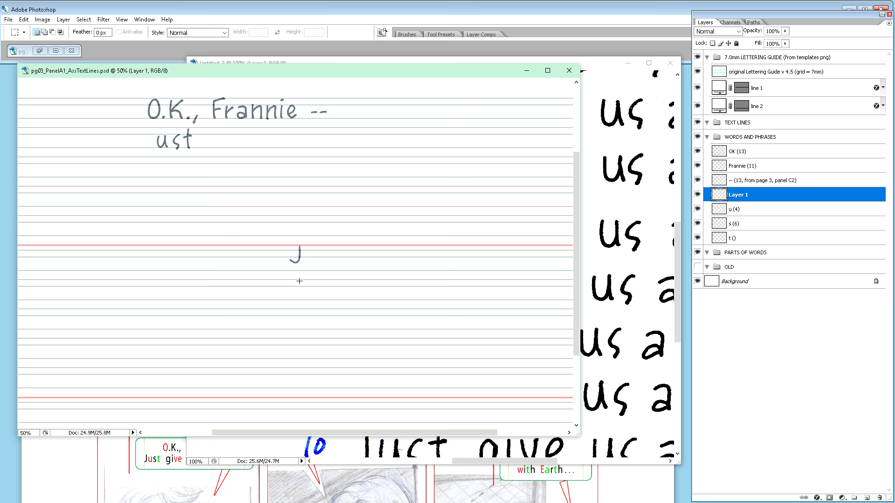
Position the pasted J just before 'ust' so the second line spells 'Just'.
key(v)
drag(301, 262, 151, 147)
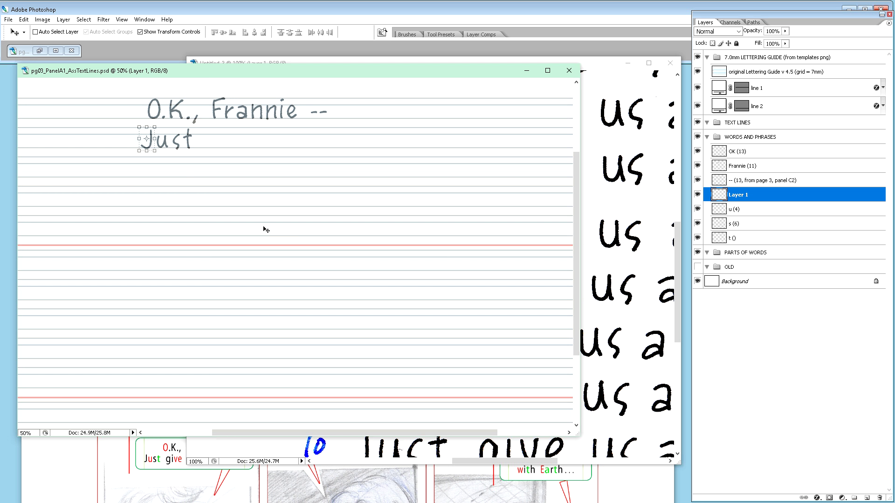
key(Up)
key(Up)
key(ctrl+plus)
key(ctrl+plus)
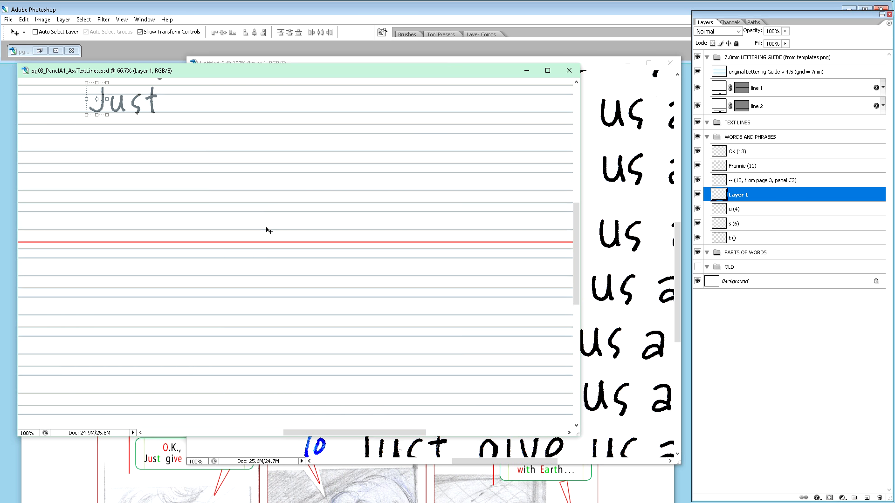
drag(342, 433, 286, 437)
scroll(278, 380, up, 8)
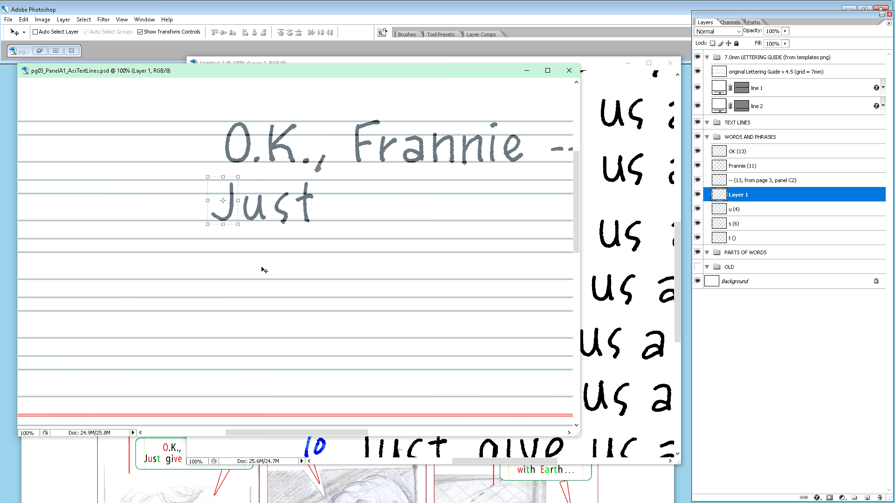
key(Right)
key(Right)
key(Right)
key(Right)
key(Right)
key(Right)
key(Right)
key(Right)
key(Right)
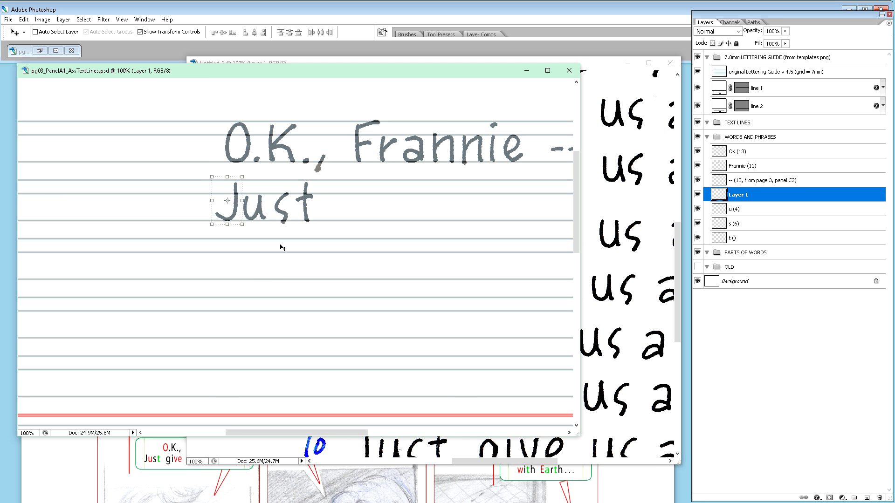
Rename the J layer to 'J (6)'.
double_click(741, 194)
text(J (6)
key(Return)
drag(536, 70, 506, 85)
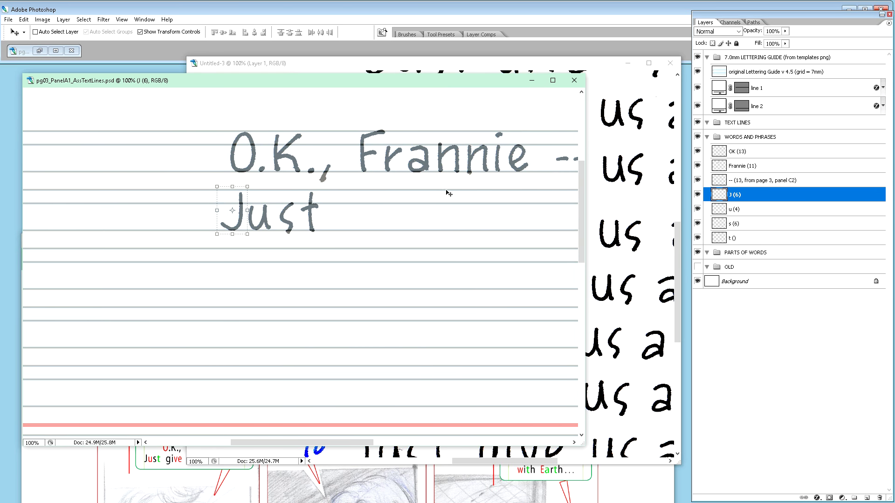
Nudge the J one step left, then the s and t layers together one step left.
key(Left)
key(Left)
click(746, 224)
shift+click(748, 239)
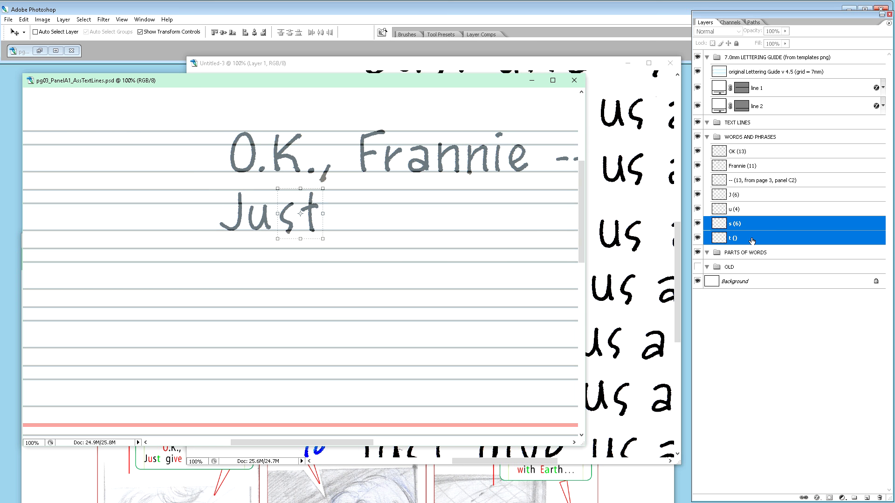
key(Left)
key(Left)
key(Left)
key(Left)
key(Left)
key(Left)
key(Left)
key(Left)
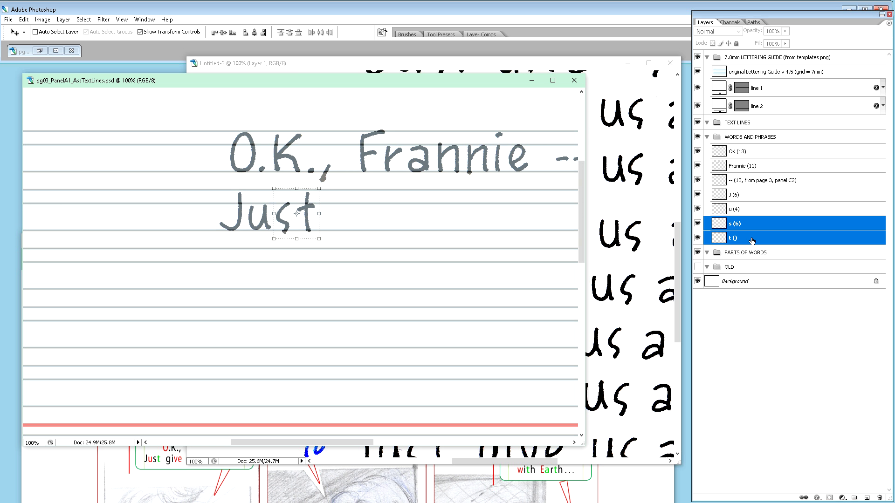
Shift the t alone slightly up and a few pixels left, dismissing the Layer Style dialog unchanged.
double_click(751, 238)
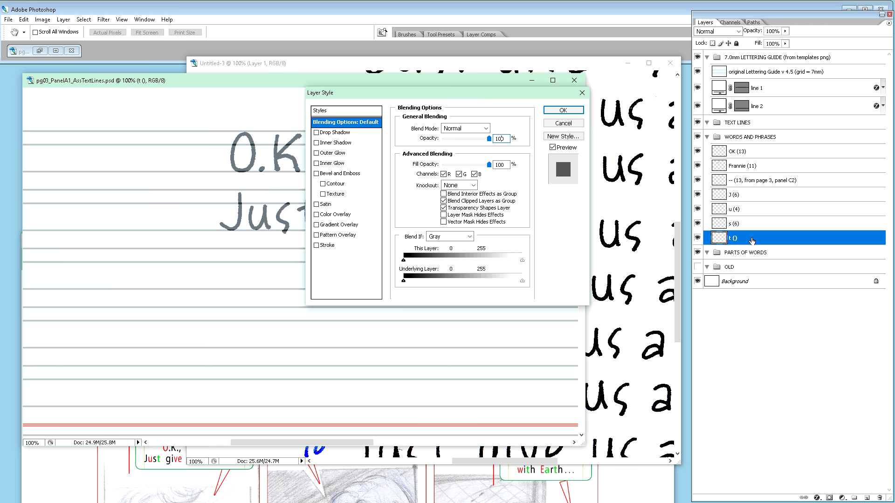
click(563, 123)
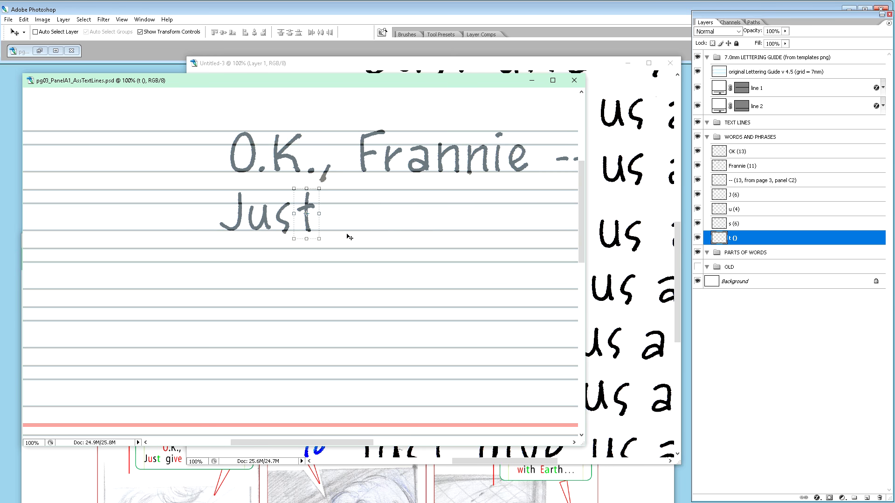
key(Left)
key(Left)
key(Left)
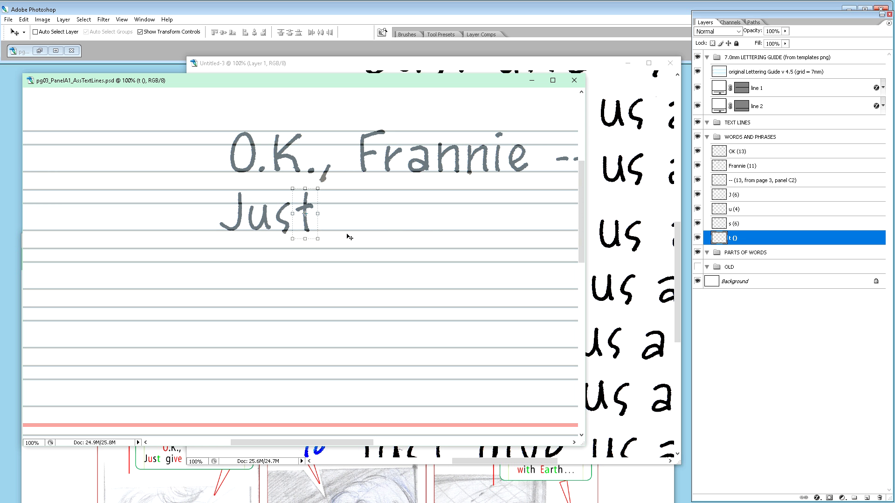
key(Up)
key(Up)
key(Up)
key(Left)
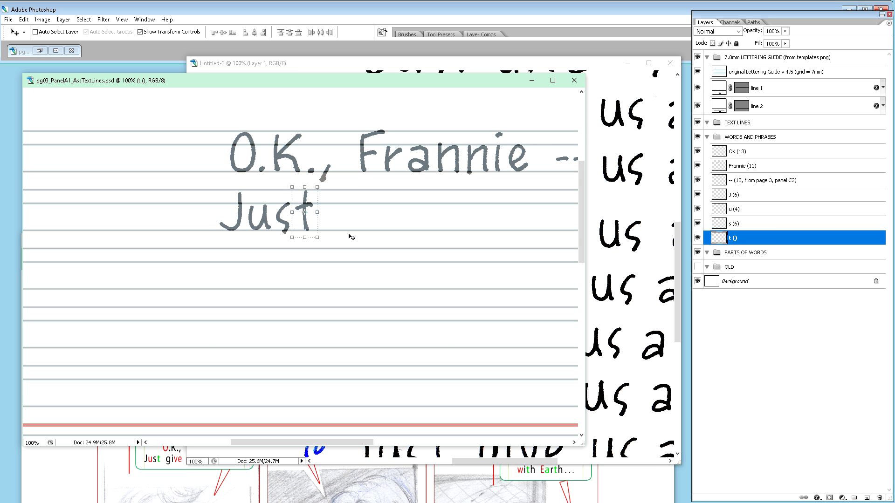
key(Left)
Bring the scanned Untitled-3 lettering sheet forward and scroll until line 5's 'give' is visible.
click(541, 64)
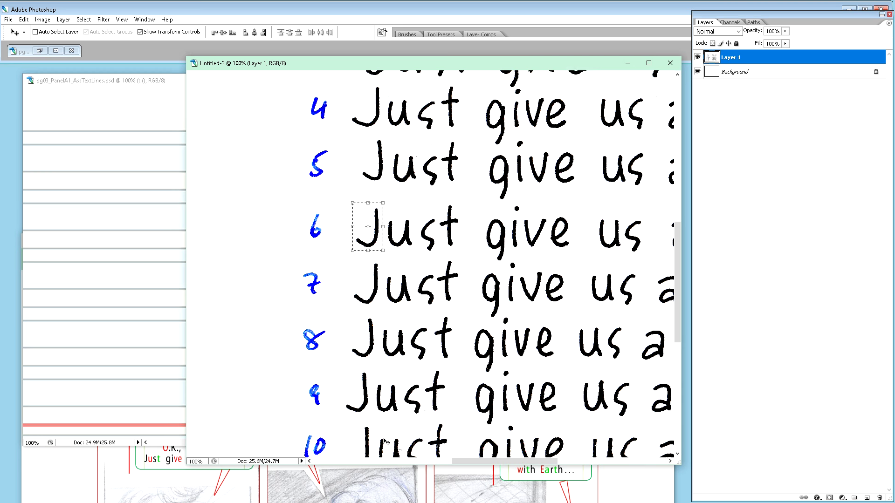
drag(468, 465, 512, 462)
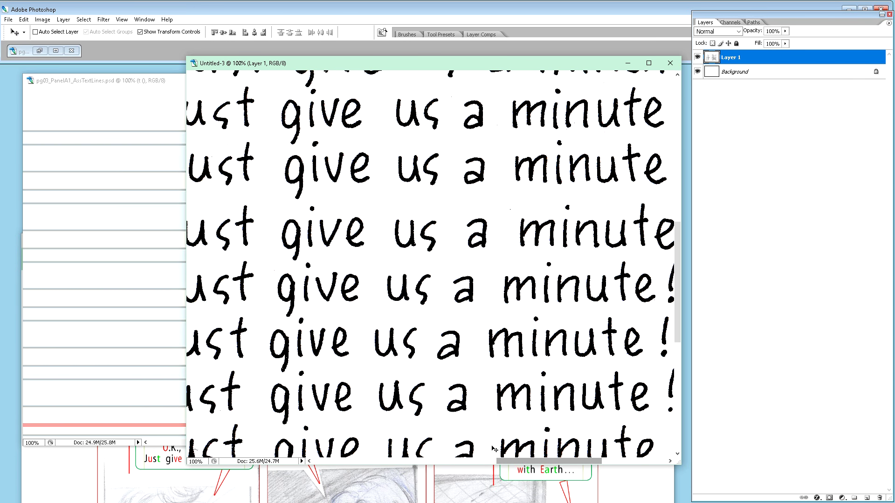
scroll(400, 304, up, 3)
scroll(401, 304, up, 3)
scroll(400, 305, up, 4)
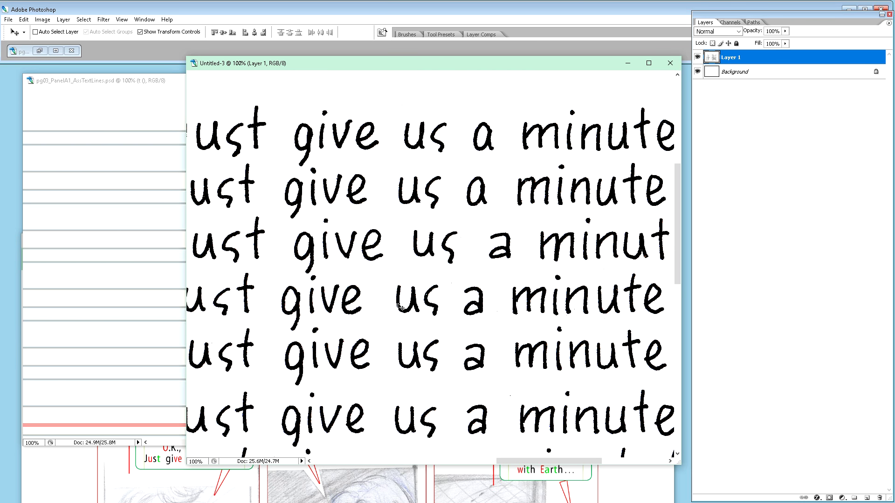
scroll(400, 308, down, 4)
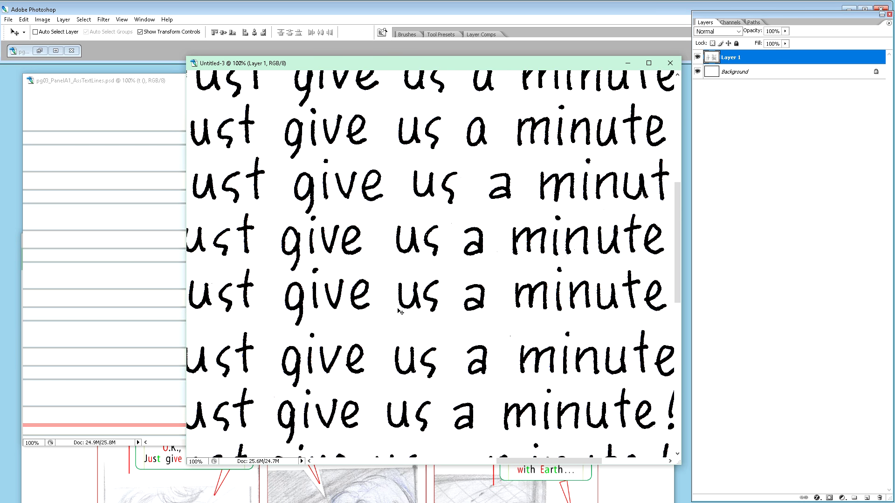
scroll(400, 311, down, 3)
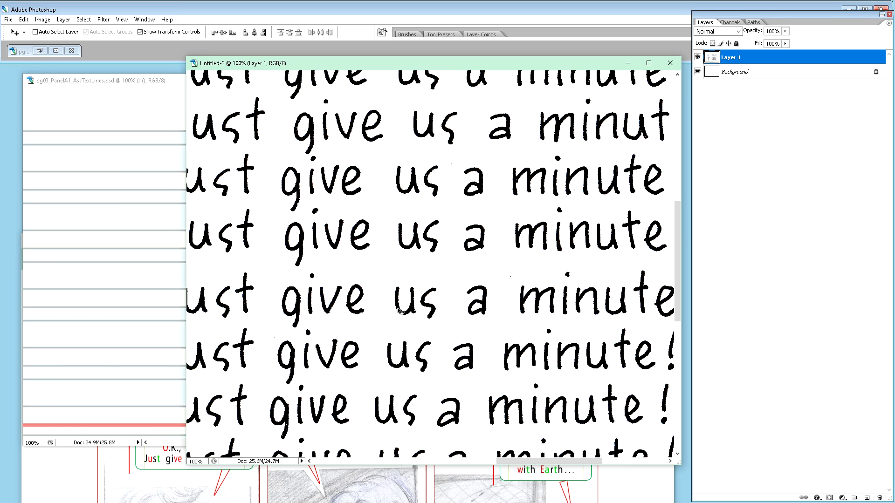
scroll(399, 312, down, 4)
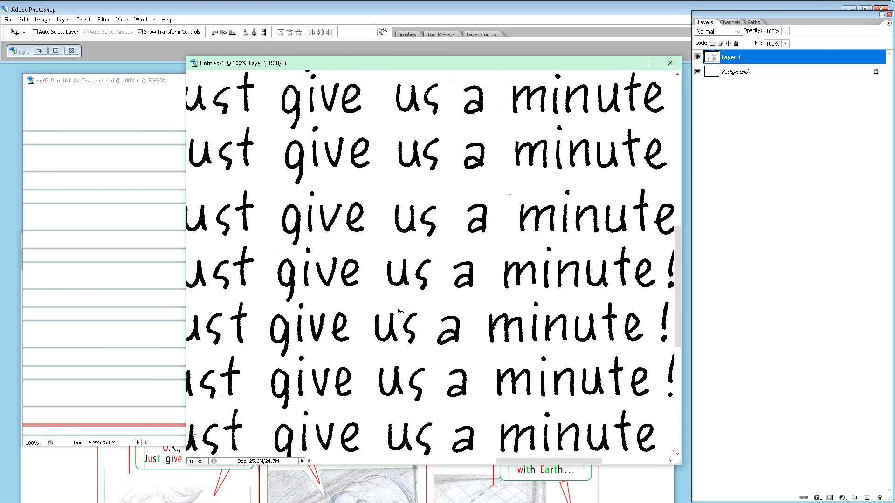
scroll(400, 311, down, 5)
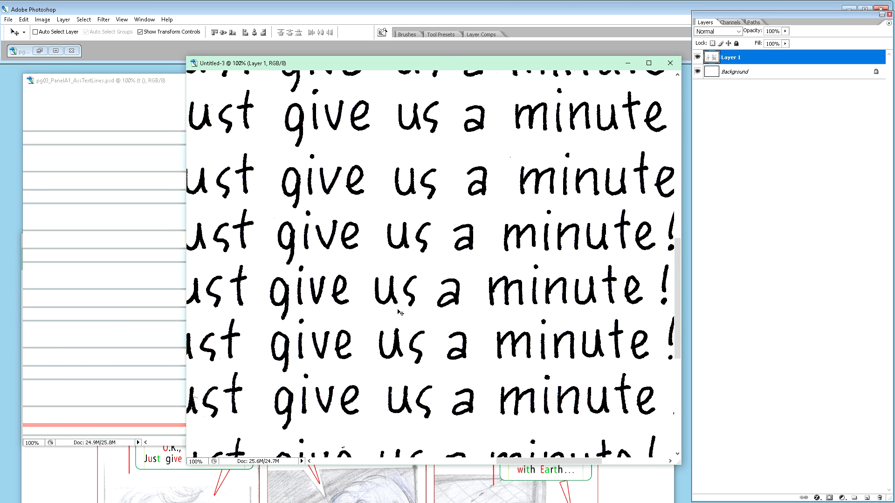
scroll(400, 311, down, 2)
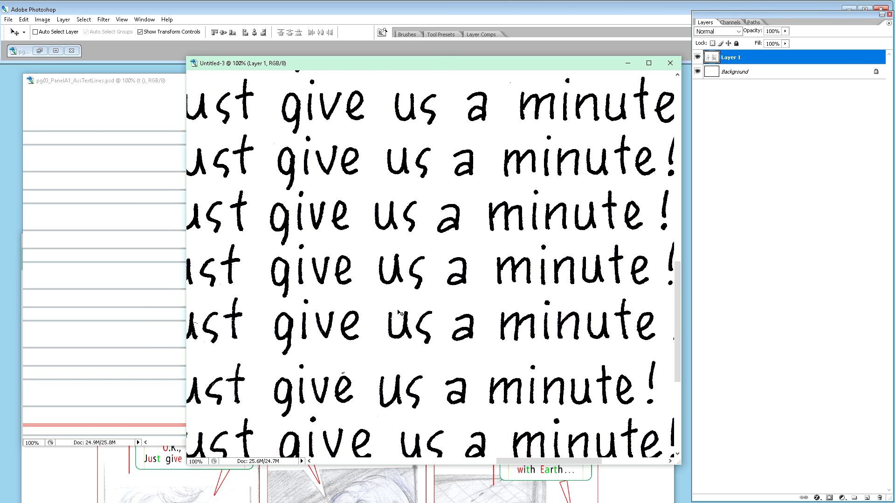
scroll(400, 313, down, 5)
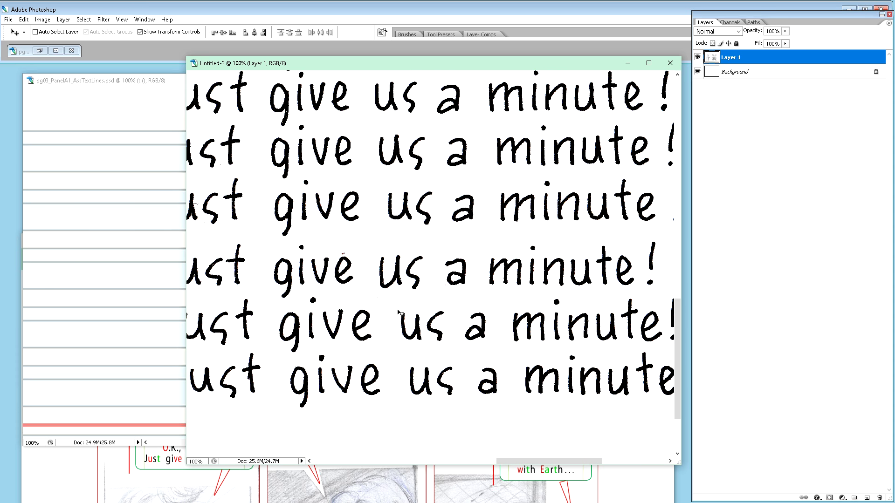
scroll(400, 313, up, 5)
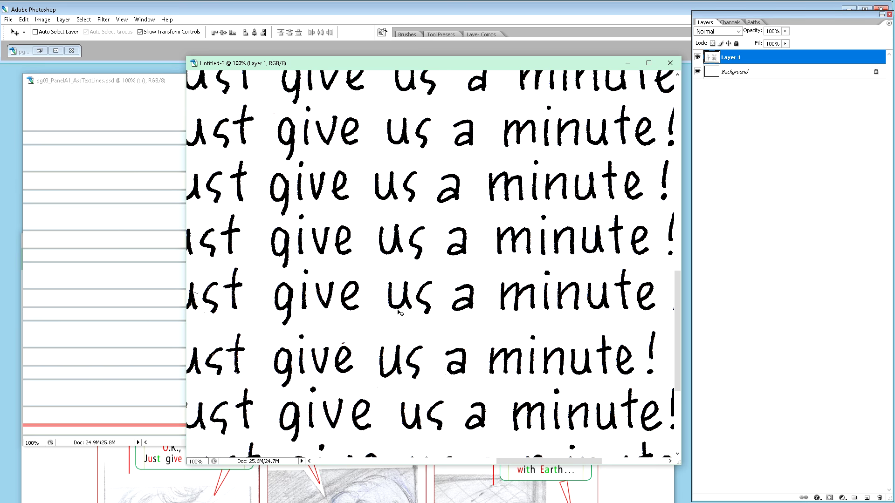
scroll(400, 313, up, 1)
scroll(399, 313, up, 3)
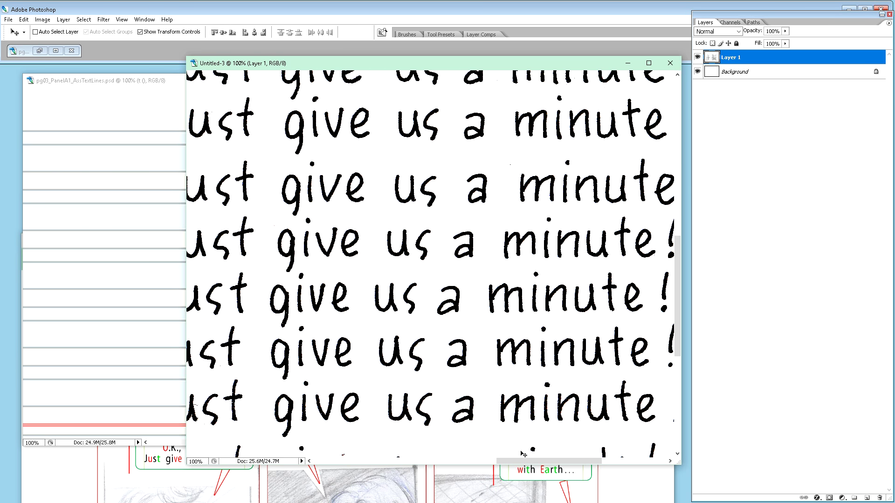
drag(531, 461, 506, 464)
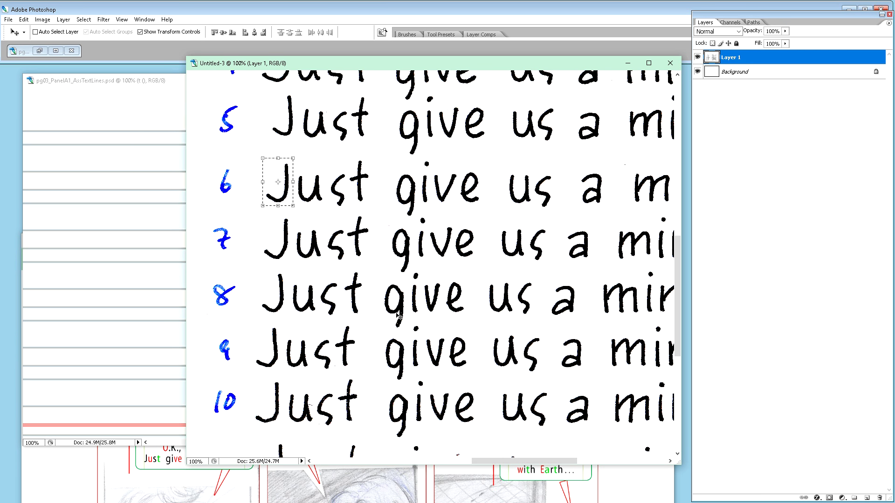
scroll(398, 316, up, 1)
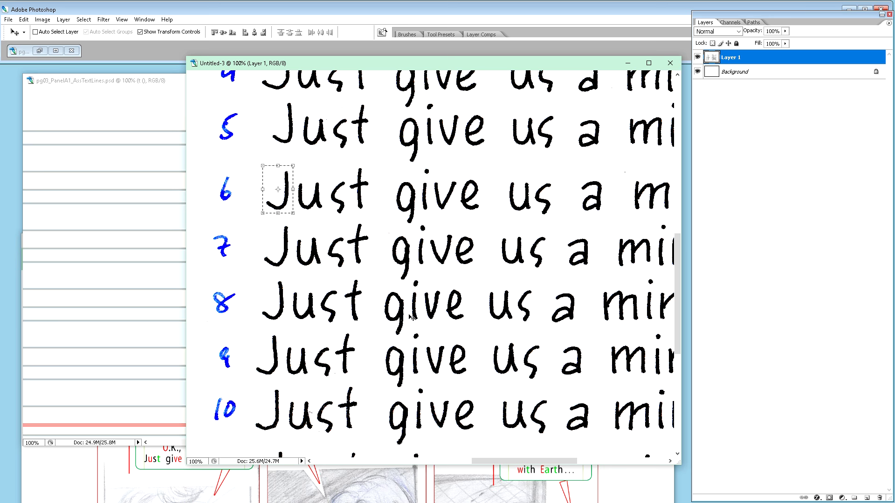
scroll(412, 318, up, 1)
scroll(410, 317, up, 3)
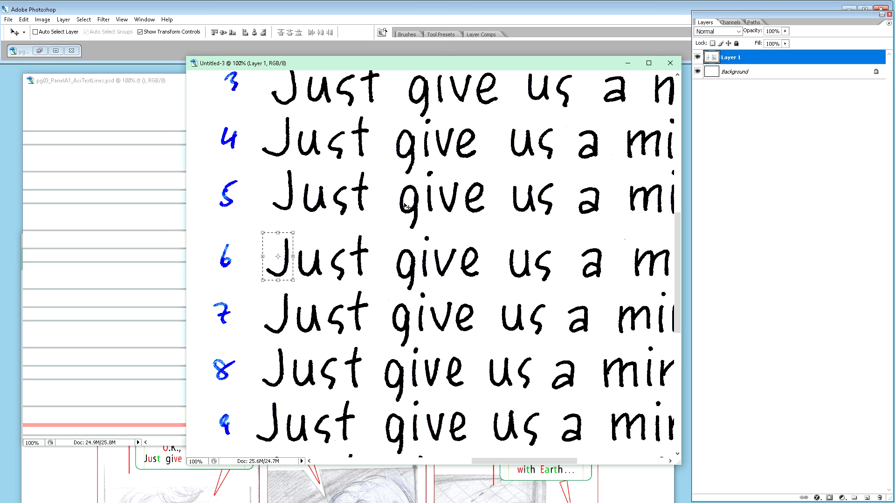
scroll(408, 212, up, 1)
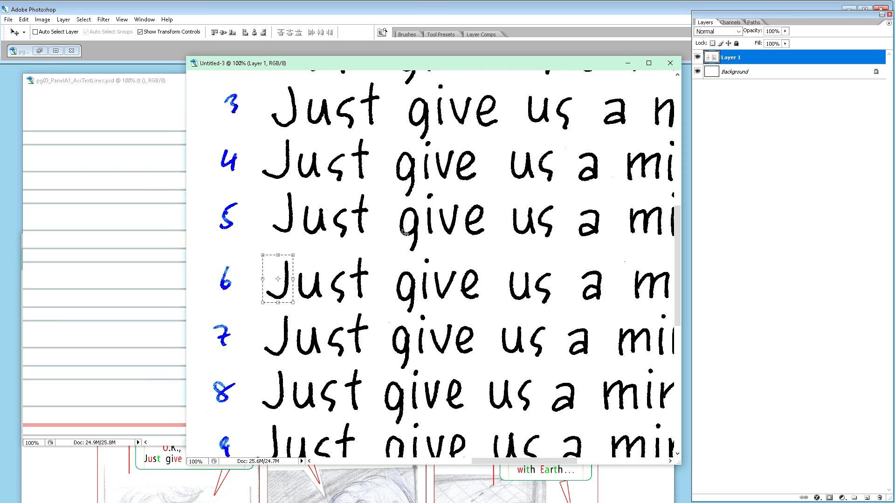
scroll(407, 206, up, 1)
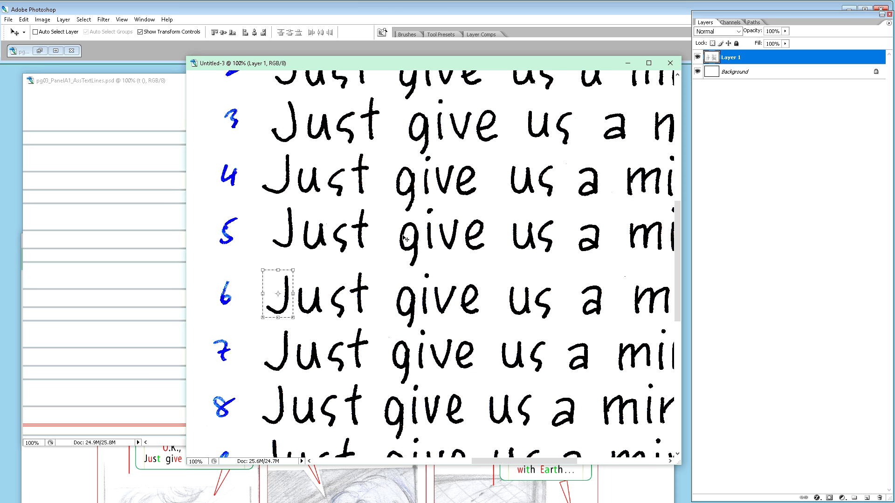
Marquee-select the word 'give' on line 5, preparing to subtract from the selection.
key(m)
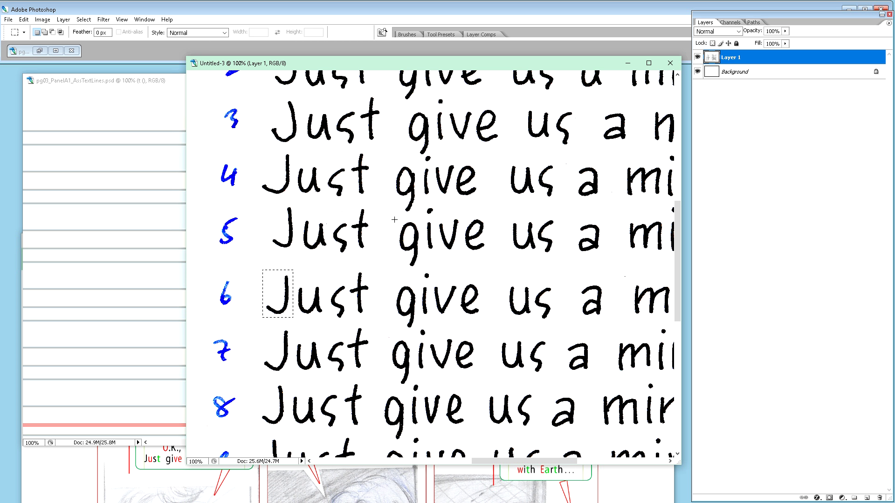
drag(408, 248, 493, 270)
key(alt)
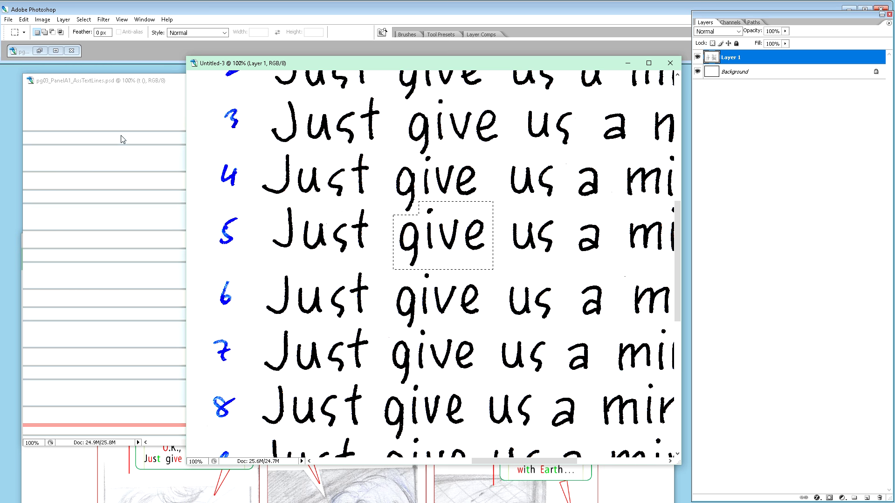
Paste the scanned 'give' into the lettering guide and move it beside 'Just'.
click(176, 83)
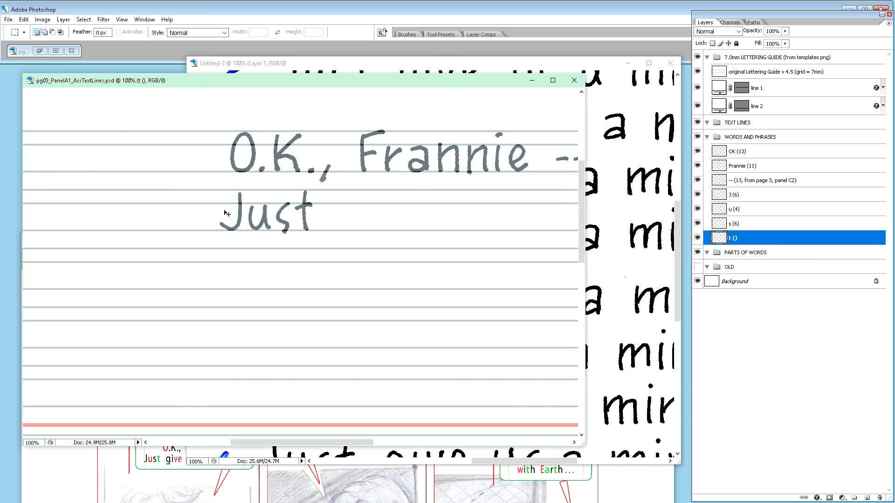
key(ctrl+v)
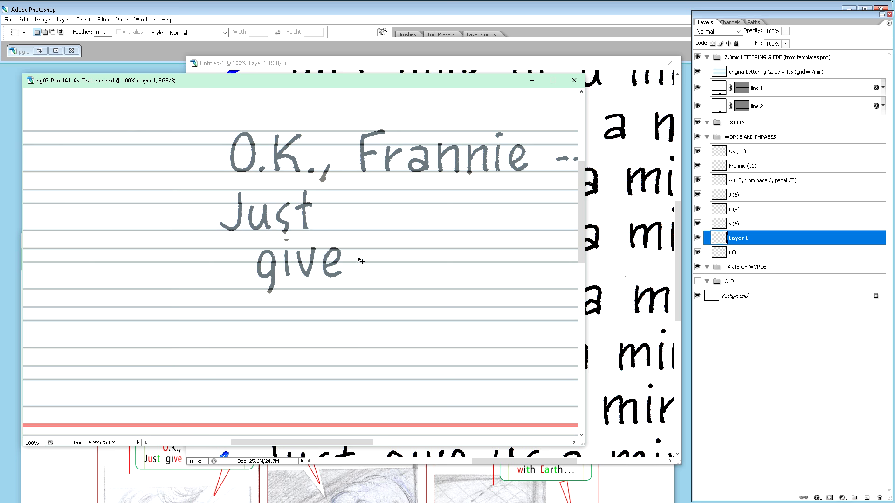
key(v)
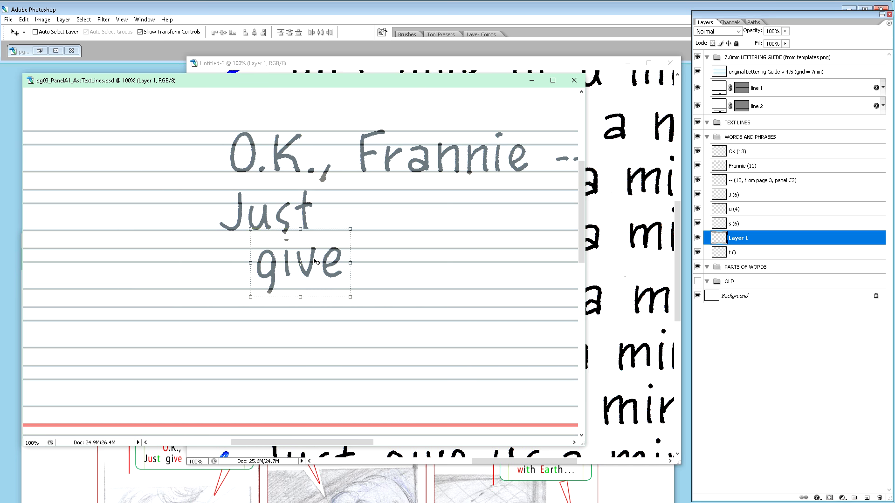
drag(325, 267, 403, 227)
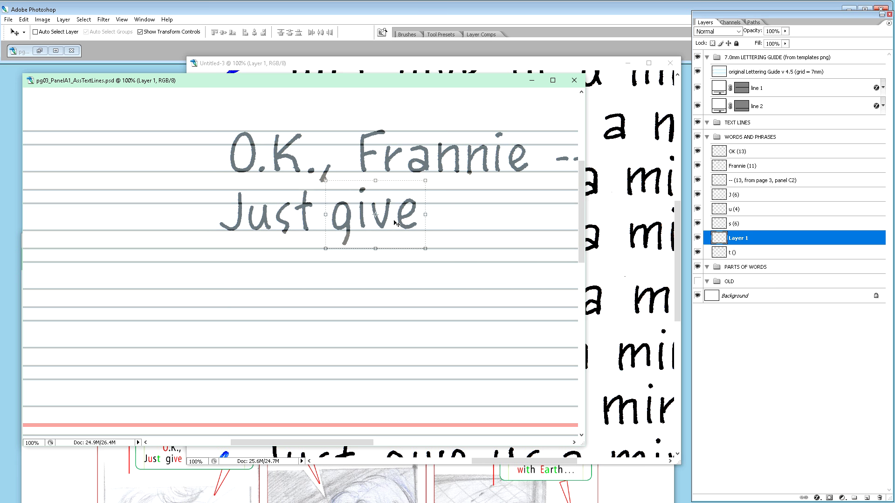
drag(380, 83, 396, 110)
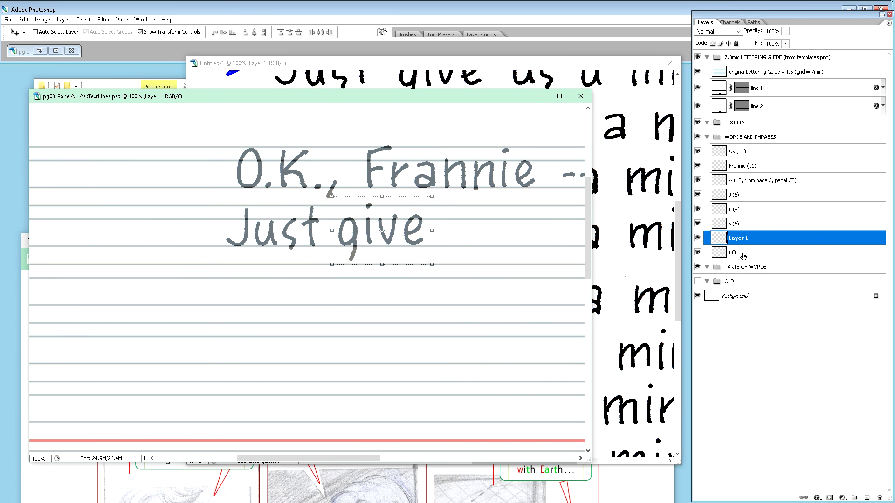
Rename the new layer 'give (5)' and stack it below 't ()'.
double_click(739, 238)
text(give (5))
key(Return)
drag(738, 239, 741, 260)
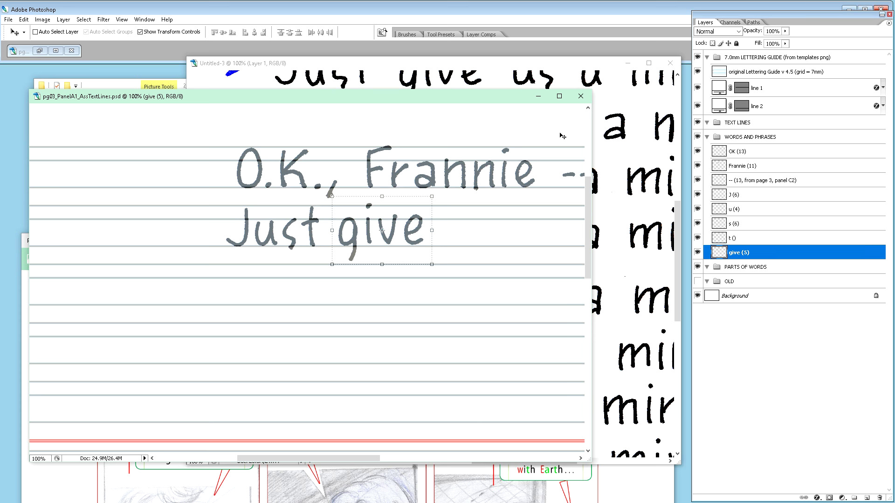
click(545, 63)
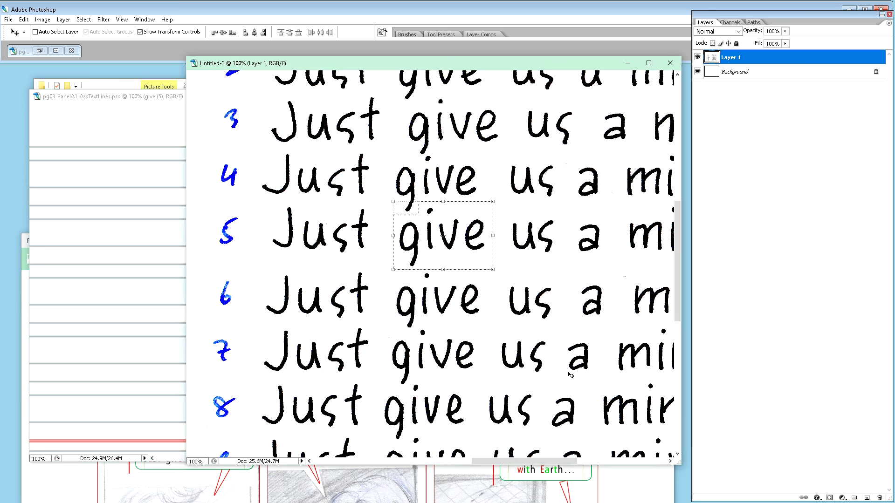
drag(537, 462, 575, 463)
scroll(532, 388, down, 4)
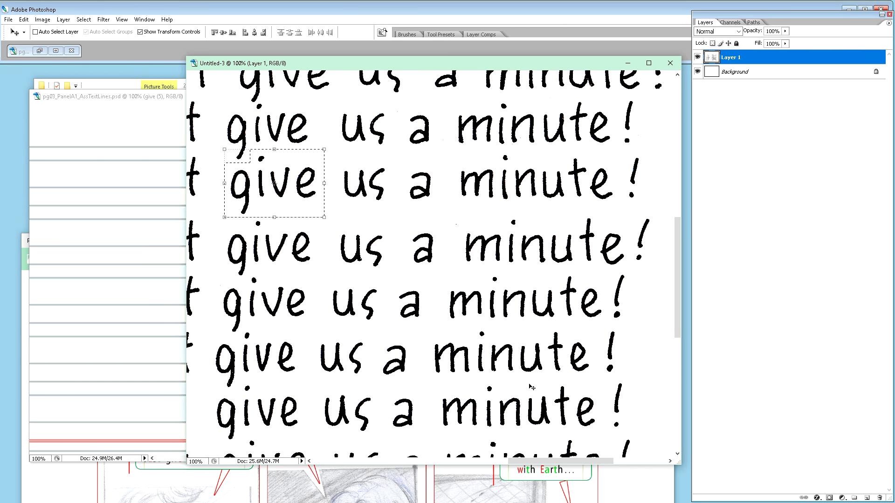
scroll(531, 385, down, 2)
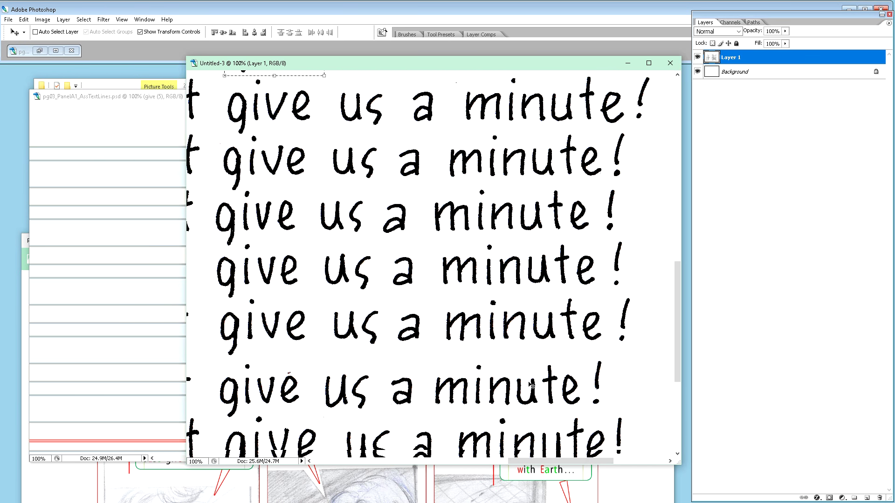
scroll(531, 382, up, 2)
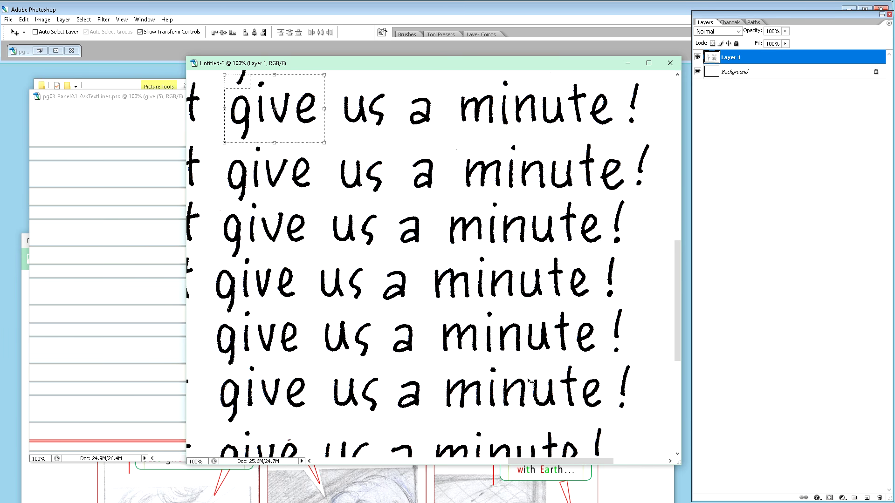
scroll(531, 382, up, 5)
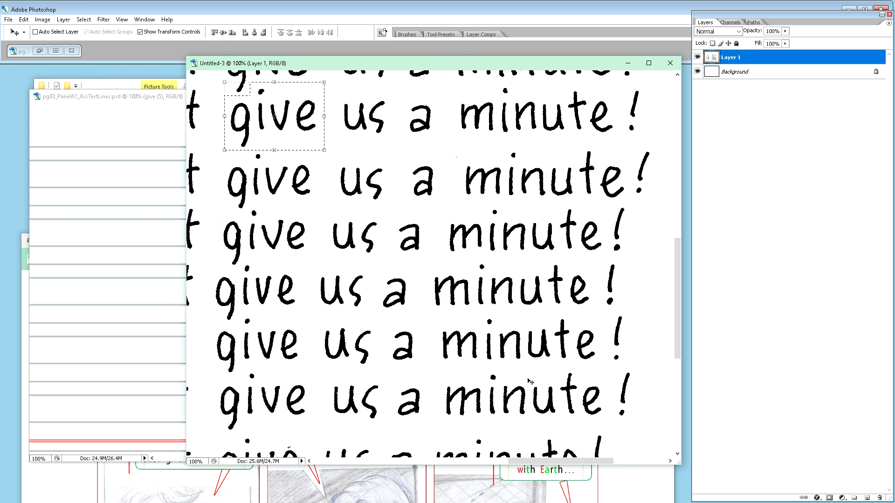
scroll(530, 382, up, 7)
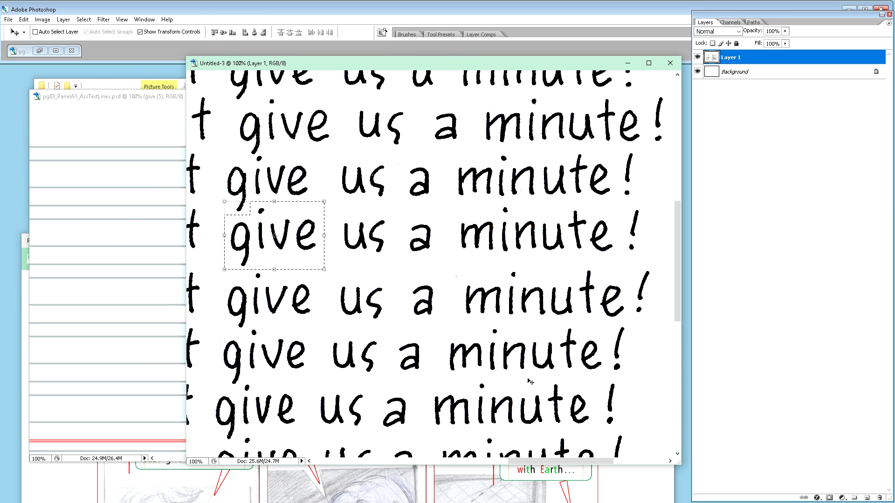
scroll(530, 382, up, 1)
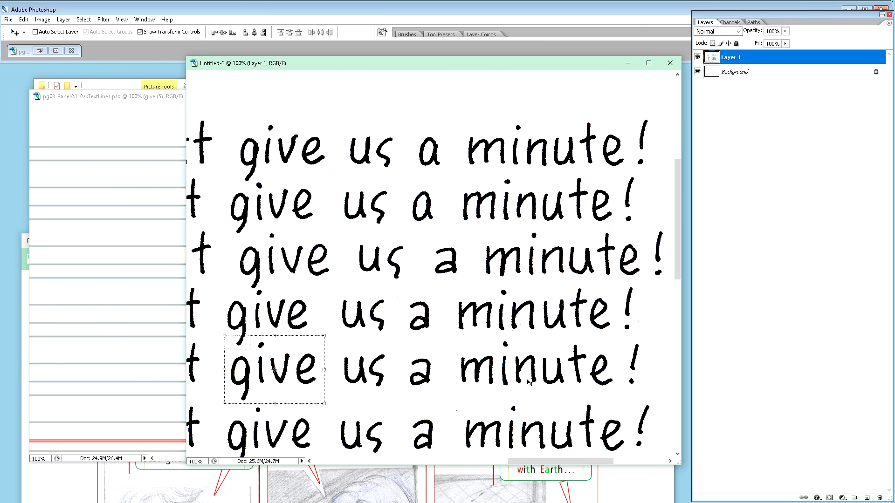
scroll(530, 382, down, 4)
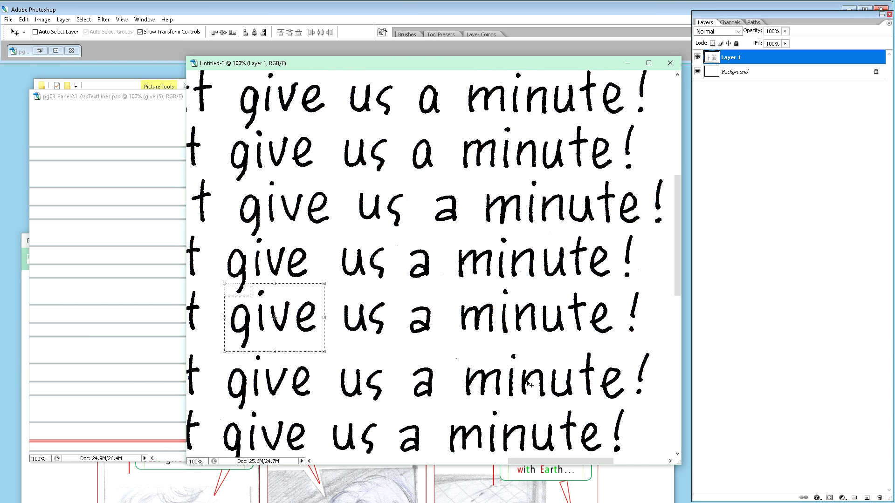
scroll(529, 385, down, 15)
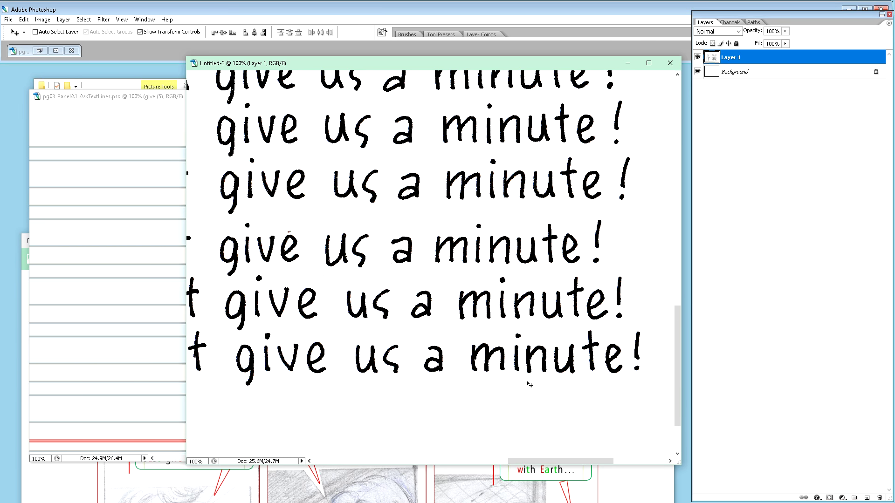
scroll(529, 384, up, 7)
scroll(530, 384, up, 5)
scroll(529, 384, up, 5)
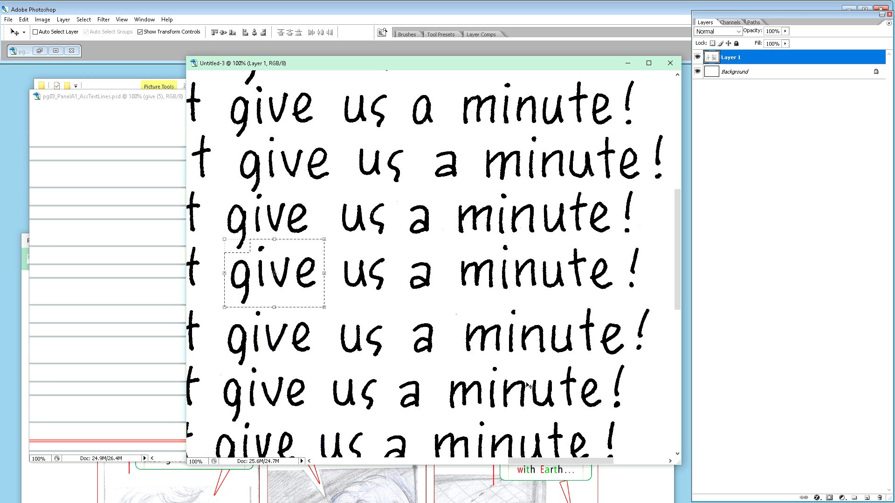
scroll(530, 386, down, 2)
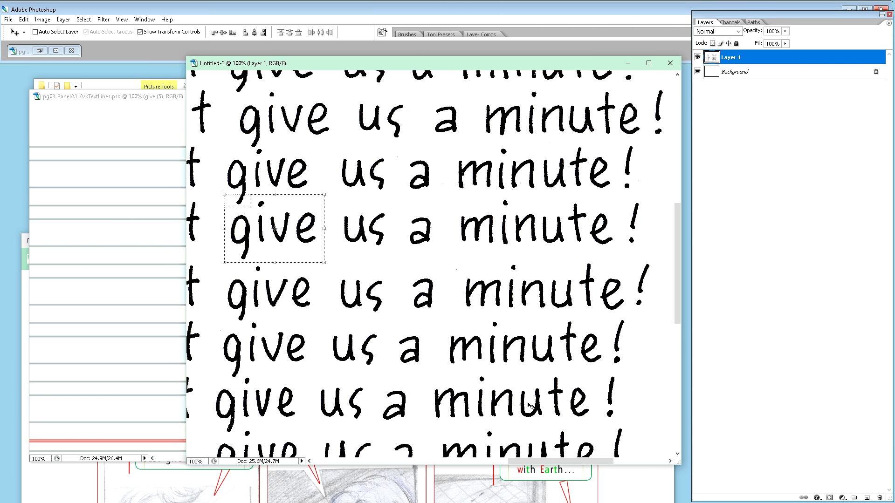
scroll(530, 407, down, 3)
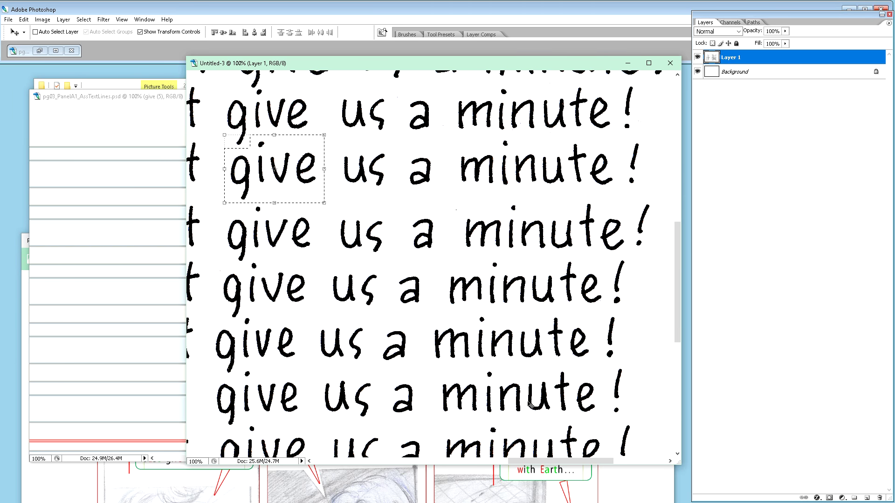
scroll(531, 406, down, 2)
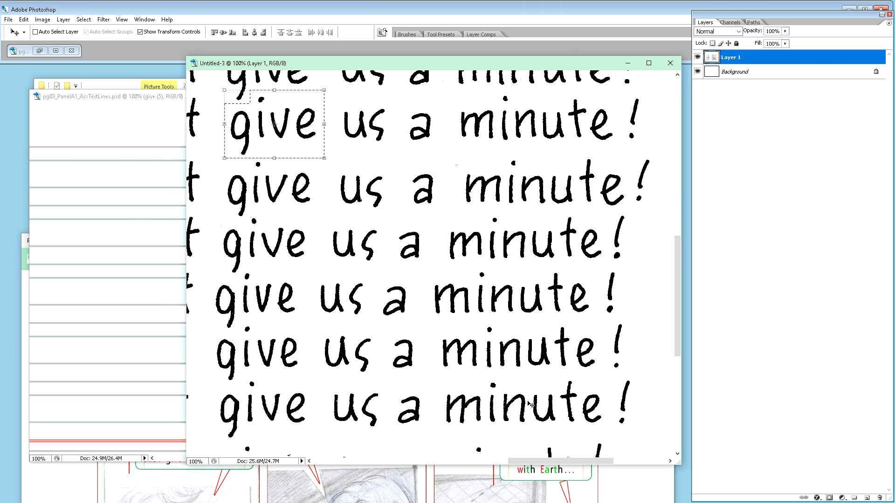
scroll(529, 403, down, 1)
scroll(528, 402, down, 7)
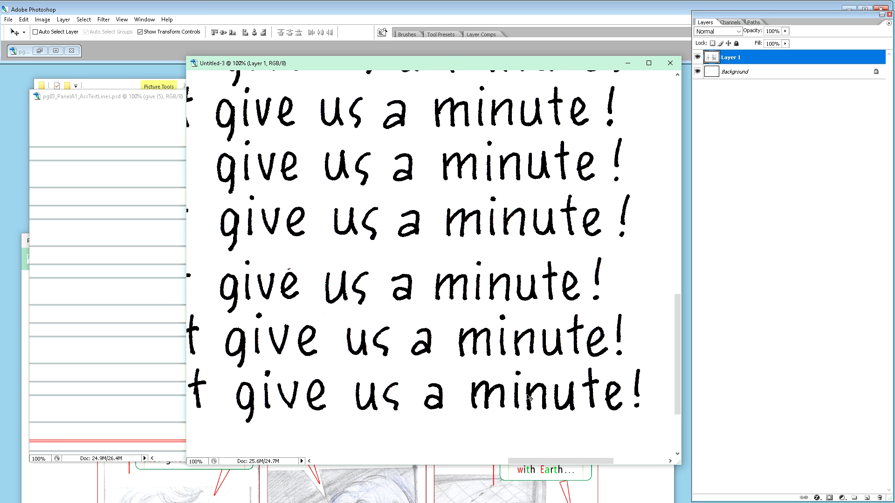
scroll(529, 398, up, 7)
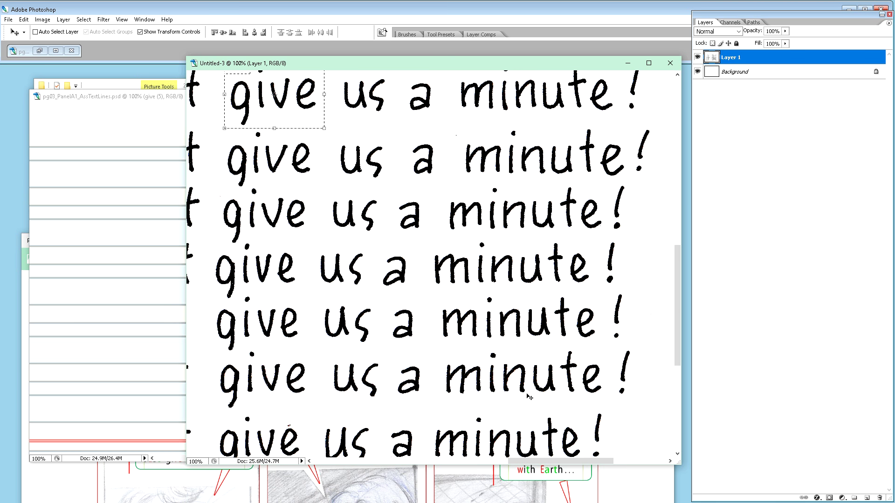
scroll(529, 397, up, 4)
scroll(529, 396, up, 3)
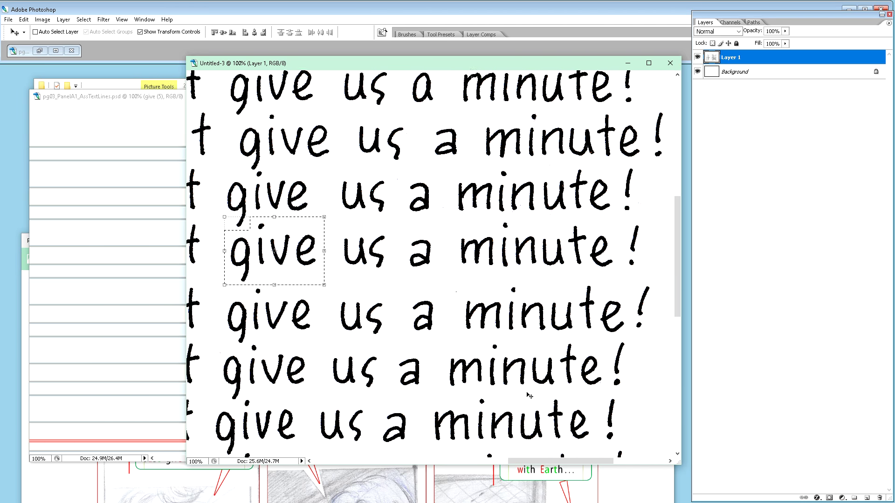
scroll(529, 396, up, 2)
scroll(529, 397, up, 2)
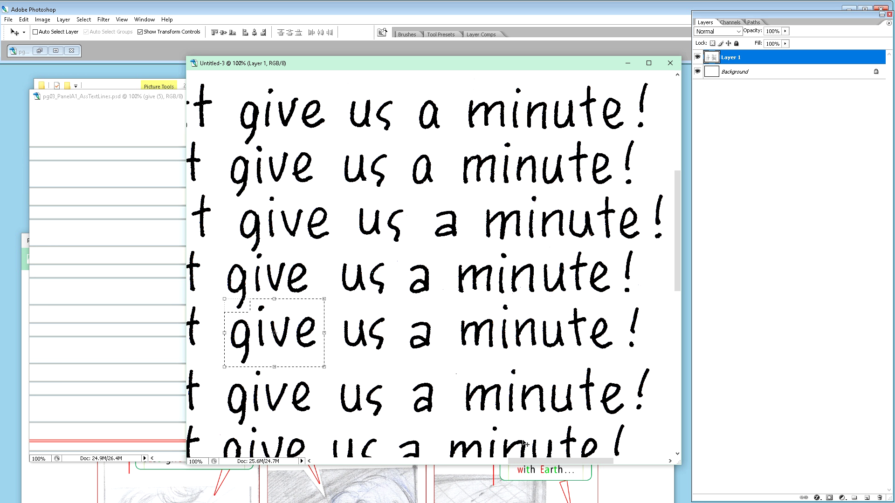
drag(525, 461, 476, 472)
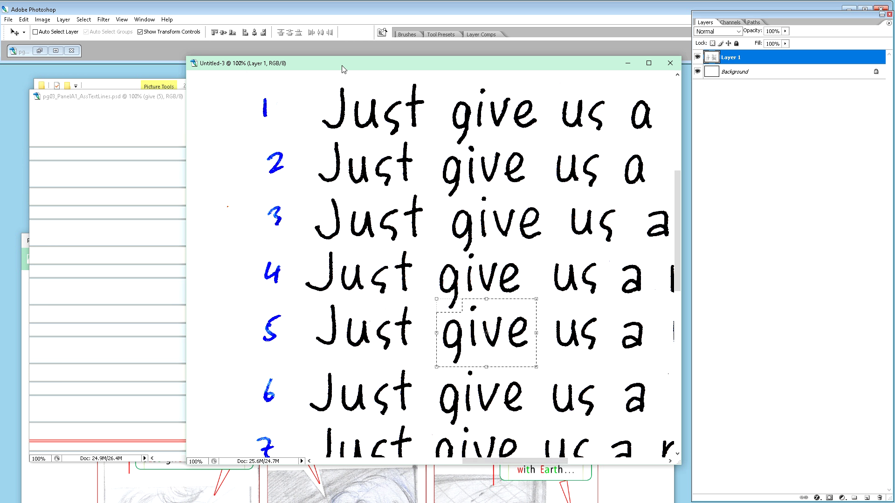
Marquee-select the 's' of line 5's 'Just' on the scan and place it after 'give'.
click(172, 97)
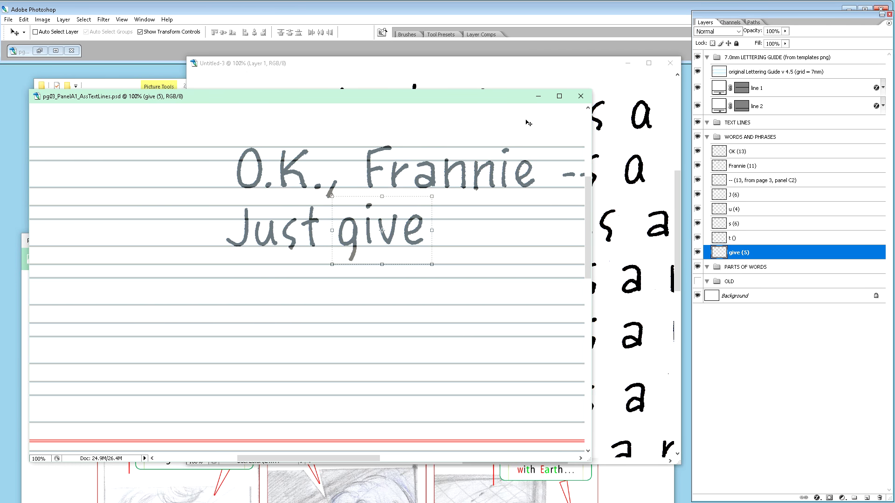
click(461, 67)
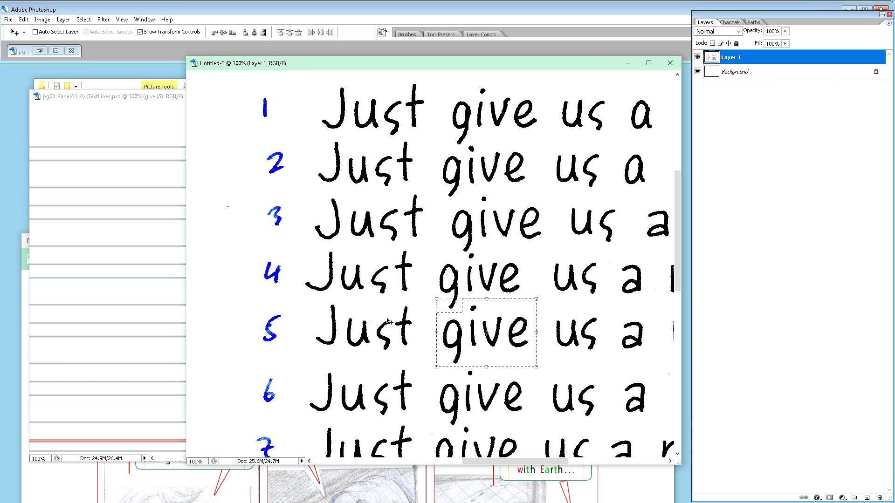
key(m)
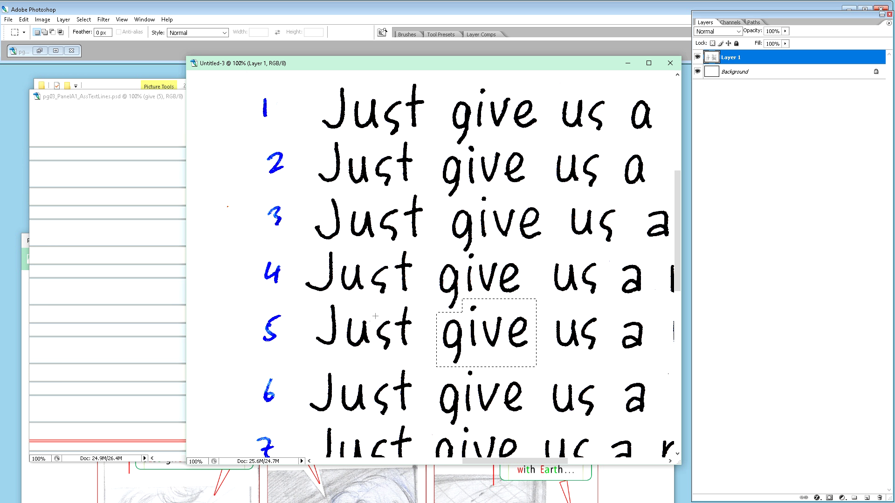
mouse_move(382, 352)
mouse_down()
mouse_move(397, 364)
mouse_move(395, 356)
mouse_up()
click(137, 267)
key(ctrl+v)
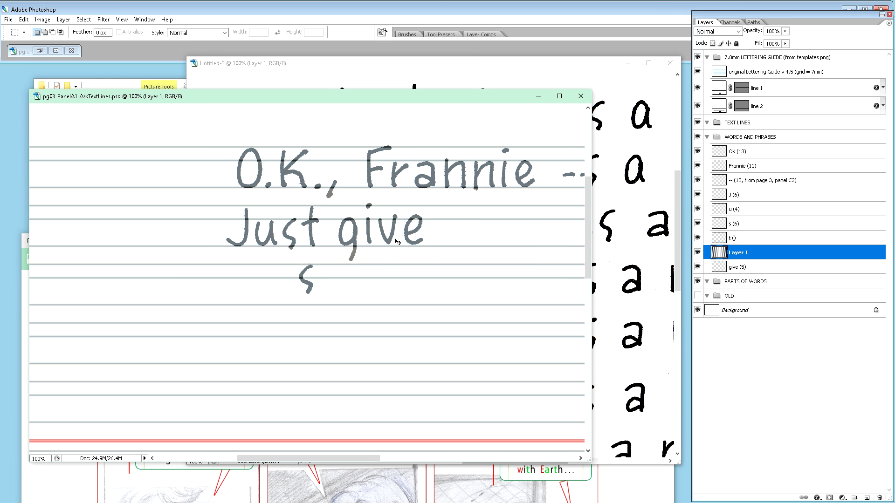
key(v)
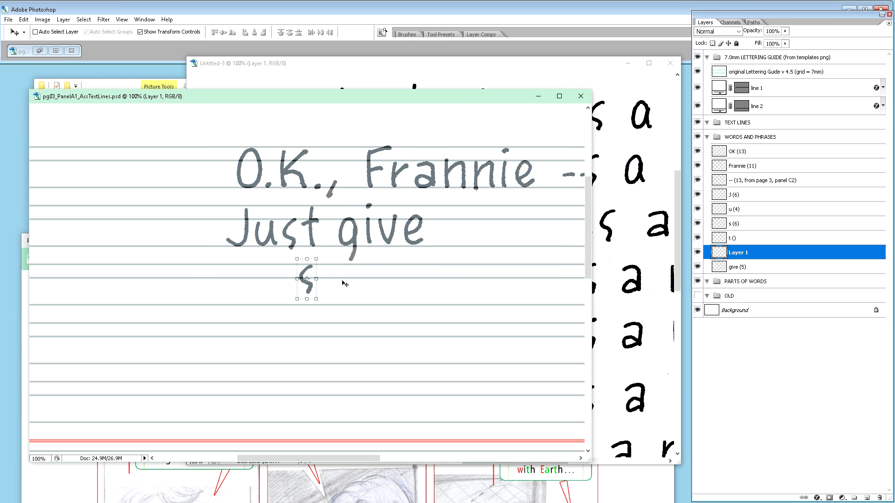
drag(310, 290, 480, 242)
click(486, 75)
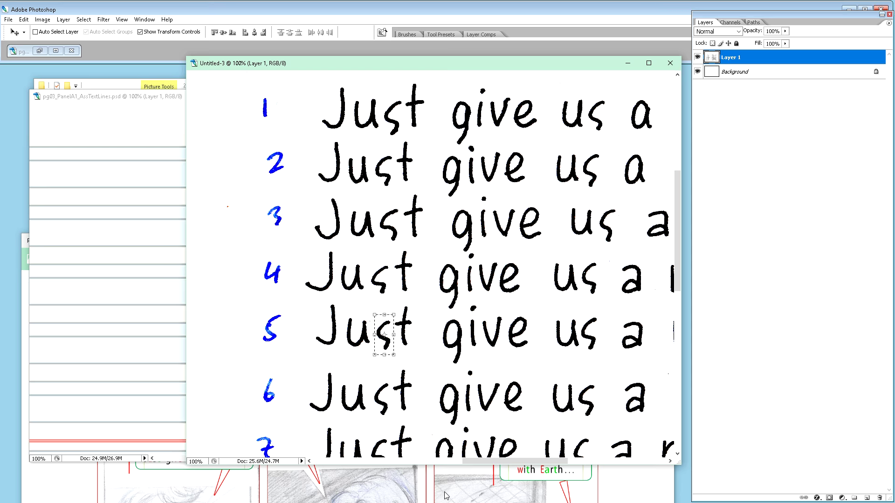
On line 7 of the scanned sheet, marquee-select the 'u' of 'us'.
drag(497, 465, 520, 464)
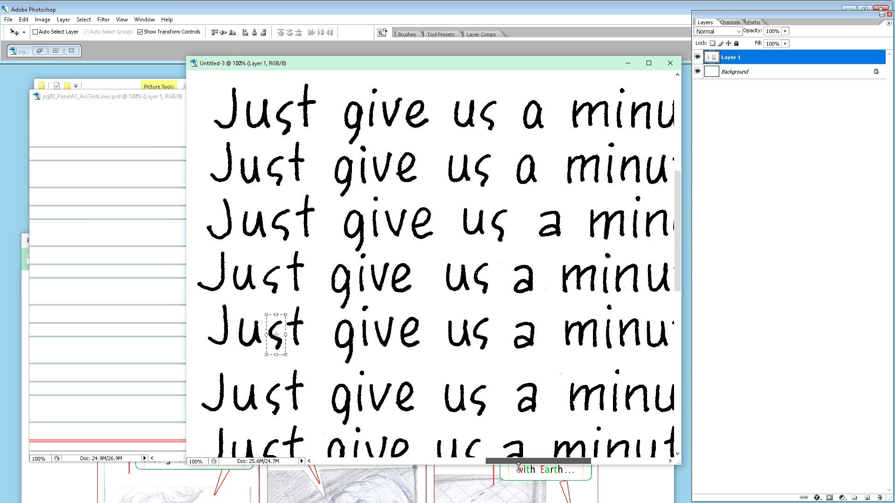
scroll(502, 408, down, 2)
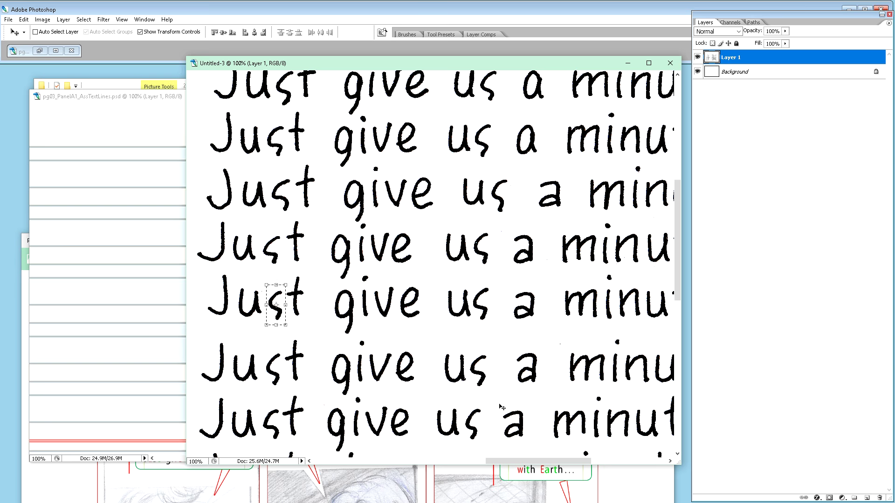
scroll(501, 407, down, 3)
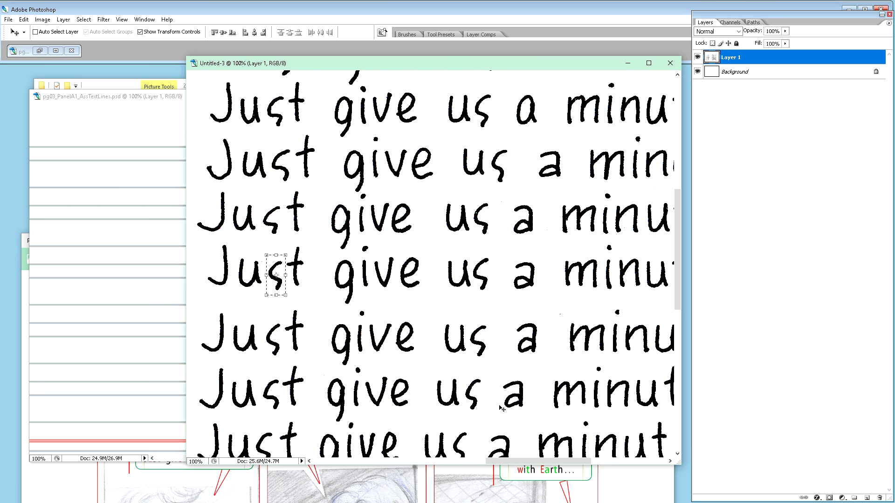
scroll(502, 408, down, 2)
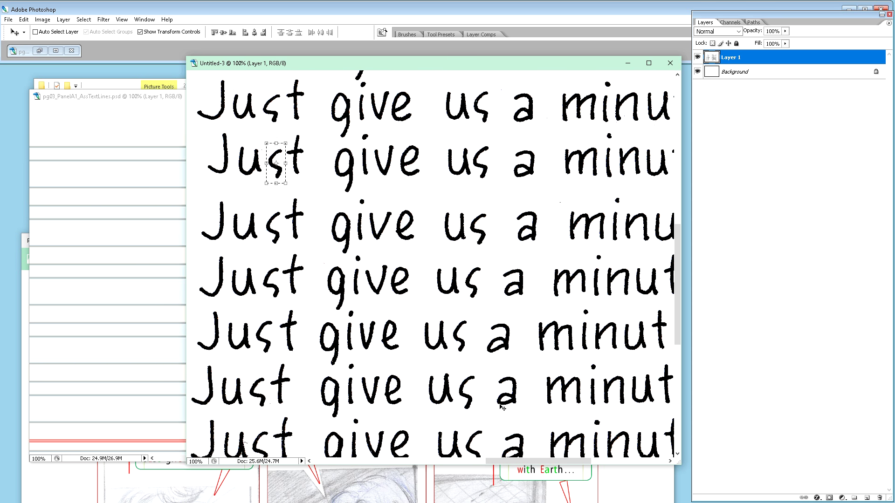
scroll(503, 408, up, 1)
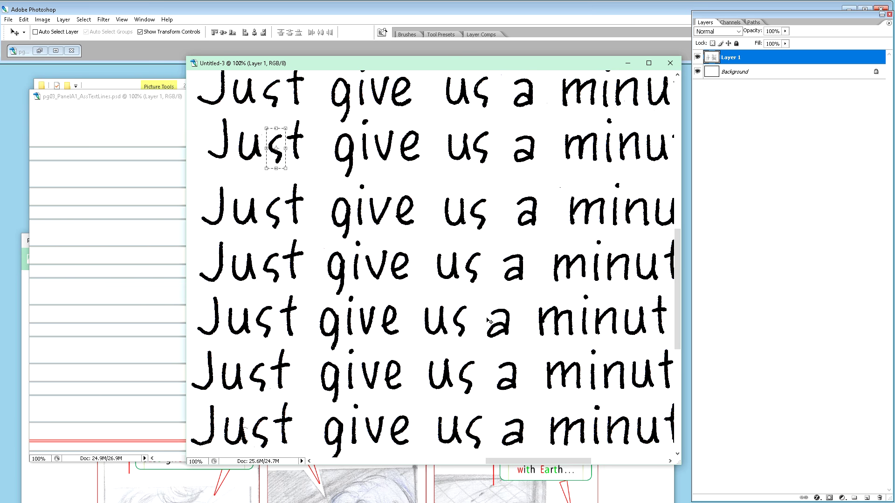
key(m)
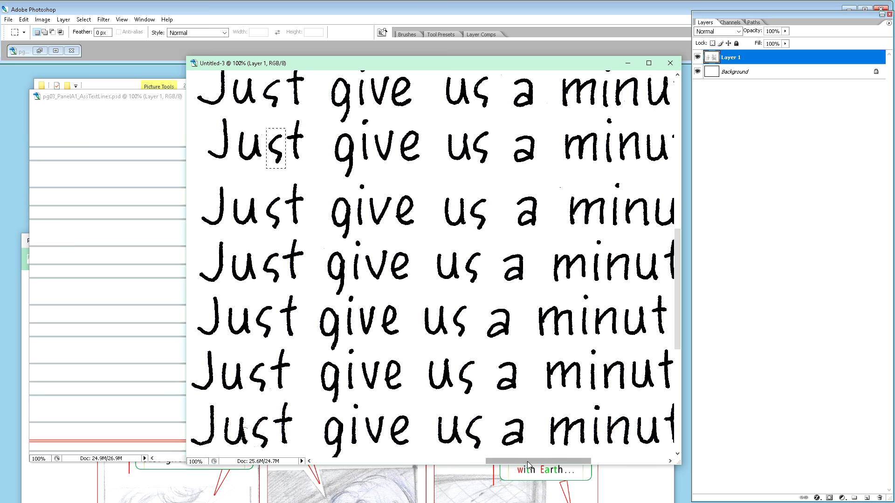
mouse_move(527, 460)
mouse_down()
mouse_move(507, 457)
mouse_move(520, 458)
mouse_up()
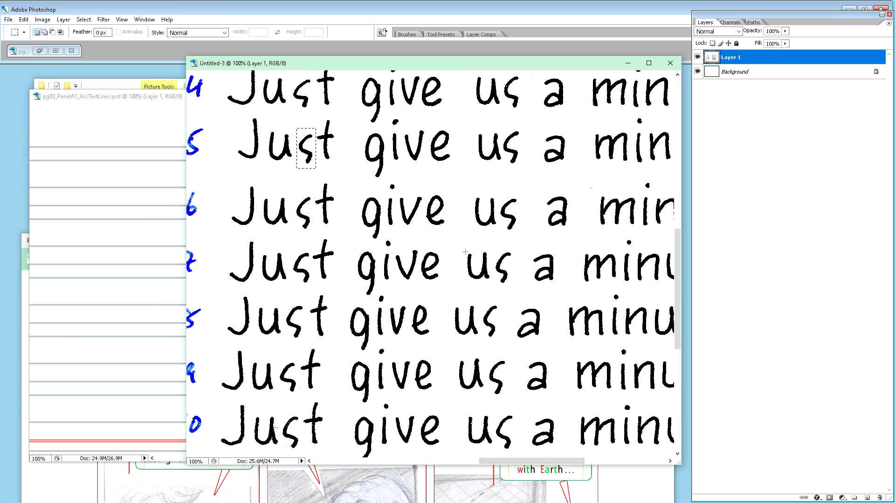
drag(486, 289, 492, 285)
Paste the 'u' into pg03_PanelA1 and move it between 'give' and 's'.
click(159, 283)
key(ctrl+v)
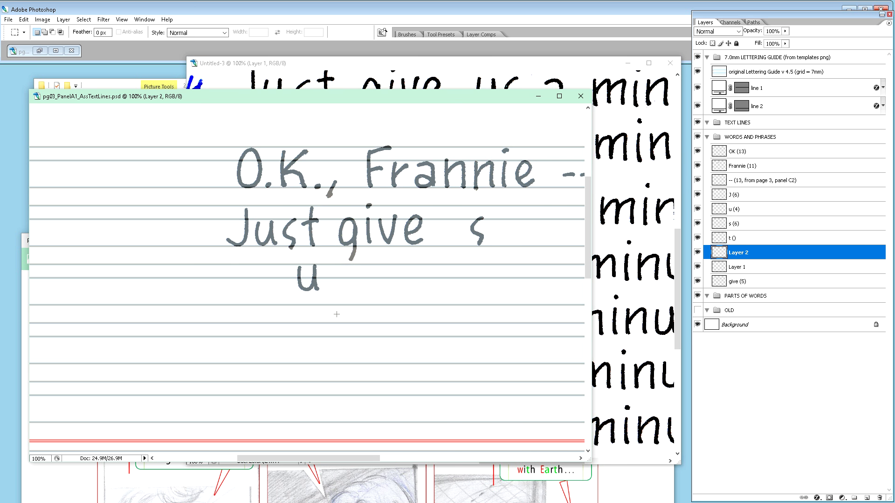
key(v)
drag(317, 286, 464, 246)
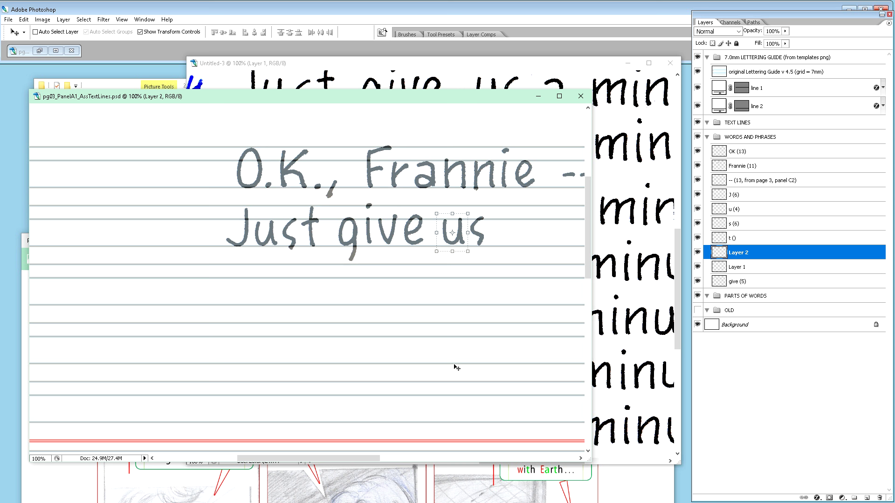
drag(349, 457, 387, 461)
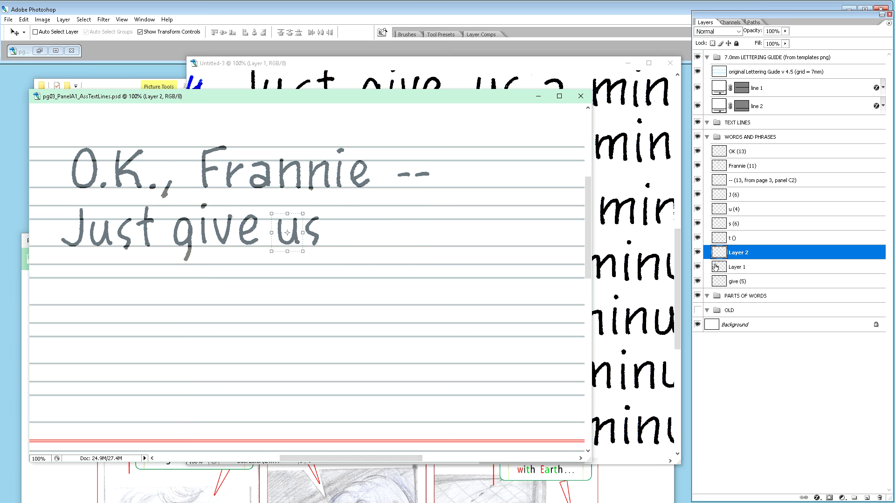
Rename the pasted Layer 2 to 'u ()'.
double_click(738, 252)
text(u ()
key(Return)
Rename the letter layers to 'u (7)' and 's (5; from "just")'.
mouse_move(510, 98)
mouse_down()
mouse_move(504, 149)
mouse_move(303, 373)
mouse_move(438, 100)
mouse_move(497, 94)
mouse_up()
double_click(734, 252)
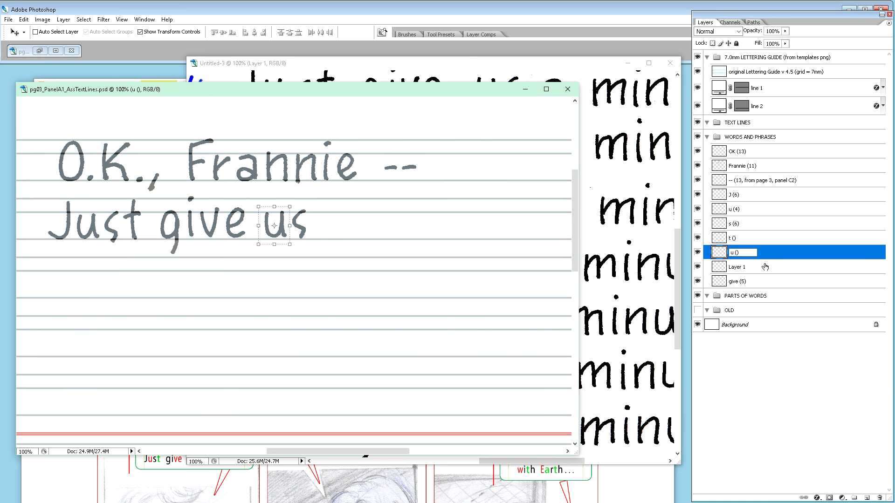
key(Return)
double_click(740, 267)
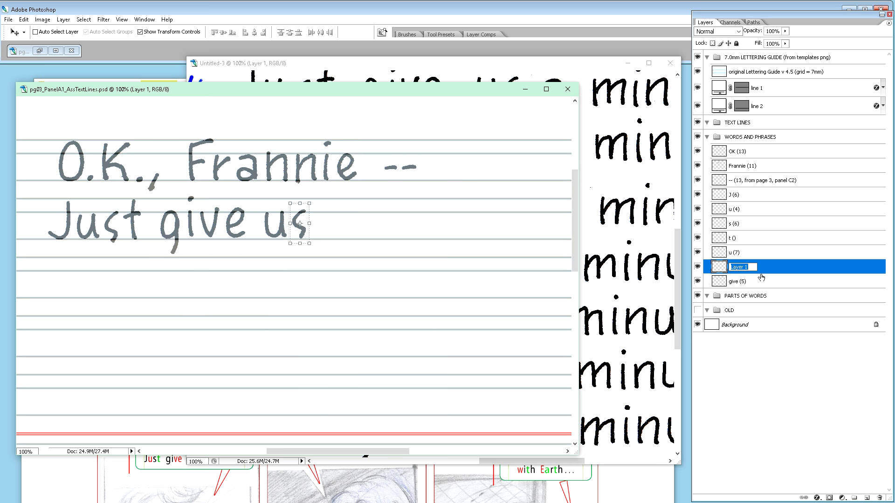
text(s)
text((5; from 'just")
key(Return)
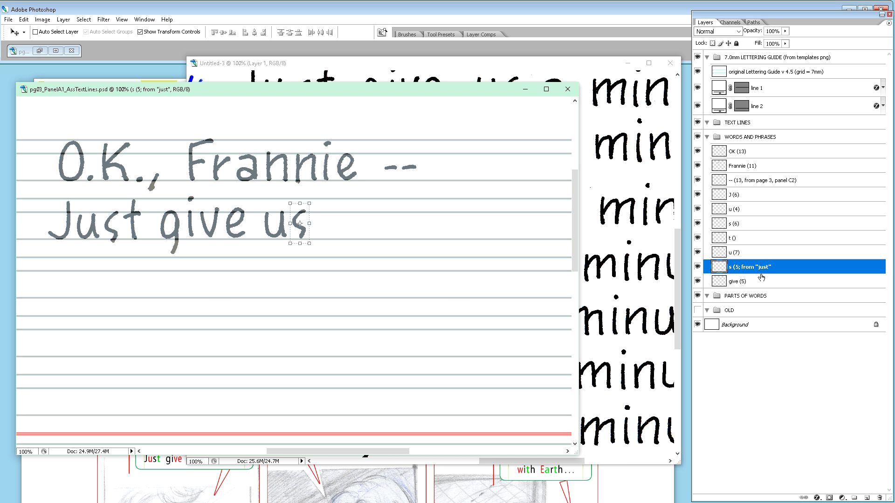
double_click(763, 267)
click(768, 267)
text())
key(Return)
Move the 'give (5)' layer up to sit just below 't ()'.
click(744, 283)
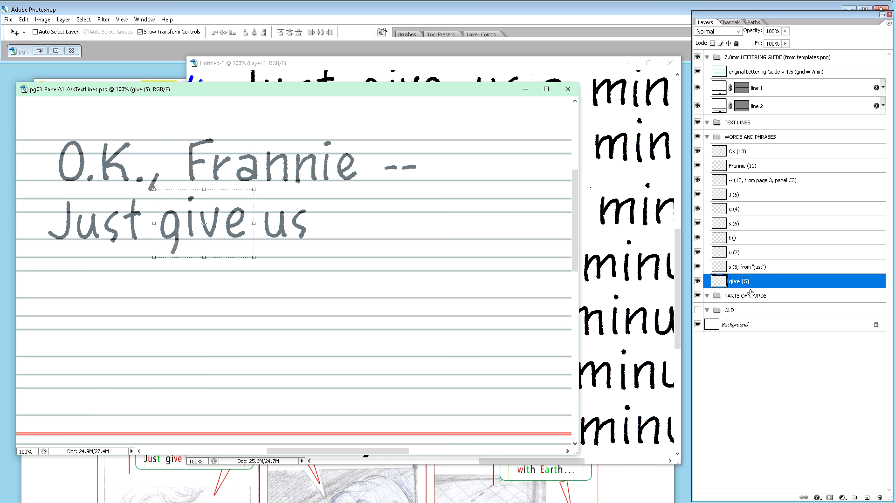
drag(741, 284, 740, 248)
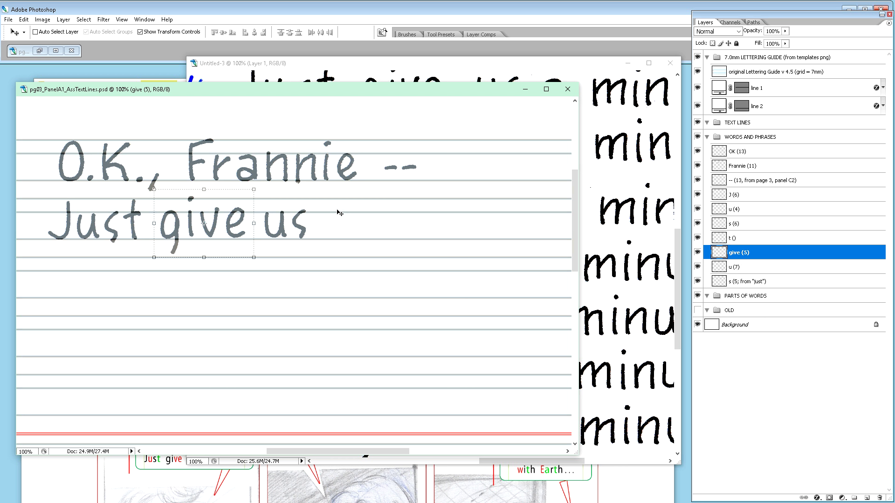
click(465, 72)
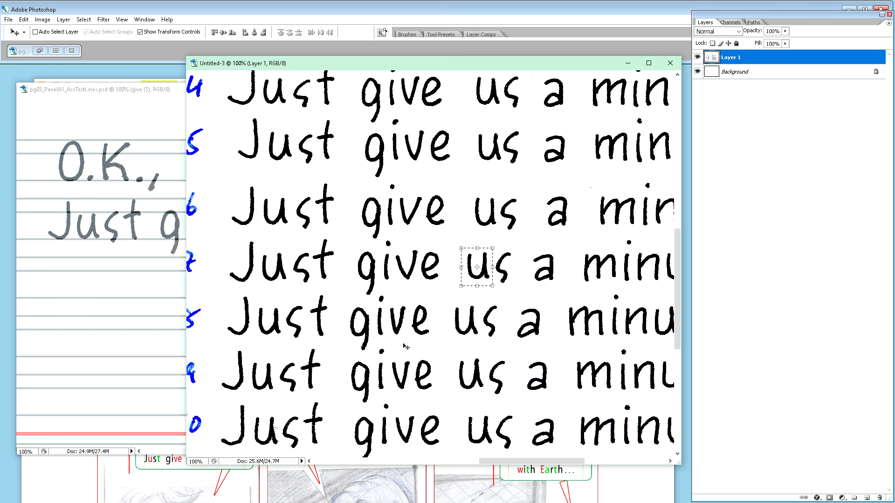
Find a handwritten 'a' on the scanned sheet and marquee-select it.
drag(503, 464, 536, 465)
scroll(438, 294, up, 10)
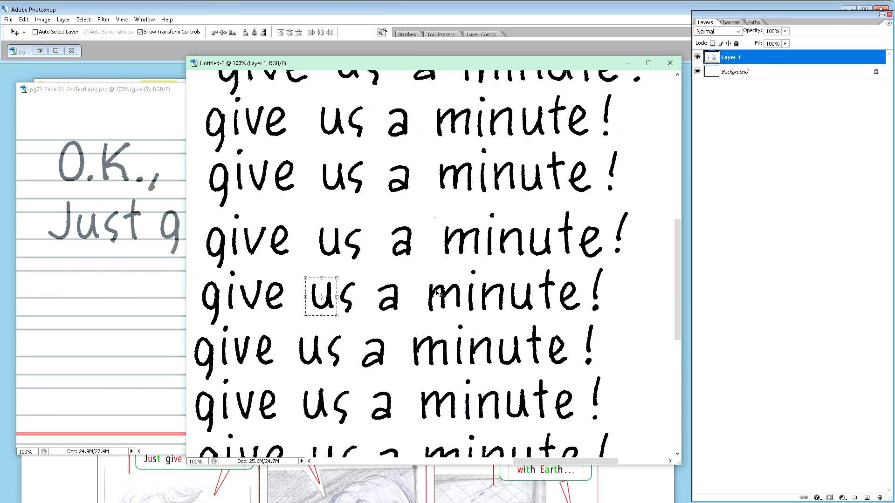
scroll(438, 294, up, 1)
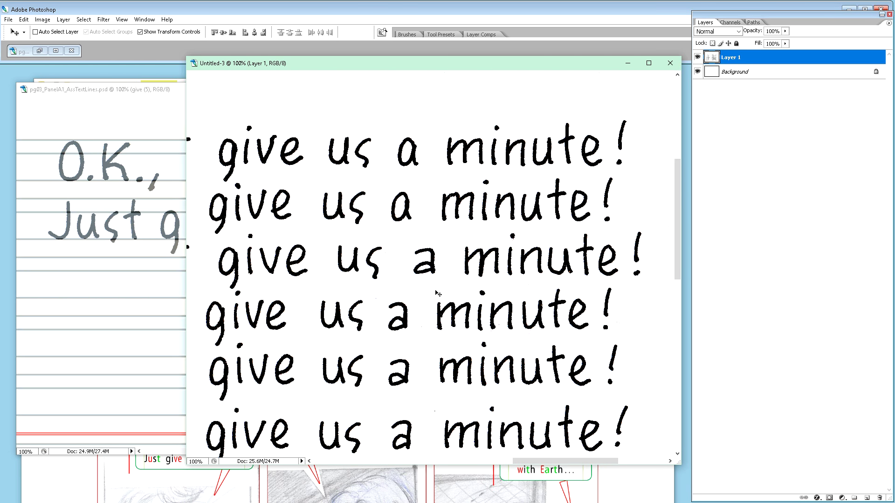
scroll(437, 291, down, 6)
scroll(435, 292, up, 4)
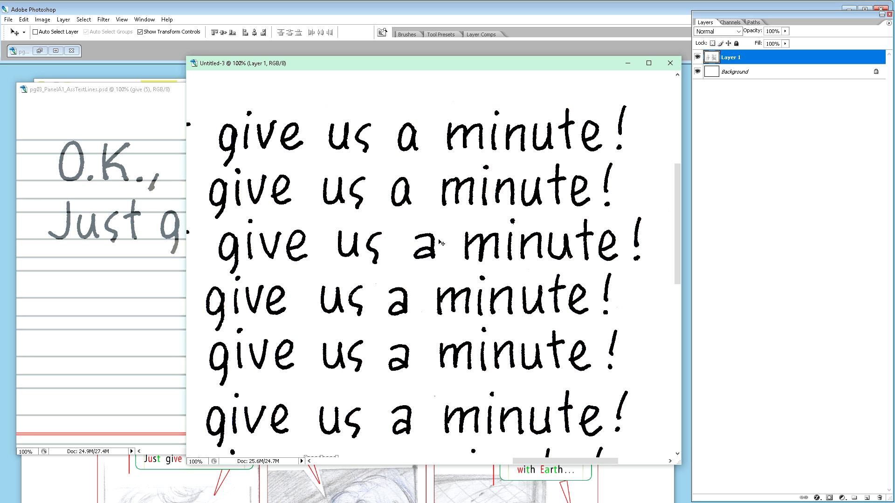
scroll(454, 261, down, 3)
scroll(454, 266, down, 4)
scroll(465, 262, down, 3)
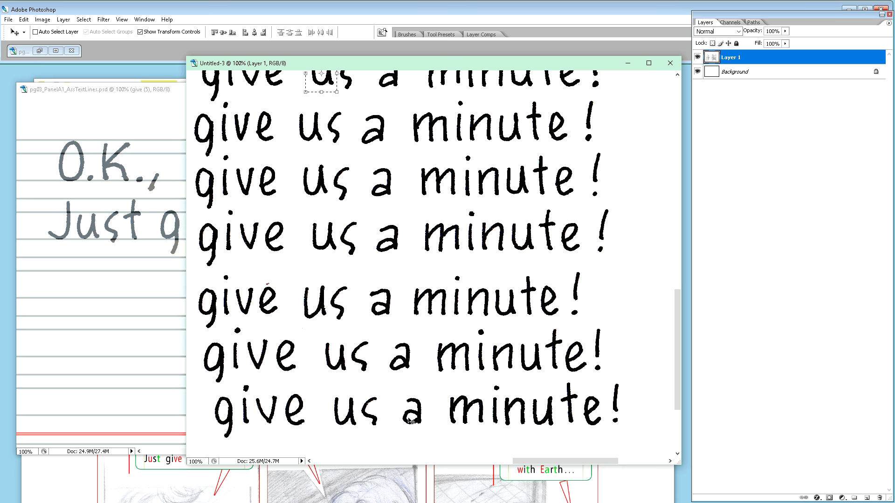
scroll(388, 188, up, 5)
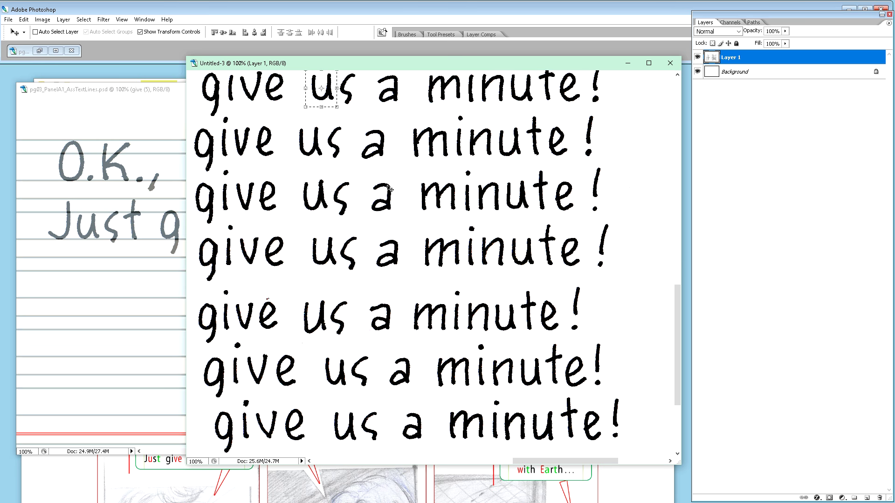
scroll(389, 188, up, 2)
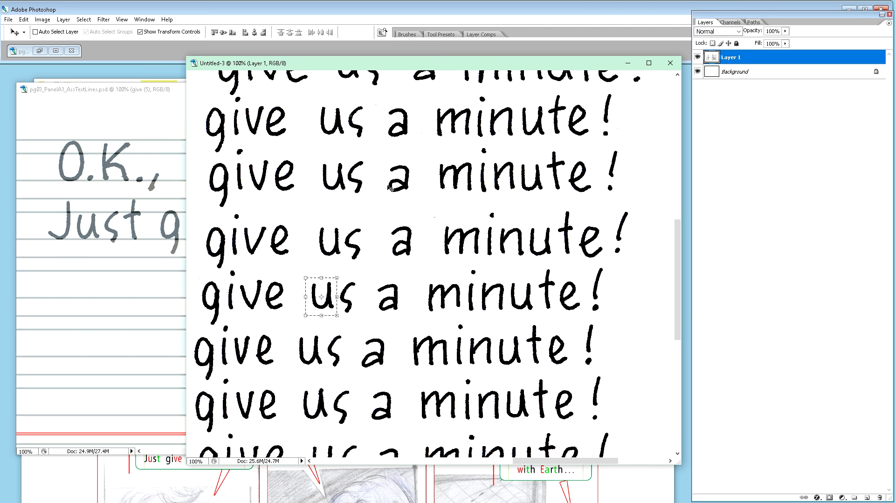
scroll(389, 189, down, 3)
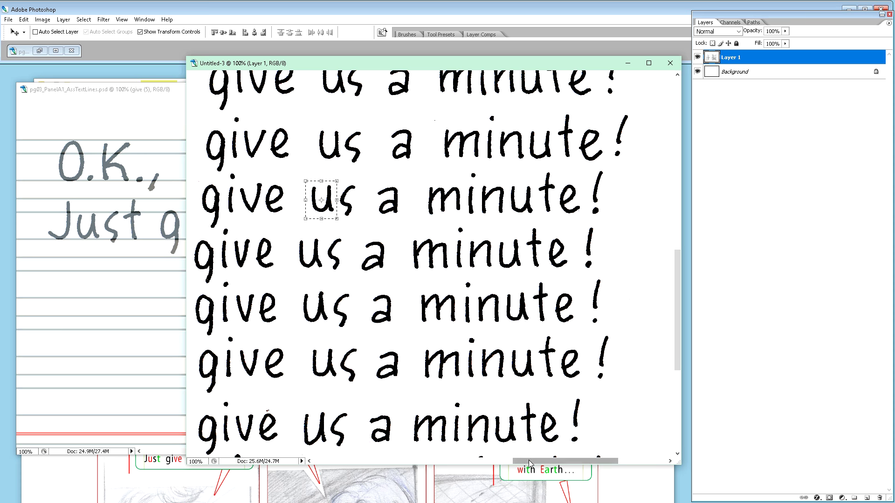
mouse_move(528, 460)
mouse_down()
mouse_move(479, 462)
mouse_move(544, 464)
mouse_up()
key(m)
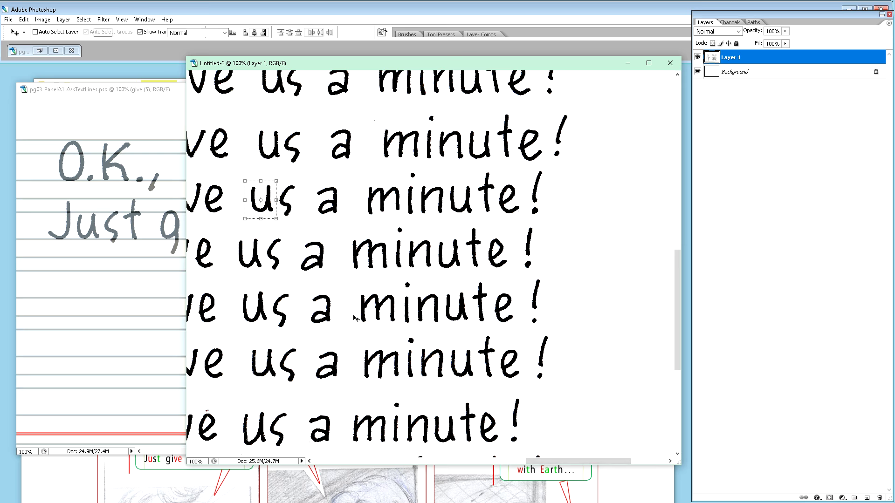
drag(338, 327, 304, 292)
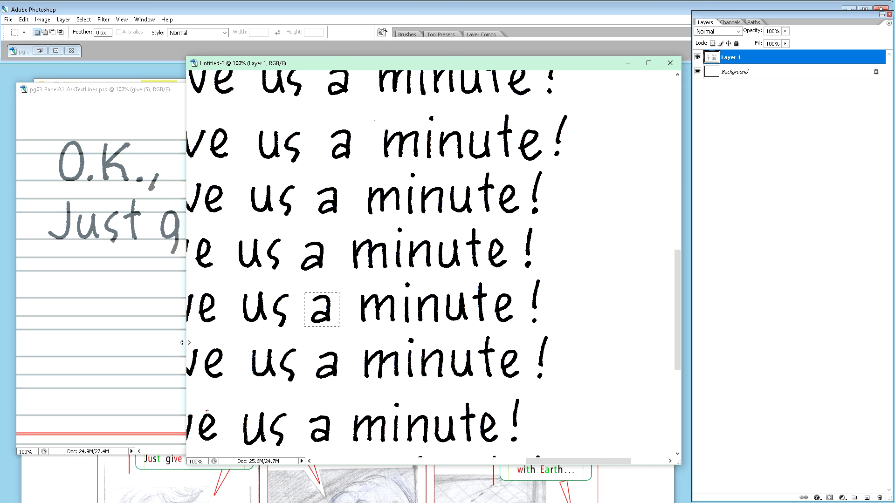
click(156, 319)
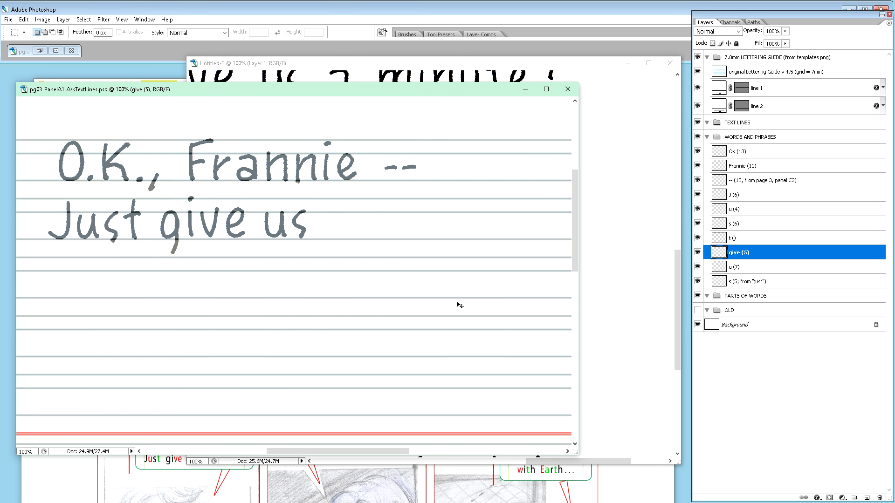
Paste the 'a' above the s layer, name it 'a (9)', and position it after 'us'.
click(732, 282)
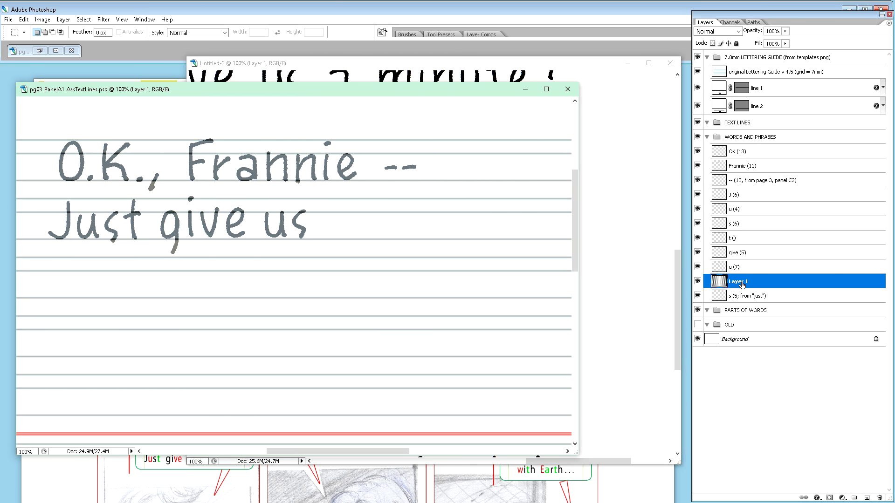
key(ctrl+v)
double_click(737, 296)
text(a (8))
key(Return)
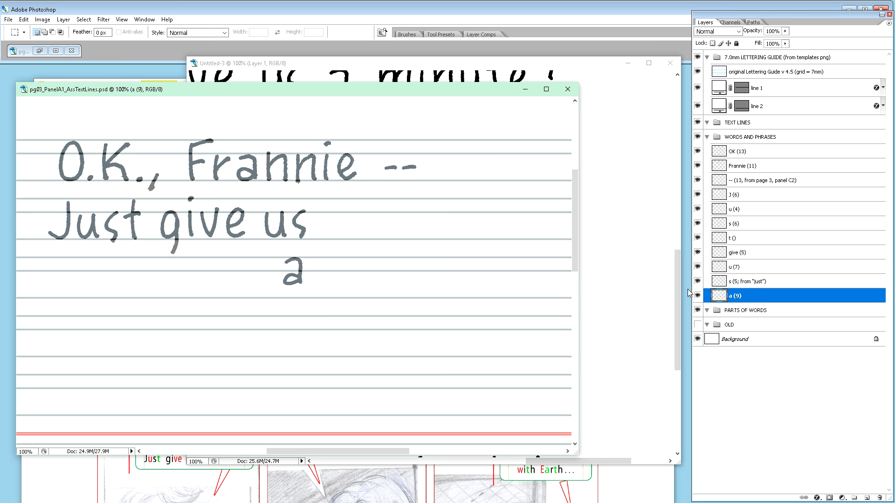
key(v)
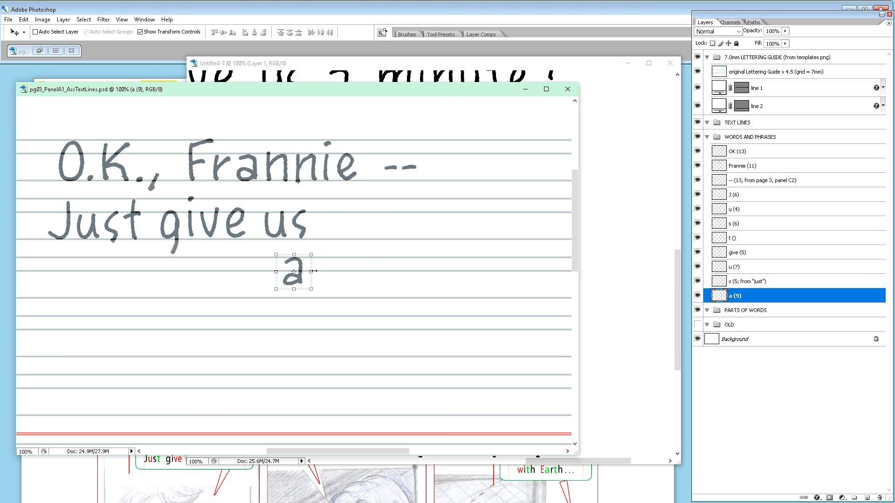
drag(315, 278, 362, 232)
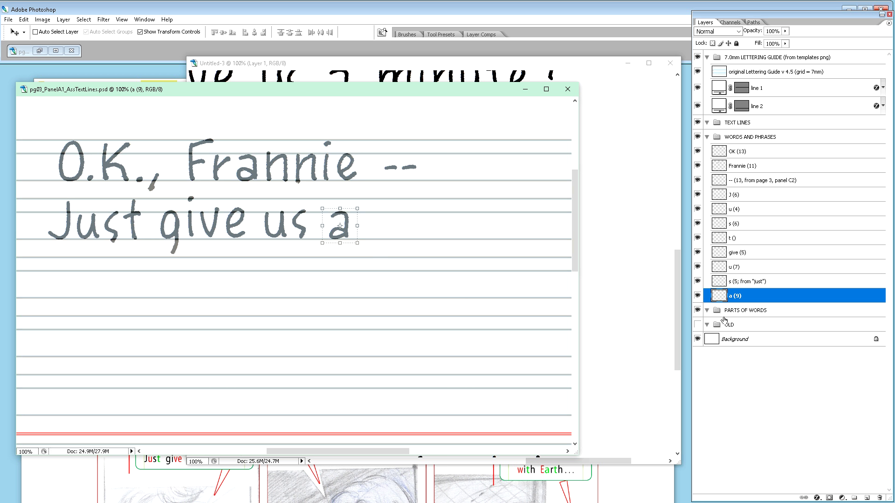
click(530, 65)
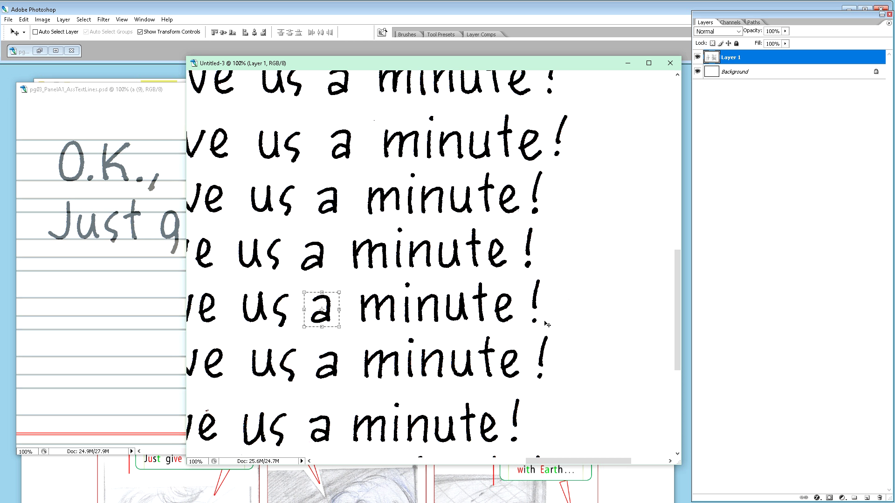
scroll(546, 324, down, 3)
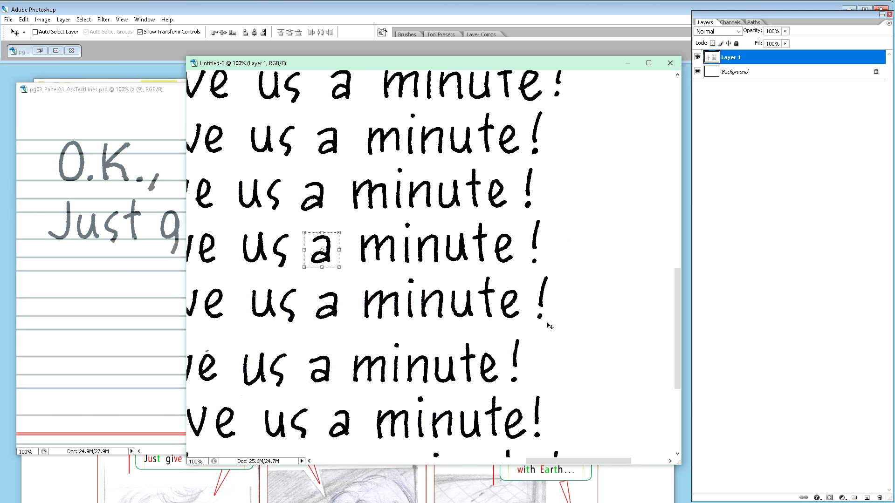
scroll(550, 326, down, 3)
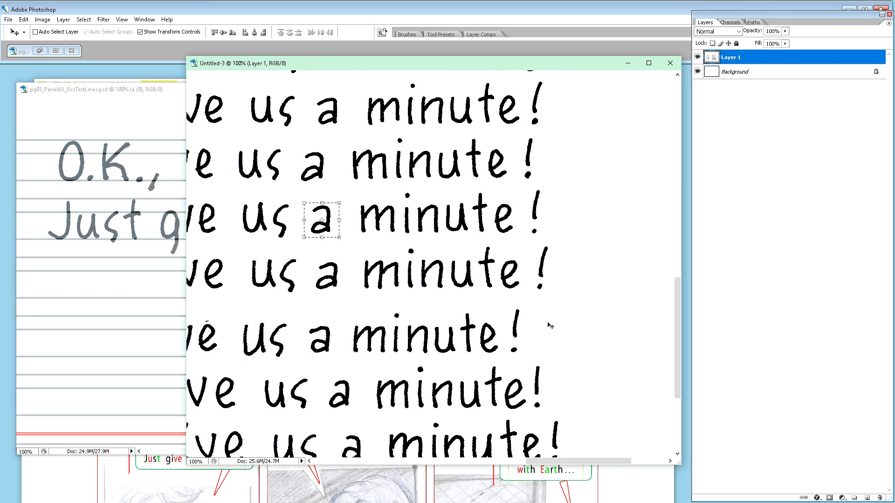
scroll(549, 327, down, 2)
scroll(550, 326, down, 2)
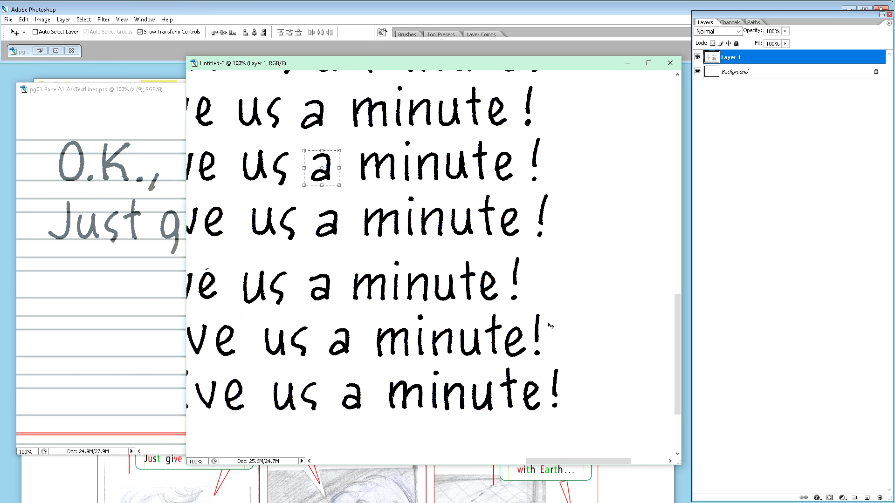
scroll(550, 326, up, 6)
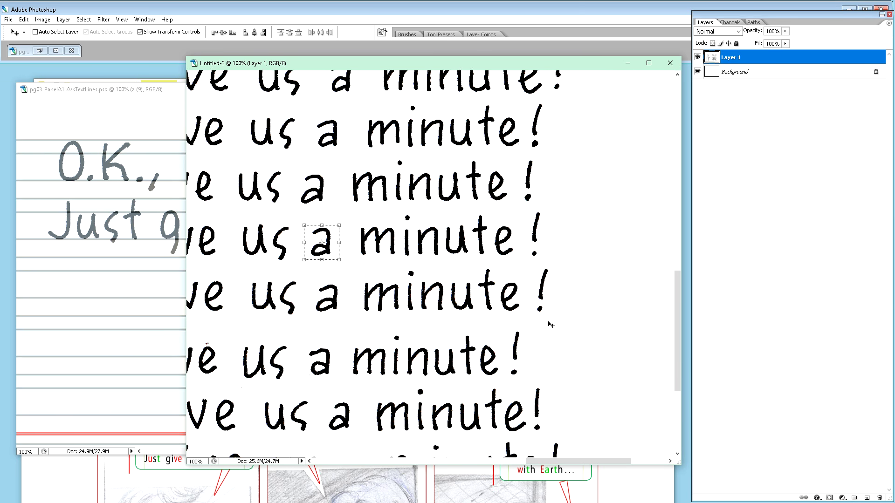
scroll(550, 325, up, 5)
scroll(550, 325, up, 12)
scroll(550, 325, up, 6)
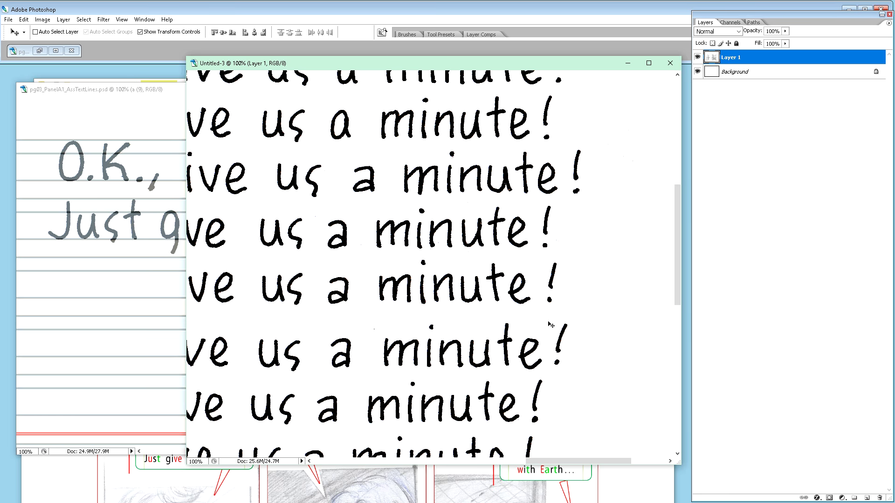
scroll(555, 320, up, 7)
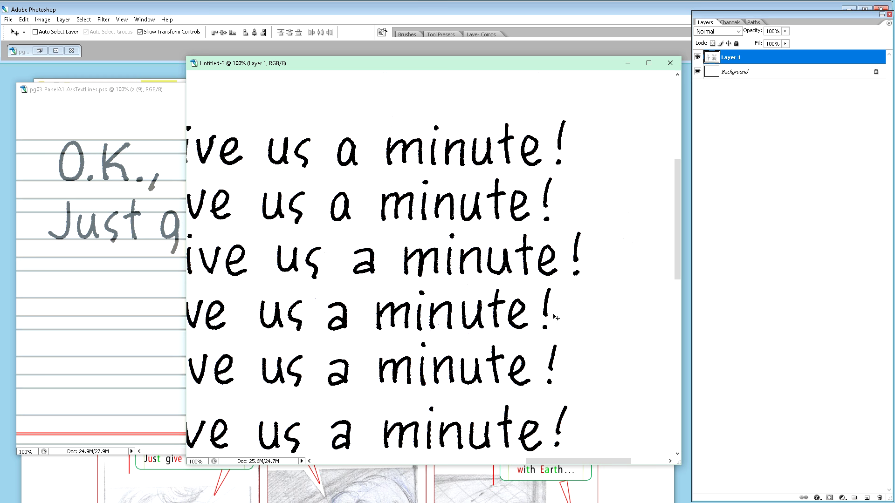
scroll(556, 317, down, 14)
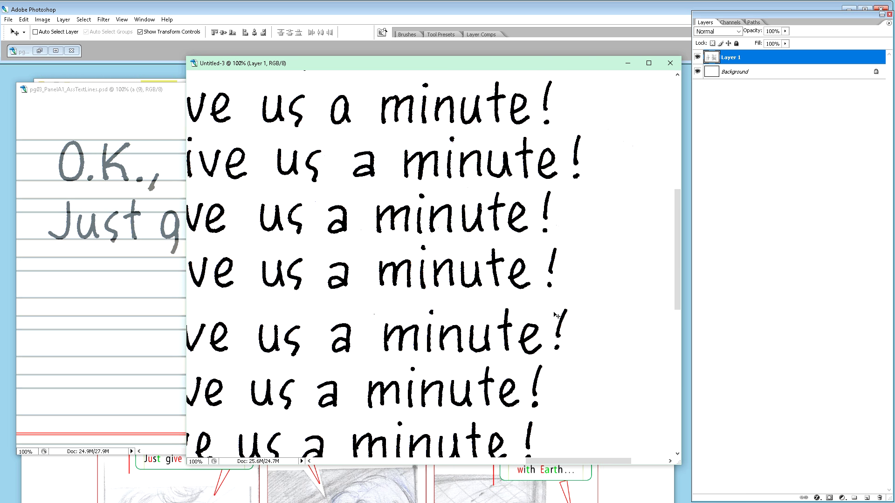
scroll(556, 315, down, 5)
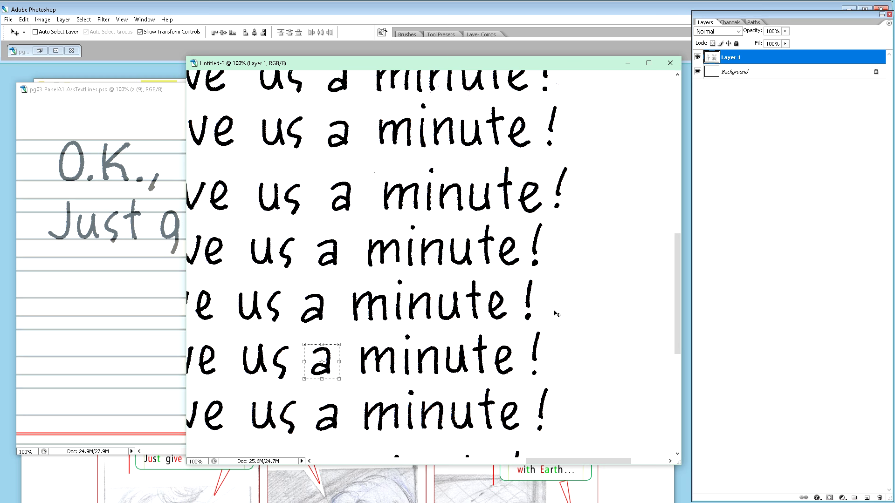
scroll(557, 314, down, 3)
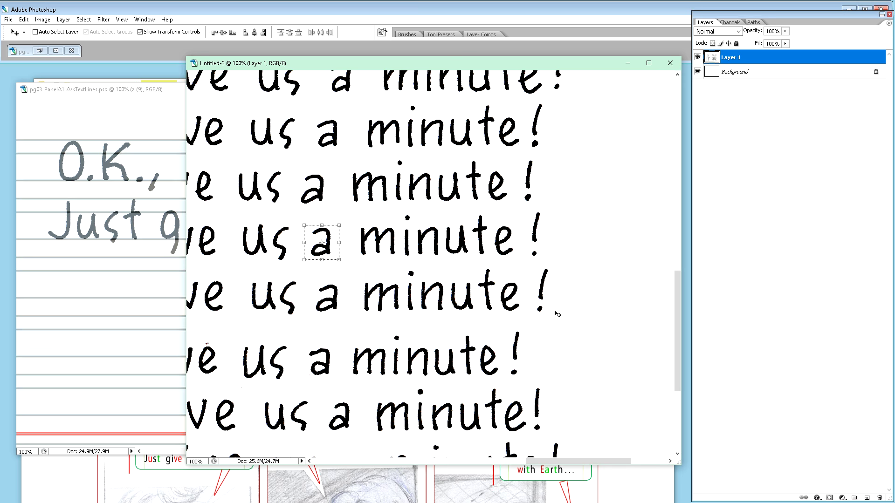
scroll(557, 315, down, 1)
scroll(558, 314, down, 1)
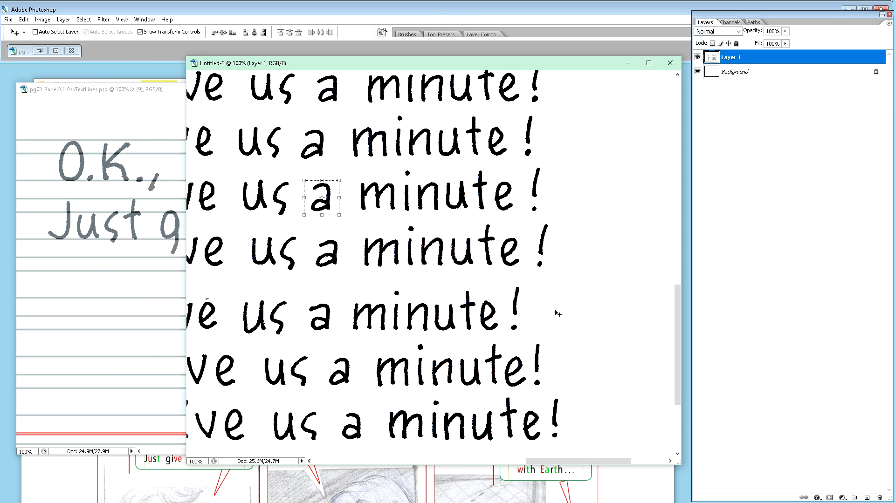
scroll(558, 313, down, 1)
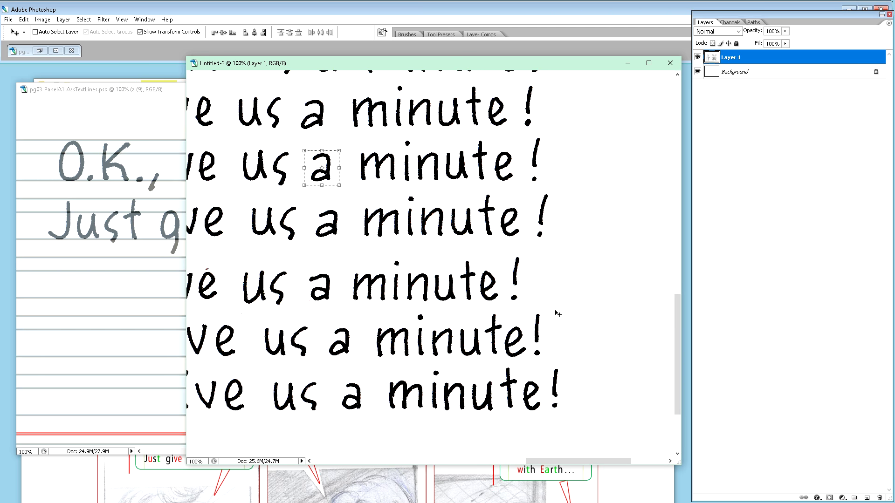
scroll(558, 313, up, 1)
scroll(558, 313, up, 4)
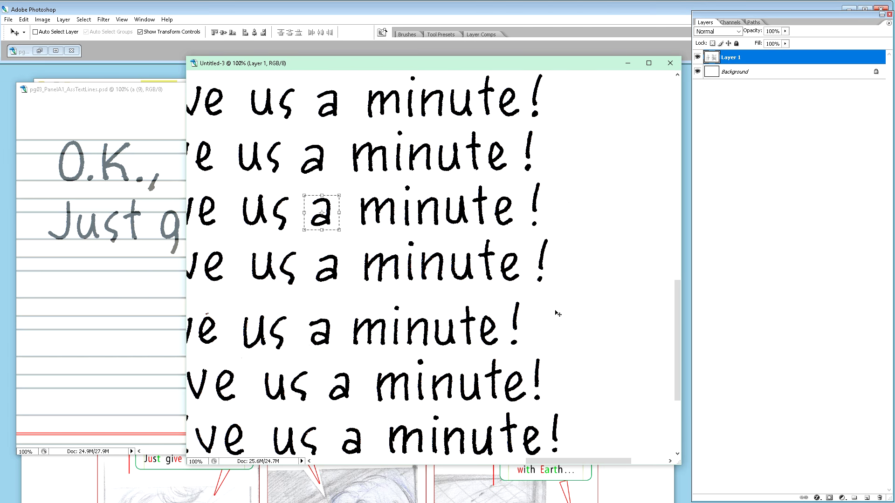
scroll(558, 314, up, 2)
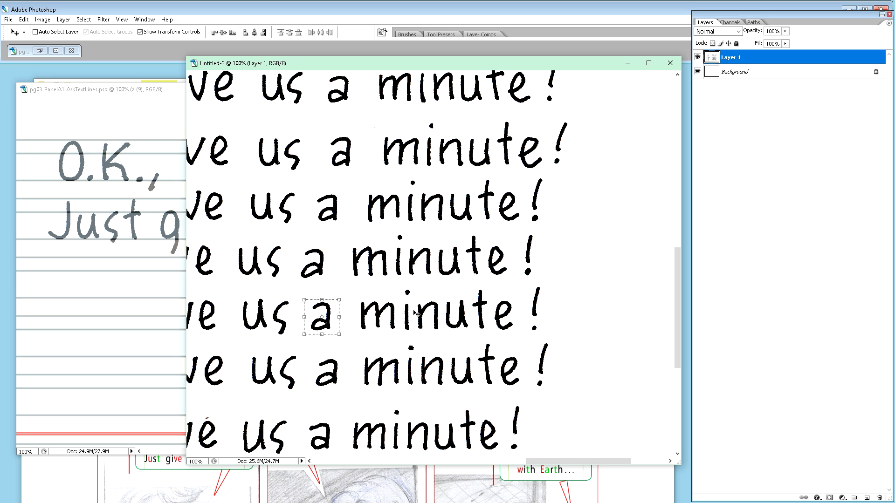
Outline one 'minute !' on the scan with the Rectangular Marquee, then return to the dialogue document.
key(m)
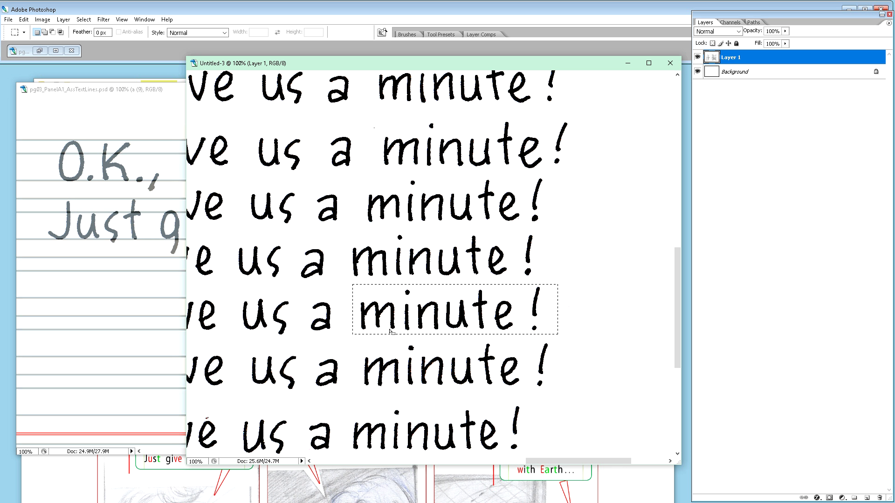
click(142, 332)
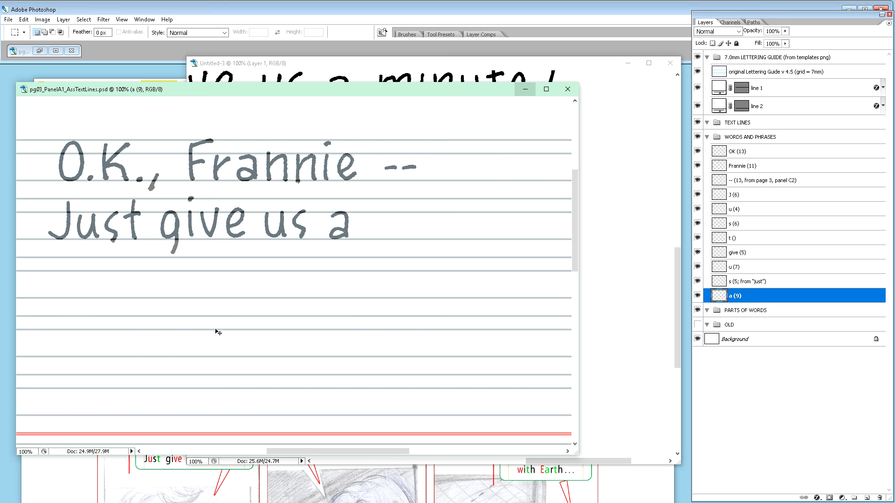
Paste 'minute !' after 'a' to finish the line, then bring the Photos reference forward.
key(ctrl+v)
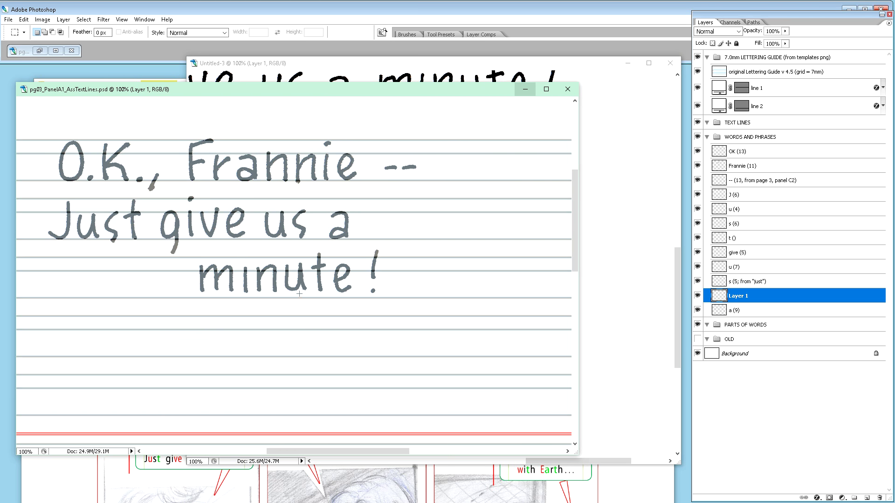
key(v)
drag(336, 285, 511, 231)
key(Right)
key(Right)
key(Right)
key(Right)
key(Right)
key(Right)
key(Right)
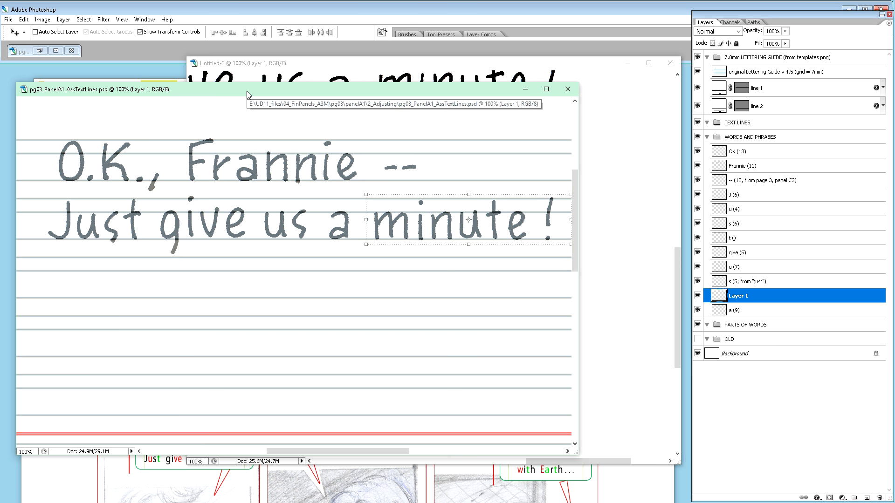
drag(247, 95, 385, 66)
drag(135, 242, 172, 82)
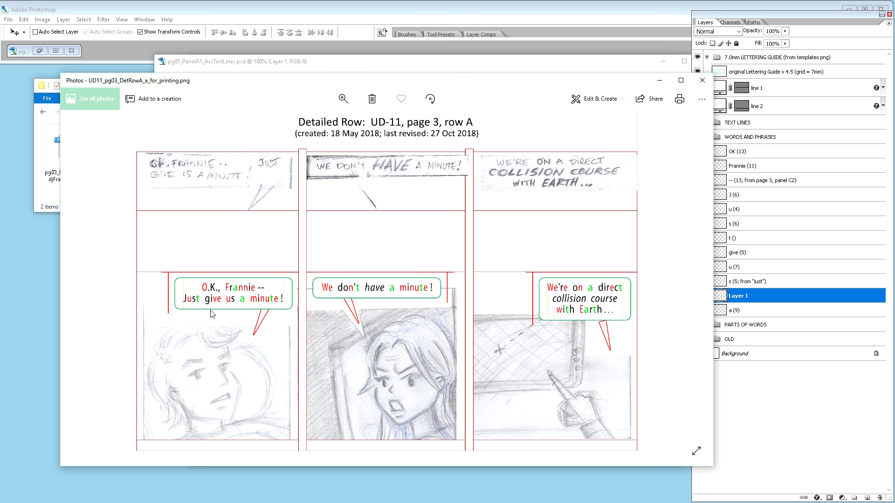
Zoom the reference into the 'O.K., Frannie' balloon, then move the viewer down.
scroll(210, 313, up, 3)
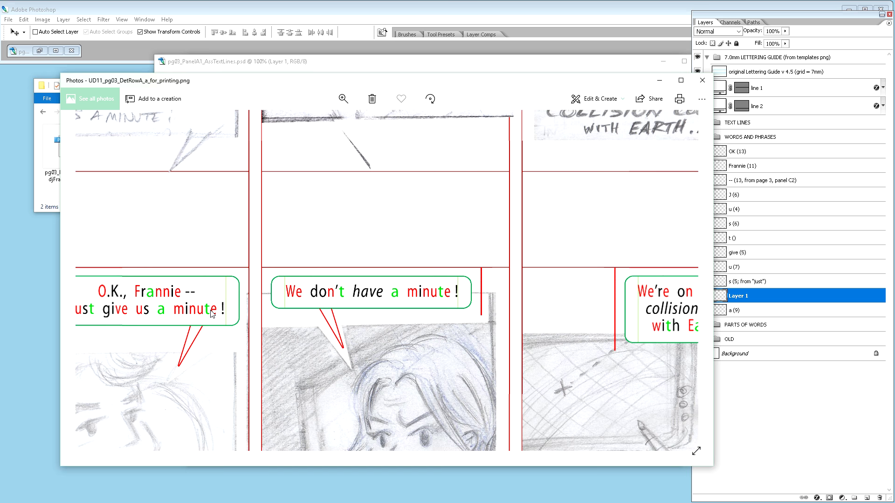
drag(184, 402, 368, 368)
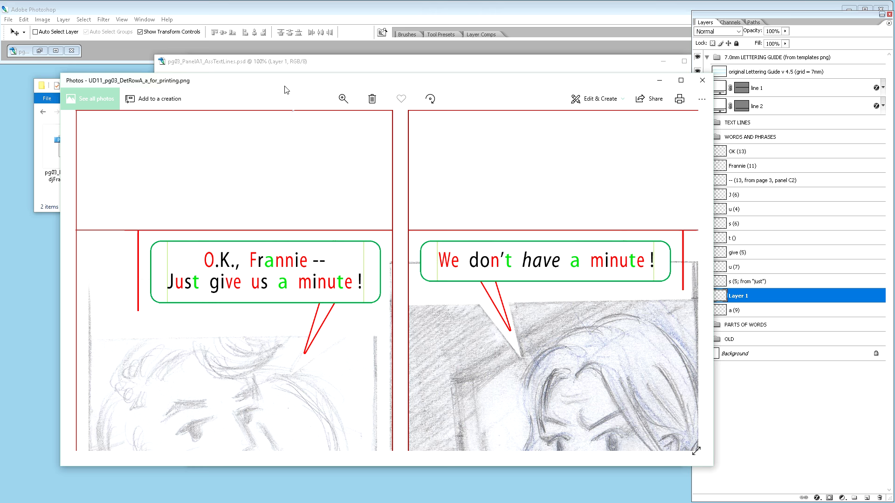
drag(289, 85, 258, 345)
At 66.7% zoom, nudge the OK, Frannie and -- layers right, then nudge the dashes left toward Frannie.
drag(328, 68, 240, 80)
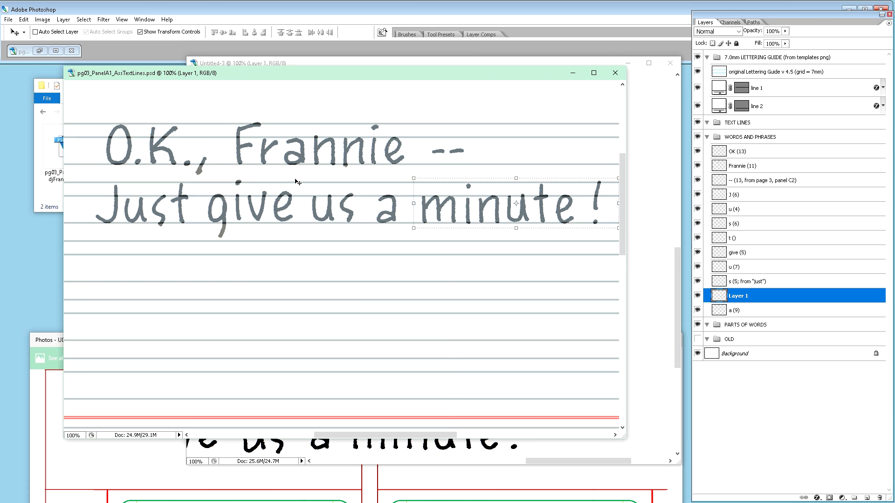
key(ctrl+minus)
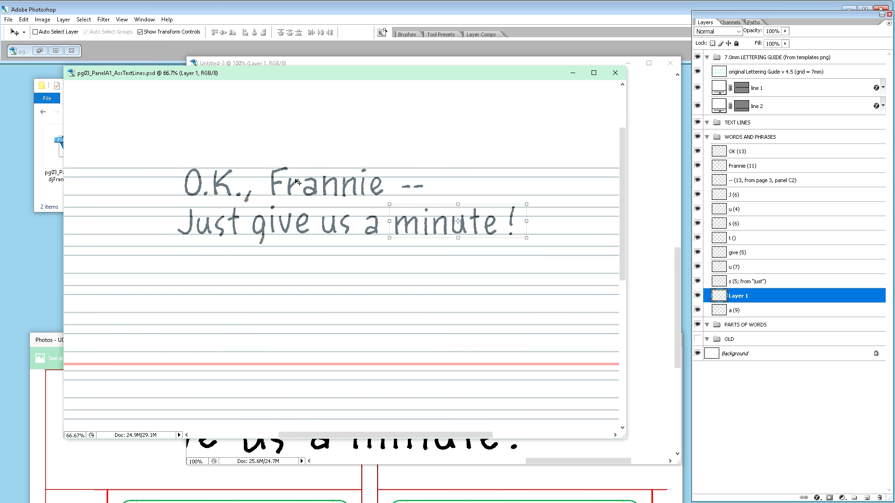
click(757, 153)
shift+click(757, 182)
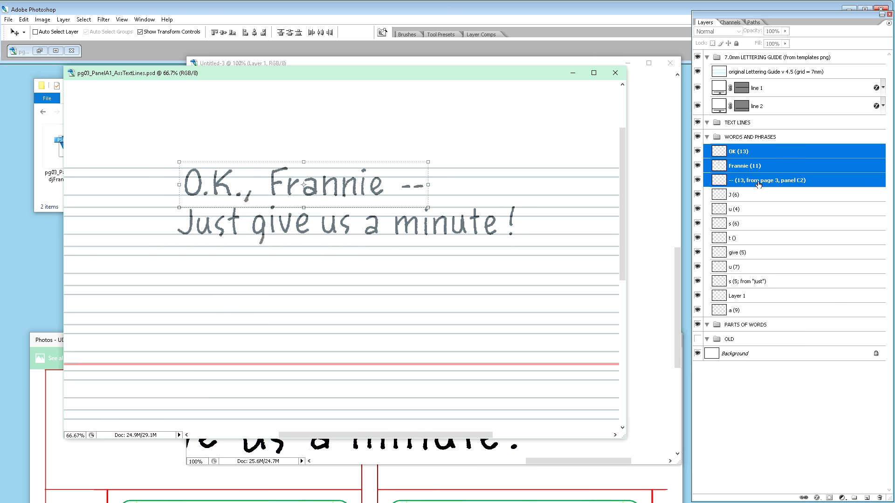
key(shift+Right)
key(shift+Right)
key(shift+Right)
key(shift+Right)
key(shift+Right)
key(shift+Right)
key(shift+Right)
key(shift+Right)
key(shift+Right)
key(shift+Right)
key(shift+Right)
key(shift+Right)
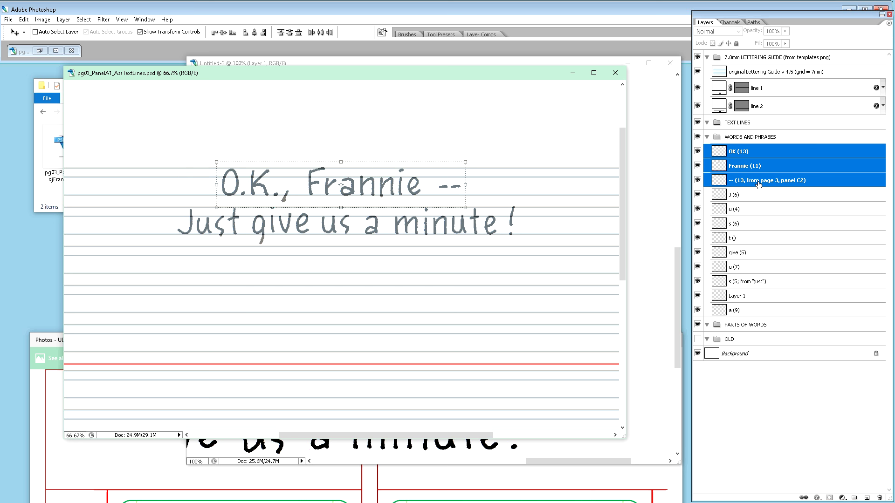
key(shift+Right)
key(shift+Right)
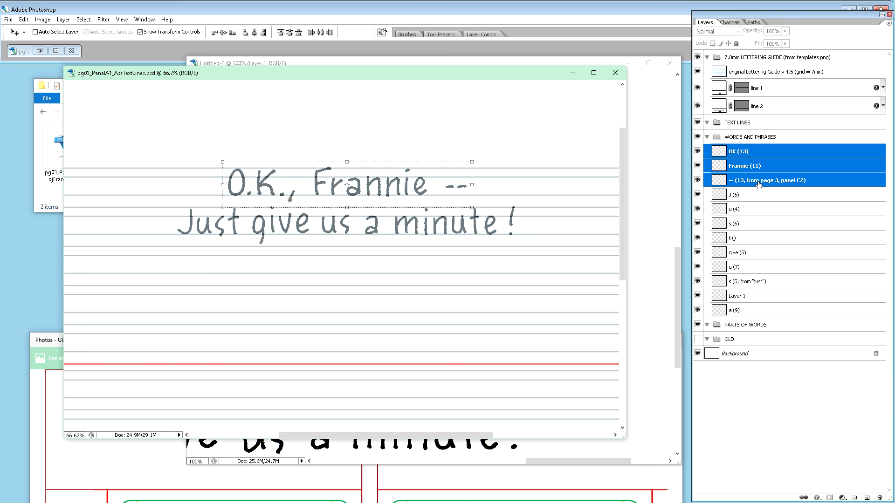
key(shift+Left)
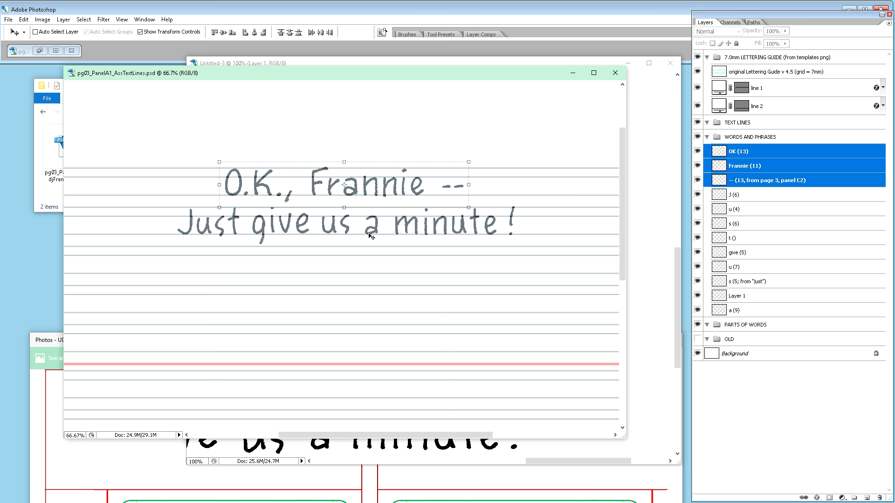
click(745, 181)
key(Left)
key(Left)
key(Left)
key(Left)
key(Left)
key(Left)
key(Left)
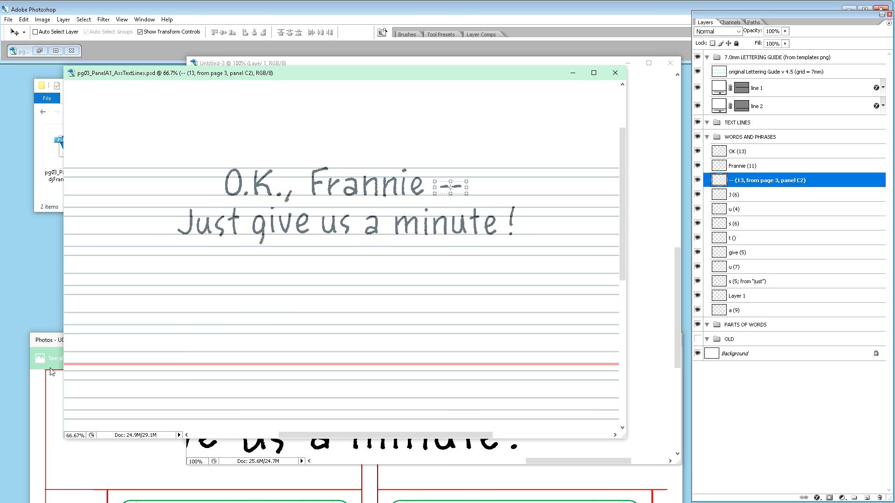
Check the reference comic's speech balloons, then move the Photos window aside and bring the lettering document forward.
click(51, 343)
drag(91, 343, 105, 104)
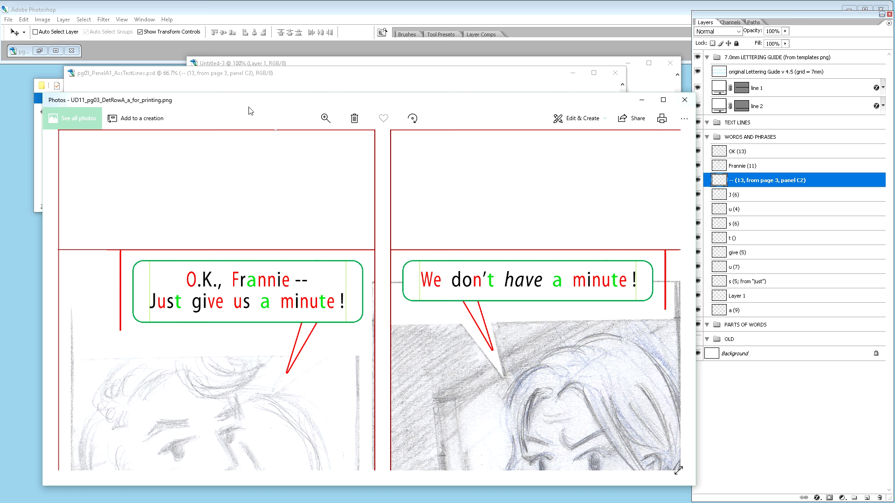
drag(251, 103, 208, 363)
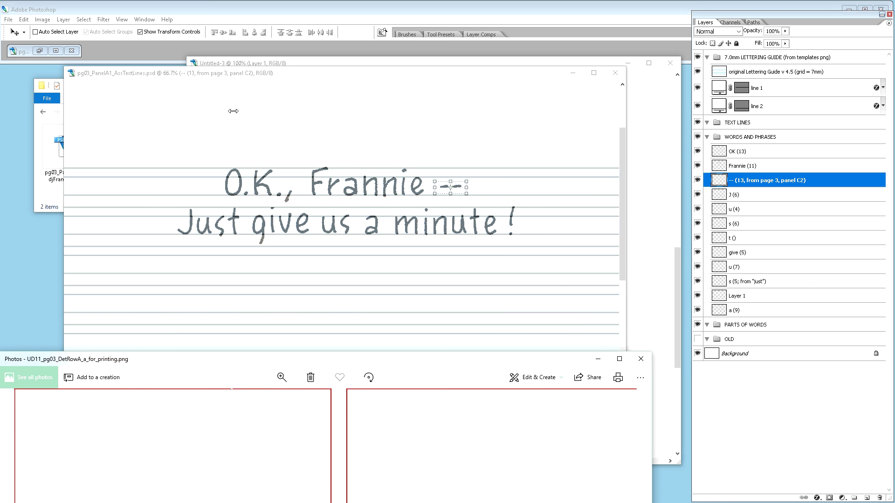
click(280, 83)
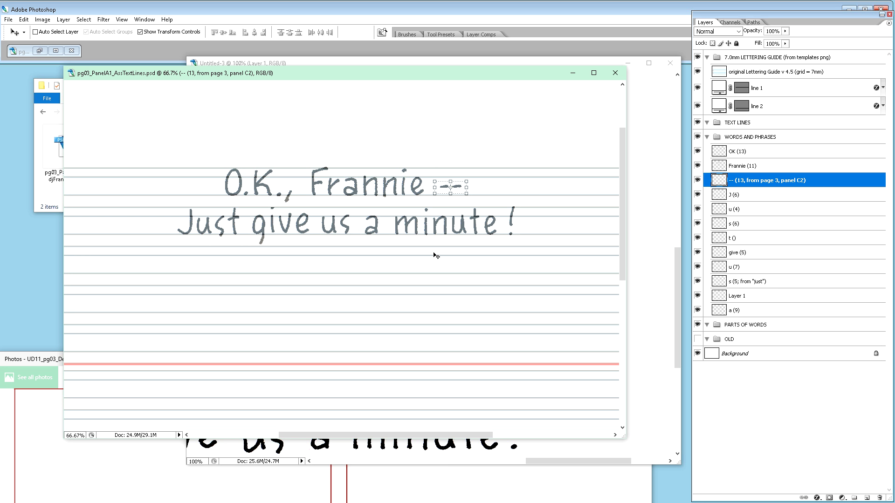
Shift the 'give us a minute !' layers a few pixels right, then back slightly left.
click(748, 196)
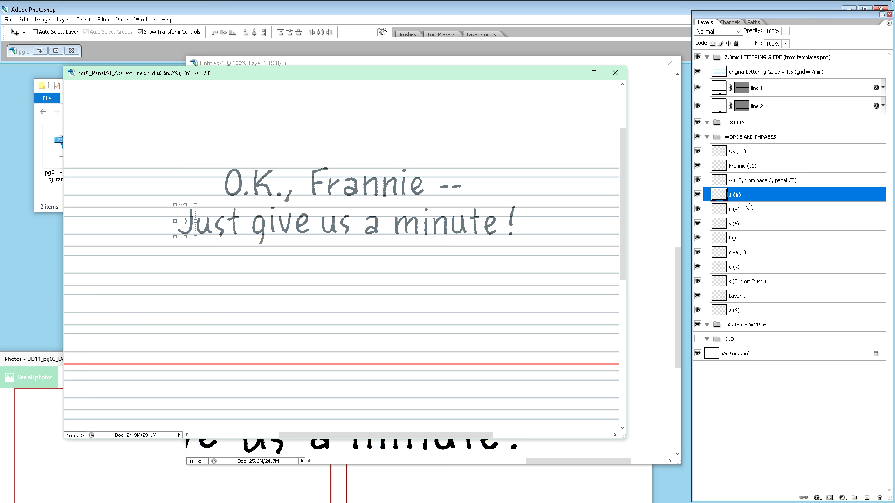
shift+click(750, 242)
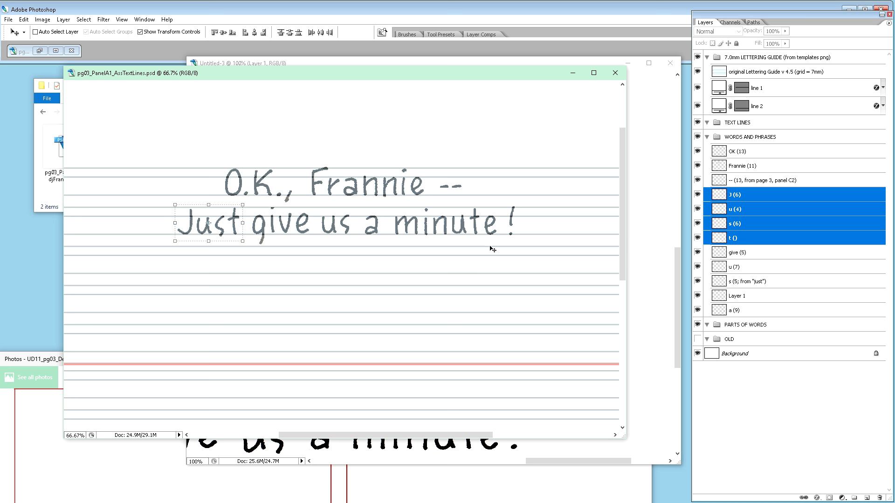
click(749, 255)
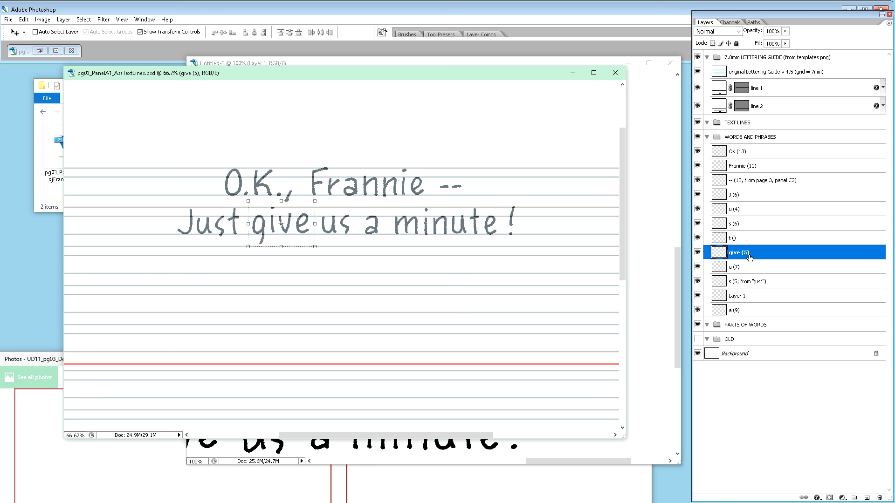
shift+click(752, 314)
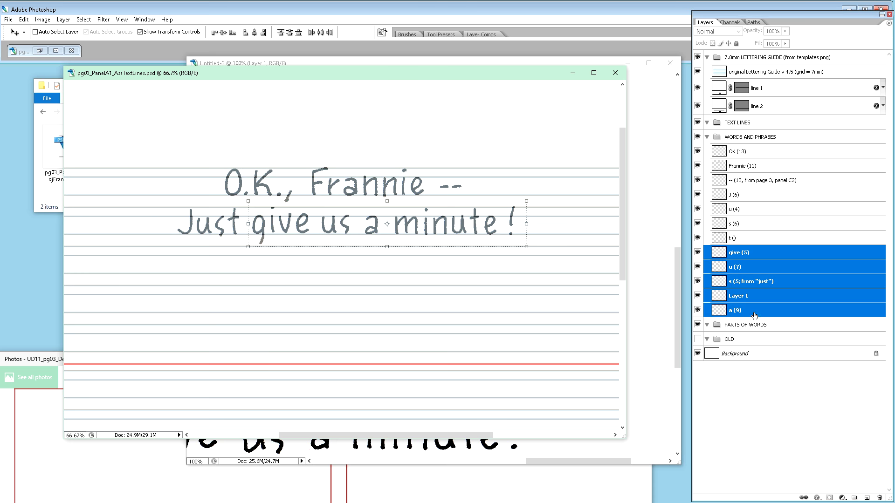
key(shift+Right)
key(shift+Right)
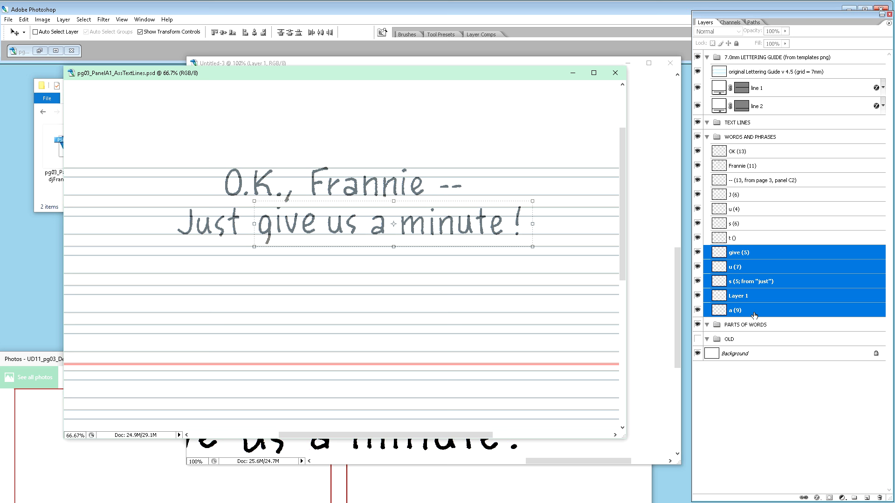
key(shift+Left)
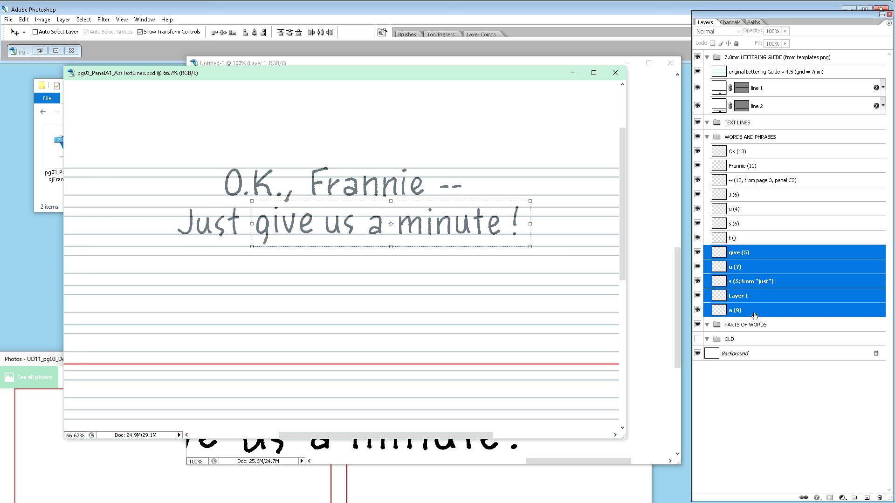
key(Left)
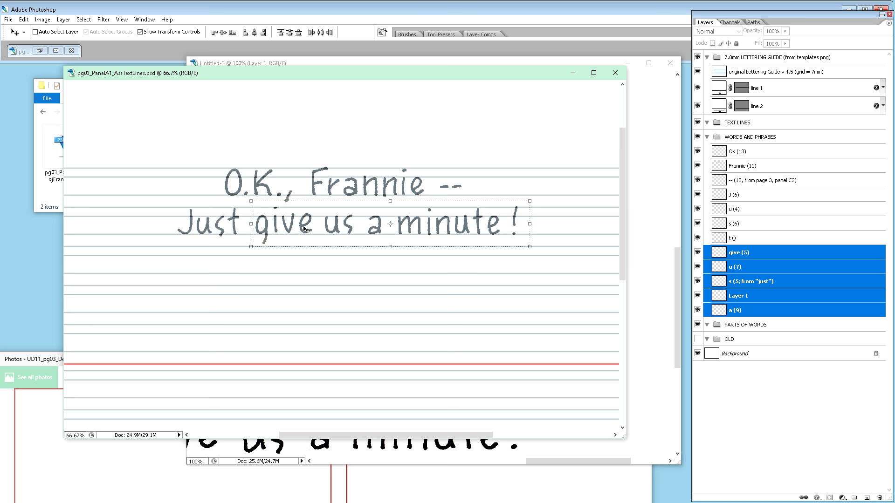
Nudge the 'us a minute !' layers one pixel further right.
click(744, 253)
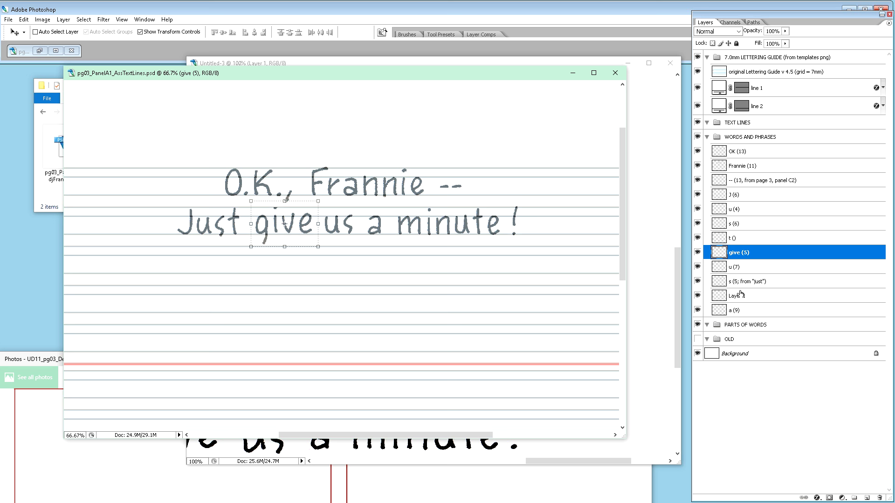
click(752, 269)
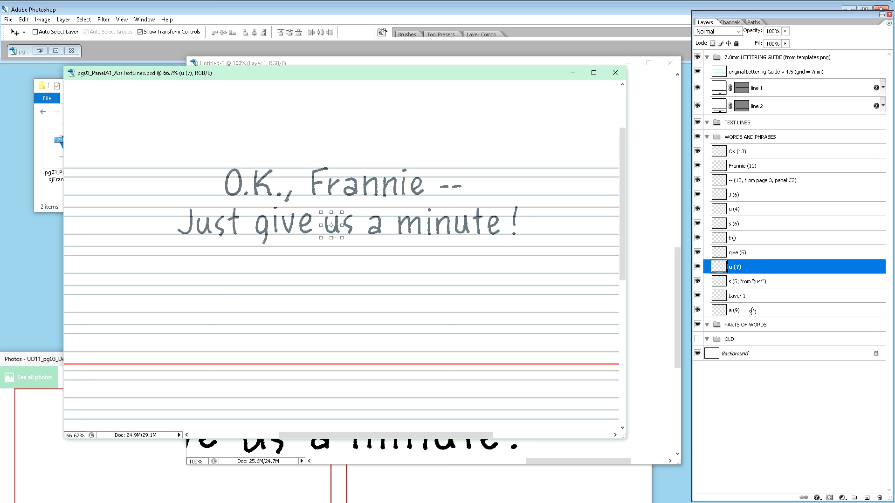
shift+click(752, 310)
key(Right)
key(Right)
key(Right)
key(Right)
key(Right)
key(Right)
key(Right)
key(Right)
key(Right)
key(Right)
key(Right)
key(Right)
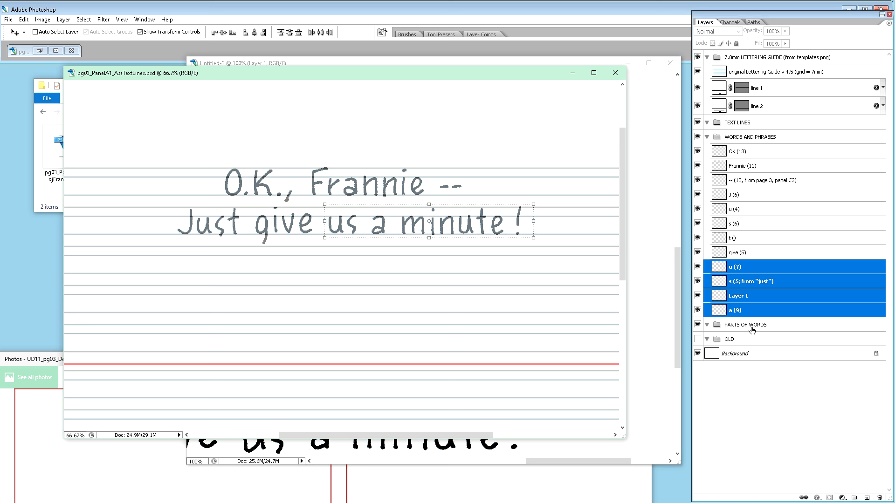
Rename Layer 1, which holds the word 'minute !', to 'minute ! ()'.
double_click(744, 295)
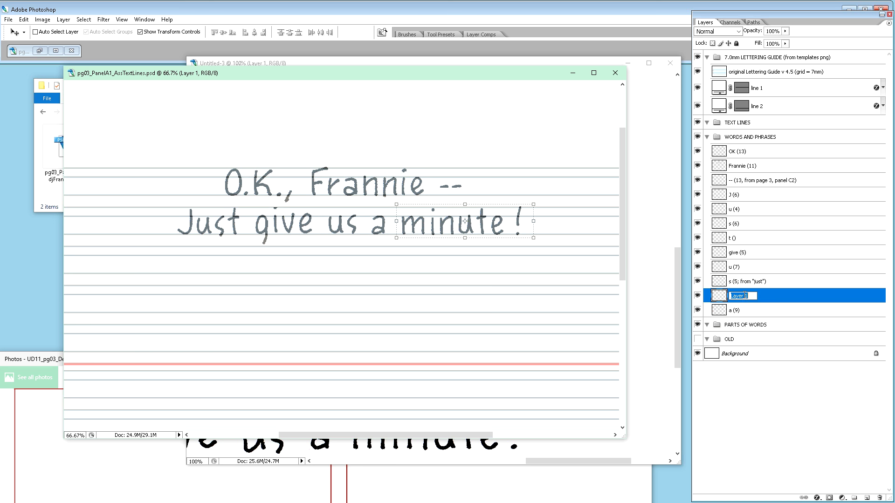
text(a ()
key(Return)
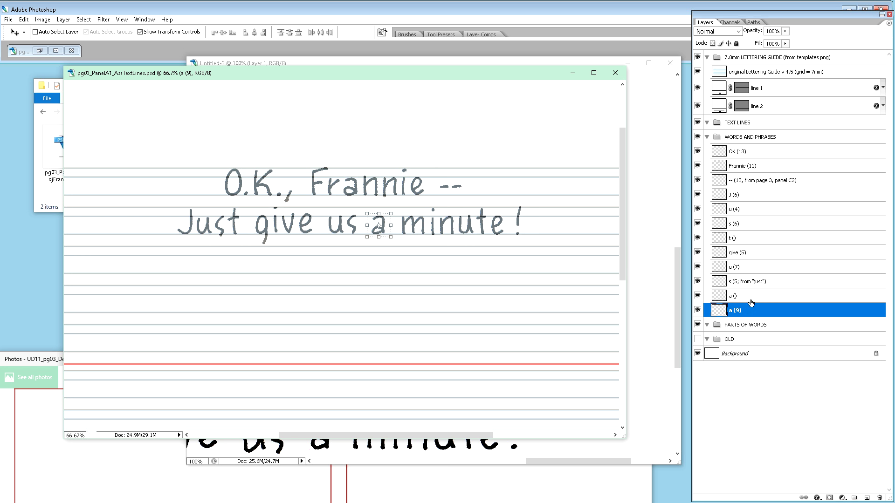
click(746, 299)
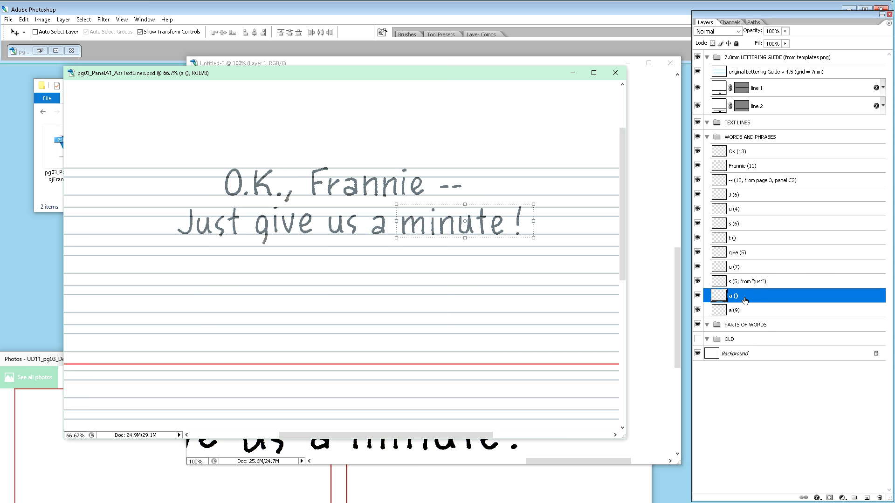
click(698, 297)
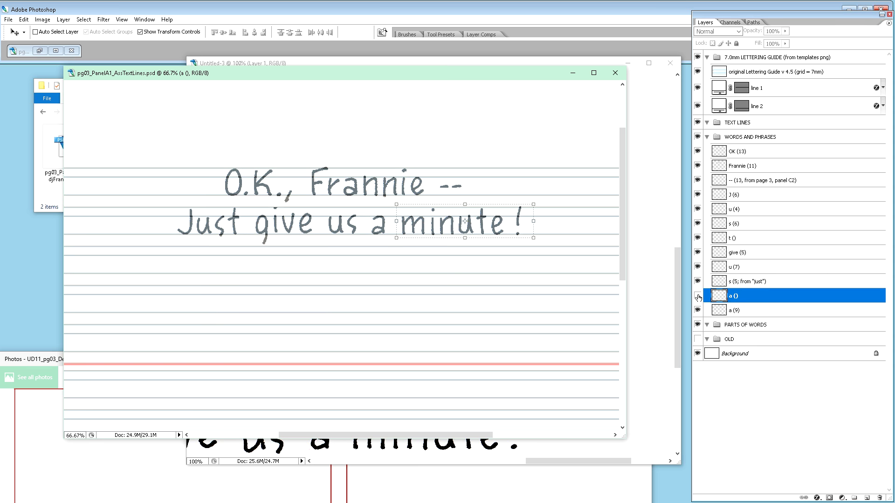
click(697, 296)
double_click(735, 298)
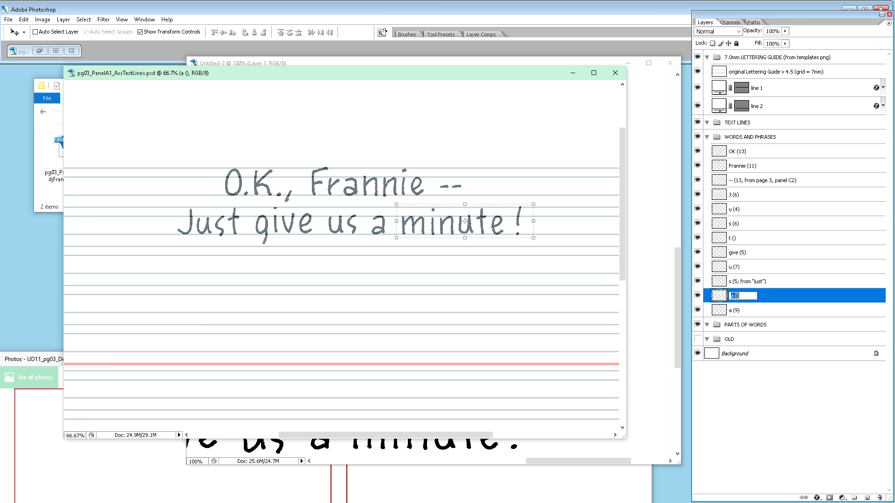
text(minute ! ())
key(Return)
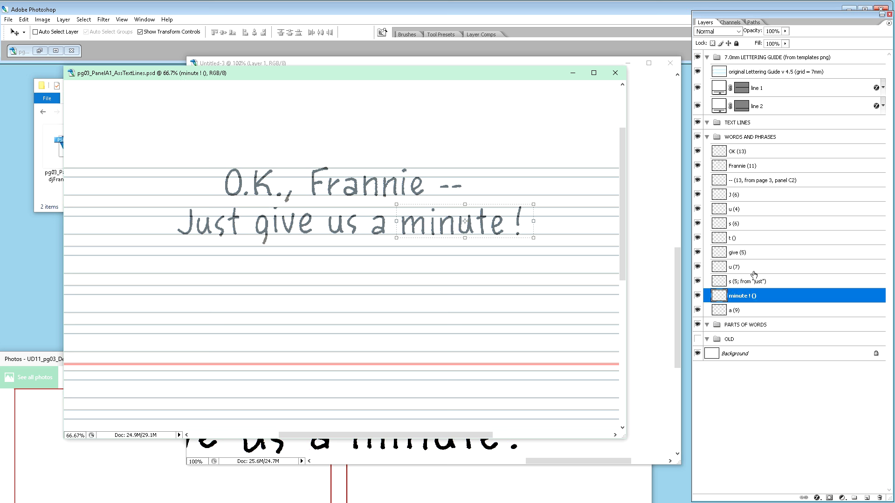
Complete the layer name as 'minute ! (9)'.
drag(463, 75, 482, 68)
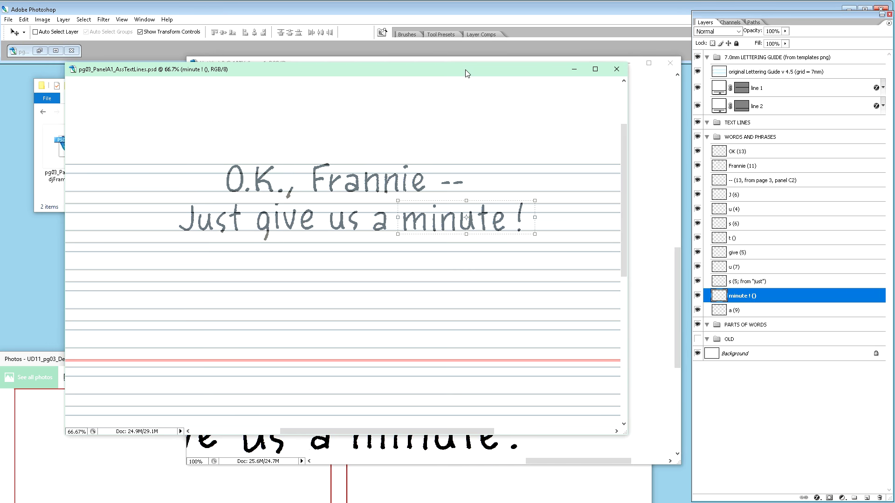
double_click(753, 296)
click(753, 297)
text(9)
key(Return)
Nudge 'minute ! (9)' two pixels right and stack it below the a (9) layer.
key(Right)
key(Right)
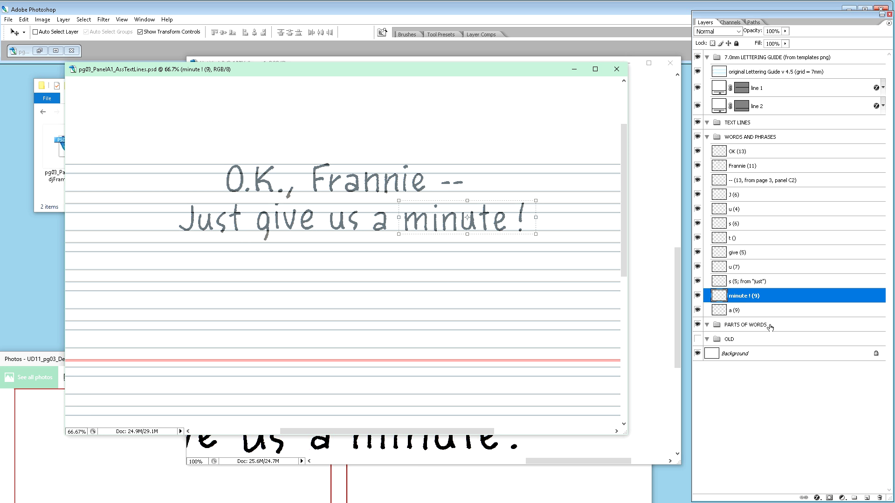
key(Right)
key(Right)
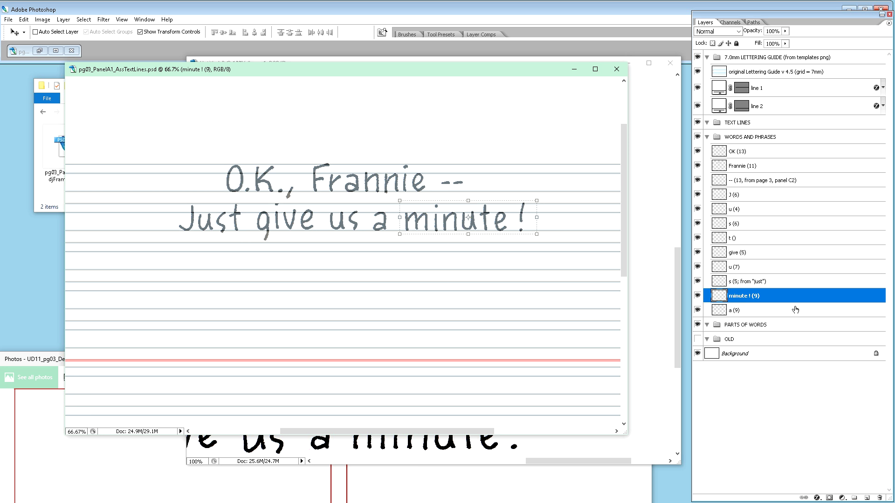
drag(763, 297, 742, 312)
click(743, 300)
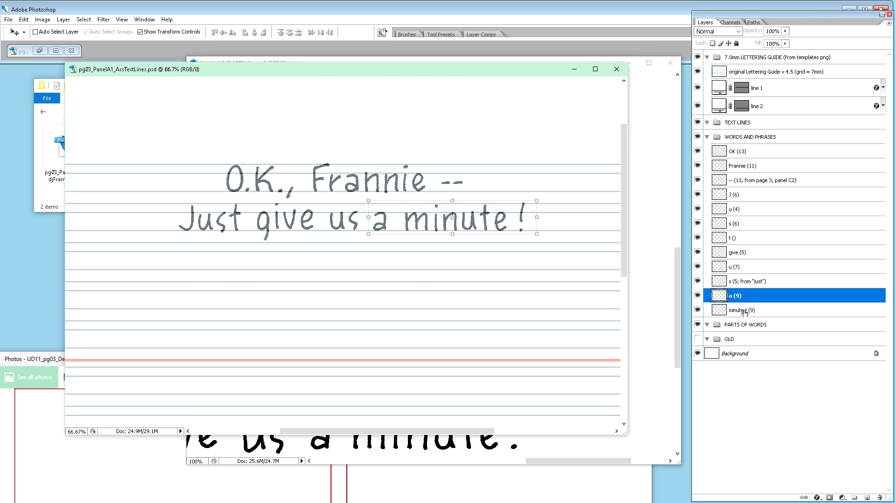
Nudge 'a minute !' one pixel right, then 'give us a minute !' one more pixel right.
shift+click(748, 310)
key(Right)
key(Right)
key(Right)
key(Right)
key(Right)
key(Right)
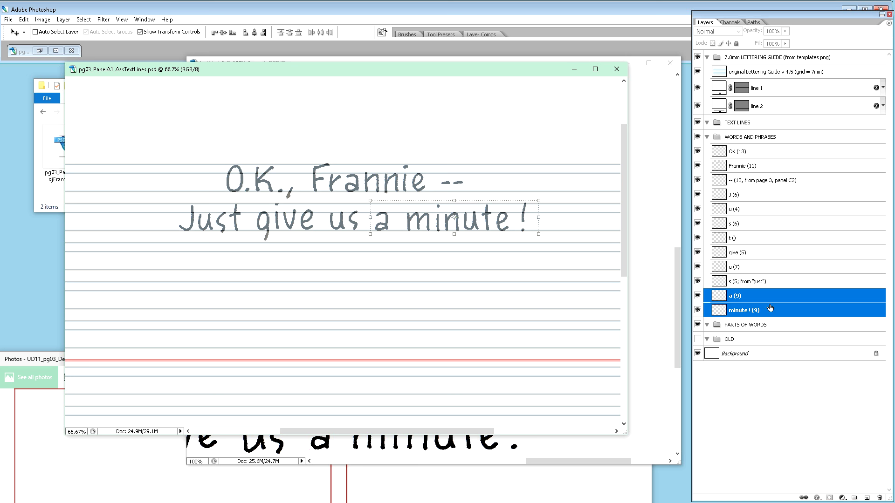
shift+click(759, 268)
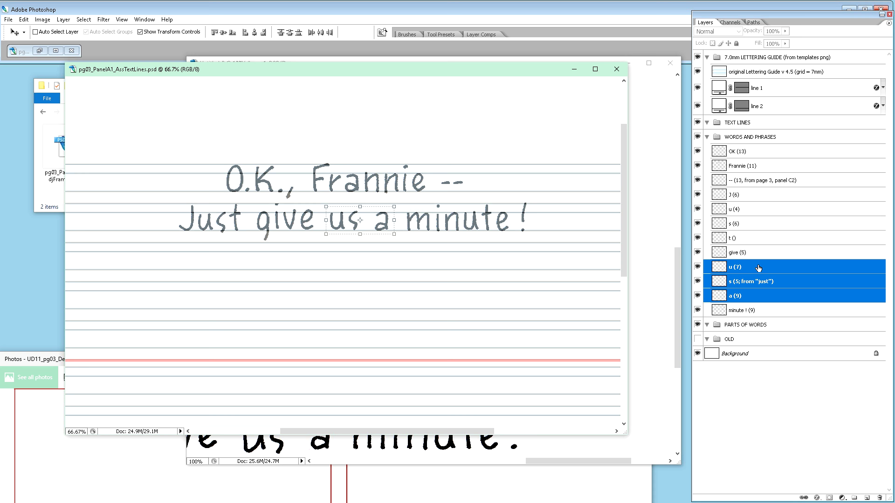
click(772, 253)
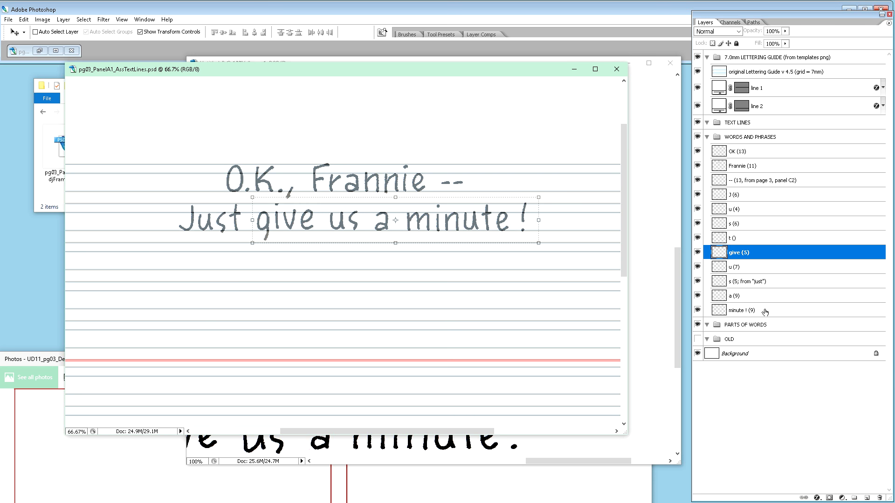
shift+click(765, 311)
key(Right)
key(Right)
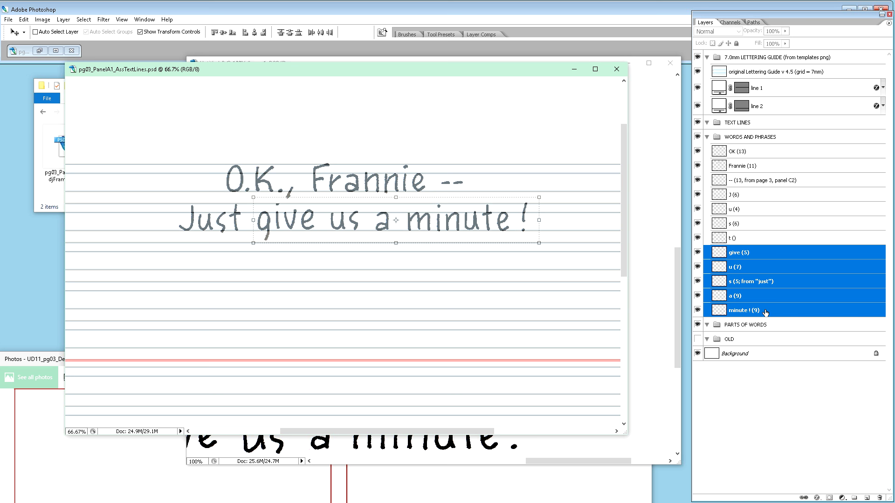
Shift the 'us a minute !' layers one pixel further right.
shift+click(741, 270)
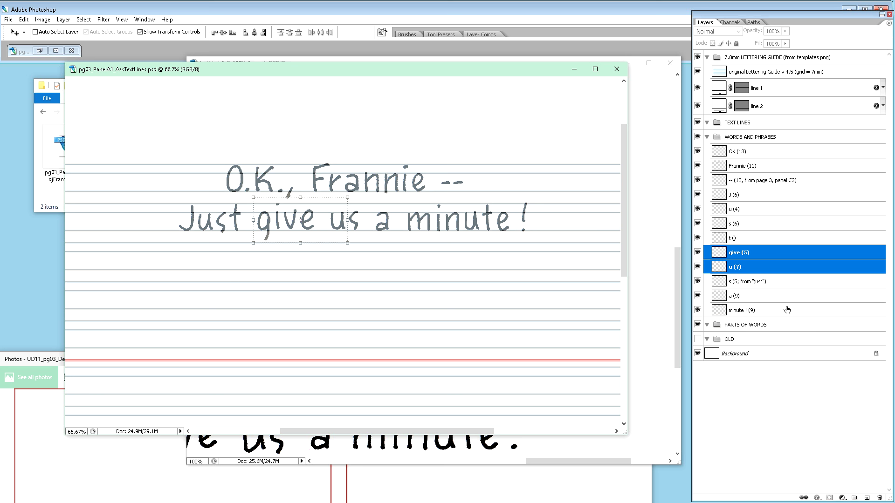
click(773, 272)
shift+click(765, 311)
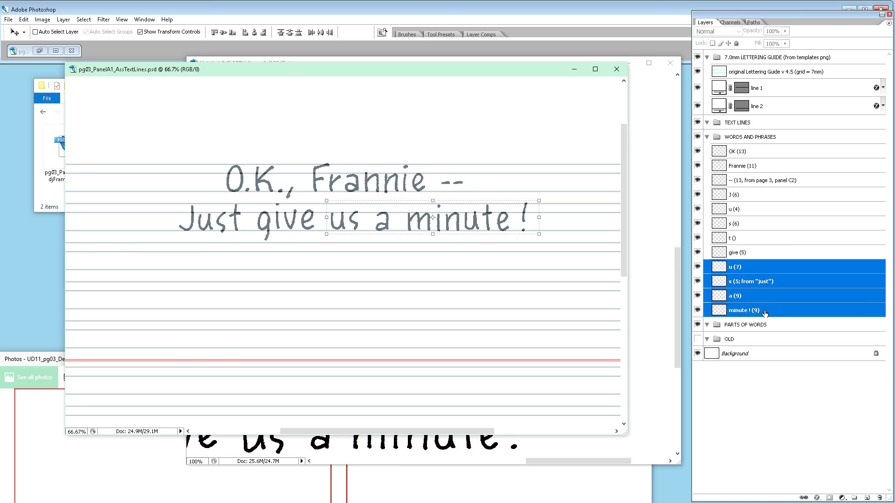
key(Right)
key(Right)
key(Right)
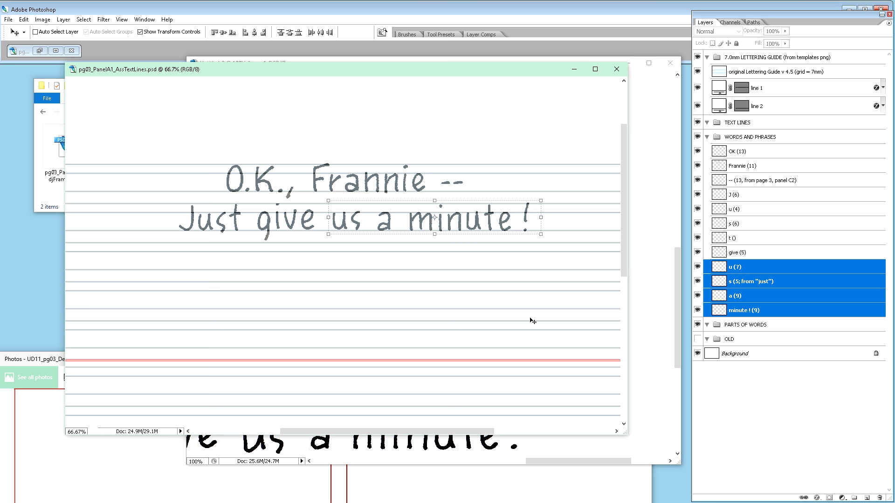
Zoom in, widen the document window, and nudge the word give down onto the guide line.
key(ctrl+plus)
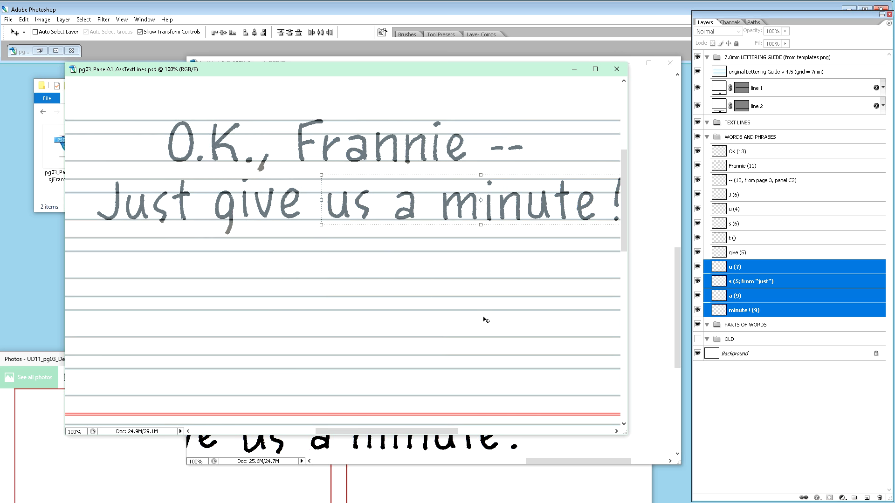
key(ctrl+plus)
drag(390, 433, 346, 436)
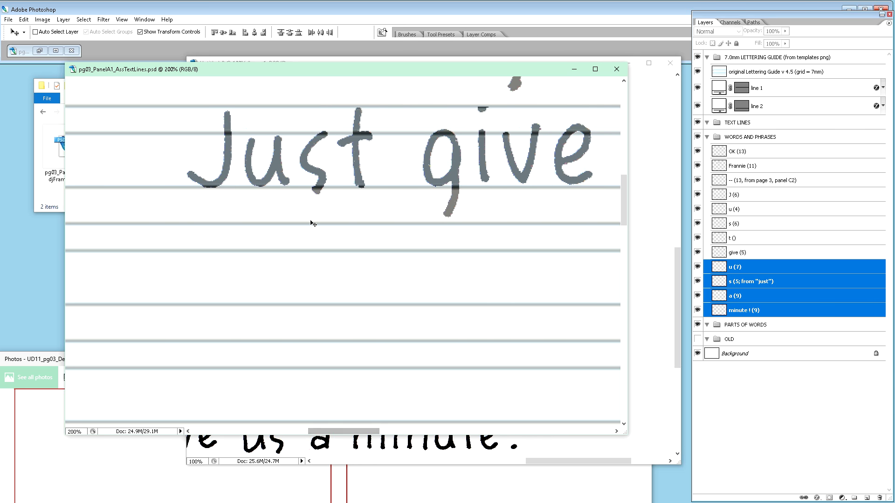
drag(64, 193, 5, 193)
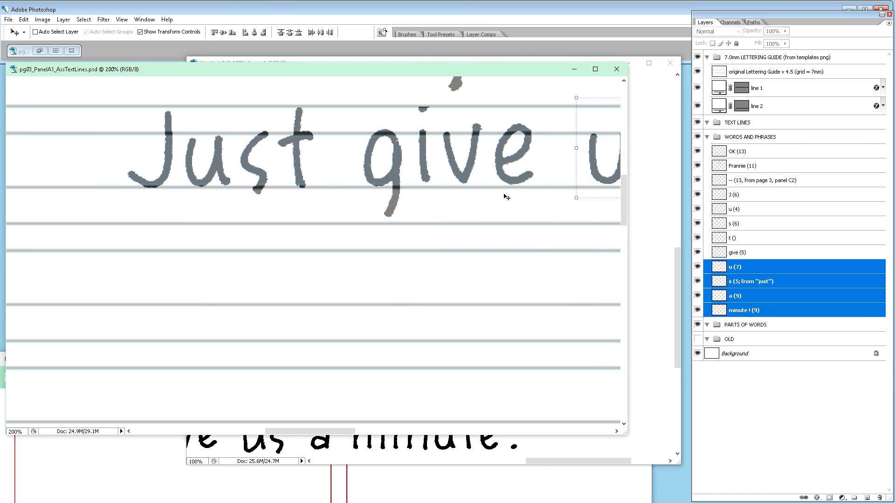
drag(627, 228, 687, 225)
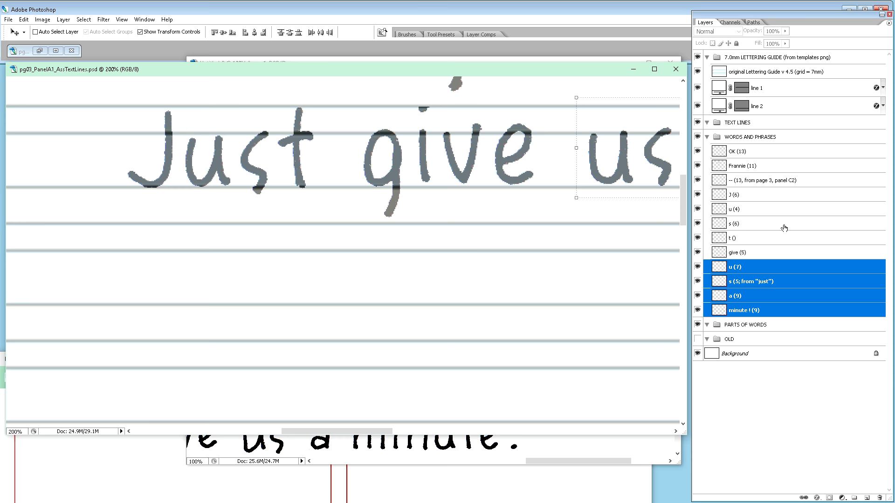
click(761, 253)
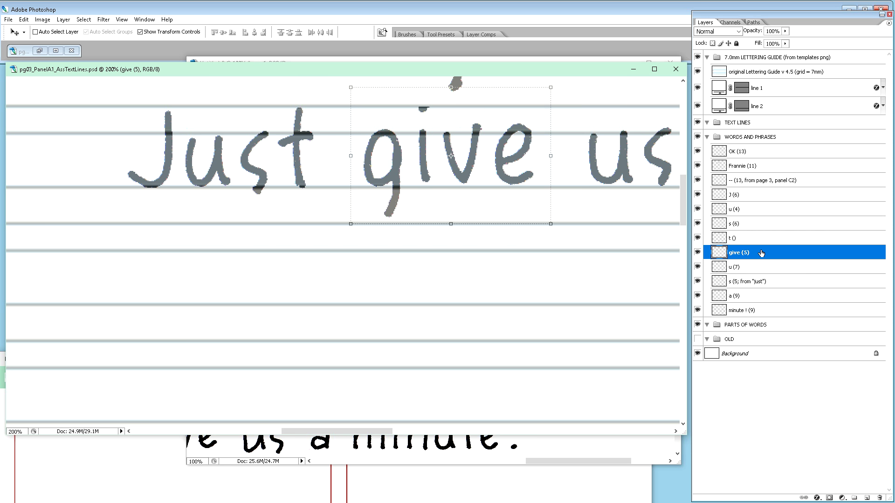
key(Down)
key(Down)
key(Down)
key(Down)
key(Down)
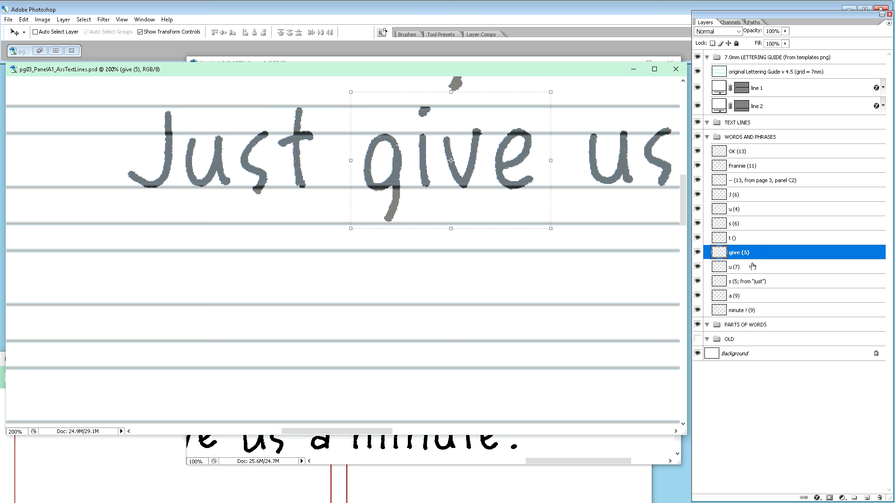
drag(373, 435, 415, 435)
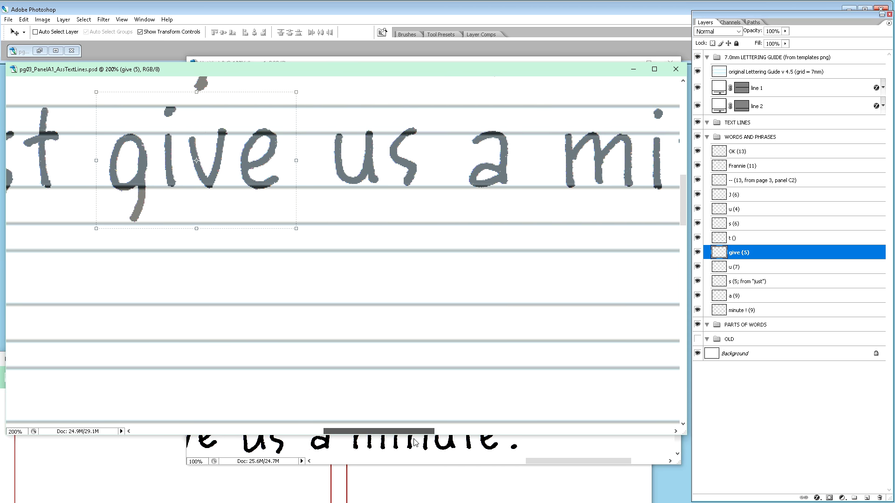
Nudge the u and s layers down one pixel, and the a down two pixels.
click(760, 267)
shift+click(741, 281)
key(Down)
key(Down)
key(Down)
key(Down)
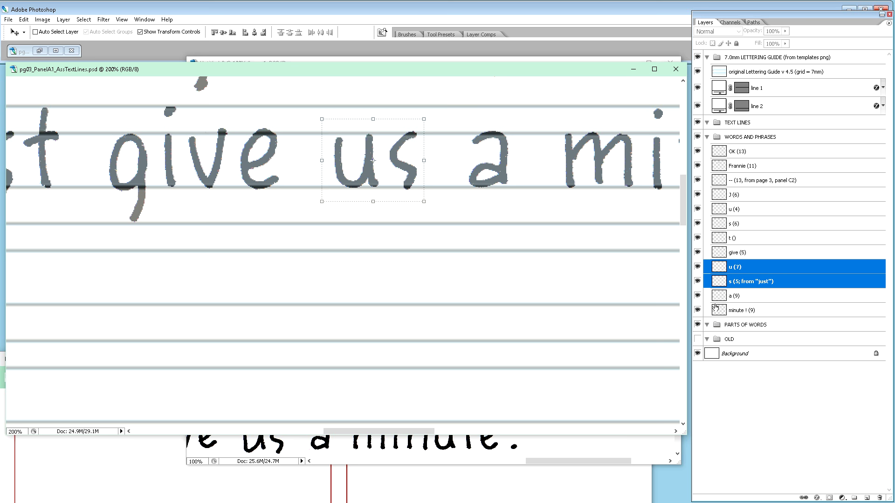
click(746, 297)
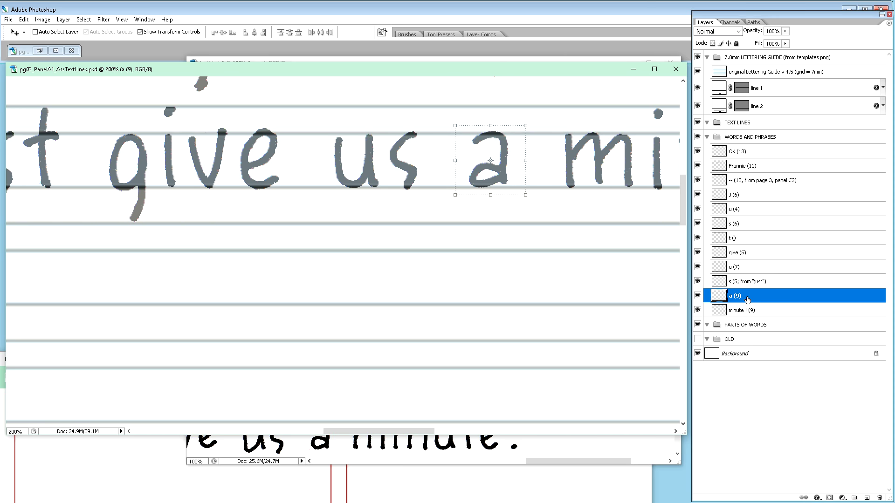
key(Down)
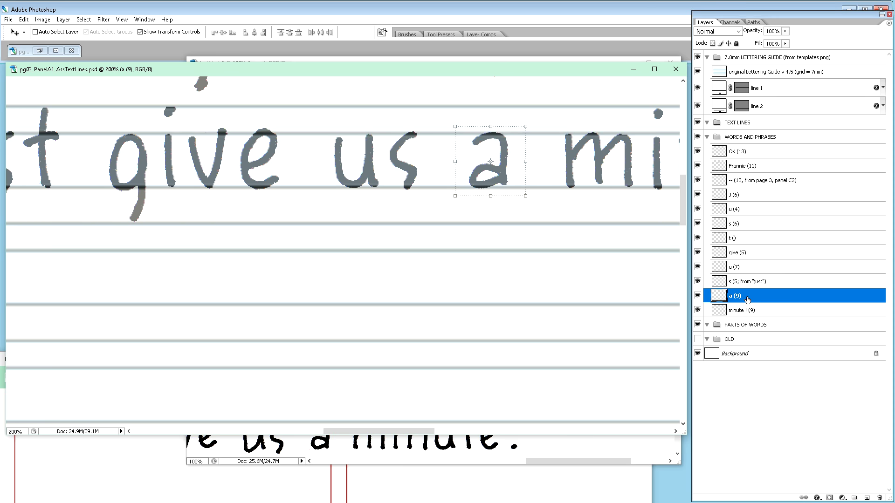
key(Down)
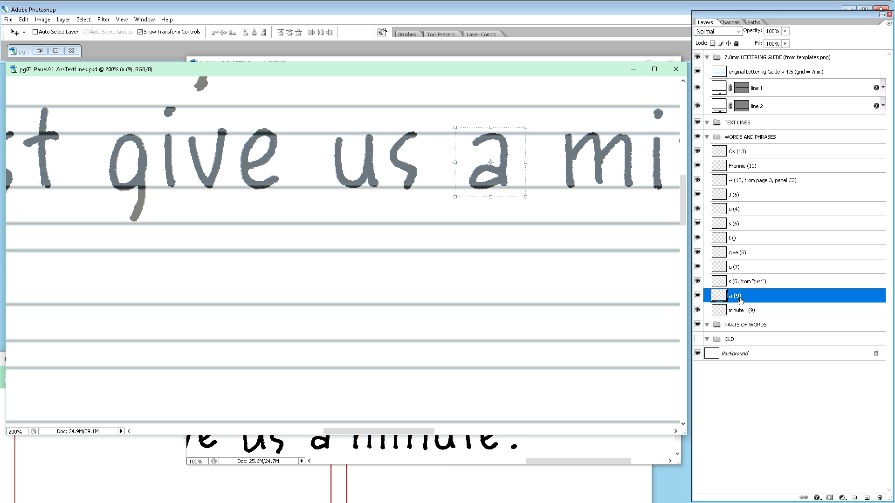
Alt-drag a (9) into the OLD group as 'a (9) copy', keeping the original selected.
drag(740, 300, 756, 345)
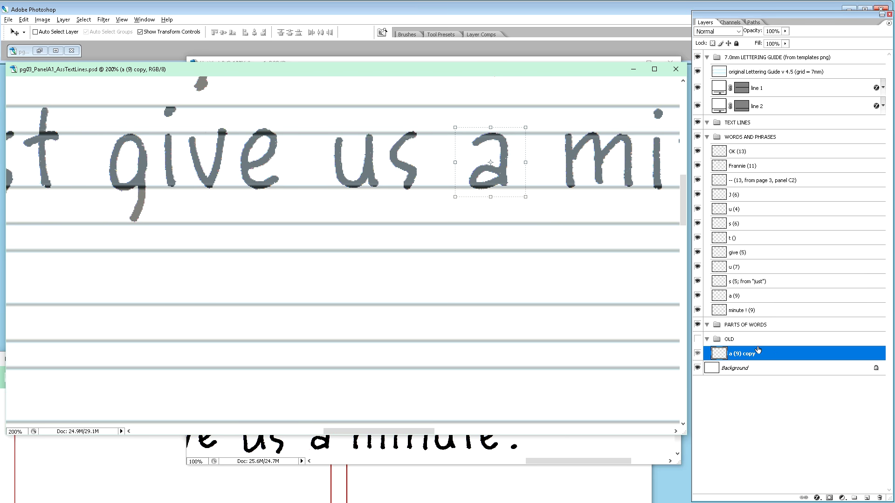
click(736, 299)
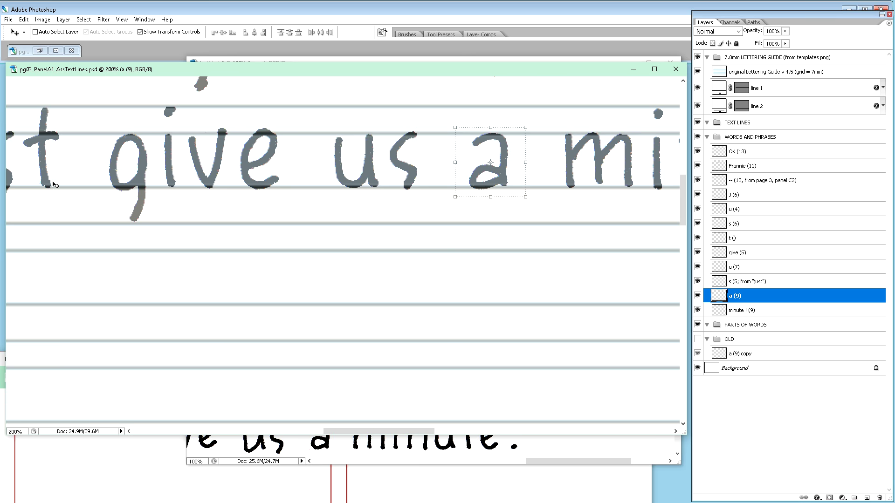
key(b)
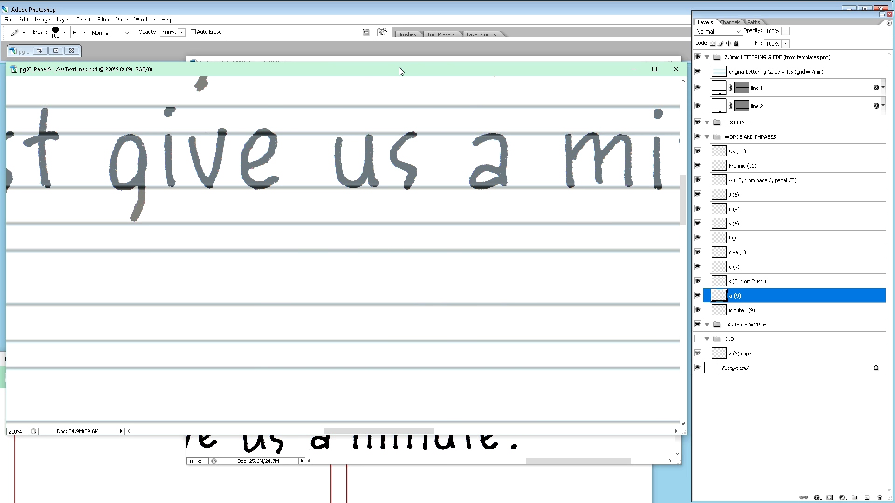
Choose the 9 px round brush preset for the Pencil.
click(406, 36)
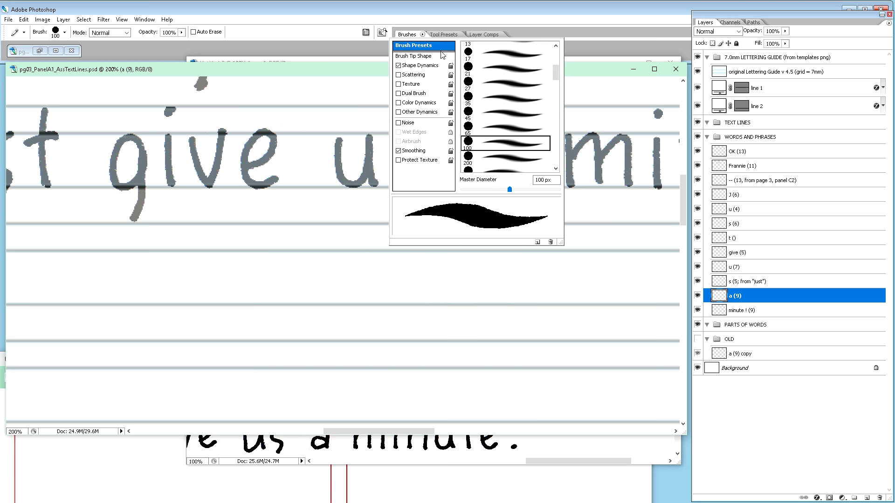
drag(555, 71, 553, 51)
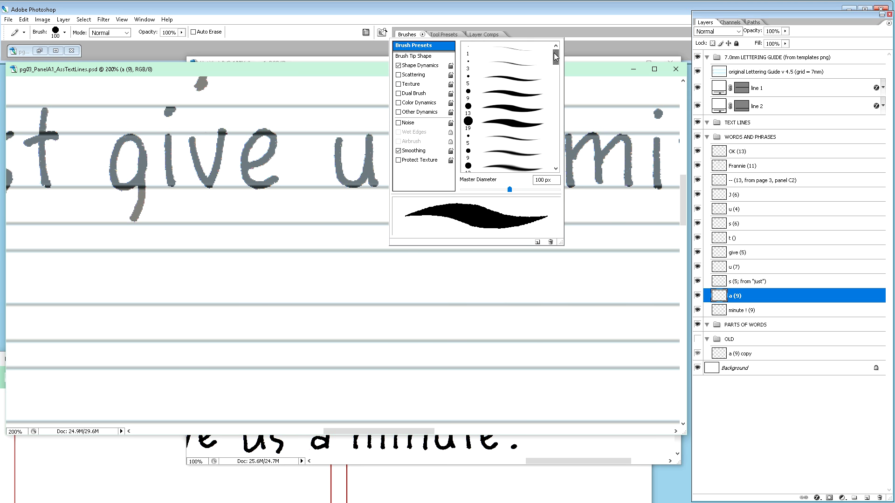
click(498, 92)
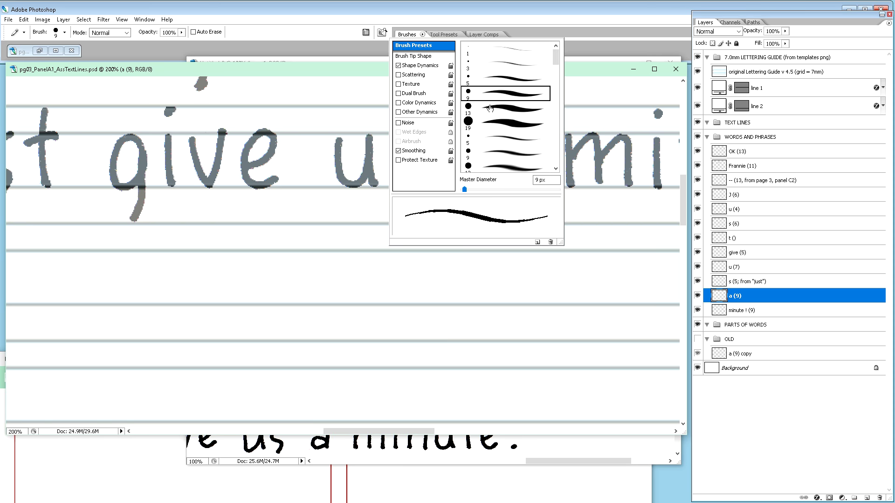
click(410, 35)
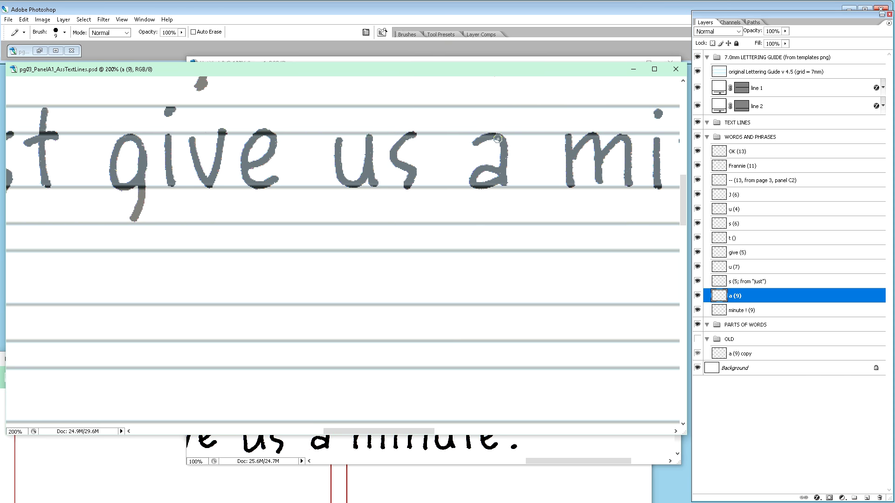
key(ctrl)
Zoom in on the letter a and paint out the left tail of its top stroke with the Pencil.
key(z)
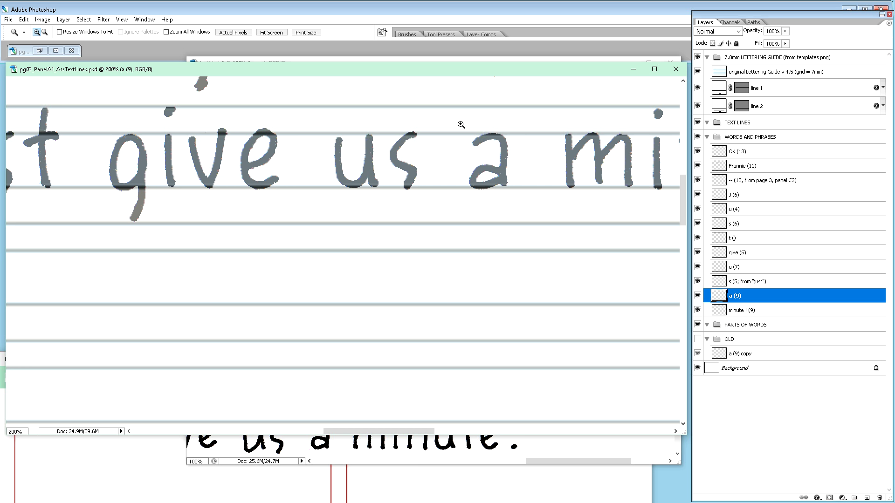
drag(459, 123, 510, 159)
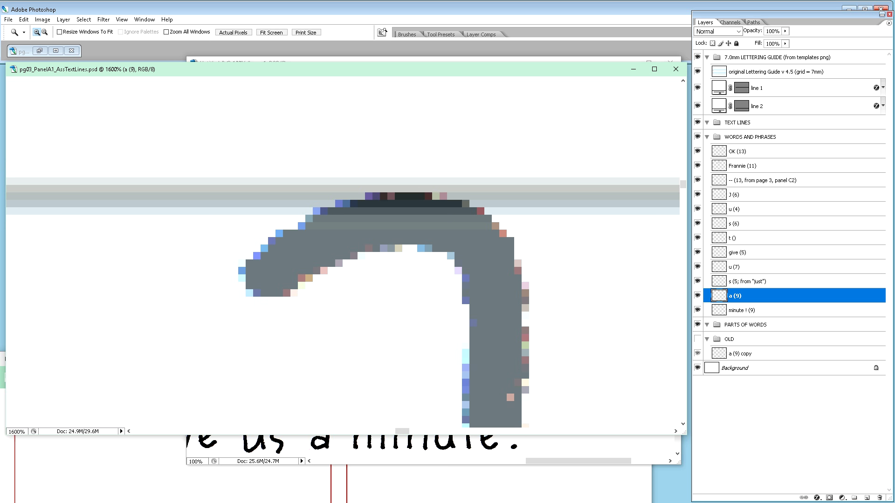
key(b)
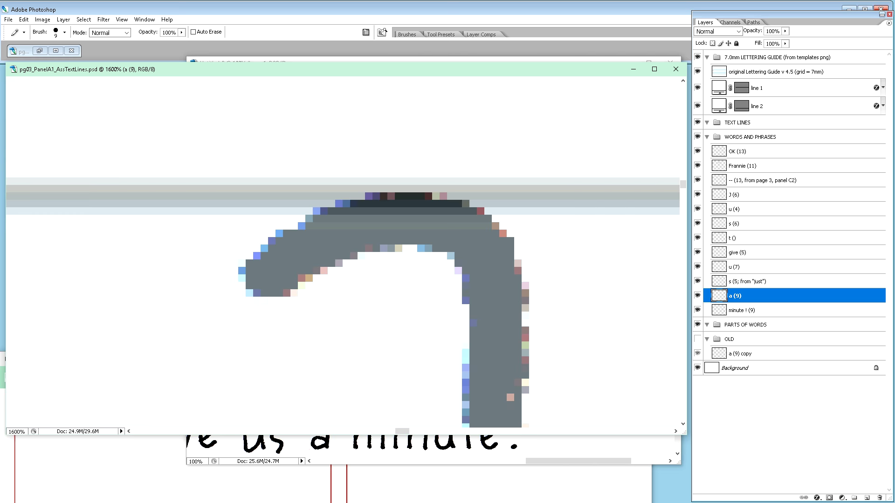
mouse_move(239, 227)
mouse_down()
mouse_move(251, 282)
mouse_move(277, 304)
mouse_move(295, 303)
mouse_up()
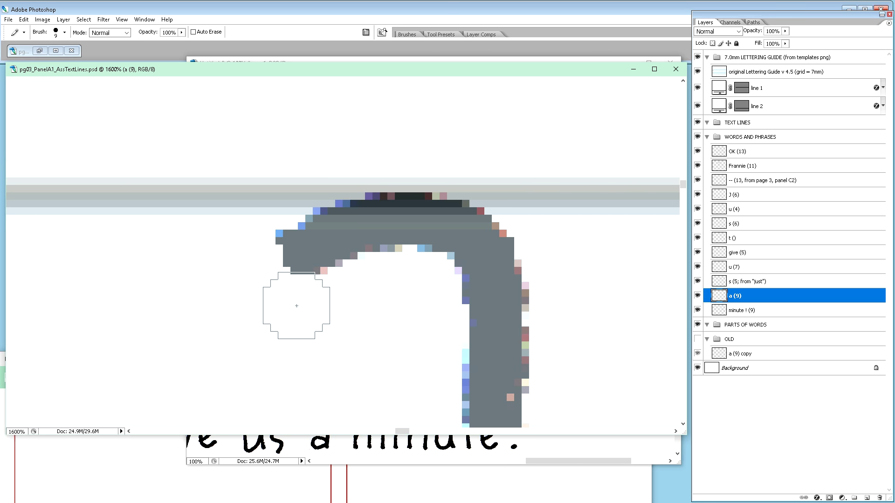
mouse_move(250, 193)
mouse_down()
mouse_move(270, 259)
mouse_move(315, 293)
mouse_up()
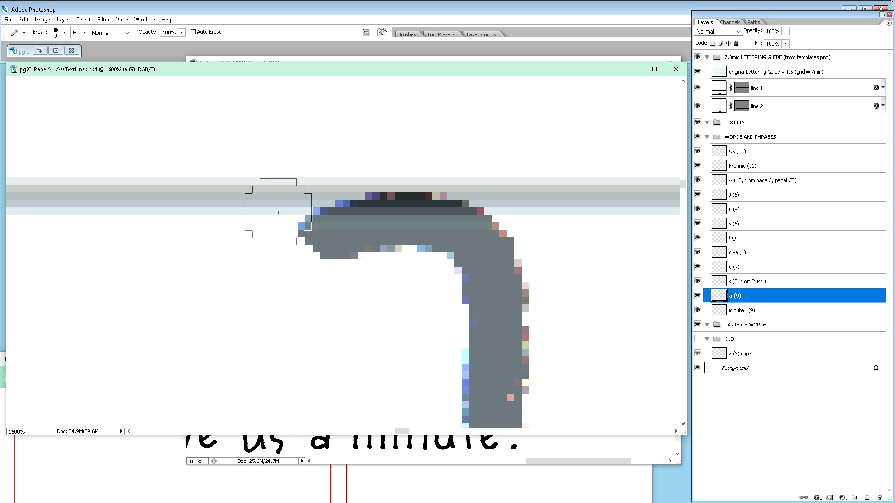
mouse_move(293, 185)
mouse_down()
mouse_move(311, 254)
mouse_move(326, 268)
mouse_move(300, 233)
mouse_move(304, 182)
mouse_move(311, 188)
mouse_move(300, 180)
mouse_up()
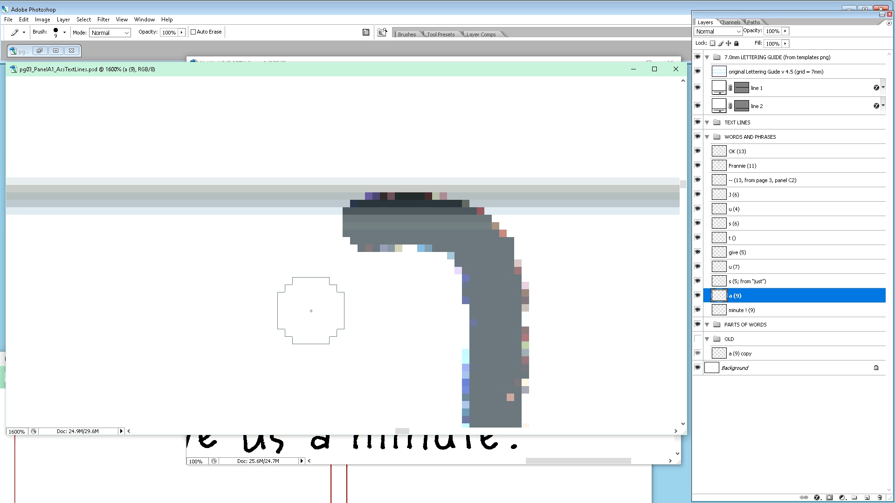
key(ctrl+minus)
key(ctrl+minus)
key(ctrl+minus)
key(ctrl+minus)
key(ctrl+minus)
key(ctrl+minus)
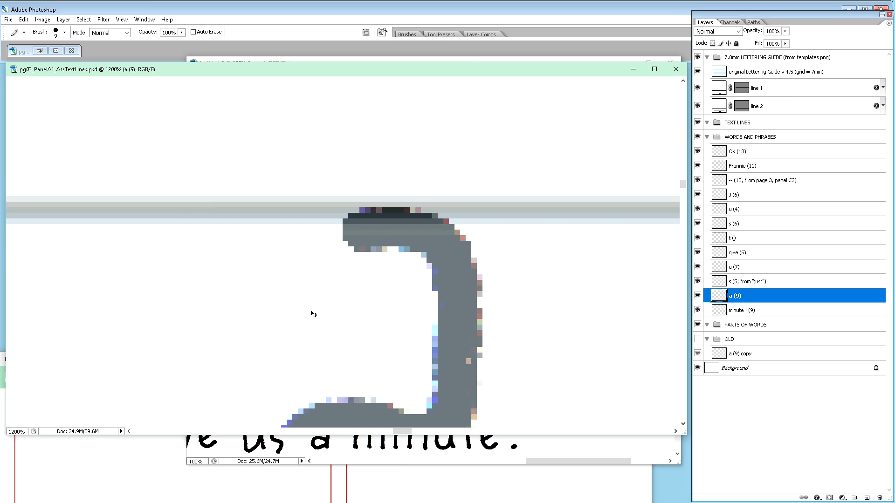
key(ctrl+minus)
key(ctrl+minus)
key(ctrl+minus)
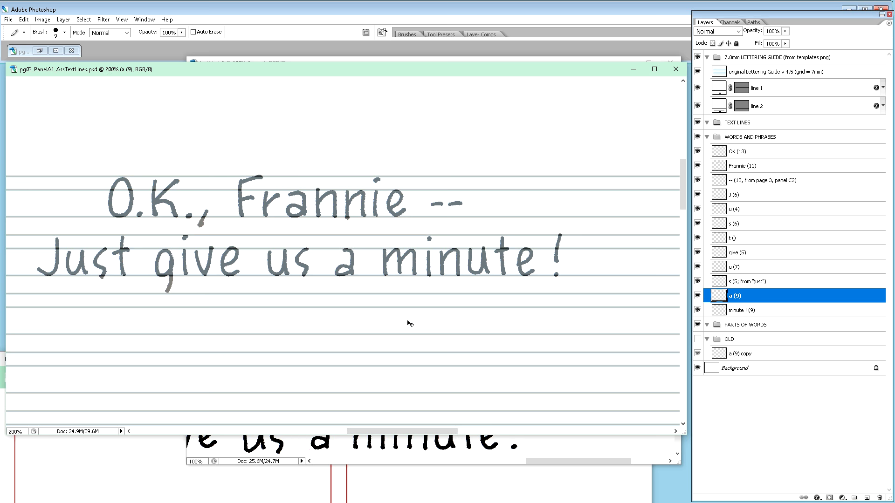
key(ctrl+plus)
key(ctrl+plus)
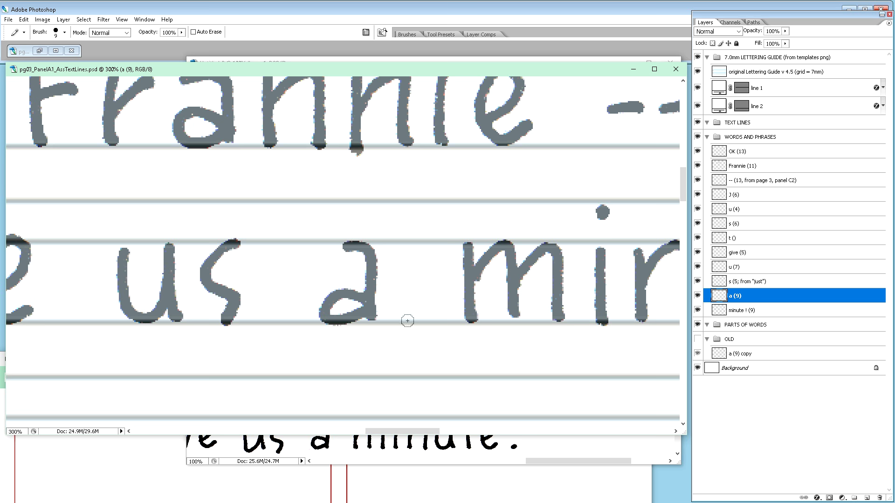
drag(404, 432, 444, 438)
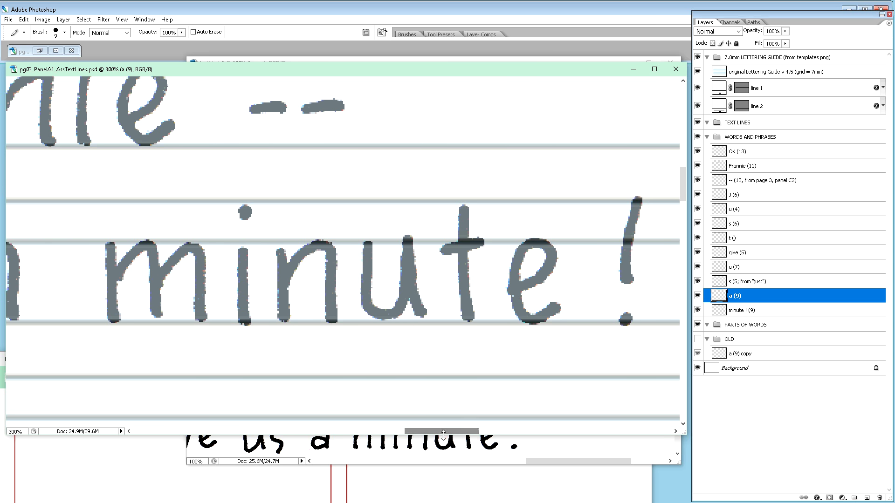
click(743, 310)
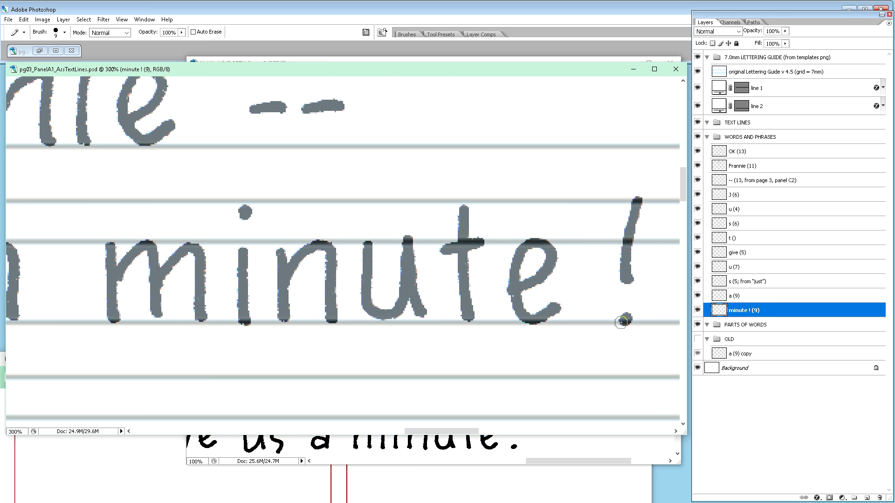
key(v)
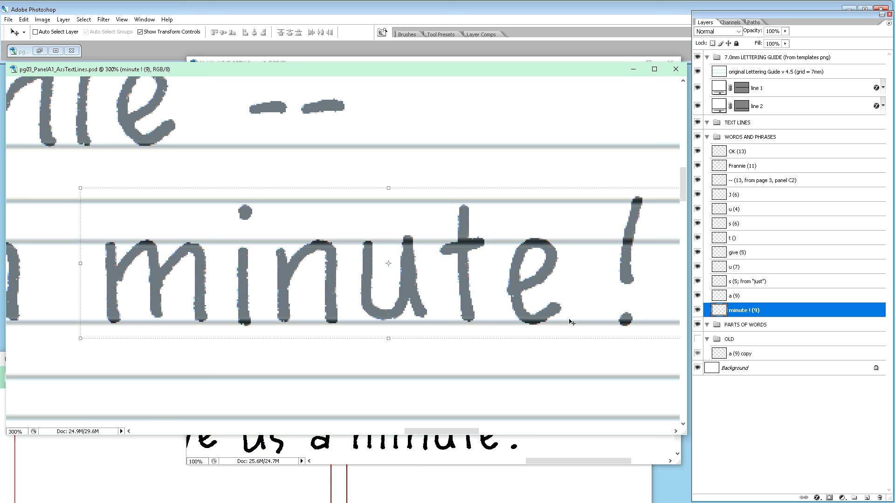
key(Down)
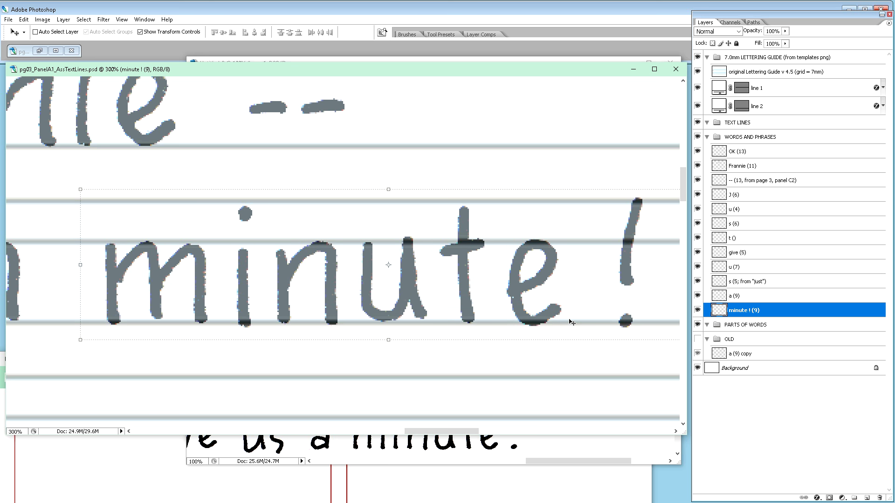
key(Down)
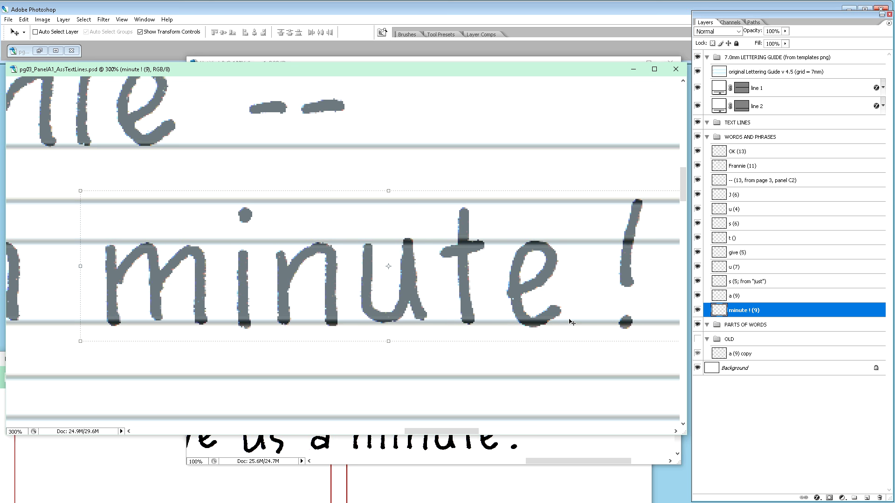
key(Up)
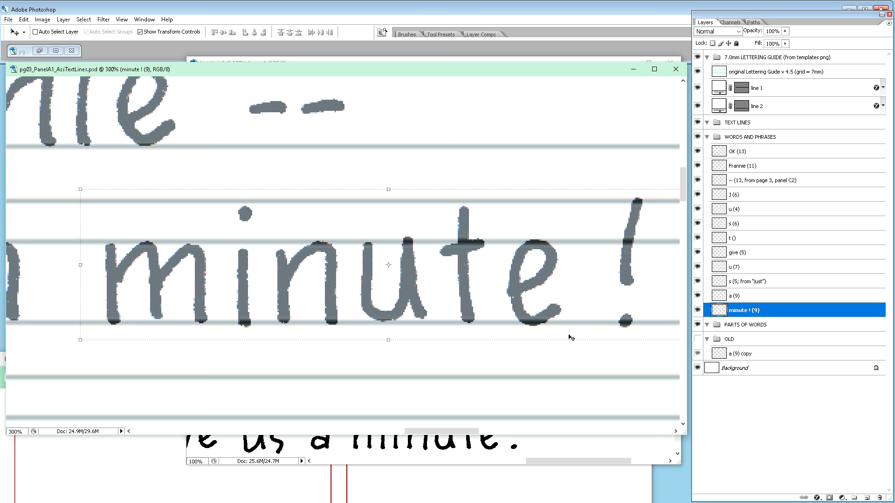
key(ctrl+0)
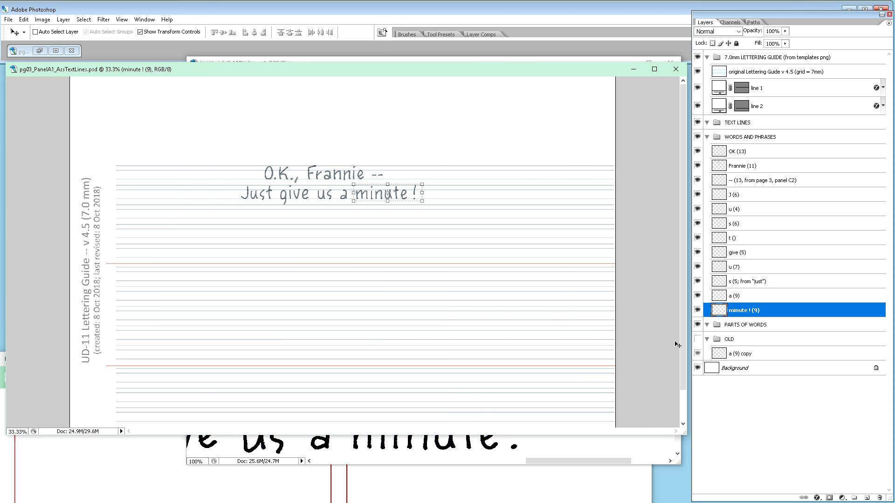
Hide the OLD layer group and nudge 'minute ! (9)' one pixel right, then zoom to 200%.
key(ctrl+plus)
key(ctrl+plus)
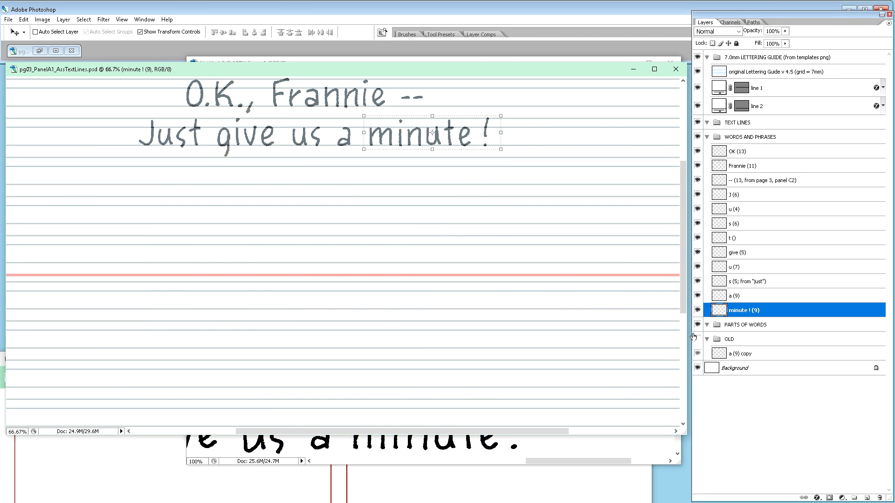
click(696, 337)
scroll(615, 275, up, 3)
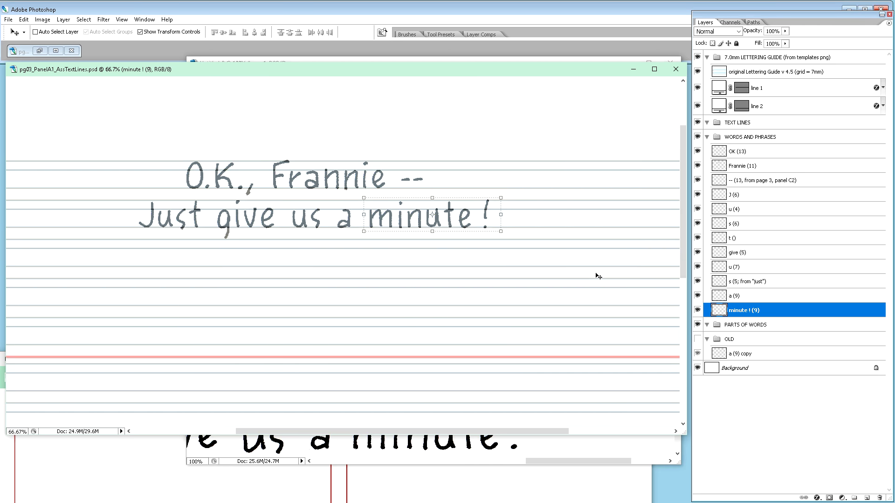
key(Right)
key(Right)
key(Right)
key(Right)
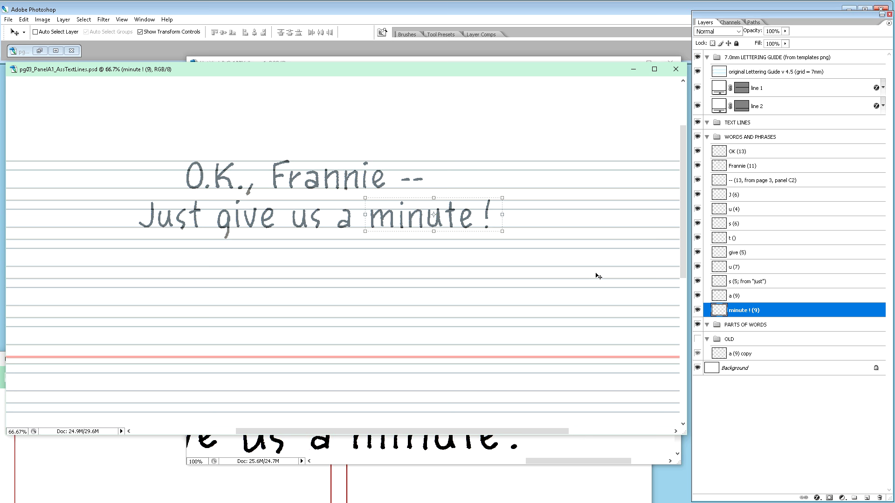
key(ctrl+plus)
key(ctrl+plus)
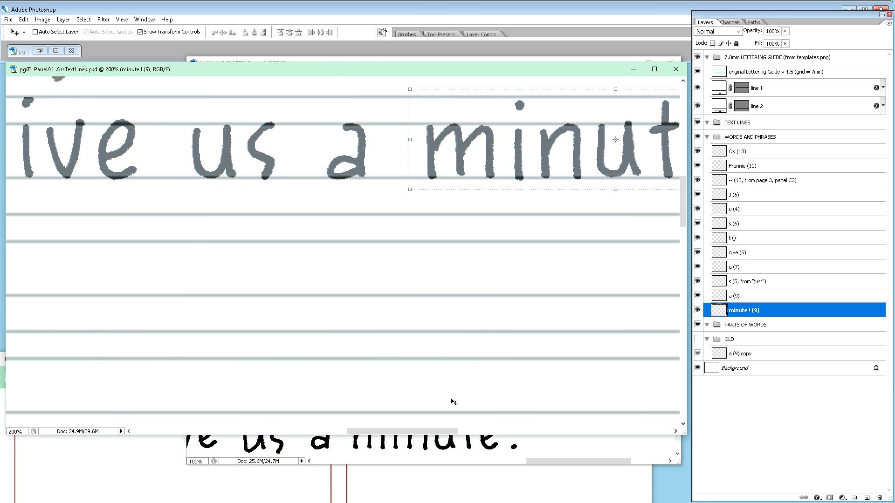
Marquee the 'e !' ending of 'minute !' and copy it onto a new Layer 1.
drag(437, 432, 471, 431)
scroll(484, 308, up, 3)
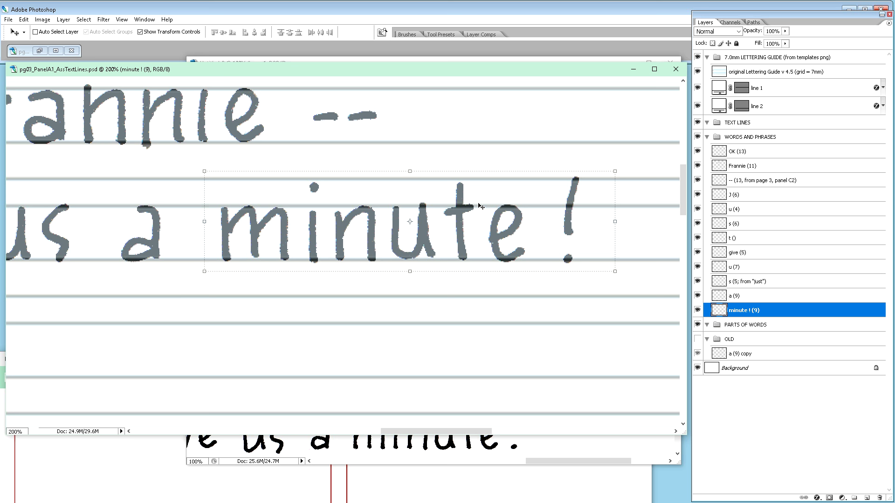
key(m)
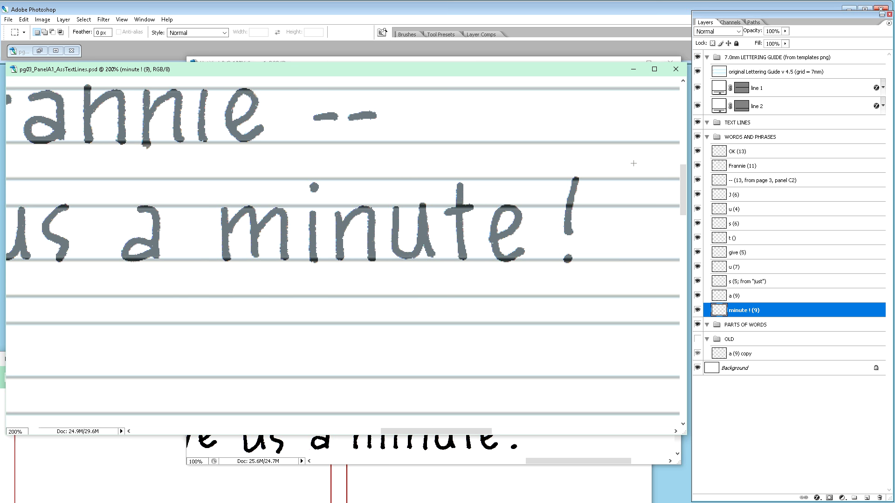
drag(633, 162, 498, 273)
drag(604, 286, 485, 153)
key(ctrl+j)
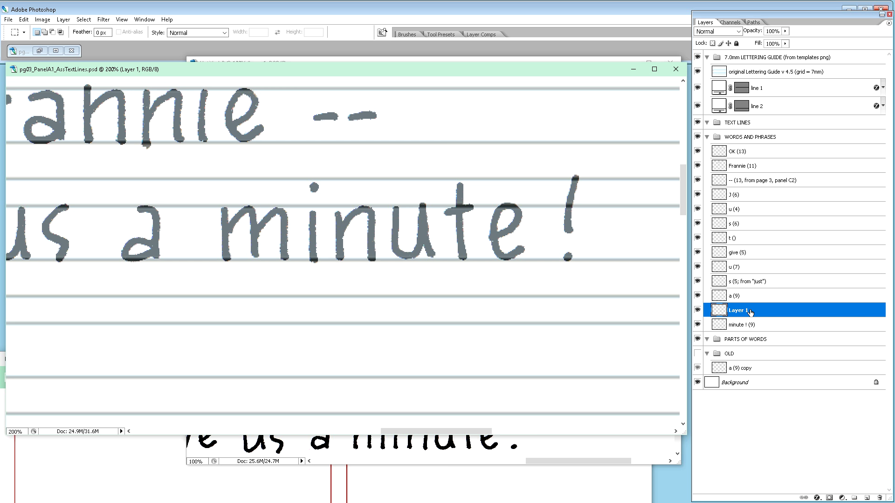
Set the copied 'e !' to 50% opacity and nudge it left and right against the original.
key(5)
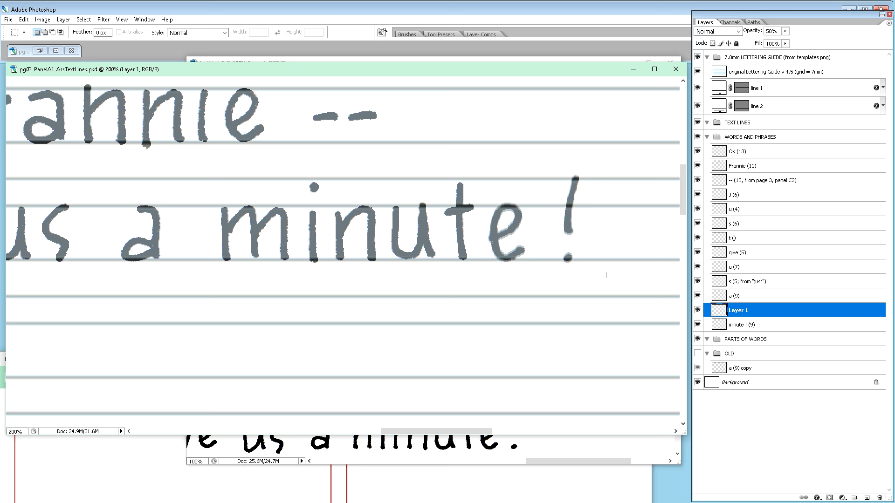
key(v)
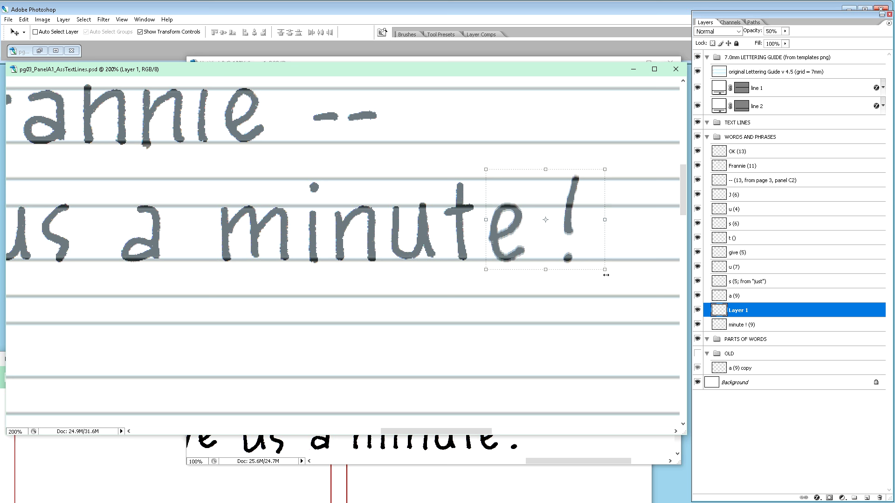
key(shift+Left)
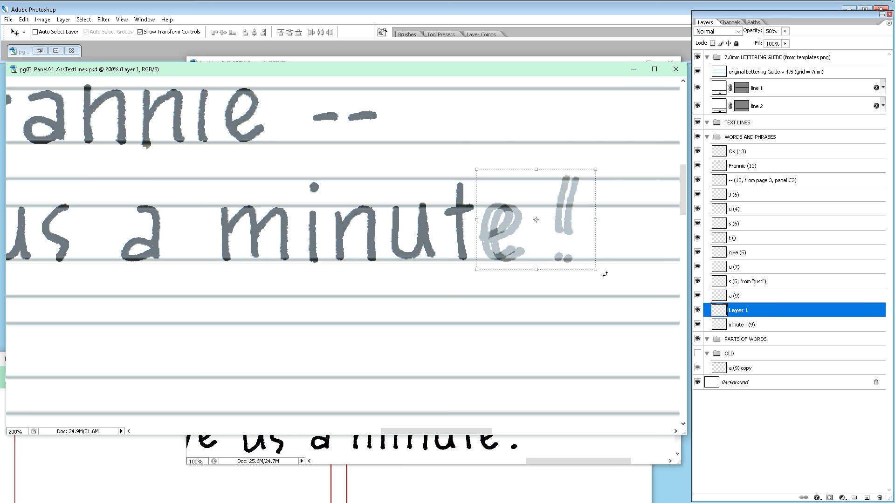
key(shift+Right)
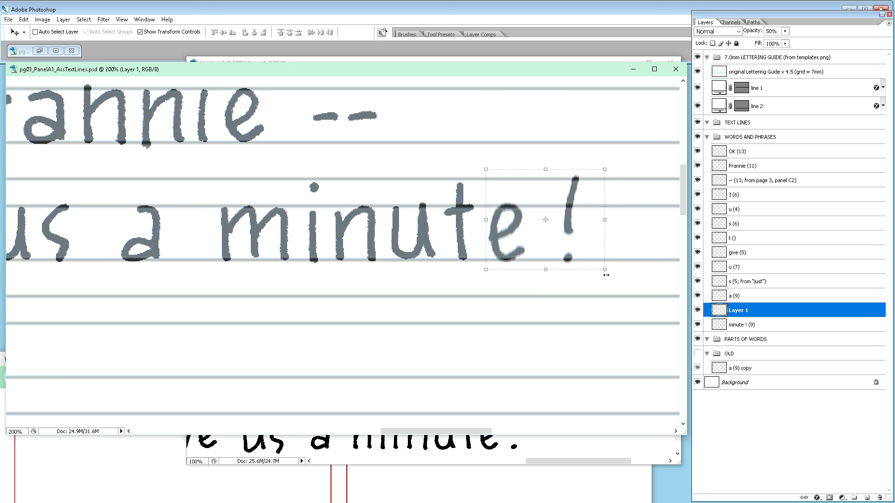
key(shift+Left)
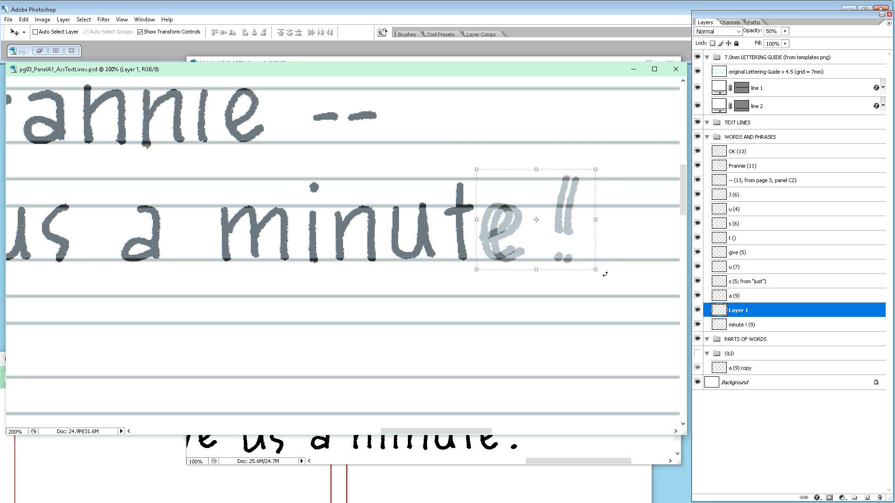
key(Left)
key(Left)
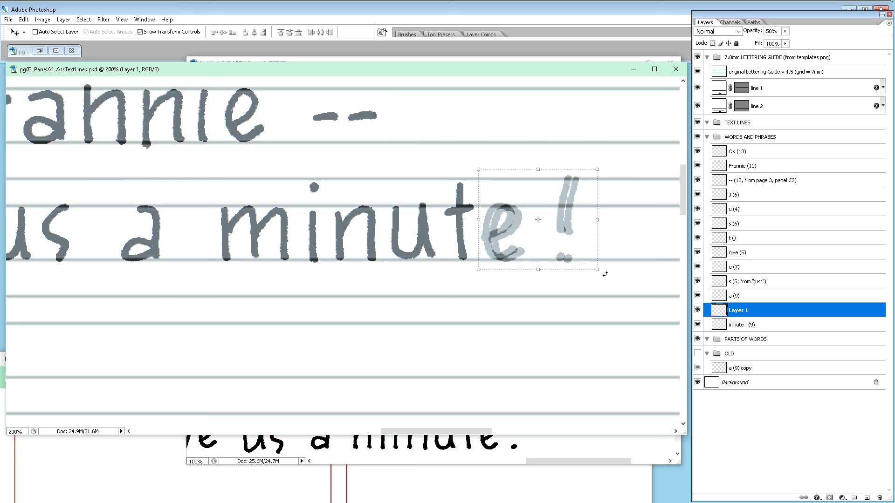
key(Right)
key(Right)
key(Right)
key(Right)
key(Right)
Fine-tune the copy slightly left of the original 'e !', then restore 100% opacity.
key(Down)
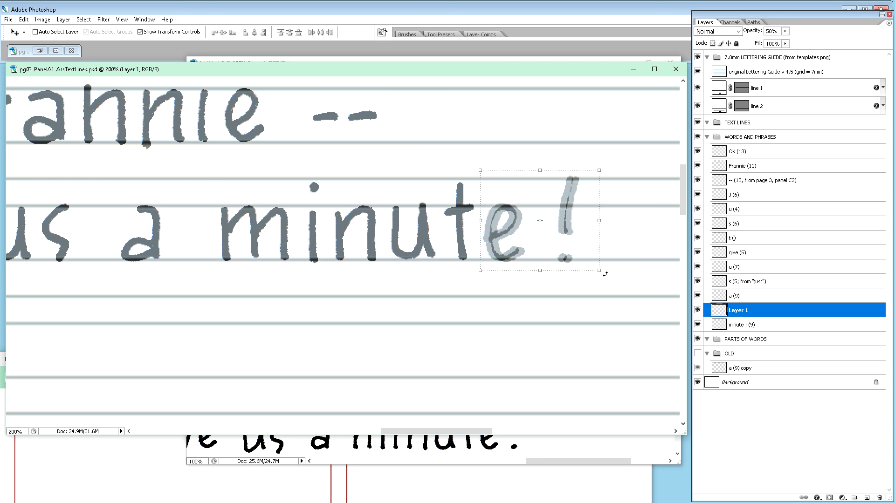
key(Down)
key(Up)
key(Right)
key(Right)
key(Right)
key(Right)
key(Right)
key(Left)
key(Left)
key(Left)
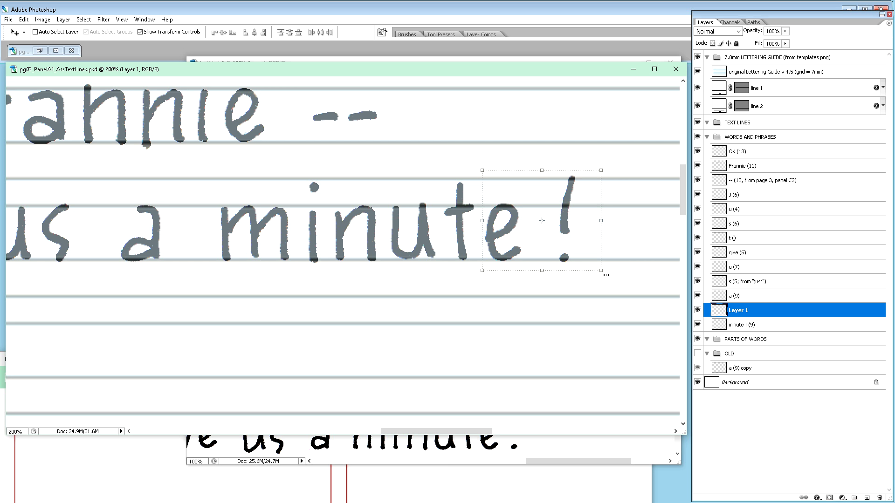
key(Left)
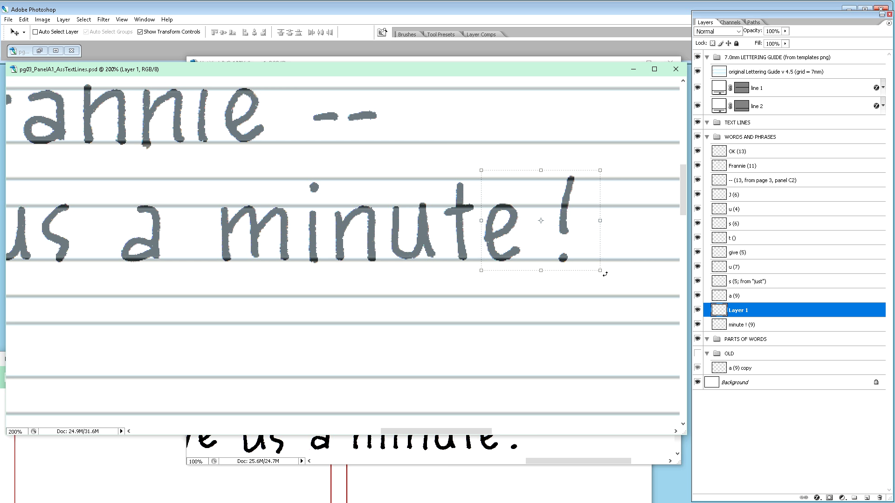
key(5)
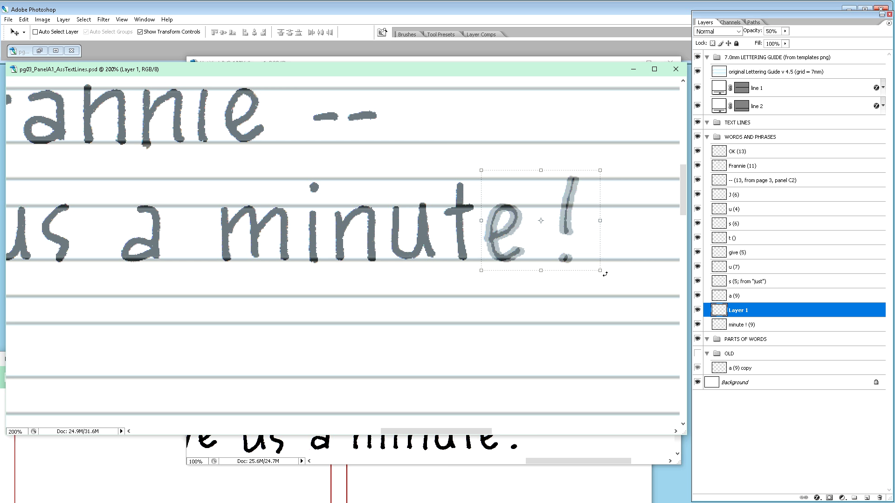
key(0)
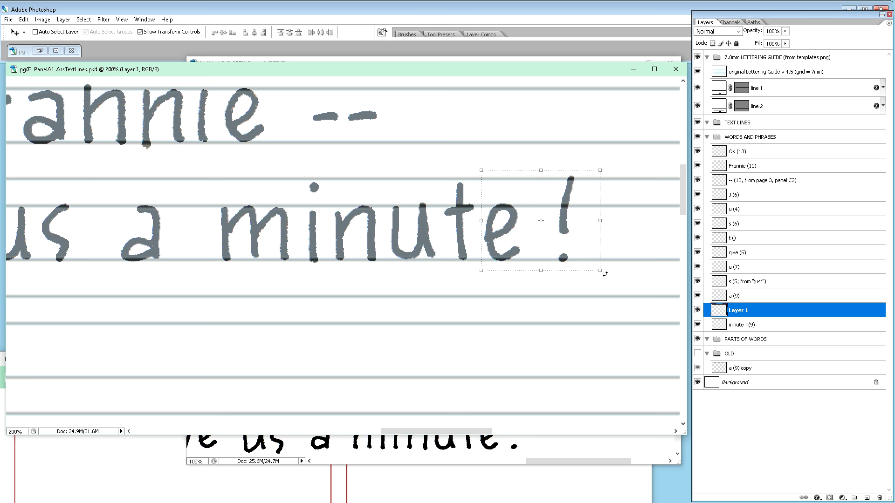
Zoom out to view both dialogue lines, zoom back to 200%, and pick the Rectangular Marquee.
key(ctrl+minus)
key(ctrl+minus)
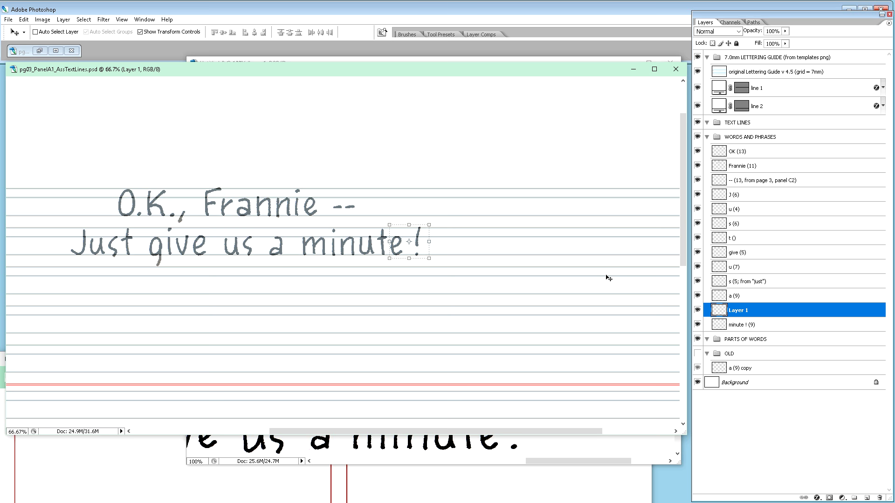
key(ctrl+plus)
key(ctrl+plus)
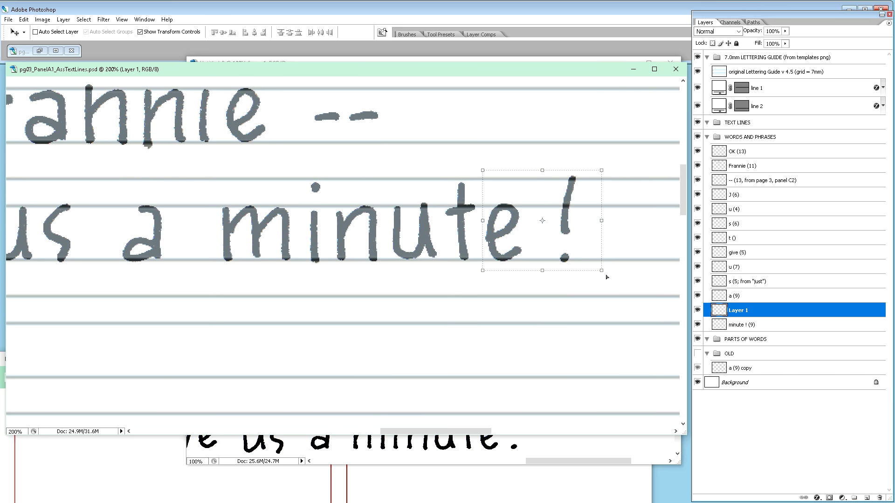
key(m)
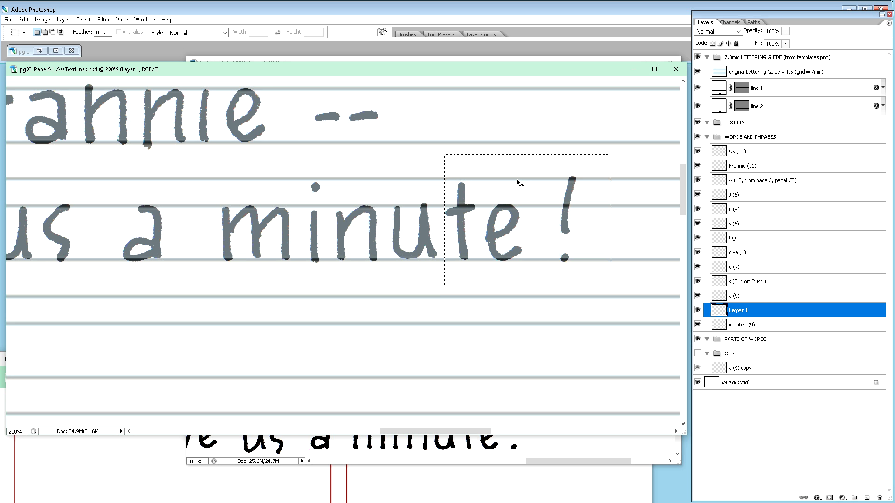
Solo the copied 'e !' layer to inspect it, then show all layers again.
click(738, 326)
click(734, 313)
alt+click(697, 312)
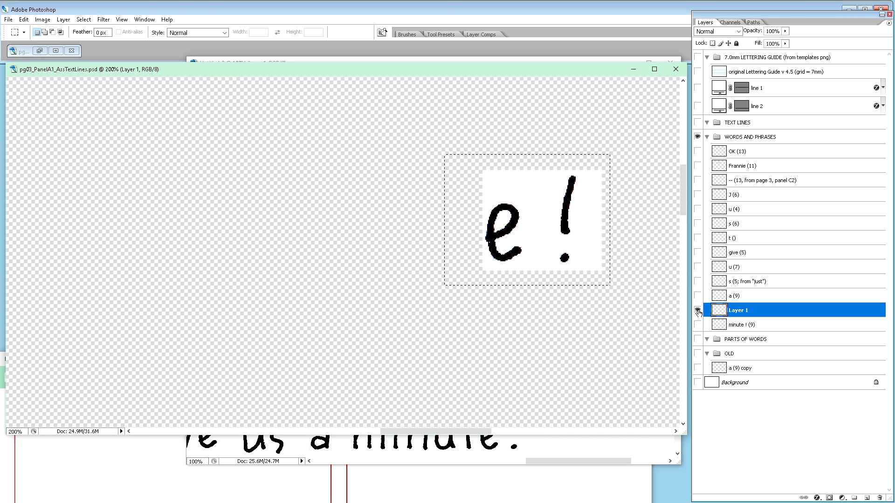
alt+click(697, 311)
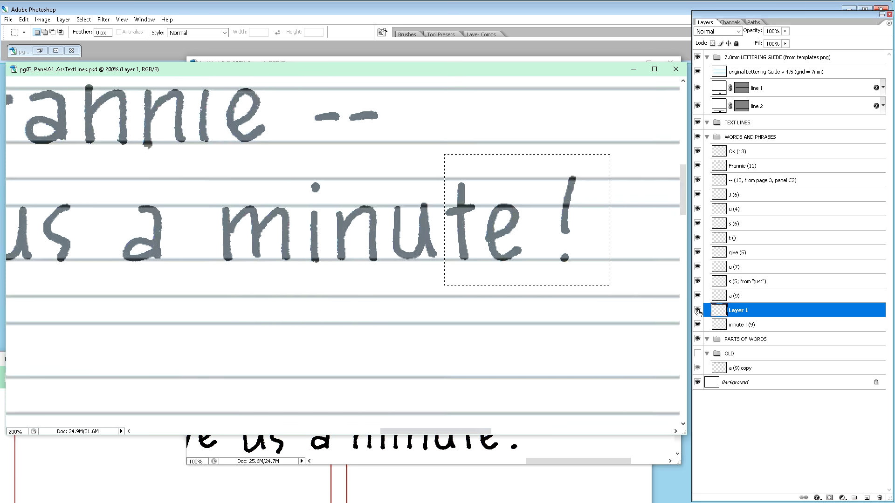
Merge Layer 1 and 'minute ! (9)' into one layer with Ctrl+E.
double_click(743, 325)
key(ctrl+c)
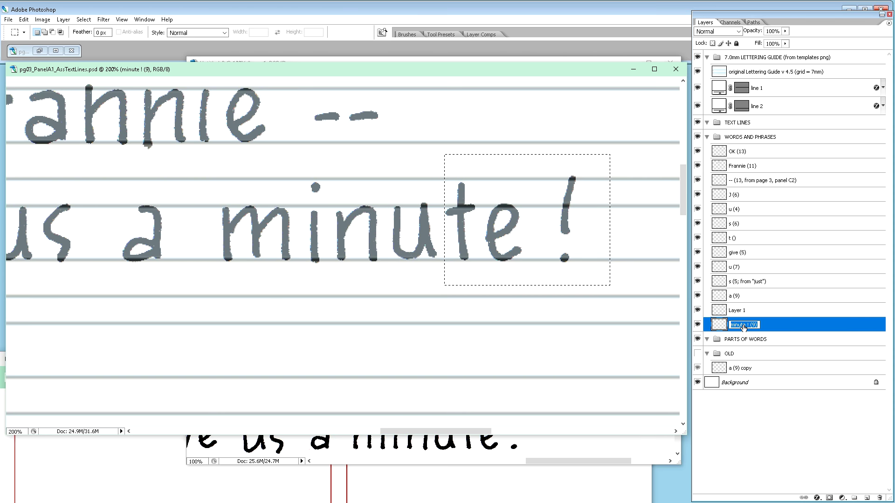
shift+click(740, 311)
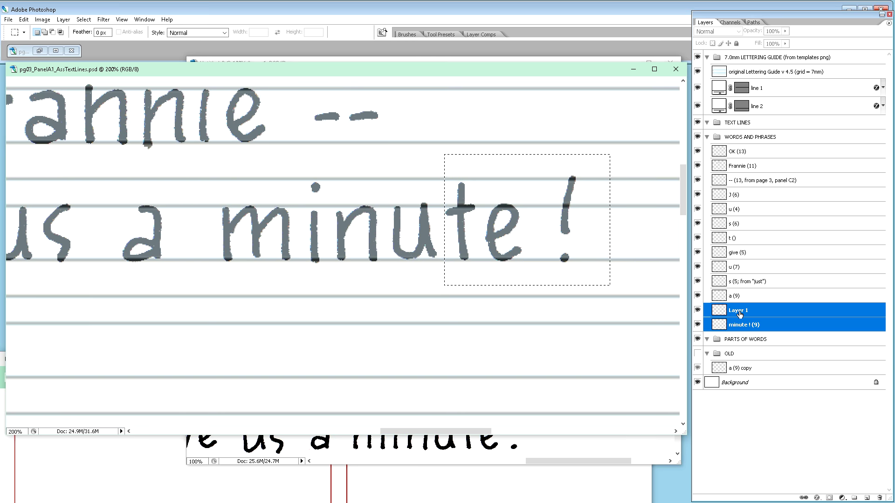
key(ctrl+alt+e)
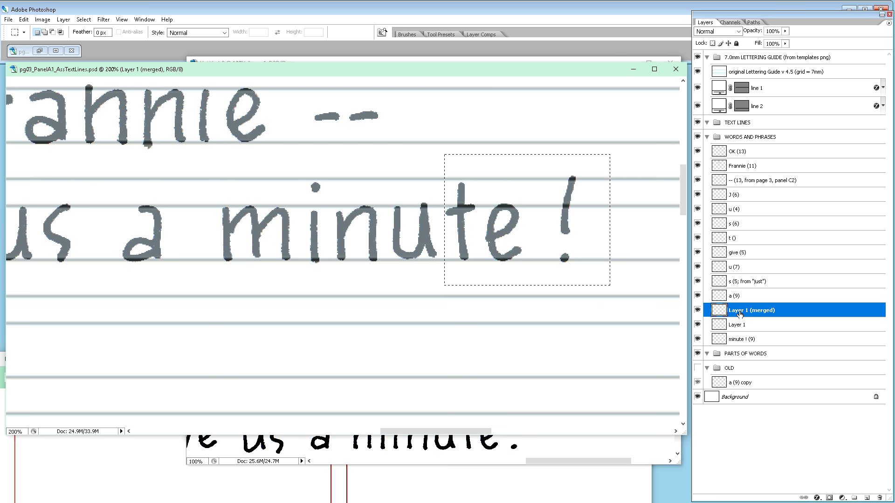
key(ctrl+z)
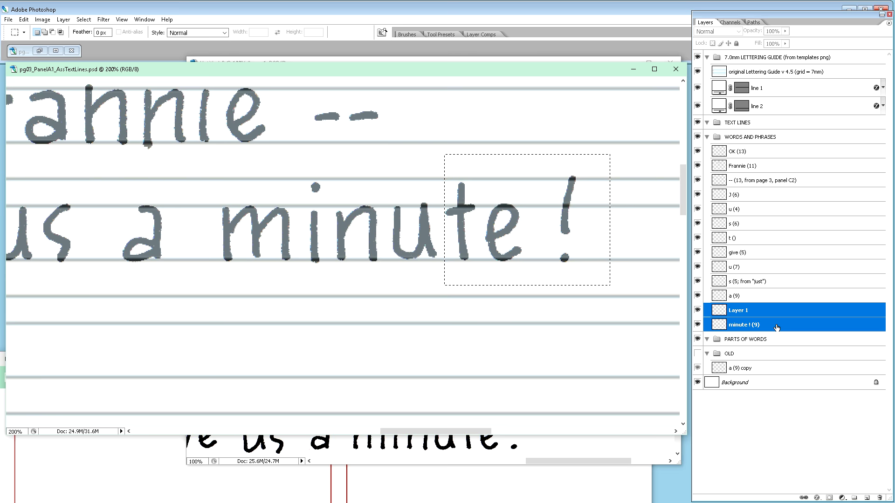
key(ctrl+e)
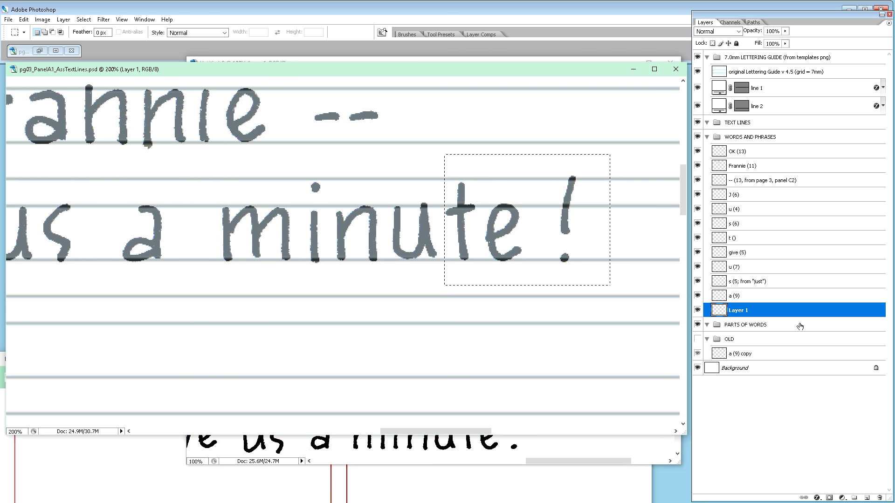
double_click(744, 312)
Name the merged layer 'minute ! (9)' and hide the OLD layer group.
key(ctrl+v)
click(748, 316)
click(697, 339)
Cut the 'te!' strokes onto their own layer at 50% opacity and nudge them left.
key(ctrl+shift+j)
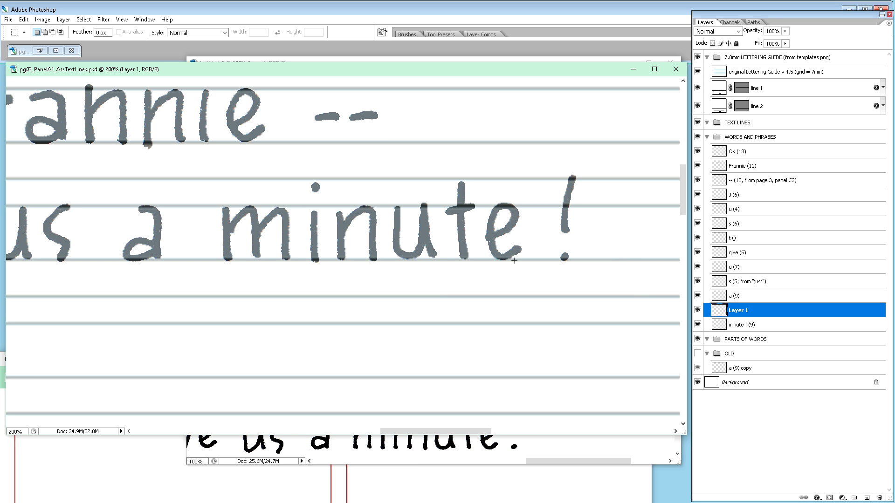
key(5)
key(v)
key(shift+Left)
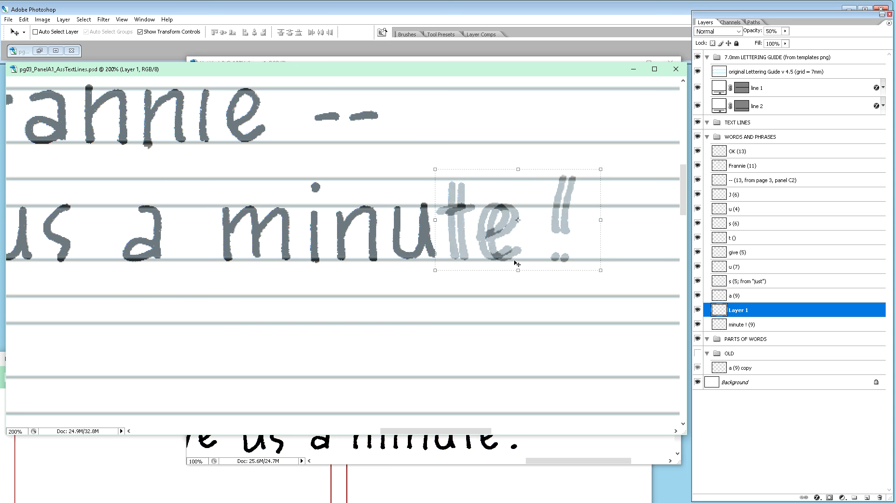
key(shift+Right)
key(Left)
key(Left)
key(Left)
key(Left)
key(Left)
key(Right)
key(Right)
key(Right)
key(Right)
key(Right)
key(Left)
key(Left)
key(Left)
key(Left)
key(Left)
key(Right)
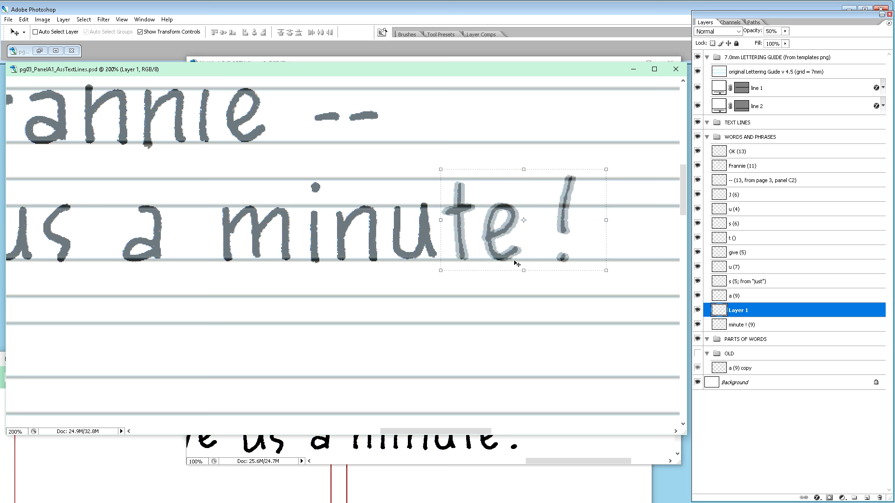
Check the 'te!' alignment at 50%, restore 100% opacity, and zoom out to the full dialogue.
key(0)
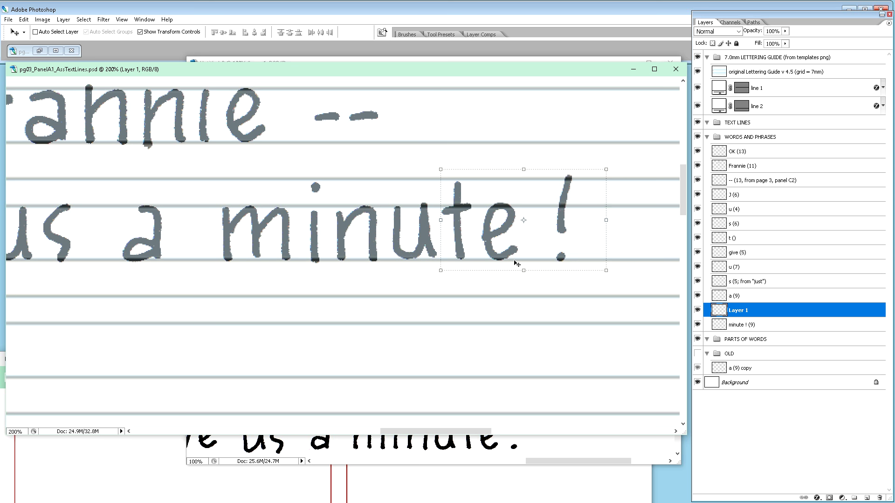
key(5)
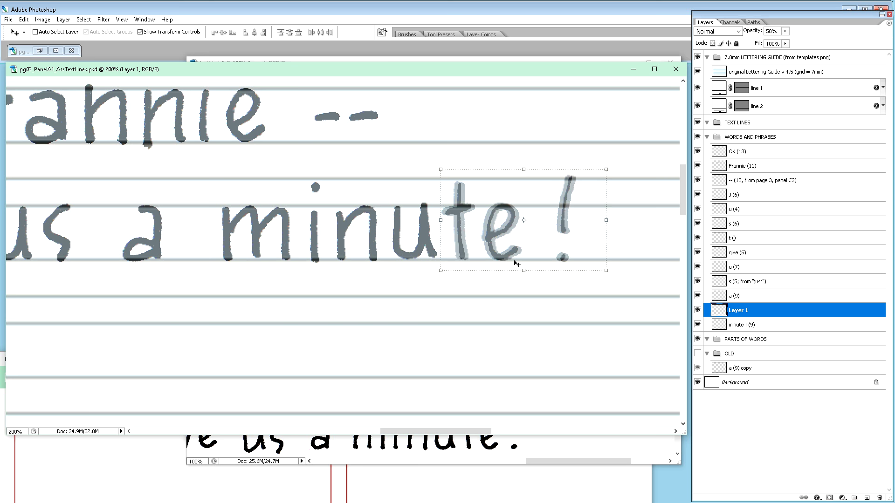
key(0)
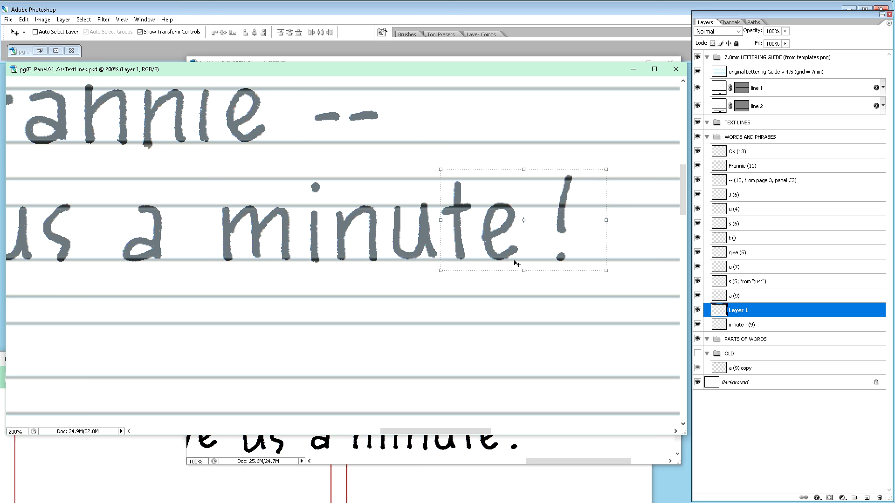
key(ctrl+minus)
key(ctrl+minus)
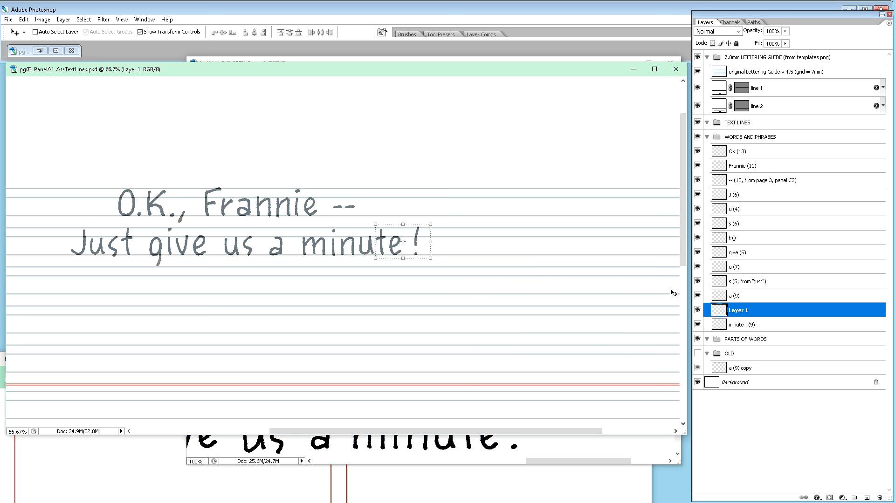
Merge the 'te!' Layer 1 into 'minute ! (9)' and keep the name 'minute ! (9)'.
double_click(735, 325)
key(ctrl+c)
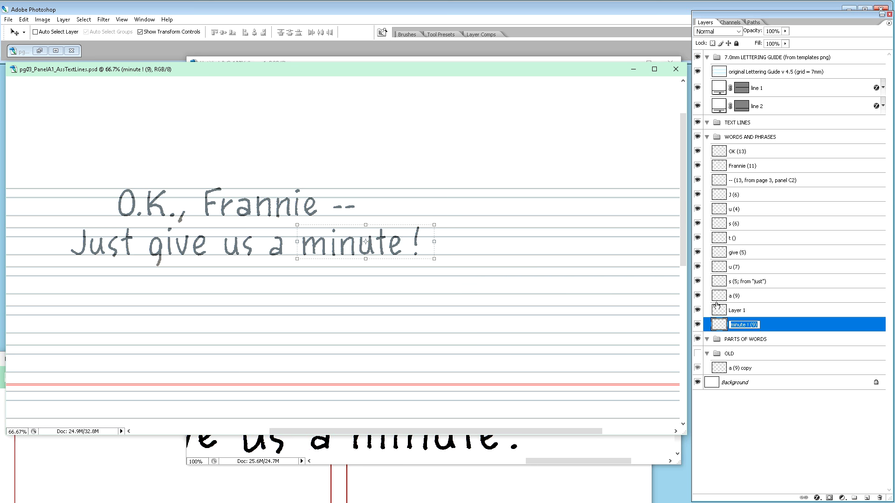
shift+click(739, 311)
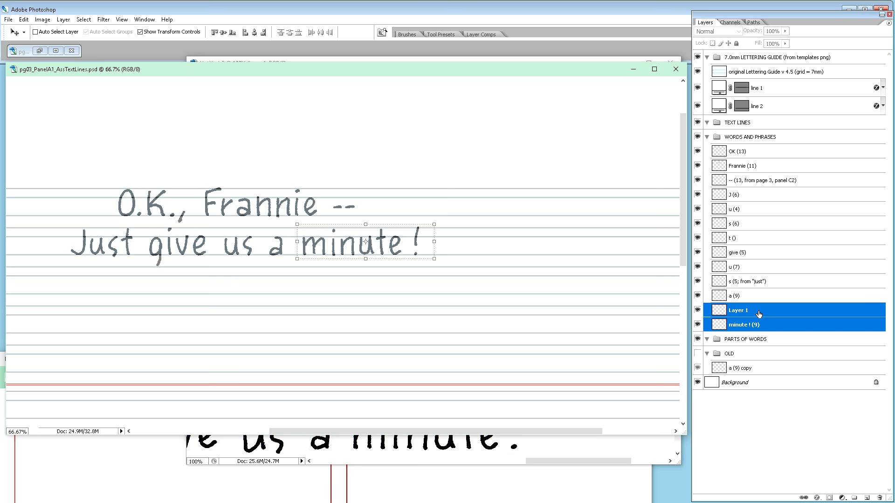
key(ctrl+e)
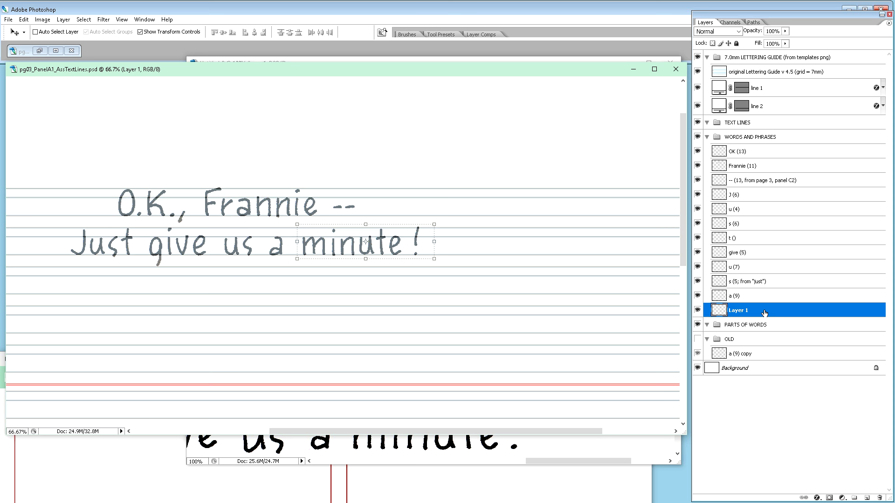
double_click(739, 311)
key(ctrl+v)
key(Return)
Select the second-line word layers, nudge them left, and marquee the width of 'O.K., Frannie --'.
shift+click(766, 204)
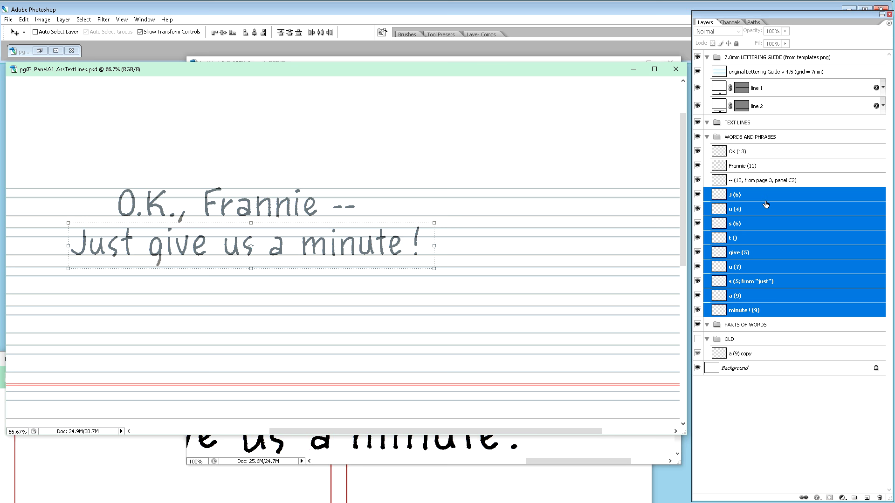
key(shift+Left)
key(shift+Left)
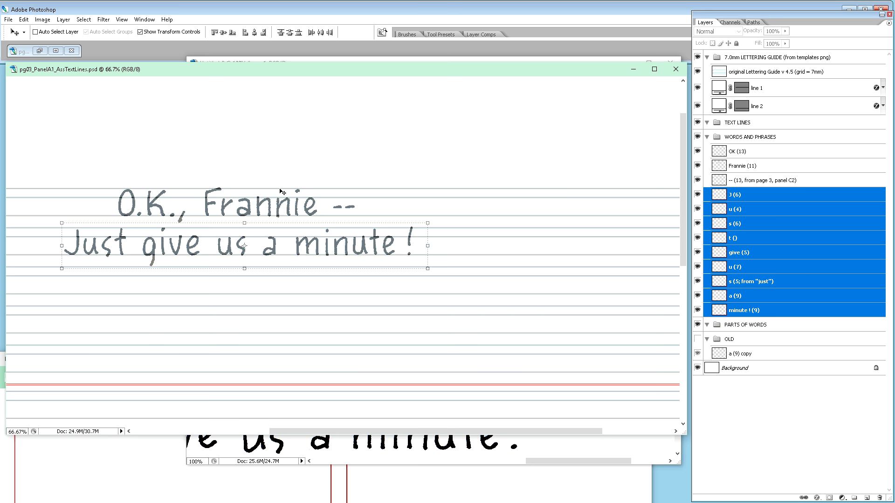
key(m)
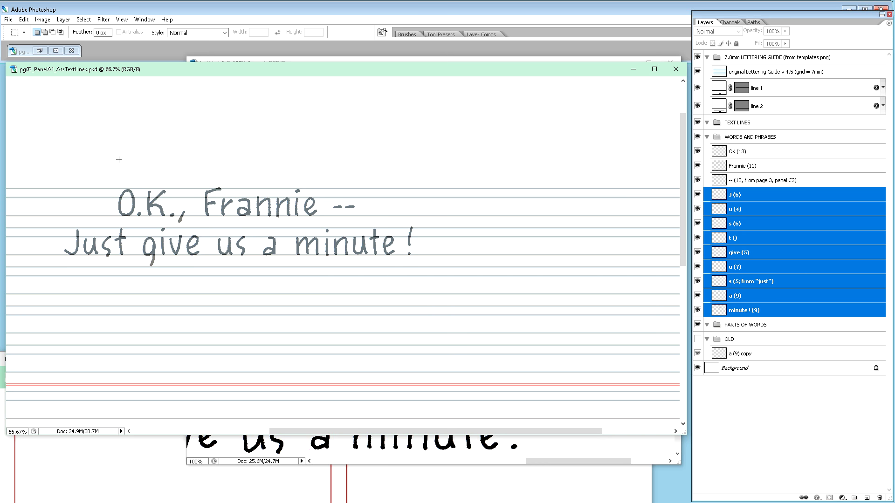
drag(198, 238, 355, 224)
Select layers J (6) through 'minute ! (9)', deselect, and shift the line left twice.
click(755, 200)
click(755, 200)
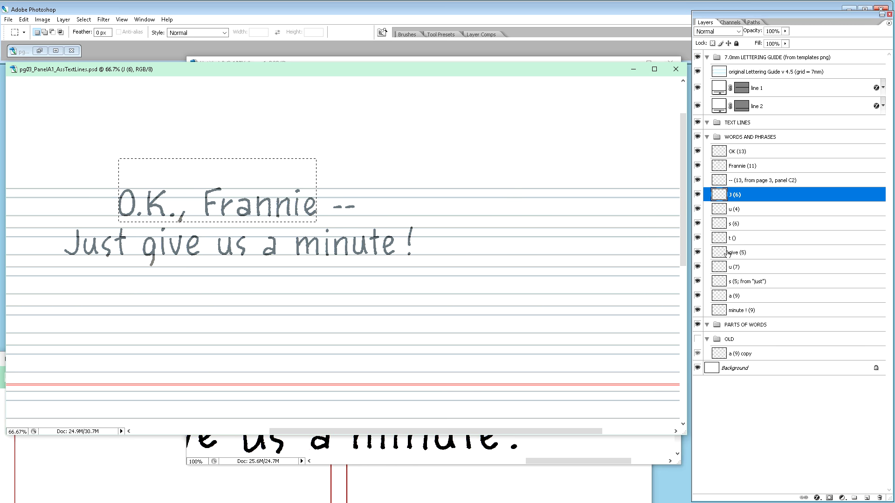
shift+click(757, 311)
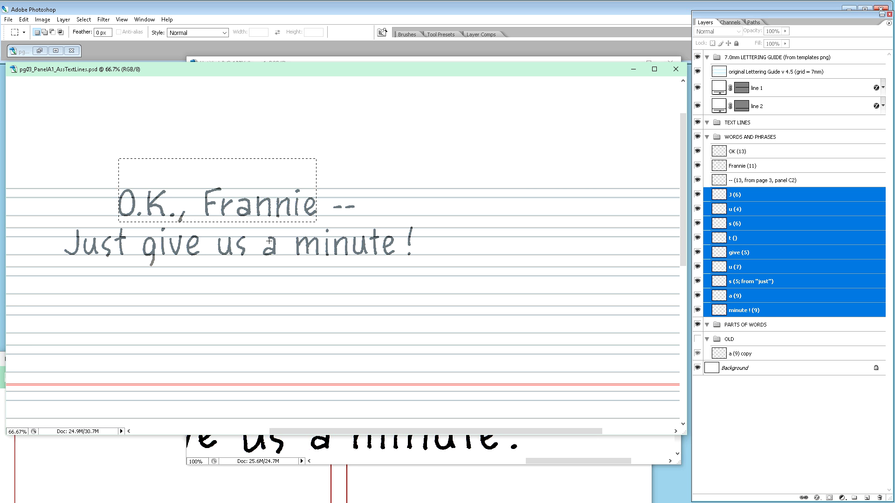
key(ctrl+d)
key(v)
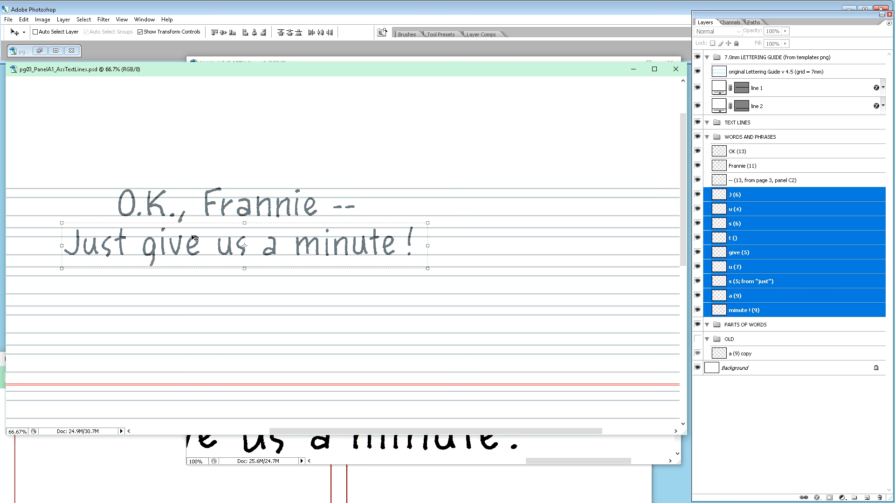
key(shift+Left)
key(shift+Left)
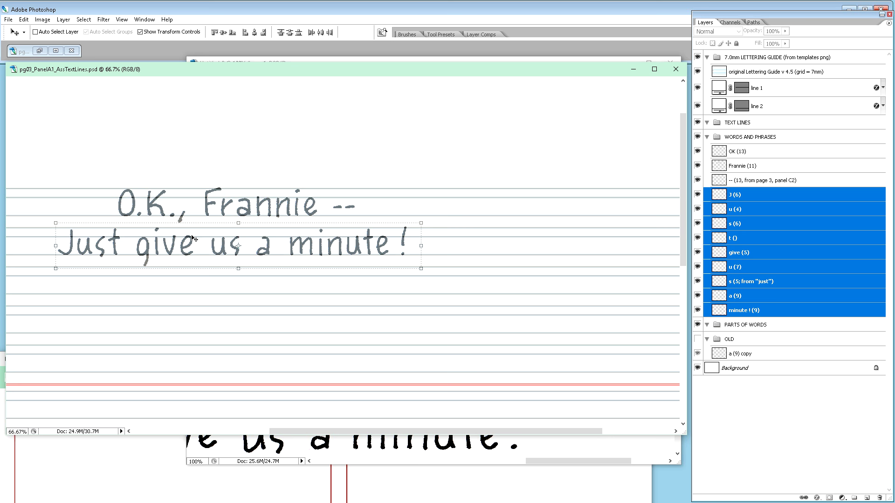
key(shift+Left)
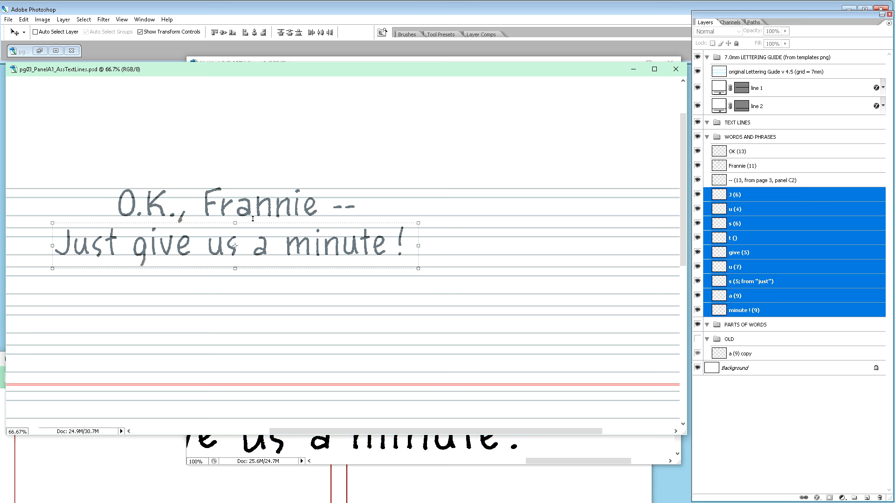
key(ctrl+minus)
key(ctrl+minus)
key(ctrl+minus)
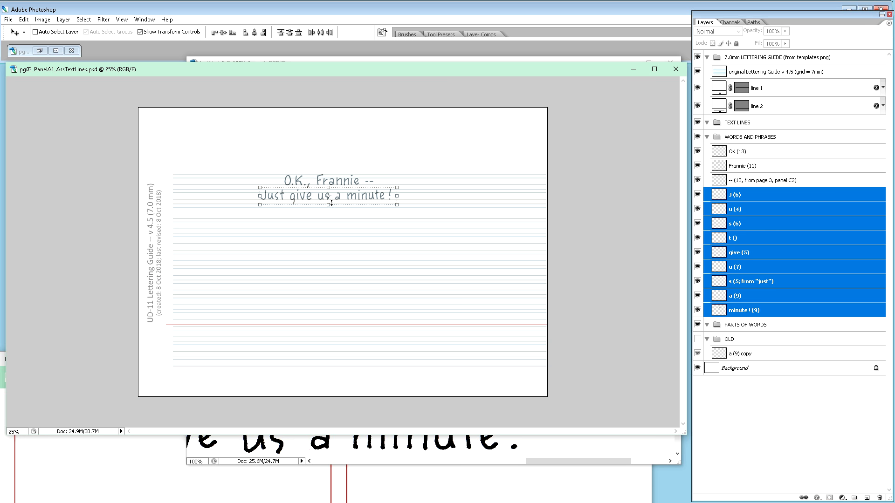
Nudge the second line further left, checking centring with the '--' layer hidden at 50% zoom.
key(shift+Left)
key(shift+Left)
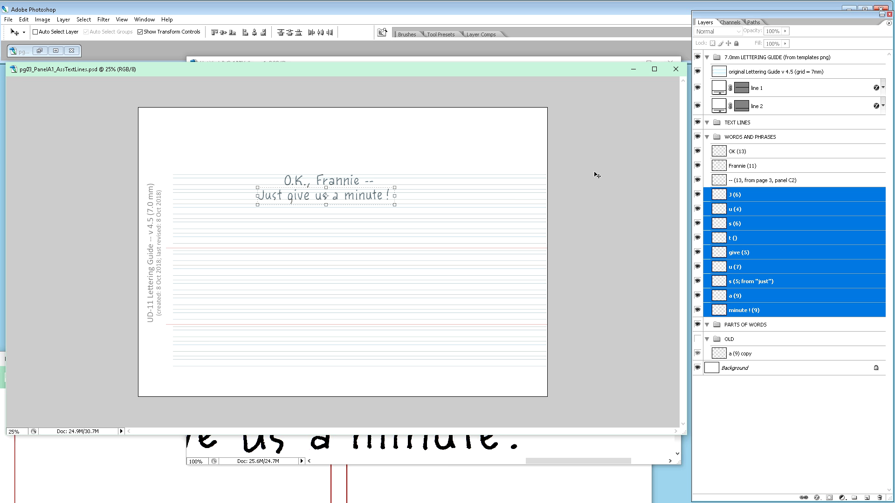
click(697, 181)
key(ctrl+plus)
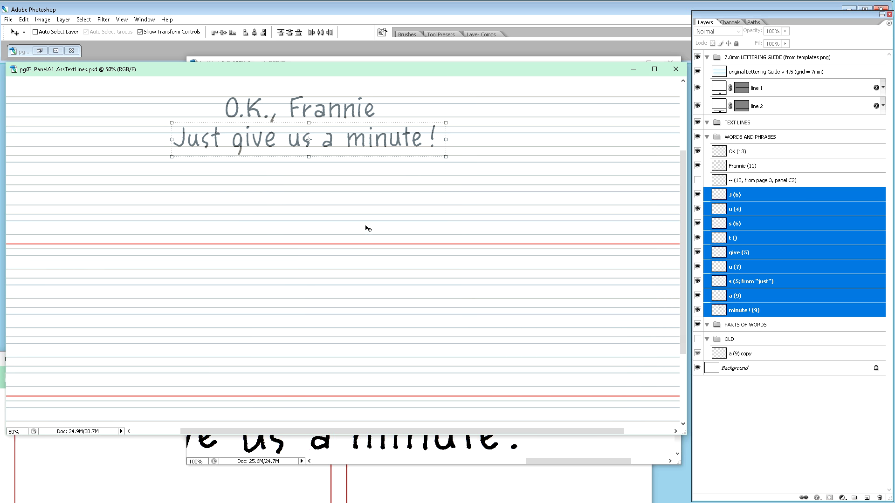
scroll(368, 228, up, 3)
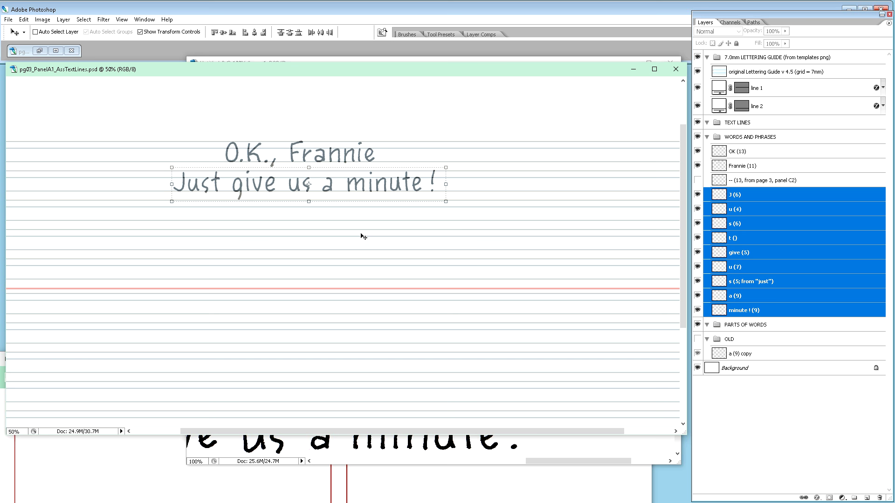
key(Left)
key(Left)
key(Left)
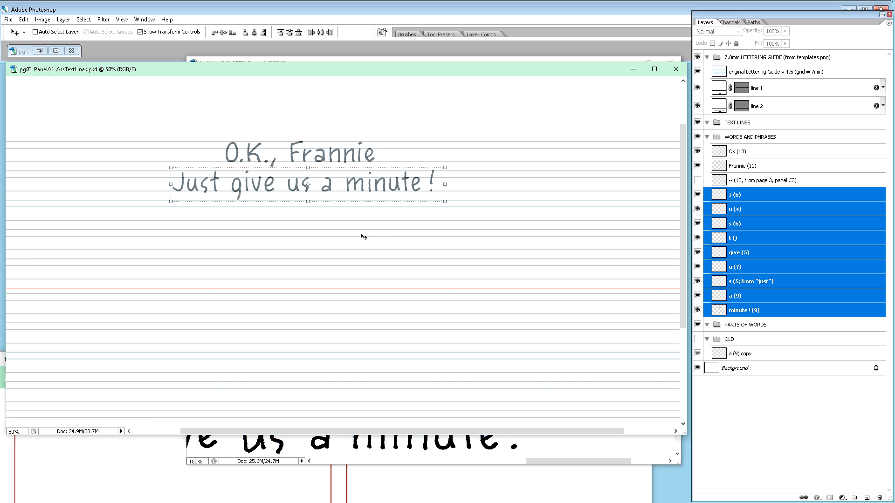
click(697, 181)
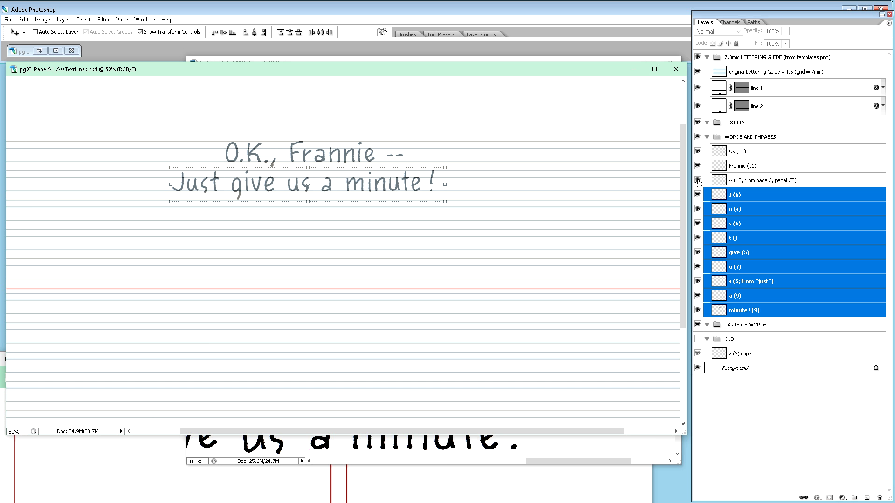
Check the -- dash layer's visibility, then nudge the second line's words right.
click(697, 180)
click(697, 180)
key(shift+Right)
key(shift+Right)
key(shift+Right)
key(shift+Right)
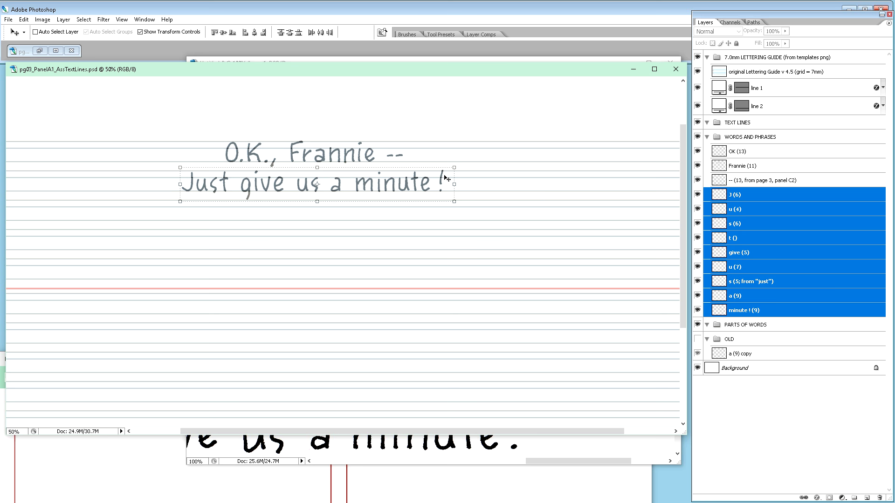
Draw a small marquee just after Frannie -- and try copying it, dismissing the multiple-layers errors.
key(m)
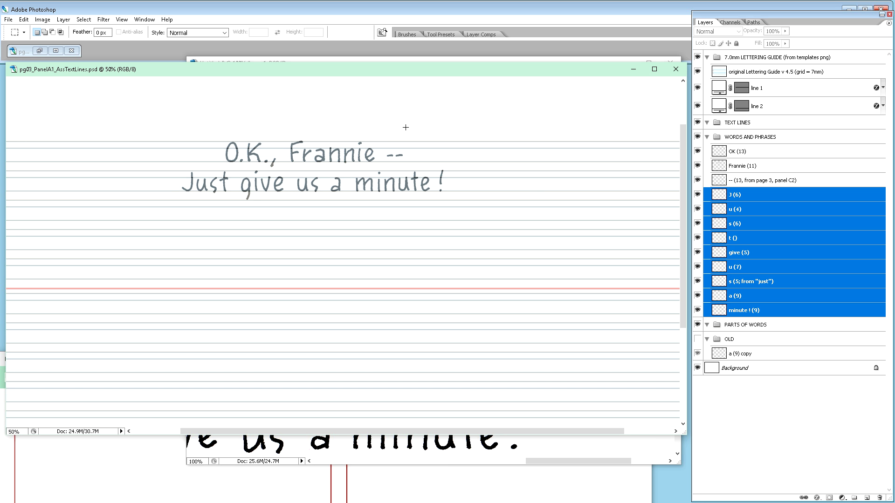
drag(436, 172, 441, 169)
key(ctrl+c)
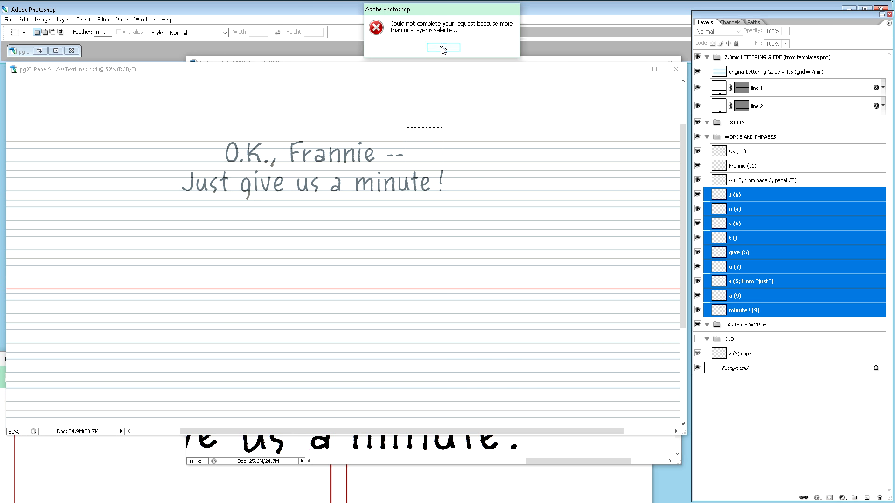
click(443, 48)
key(ctrl+c)
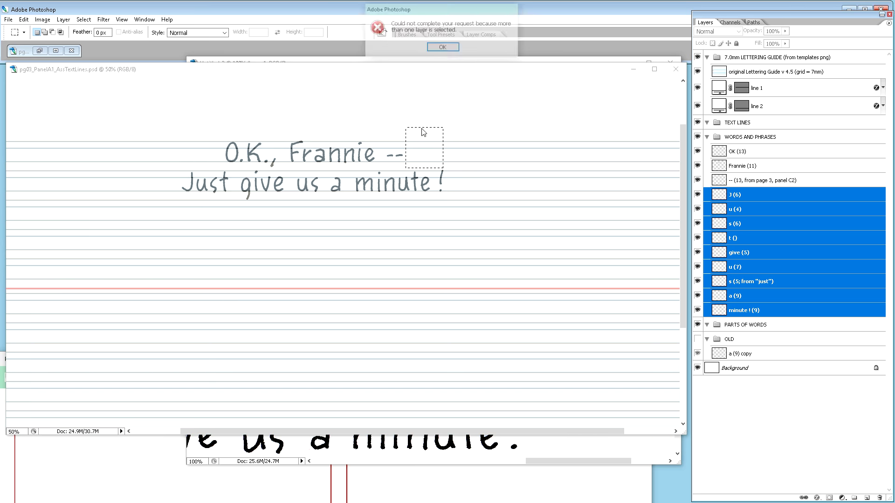
click(443, 48)
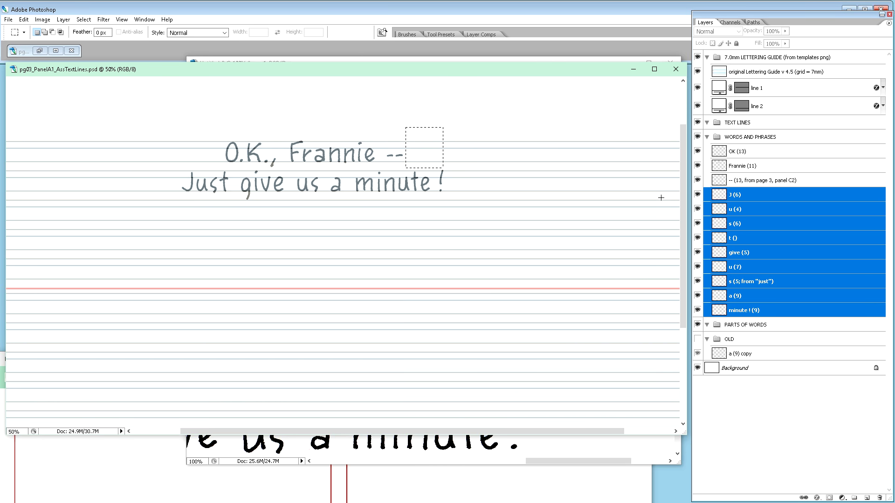
Select the -- layer, move and clear the leftover marquee, and zoom out to the whole page.
click(754, 184)
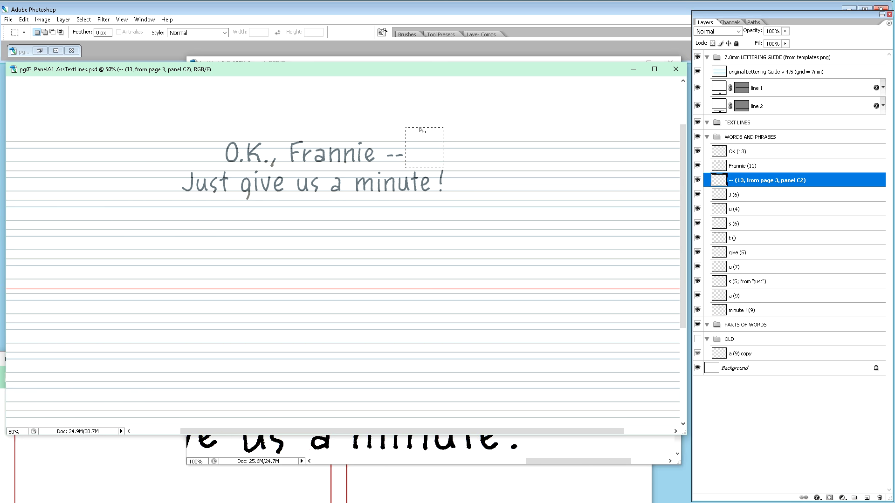
drag(271, 141, 420, 130)
click(464, 127)
key(ctrl+minus)
key(ctrl+minus)
key(ctrl+minus)
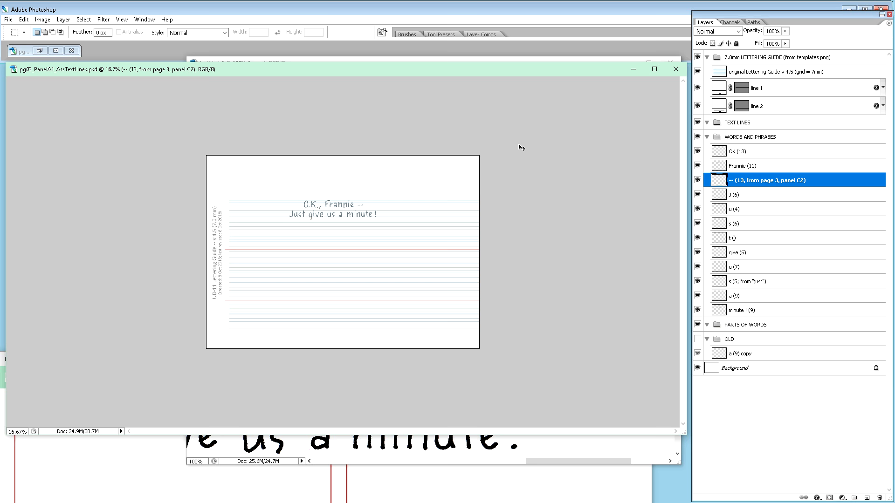
key(ctrl+plus)
key(ctrl+plus)
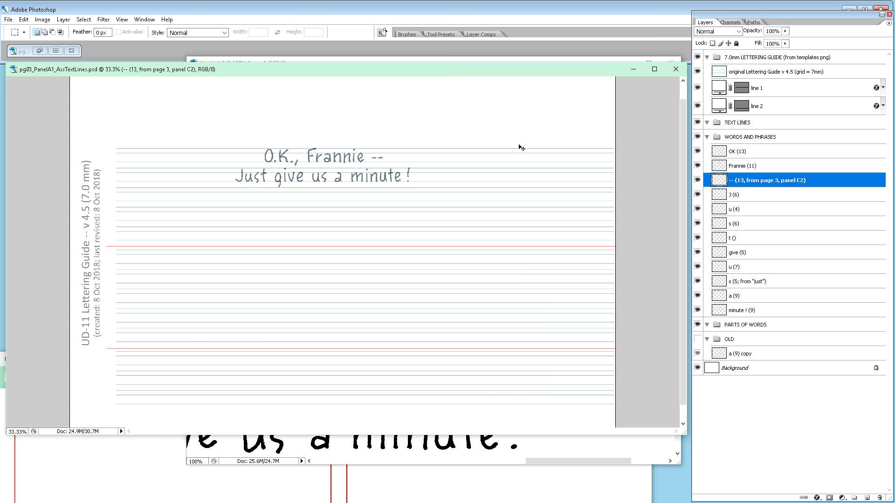
key(ctrl+plus)
scroll(487, 207, up, 4)
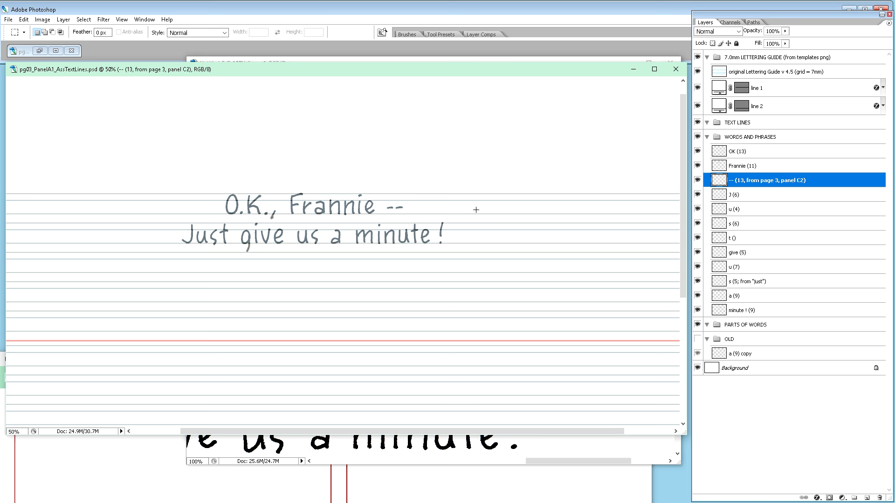
key(ctrl+minus)
key(ctrl+minus)
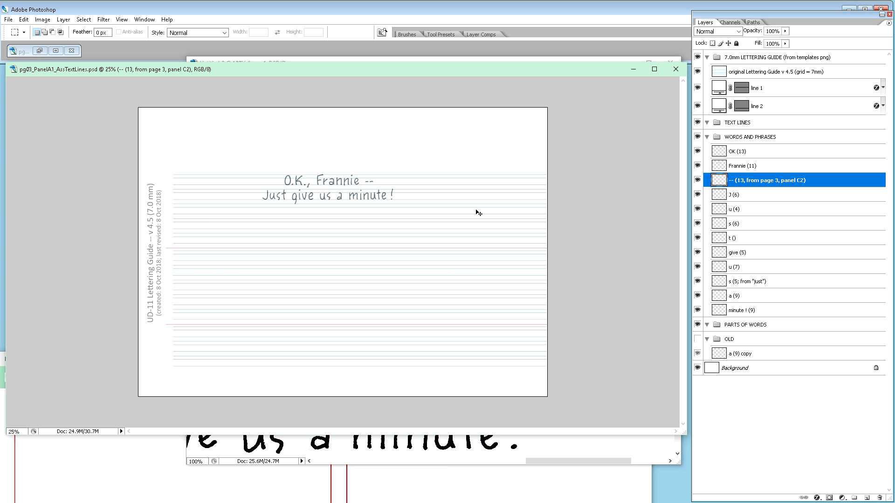
Merge a copy of the OK, Frannie and -- layers into TEXT LINES as LINE 1.
click(761, 153)
click(762, 180)
click(763, 153)
shift+click(773, 181)
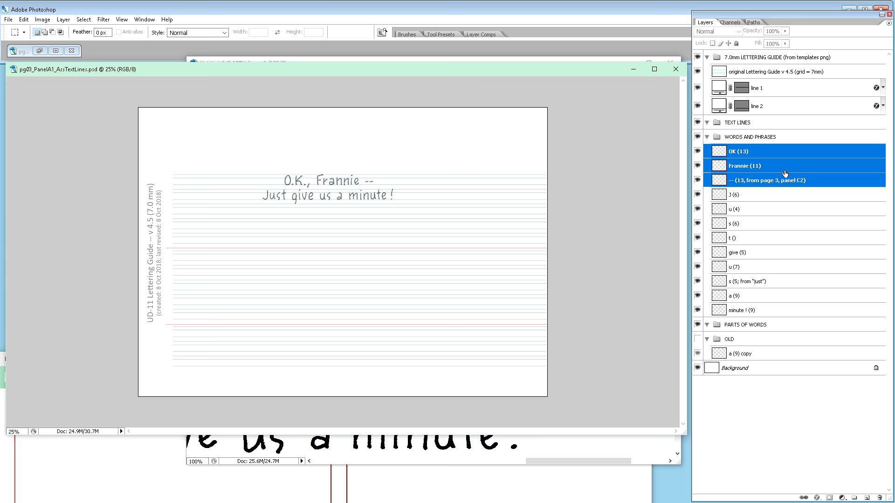
key(ctrl+alt+e)
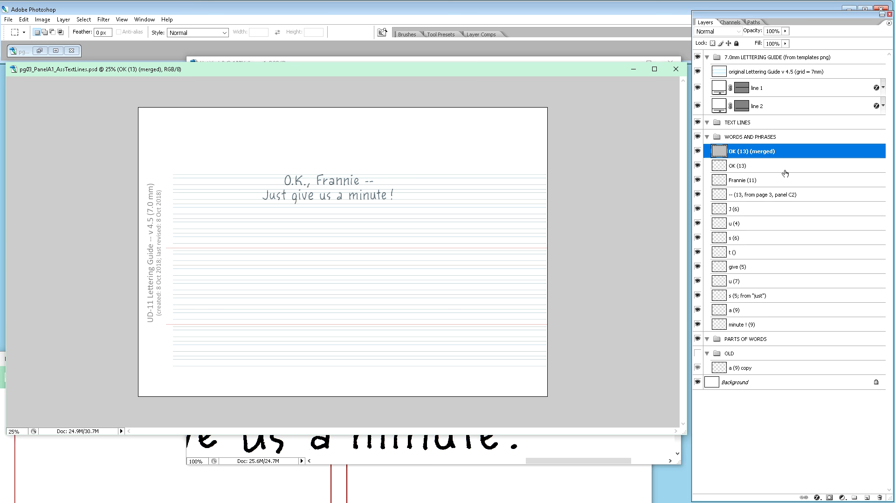
drag(761, 159, 756, 122)
double_click(752, 137)
text(LINE 1)
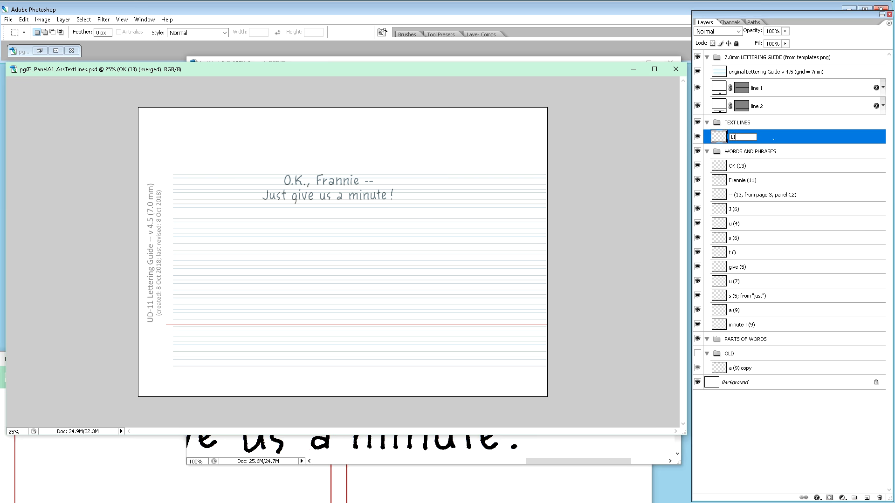
key(Return)
Merge the J through minute ! layers into 'line 2' and rename LINE 1 to 'line 1'.
click(751, 210)
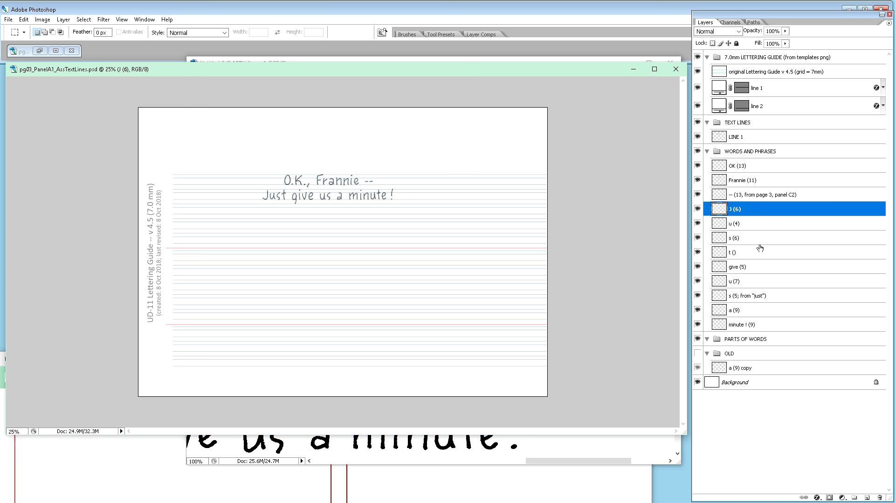
shift+click(751, 326)
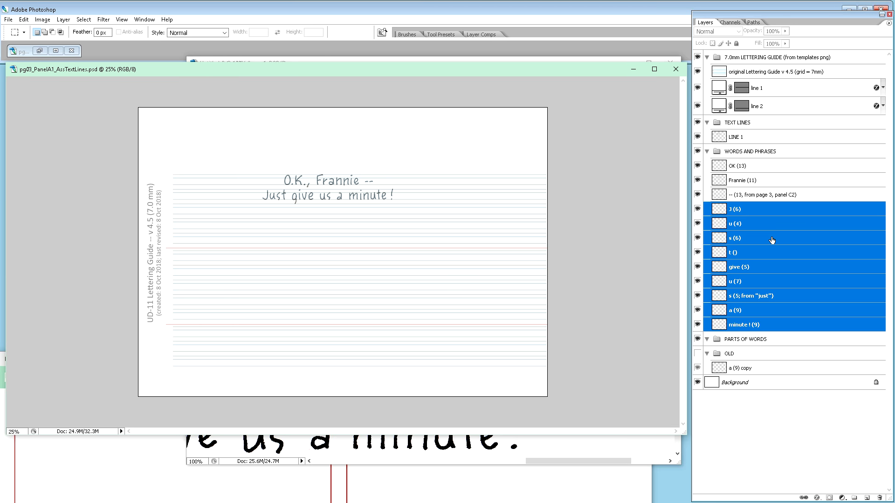
key(ctrl+alt+e)
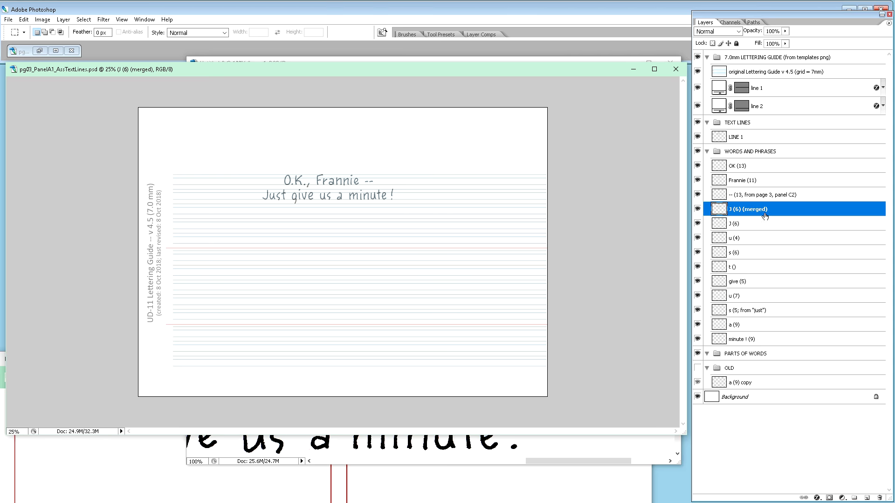
drag(747, 211, 748, 145)
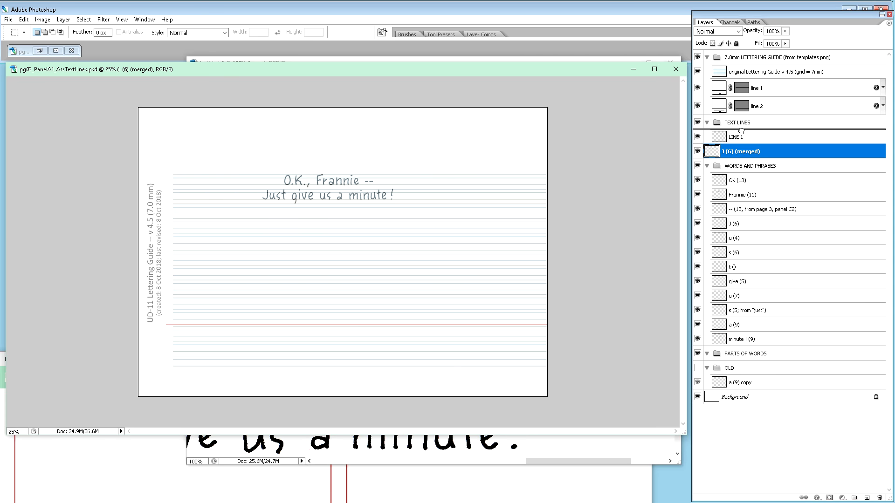
double_click(755, 152)
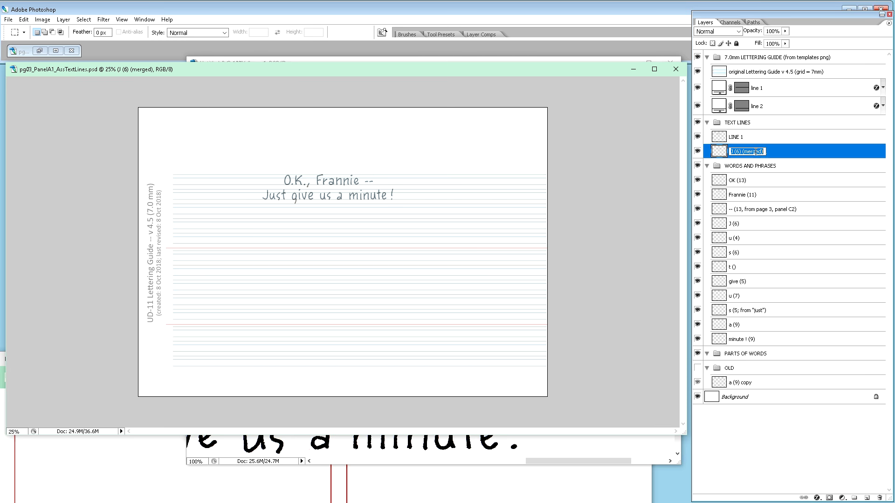
text(line 2)
key(Return)
double_click(741, 137)
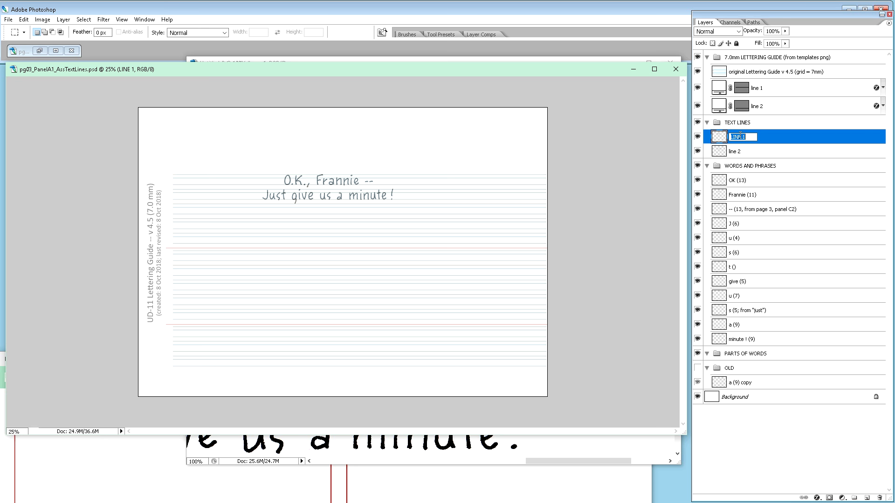
text(line 1)
key(Return)
Merge a copy of line 1 and line 2 into a layer named 'lines 1-2'.
shift+click(750, 153)
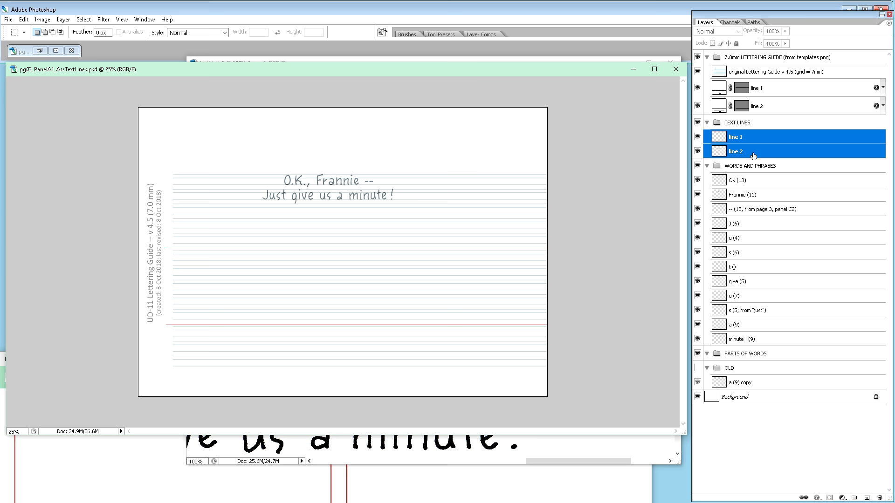
key(ctrl+alt+e)
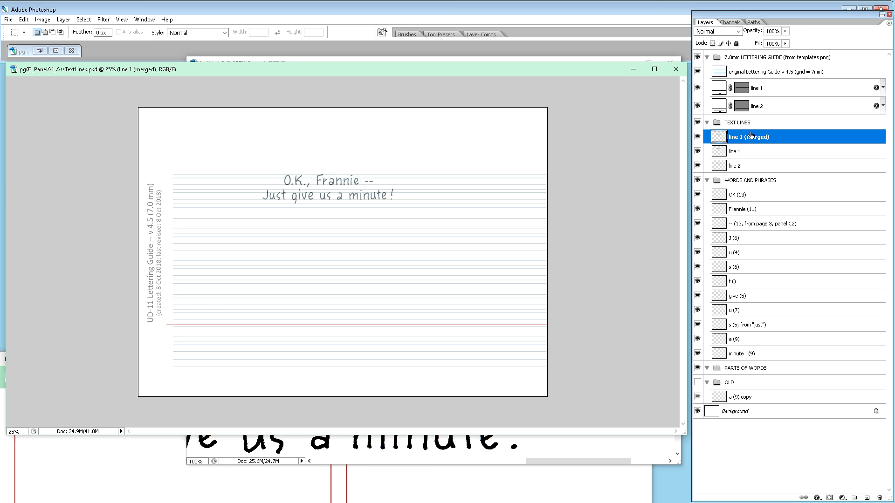
double_click(747, 137)
text(lines 1-2)
key(Return)
Hide WORDS AND PHRASES, line 1, line 2 and the original lettering guide.
click(697, 181)
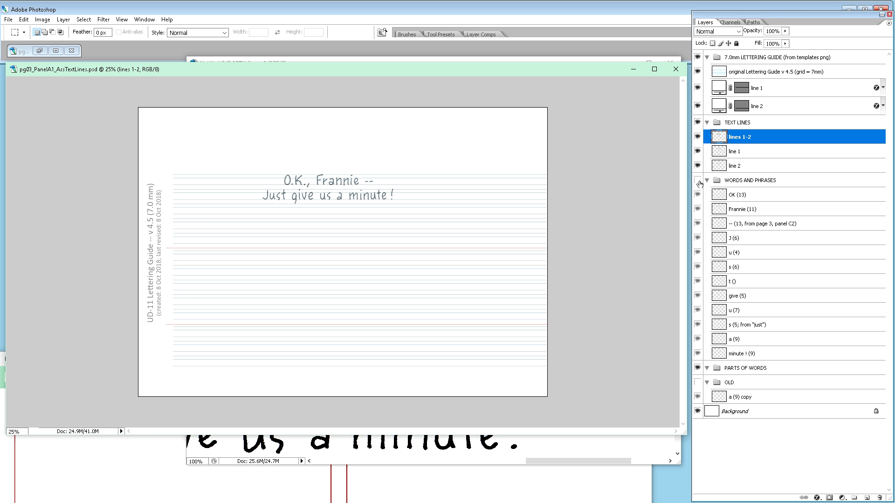
click(697, 166)
click(698, 151)
click(697, 137)
click(698, 137)
click(698, 72)
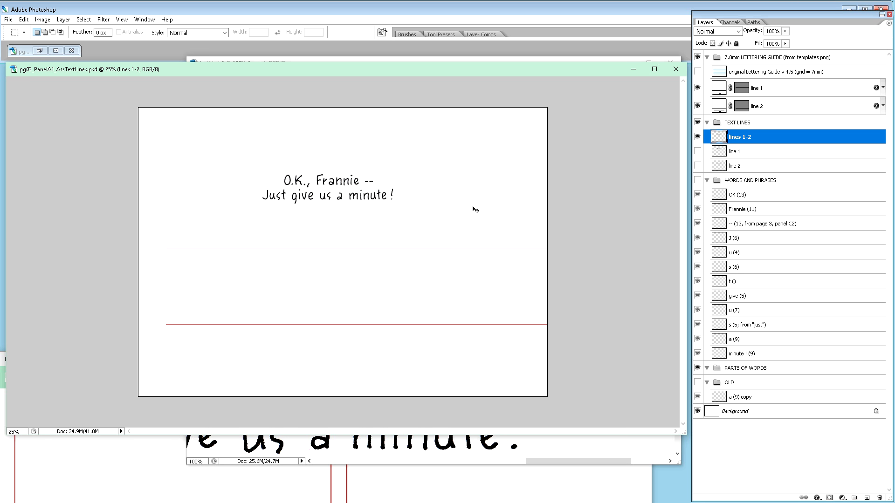
Zoom to 100% and marquee-select both lines, 'O.K., Frannie --' and 'Just give us a minute !'.
key(ctrl+plus)
key(ctrl+plus)
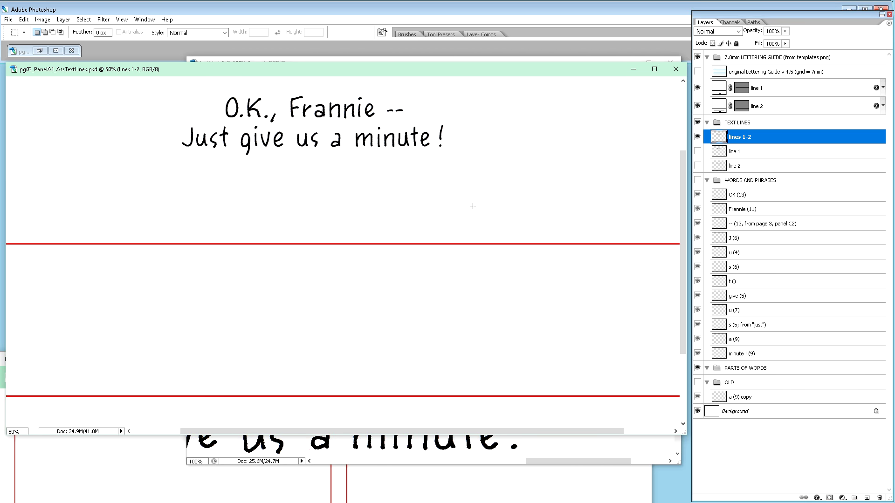
scroll(472, 206, up, 3)
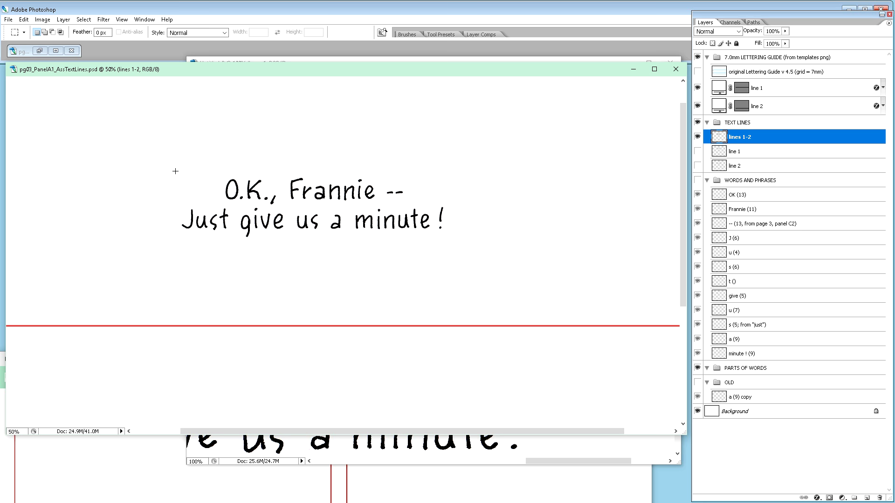
key(ctrl+plus)
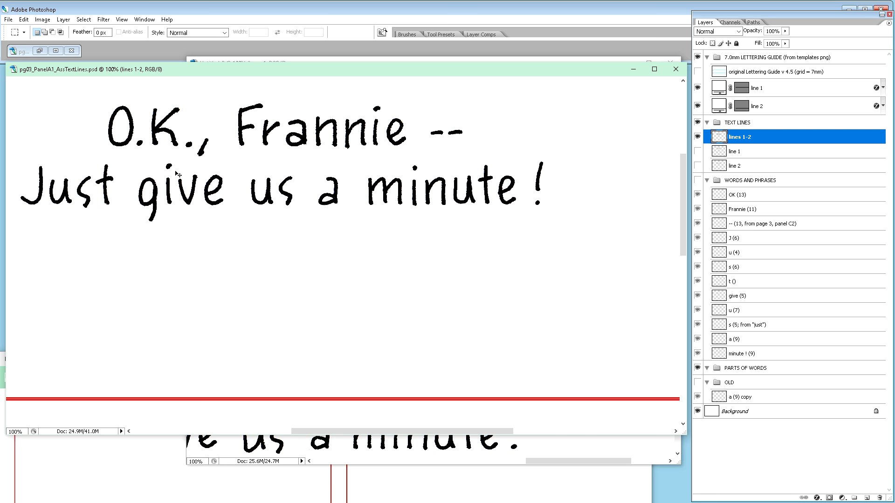
drag(371, 429, 351, 429)
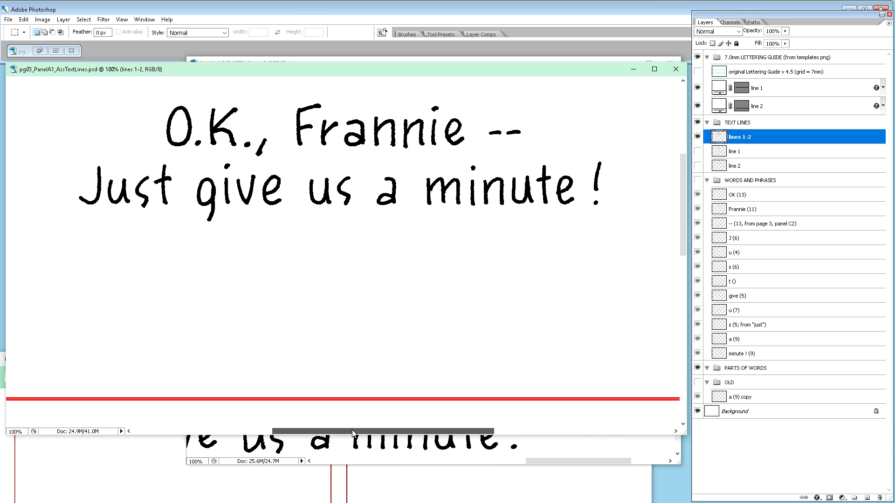
scroll(396, 292, up, 3)
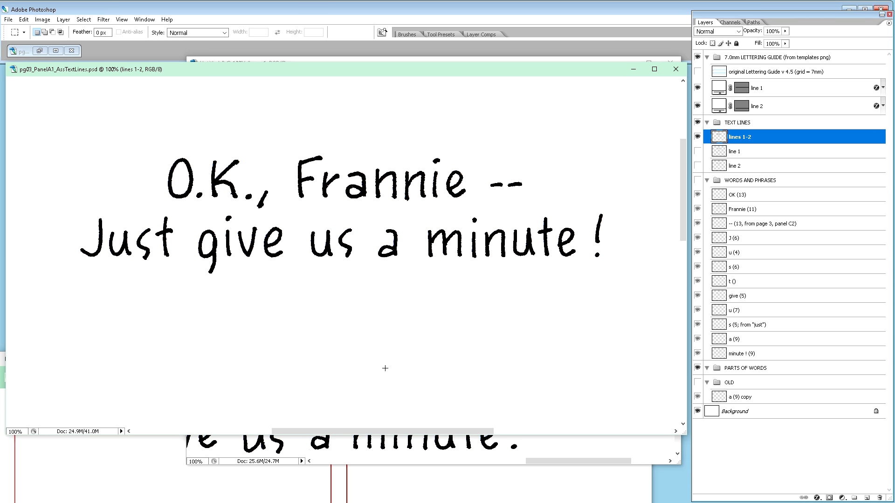
drag(408, 435, 384, 435)
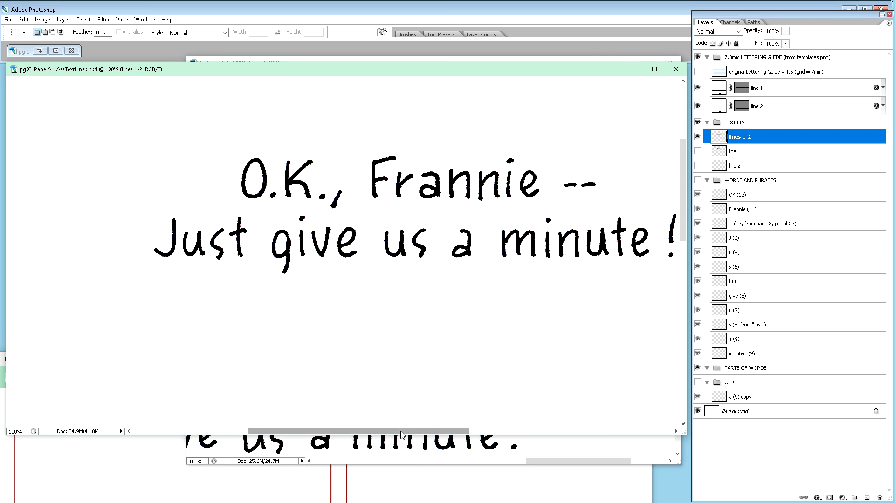
drag(401, 434, 421, 432)
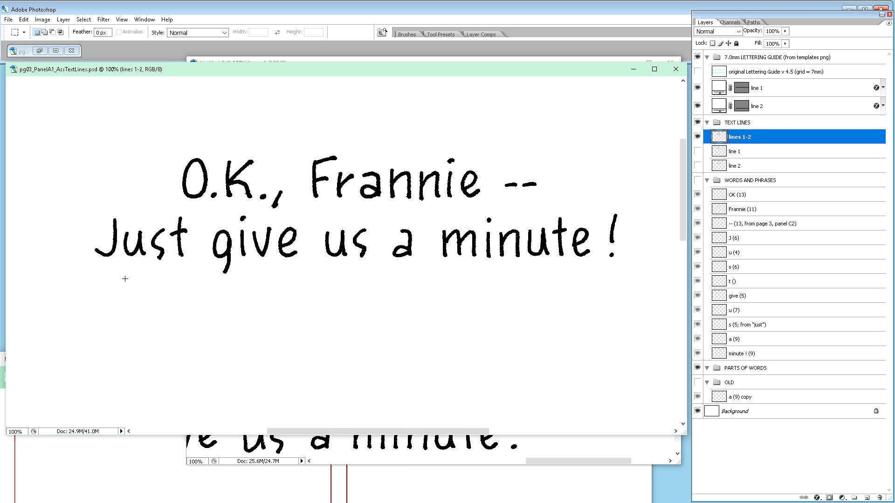
drag(82, 142, 627, 281)
Bring the page 3 panel A1 document forward from the Window menu and reposition it.
drag(278, 73, 535, 219)
click(145, 20)
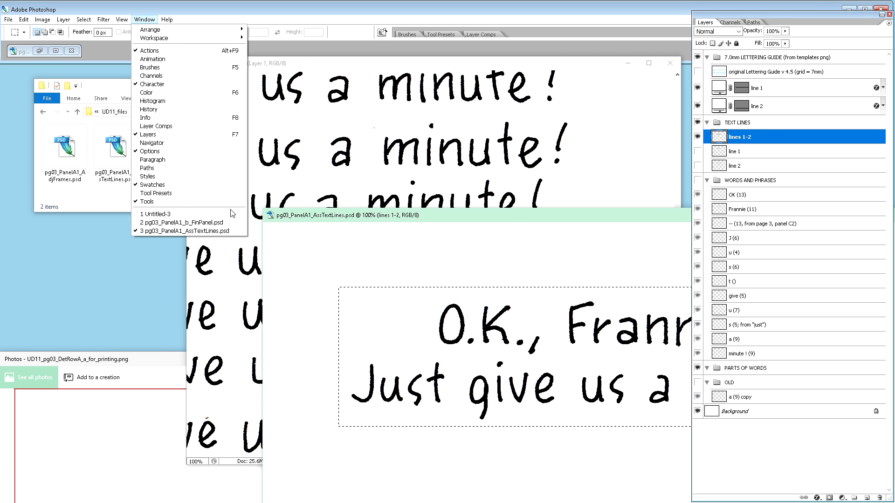
click(219, 222)
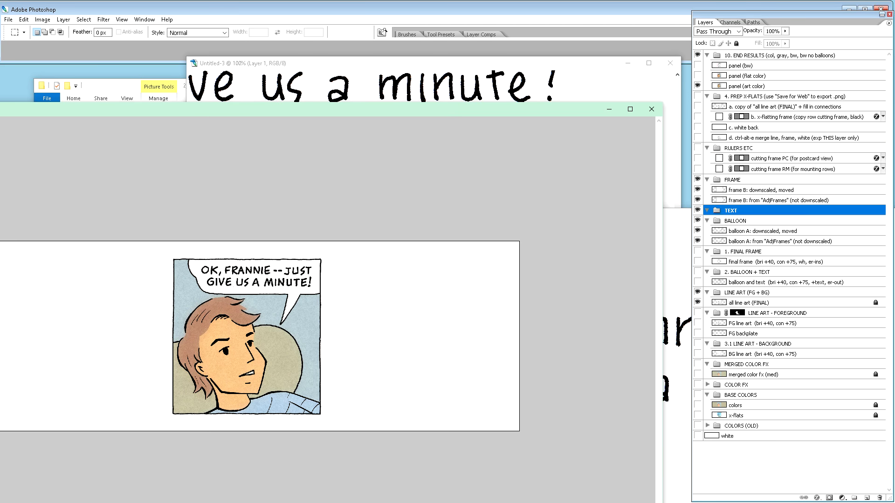
drag(239, 109, 253, 49)
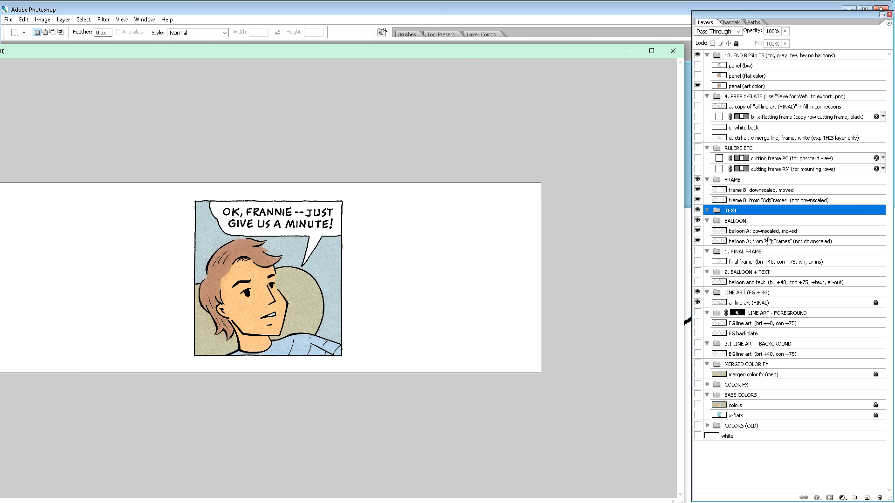
Add a new TEXT-group layer named 'balloon A: from AdjFrames (not downscaled)'.
key(ctrl+shift+alt+n)
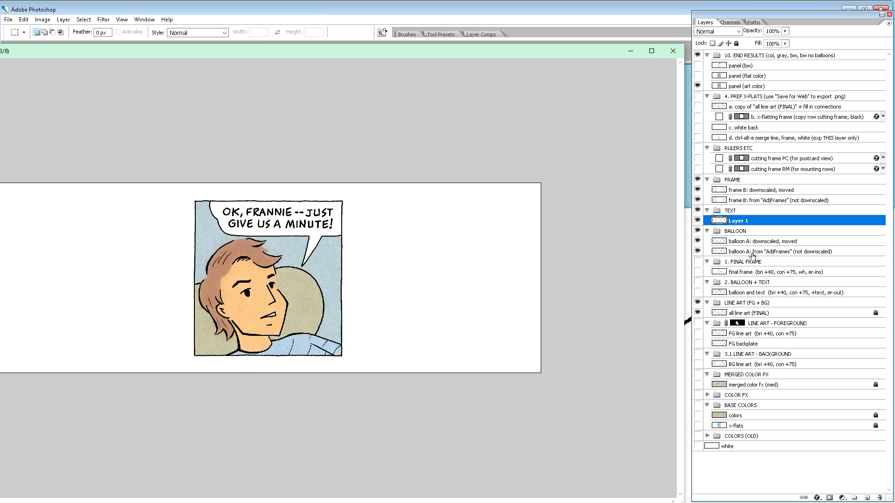
double_click(755, 252)
key(ctrl+c)
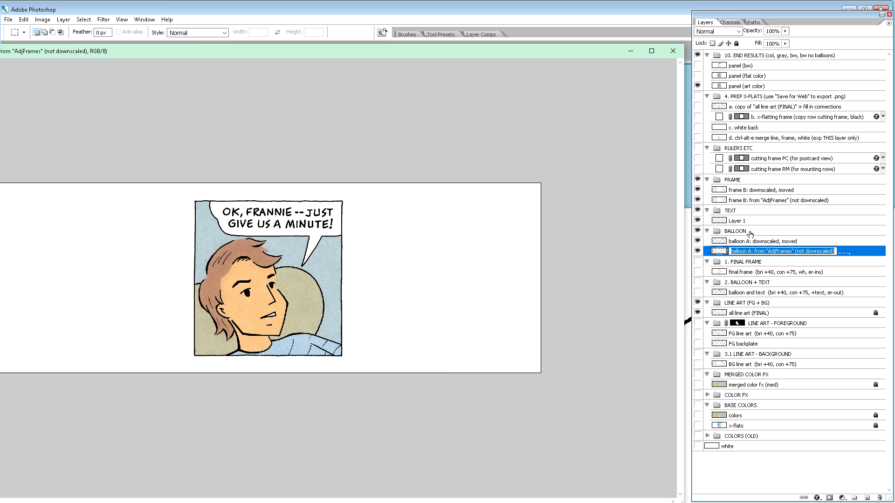
double_click(738, 221)
key(ctrl+v)
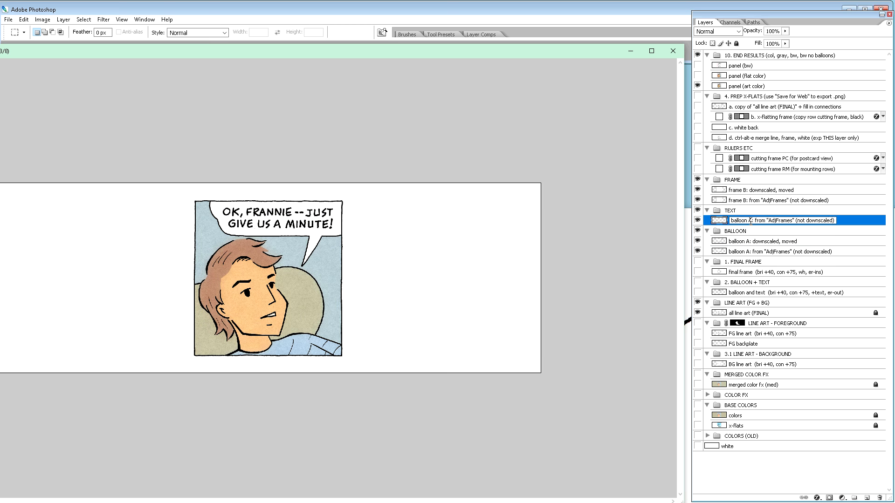
Rename the layer to 'lines 1-2: from "AssText" (not downscaled)'.
drag(751, 222, 723, 223)
text(lines 1-2:)
key(Delete)
key(Delete)
drag(771, 220, 790, 220)
text(ssText)
key(Return)
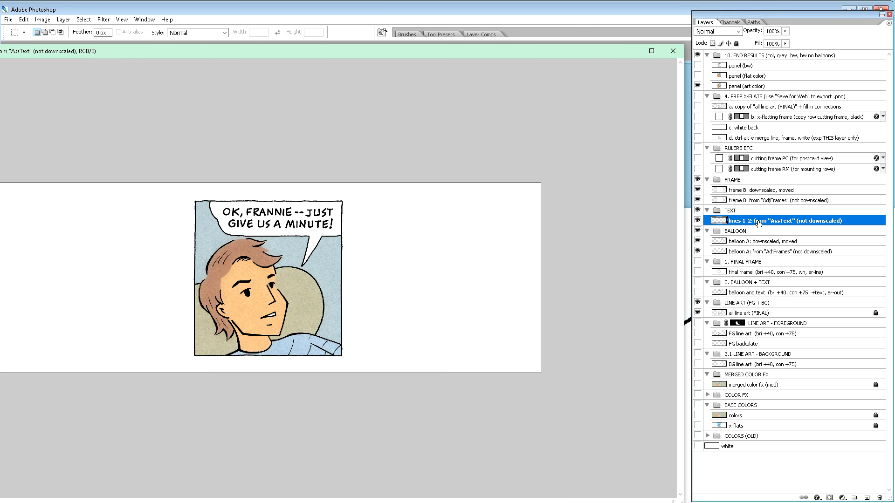
Duplicate it as 'lines 1-2: downscaled, moved' and hide the panel (art color) layer.
key(ctrl+j)
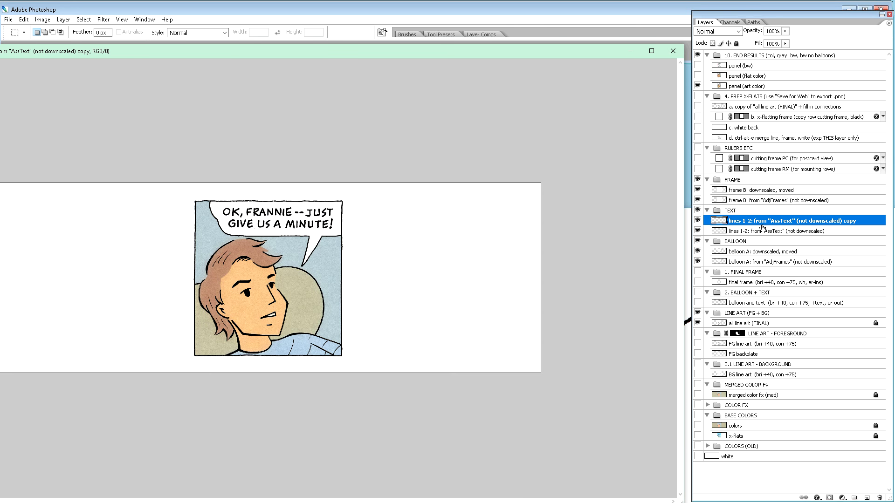
double_click(762, 220)
drag(752, 221, 792, 222)
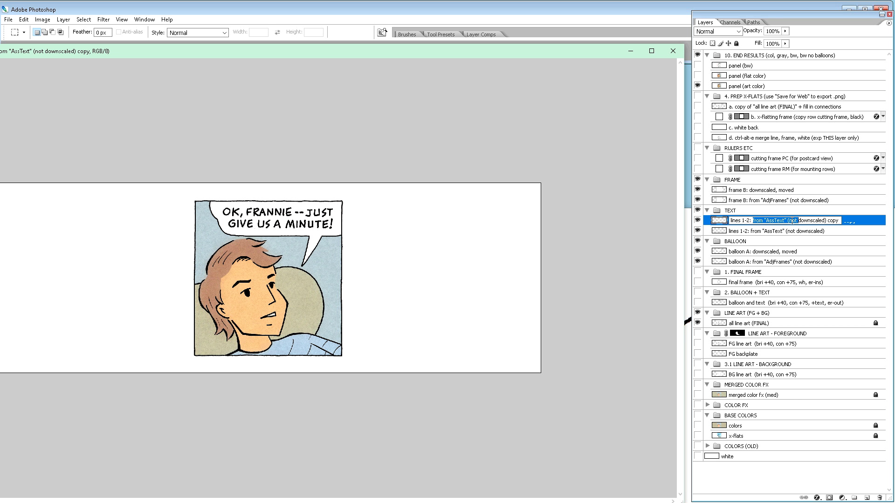
key(BackSpace)
drag(779, 222, 801, 224)
text(, moved)
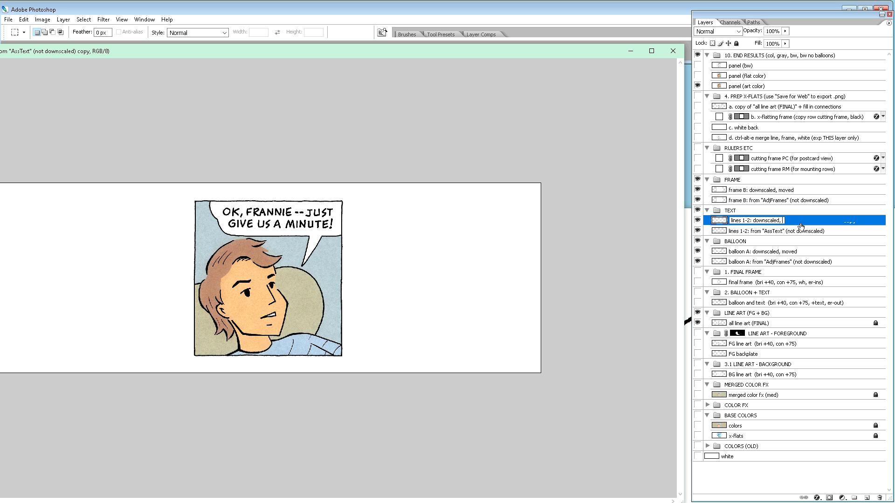
key(Return)
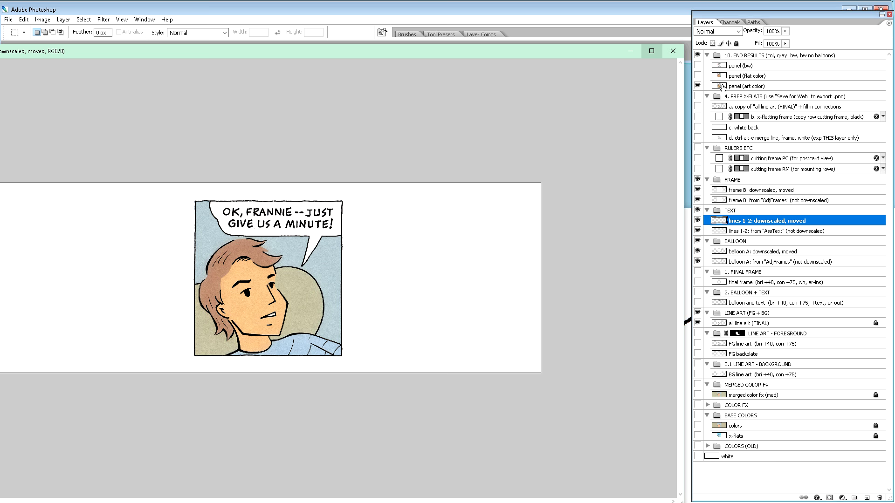
click(697, 86)
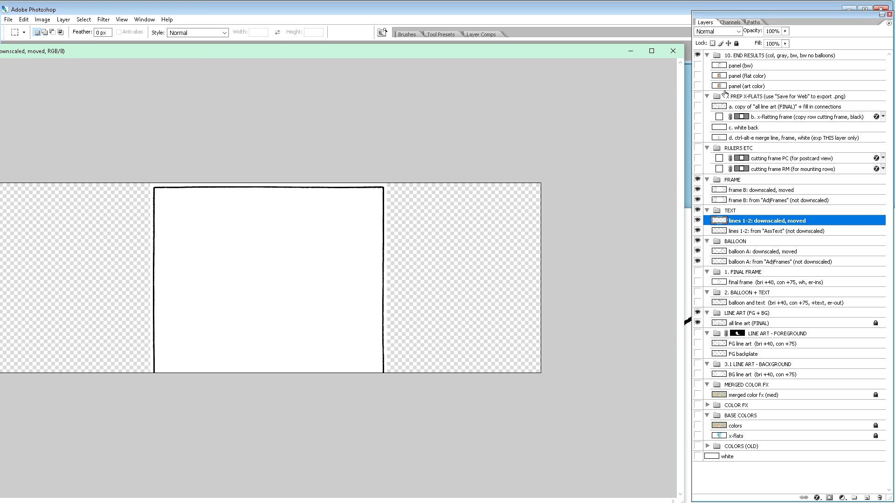
Rename the 10. END RESULTS group to 'RESULTS (page 3, panel A1)'.
double_click(737, 56)
click(736, 56)
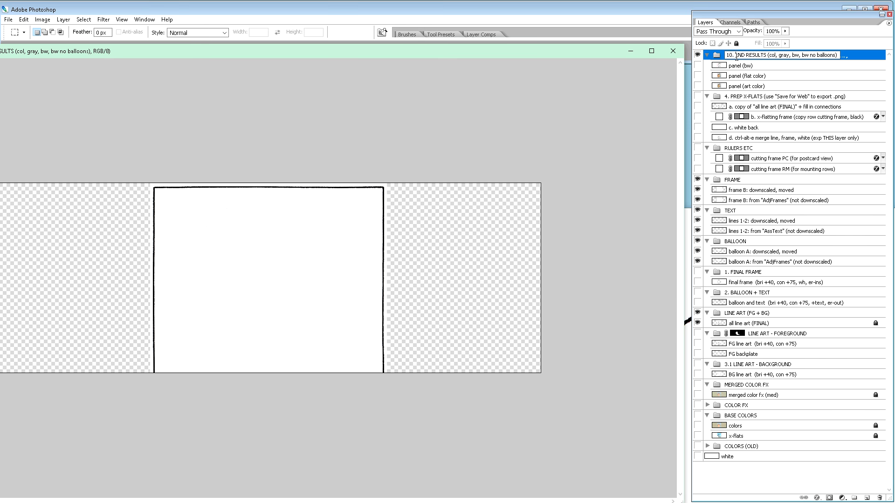
drag(747, 56, 730, 57)
key(BackSpace)
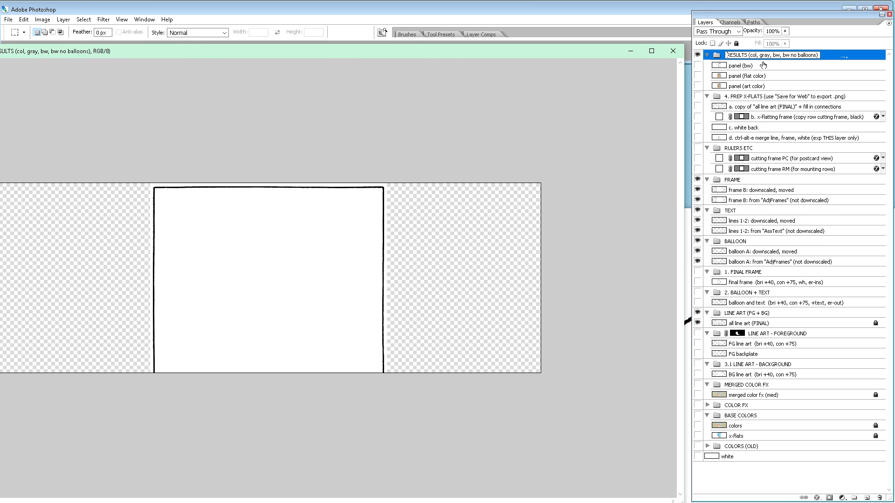
drag(751, 55, 828, 64)
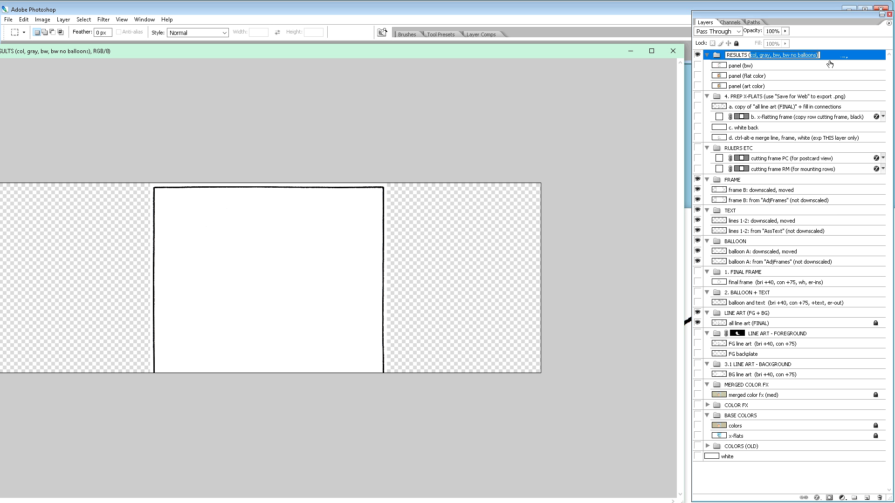
text(page 1, panel A1)
key(Return)
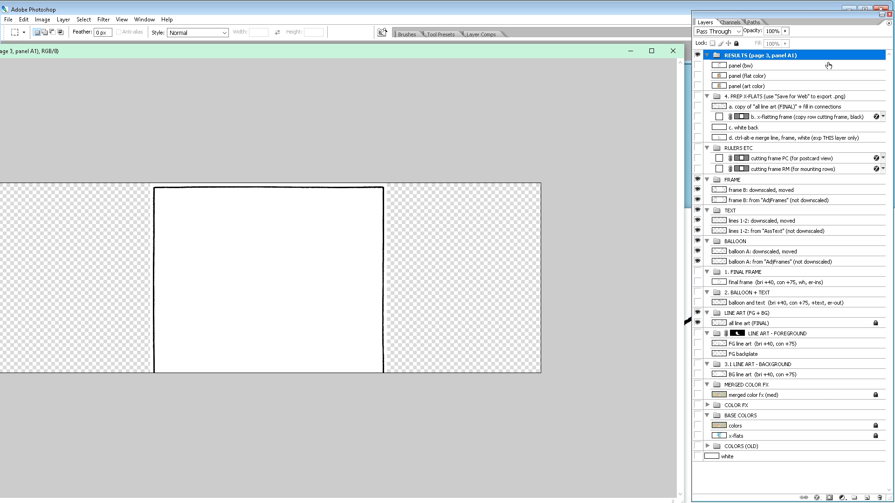
Move panel (bw), panel (flat color) and panel (art color) above the RESULTS group.
click(756, 66)
shift+click(758, 86)
drag(755, 57, 755, 51)
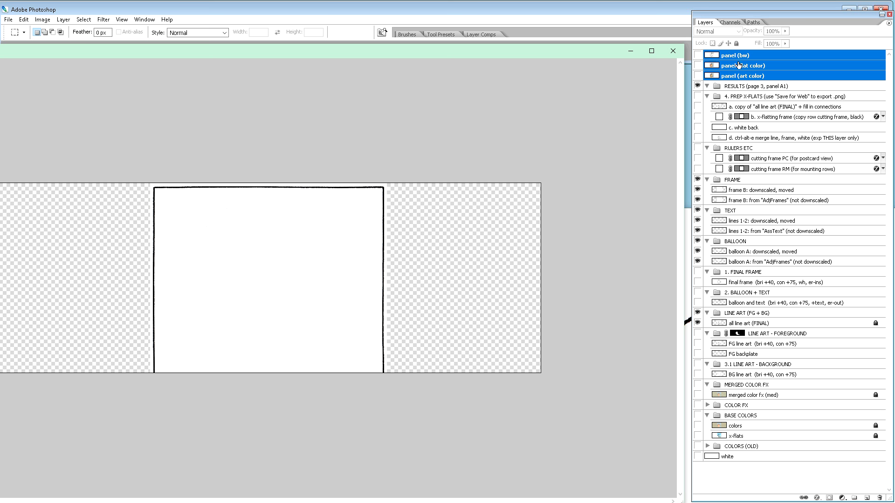
Select the 4. PREP X-FLATS group with its four layers, leaving its name unchanged.
click(753, 88)
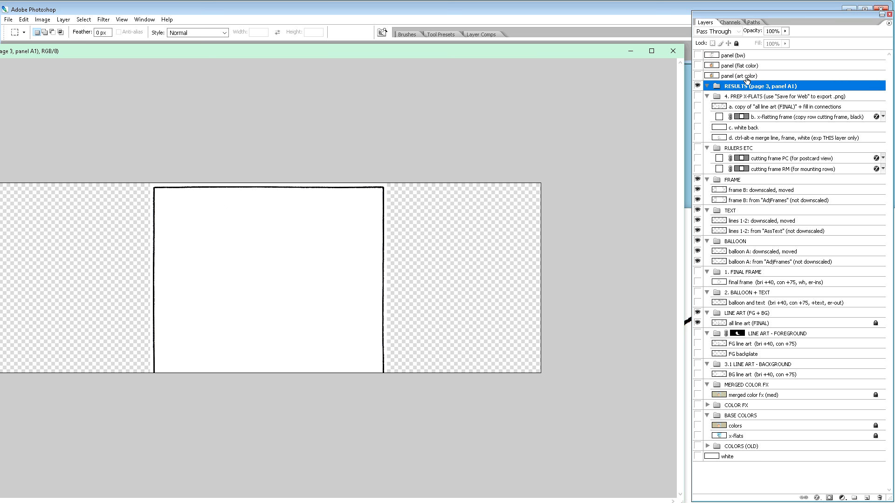
click(763, 78)
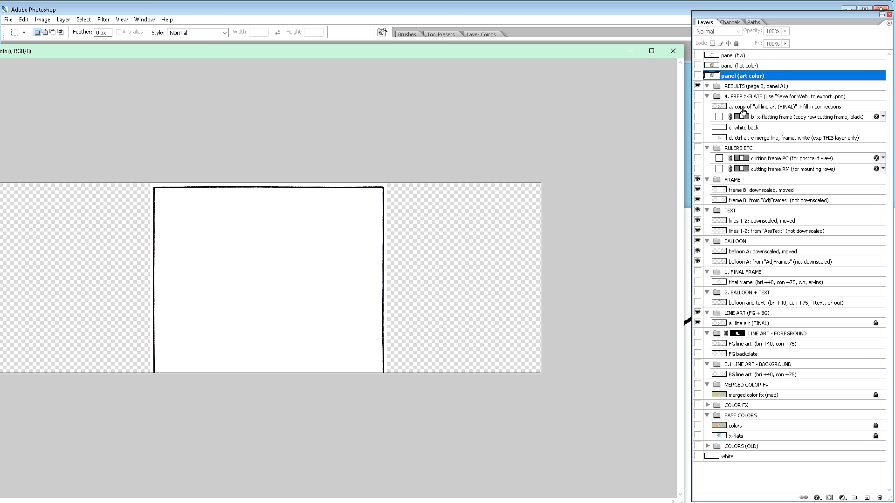
click(740, 88)
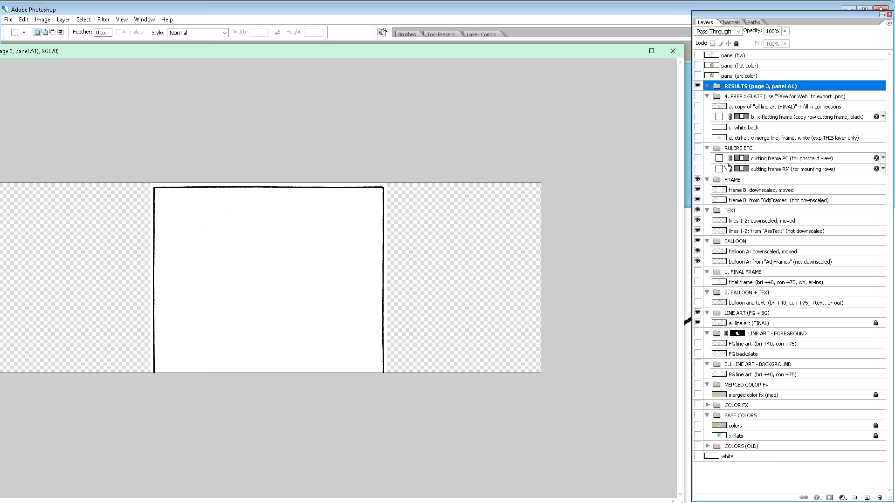
double_click(751, 98)
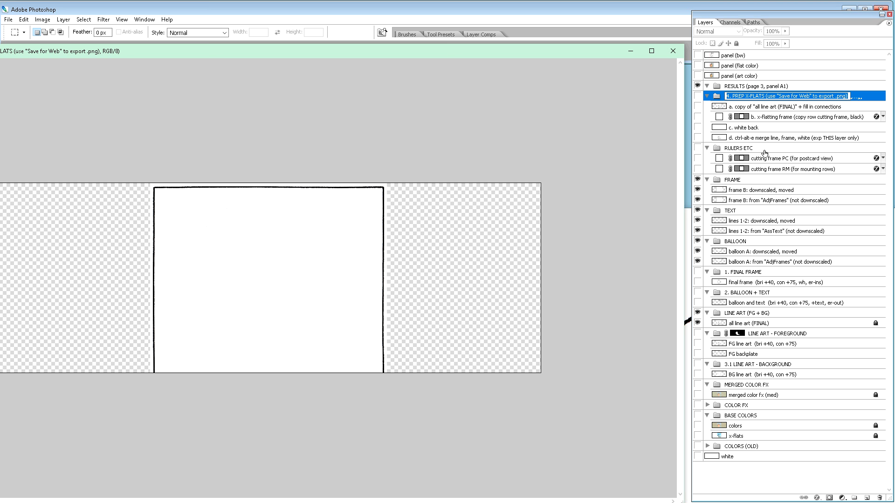
click(754, 108)
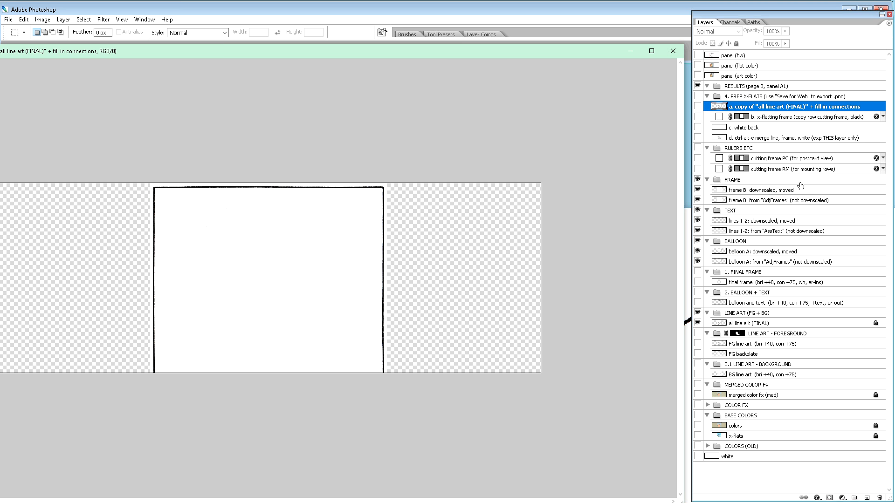
click(750, 100)
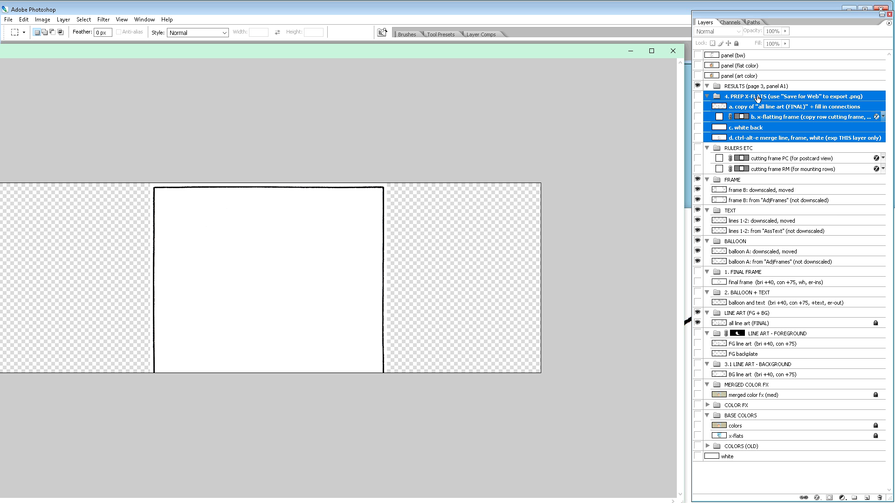
Drag PREP X-FLATS down just above white and remove the '4.' prefix from its name.
drag(757, 98, 769, 452)
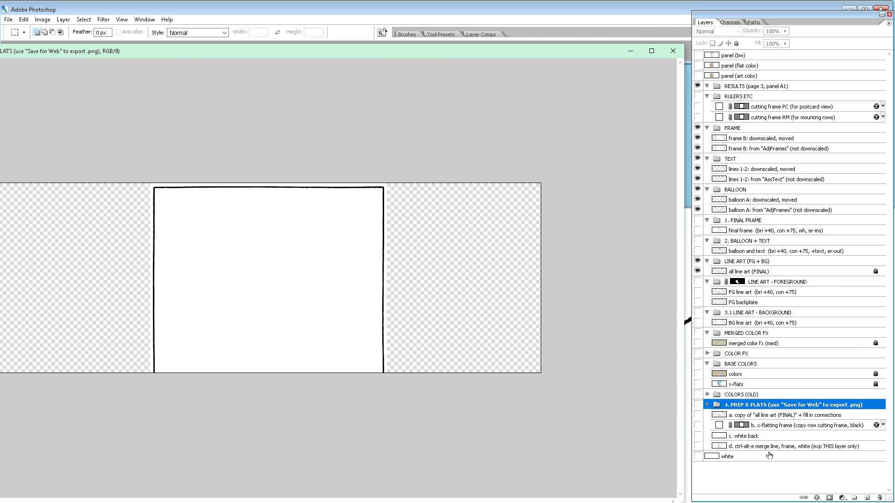
double_click(728, 405)
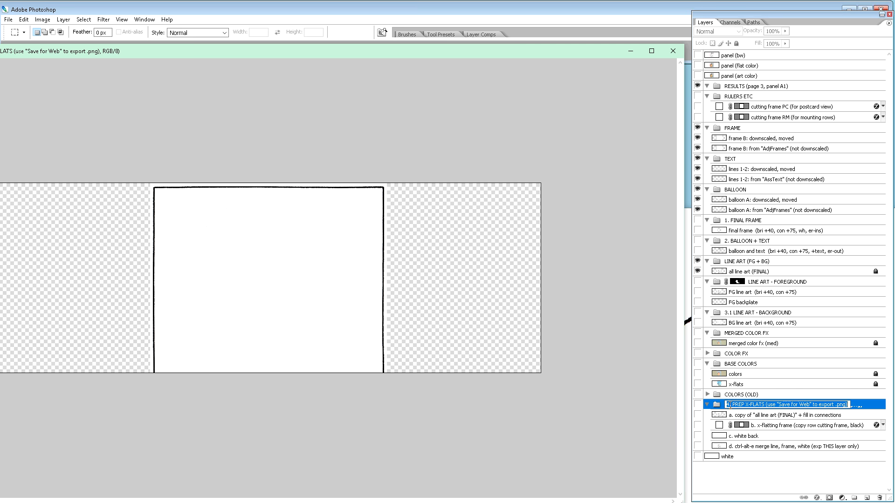
click(731, 405)
key(BackSpace)
key(BackSpace)
key(BackSpace)
key(Return)
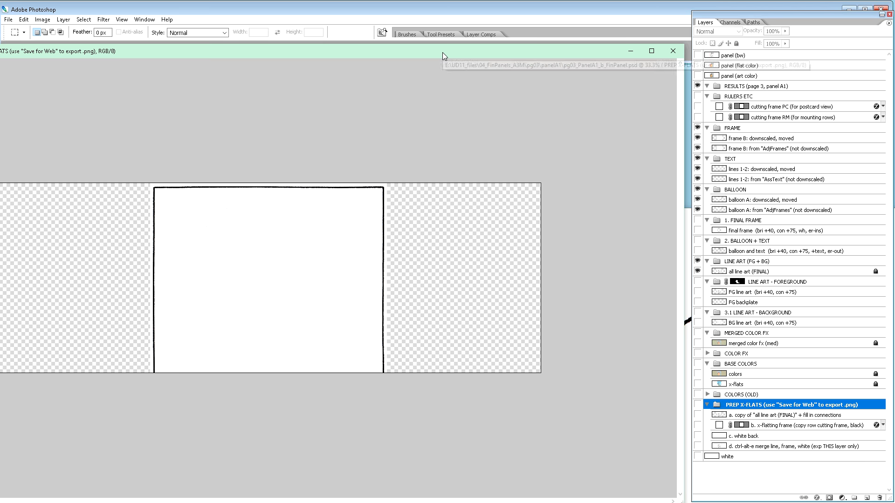
drag(443, 52, 457, 100)
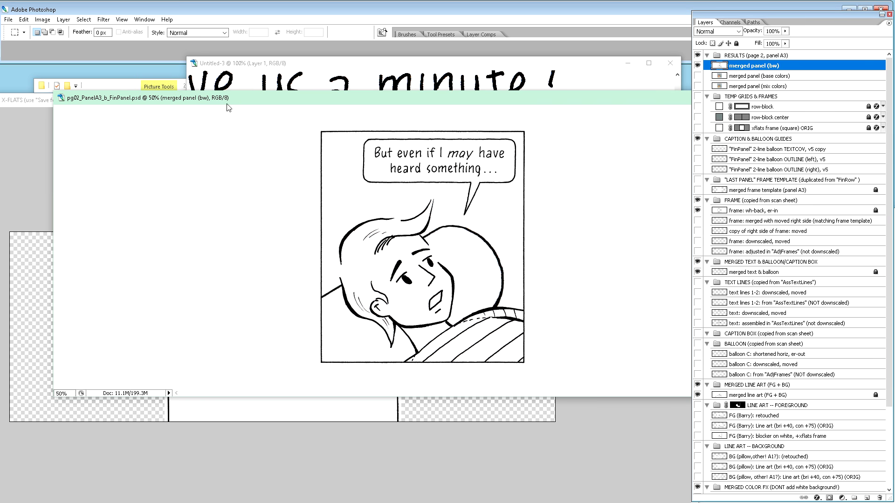
Select the TEMP GRIDS & FRAMES group and its three child layers, then return to the X-FLATS document.
drag(229, 108, 21, 112)
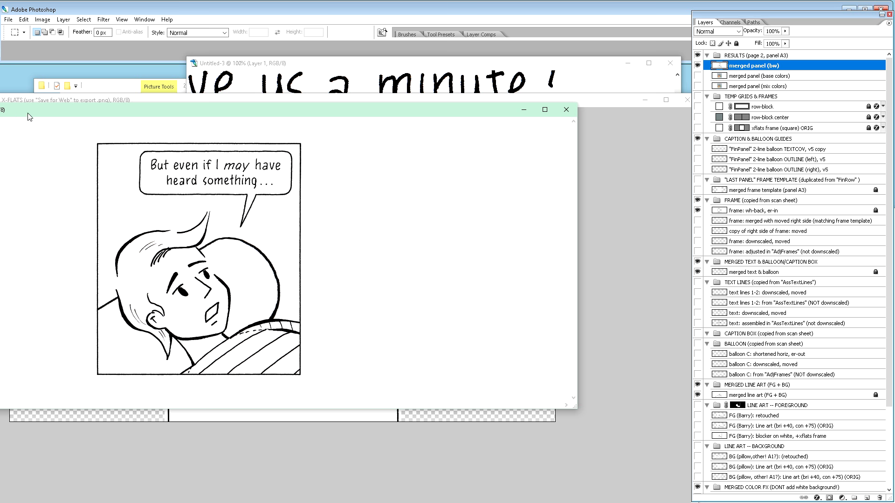
click(758, 97)
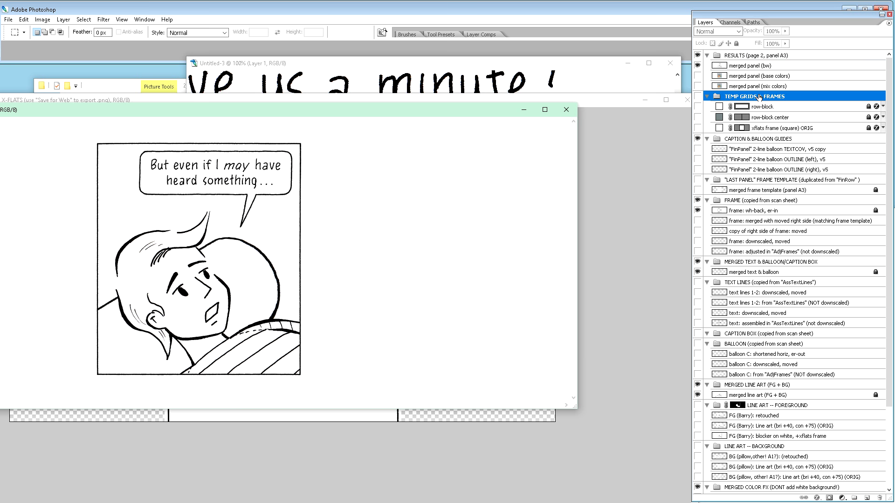
shift+click(766, 128)
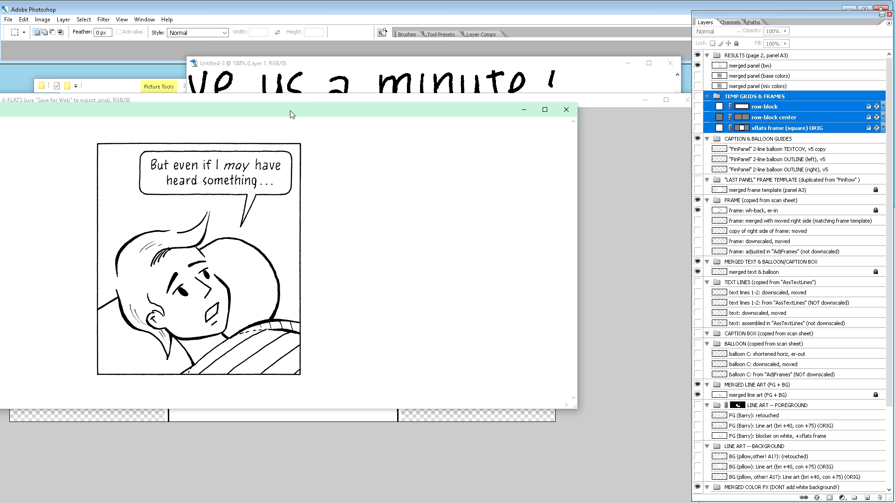
drag(285, 116, 183, 218)
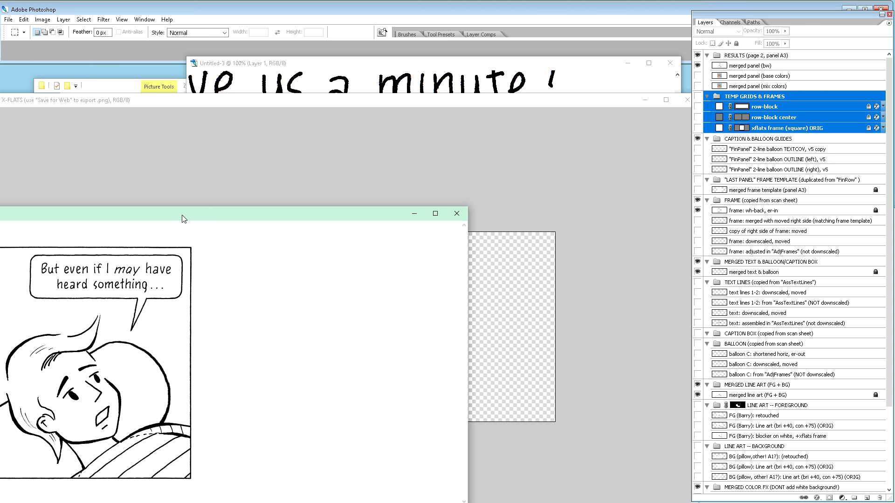
click(293, 102)
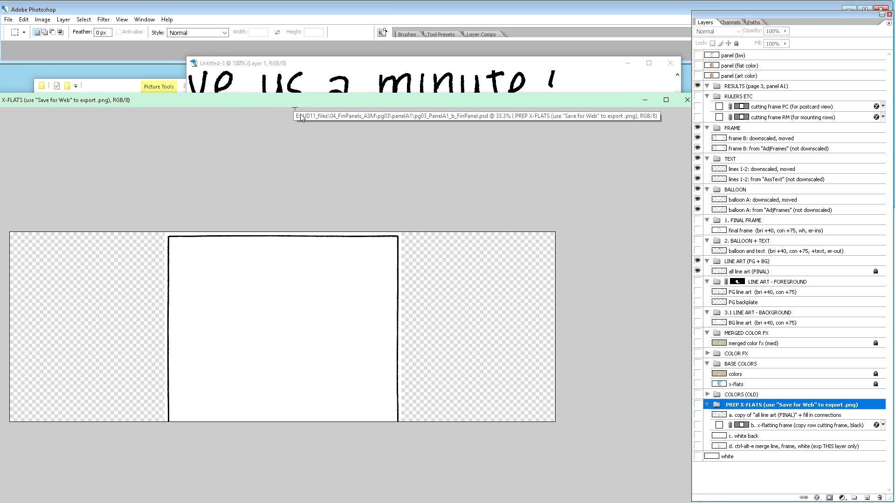
Delete the RULERS ETC group together with its two cutting-frame layers.
click(752, 97)
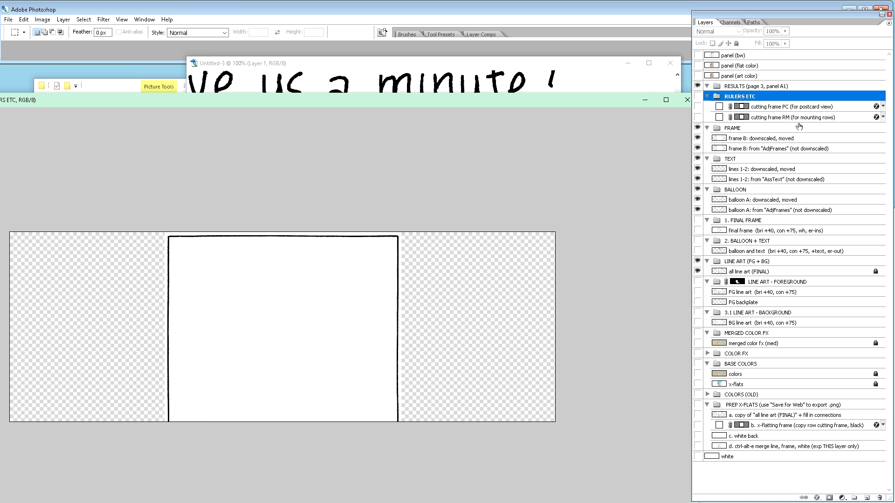
shift+click(776, 118)
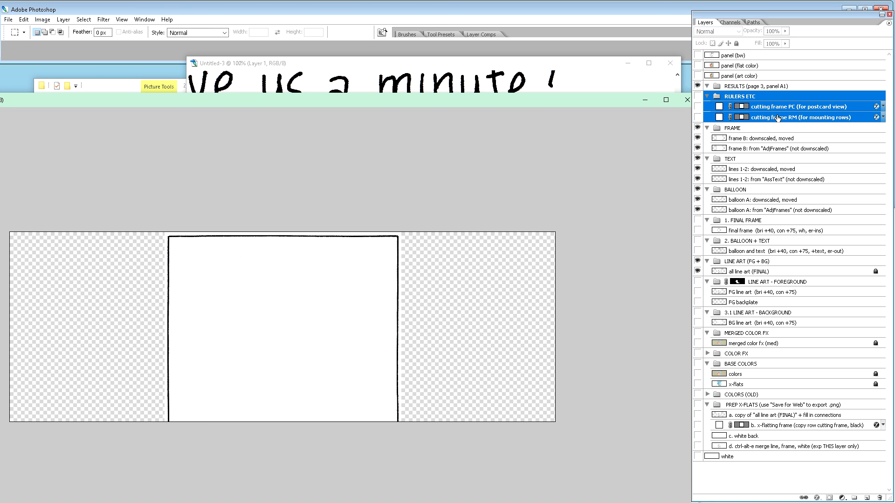
key(v)
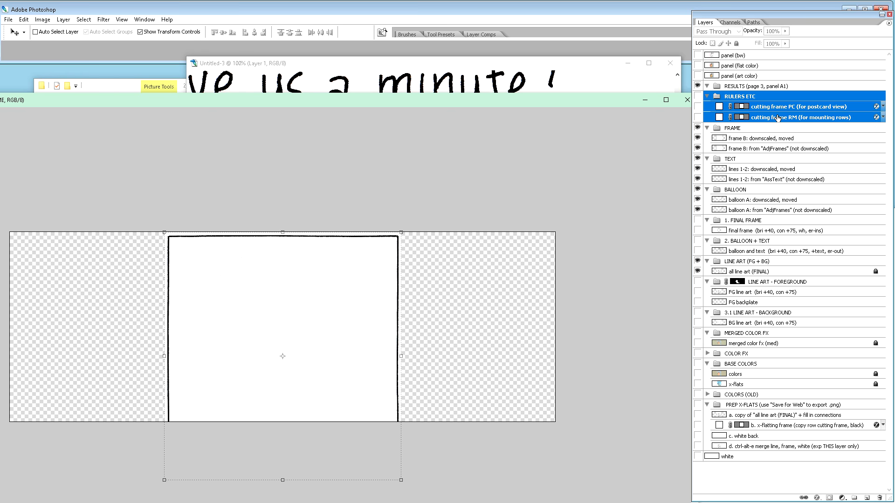
key(Delete)
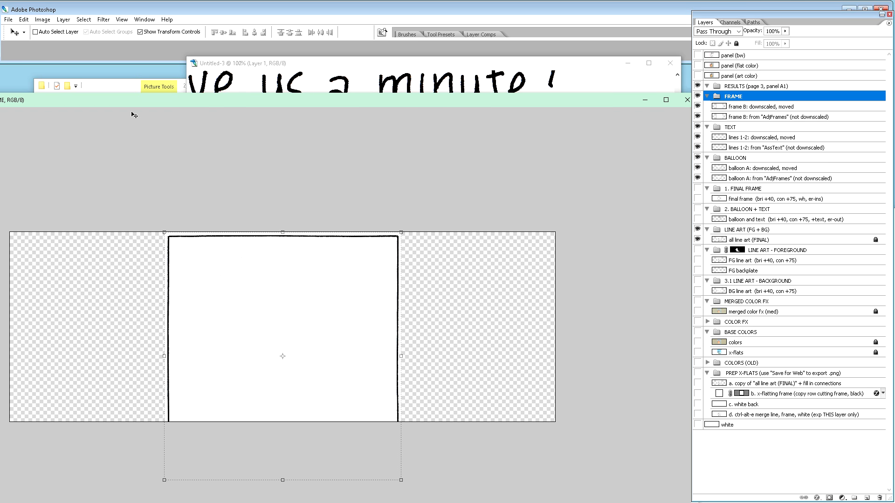
Duplicate TEMP GRIDS & FRAMES from the page 2 file into pg03_PanelA1_AssTextLines.psd.
click(144, 19)
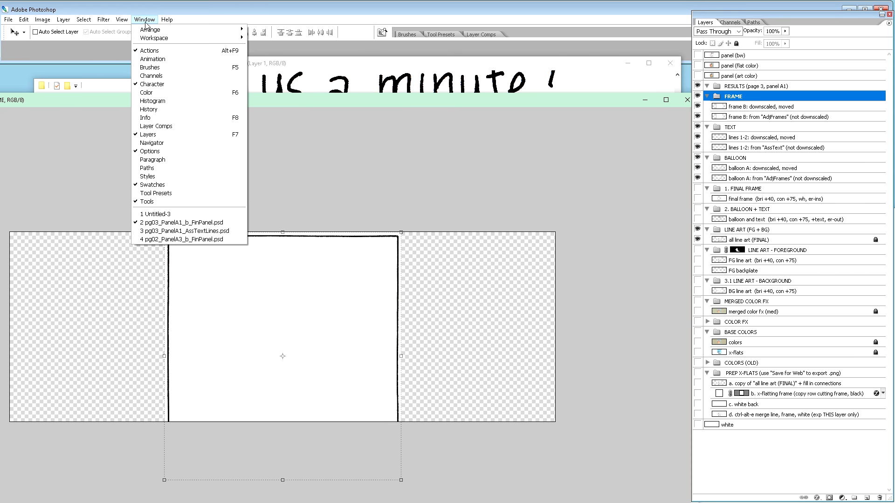
click(199, 239)
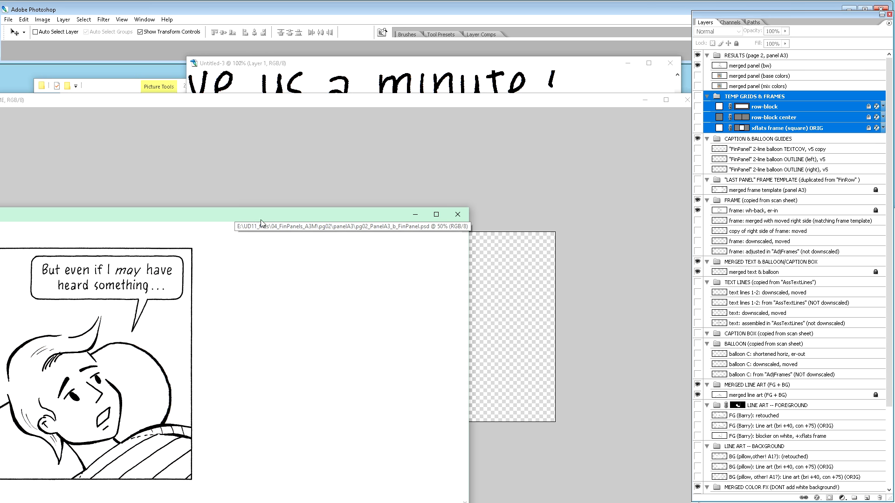
right_click(820, 96)
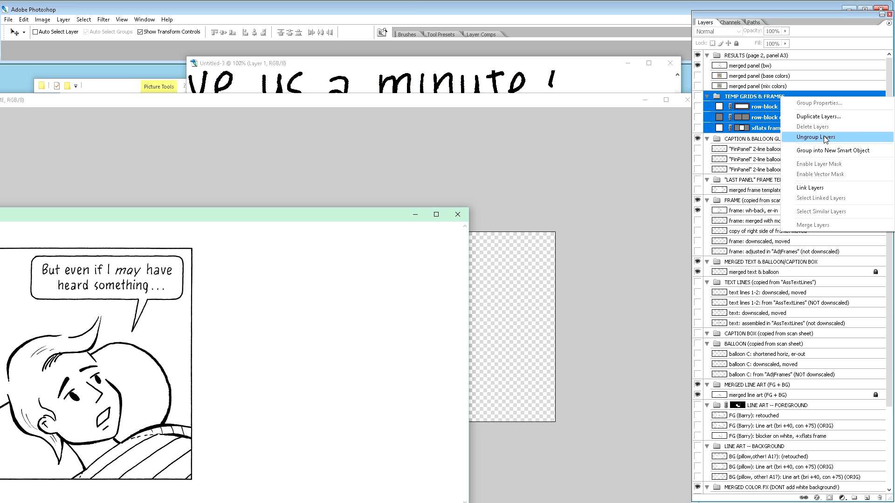
click(818, 116)
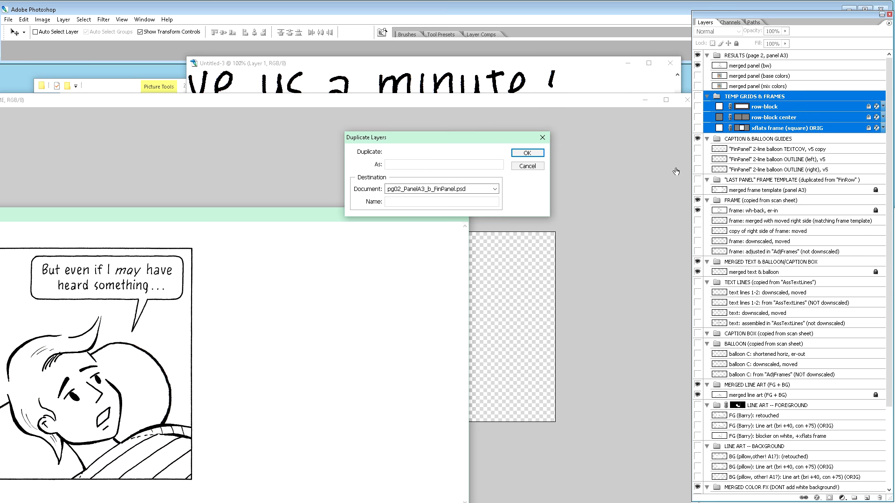
click(481, 191)
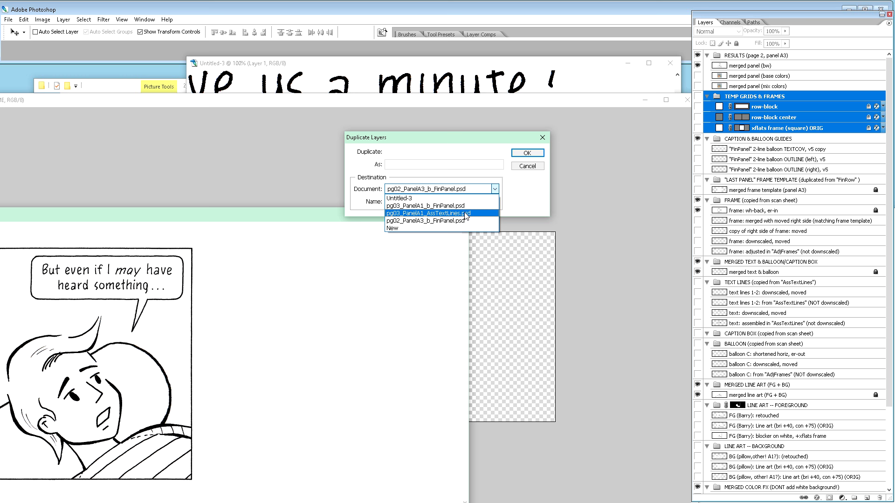
click(465, 214)
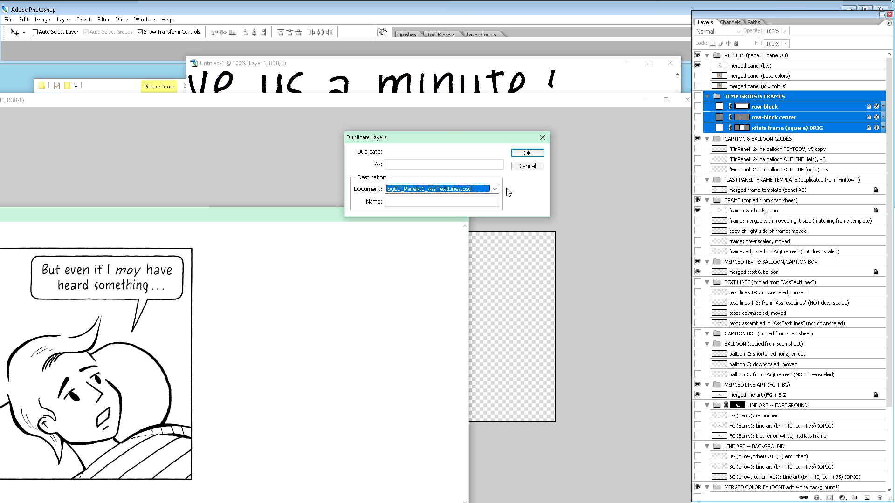
click(526, 152)
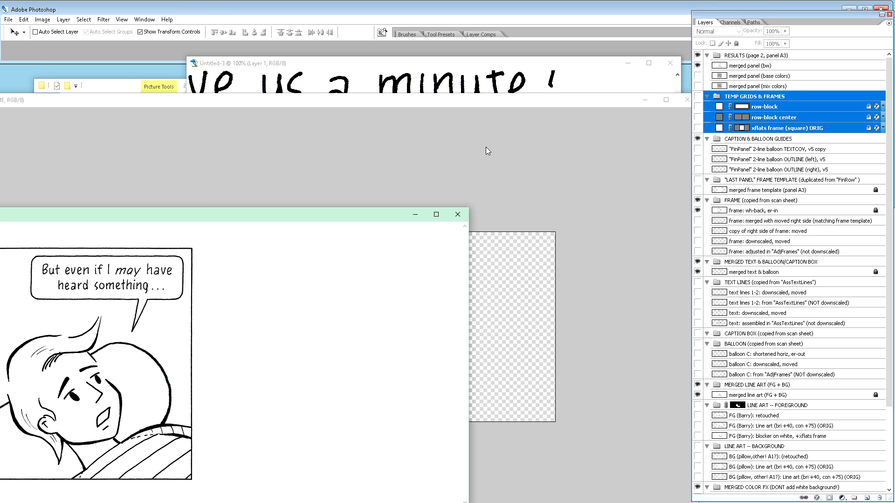
Rearrange the page 3 and page 2 document windows to uncover the comic.
drag(370, 218, 245, 209)
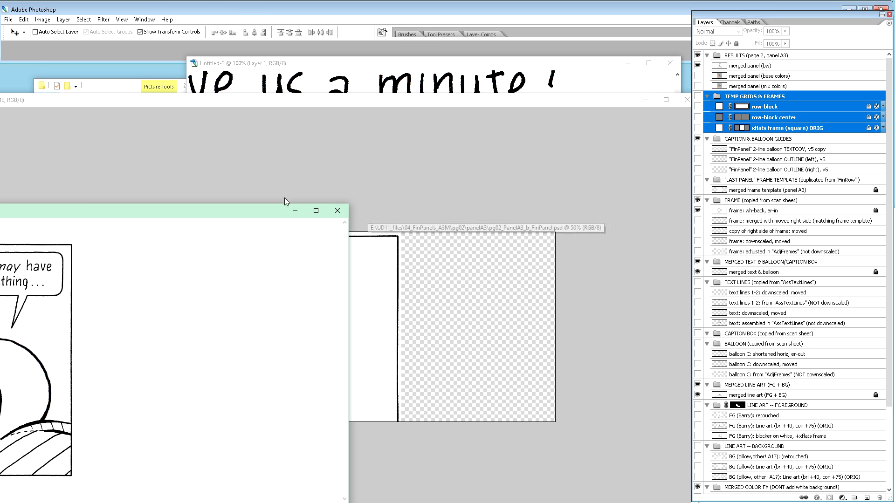
click(376, 100)
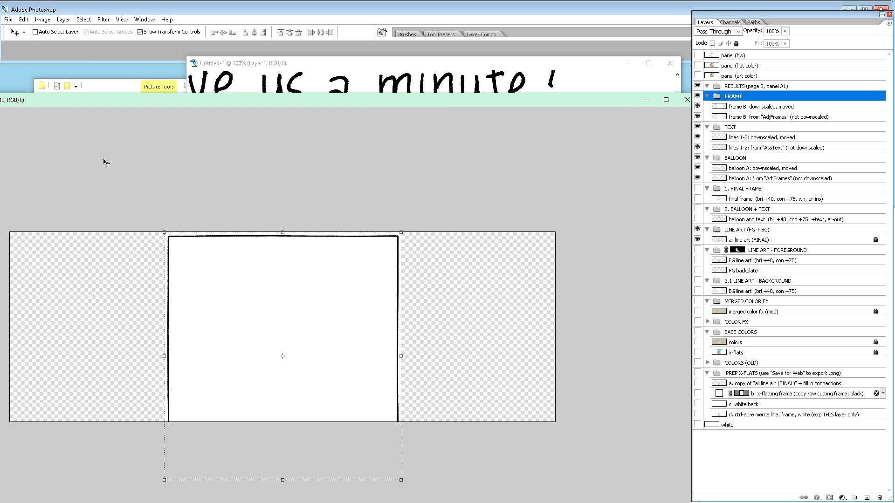
drag(111, 105, 270, 148)
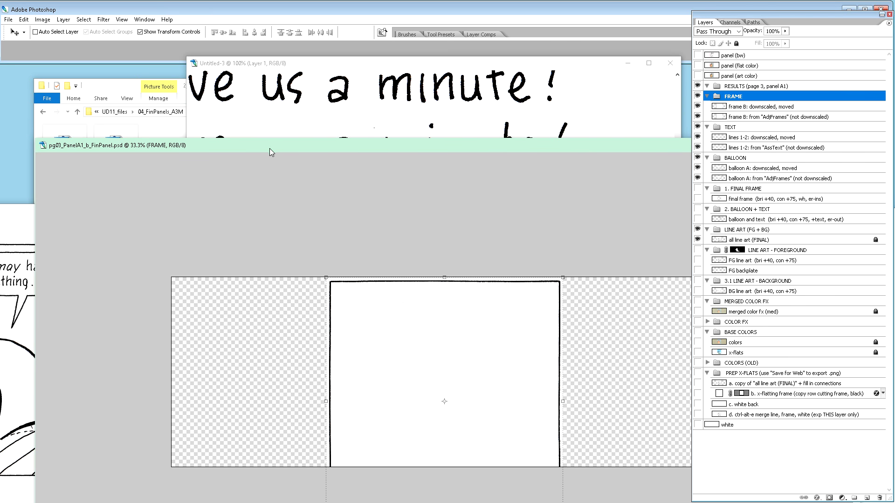
click(27, 215)
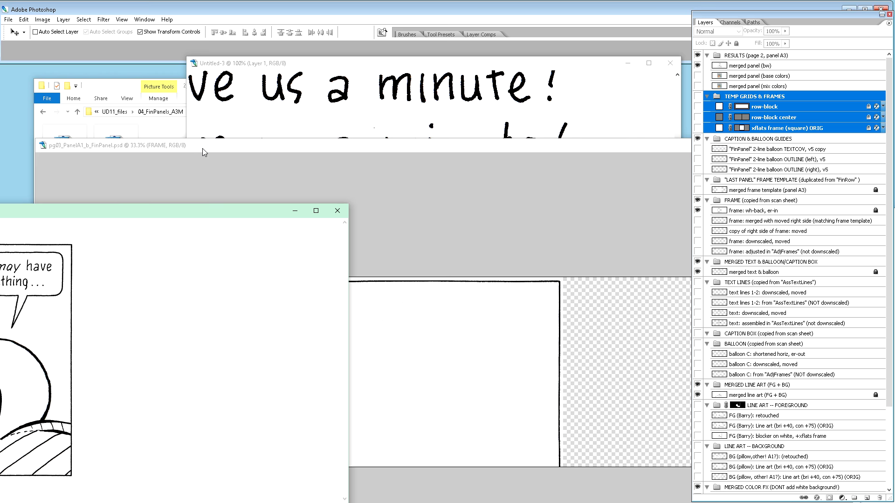
drag(100, 211, 270, 135)
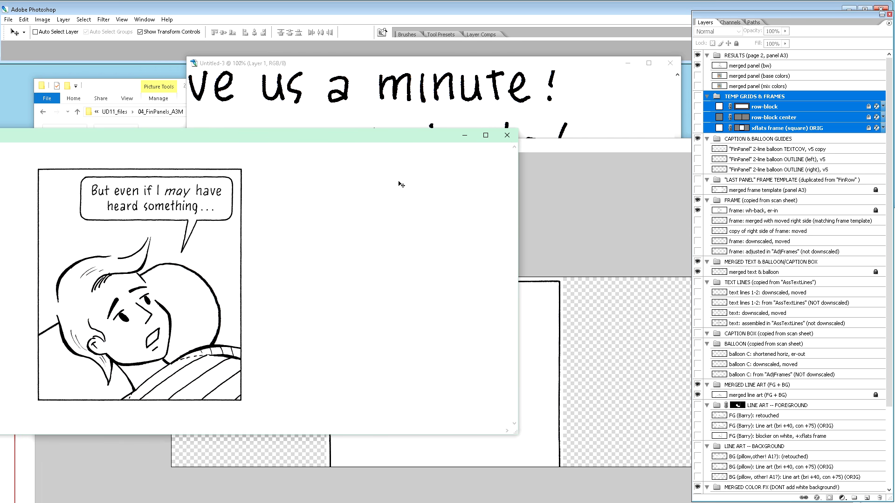
Duplicate the temp grid layers into pg03_PanelA1_b_FinPanel.psd.
right_click(785, 130)
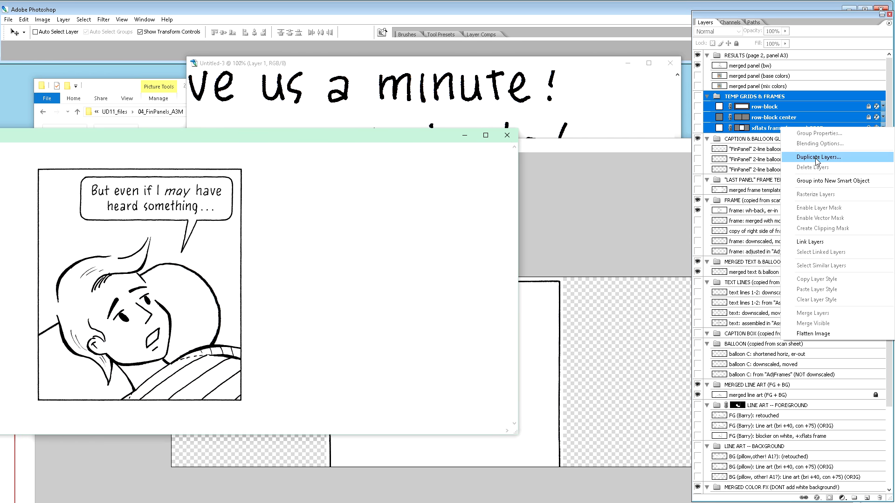
click(818, 157)
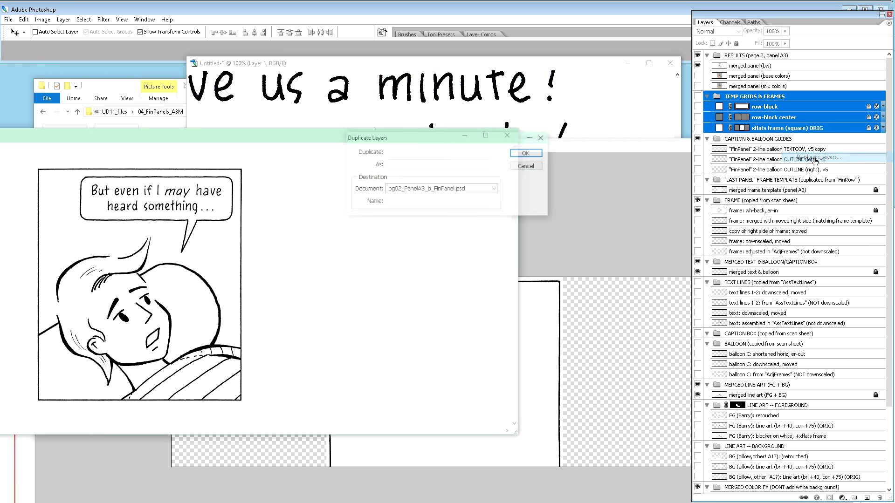
click(495, 190)
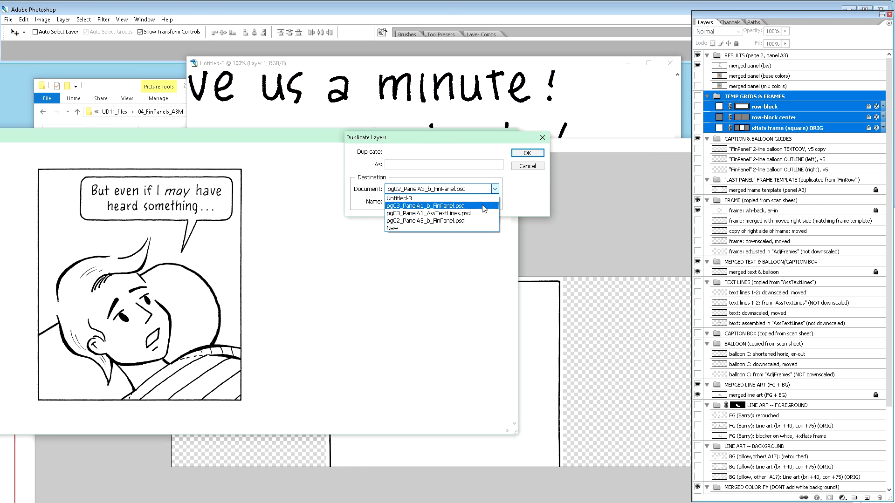
click(483, 206)
click(529, 152)
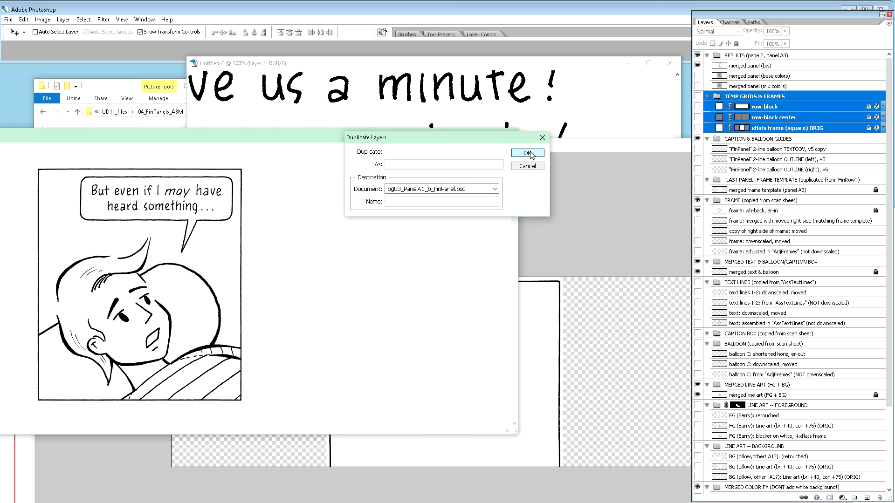
Check the page 3 panel A1 file, then move the page 2 window up and aside.
drag(398, 139, 185, 213)
click(359, 147)
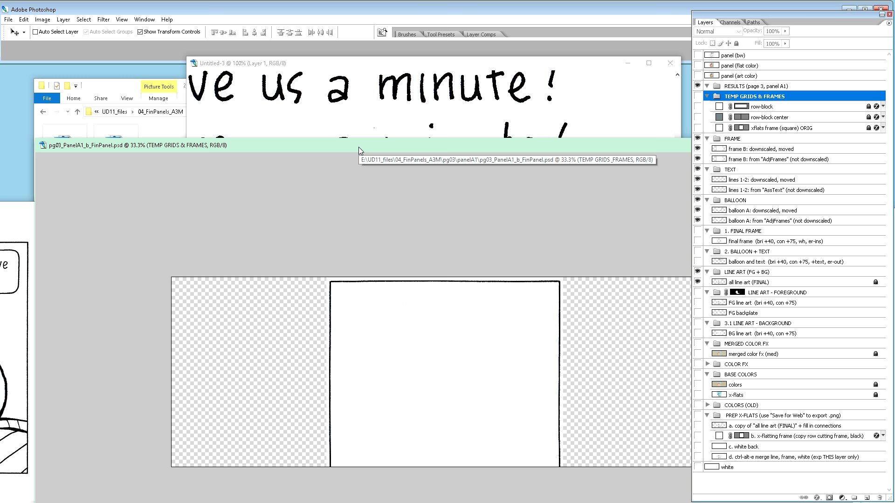
click(27, 211)
drag(185, 213, 194, 121)
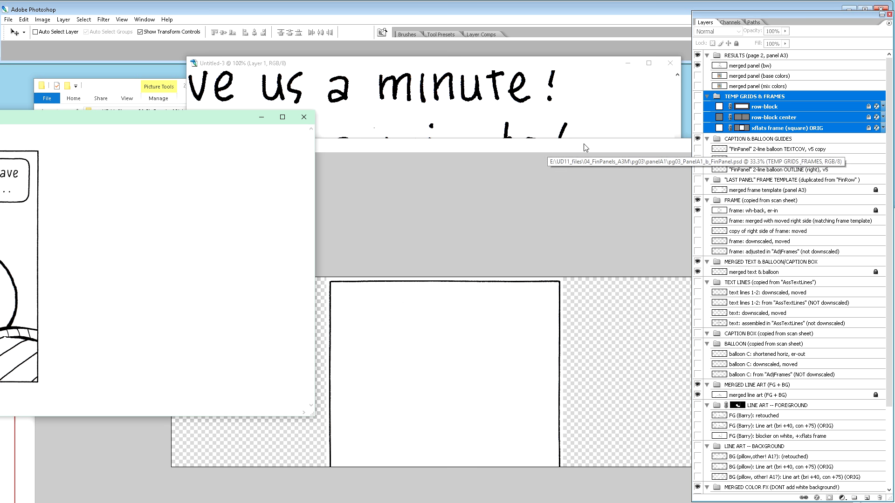
Duplicate CAPTION & BALLOON GUIDES and its three layers into pg03_PanelA1_b_FinPanel.psd, then select them there.
click(566, 147)
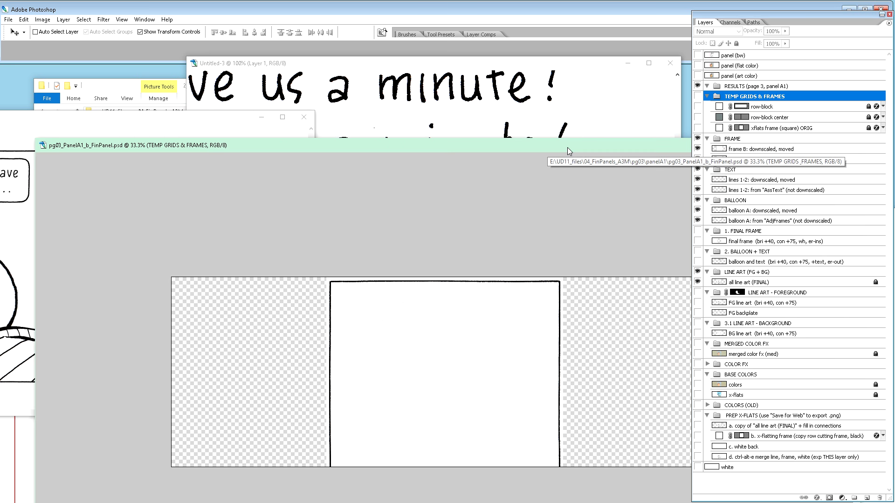
click(154, 119)
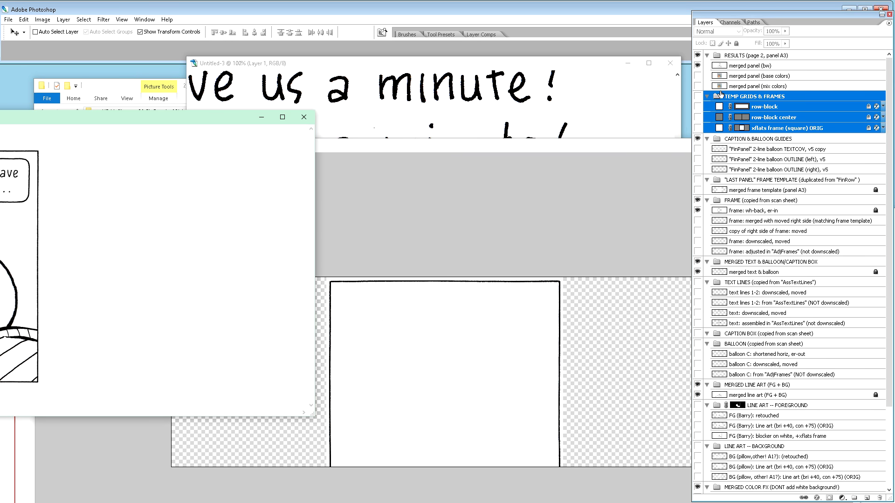
click(787, 139)
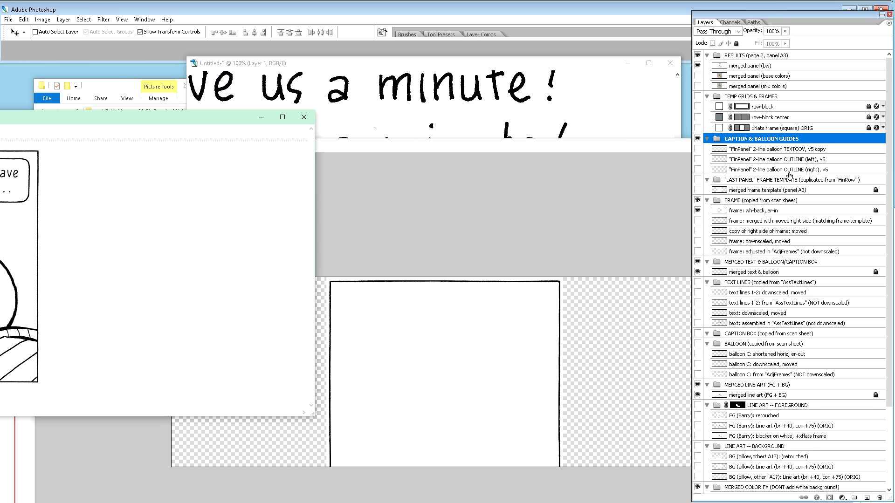
shift+click(790, 170)
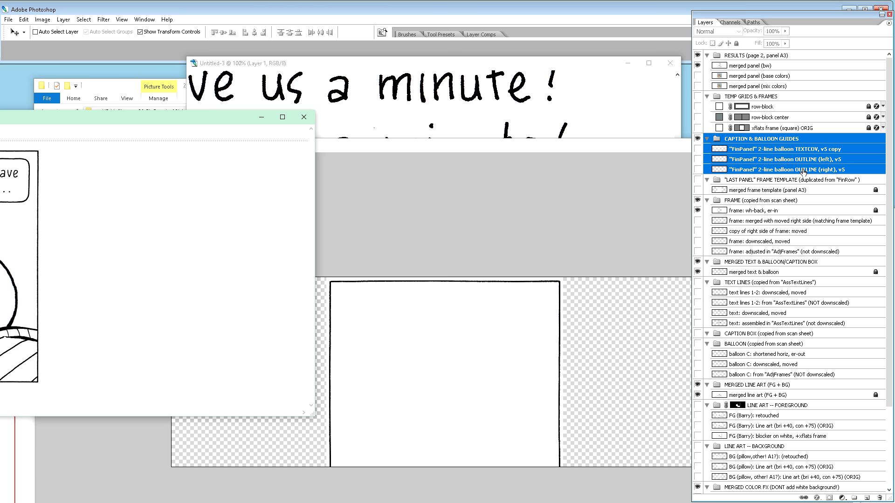
right_click(802, 172)
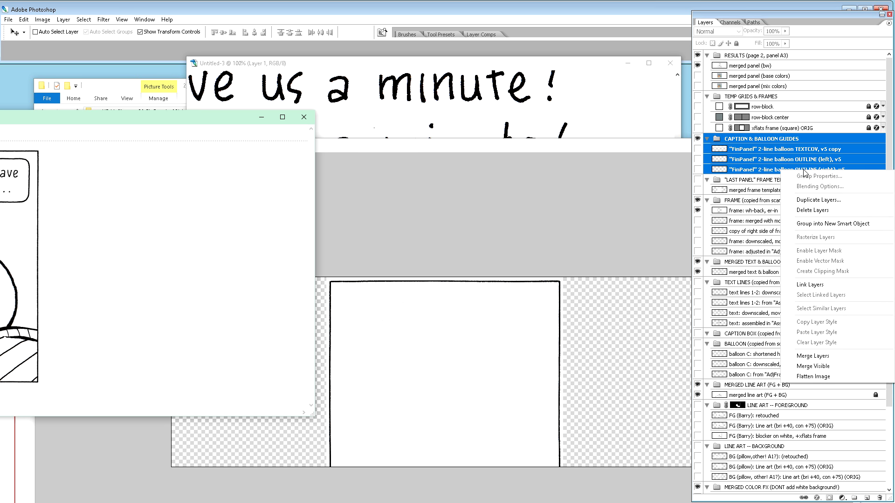
click(813, 199)
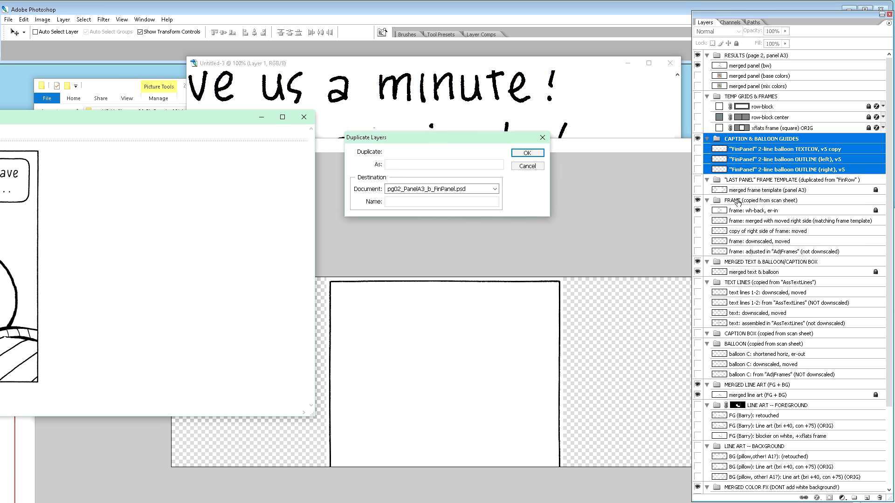
click(494, 189)
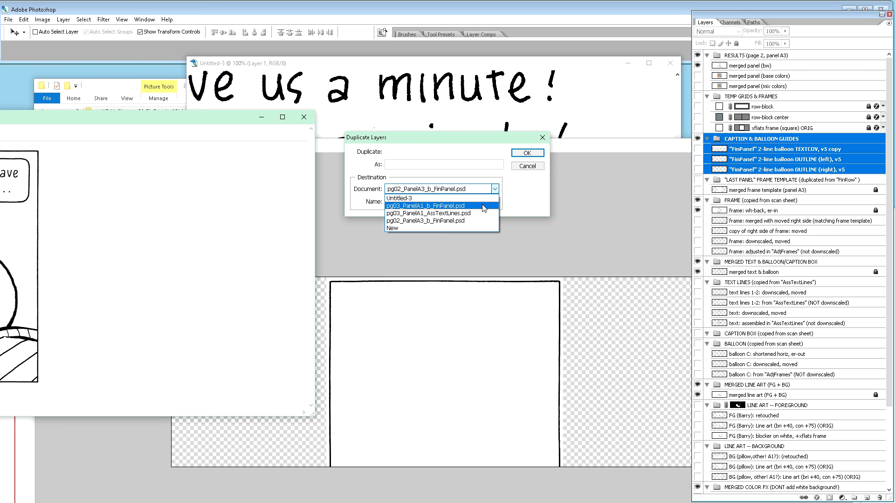
click(484, 205)
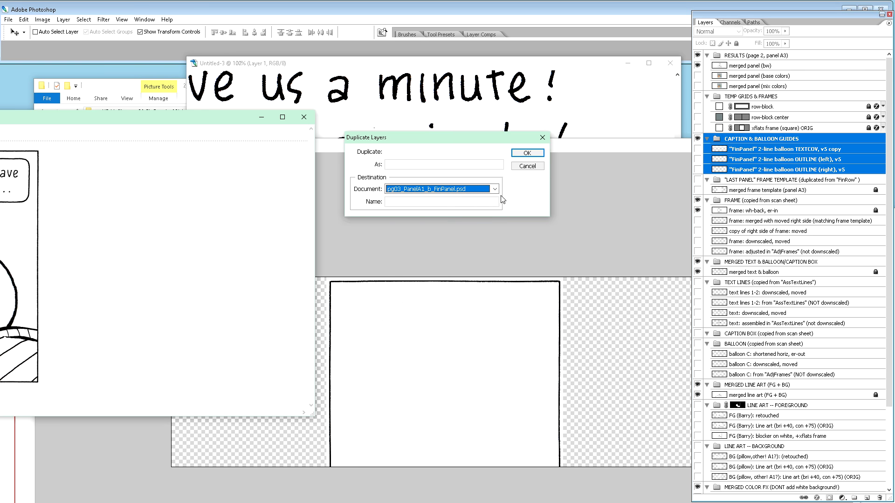
click(527, 155)
click(558, 149)
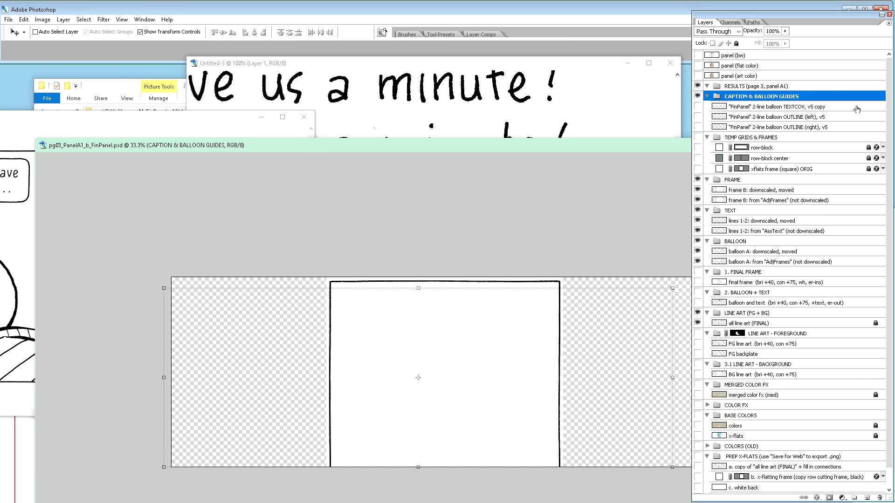
shift+click(792, 127)
Move the balloon guides onto TEMP GRIDS & FRAMES, then check page 2's right balloon outline layer.
drag(779, 97, 786, 179)
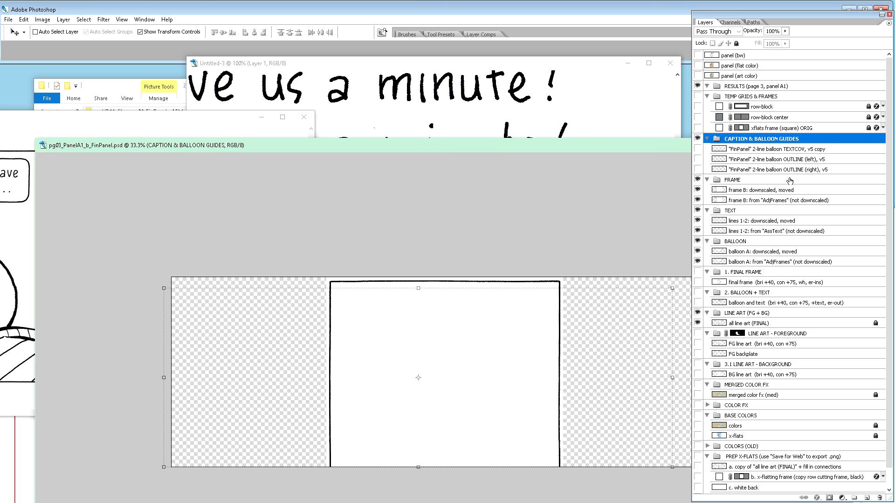
click(788, 180)
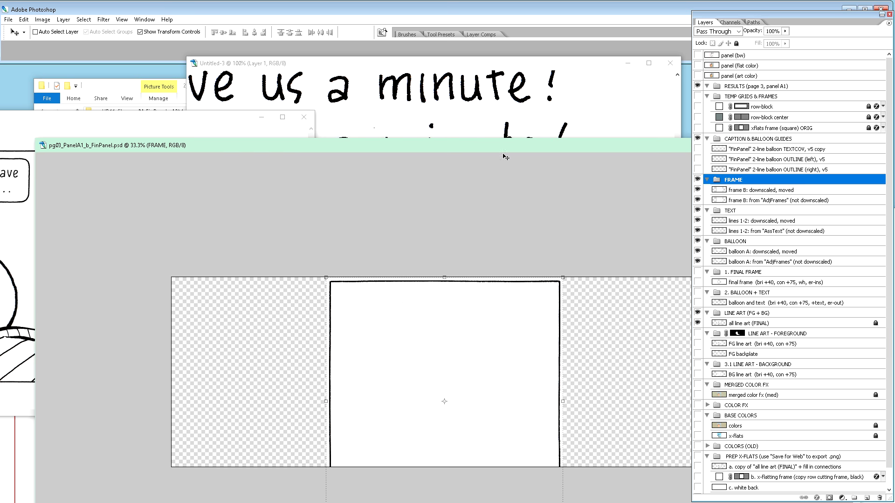
click(223, 116)
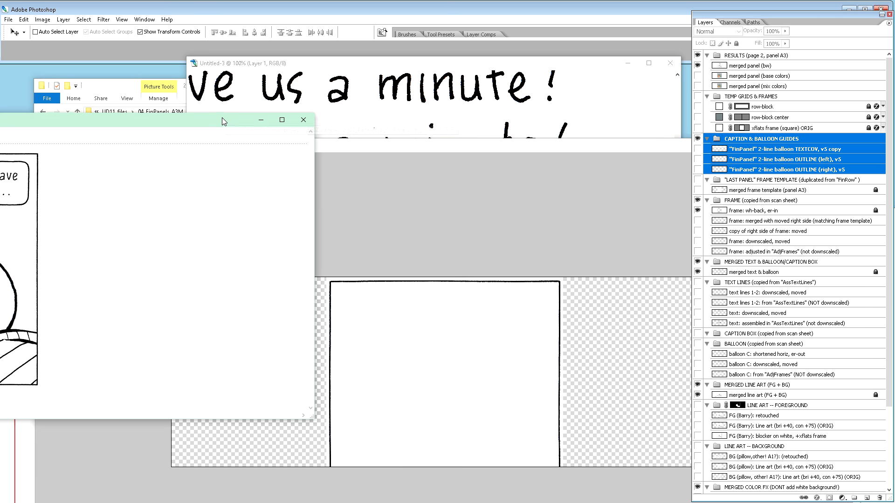
drag(222, 117, 152, 120)
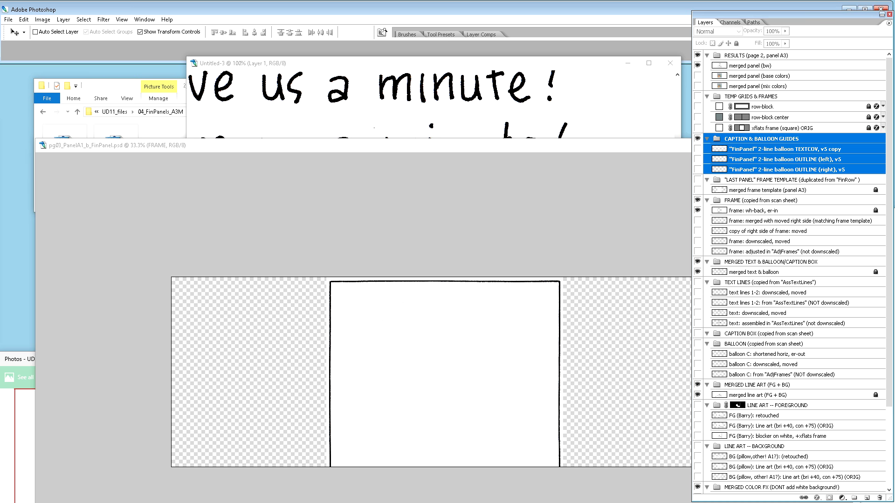
click(755, 170)
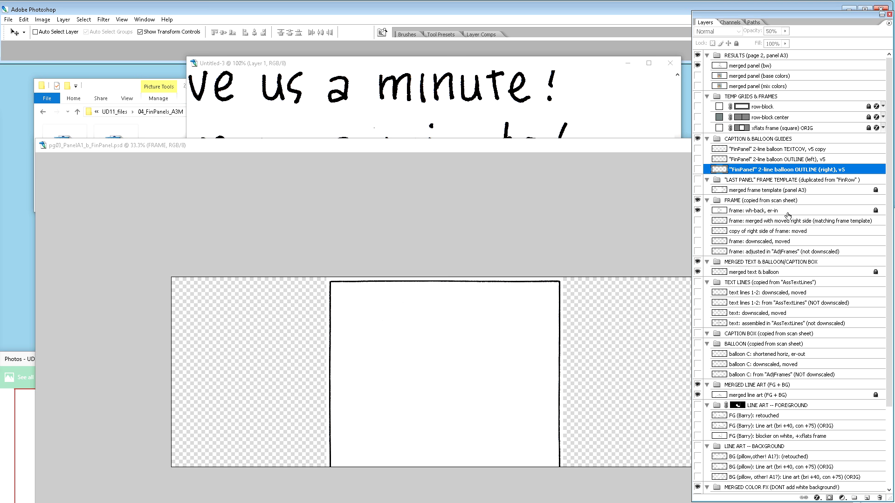
click(507, 147)
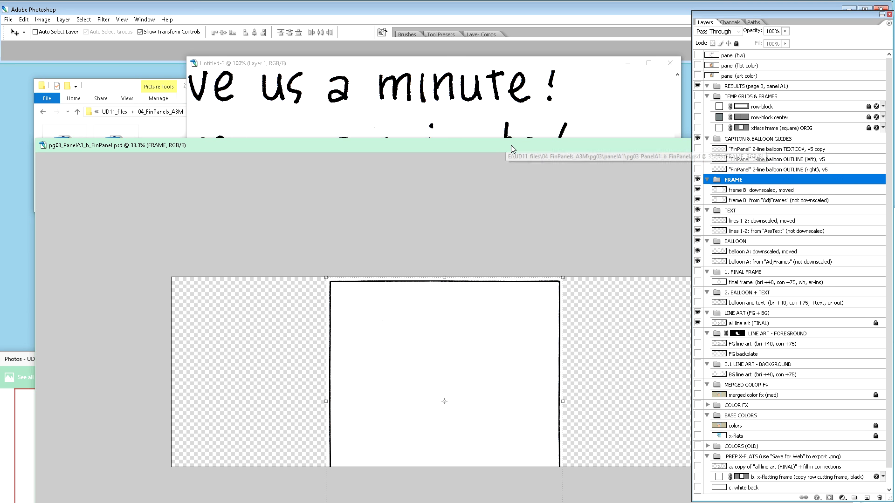
drag(510, 145, 476, 93)
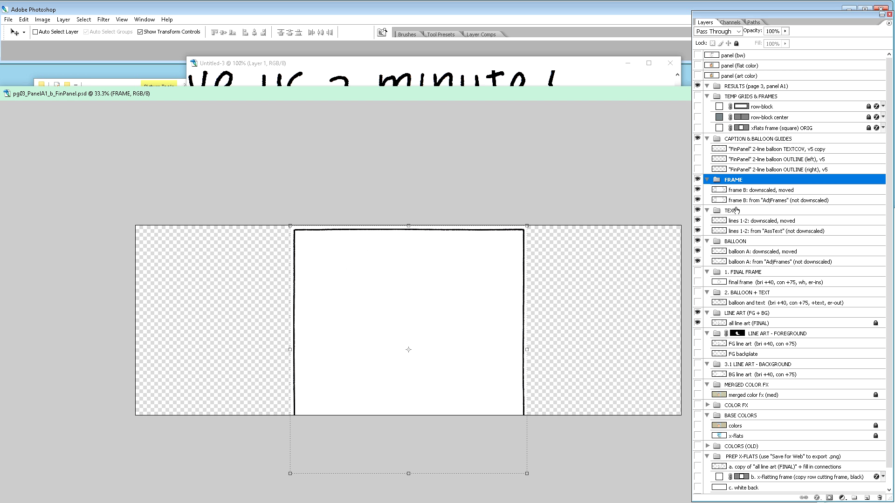
Hide the frame B, lines 1-2 and balloon A layers and their groups, keeping the downscaled frame B visible.
click(698, 200)
click(699, 190)
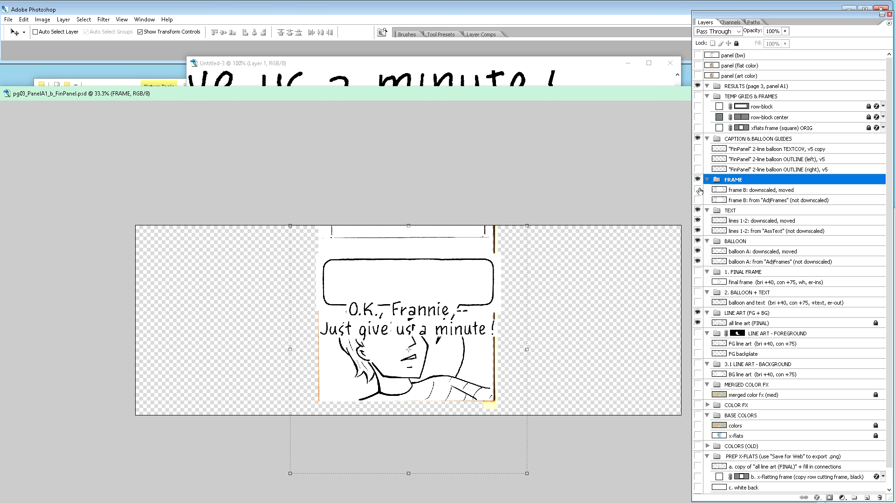
click(698, 231)
click(697, 221)
click(697, 262)
click(698, 241)
click(697, 210)
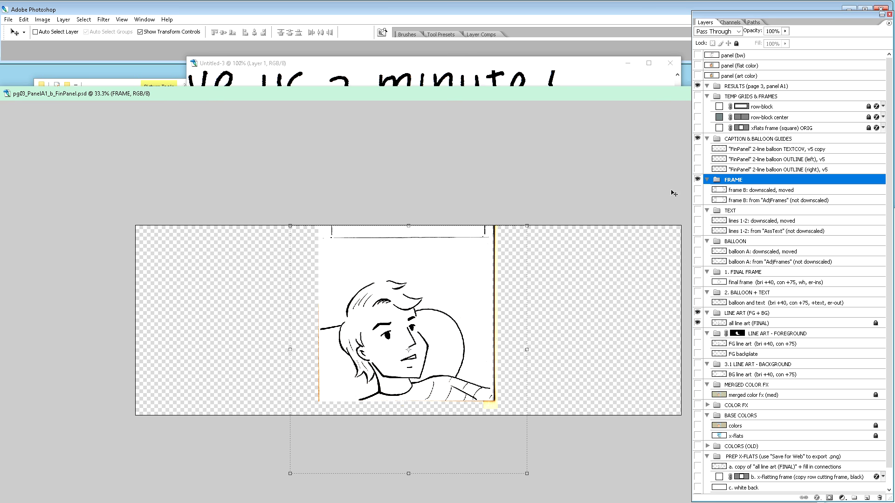
click(698, 189)
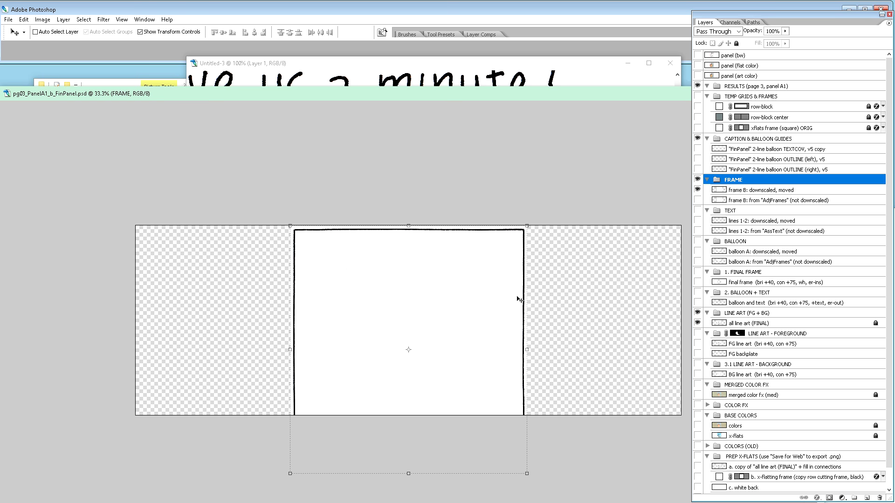
Nudge the panel frame down three Shift+Down steps.
key(shift+Down)
key(shift+Down)
key(shift+Down)
key(shift+Down)
key(shift+Down)
key(shift+Down)
key(shift+Down)
key(shift+Down)
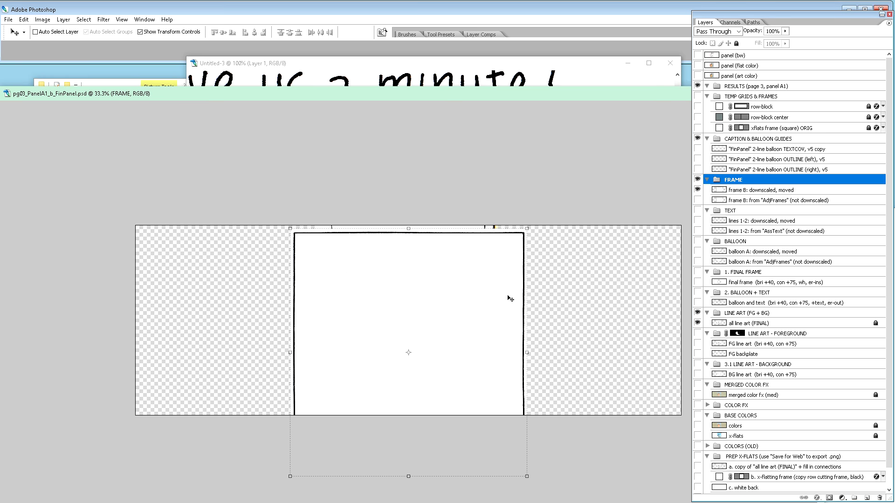
key(shift+Down)
key(shift+Down)
key(shift+Down)
key(shift+Down)
key(shift+Down)
key(shift+Down)
key(shift+Down)
key(shift+Down)
key(shift+Down)
key(shift+Down)
key(shift+Down)
key(shift+Down)
key(shift+Down)
key(shift+Down)
key(shift+Down)
key(shift+Down)
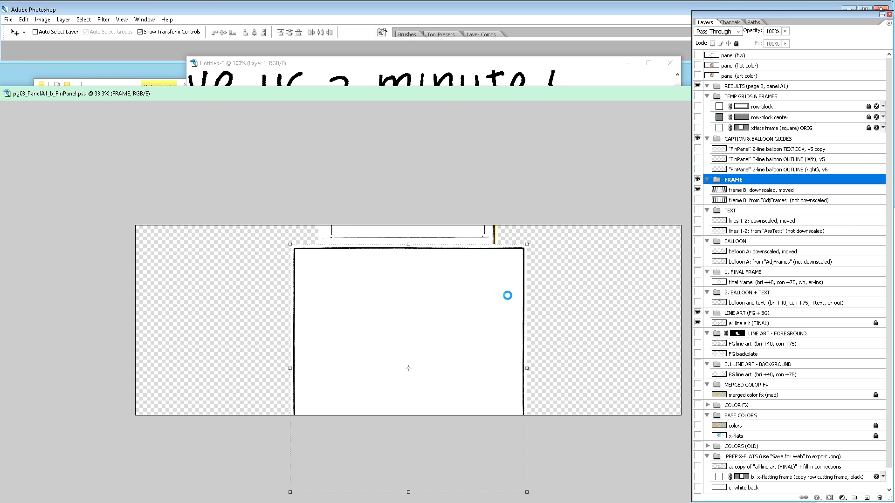
key(shift+Down)
key(shift+Down)
key(shift+Down)
key(shift+Down)
key(shift+Down)
key(shift+Down)
key(shift+Down)
key(shift+Down)
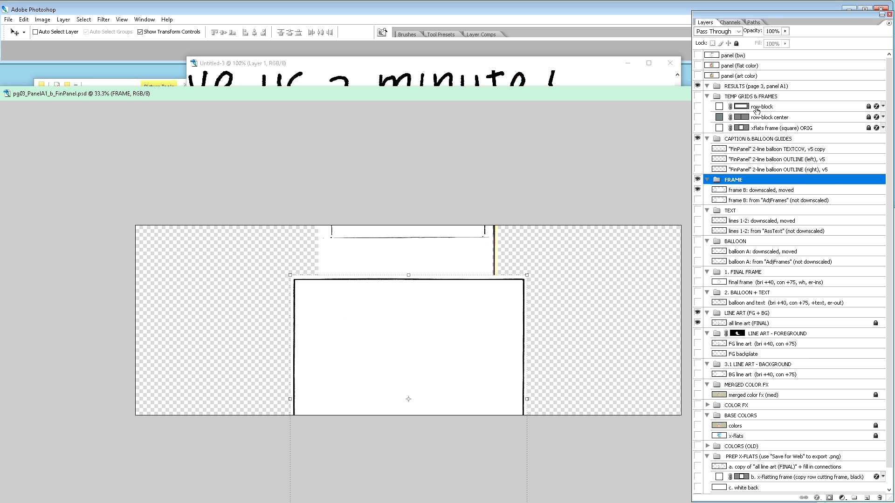
Show the red row-block guide, drag the frame up to its top edge, and zoom to 50%.
click(697, 106)
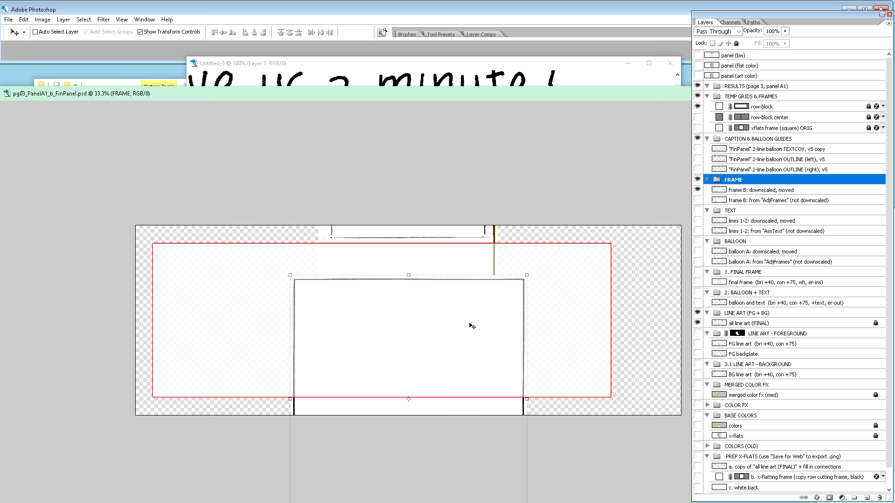
drag(474, 327, 482, 291)
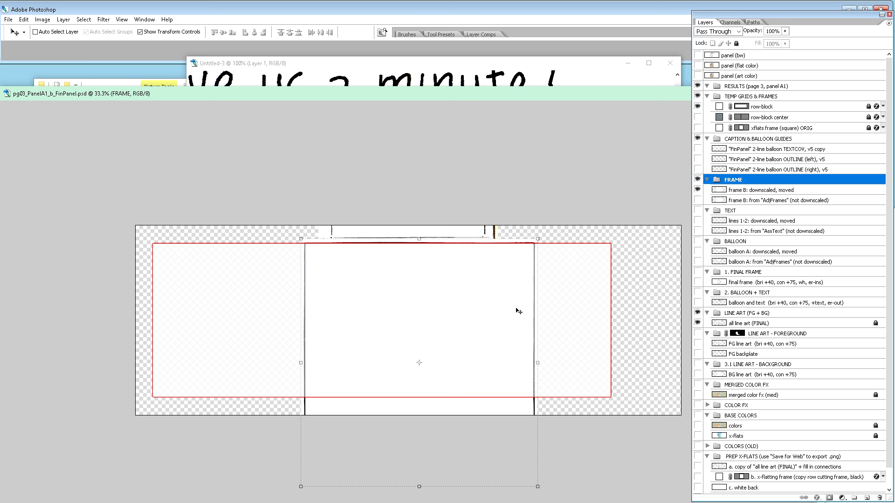
key(ctrl+plus)
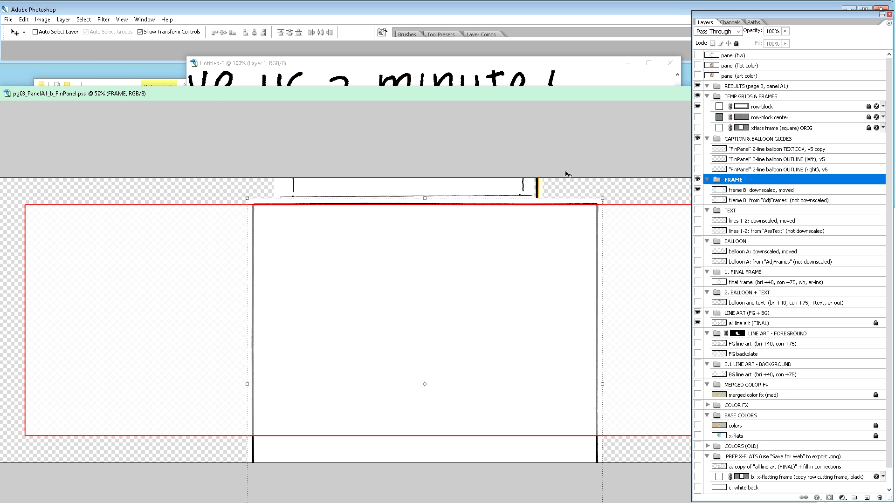
Free-transform the panel frame down to 63.9% and align it between the red guides at 66.7% zoom.
click(601, 198)
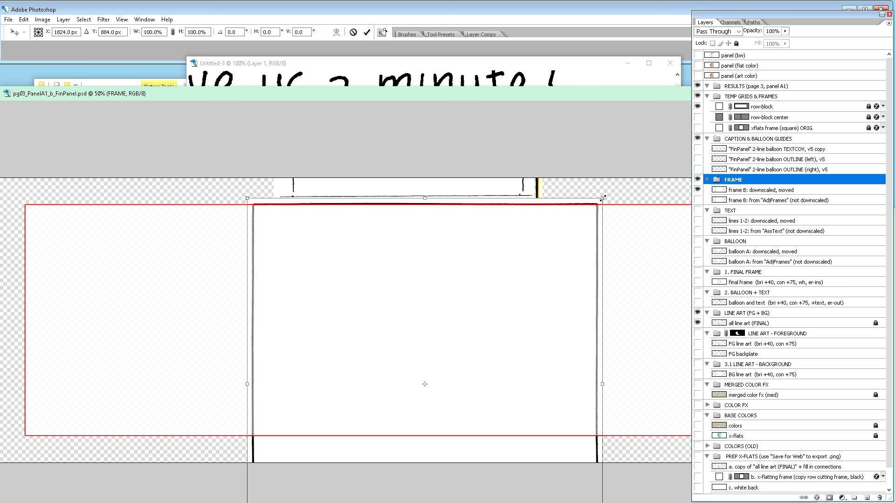
drag(602, 198, 517, 322)
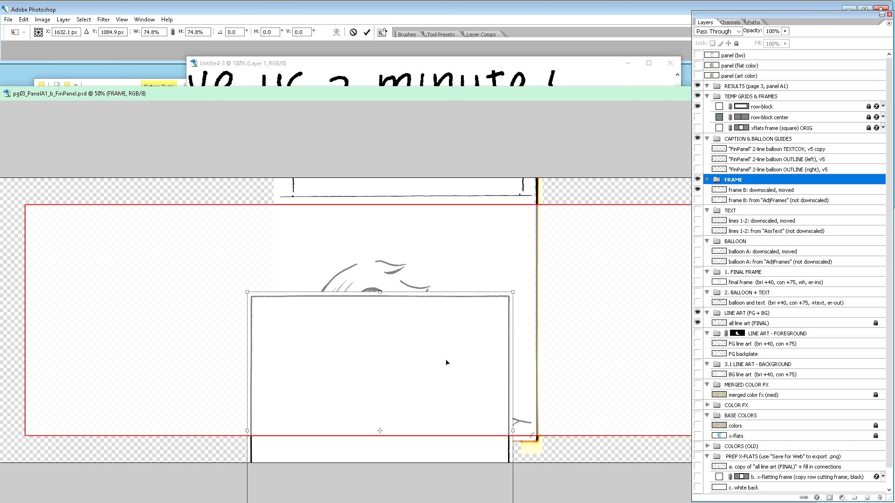
drag(446, 361, 488, 271)
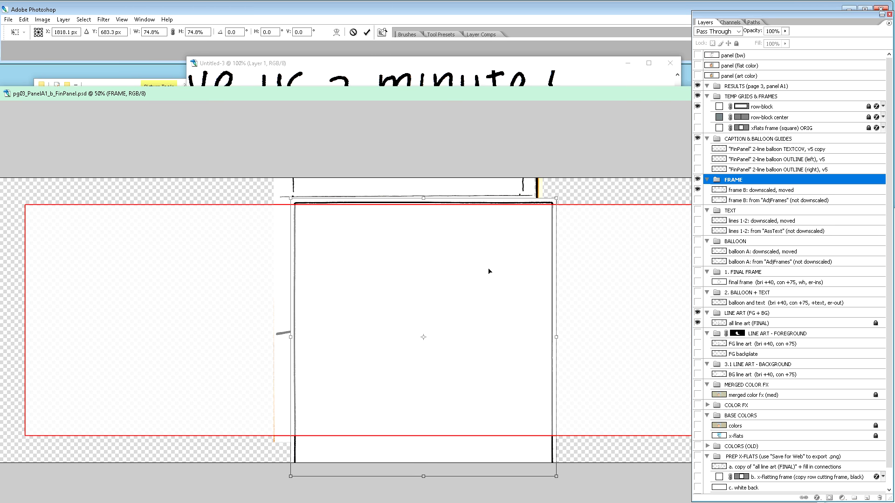
drag(555, 200, 520, 243)
drag(475, 320, 496, 283)
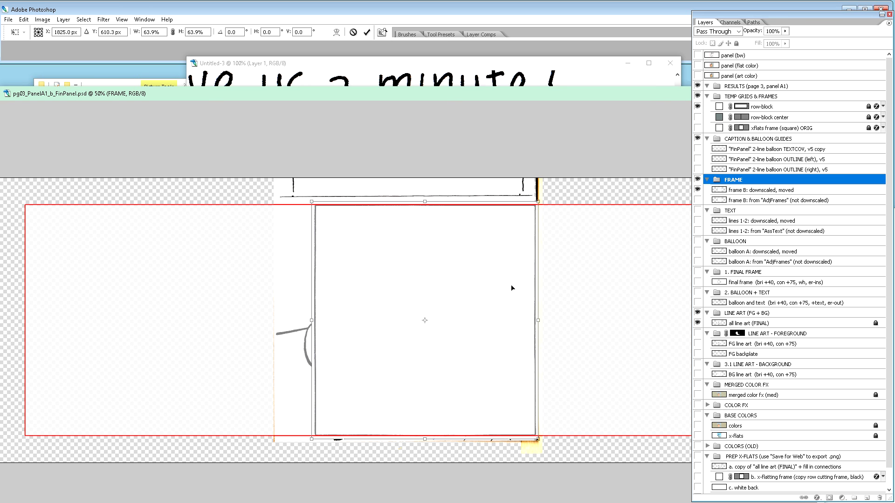
key(ctrl+plus)
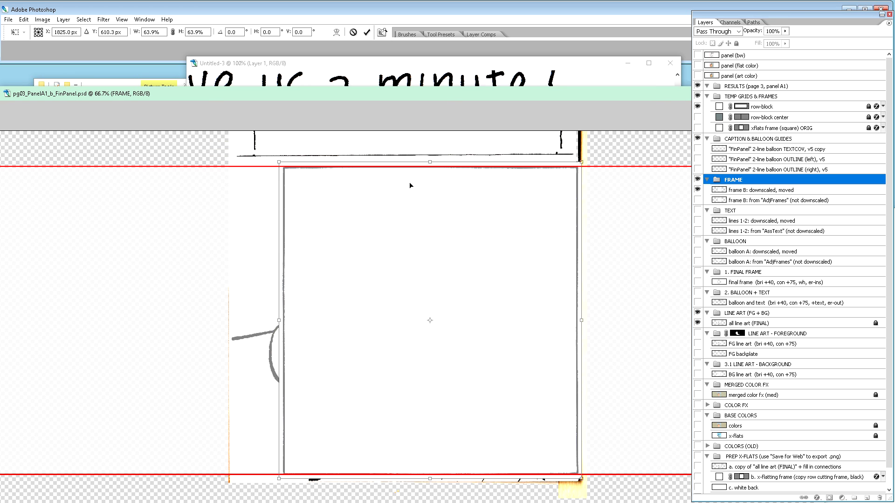
drag(373, 87, 376, 0)
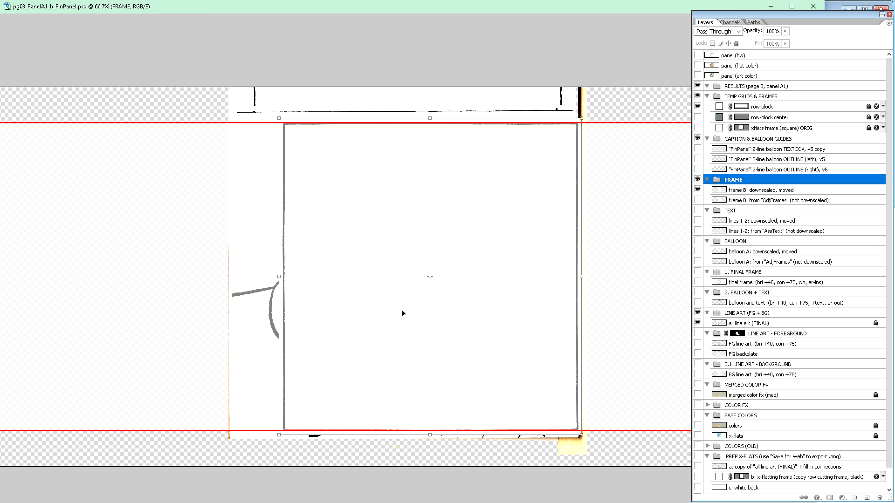
Nudge the frame up and enlarge it slightly to span the guides, checking edges at 100% zoom.
key(Up)
key(Up)
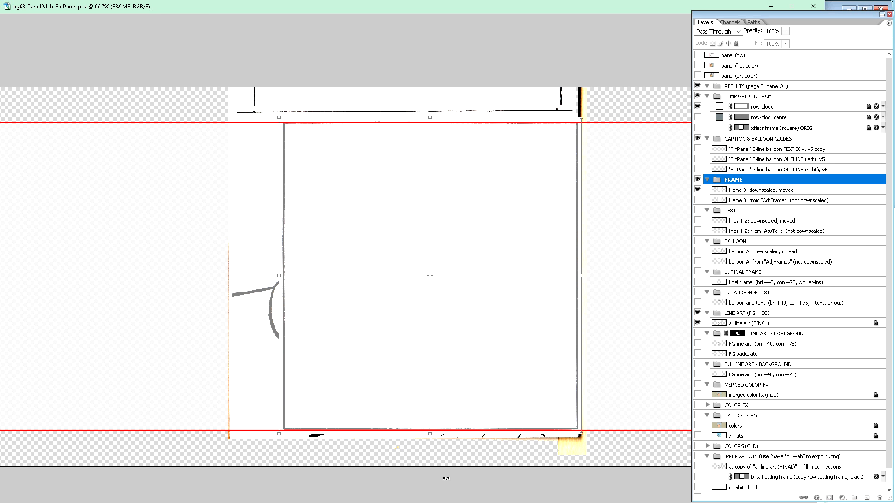
drag(584, 437, 585, 439)
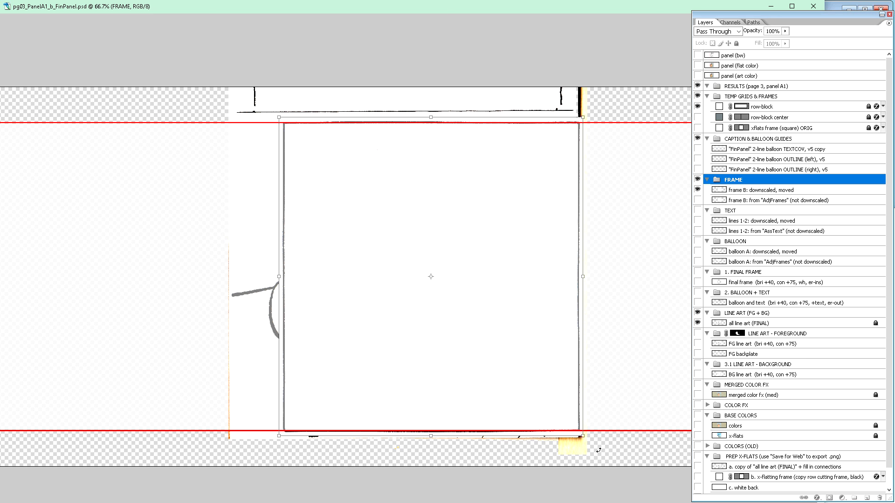
key(ctrl+plus)
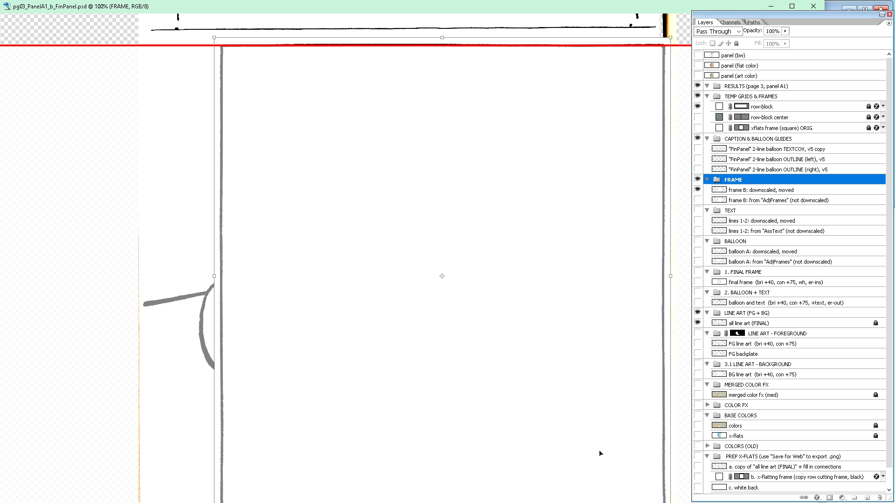
scroll(583, 437, down, 1)
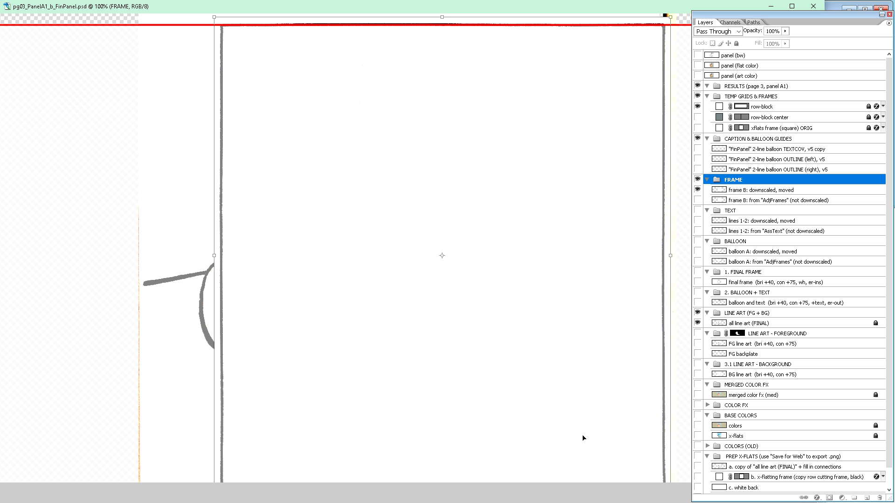
scroll(583, 438, up, 2)
key(ctrl+minus)
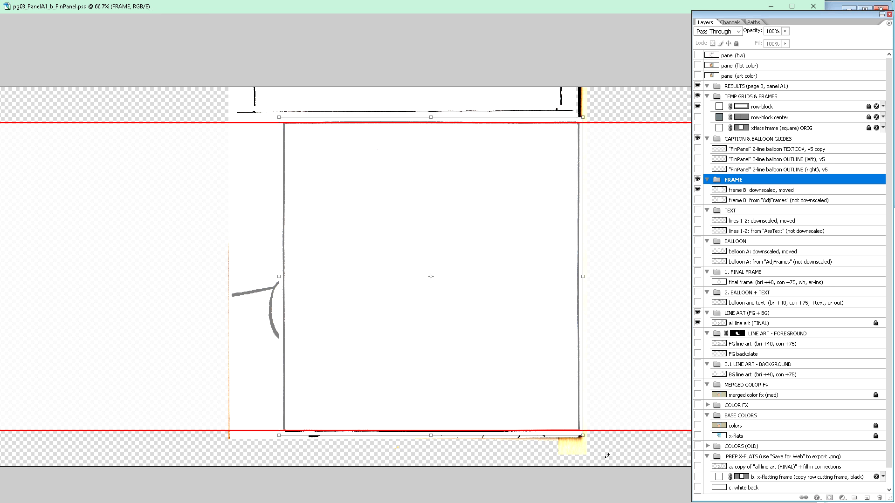
key(Return)
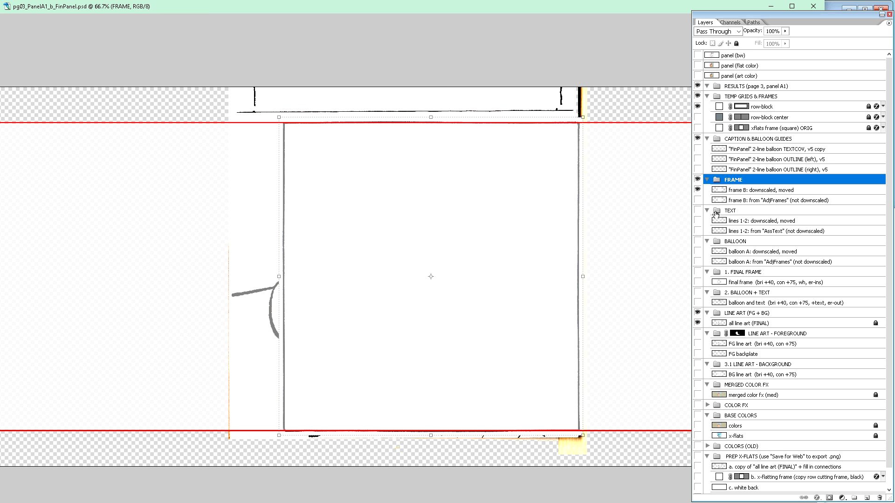
alt+click(698, 190)
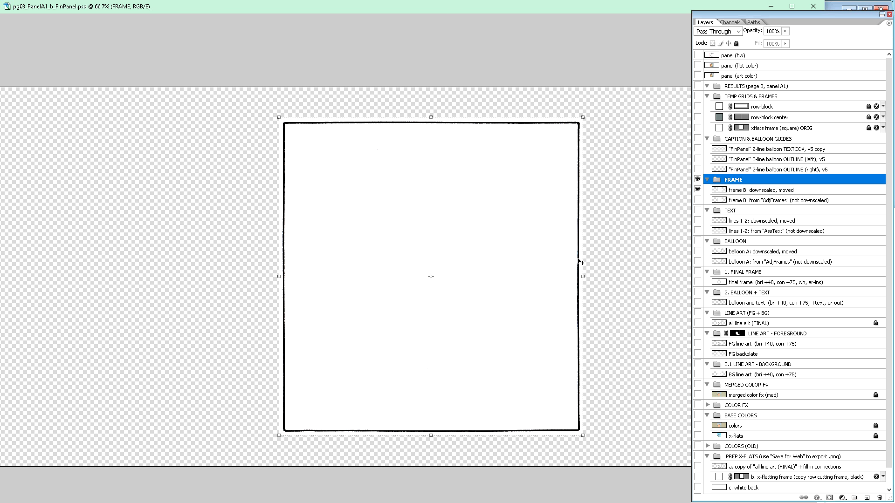
alt+click(698, 191)
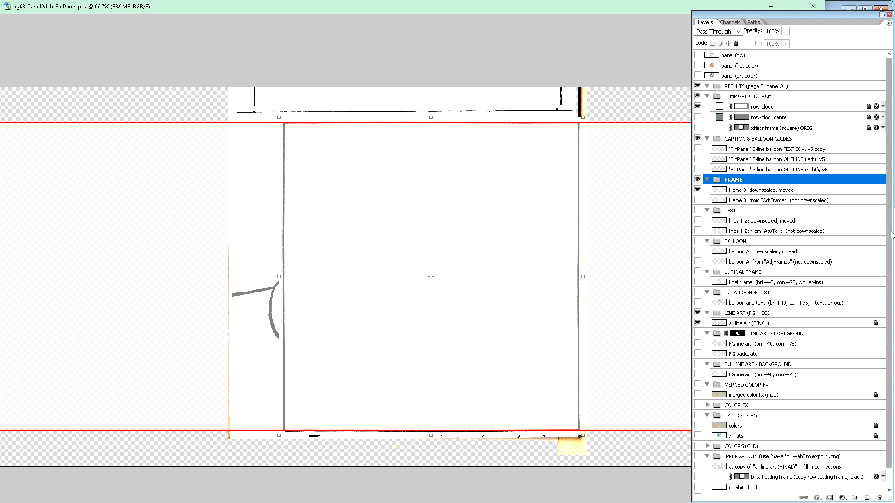
scroll(890, 235, down, 2)
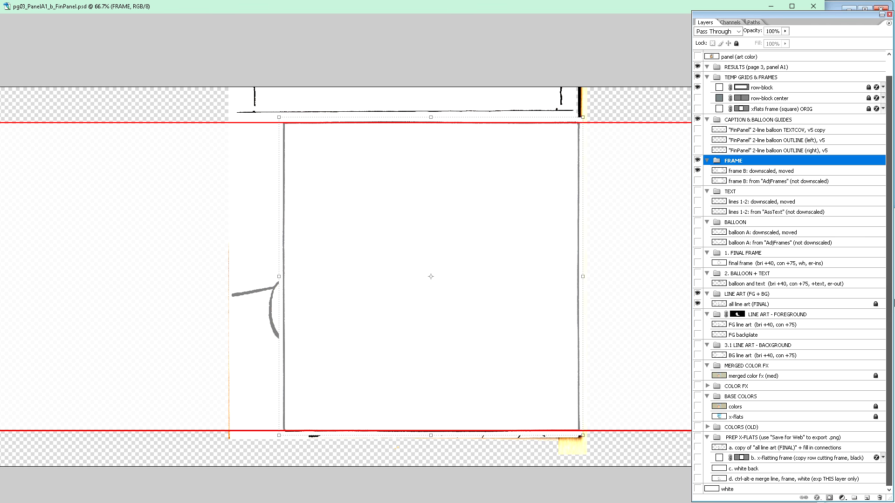
Show the white layer and merge a copy of it with 'frame B: downscaled, moved' into a new layer.
click(755, 491)
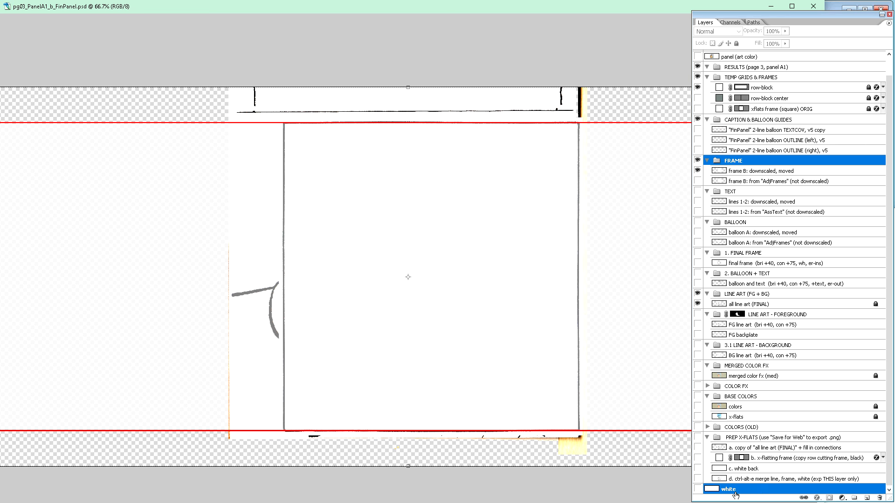
click(697, 489)
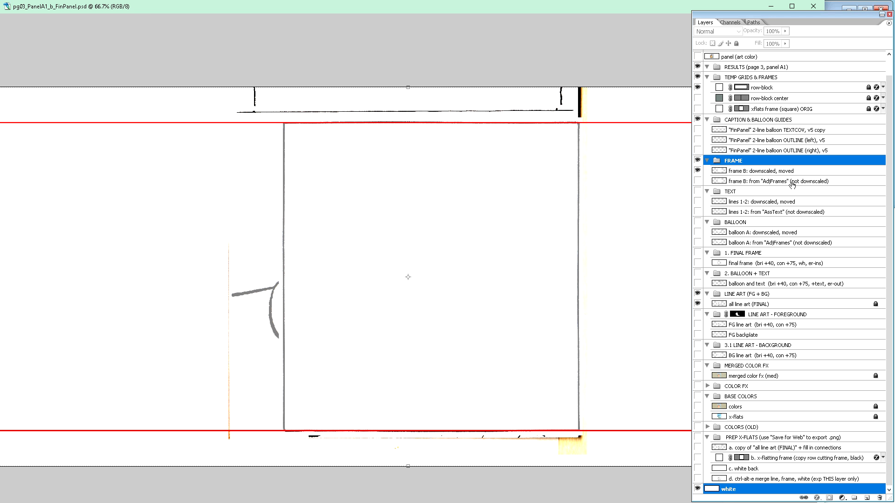
click(760, 171)
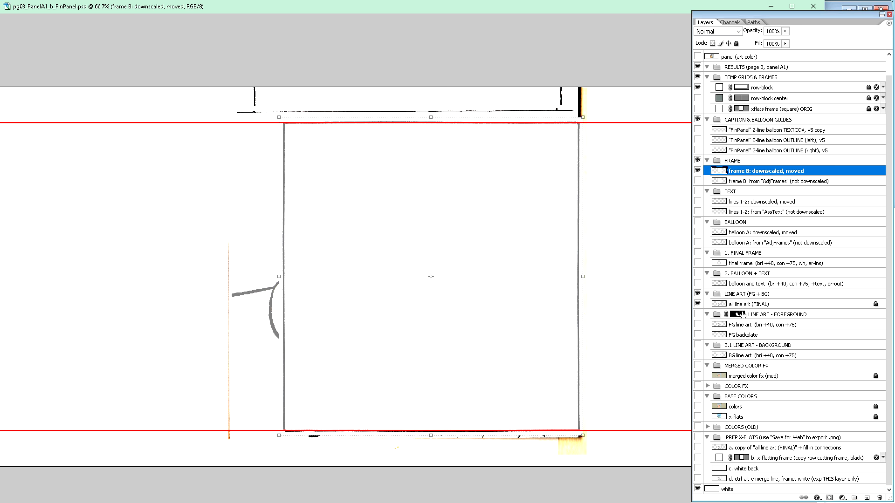
click(768, 491)
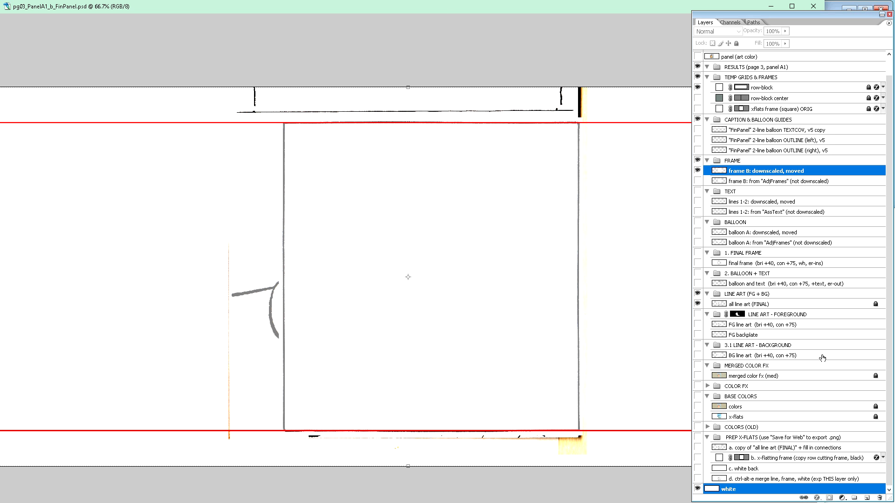
key(ctrl+alt+e)
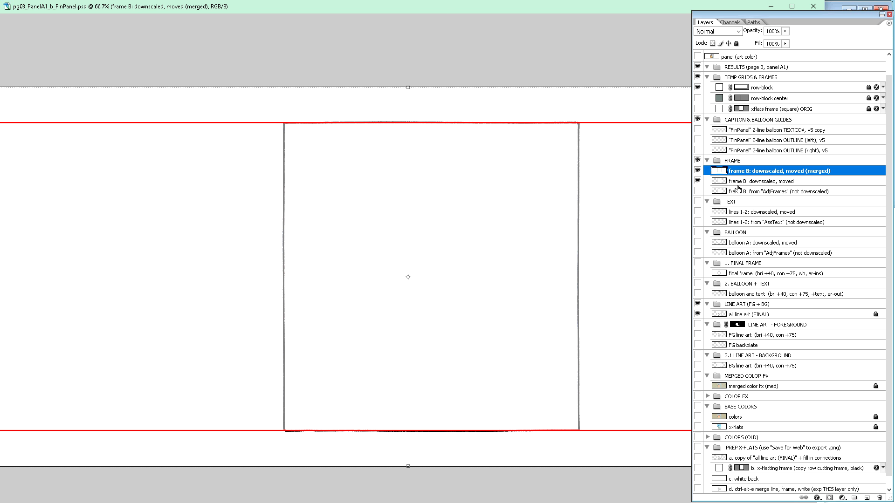
Hide the original frame B layer and rename the merged copy 'frame B: wh-back, er-in'.
click(697, 181)
double_click(760, 172)
drag(751, 171, 818, 168)
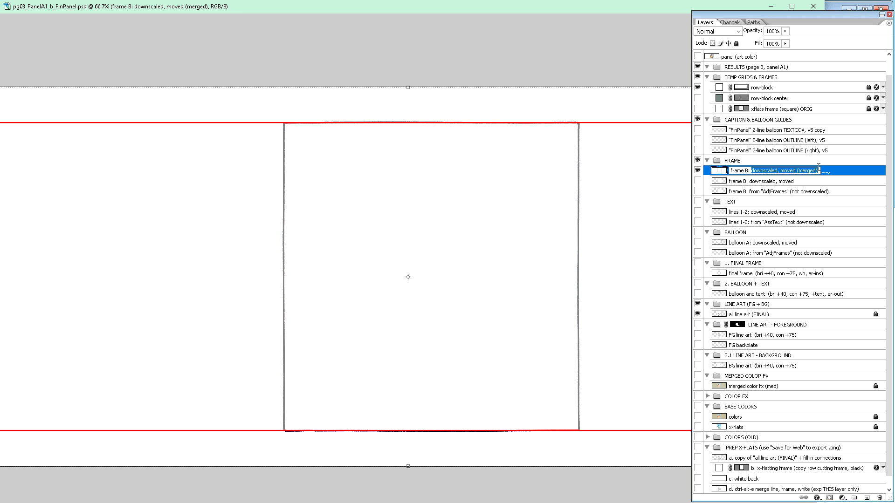
text(wh)
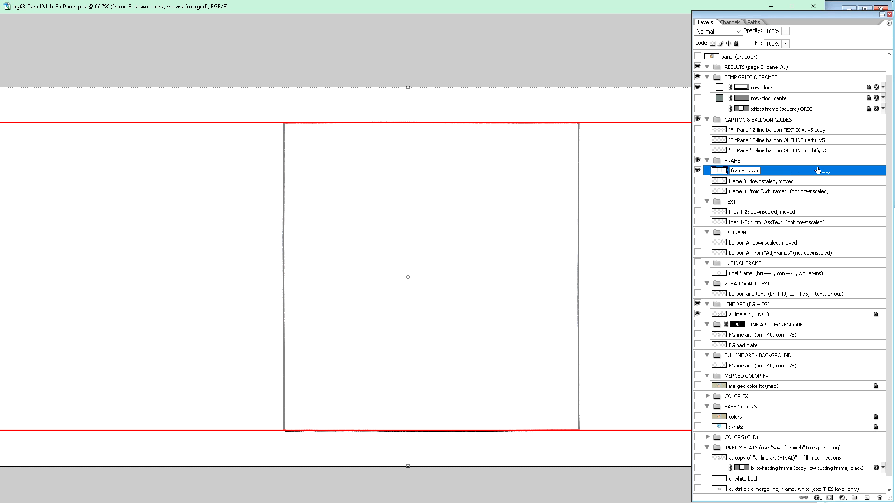
text(-back)
text(, er-in)
key(Return)
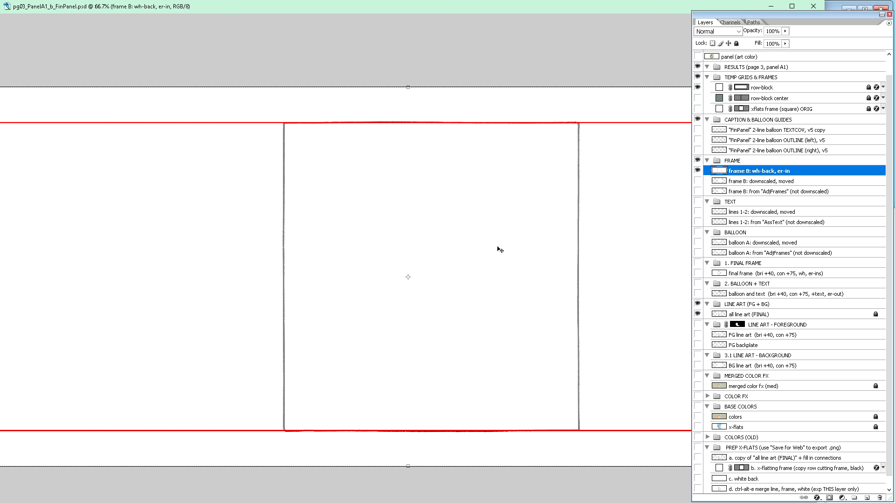
key(e)
Erase the white inside the panel frame with the Magic Eraser, then check the frame layer alone.
click(456, 254)
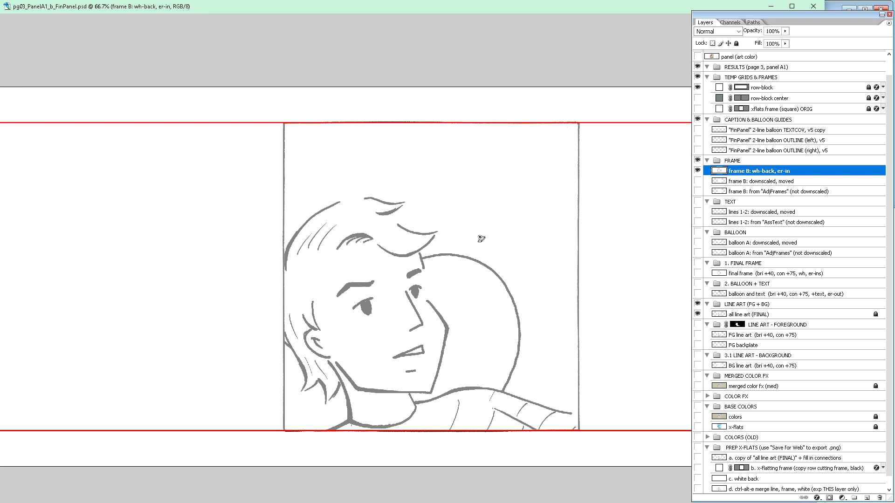
alt+click(698, 171)
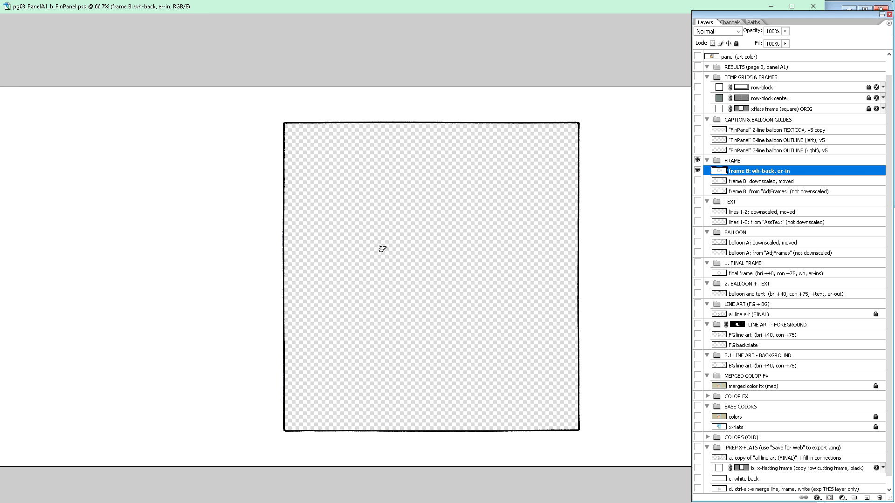
alt+click(698, 172)
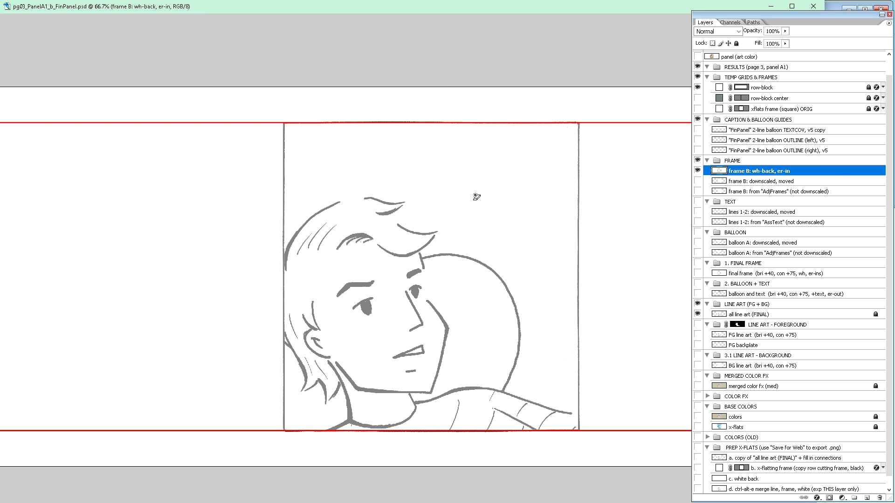
Toggle the new frame layer and show the 'final frame' layer for comparison.
click(698, 171)
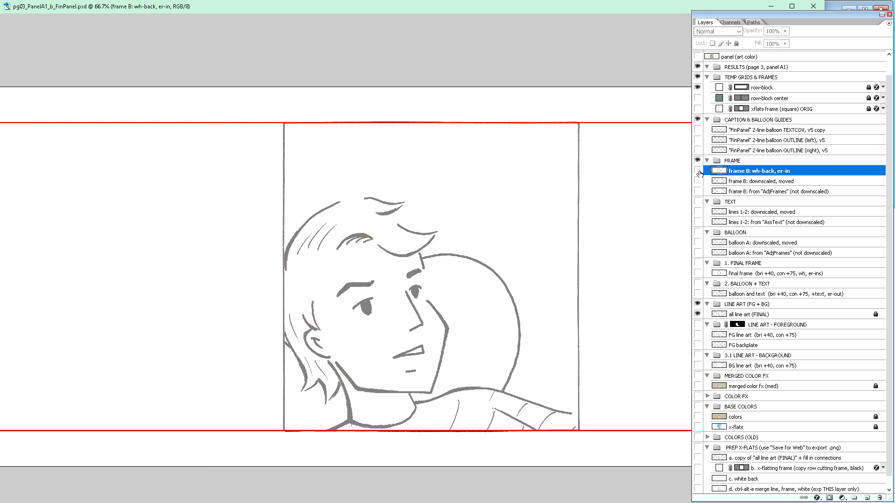
click(698, 171)
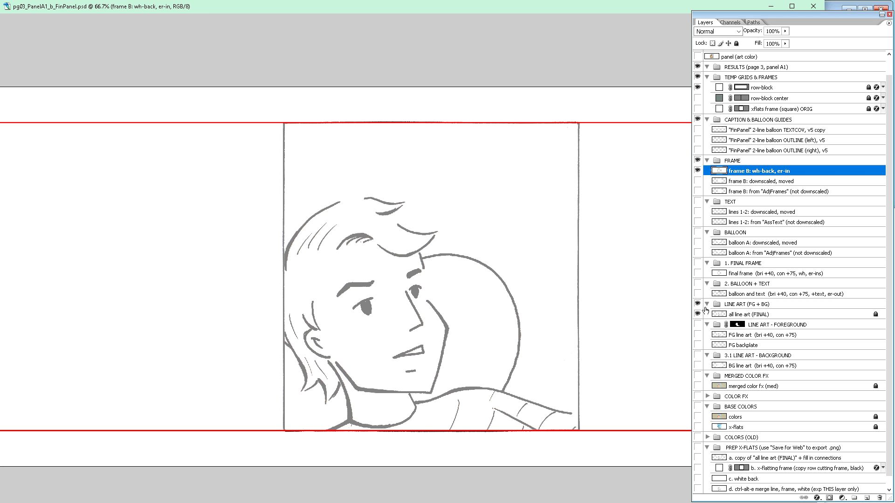
click(698, 273)
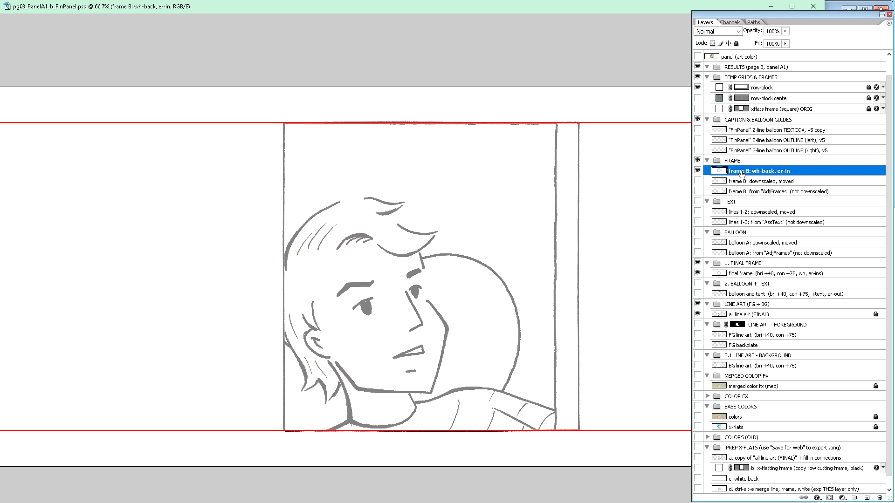
Nudge the new frame layer about 46 px left to match the final frame, then hide the final frame.
key(ctrl+t)
key(shift+Left)
key(shift+Left)
key(shift+Left)
key(shift+Left)
key(shift+Left)
key(shift+Left)
key(shift+Left)
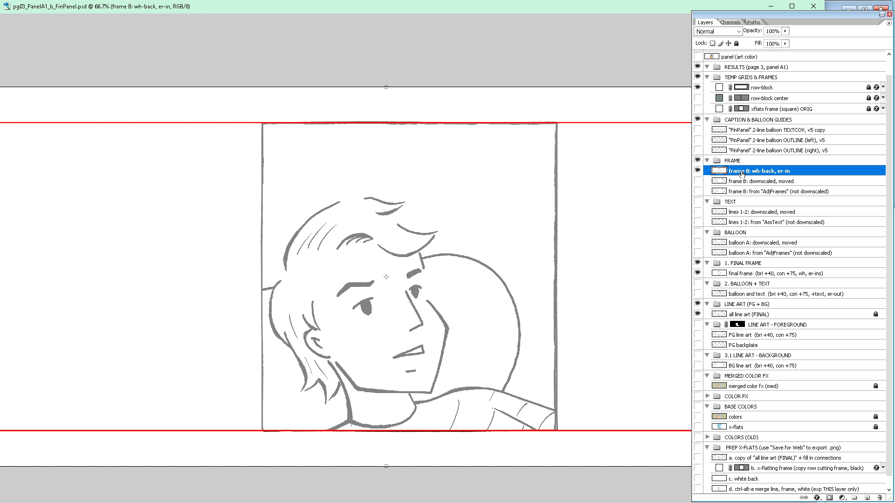
key(shift+Left)
key(shift+Left)
key(shift+Right)
key(shift+Right)
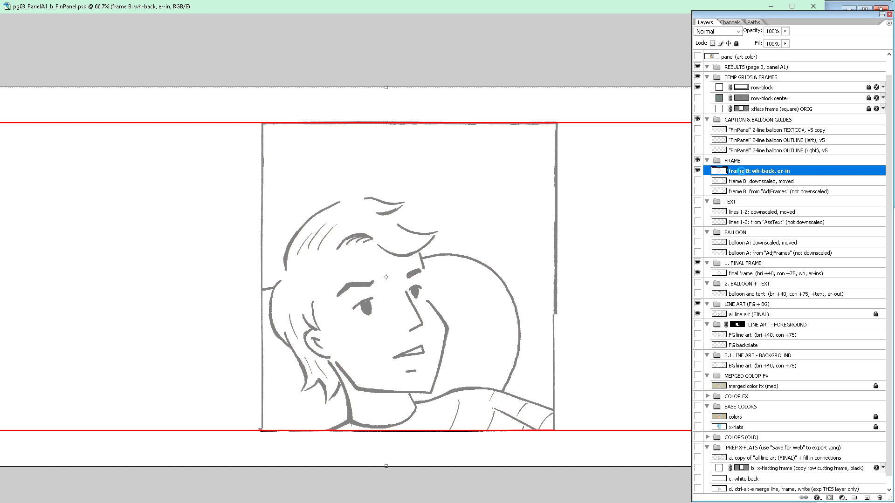
key(shift+Right)
key(shift+Left)
key(shift+Right)
key(shift+Left)
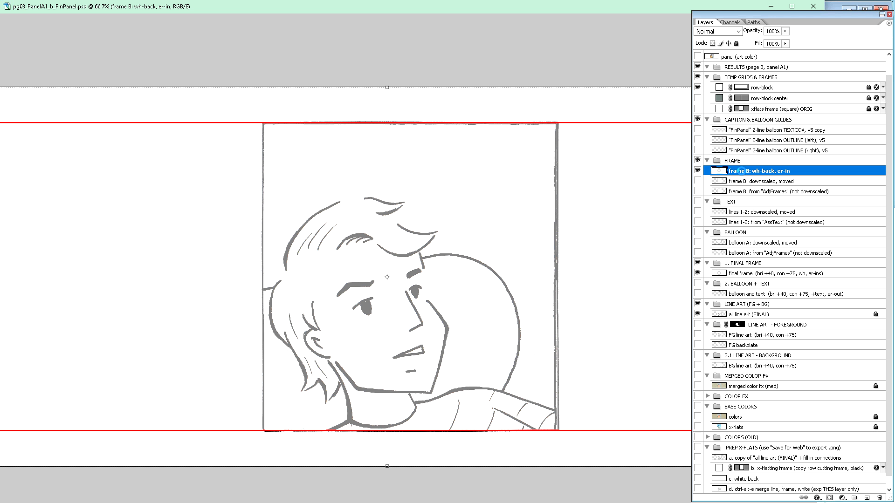
key(Left)
key(Left)
key(Left)
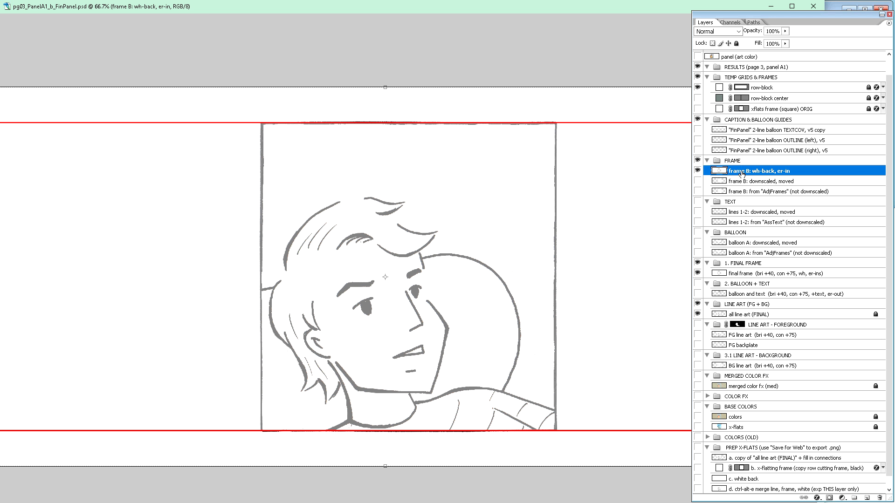
key(Right)
key(Right)
key(Left)
click(697, 273)
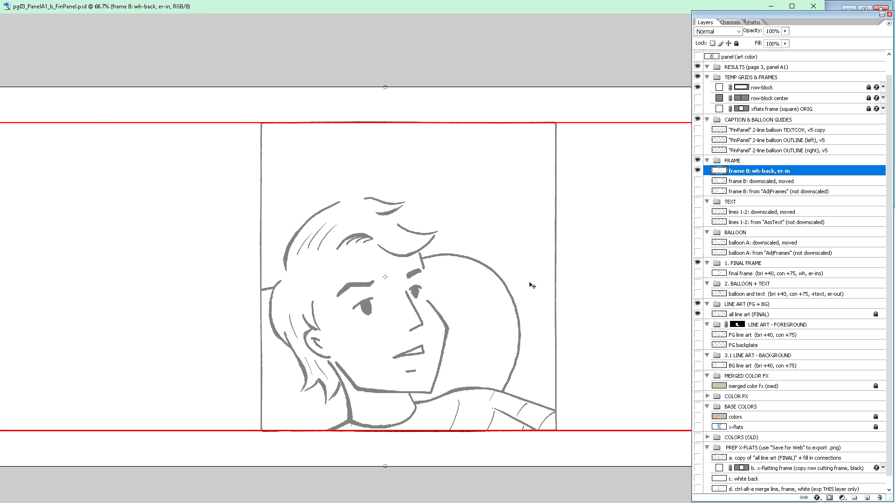
key(ctrl+minus)
key(ctrl+minus)
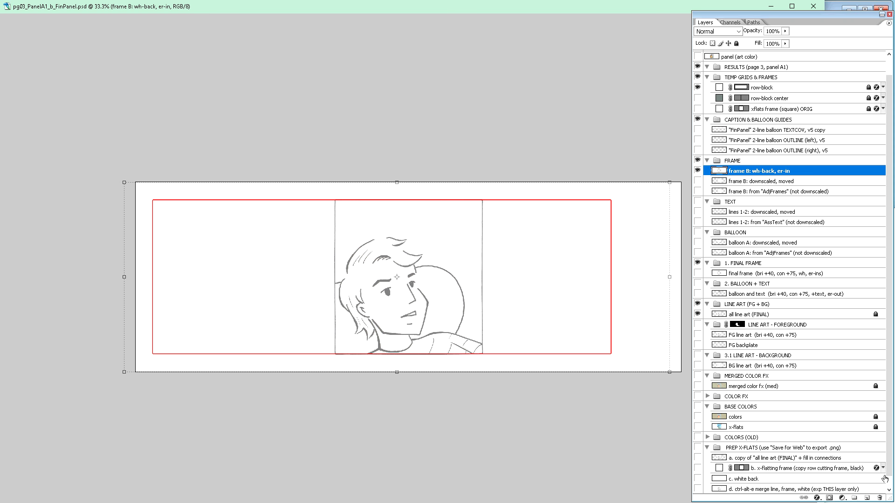
Merge 'frame B: wh-back, er-in' with the white background layer into a new layer using Ctrl+Alt+E.
click(889, 490)
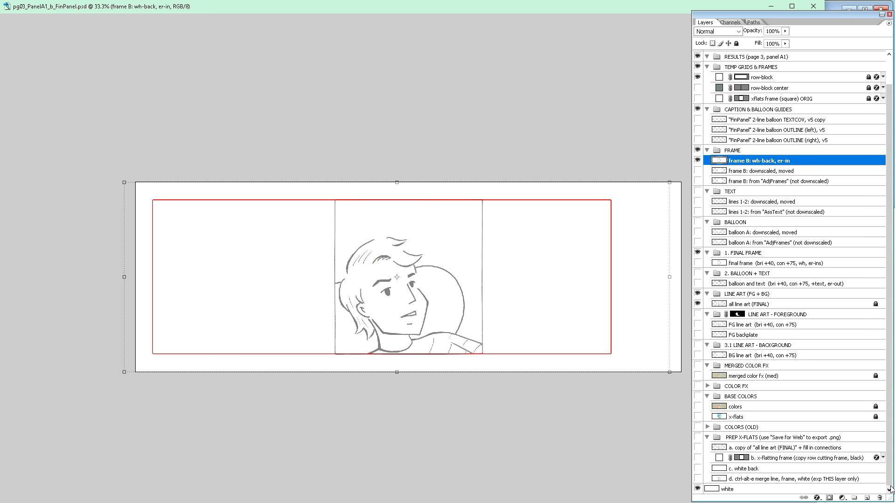
click(697, 489)
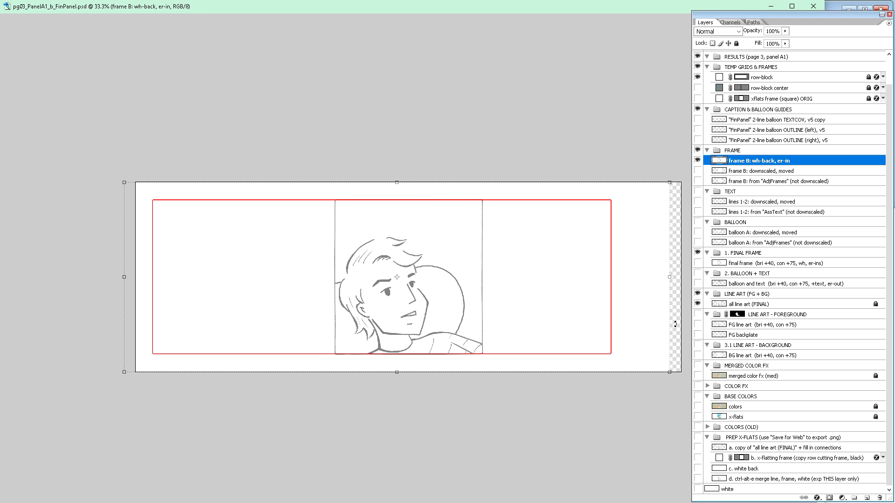
click(697, 489)
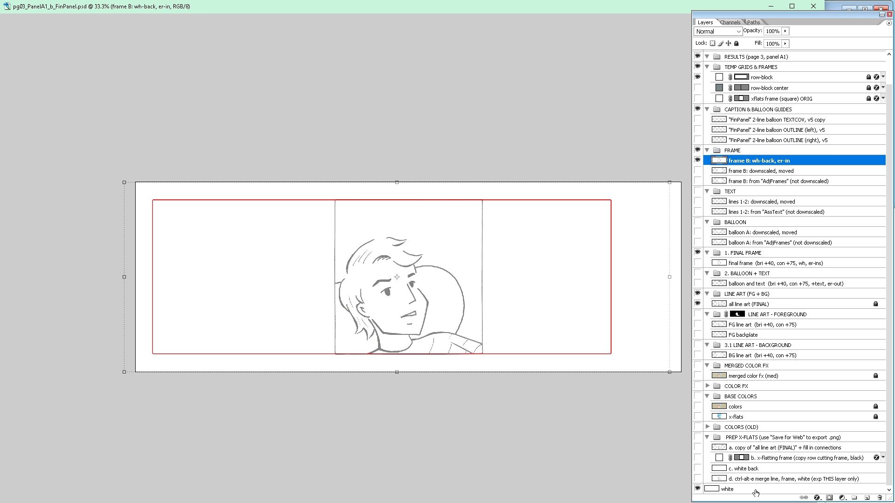
ctrl+click(755, 489)
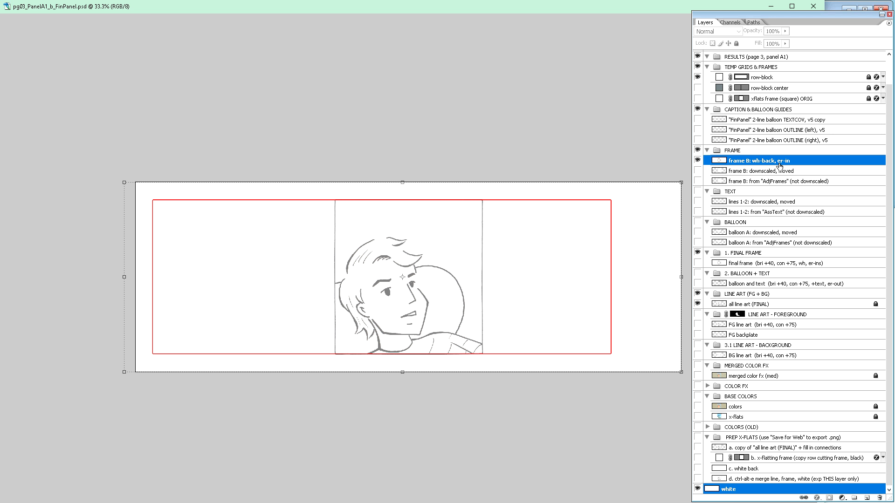
key(ctrl+alt+e)
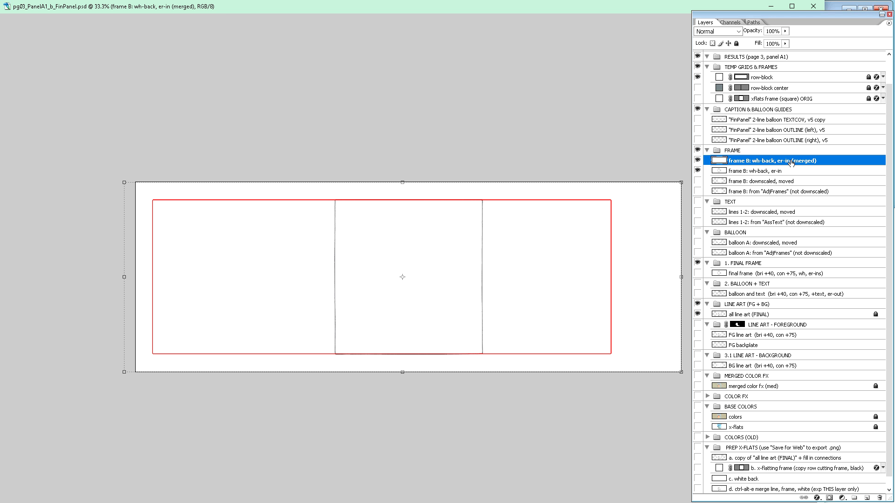
Rename the new merged layer to 'frame B: wh-back'.
double_click(786, 161)
click(752, 161)
drag(753, 161, 808, 163)
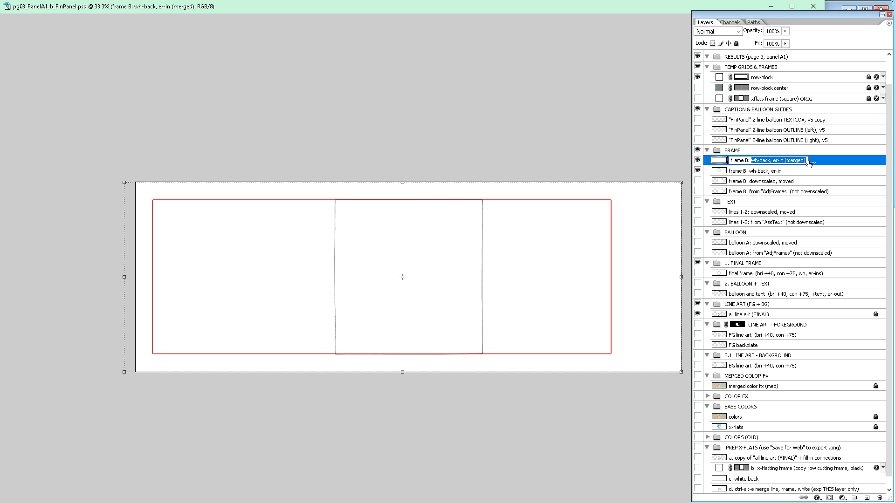
text(wh)
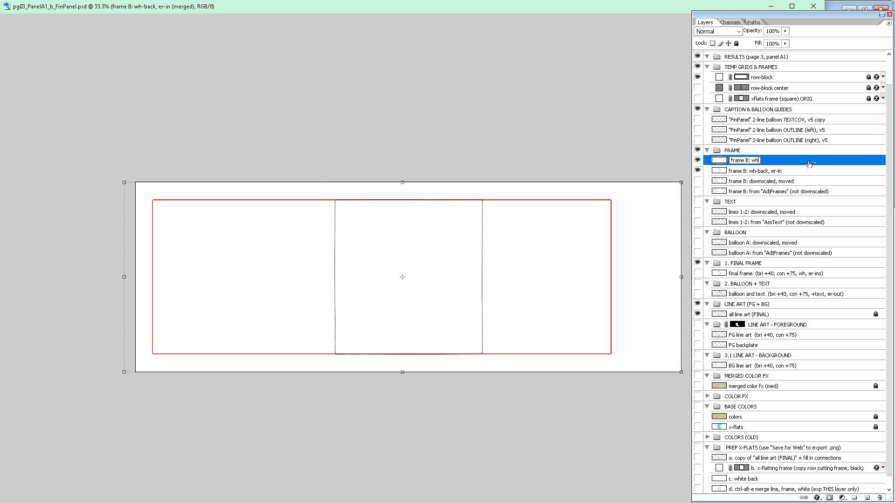
text(-back)
key(Return)
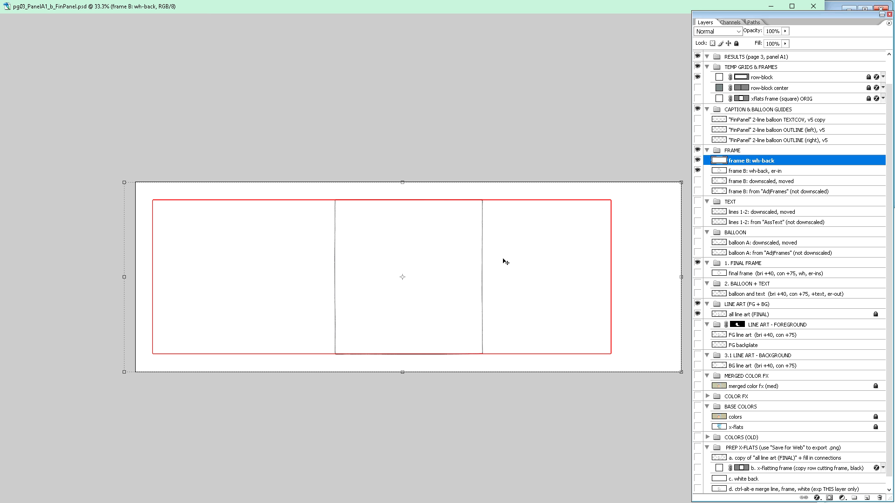
Hide the other frame and white background layers, leaving 'frame B: wh-back' shown alone.
click(697, 171)
scroll(696, 274, down, 1)
click(697, 488)
scroll(724, 285, up, 1)
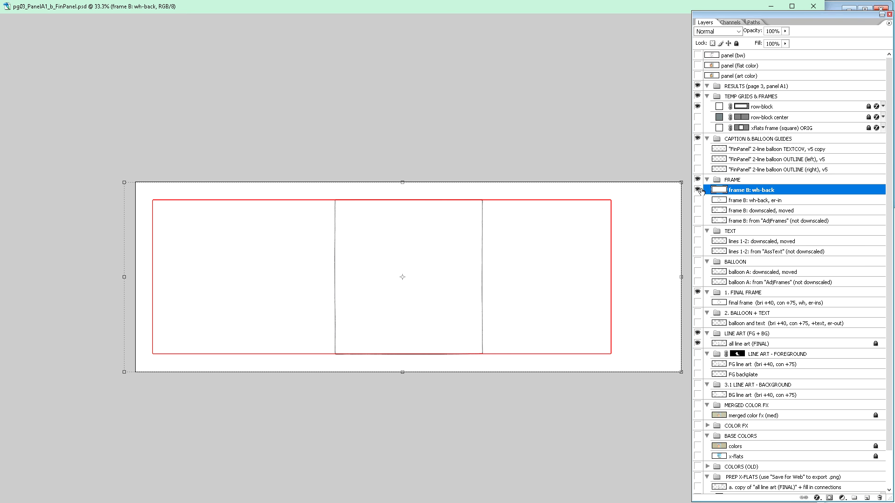
click(697, 190)
click(697, 190)
alt+click(697, 190)
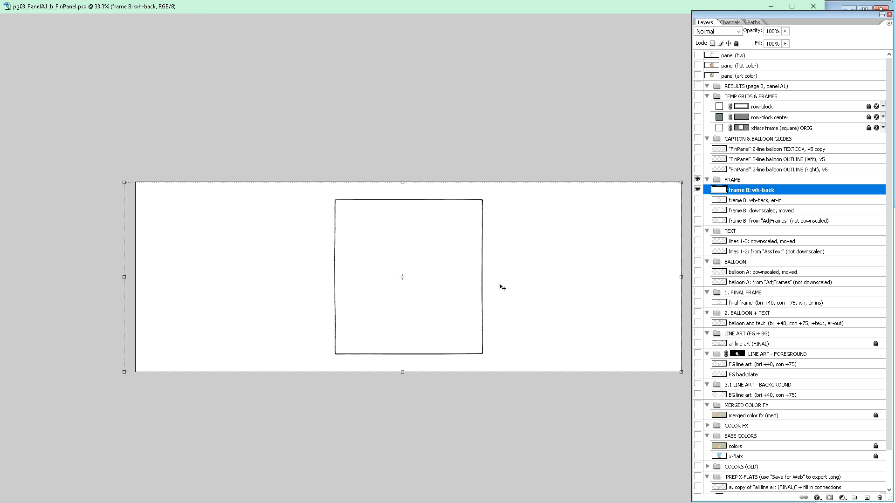
Erase the white fill inside the square frame and copy 'er-in' from the older layer's name.
key(e)
click(421, 278)
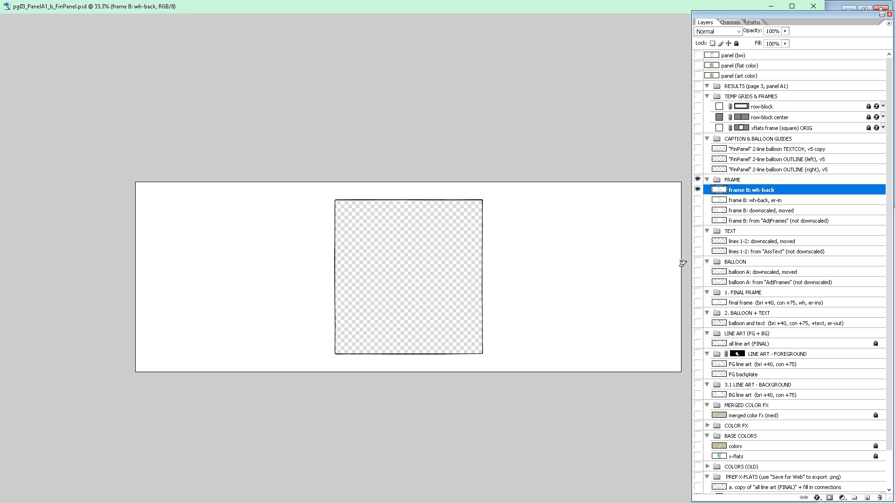
double_click(773, 200)
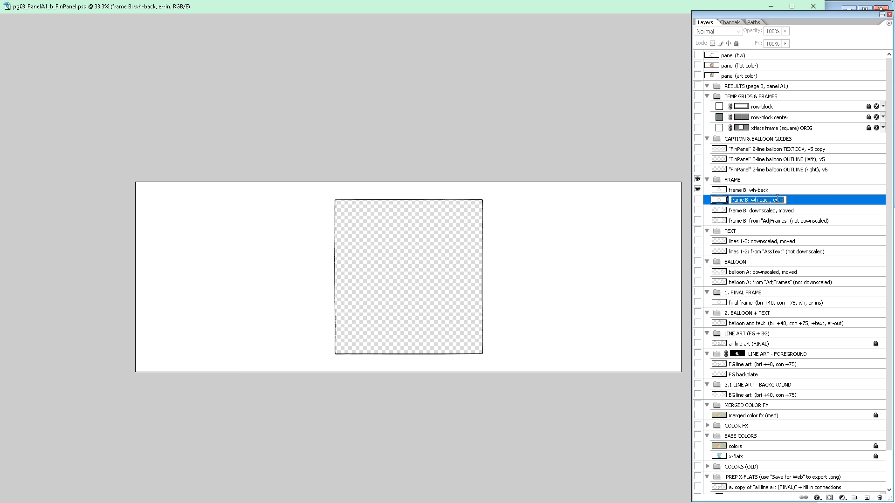
double_click(775, 201)
Rename the layer 'frame B: wh-back, er-in' and bring the line art and guides back.
double_click(768, 190)
click(772, 190)
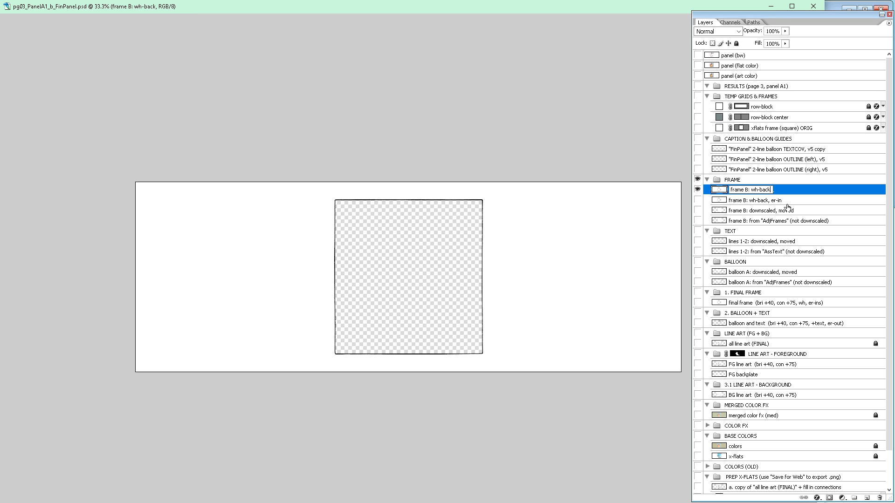
text(,)
text(er-in)
key(Return)
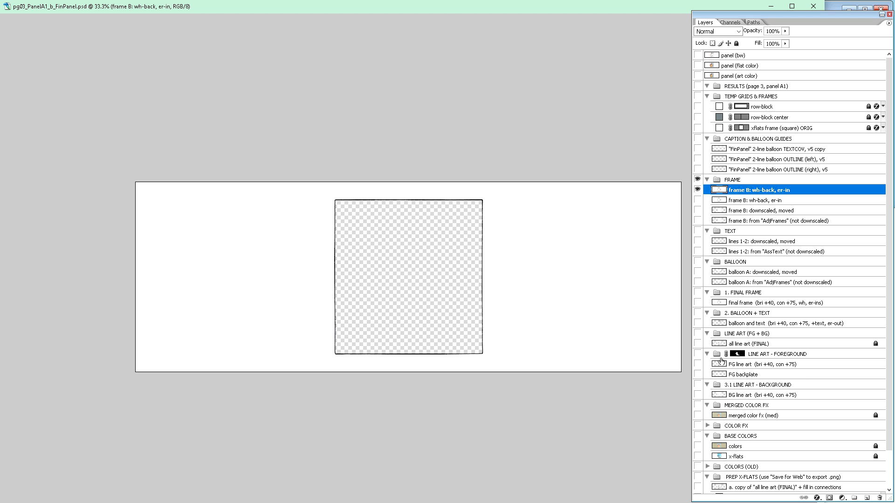
alt+click(697, 190)
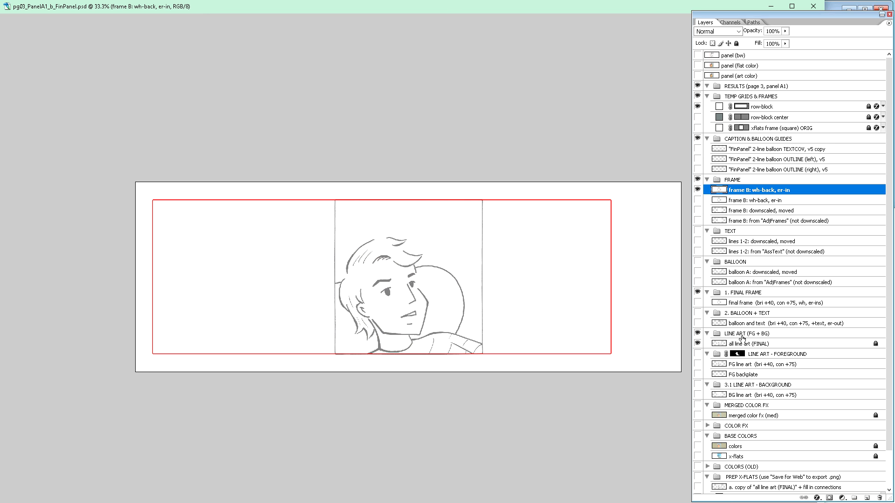
Inspect the panel drawing up close, then hide the row-block guide layer.
key(ctrl+plus)
key(ctrl+plus)
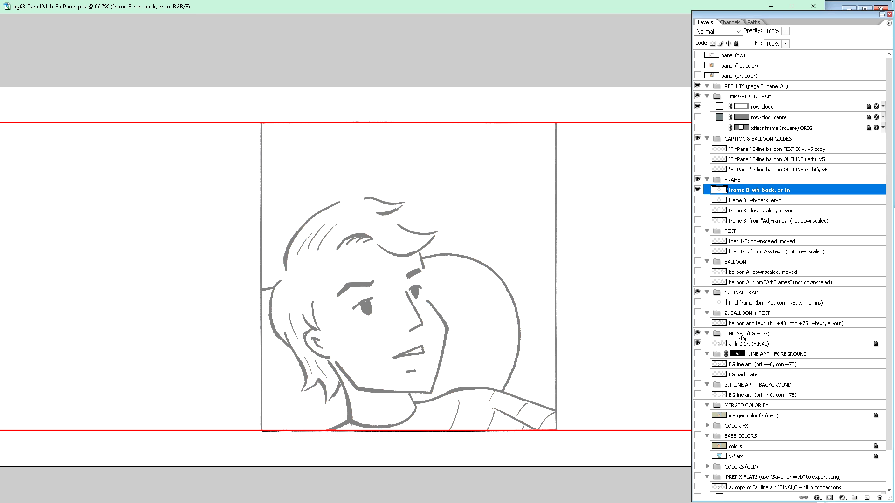
key(ctrl+plus)
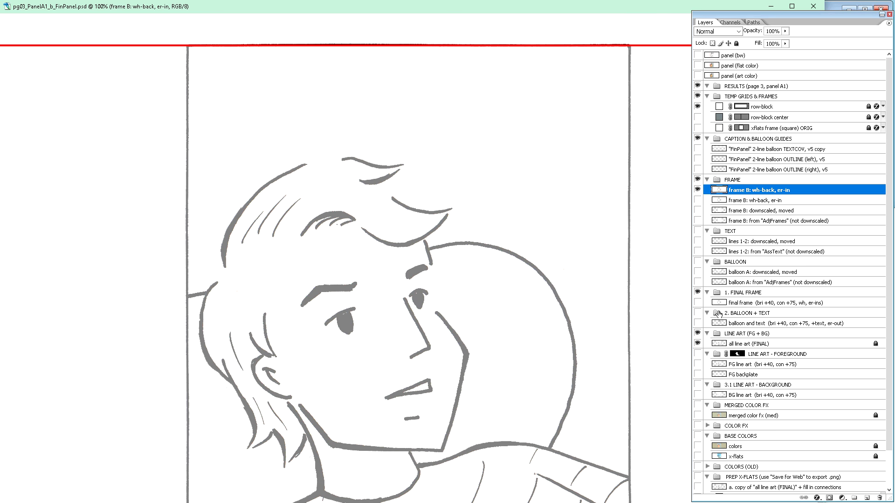
scroll(636, 288, down, 1)
scroll(636, 286, up, 1)
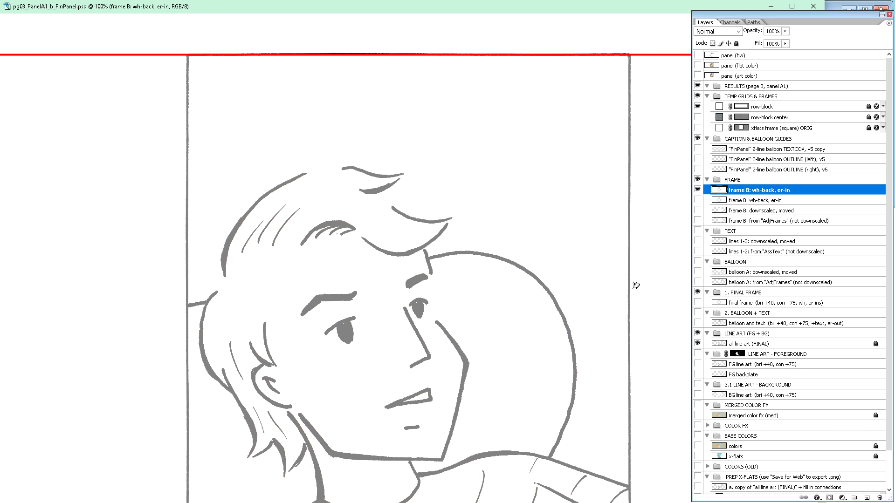
key(ctrl+minus)
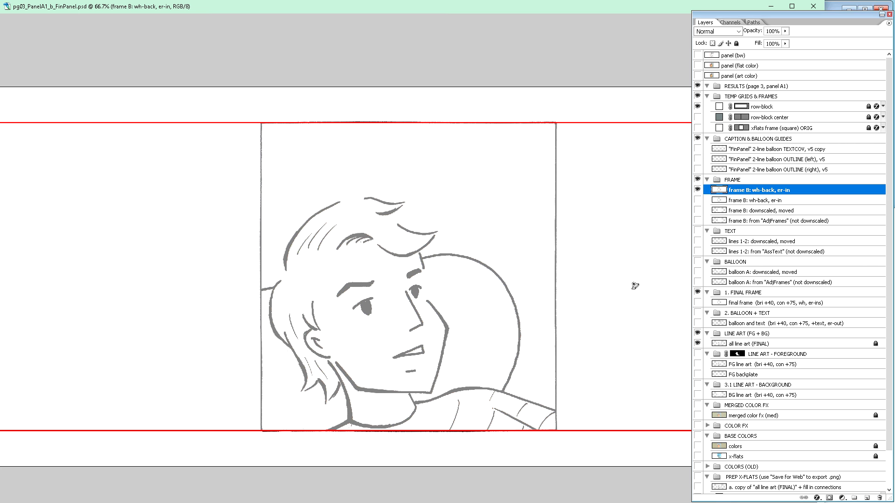
click(698, 107)
Rename the row-block layer to 'row-rect'.
double_click(766, 107)
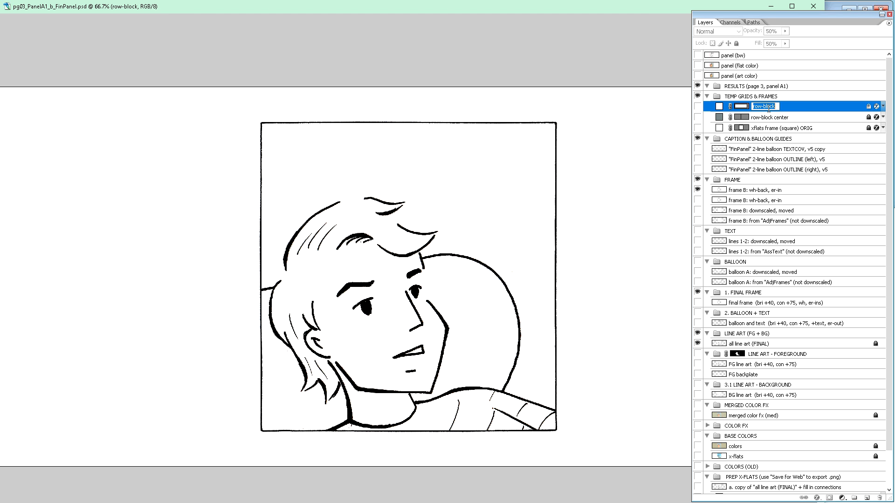
drag(763, 107, 788, 109)
text(rect)
key(Return)
double_click(771, 117)
Rename the companion guide 'row-rect center', then check both row-rect guides and hide them again.
drag(763, 117, 776, 116)
text(recy)
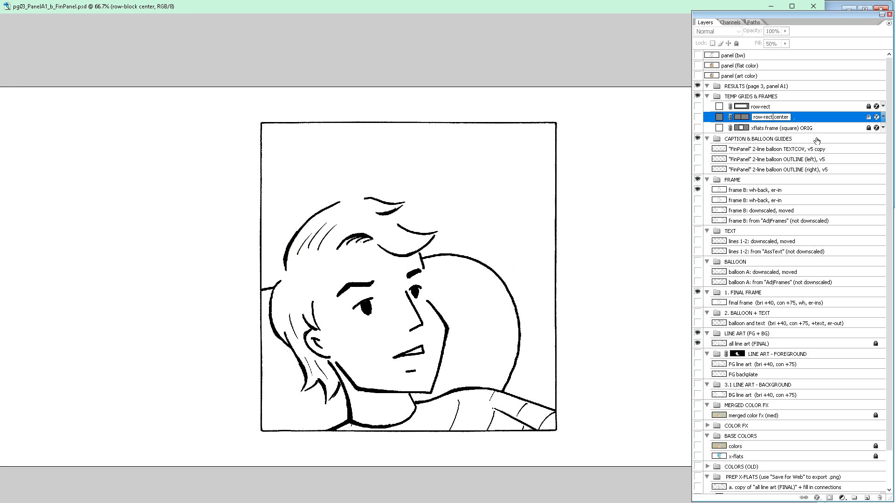
key(Return)
click(697, 107)
click(697, 117)
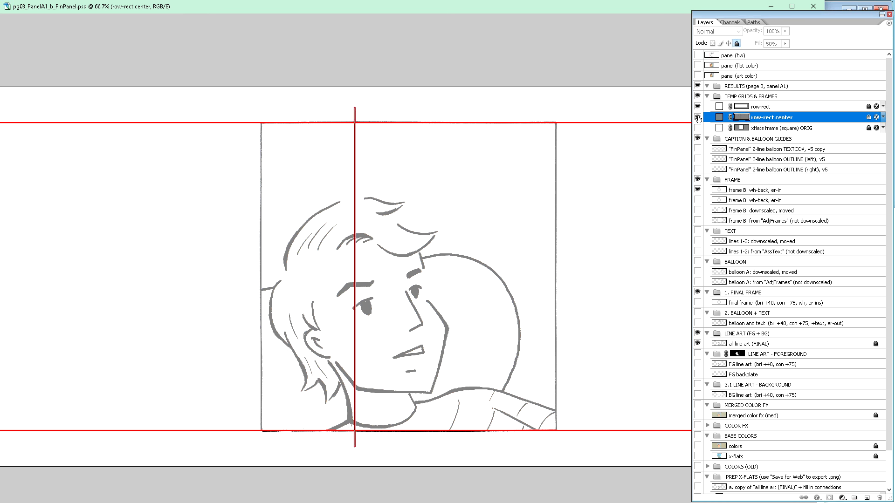
click(697, 117)
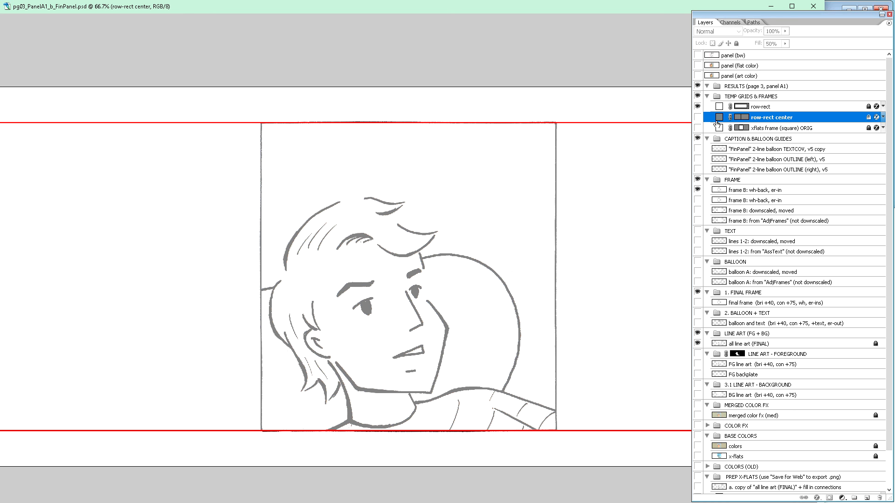
click(698, 106)
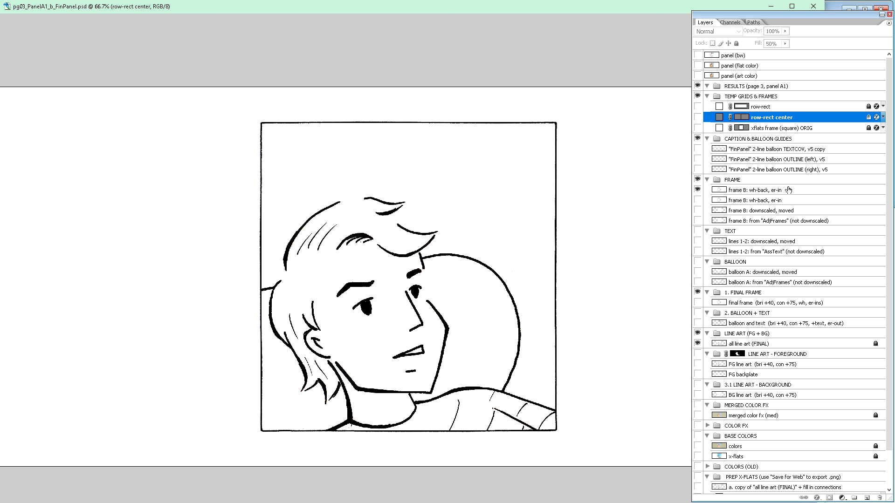
Show the TEXTCOV v5 copy two-line balloon text guides and inspect the hair line art.
click(697, 149)
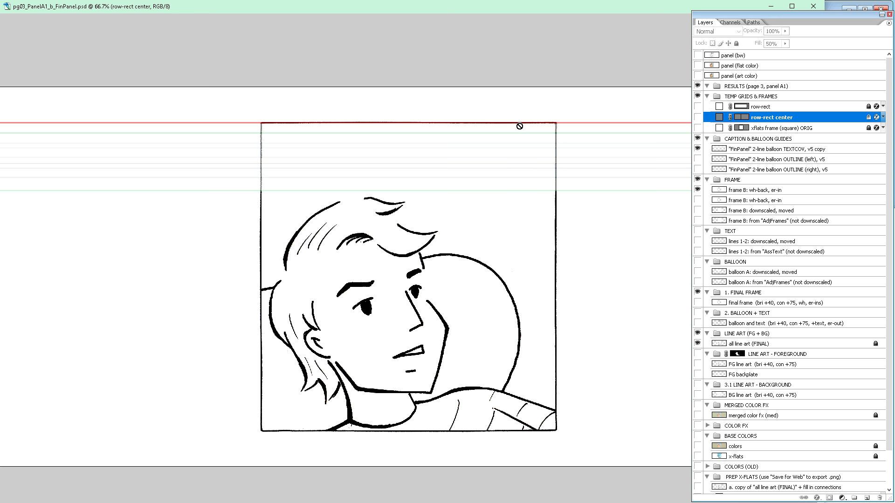
key(ctrl+plus)
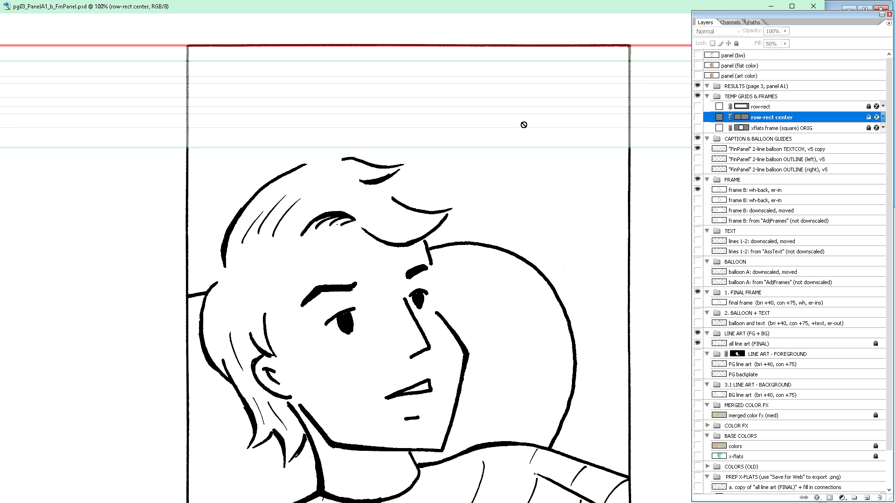
scroll(555, 149, up, 1)
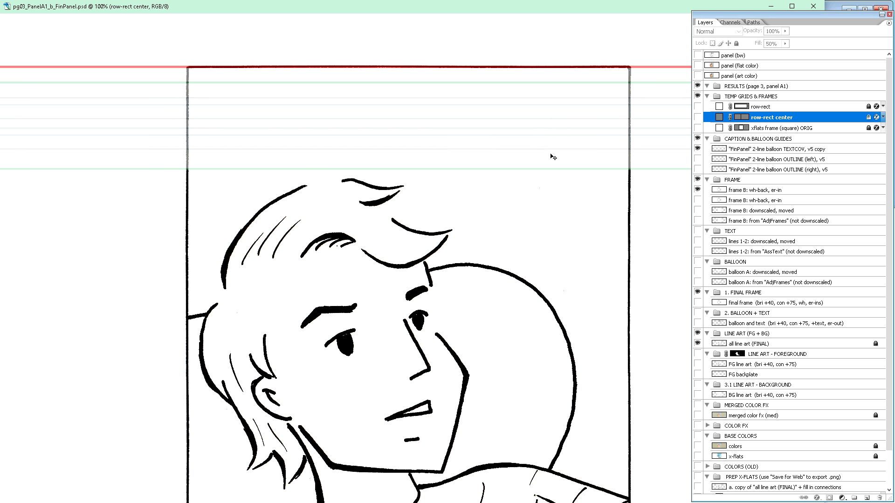
key(ctrl+plus)
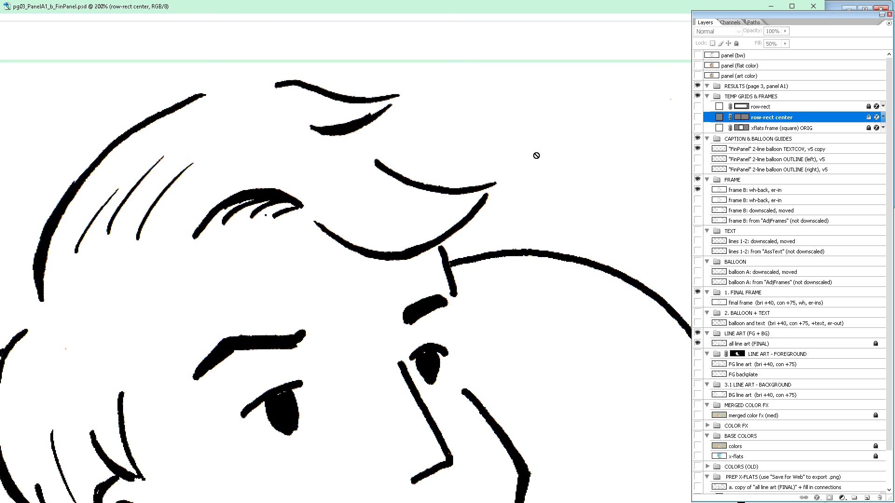
key(ctrl+minus)
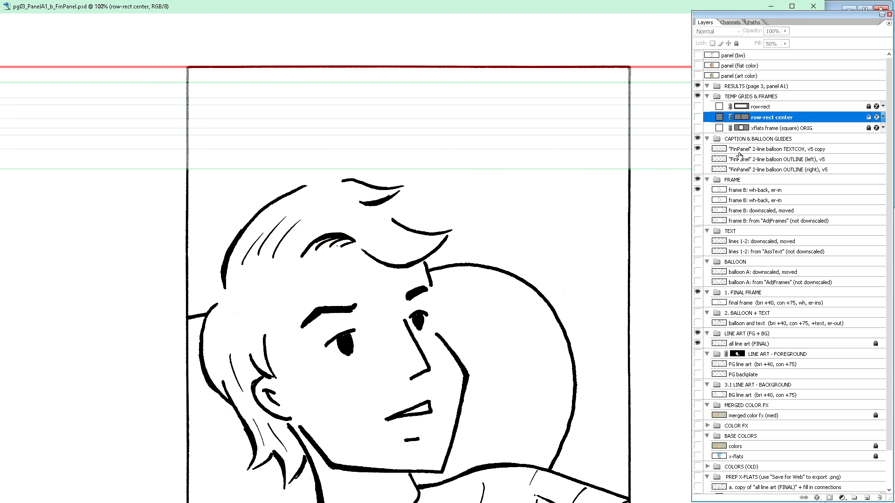
Show both left and right OUTLINE balloon halves and un-maximize the document window.
click(761, 150)
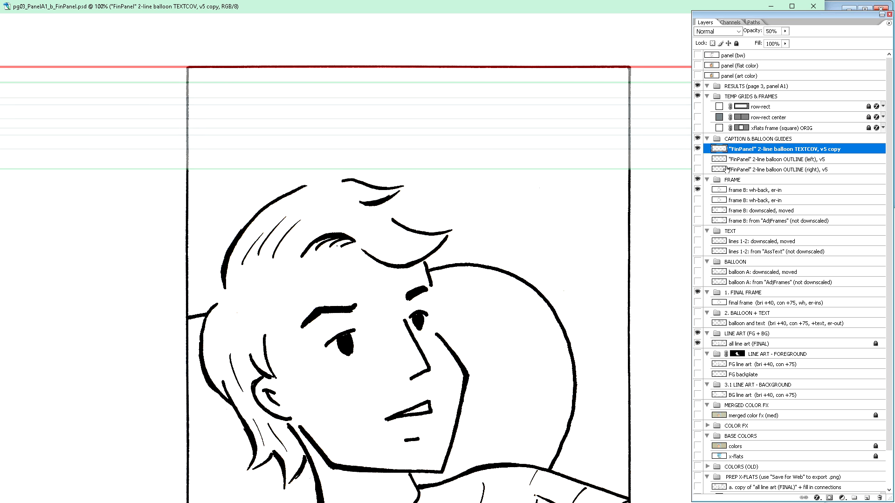
click(697, 160)
click(698, 170)
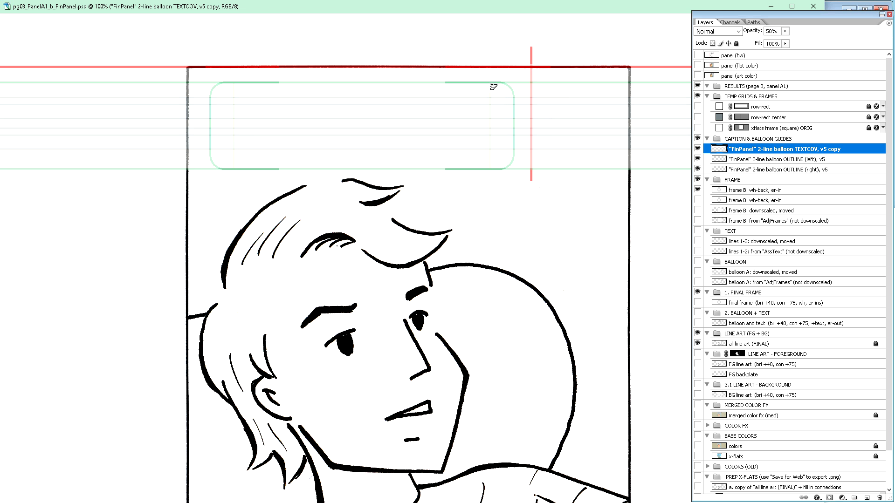
key(ctrl+t)
click(769, 160)
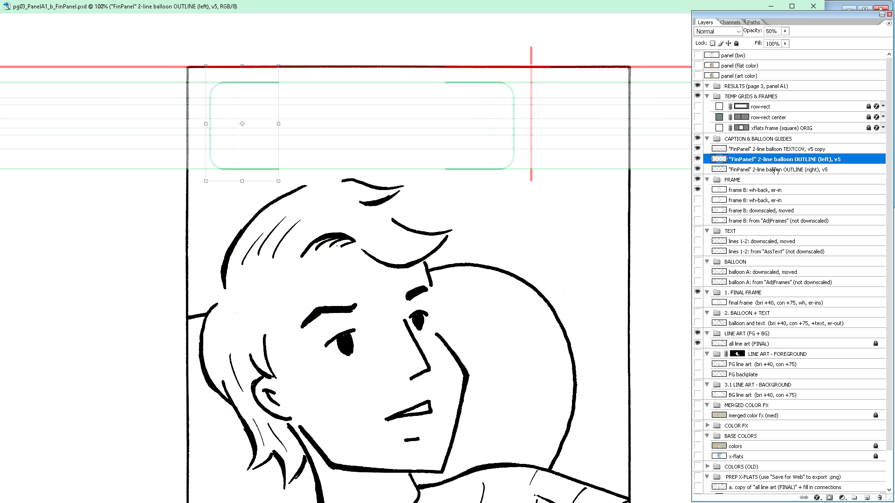
double_click(311, 8)
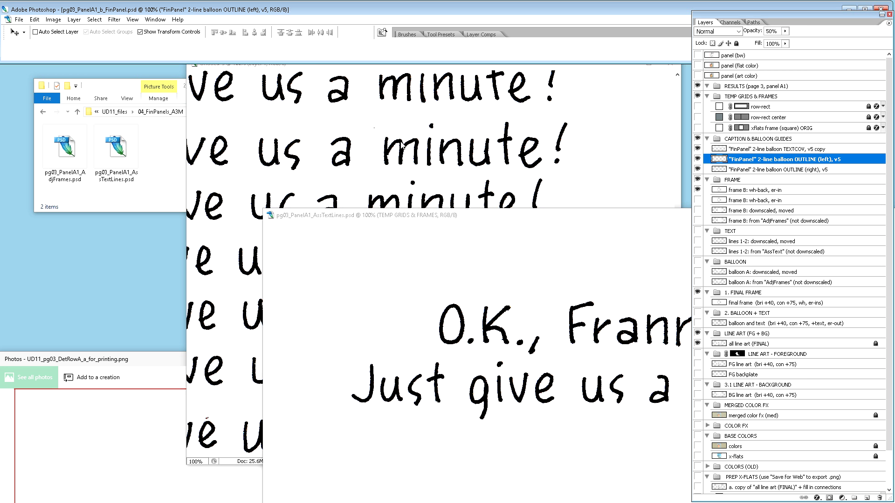
Enlarge the page 3 row A reference image to show the whole row, then move it aside.
click(132, 358)
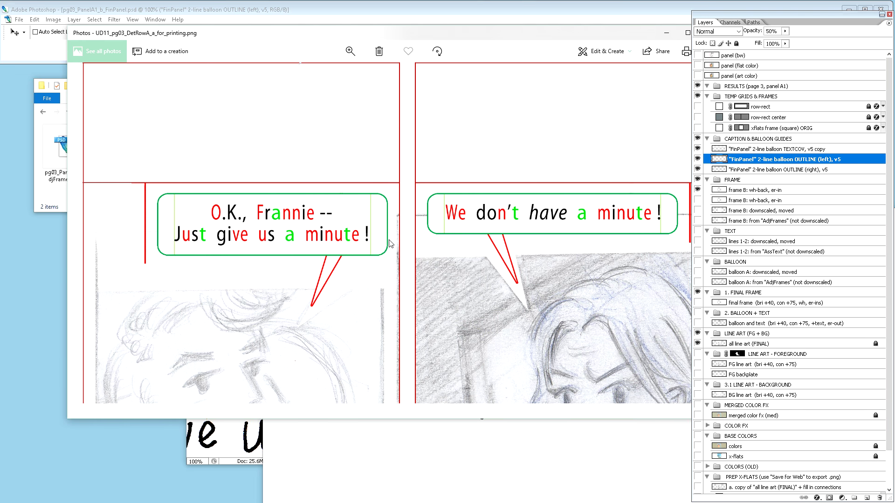
drag(359, 418, 359, 488)
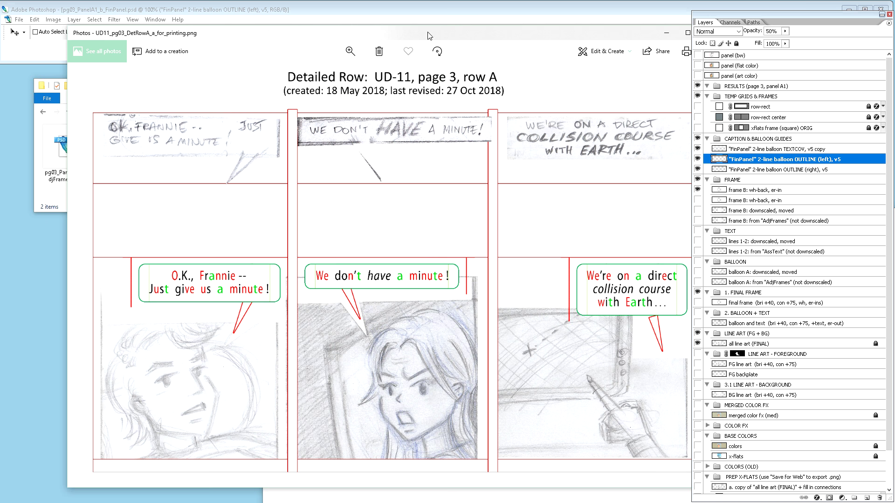
drag(434, 33, 0, 327)
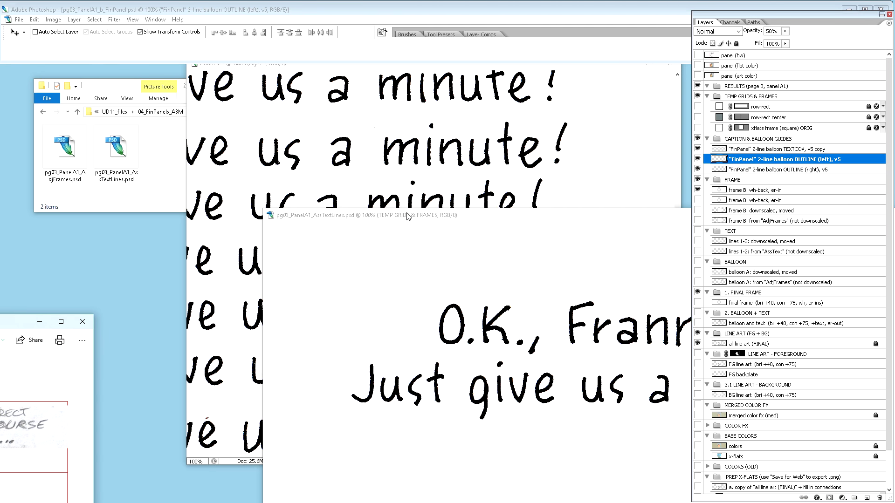
Close AssTextLines.psd and close Untitled-3 without saving.
drag(405, 217, 133, 145)
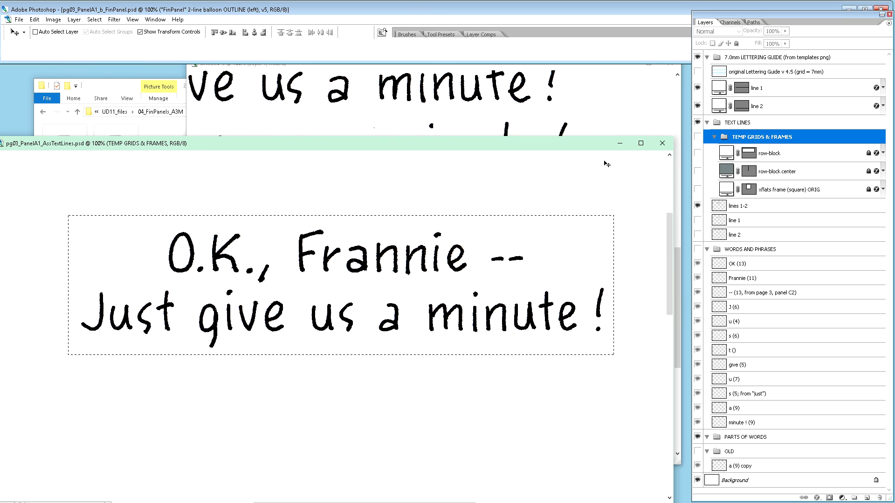
click(663, 148)
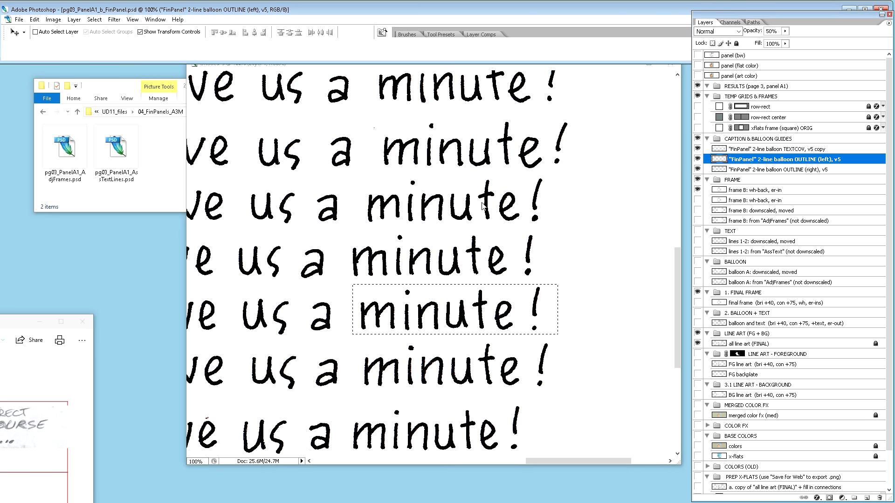
click(483, 205)
drag(331, 66, 288, 102)
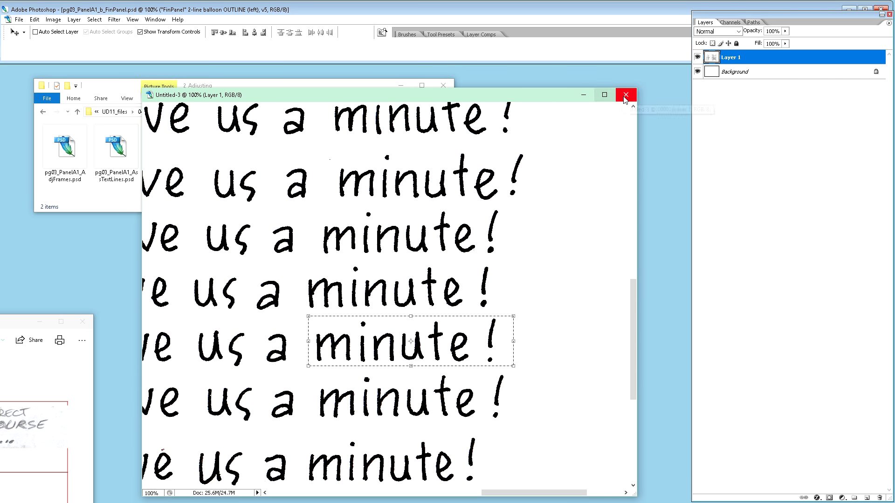
click(626, 95)
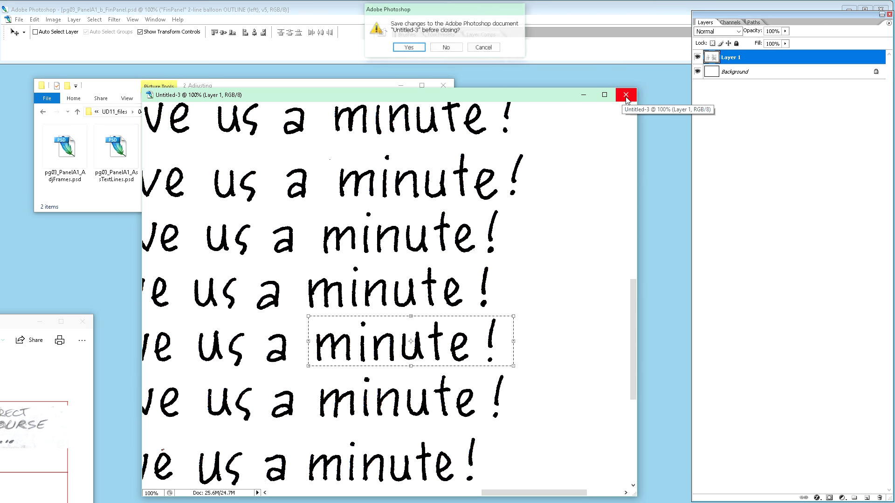
click(446, 50)
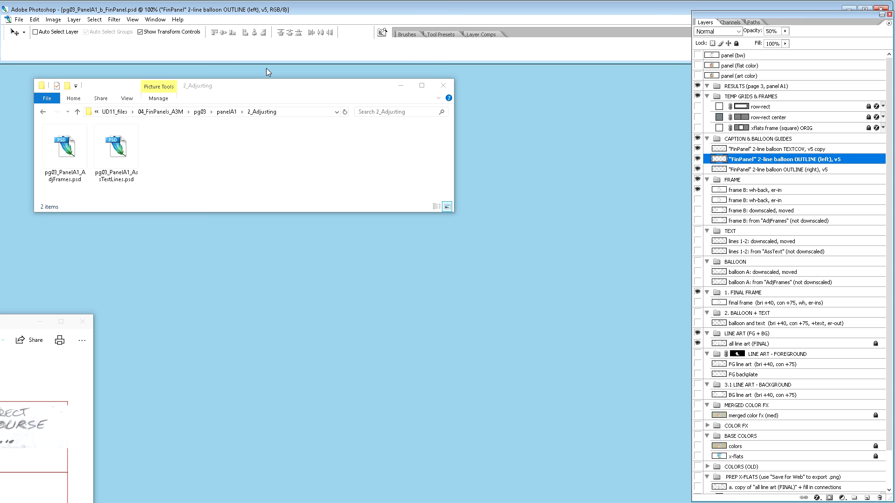
Switch to the pg02 document and back to pg03, reposition the Layers panel, and restore the window.
click(155, 19)
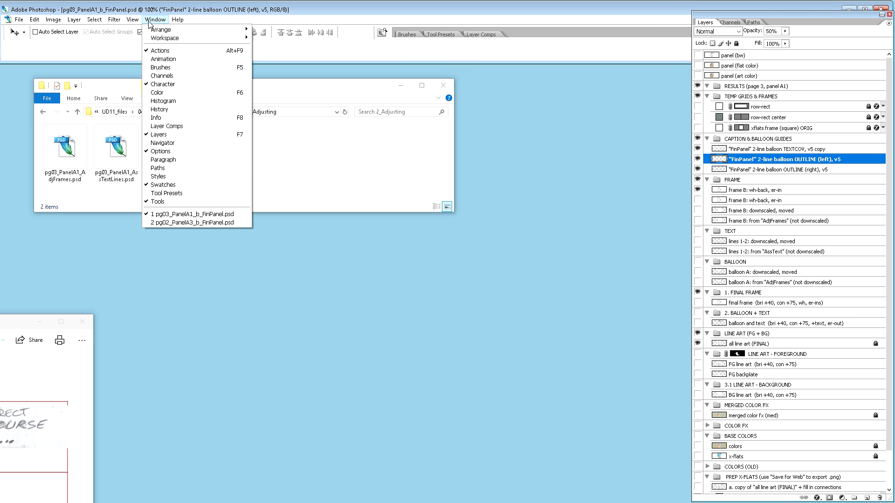
click(216, 214)
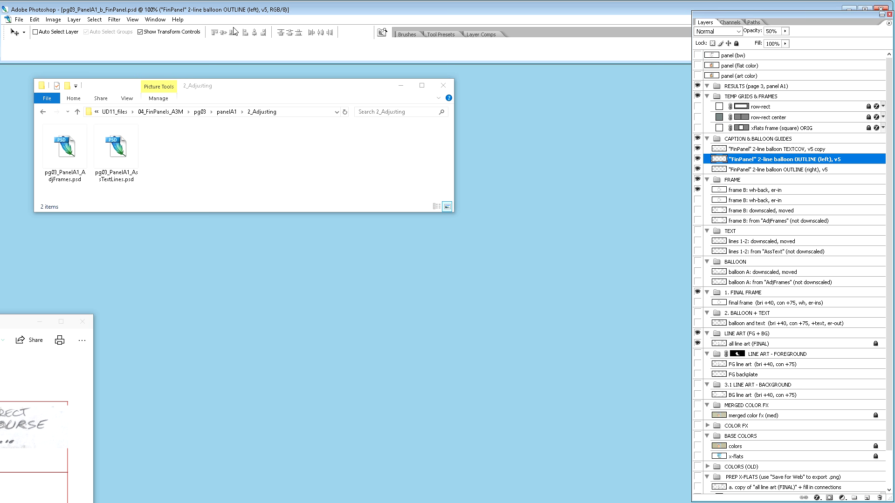
click(155, 20)
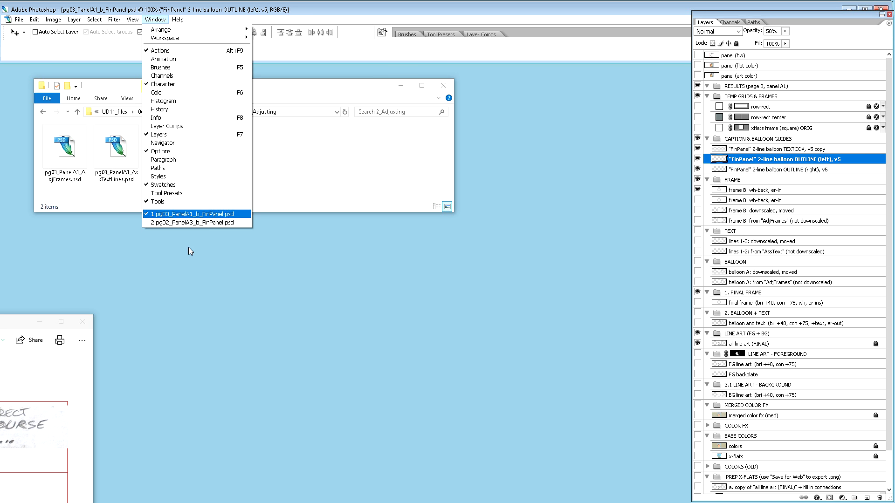
click(199, 222)
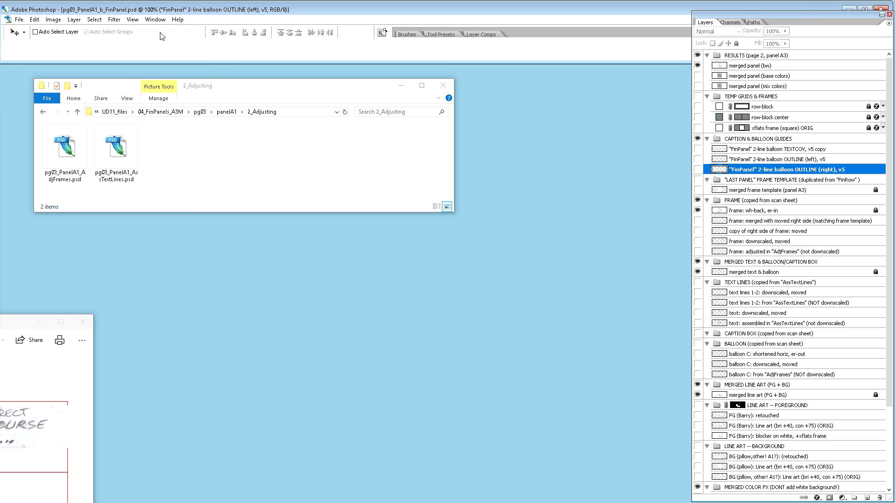
click(155, 20)
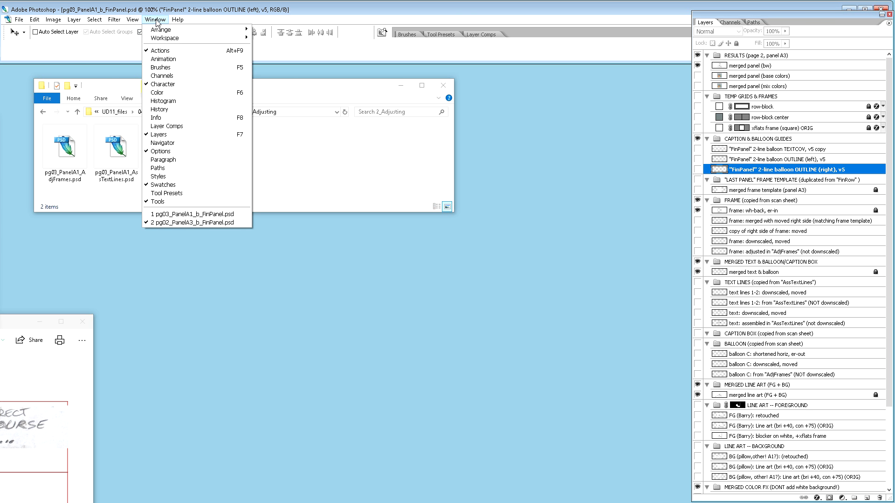
click(209, 215)
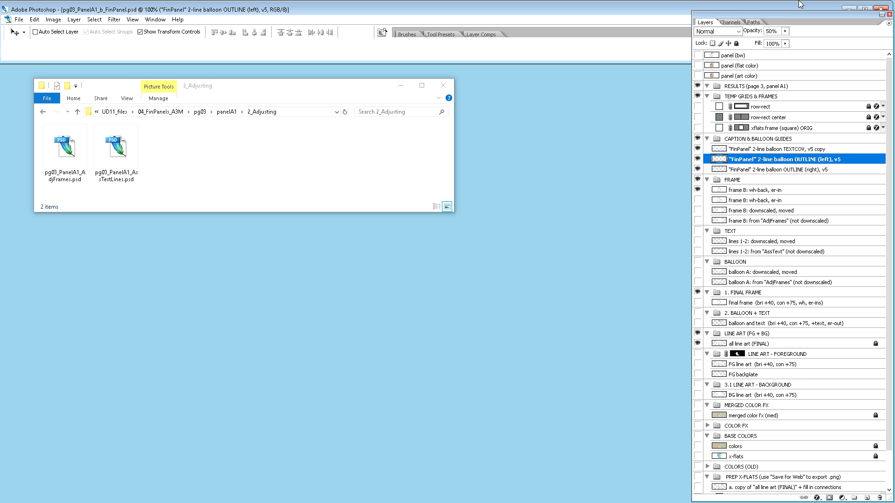
mouse_move(792, 14)
mouse_down()
mouse_move(639, 280)
mouse_move(694, 223)
mouse_move(791, 30)
mouse_up()
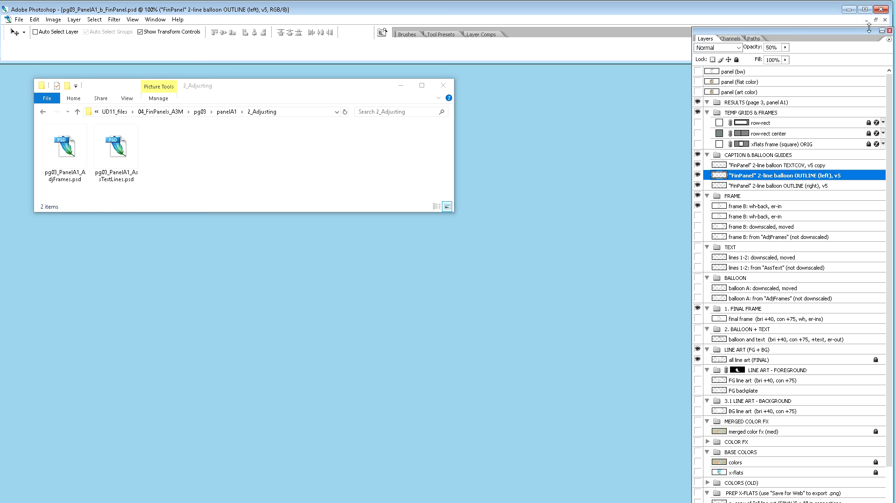
click(875, 20)
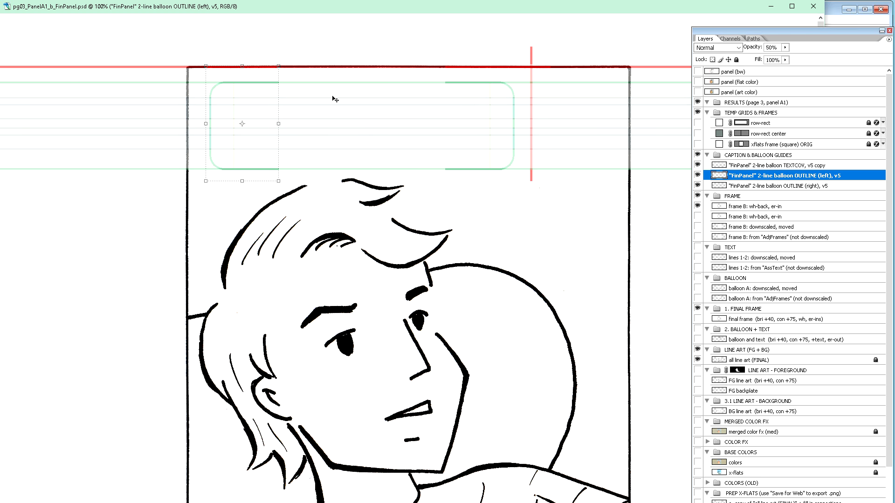
Nudge the OUTLINE (right), v5 guide layer rightward toward the panel's right border.
mouse_move(280, 3)
mouse_down()
mouse_move(279, 236)
mouse_move(300, 50)
mouse_move(300, 71)
mouse_move(265, 79)
mouse_move(272, 66)
mouse_move(188, 84)
mouse_up()
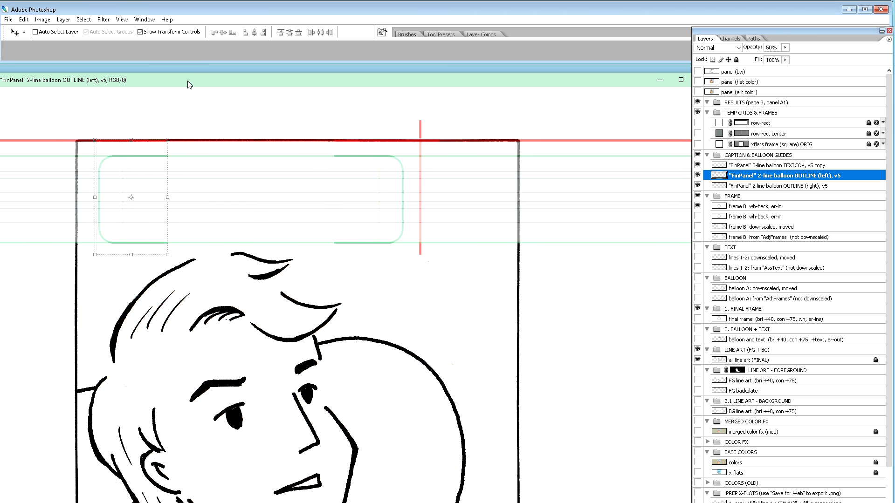
key(ctrl+plus)
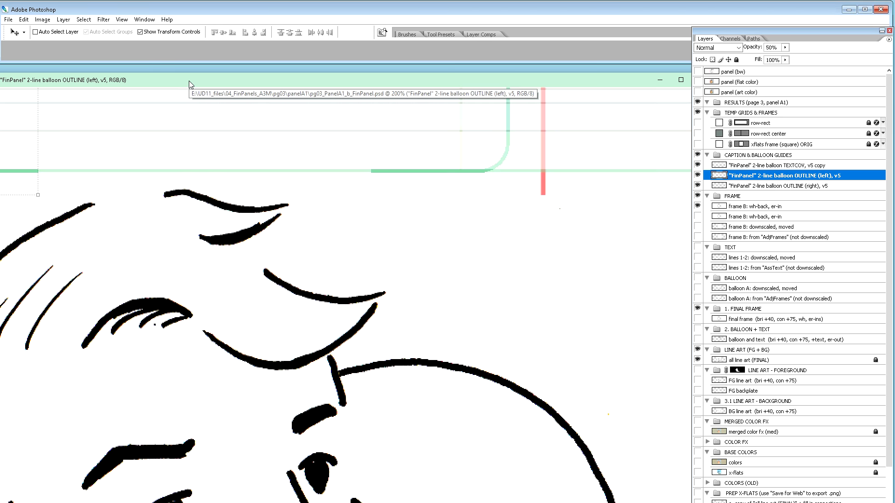
scroll(282, 222, up, 5)
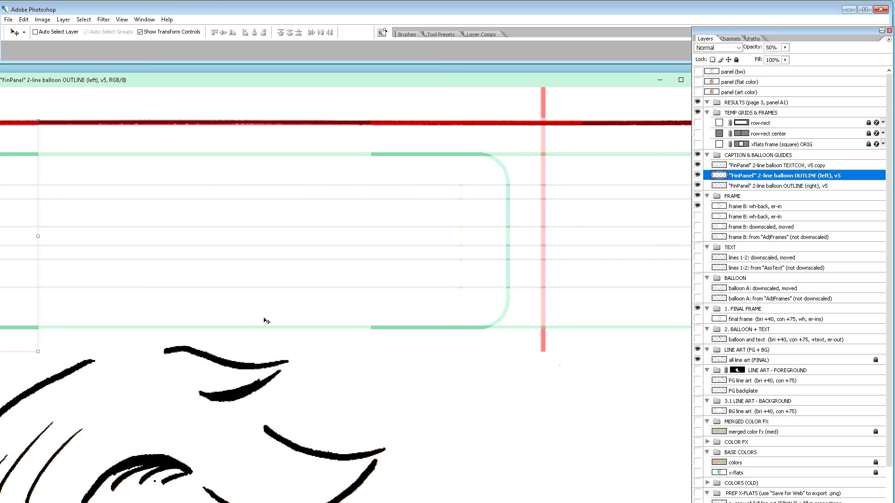
key(ctrl+minus)
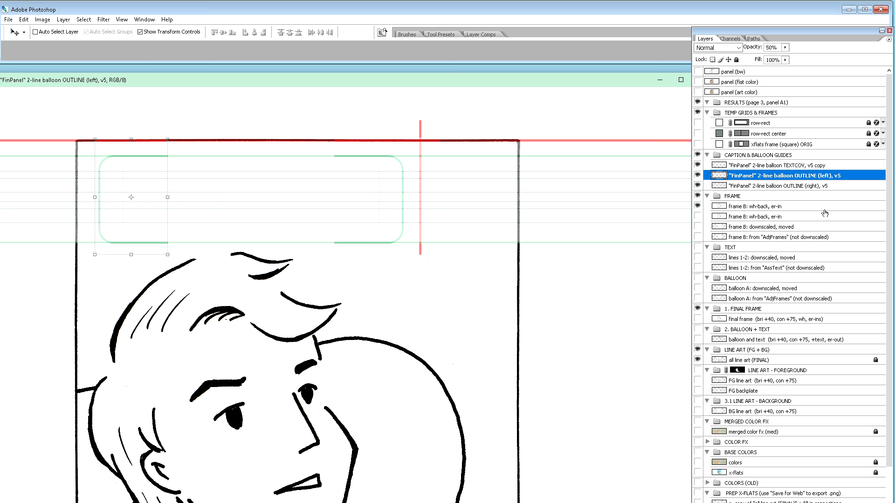
click(810, 186)
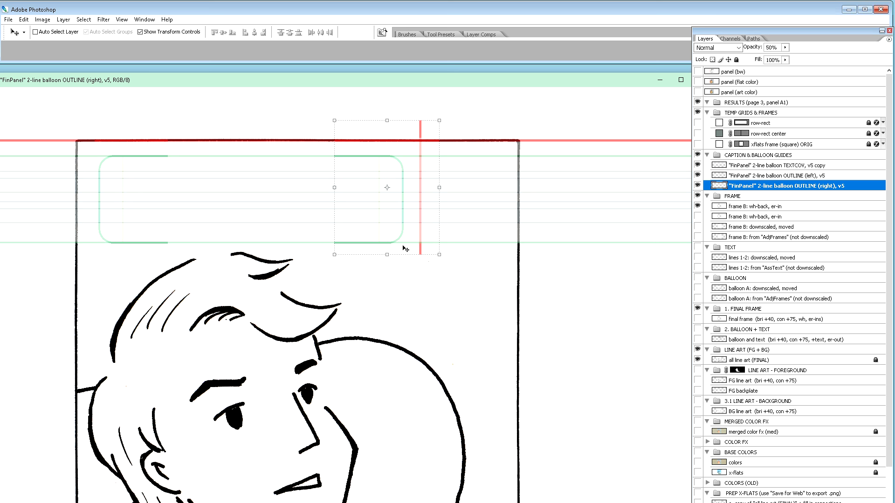
key(shift+Right)
key(shift+Right)
key(shift+Right)
key(shift+Right)
key(shift+Right)
key(shift+Right)
key(shift+Right)
key(shift+Right)
key(shift+Right)
key(shift+Right)
key(shift+Right)
key(shift+Right)
key(shift+Right)
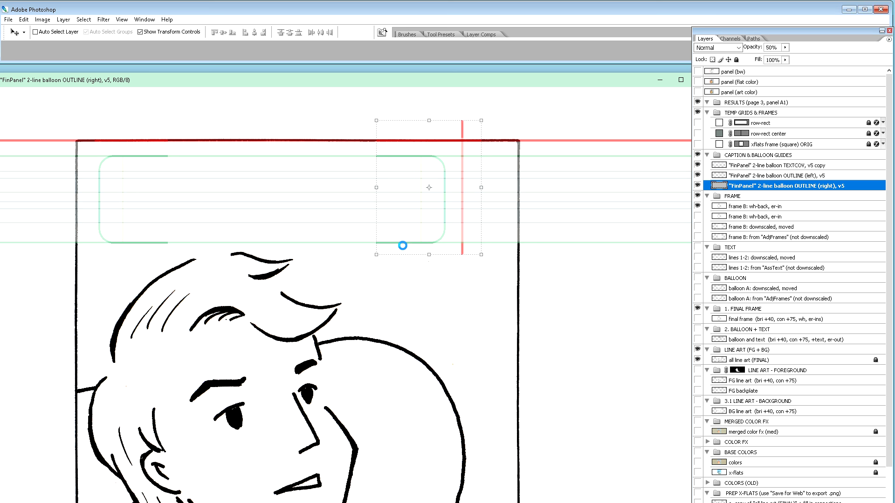
key(shift+Right)
key(shift+Right)
key(shift+Right)
key(shift+Right)
key(shift+Right)
key(shift+Right)
key(shift+Right)
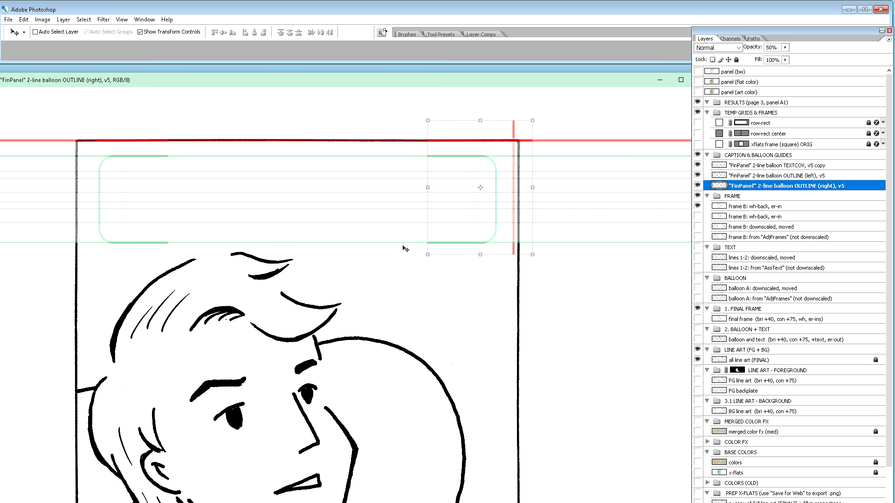
key(Right)
key(Right)
key(Right)
key(Right)
key(Right)
key(Right)
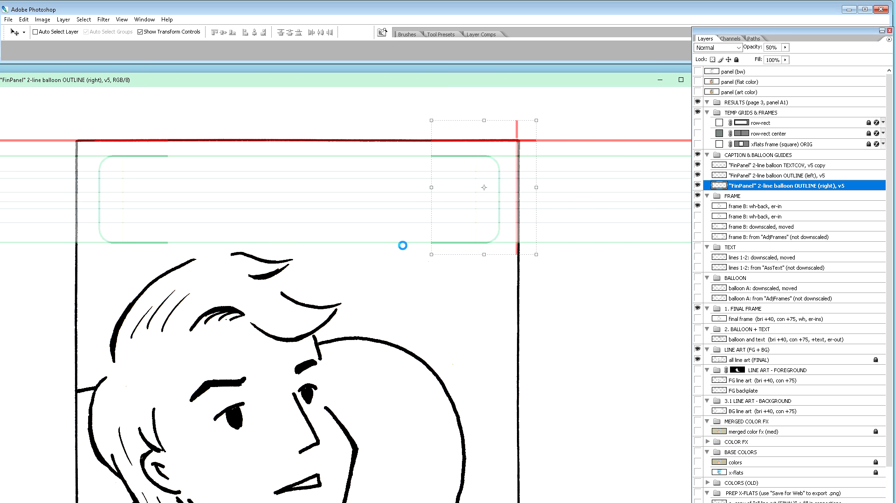
key(Right)
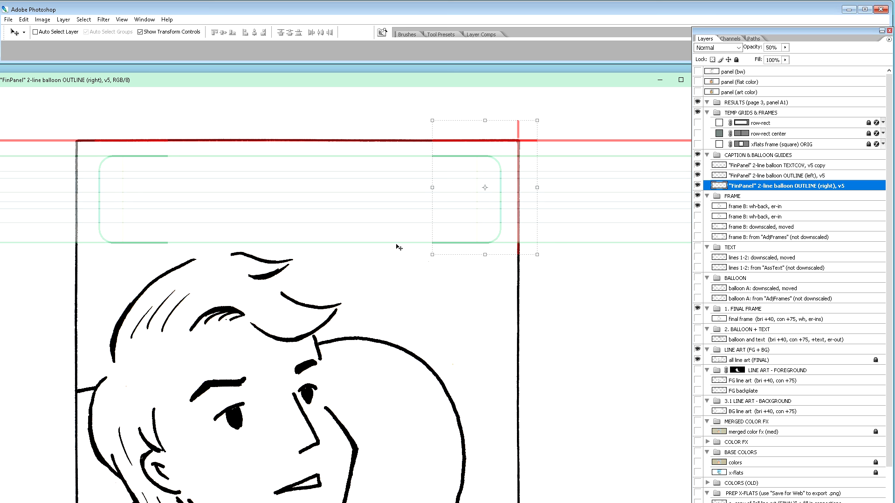
Inspect the widened balloon guide up close, then make balloon A visible.
key(ctrl+plus)
scroll(415, 274, up, 5)
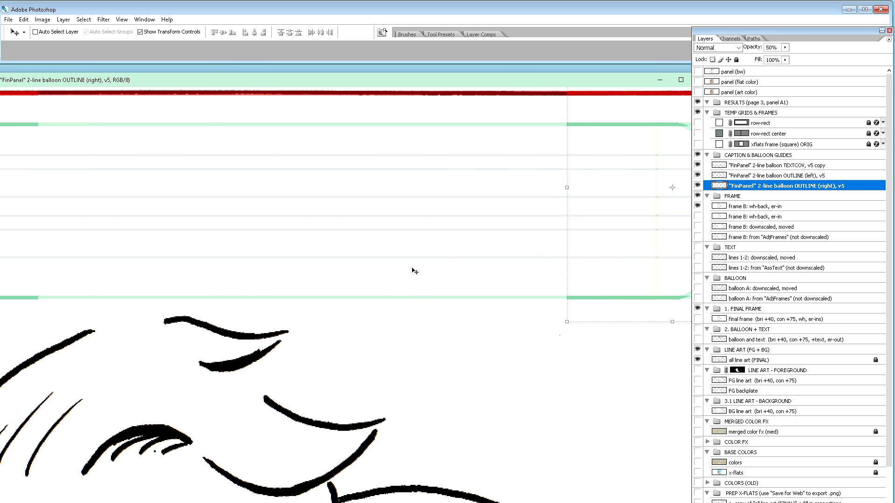
key(h)
drag(464, 282, 294, 361)
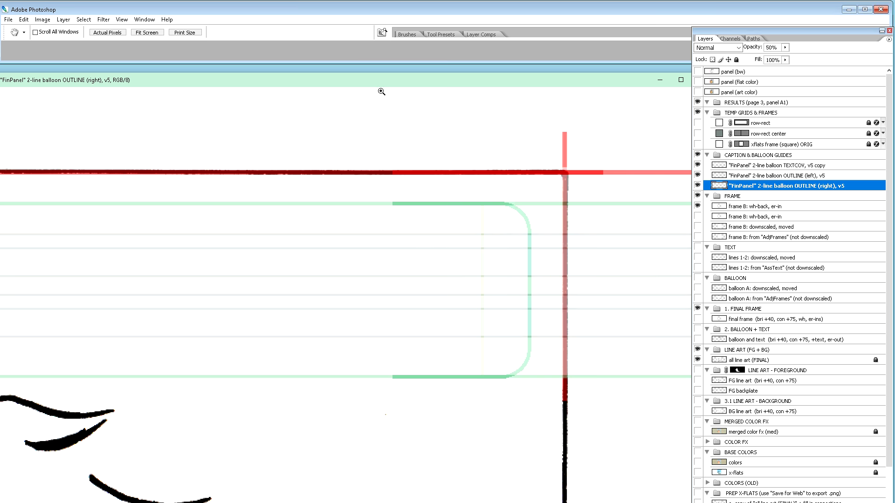
key(ctrl+minus)
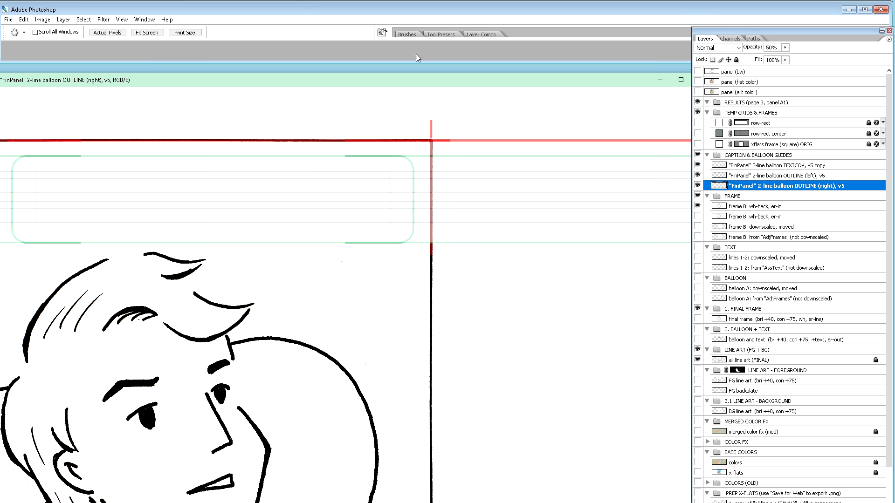
drag(395, 83, 493, 79)
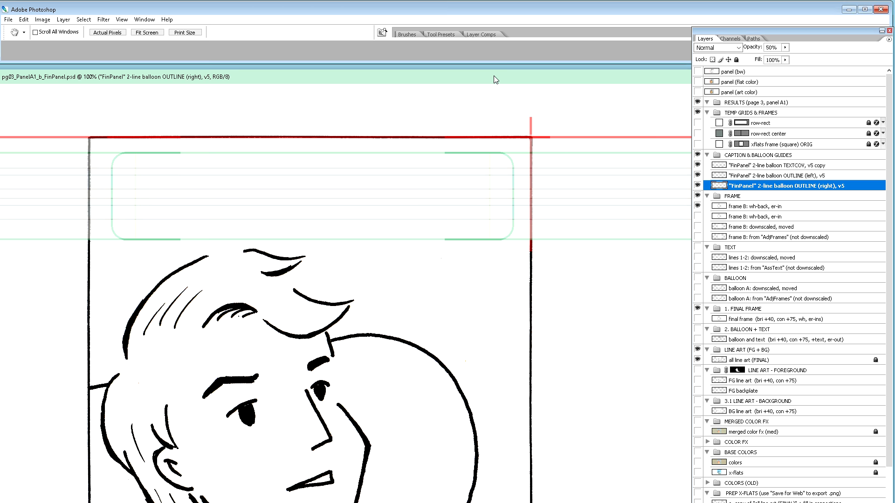
drag(493, 75, 474, 77)
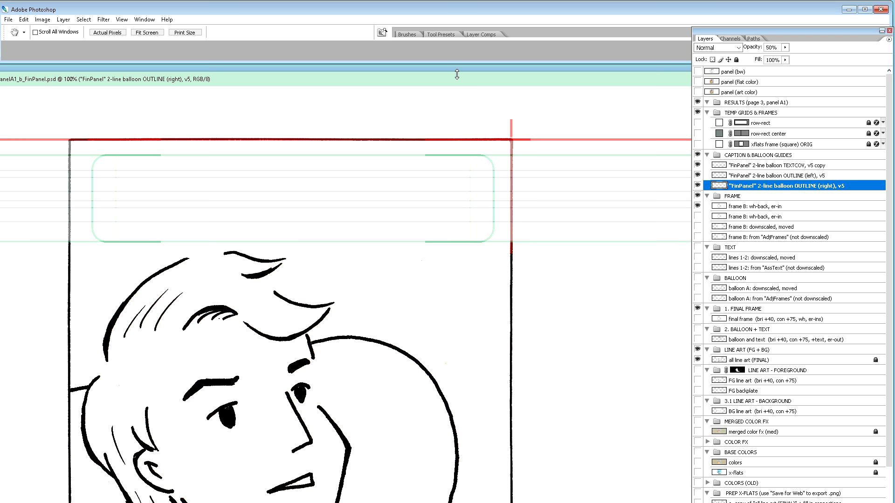
drag(456, 80, 434, 82)
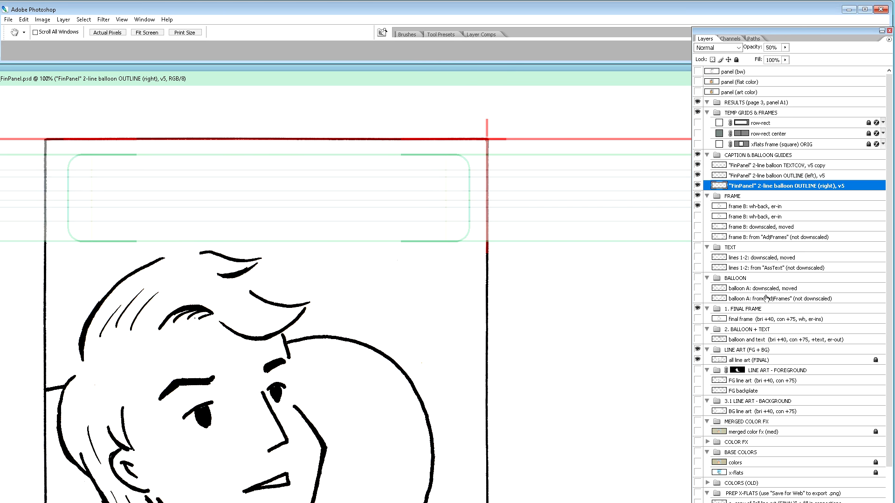
click(697, 288)
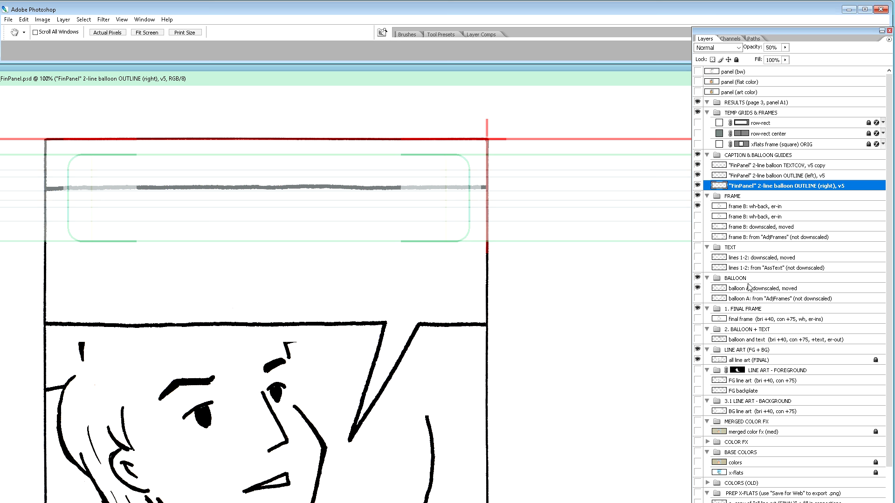
click(743, 291)
alt+click(697, 289)
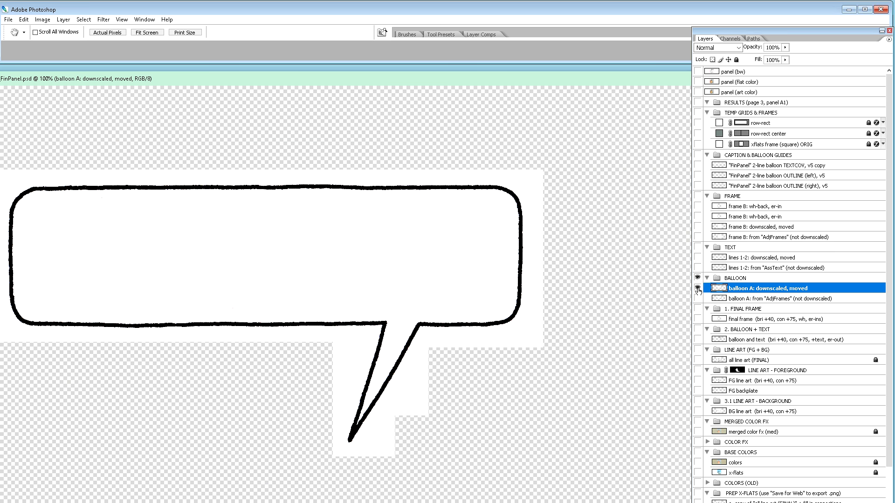
alt+click(697, 289)
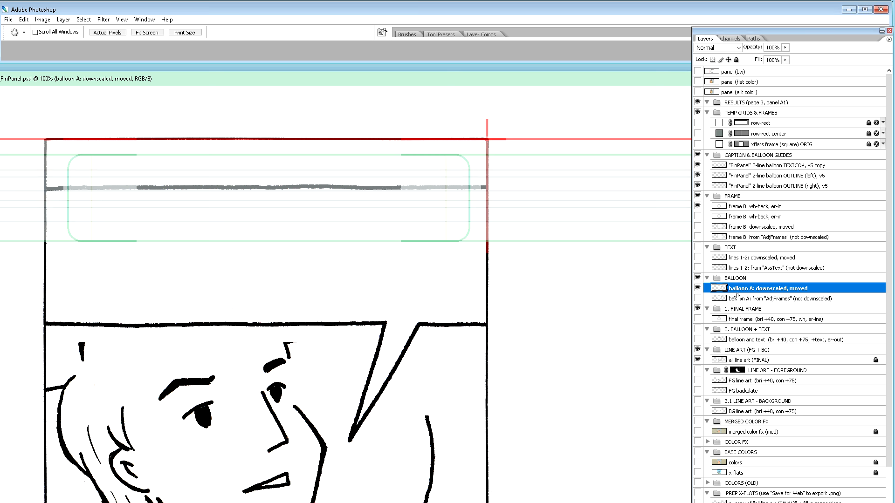
key(v)
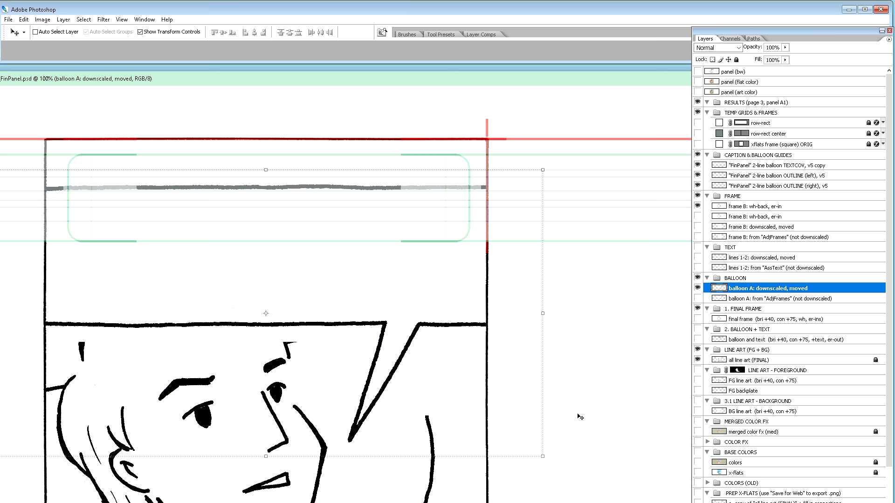
click(548, 461)
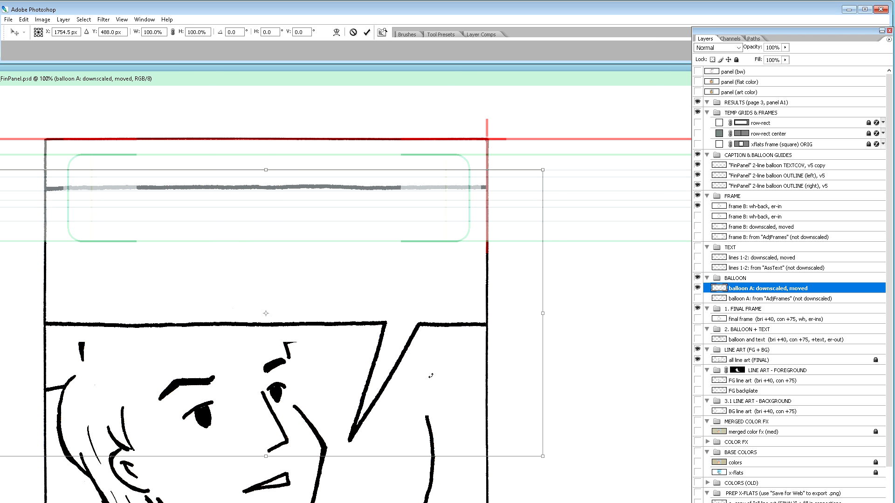
drag(435, 376, 534, 391)
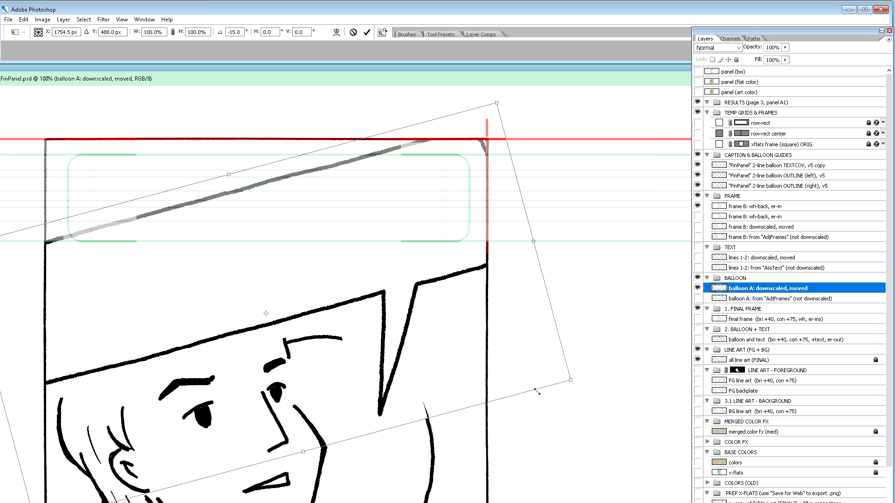
key(Return)
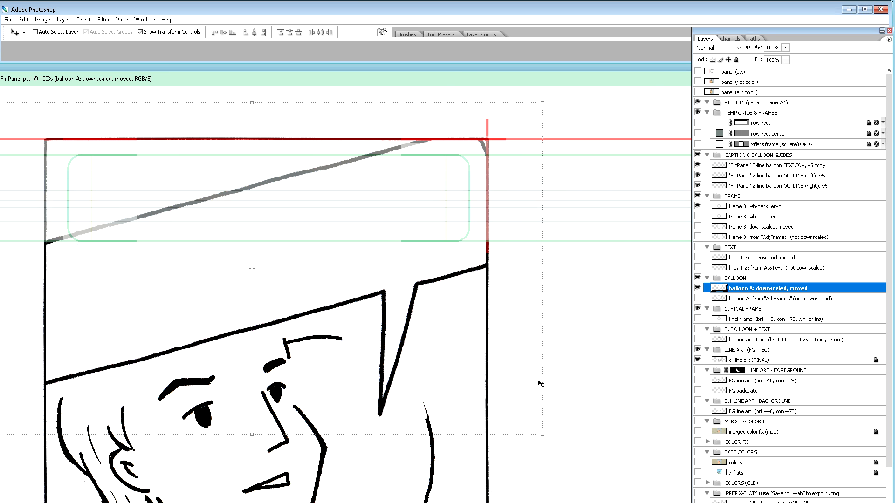
key(ctrl+z)
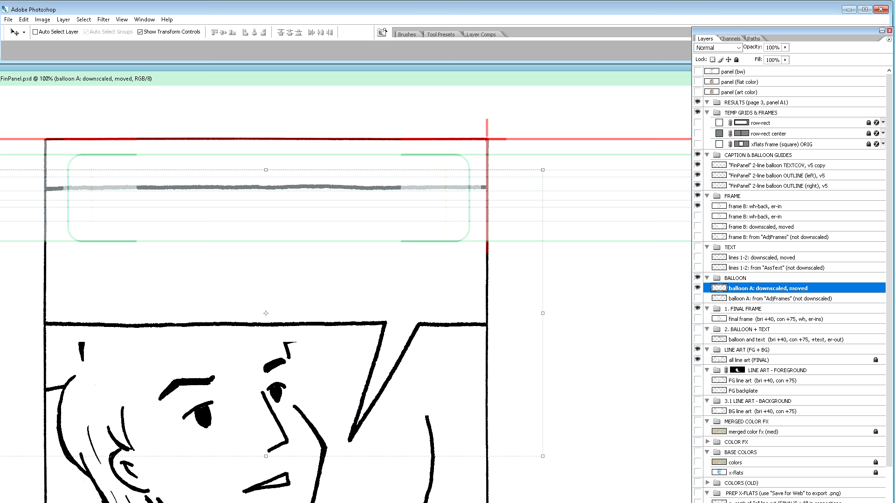
drag(542, 457, 437, 278)
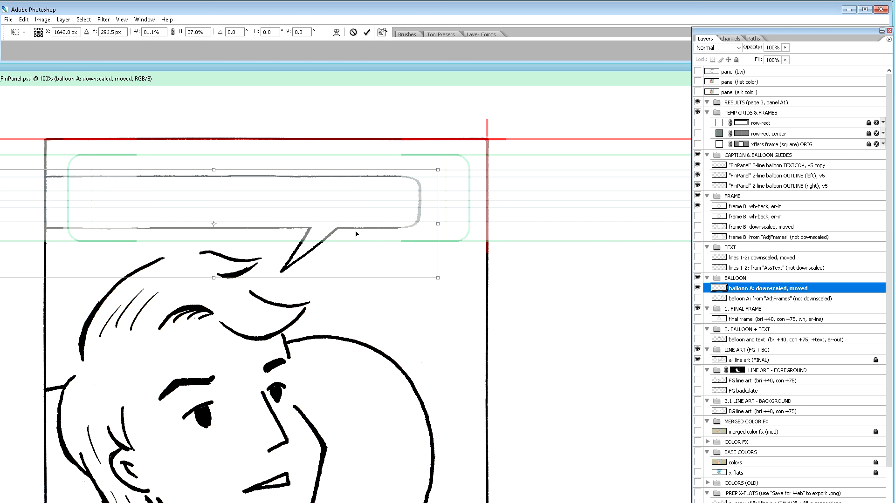
key(ctrl+z)
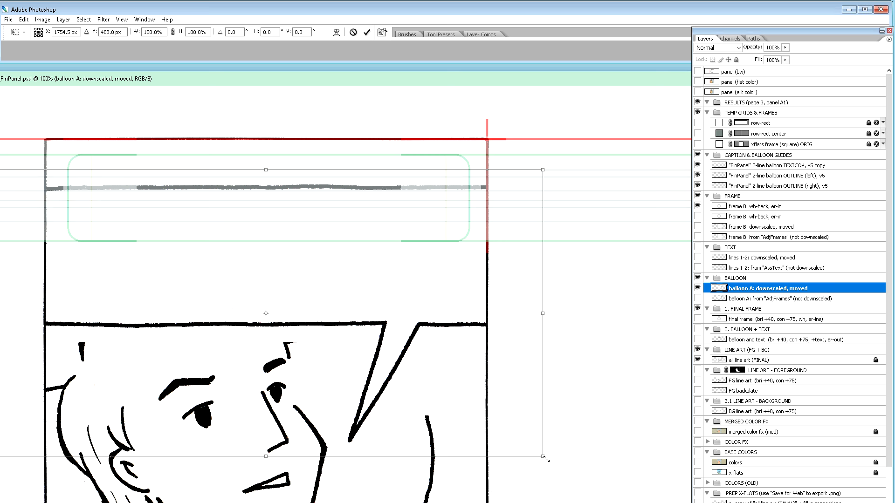
Scale balloon A down to about 63.1% and move it to the panel top.
drag(544, 458, 413, 314)
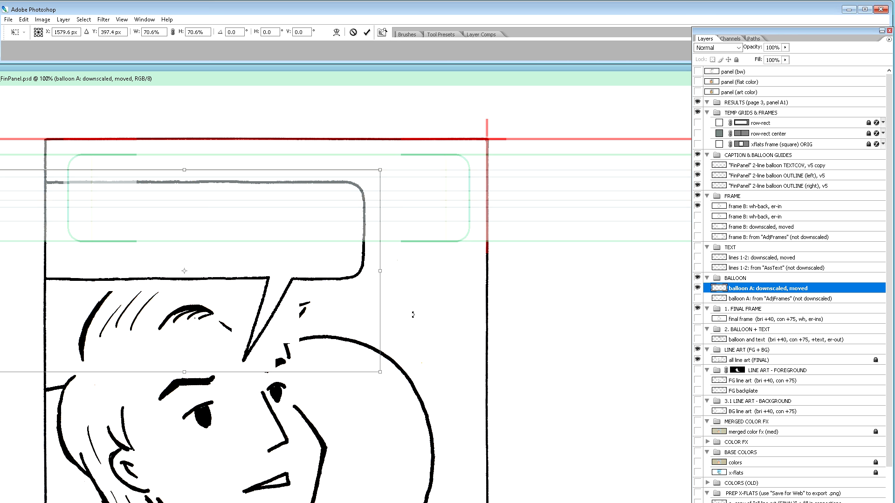
drag(301, 256, 369, 229)
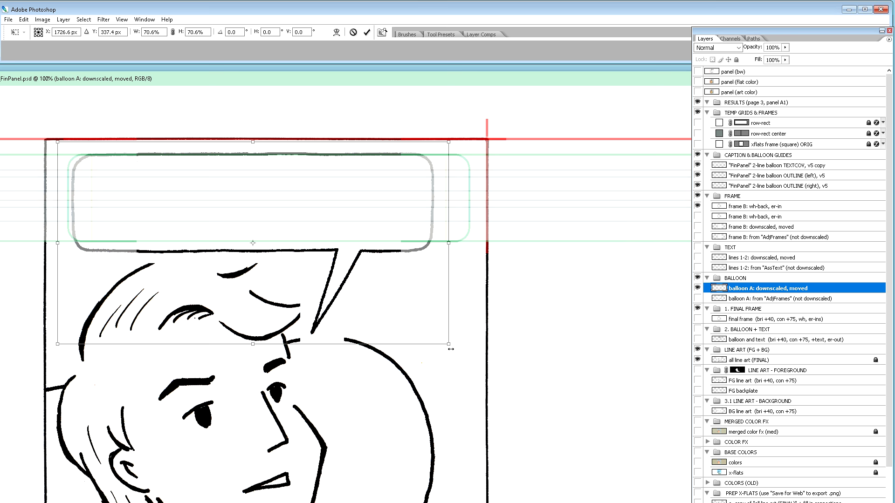
drag(448, 346, 417, 309)
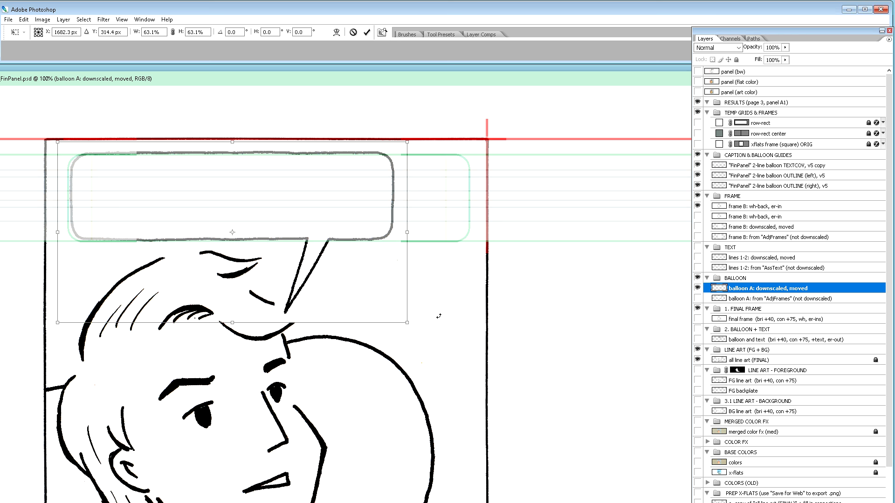
drag(408, 325, 409, 323)
Apply balloon A's transform and nudge it toward the right outline guide.
key(Return)
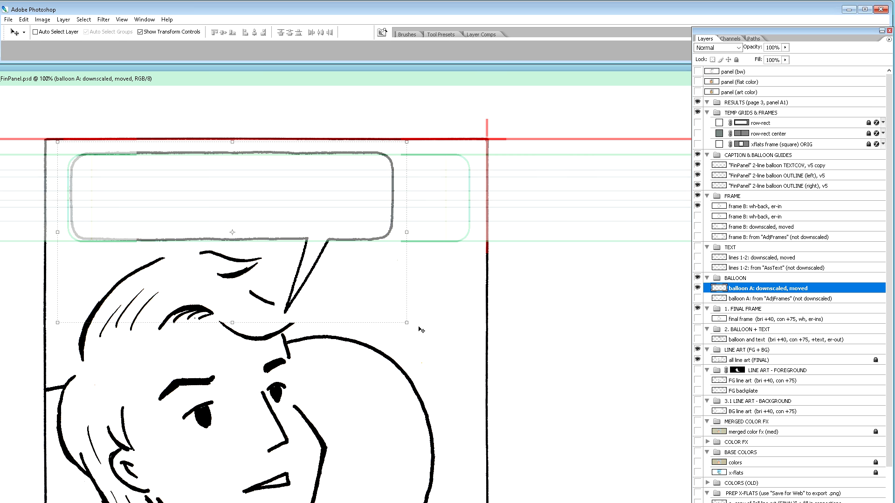
key(Down)
key(Down)
key(shift+Right)
key(shift+Right)
key(shift+Right)
key(shift+Right)
key(shift+Right)
key(shift+Right)
key(shift+Right)
key(shift+Right)
key(shift+Right)
key(shift+Right)
key(shift+Right)
key(shift+Right)
key(shift+Right)
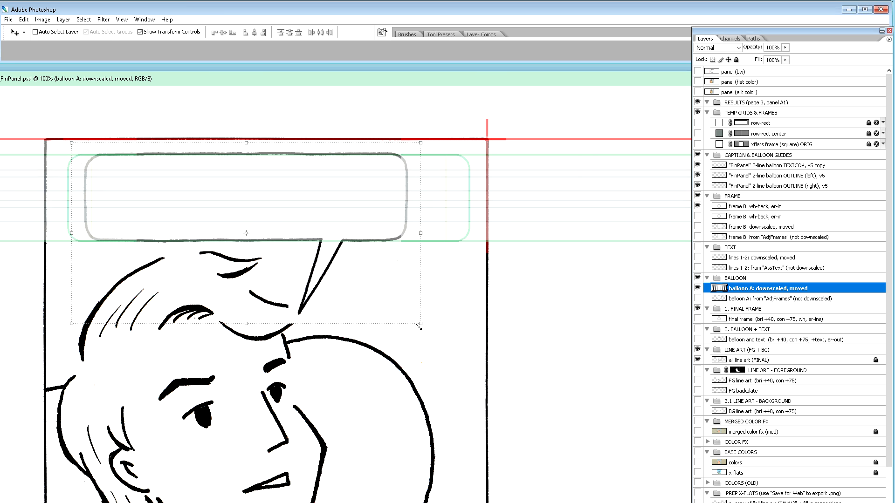
key(shift+Right)
key(shift+Right)
key(shift+Right)
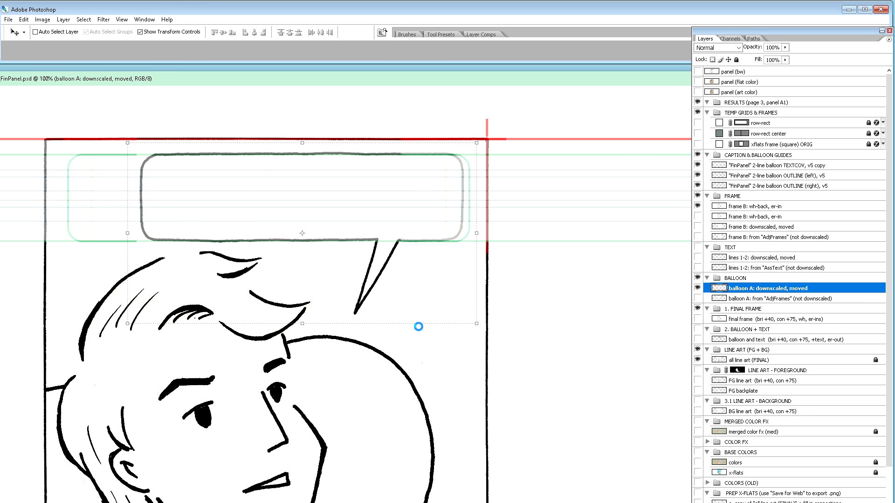
key(Right)
key(Down)
key(Down)
key(Right)
key(Right)
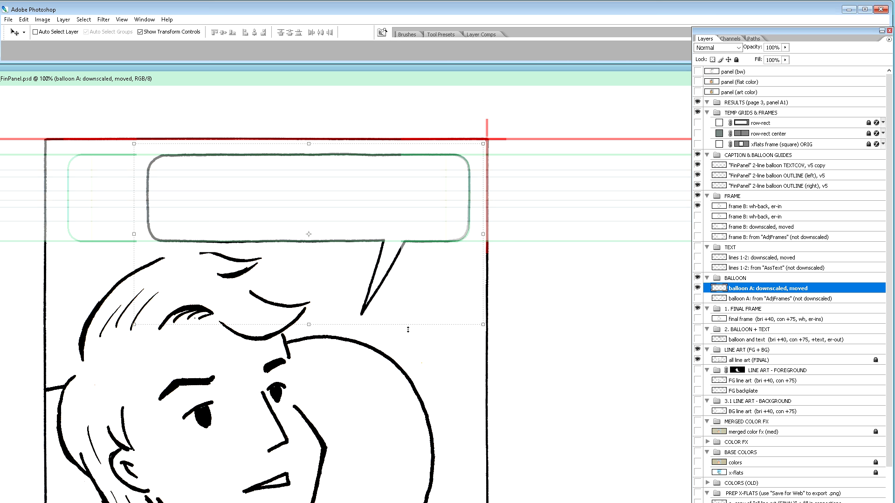
key(shift+Left)
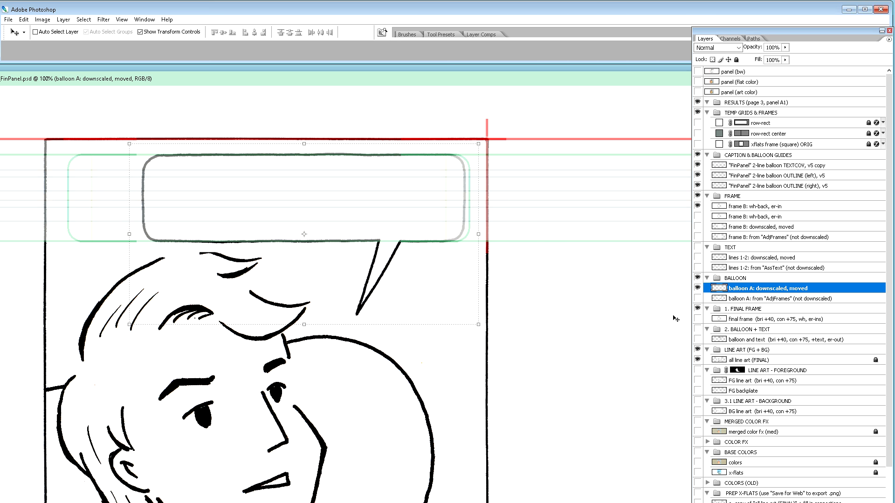
Hide the OUTLINE (left) guide and fine-tune balloon A onto the right guide.
click(697, 176)
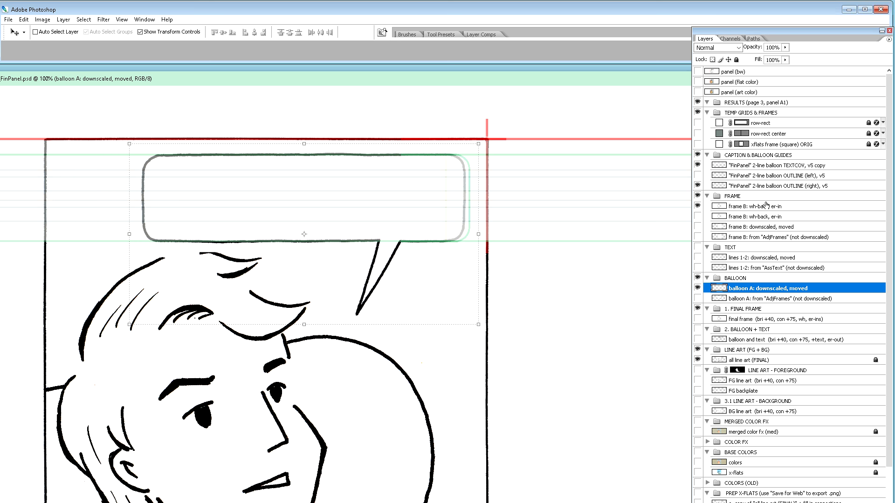
key(shift+Right)
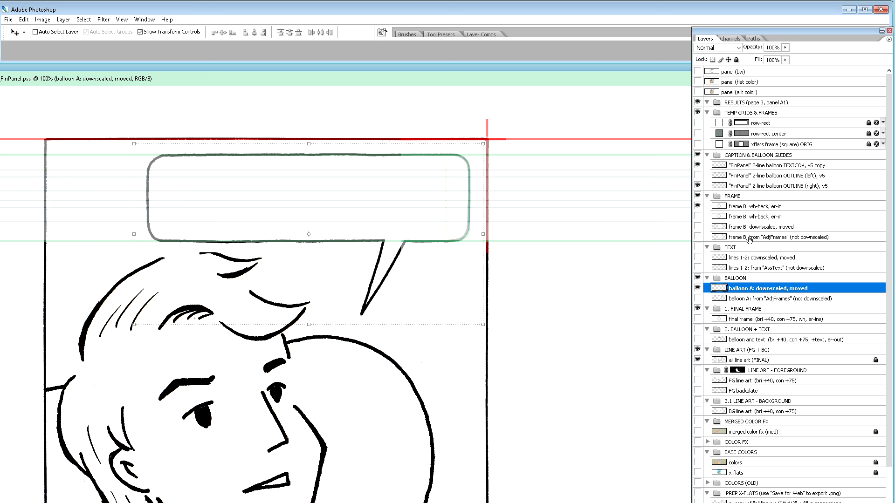
key(Right)
key(Right)
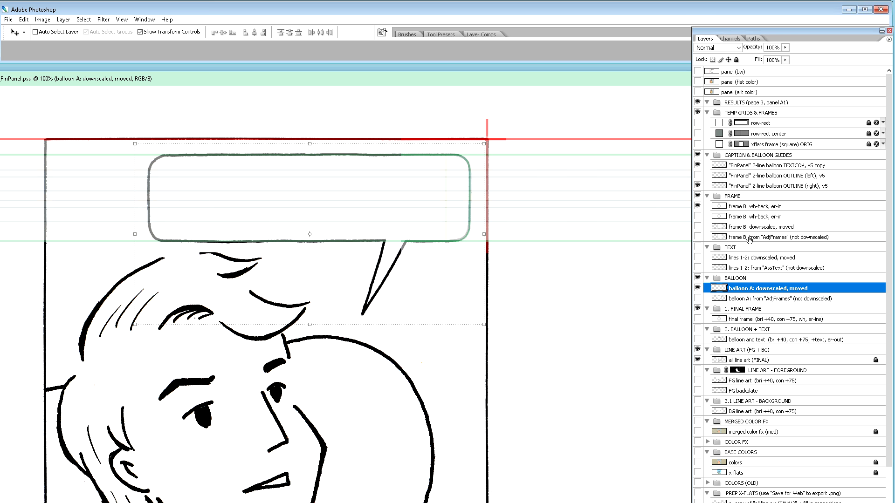
key(Left)
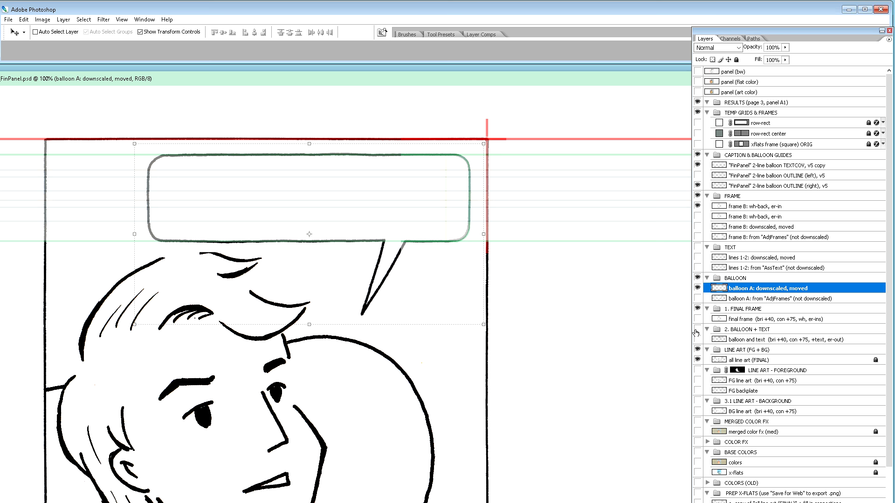
Show the TEXT group and drag the lines 1-2 lettering up toward the balloon.
click(697, 258)
click(742, 259)
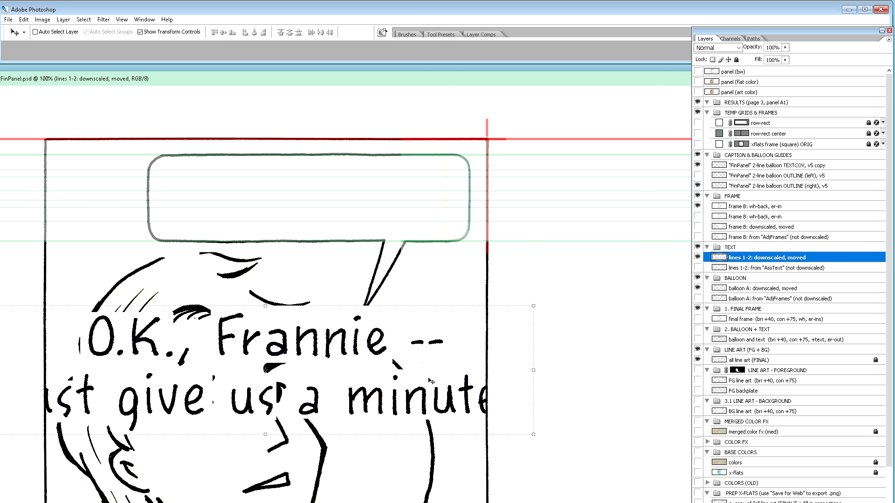
drag(428, 383, 505, 277)
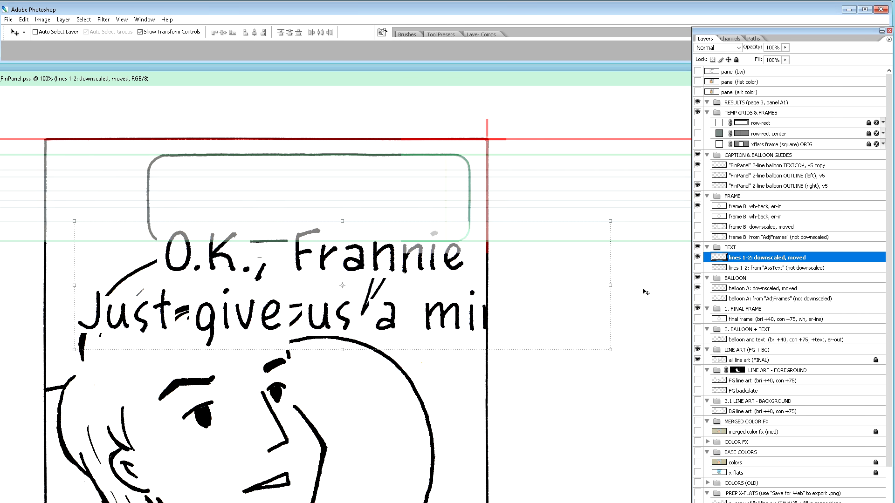
Compare the lettering with the 2-line balloon TEXTCOV guide, then reselect lines 1-2.
click(748, 165)
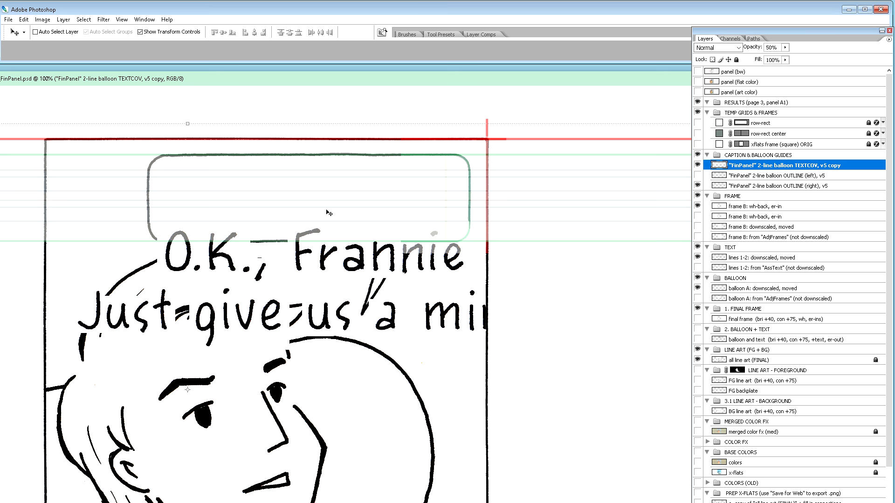
key(ctrl+plus)
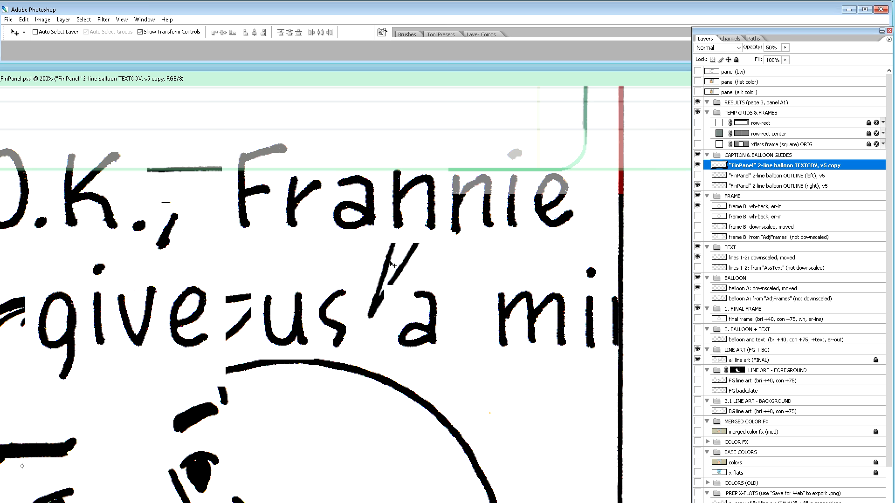
key(ctrl+minus)
key(ctrl+minus)
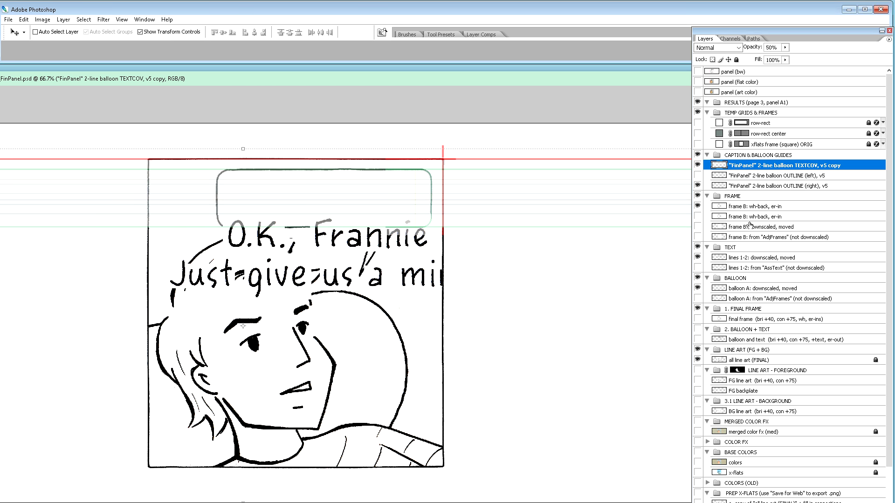
click(753, 259)
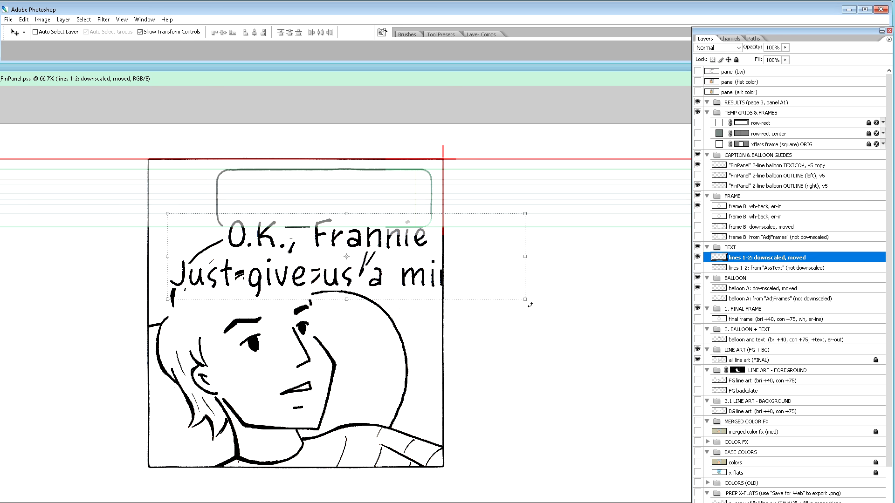
Scale the lines 1-2 lettering to 57.5% and position it inside balloon A.
drag(527, 302, 410, 234)
drag(348, 244, 381, 203)
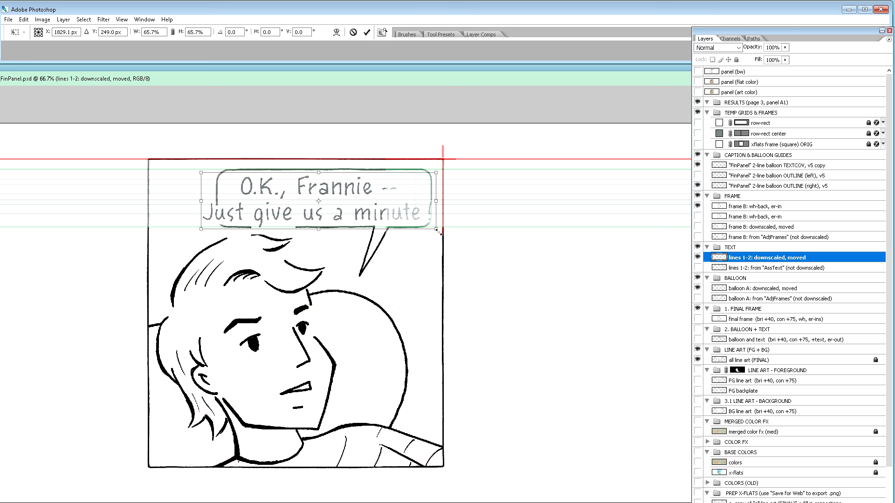
drag(439, 234, 410, 219)
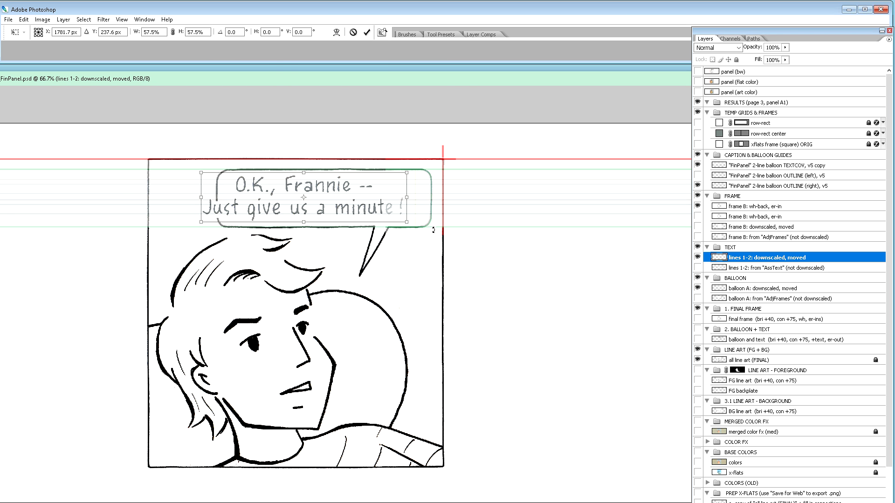
key(ctrl+plus)
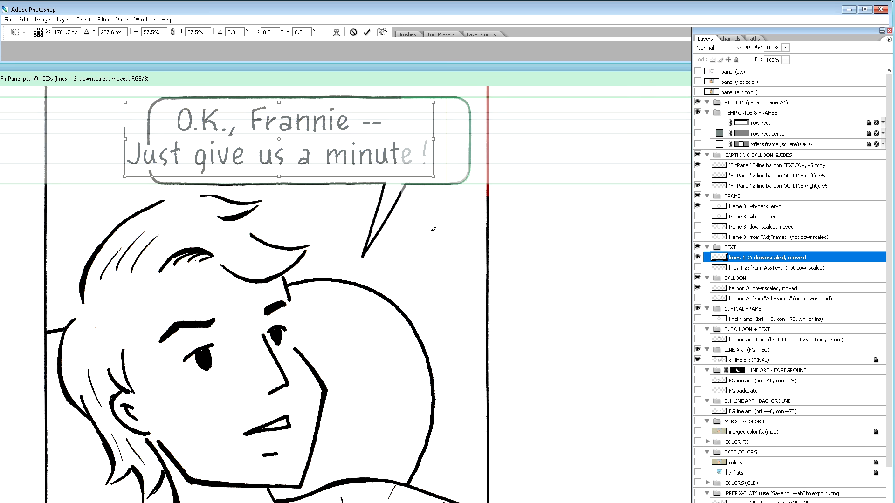
key(ctrl+plus)
scroll(549, 197, up, 5)
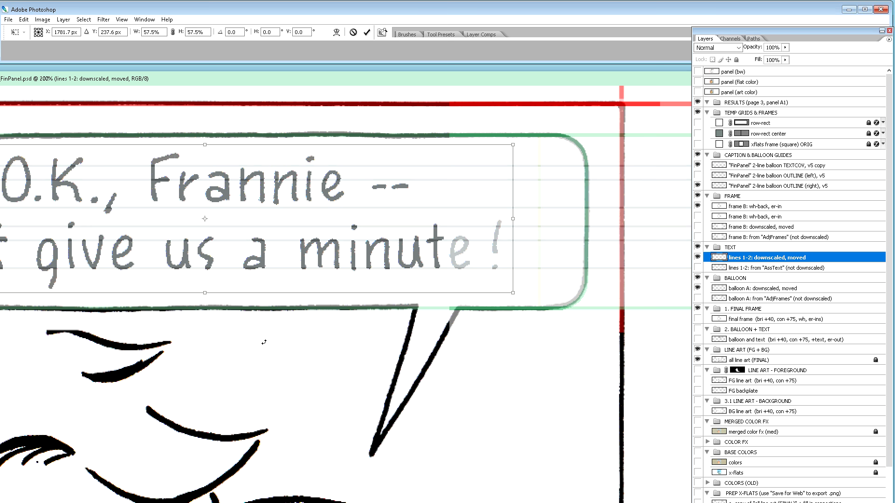
drag(211, 345, 228, 347)
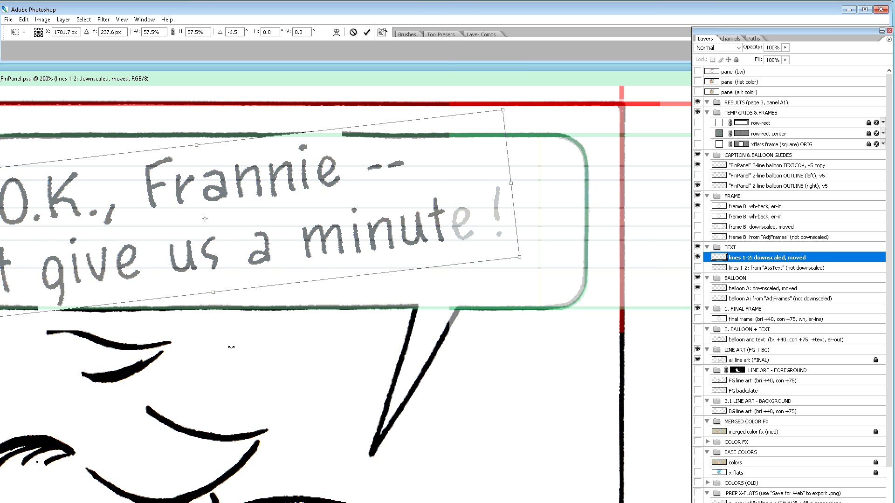
key(ctrl+z)
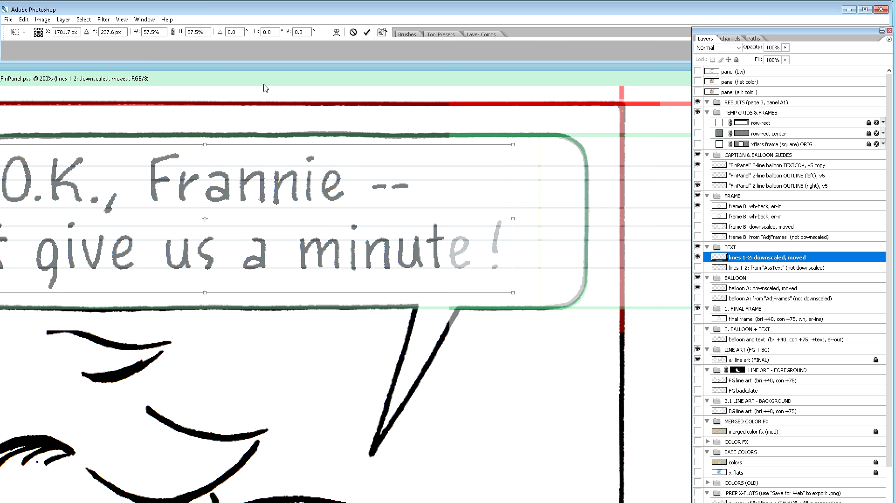
drag(268, 84, 329, 79)
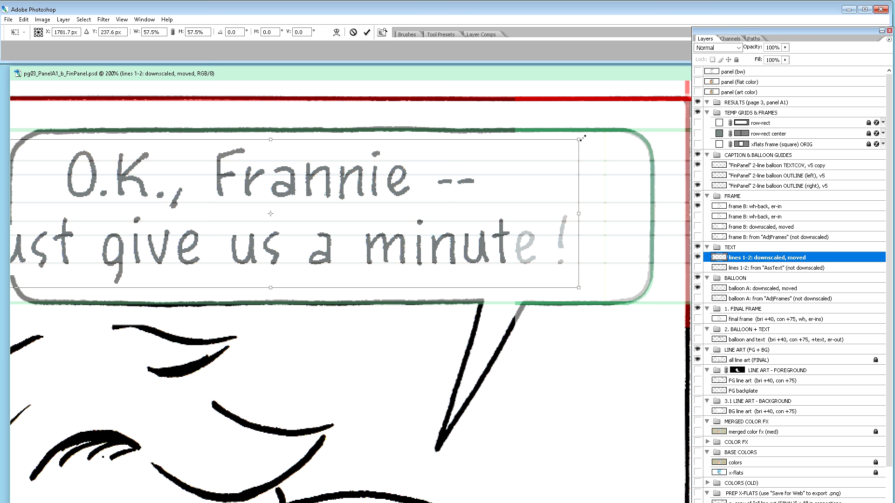
Scale the balloon lettering to 52.6% and nudge it to sit centred inside the speech balloon.
drag(583, 138, 545, 169)
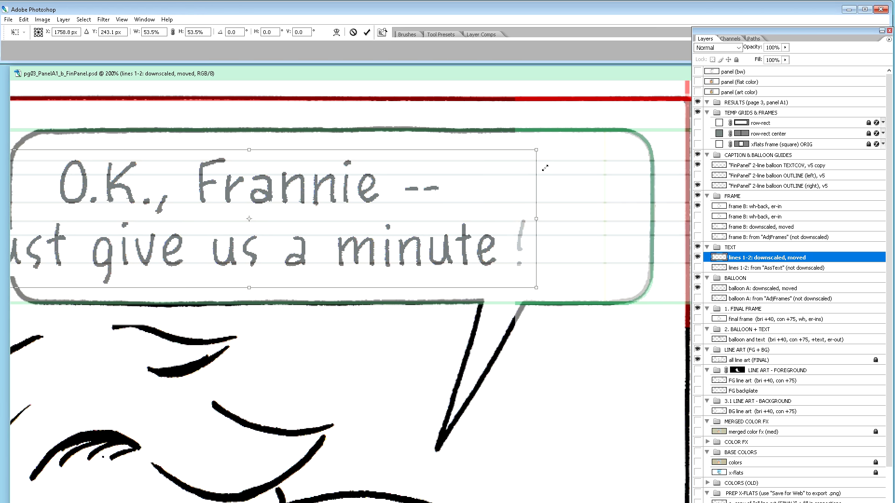
drag(545, 168, 544, 170)
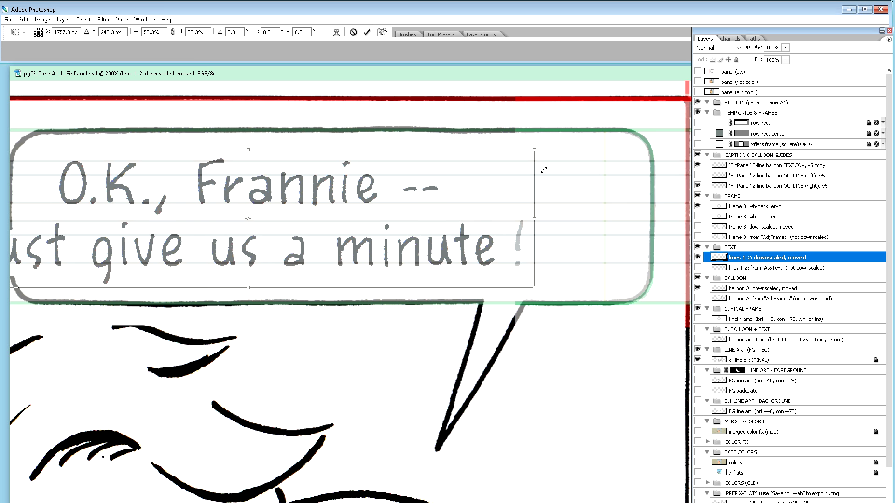
drag(544, 170, 540, 172)
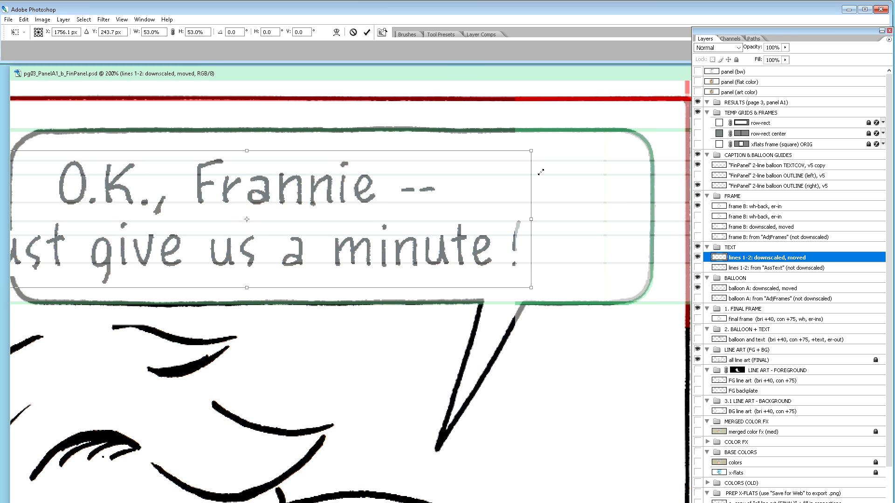
key(Up)
key(Up)
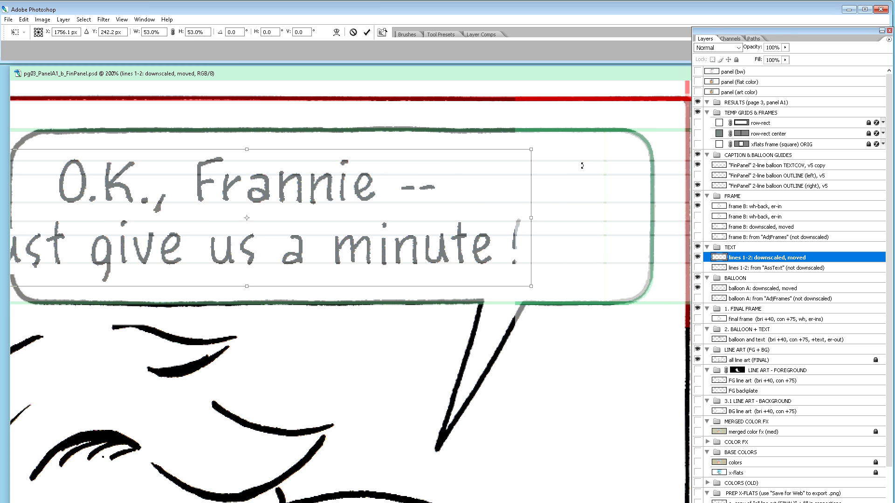
key(Down)
key(shift+Right)
key(shift+Right)
key(shift+Right)
key(shift+Right)
key(shift+Right)
key(shift+Right)
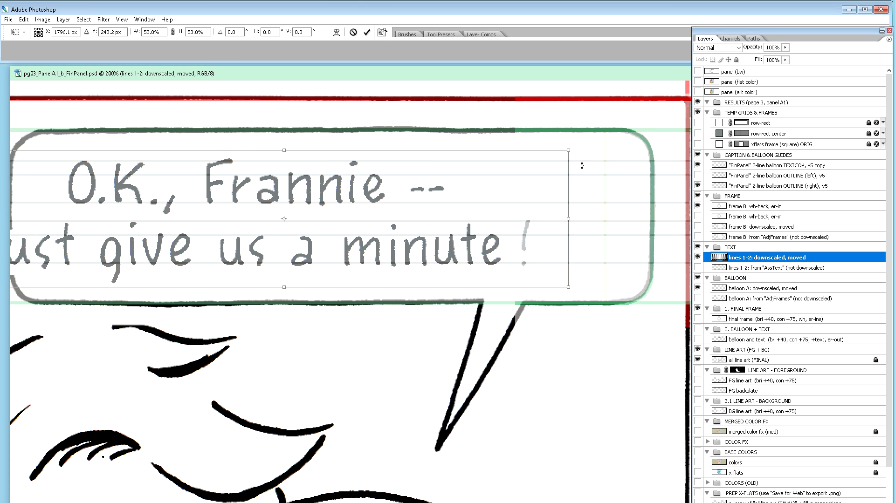
key(shift+Right)
key(shift+Right)
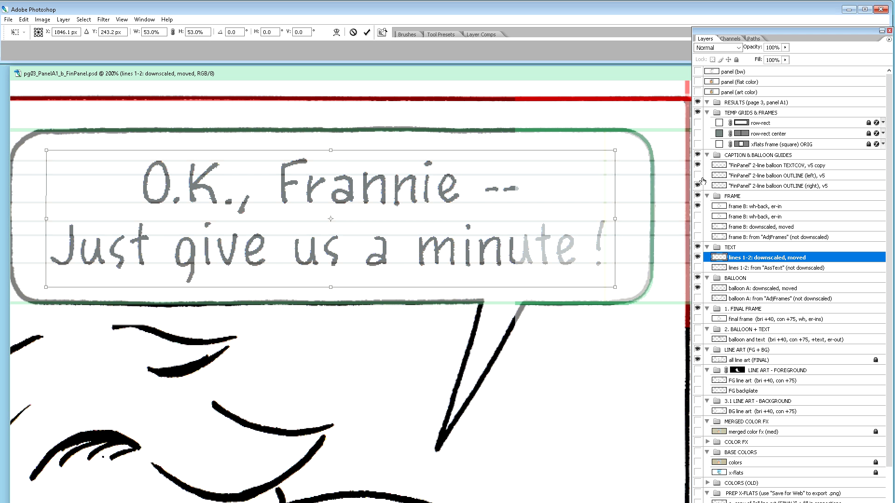
key(Up)
key(Up)
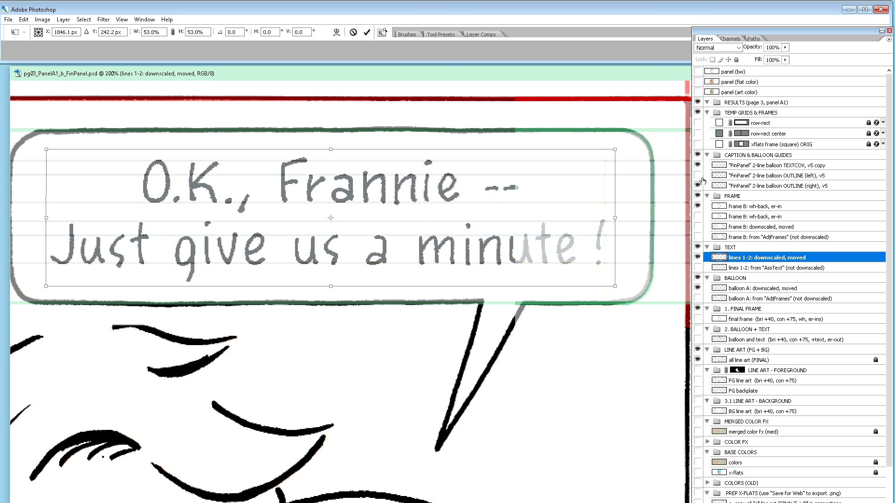
key(Down)
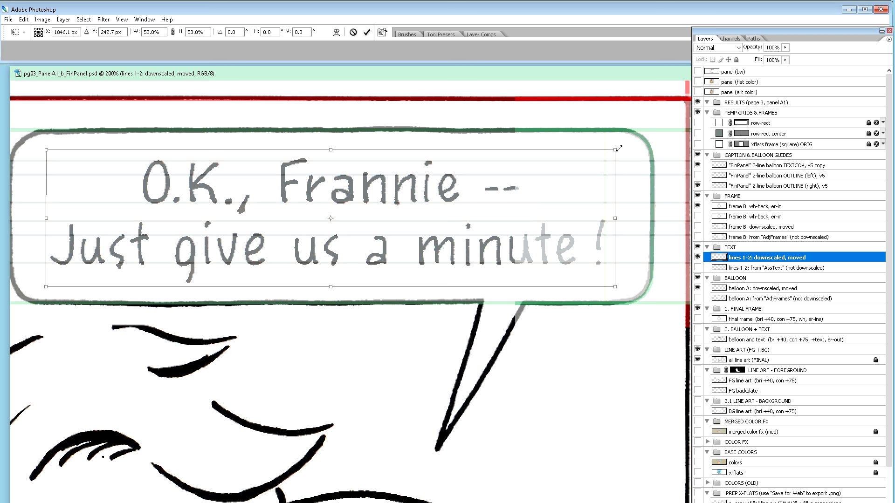
drag(619, 148, 616, 152)
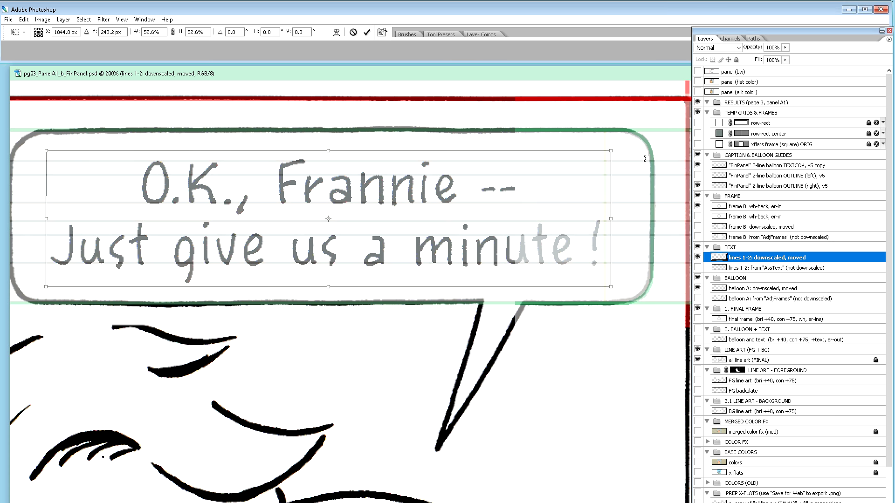
key(Up)
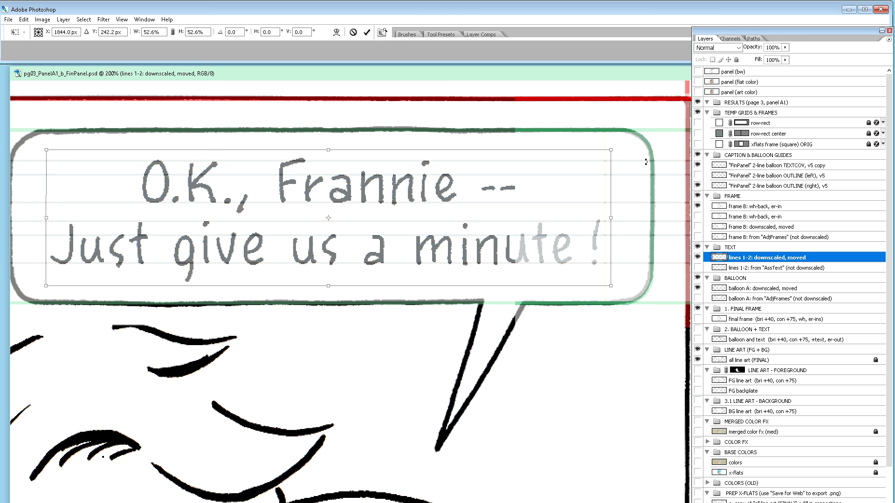
key(Return)
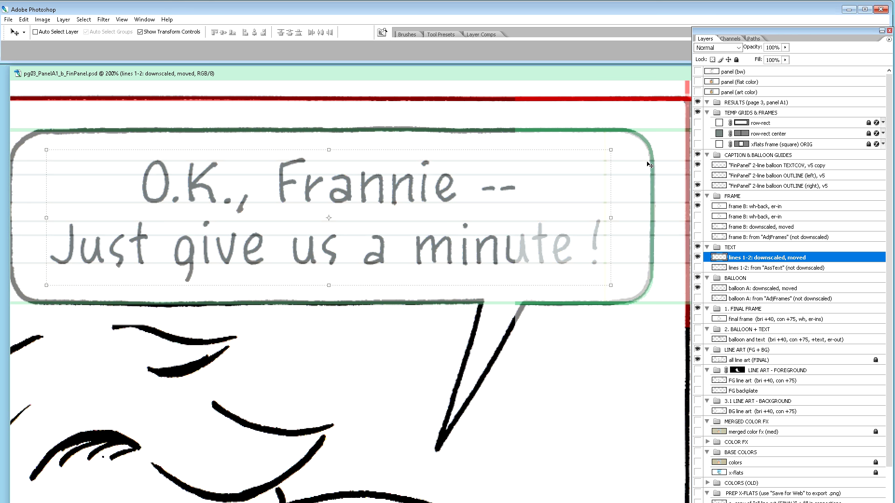
Show and select the OUTLINE (left) guide layer, panning to the balloon's left edge.
click(697, 176)
click(769, 176)
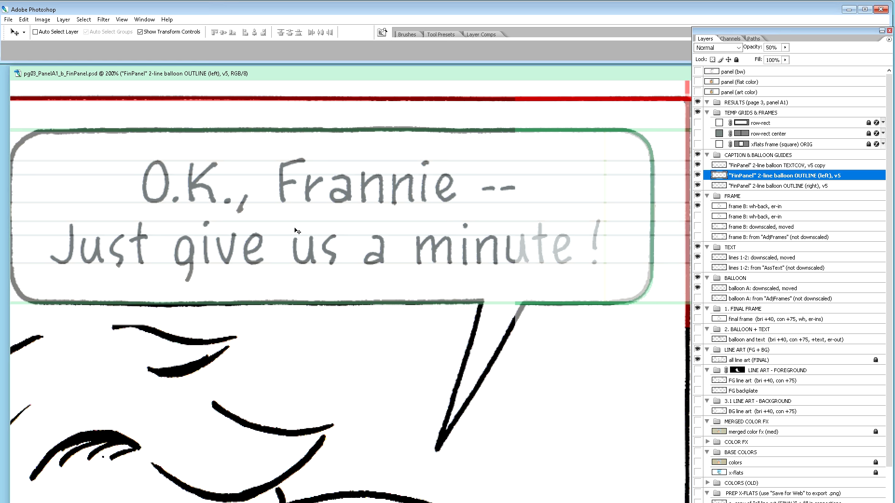
drag(202, 76, 244, 78)
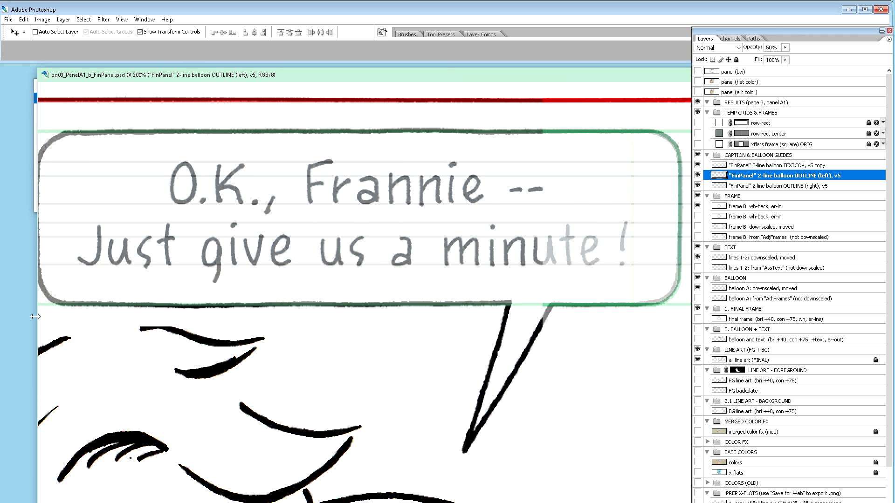
key(h)
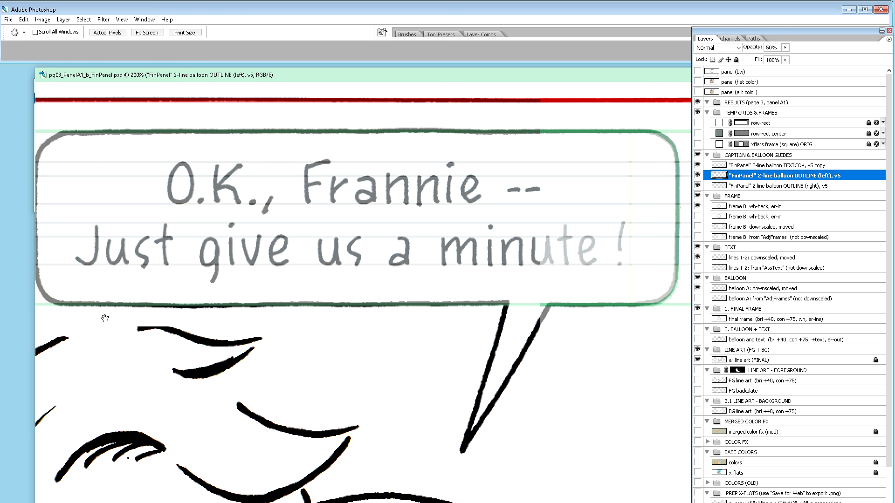
drag(100, 325, 252, 333)
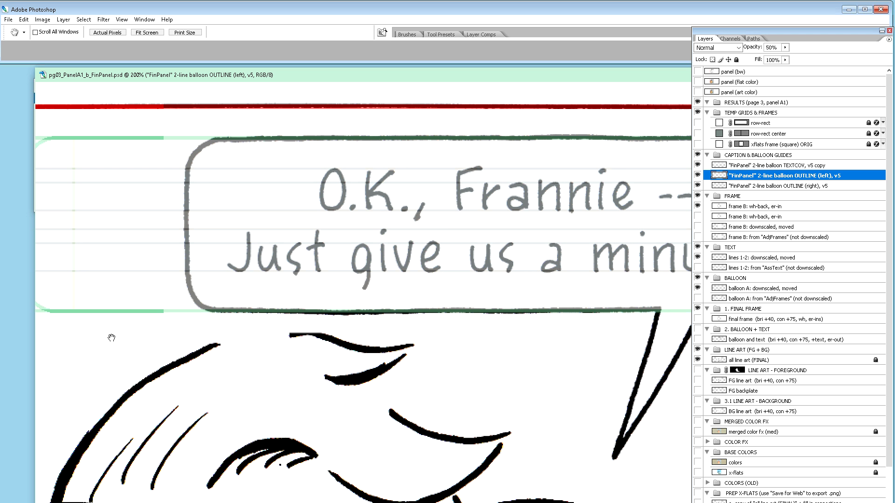
Move the left outline guide right until it lines up with the balloon's left edge.
key(v)
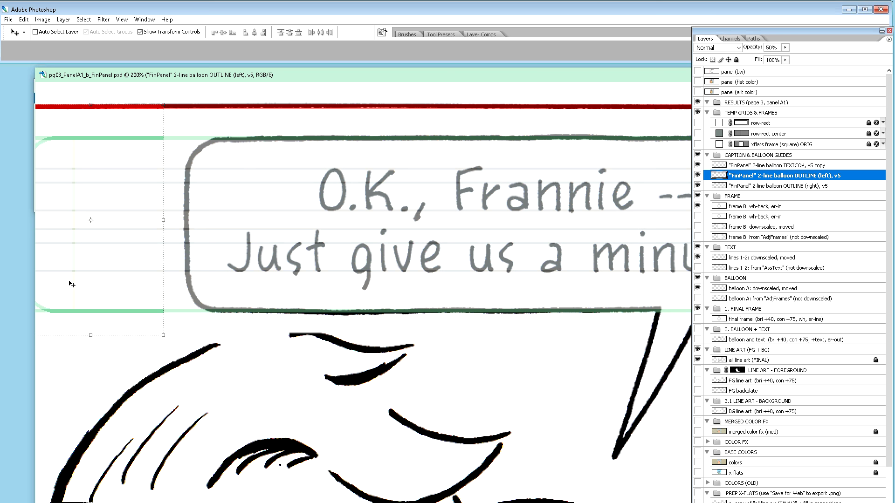
key(shift+Right)
key(shift+Right)
key(shift+Right)
key(shift+Right)
key(shift+Right)
key(shift+Right)
key(shift+Right)
key(shift+Right)
key(shift+Right)
key(shift+Right)
key(shift+Right)
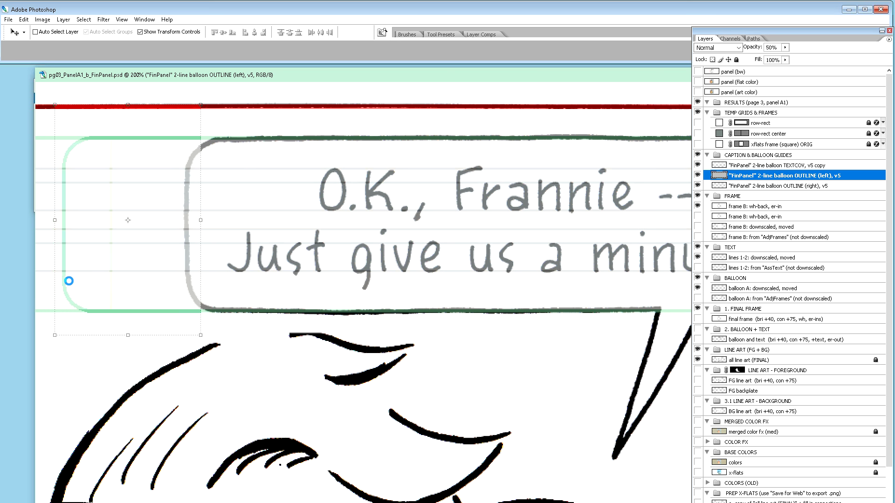
key(shift+Right)
key(shift+Right)
key(shift+Right)
key(shift+Right)
key(shift+Right)
key(shift+Right)
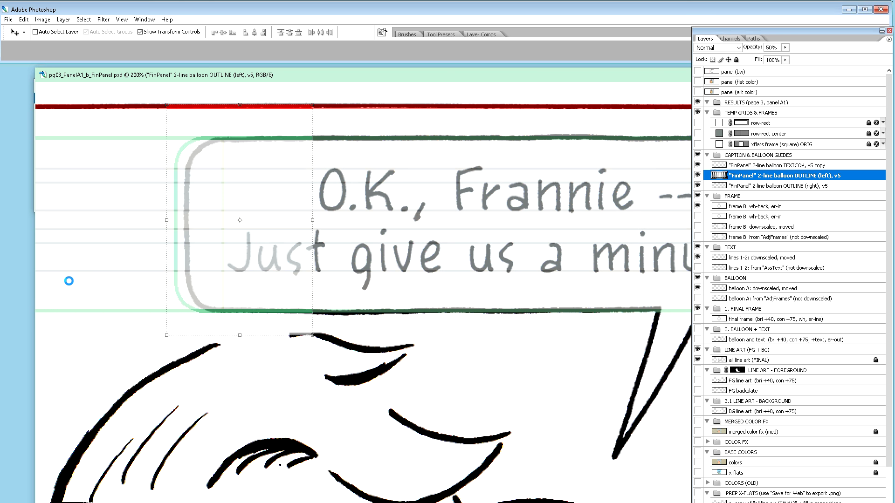
key(Right)
key(Right)
key(Right)
key(Left)
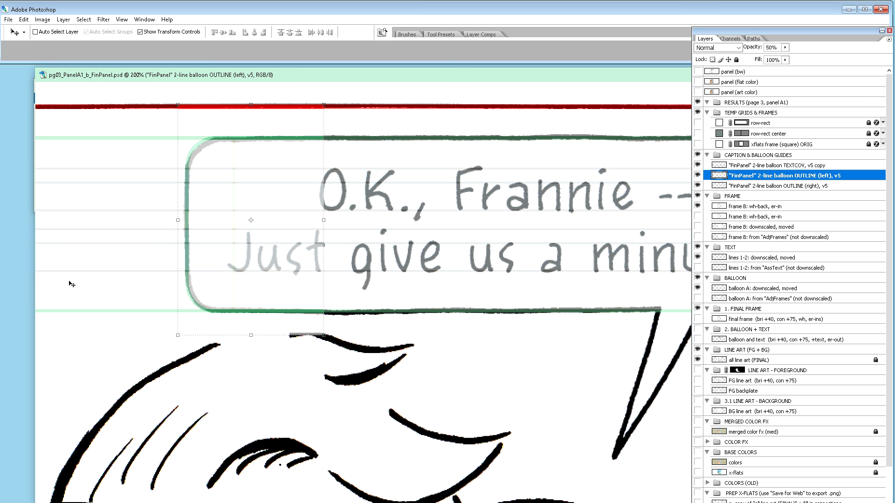
Check the alignment at 100%, recentre the balloon at 200%, and switch to the other document.
key(ctrl+minus)
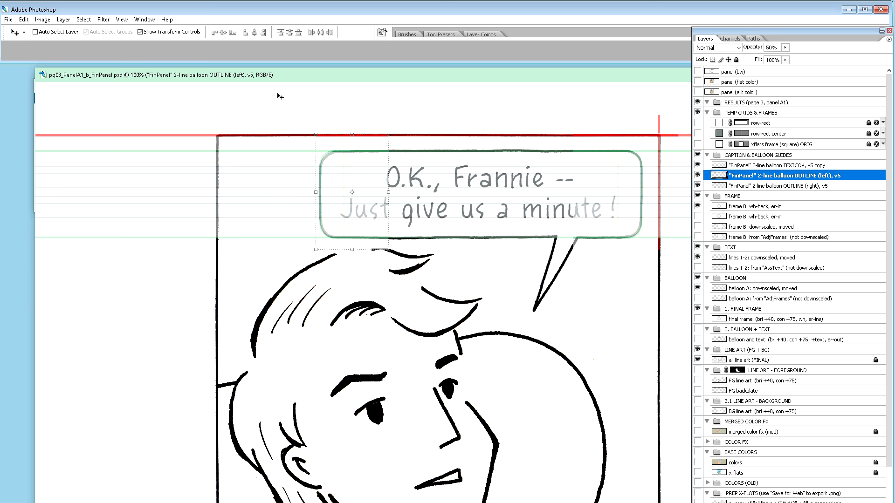
drag(303, 81, 225, 83)
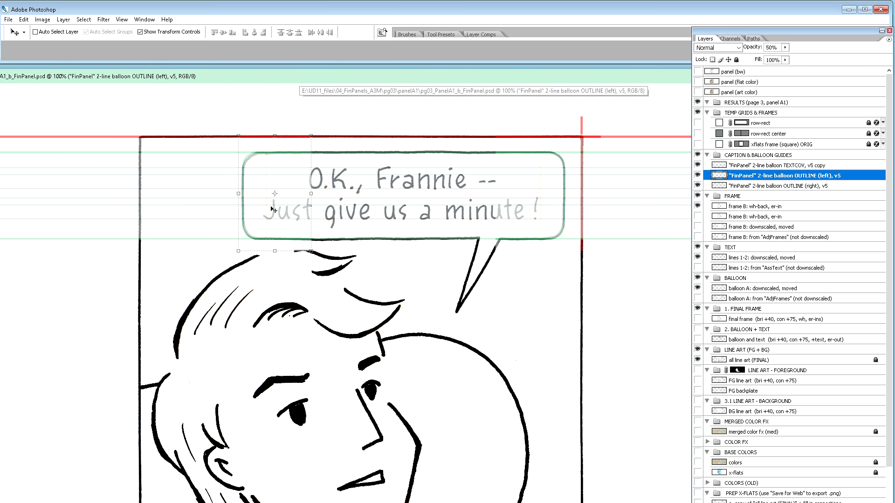
key(ctrl+=)
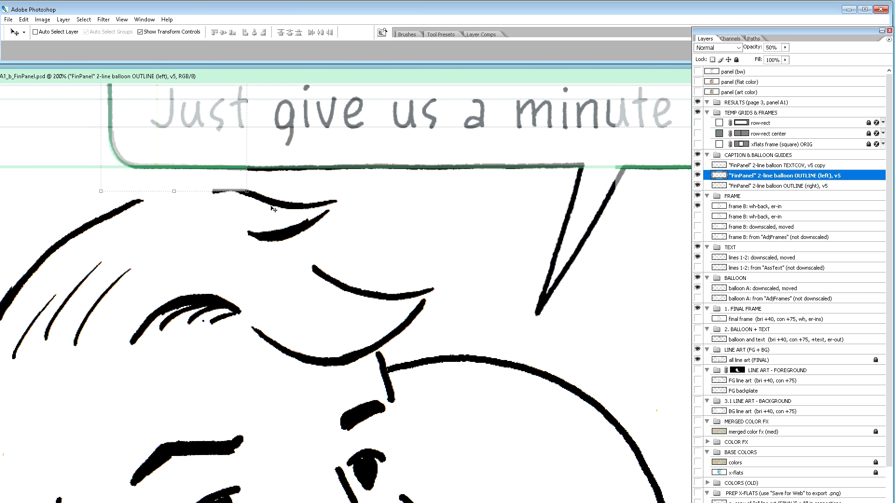
scroll(339, 225, up, 5)
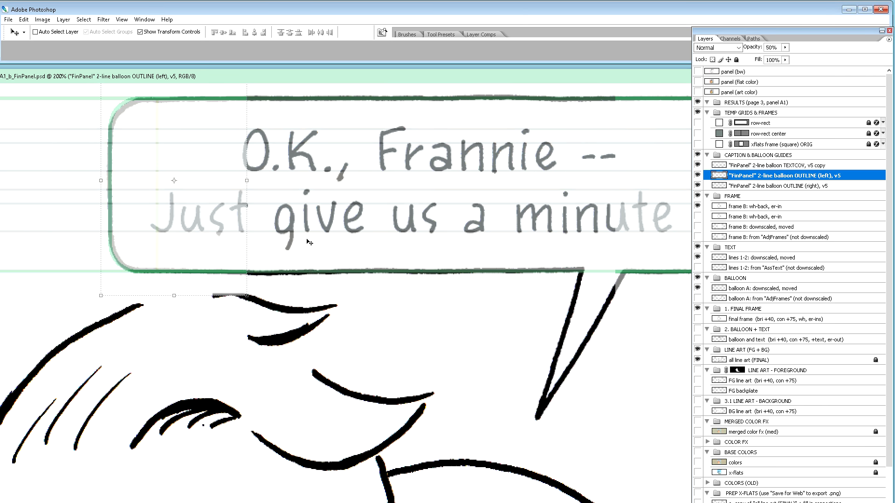
drag(248, 82, 246, 48)
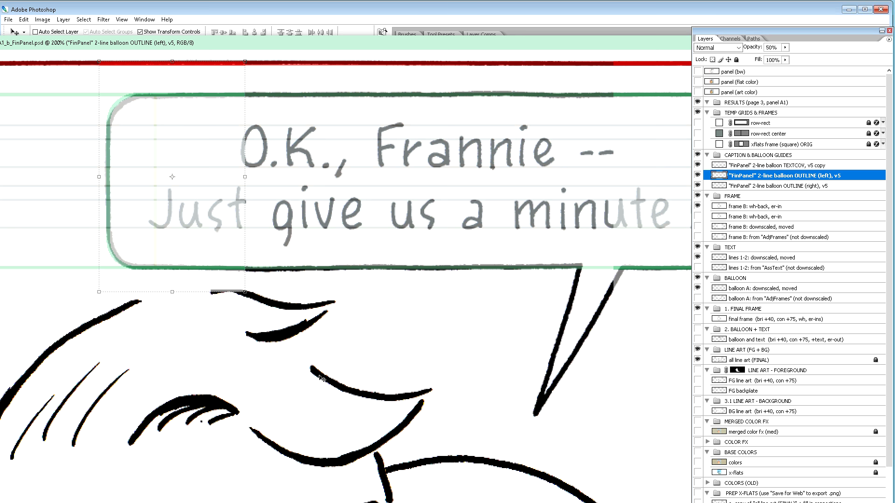
key(space)
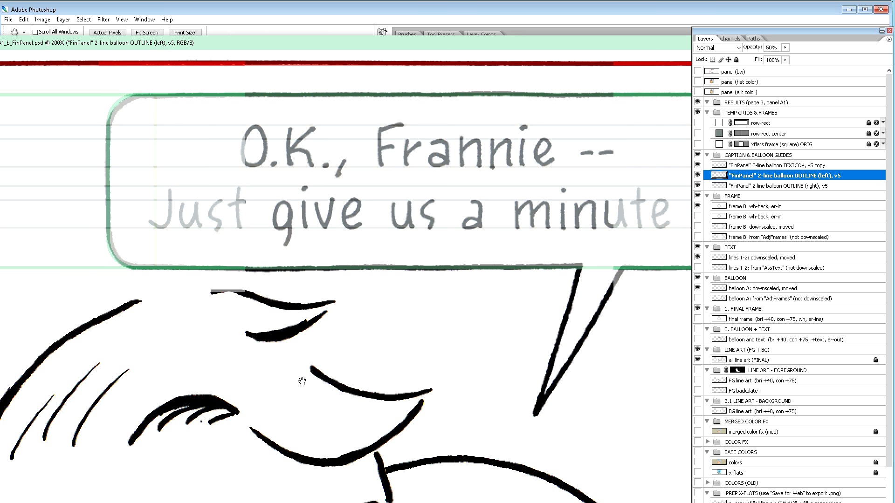
drag(356, 371, 280, 378)
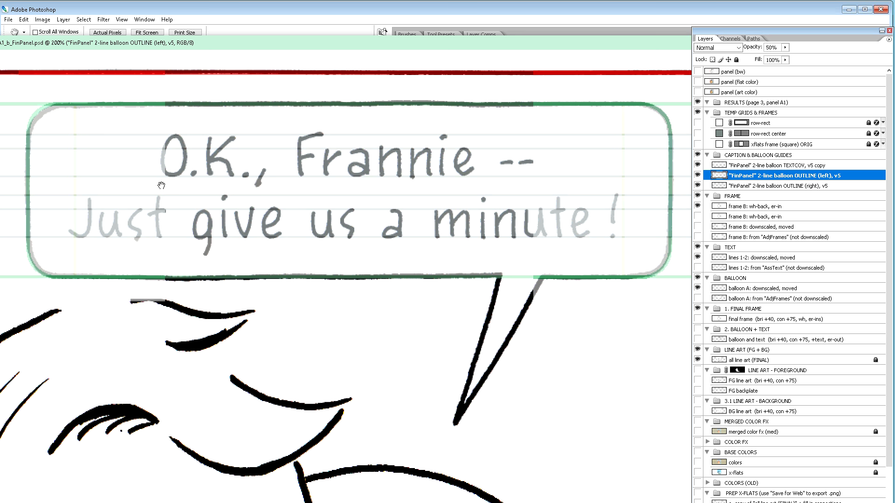
key(ctrl+Tab)
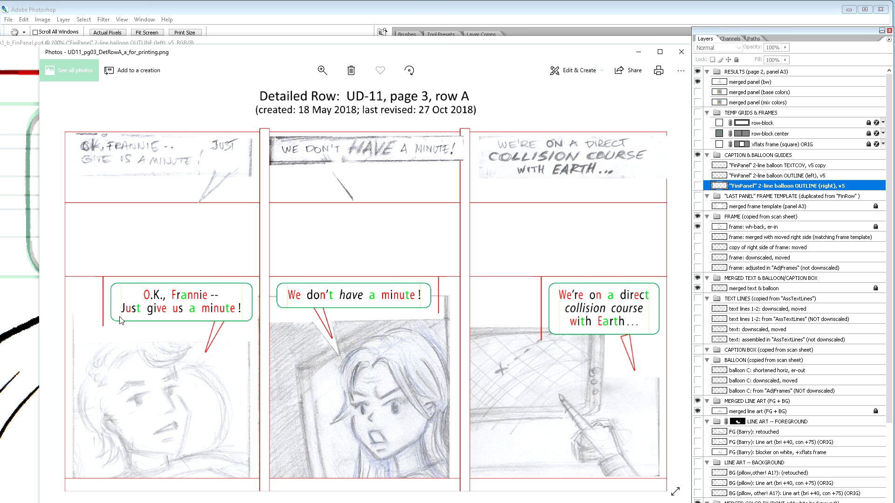
Zoom into the reference print's left balloon lettering, then move the Photos viewer off to the left.
scroll(125, 321, up, 4)
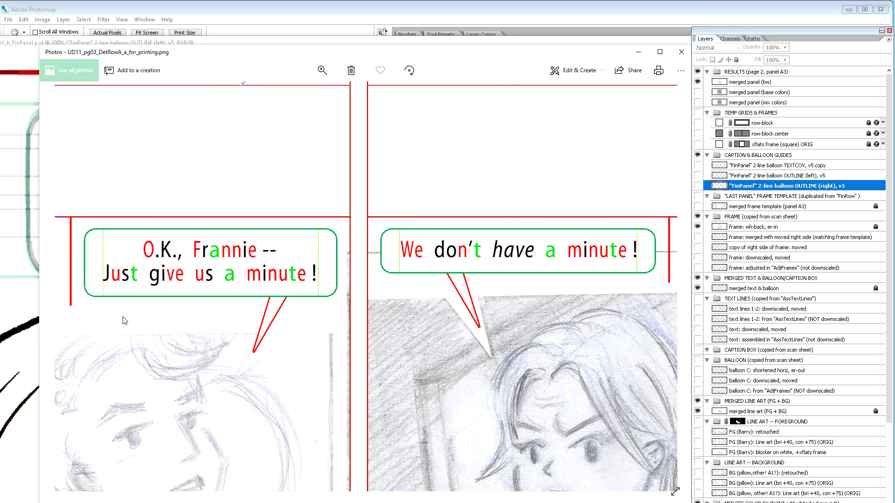
scroll(182, 303, up, 2)
scroll(168, 275, up, 2)
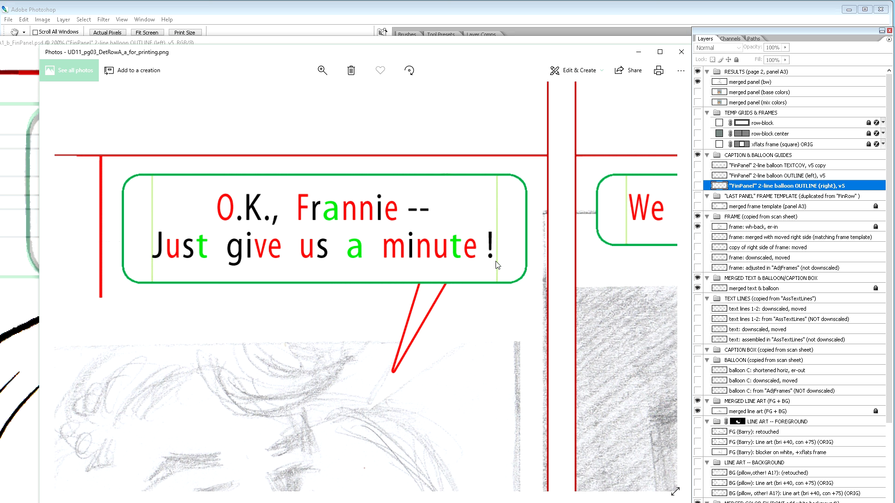
drag(544, 55, 0, 79)
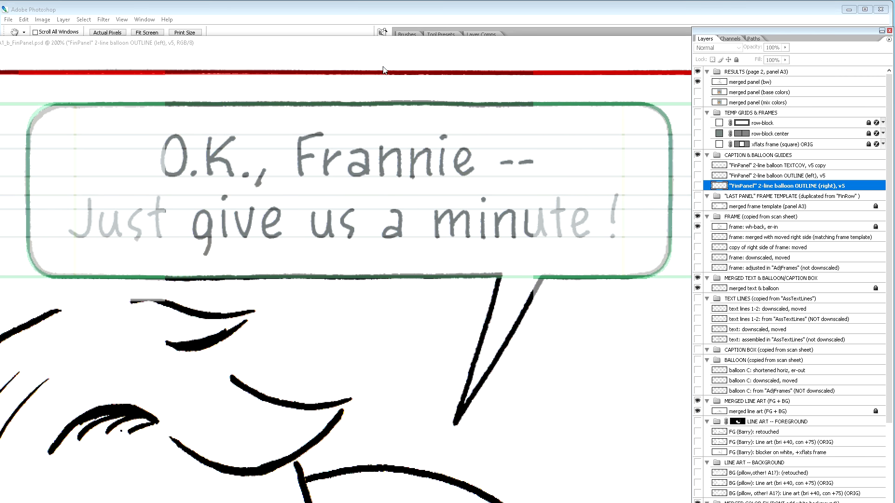
Select the 'lines 1-2: downscaled, moved' layer and nudge the 'O.K., Frannie' lettering slightly right.
click(300, 43)
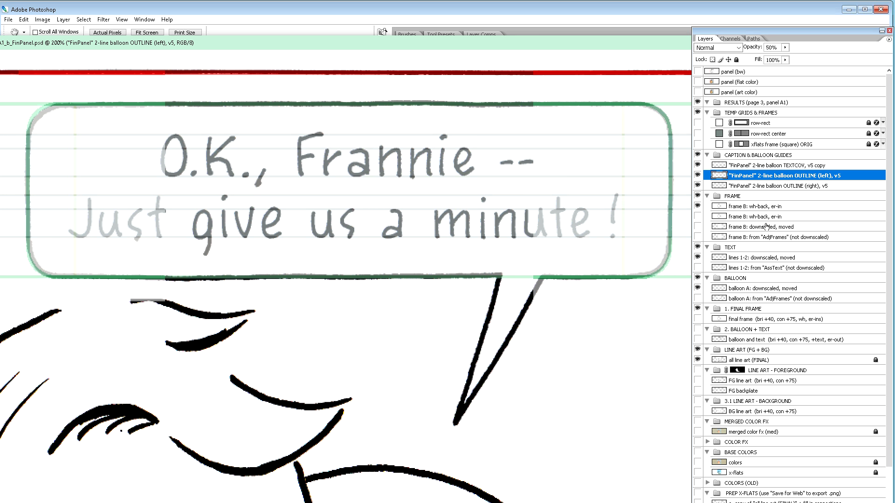
click(749, 258)
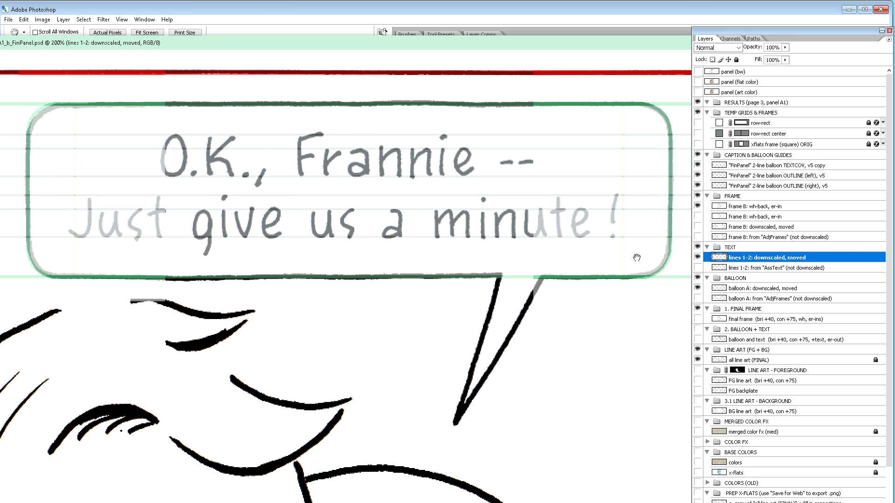
key(v)
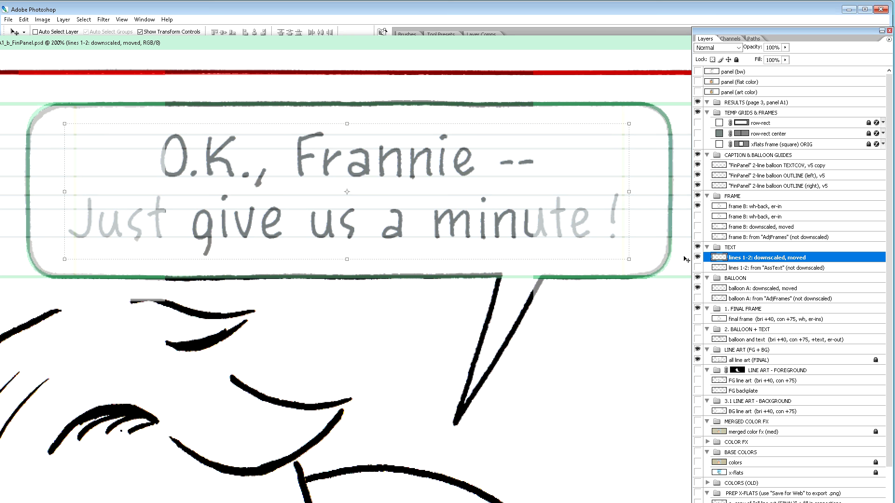
key(Right)
key(Right)
key(Right)
key(Right)
key(Right)
key(Right)
key(Right)
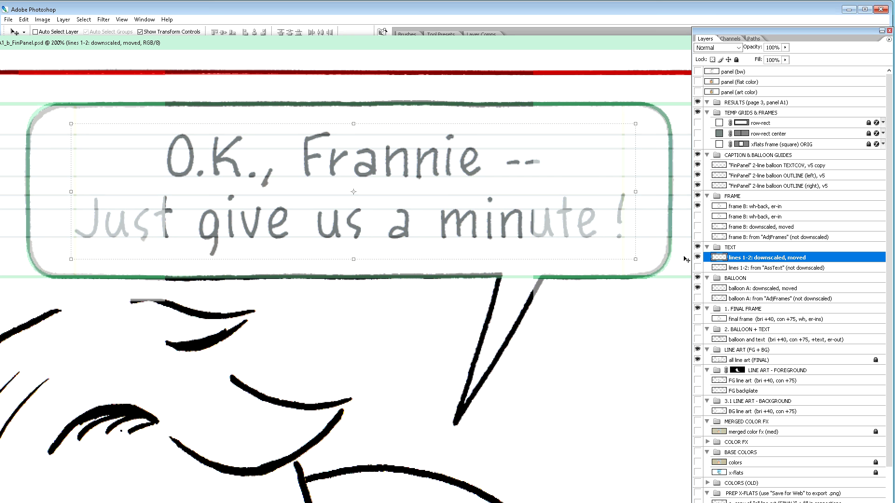
key(Left)
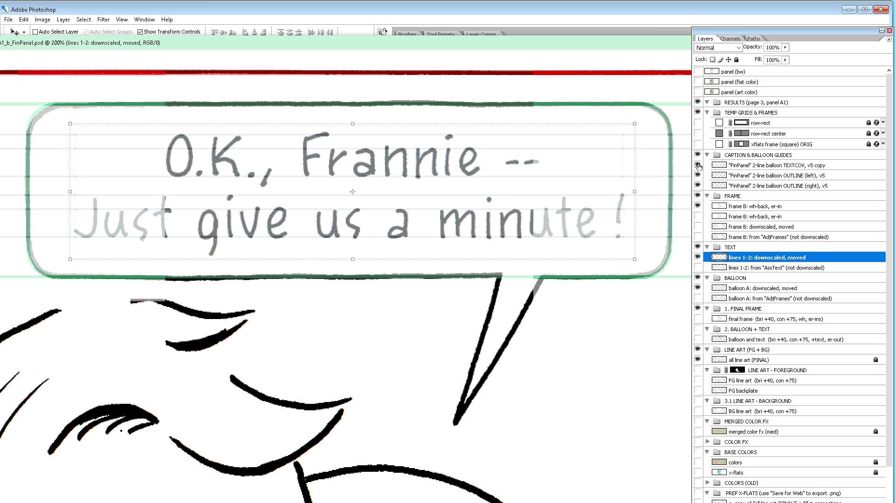
Hide the FinPanel guides and stamp the lettering with balloon A into a merged layer above TEXT.
drag(697, 185, 697, 166)
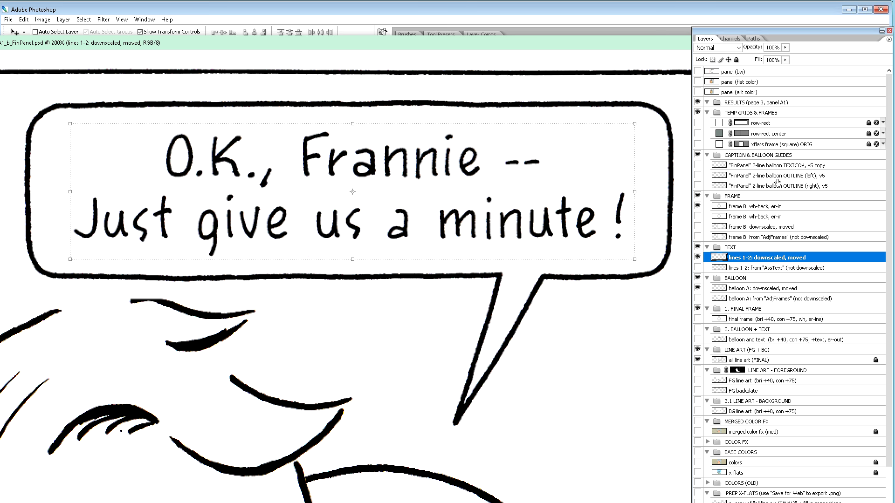
key(ctrl+minus)
key(ctrl+minus)
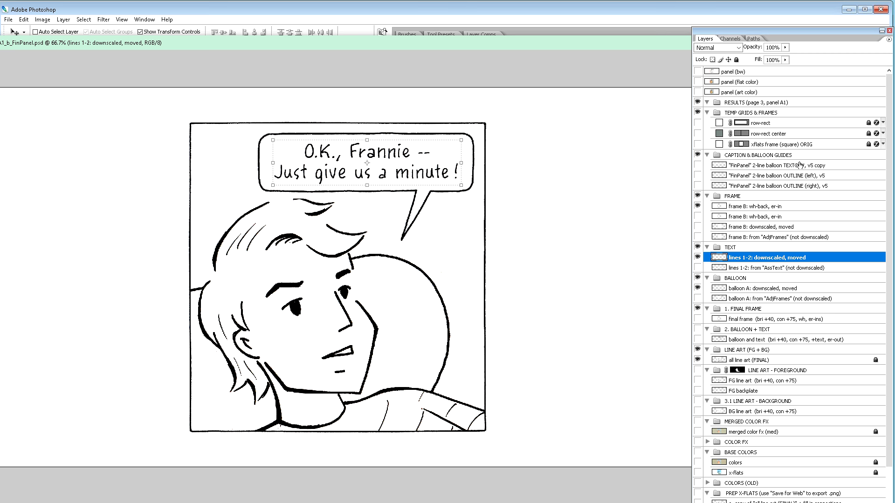
ctrl+click(772, 289)
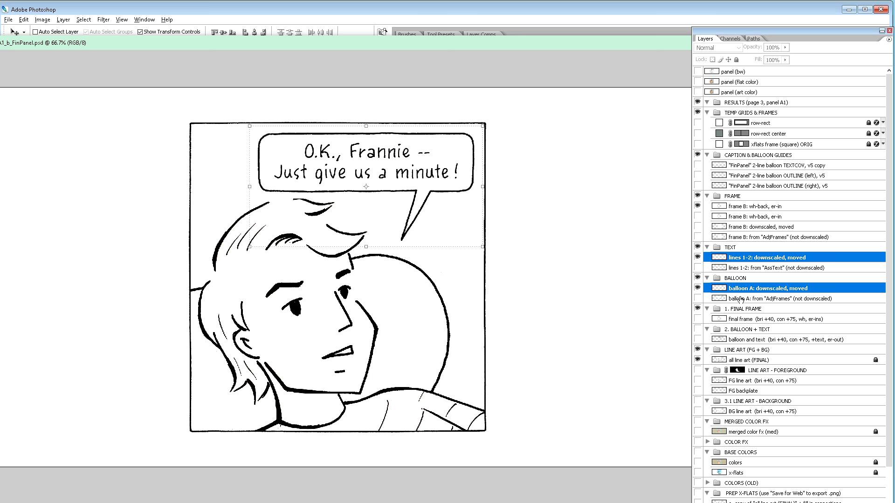
key(ctrl+alt+e)
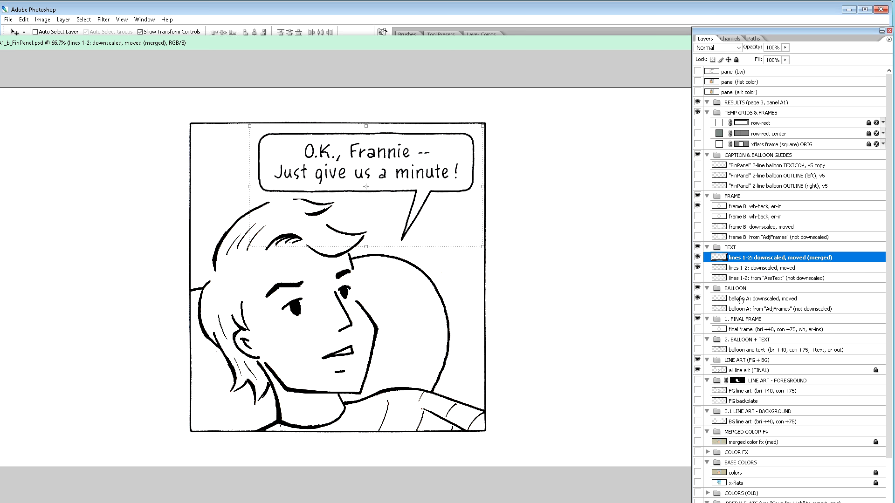
drag(748, 260, 747, 246)
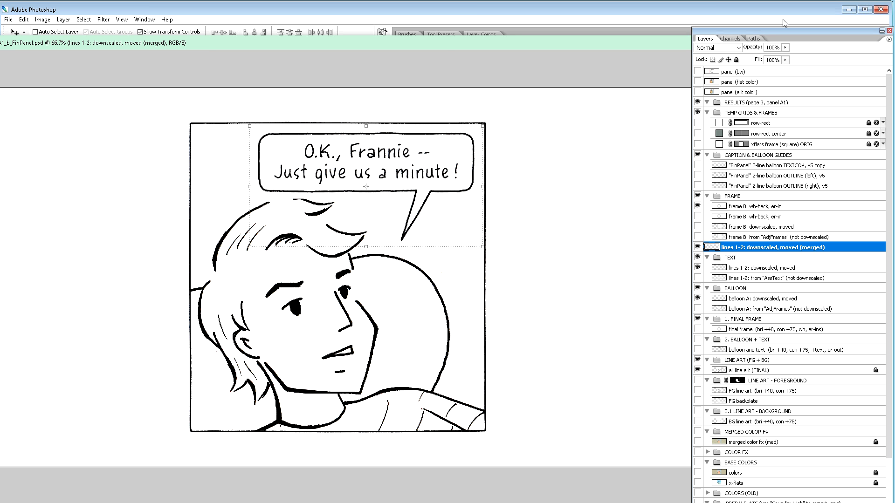
Create a new layer group named 'MERGED TEXT AND BALLOON'.
drag(783, 24, 781, 20)
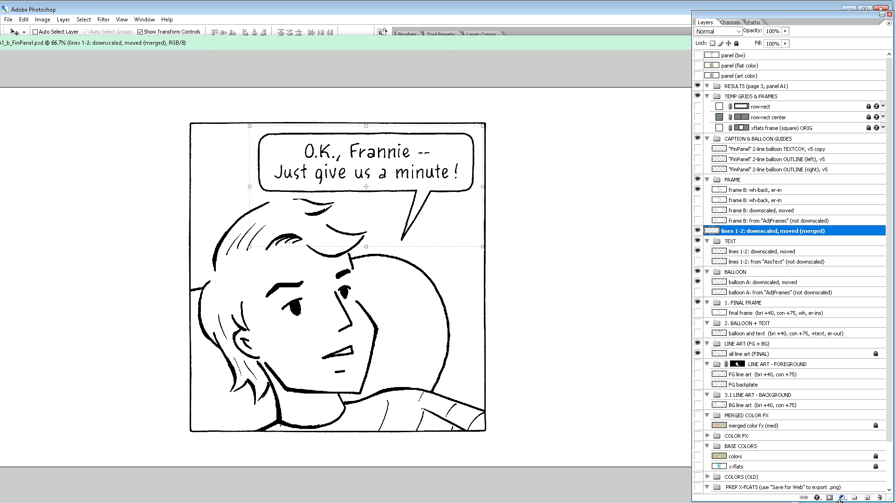
click(856, 498)
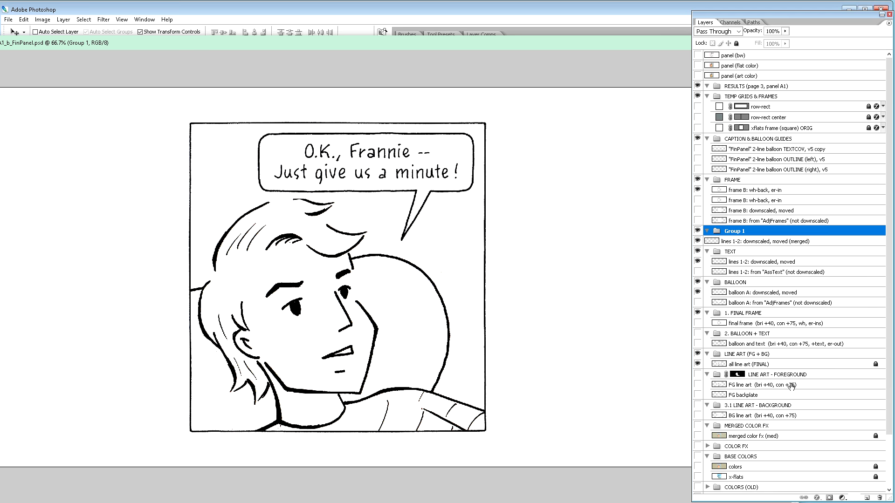
double_click(735, 231)
text(MERGED TEXT AND BALLOO)
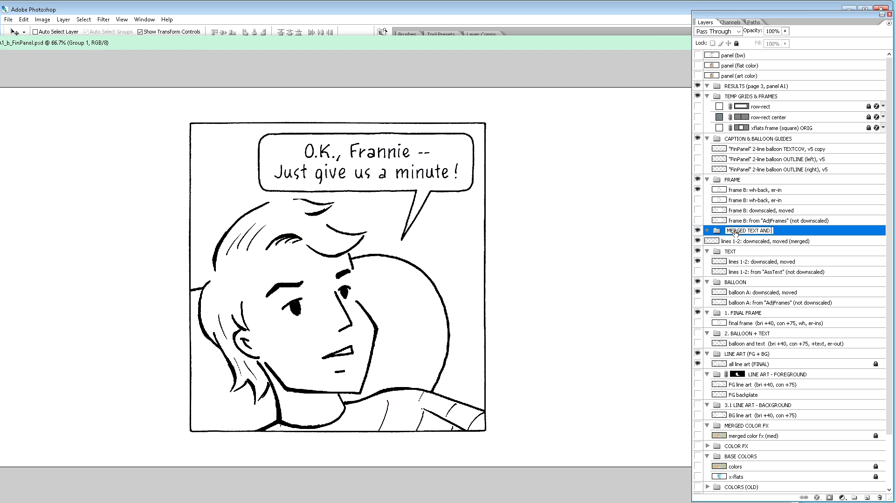
text(N)
key(Return)
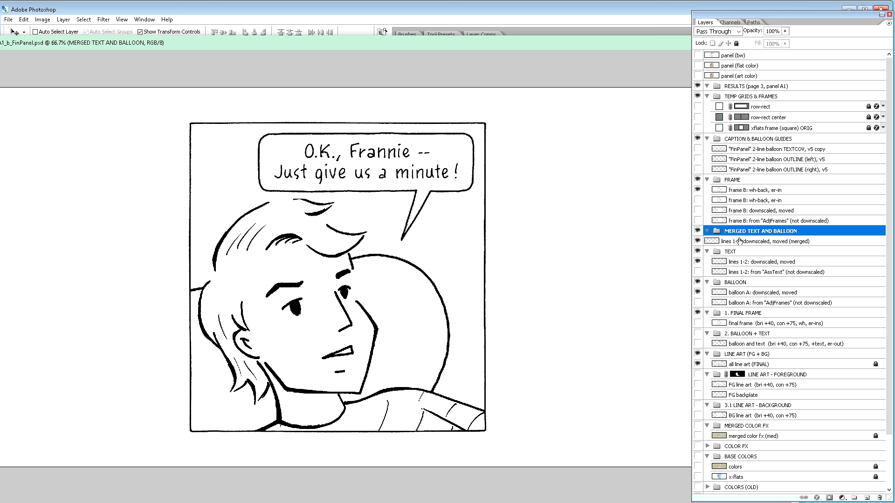
Rename the merged layer 'merged text and balloon' and move it into that group.
click(740, 241)
double_click(742, 242)
text(merge)
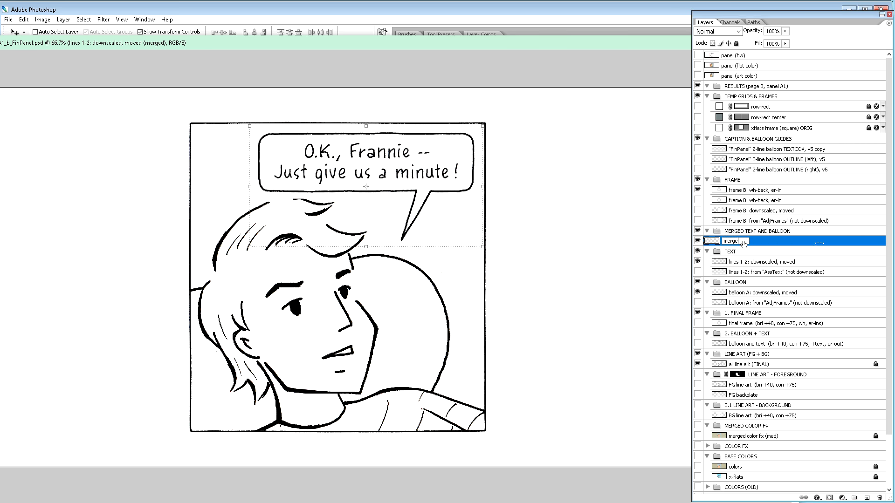
text(d text and balloon)
key(Return)
drag(743, 243, 744, 231)
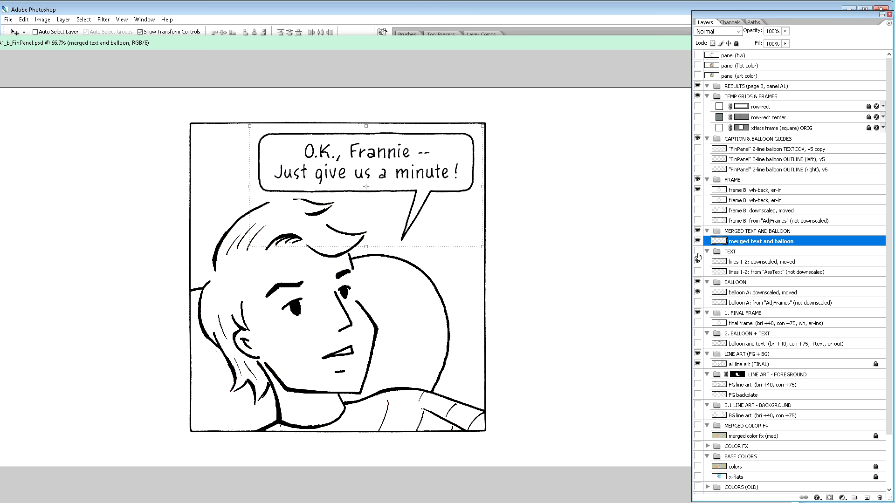
Hide the original BALLOON group, TEXT group and text lines layer.
click(697, 282)
click(697, 261)
click(697, 251)
click(697, 241)
click(697, 241)
Delete the '1. FINAL FRAME' through '2. BALLOON + TEXT' groups.
scroll(790, 328, down, 3)
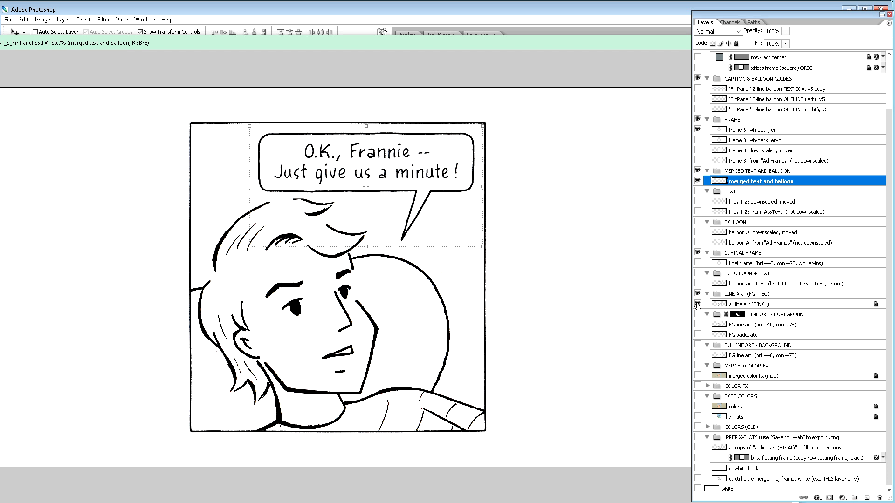
click(697, 253)
click(747, 256)
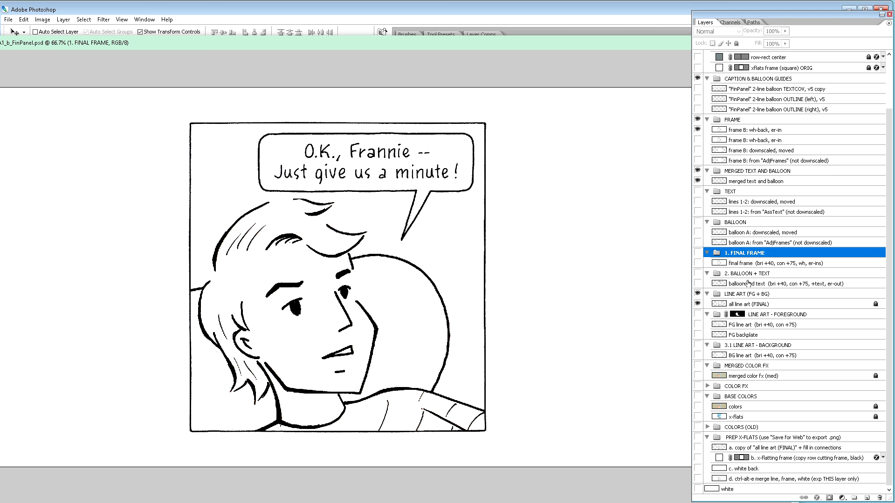
shift+click(748, 283)
key(Delete)
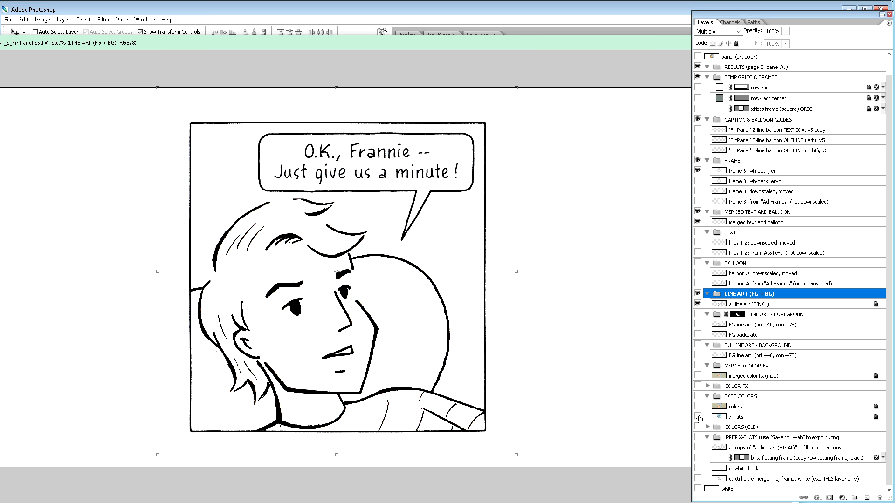
Show the base colours and merged color fx, and Magic-Erase the white fill around the balloon.
click(697, 408)
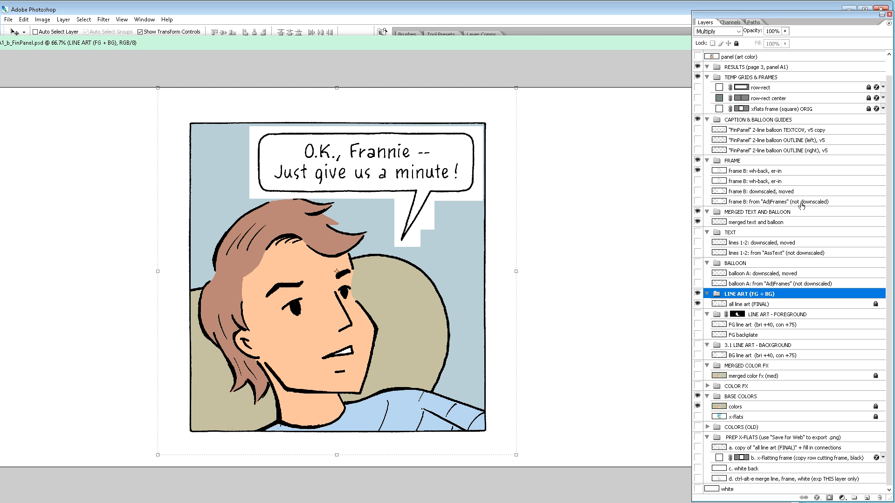
click(756, 223)
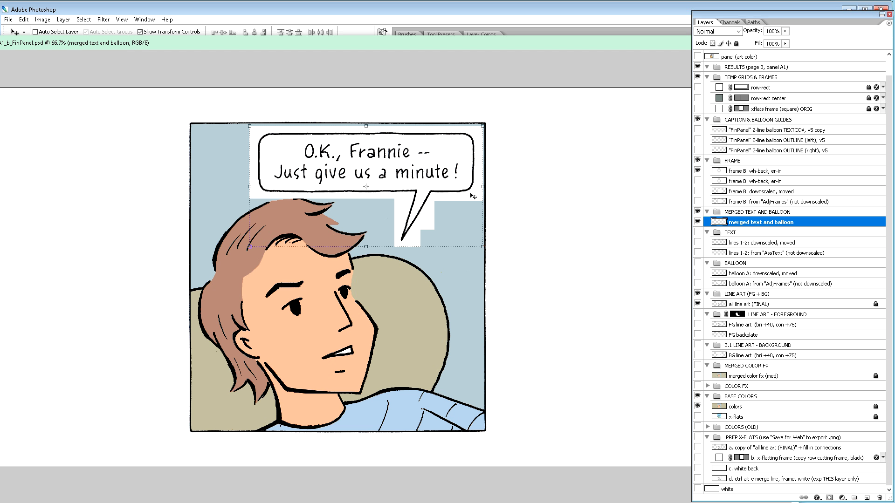
key(e)
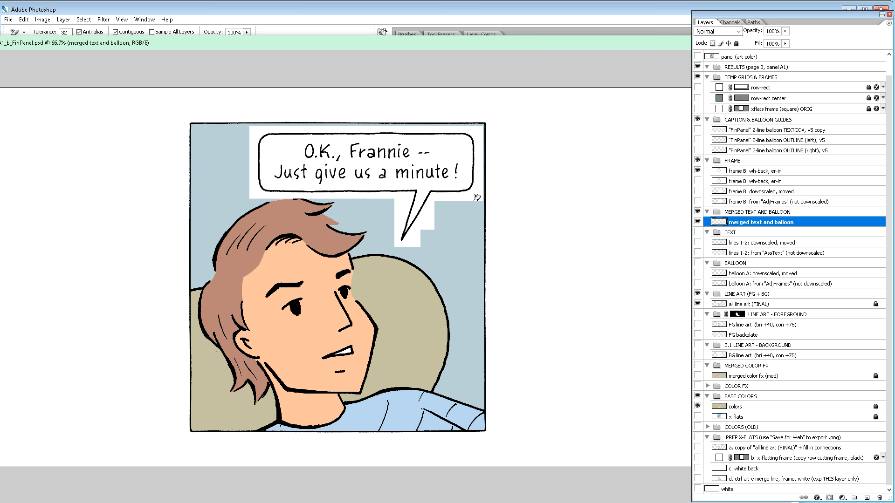
click(478, 197)
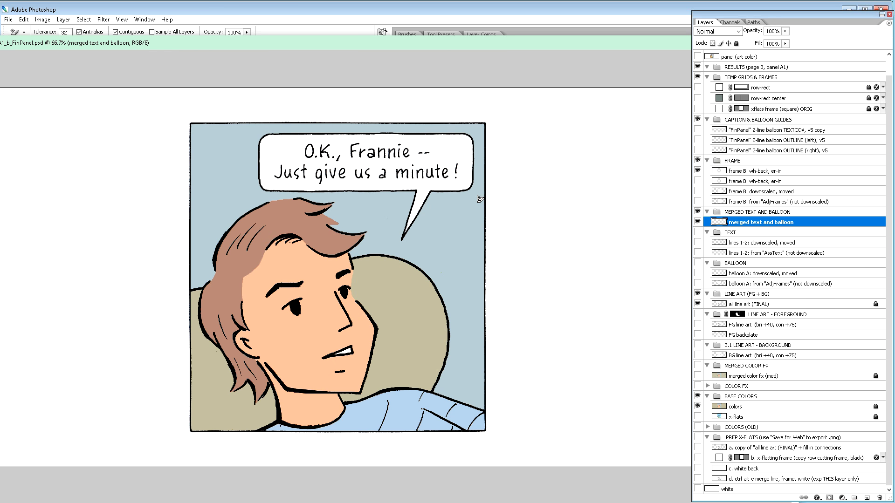
click(474, 227)
click(697, 376)
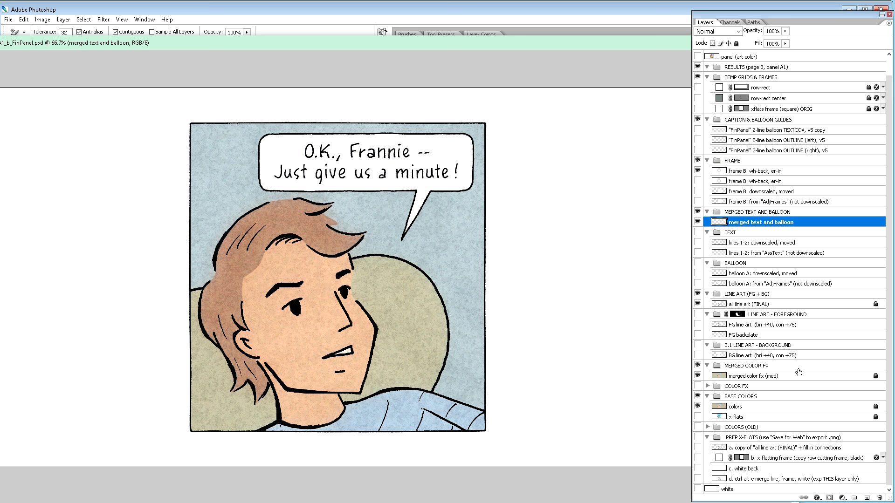
click(758, 171)
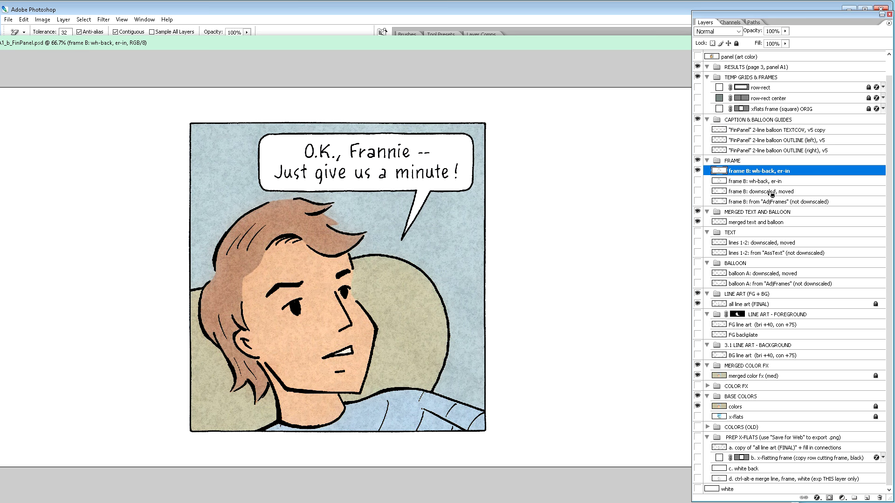
Stamp all visible artwork into a new layer inside the RESULTS group.
key(ctrl+shift+alt+e)
drag(752, 171, 751, 71)
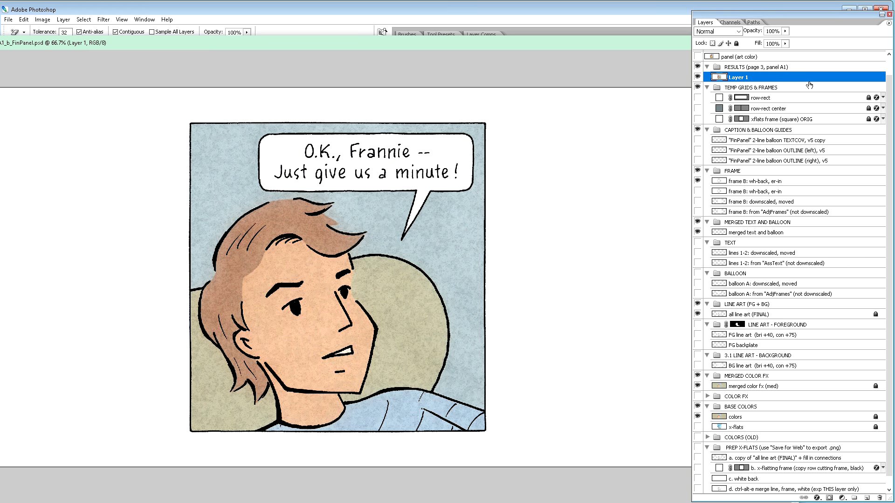
scroll(809, 84, up, 2)
Name the stamped layer 'panel (mix colors)' by copying and editing the 'panel (art color)' name.
double_click(741, 76)
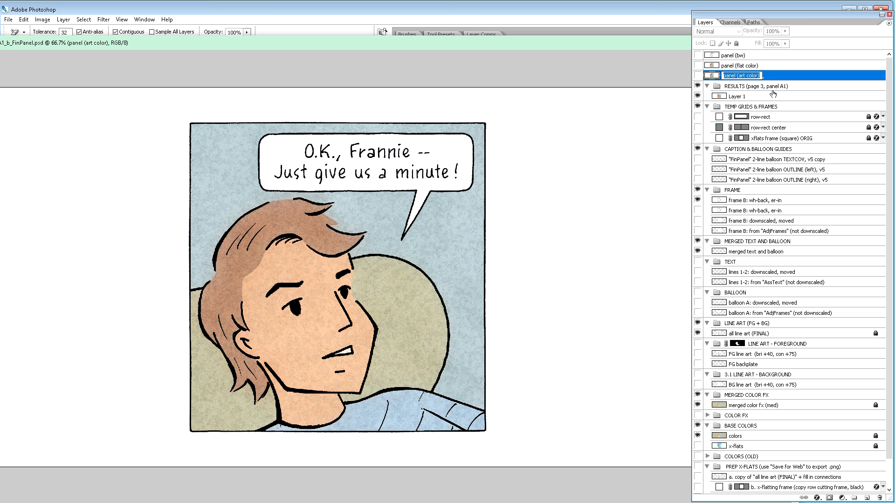
key(ctrl+c)
double_click(741, 96)
key(ctrl+v)
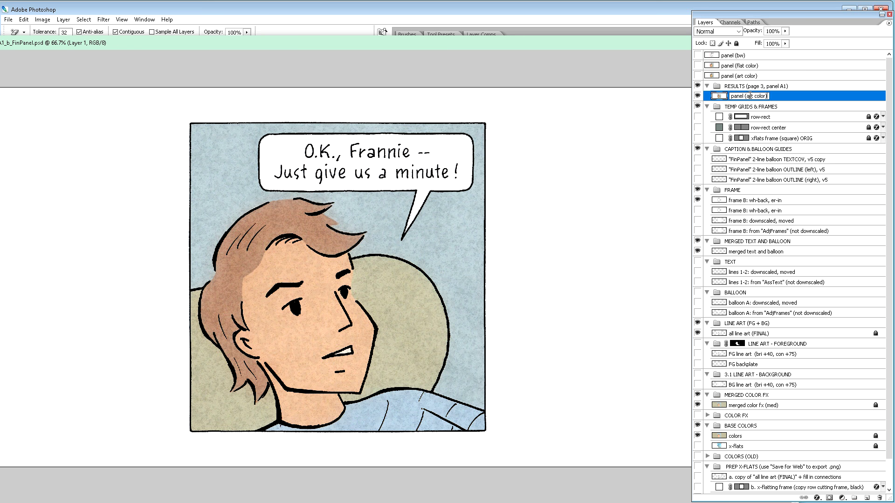
double_click(749, 96)
text(mix)
text(s)
key(Return)
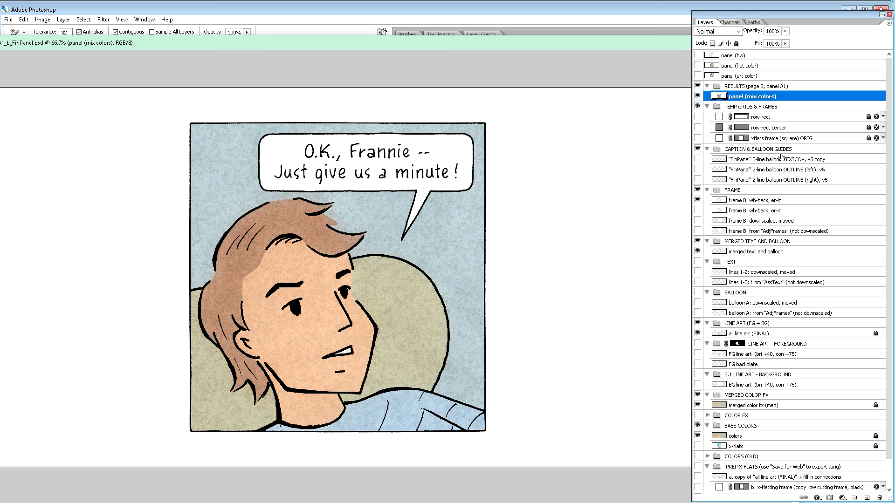
click(742, 200)
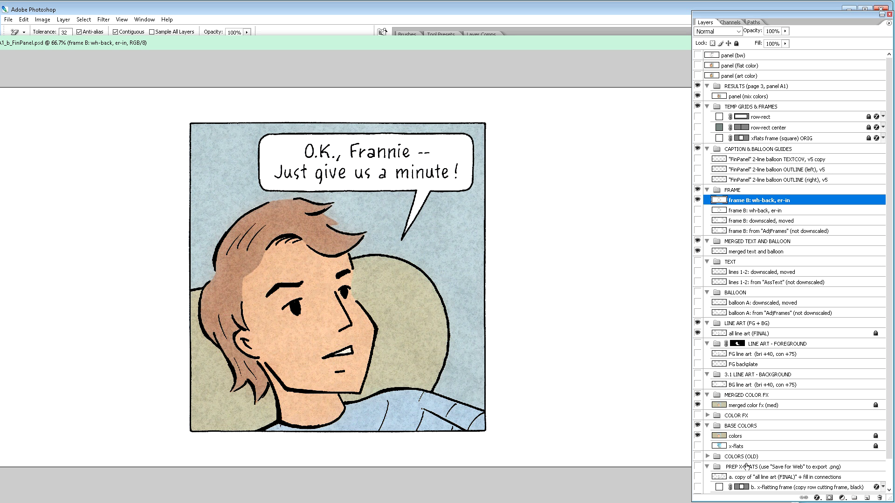
Hide merged color fx and the mix stamp, then stamp the flat-colour panel into RESULTS.
click(698, 406)
click(698, 95)
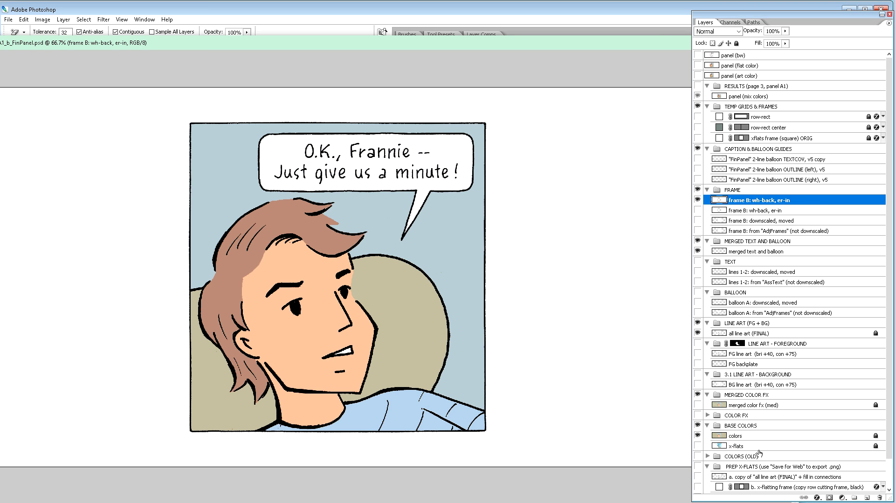
key(ctrl+shift+alt+e)
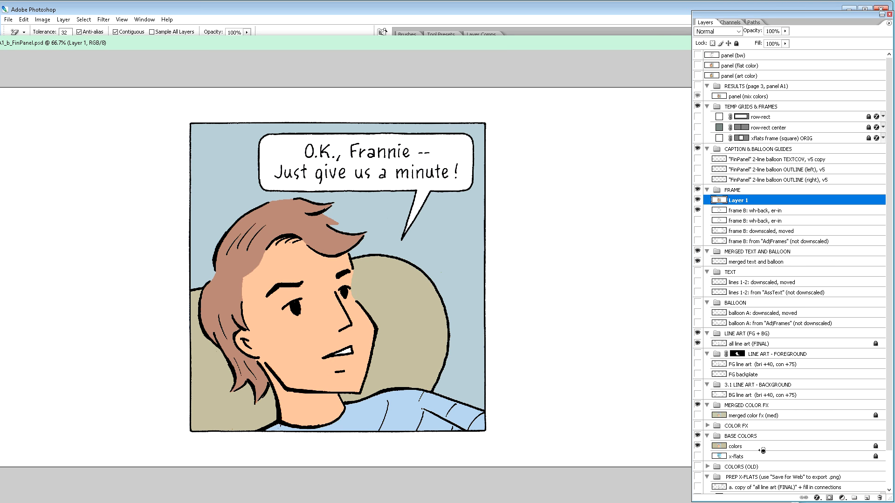
drag(734, 203, 739, 96)
Rename the new layer 'panel (base colors)' and hide the colors layer, leaving only line art.
double_click(745, 106)
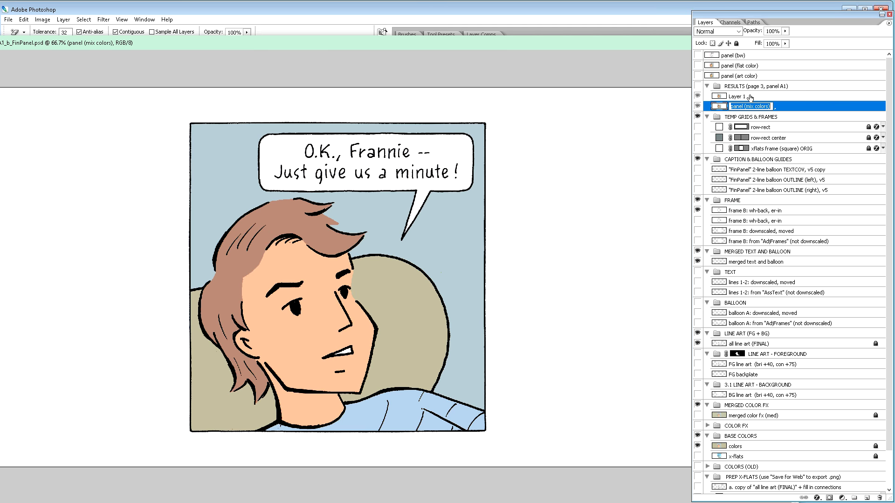
double_click(743, 99)
key(ctrl+v)
drag(746, 96, 754, 96)
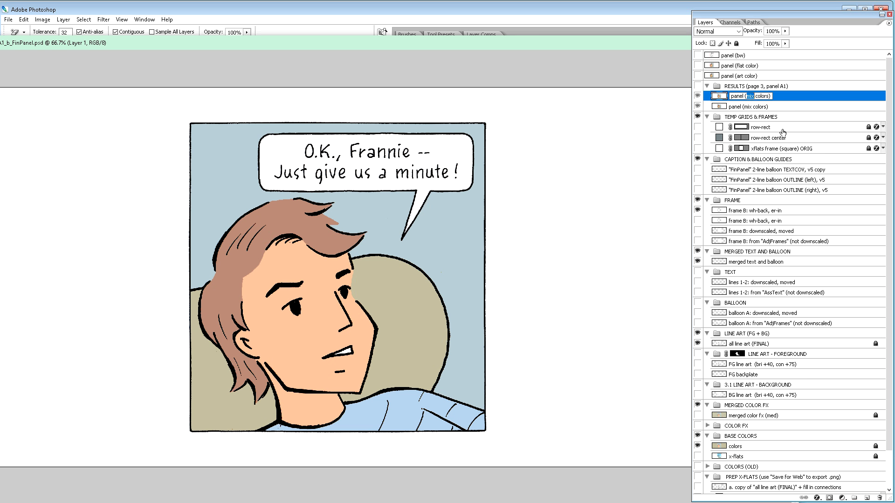
text(base)
key(Return)
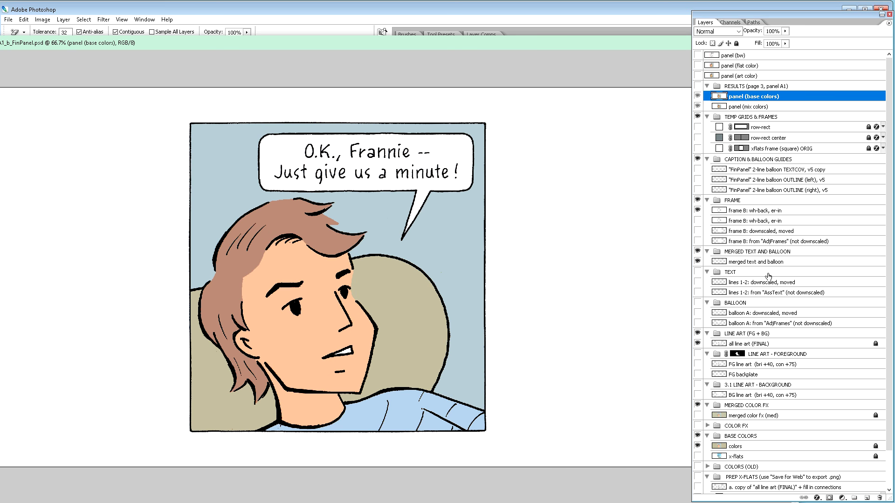
click(748, 212)
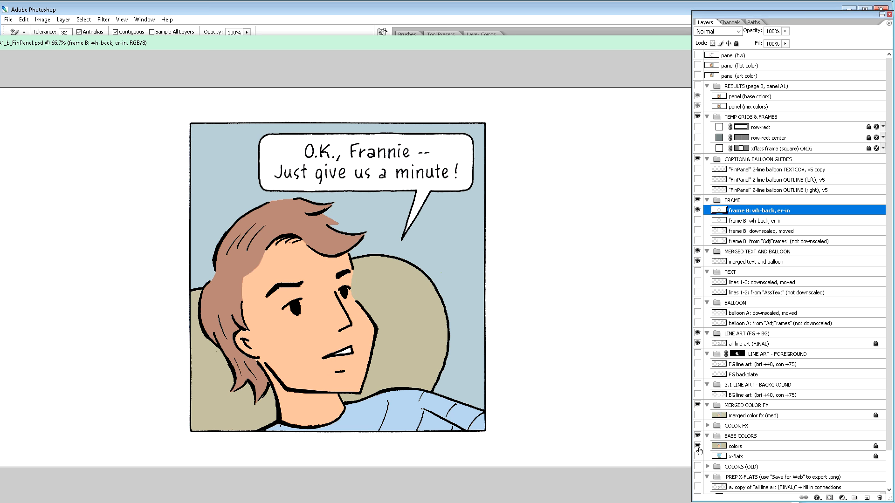
click(698, 446)
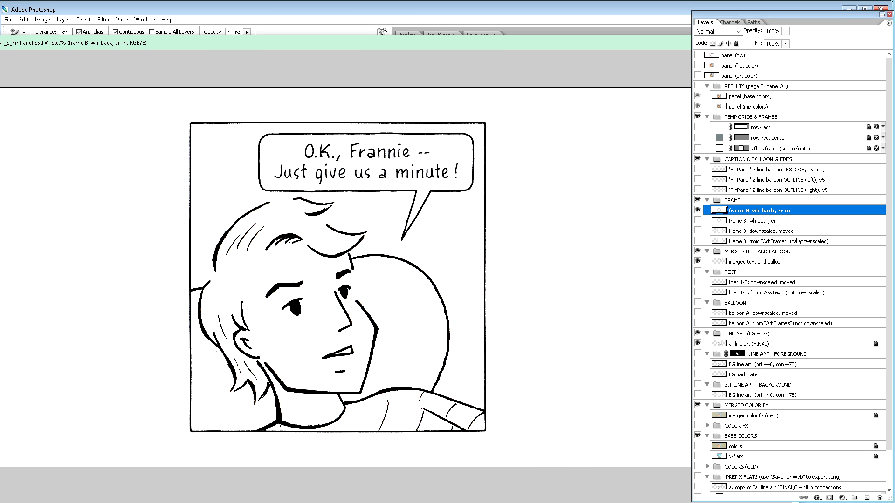
Stamp the visible panel into a new layer, move it into RESULTS, and name it 'panel (bw)'.
key(ctrl+shift+alt+n)
drag(728, 211, 734, 98)
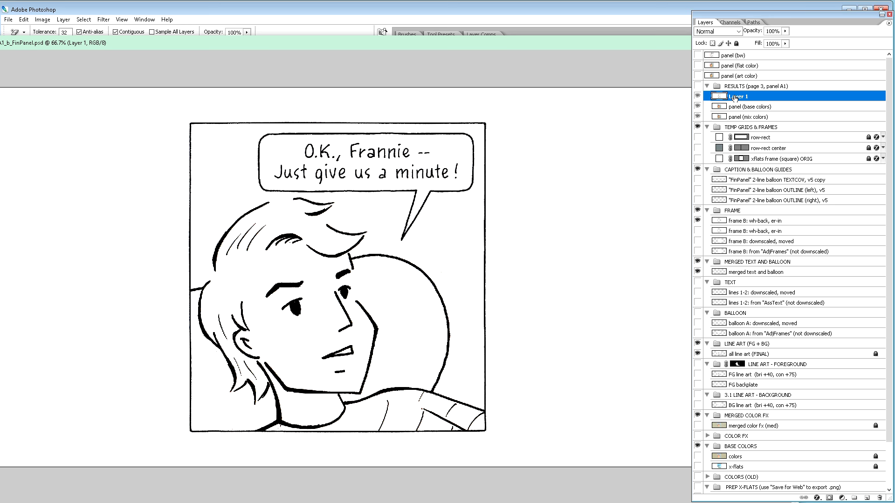
double_click(734, 55)
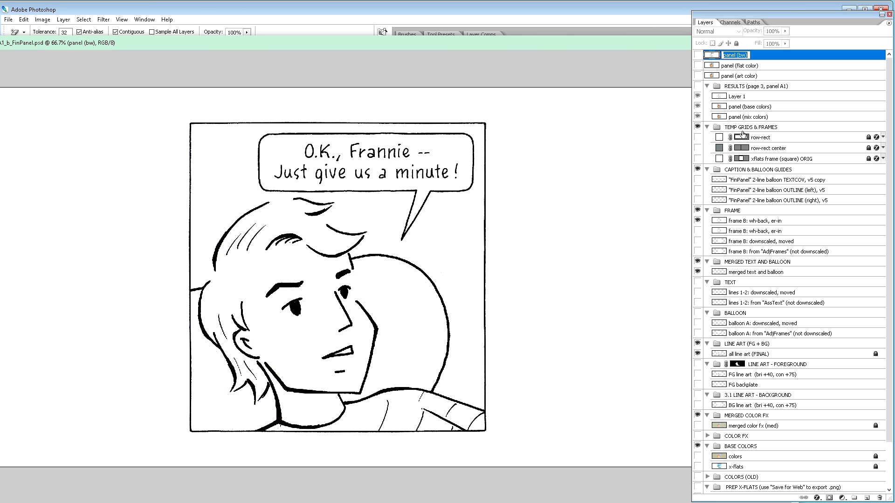
click(743, 98)
double_click(742, 97)
key(ctrl+v)
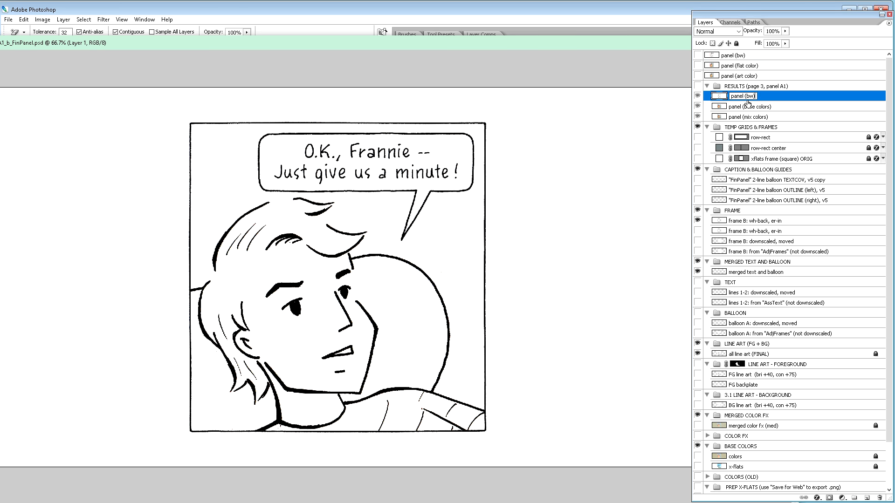
key(Return)
Briefly compare the old art-colour panel, then select the three old panel layers together.
click(725, 78)
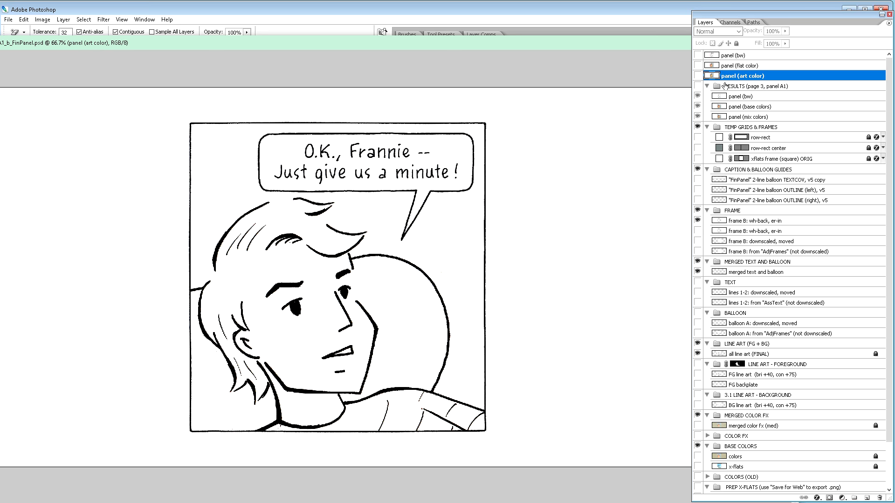
click(698, 76)
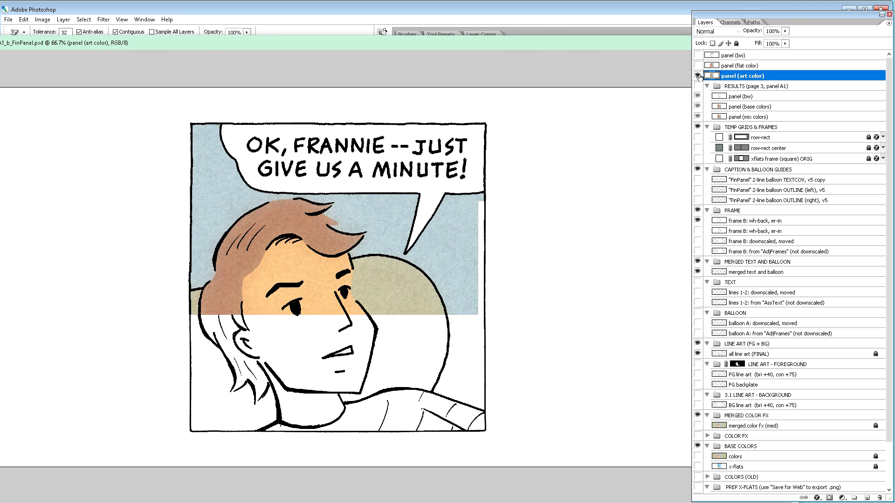
click(697, 75)
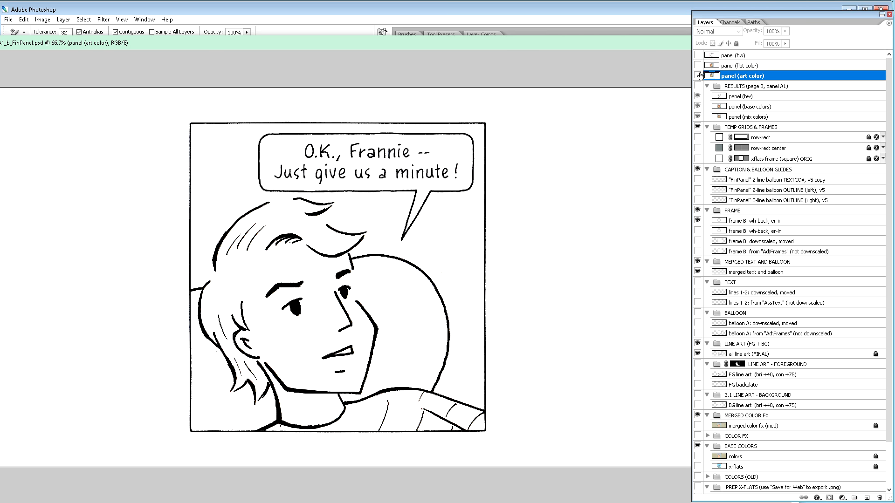
click(730, 56)
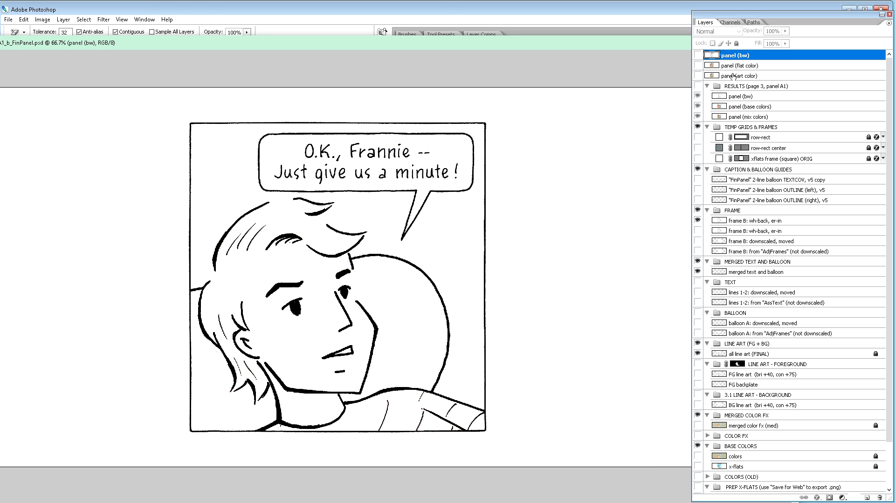
click(733, 77)
shift+click(731, 56)
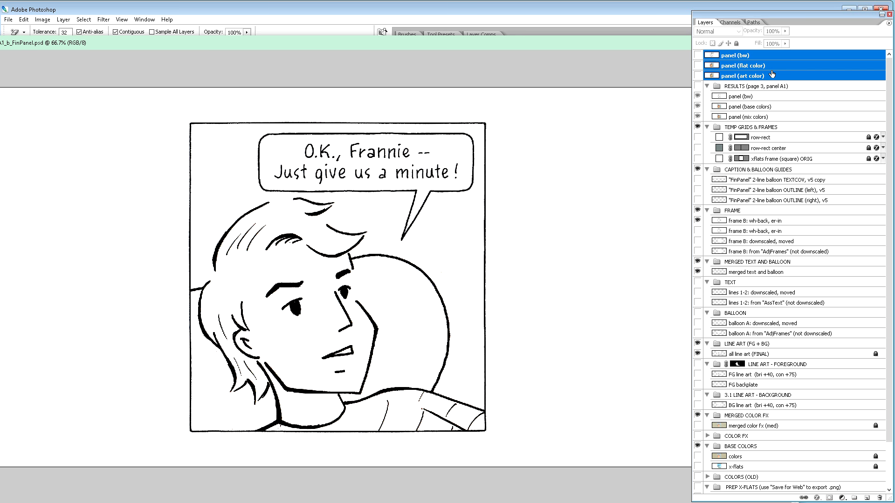
Delete the three old panel layers, reveal RESULTS, and hide panel (bw) and panel (base colors).
key(v)
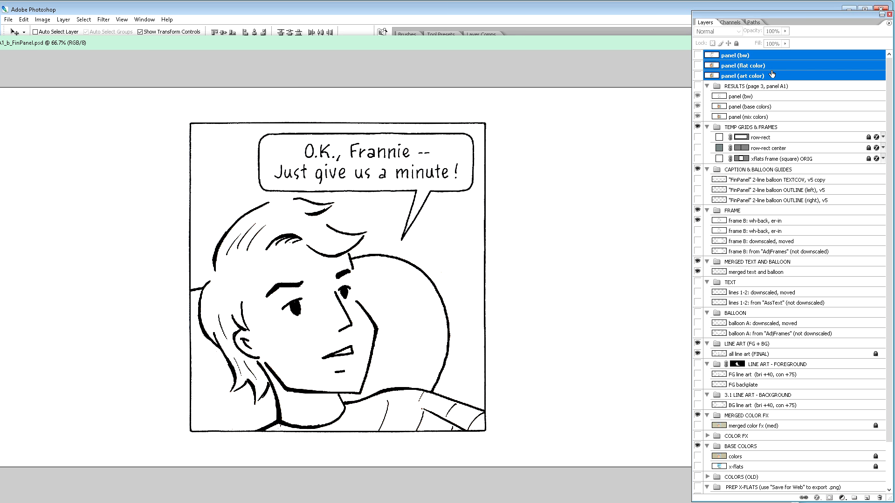
key(Delete)
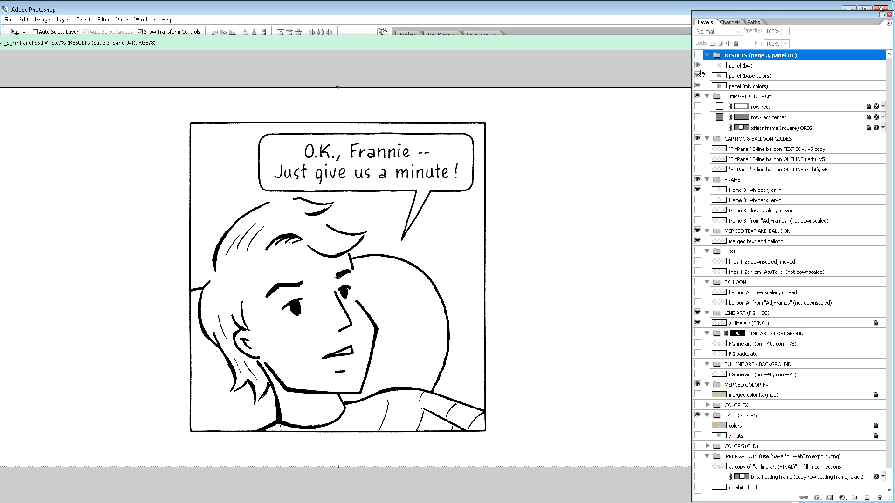
click(698, 56)
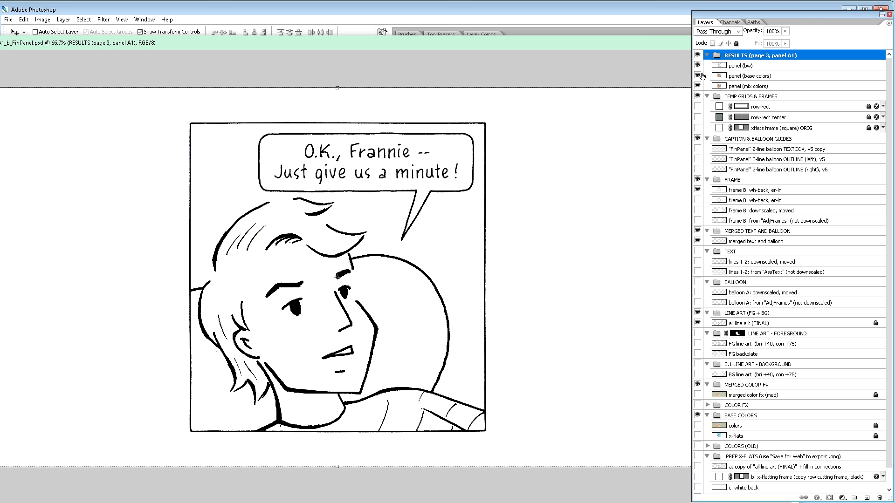
click(698, 65)
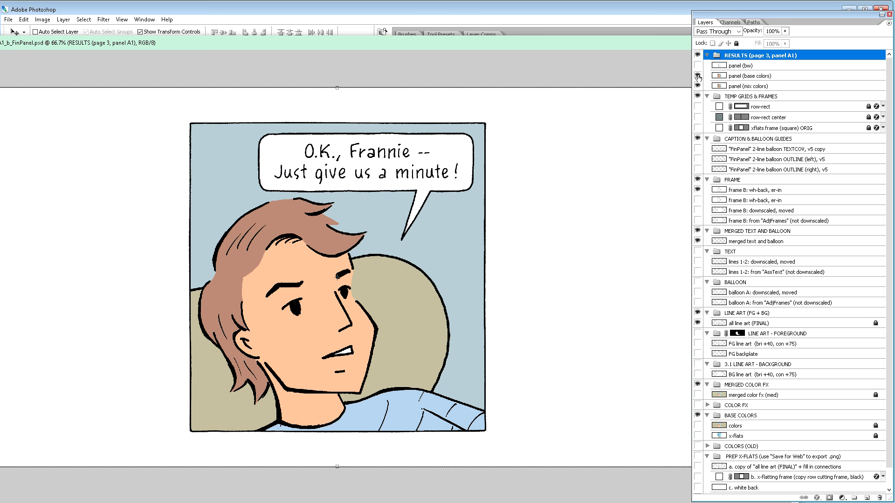
click(697, 76)
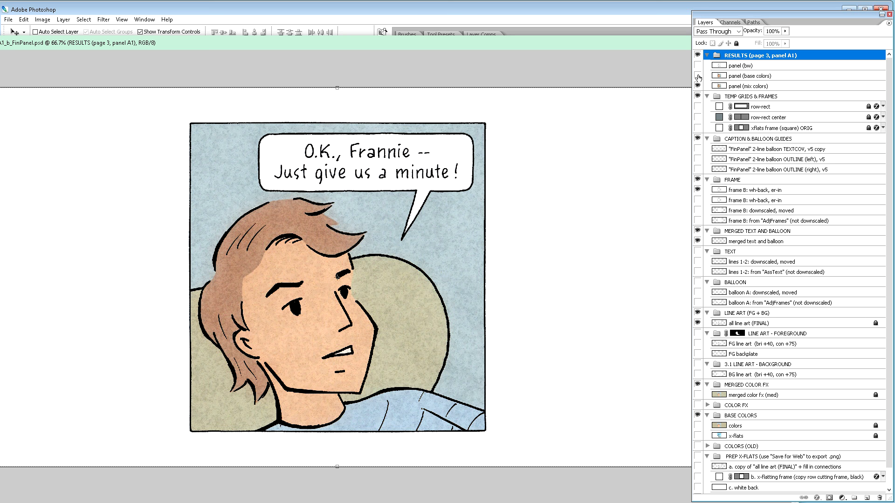